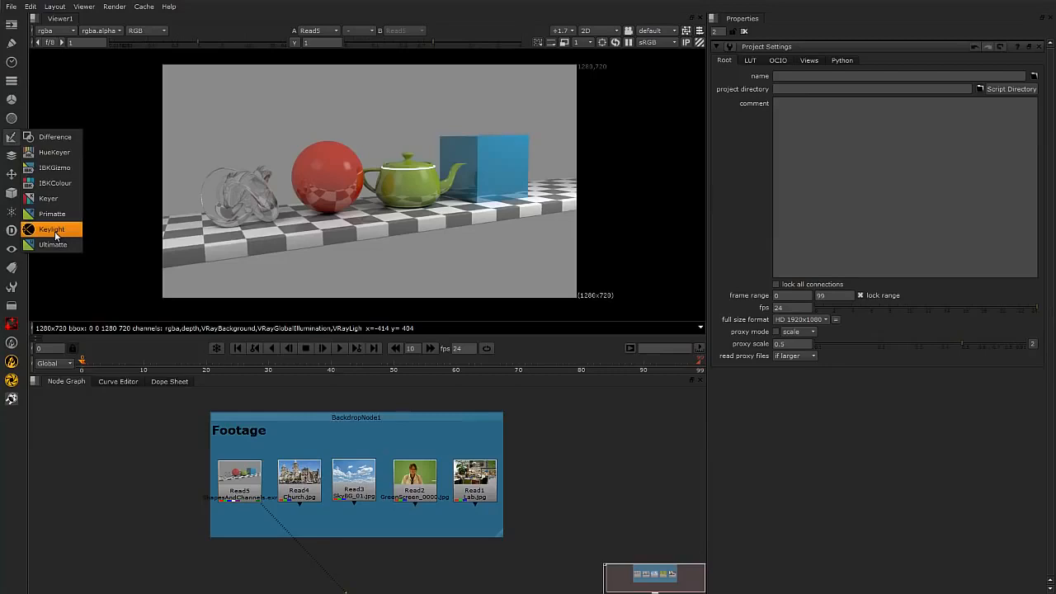
pyautogui.click(52, 230)
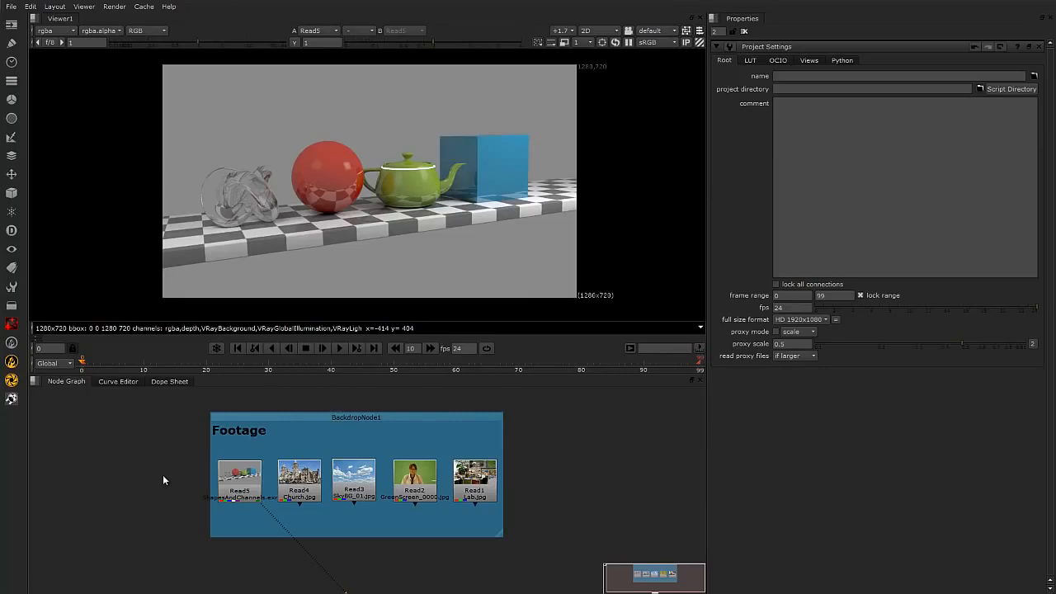
pyautogui.scroll(3, 168, 468)
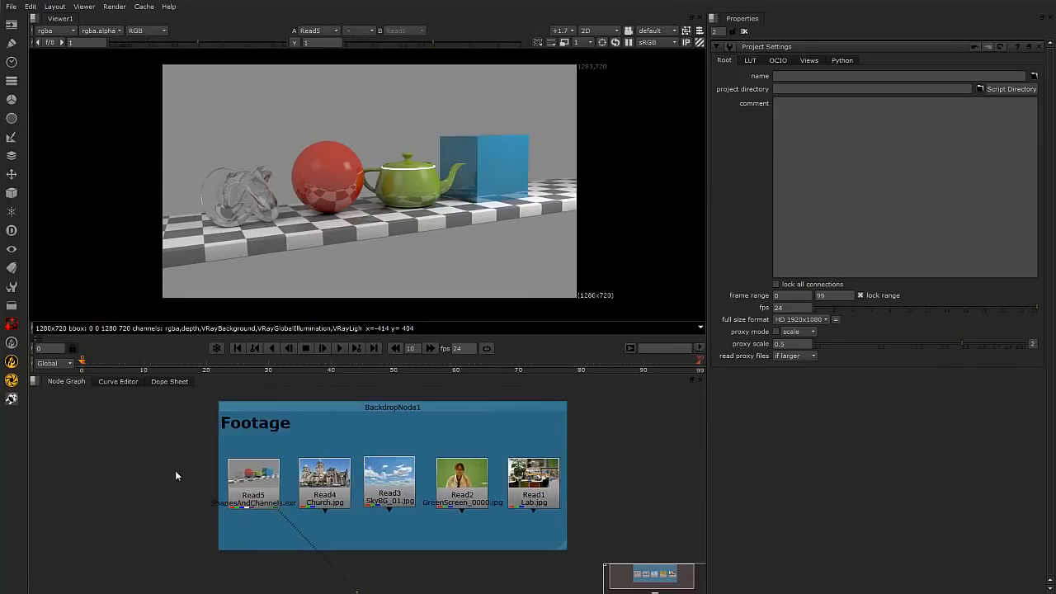
pyautogui.scroll(3, 175, 475)
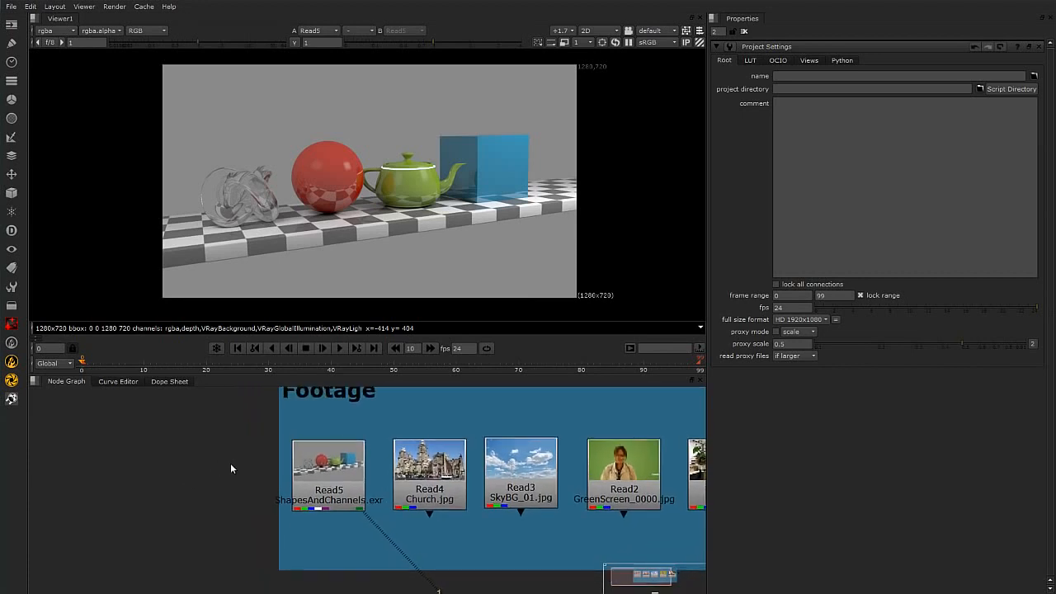
pyautogui.scroll(-2, 223, 474)
pyautogui.moveTo(238, 474); pyautogui.dragTo(208, 480, button='middle')
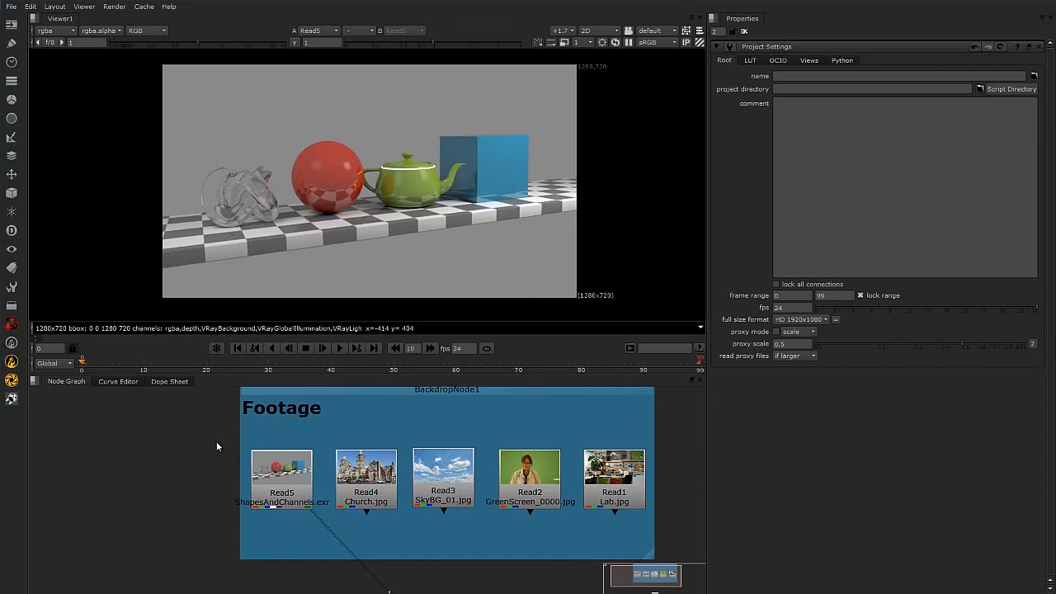
pyautogui.click(269, 476)
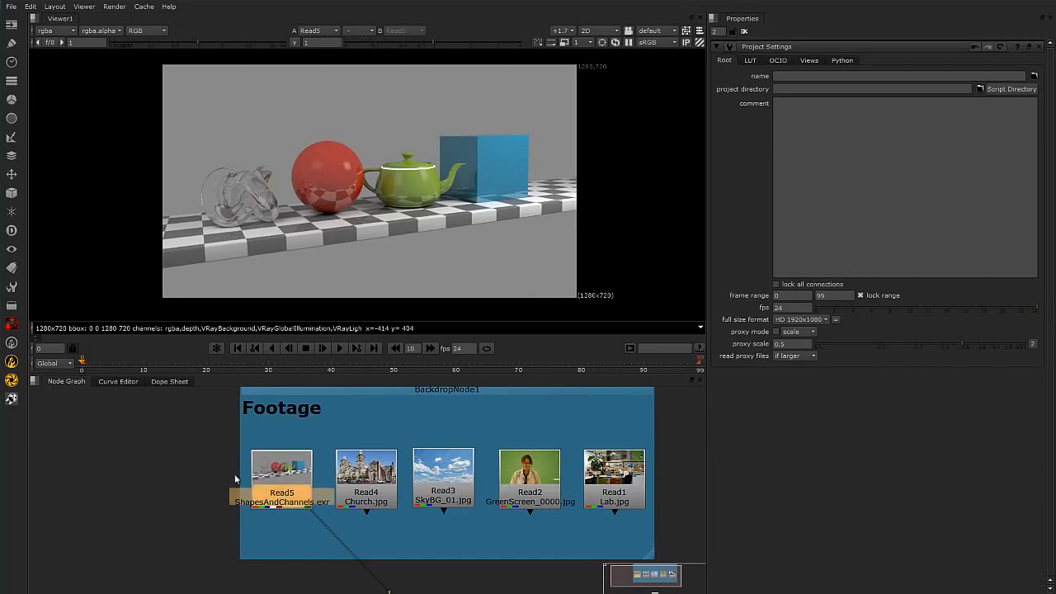
pyautogui.click(220, 471)
pyautogui.click(273, 470)
pyautogui.click(357, 470)
pyautogui.click(287, 477)
# Step: Move the Read5 ShapesAndChannels.exr node out of the Footage backdrop and place it just above the Viewer node
pyautogui.scroll(-2, 396, 480)
pyautogui.moveTo(450, 493); pyautogui.dragTo(373, 471, button='middle')
pyautogui.moveTo(422, 518); pyautogui.dragTo(359, 506, button='middle')
pyautogui.moveTo(283, 573); pyautogui.dragTo(432, 579)
pyautogui.moveTo(175, 441); pyautogui.dragTo(497, 446)
pyautogui.moveTo(438, 578); pyautogui.dragTo(486, 584)
pyautogui.scroll(-1, 514, 528)
pyautogui.scroll(-4, 458, 521)
pyautogui.scroll(1, 457, 508)
pyautogui.moveTo(457, 509); pyautogui.dragTo(399, 480, button='middle')
pyautogui.moveTo(409, 438); pyautogui.dragTo(465, 548)
pyautogui.moveTo(432, 461); pyautogui.dragTo(503, 493)
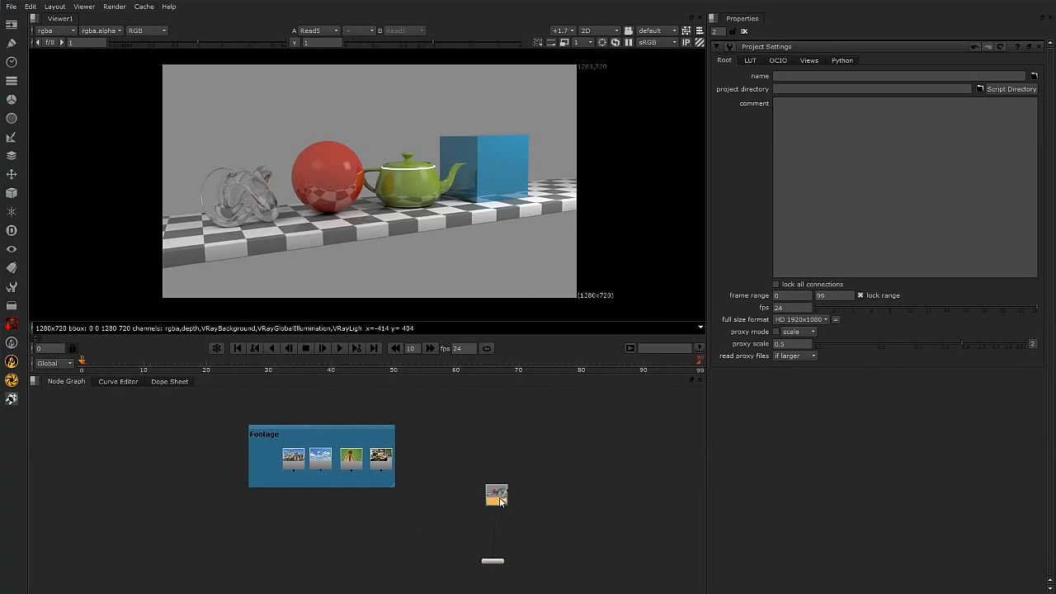
pyautogui.scroll(2, 534, 483)
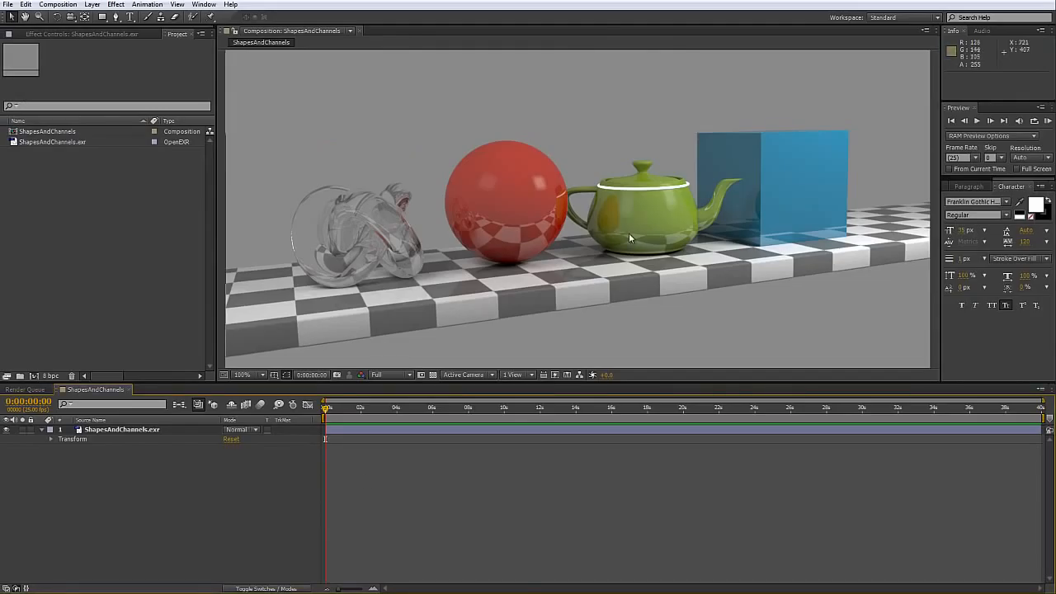
# Step: Switch to After Effects, duplicate the ShapesAndChannels.exr layer and solo the upper copy
pyautogui.scroll(-2, 615, 232)
pyautogui.scroll(2, 666, 292)
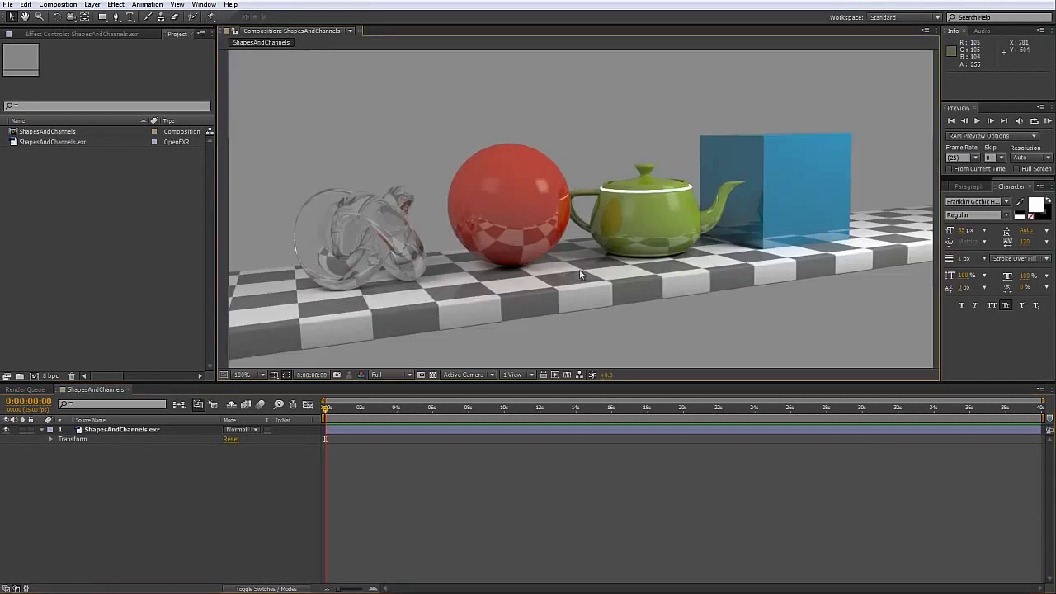
pyautogui.click(117, 430)
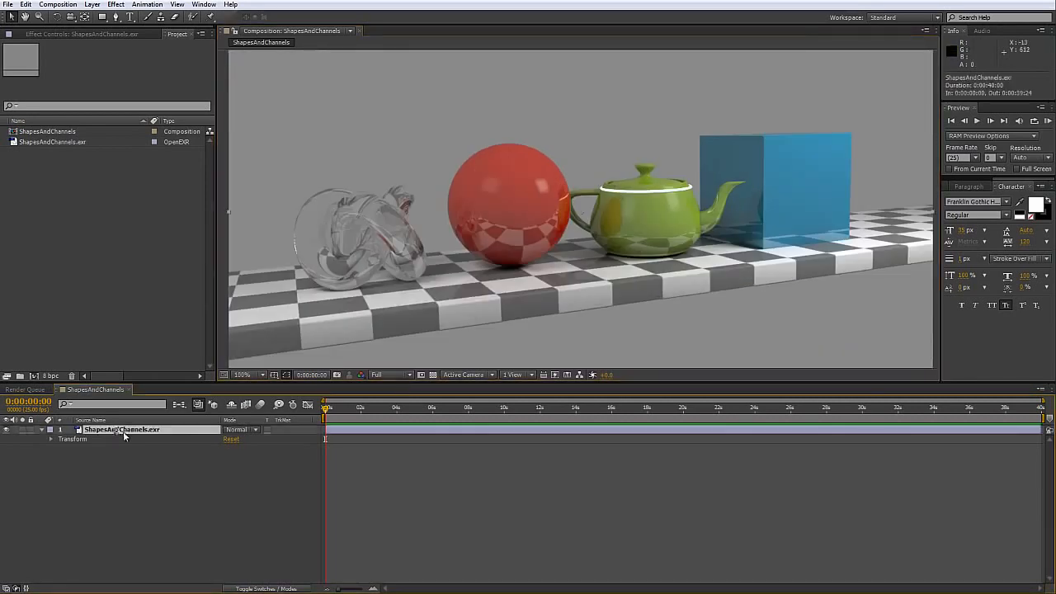
pyautogui.click(221, 465)
pyautogui.click(194, 433)
pyautogui.click(145, 461)
pyautogui.click(153, 433)
pyautogui.hotkey('ctrl', 'd')
pyautogui.click(128, 430)
pyautogui.click(17, 429)
pyautogui.click(21, 429)
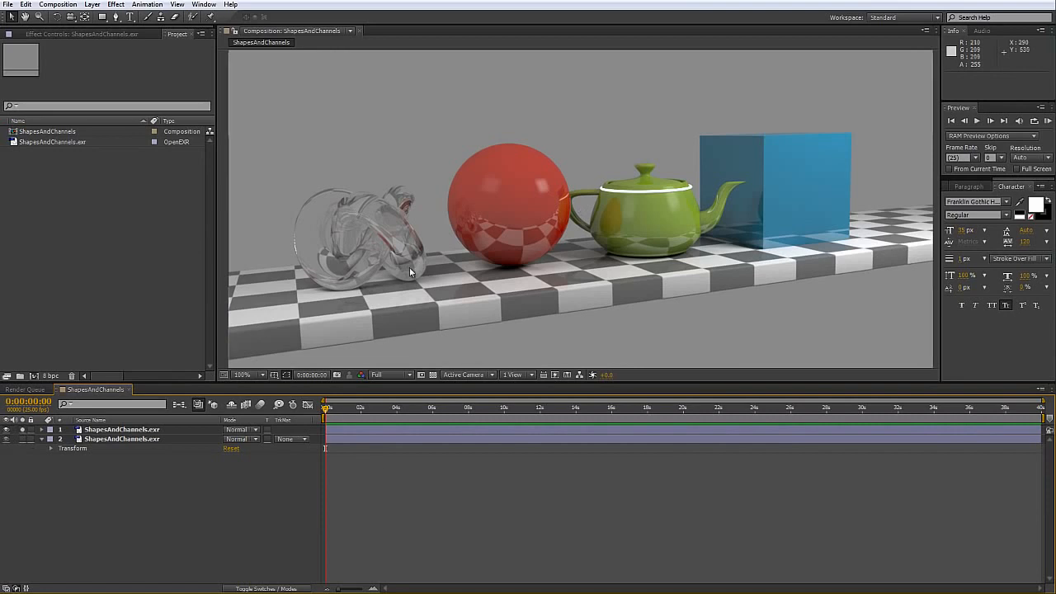
# Step: Apply the Tint color correction effect to the upper ShapesAndChannels.exr layer
pyautogui.click(124, 429)
pyautogui.rightClick(111, 218)
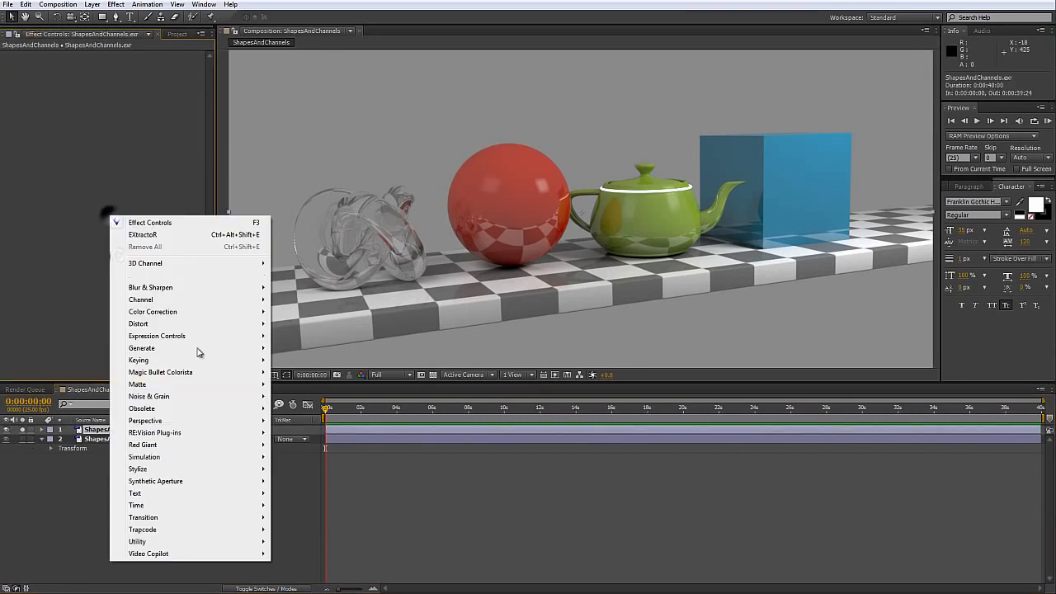
pyautogui.moveTo(186, 318)
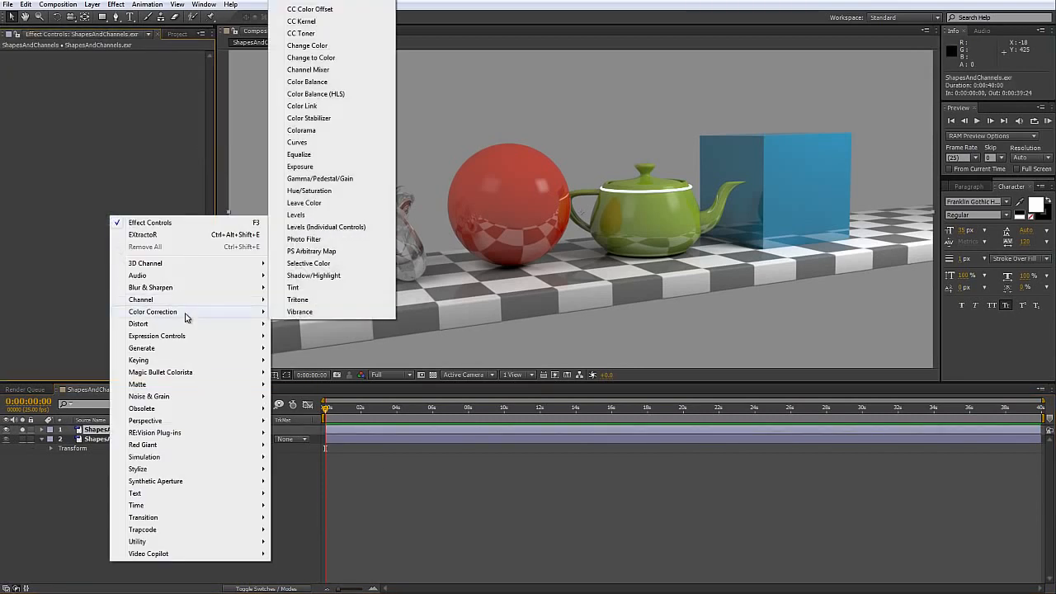
pyautogui.click(297, 287)
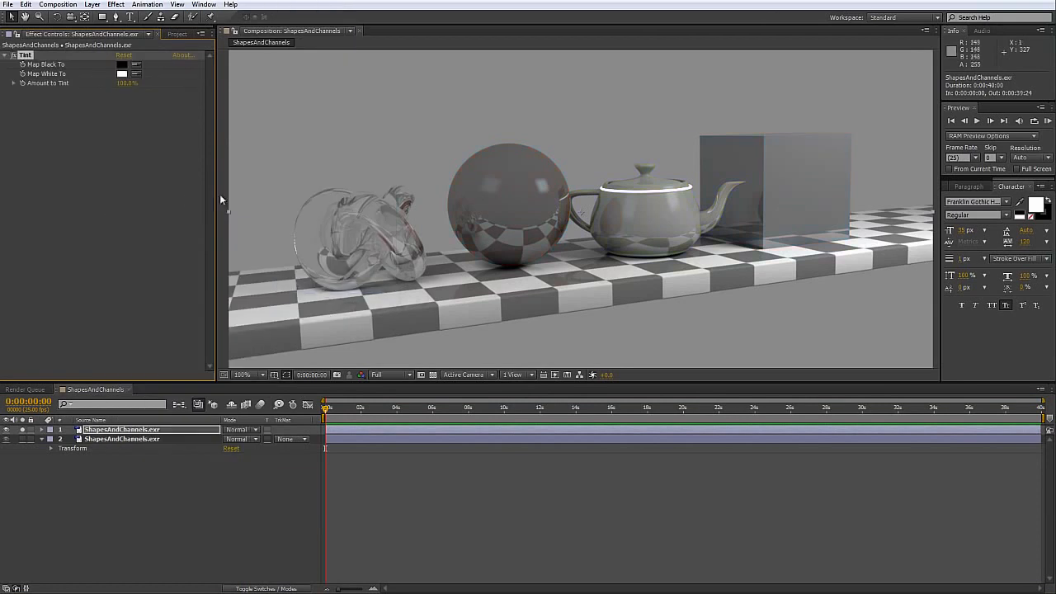
# Step: Add a Levels effect to the upper layer and raise Input Black to about 159 with gamma 1.26
pyautogui.rightClick(113, 146)
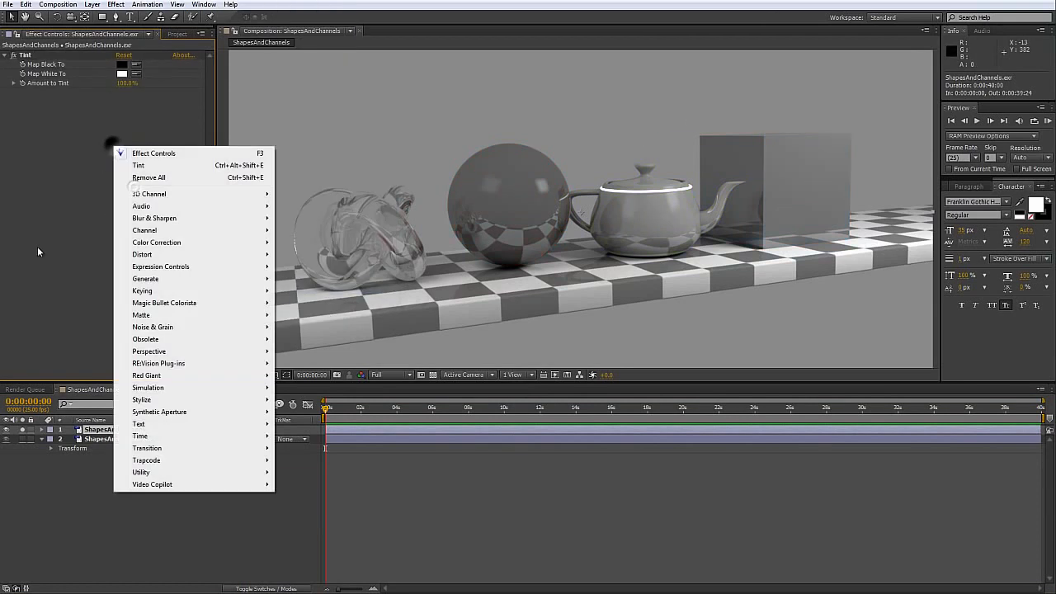
pyautogui.moveTo(165, 246)
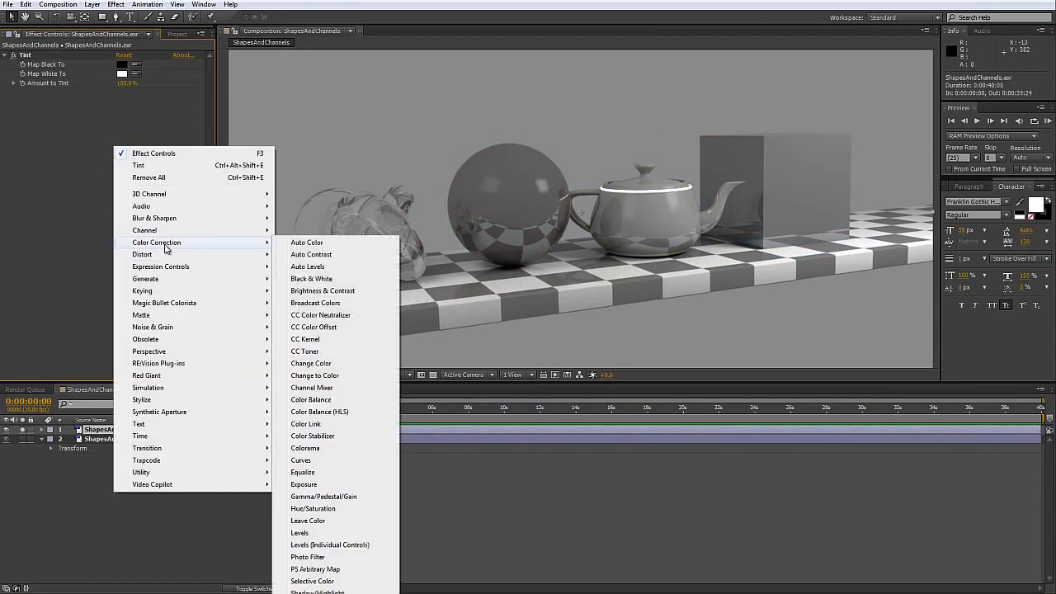
pyautogui.click(300, 532)
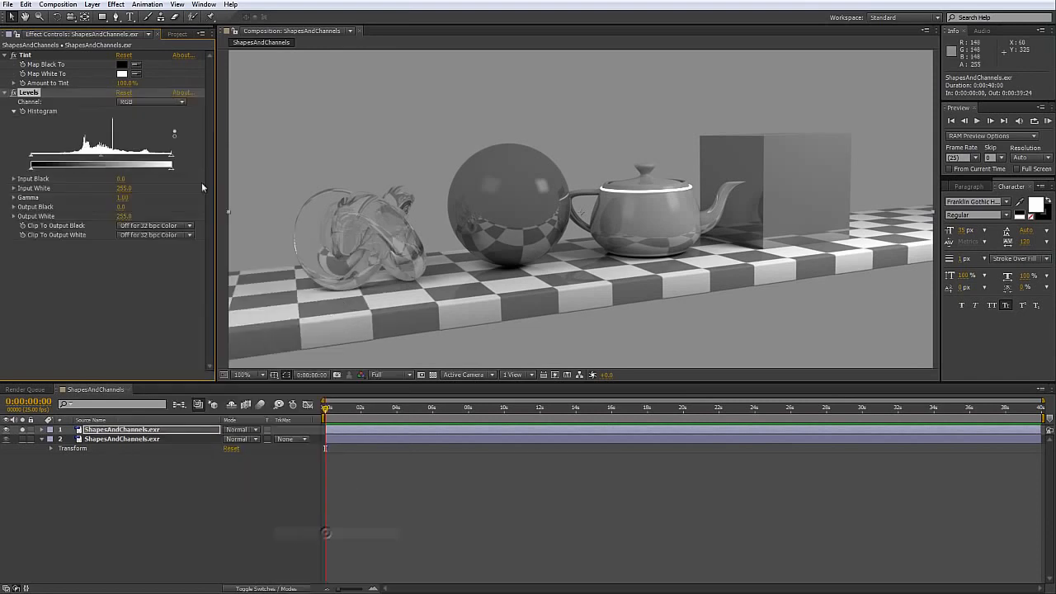
pyautogui.moveTo(33, 162); pyautogui.dragTo(118, 159)
pyautogui.moveTo(643, 243); pyautogui.dragTo(567, 224)
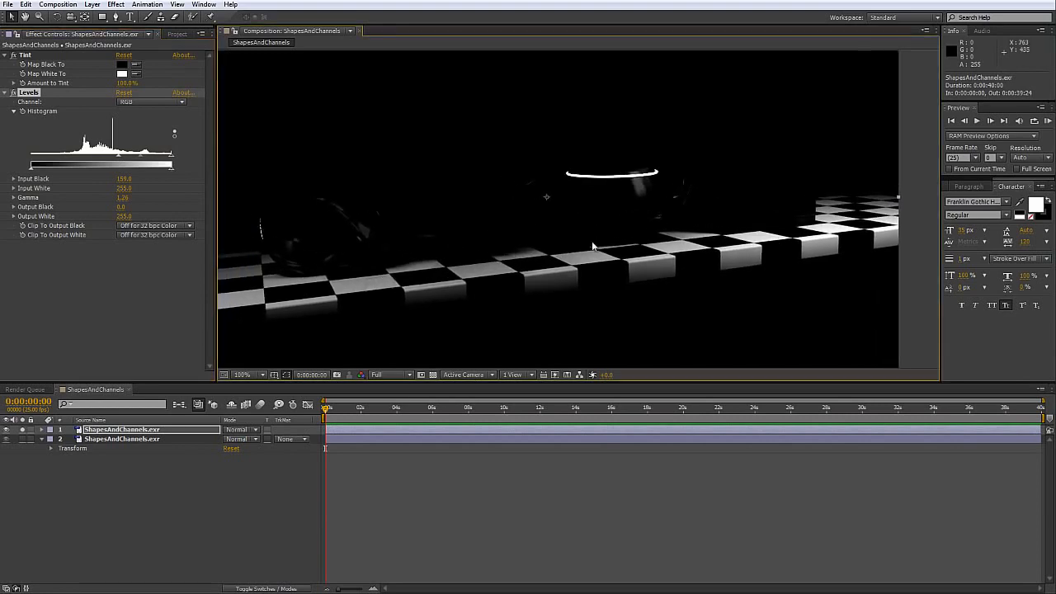
# Step: Unsolo the upper layer, assign it as the lower layer's Luma Matte and show the composition's transparency grid
pyautogui.click(153, 456)
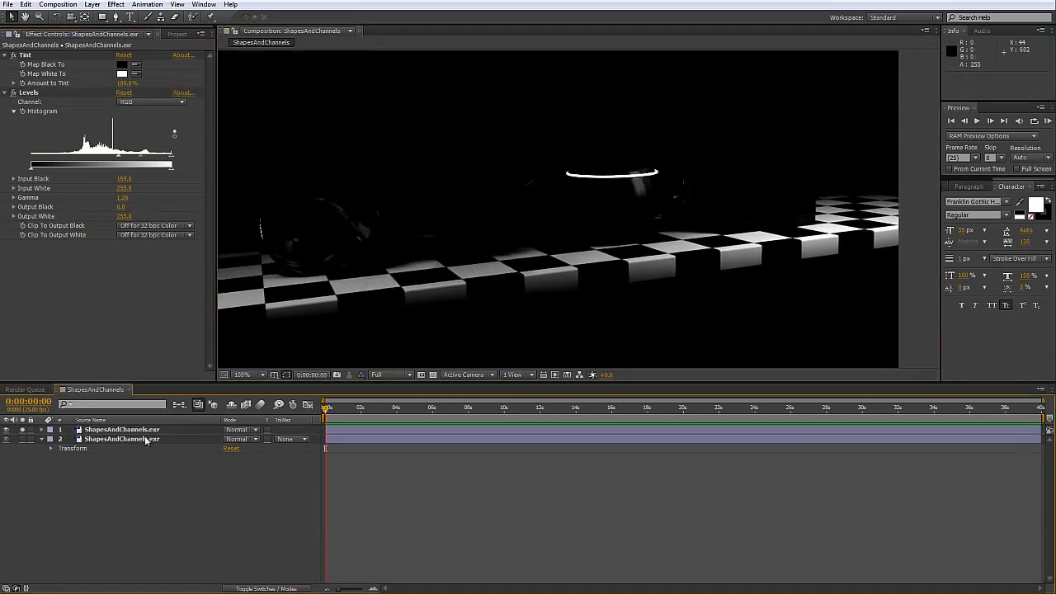
pyautogui.click(145, 438)
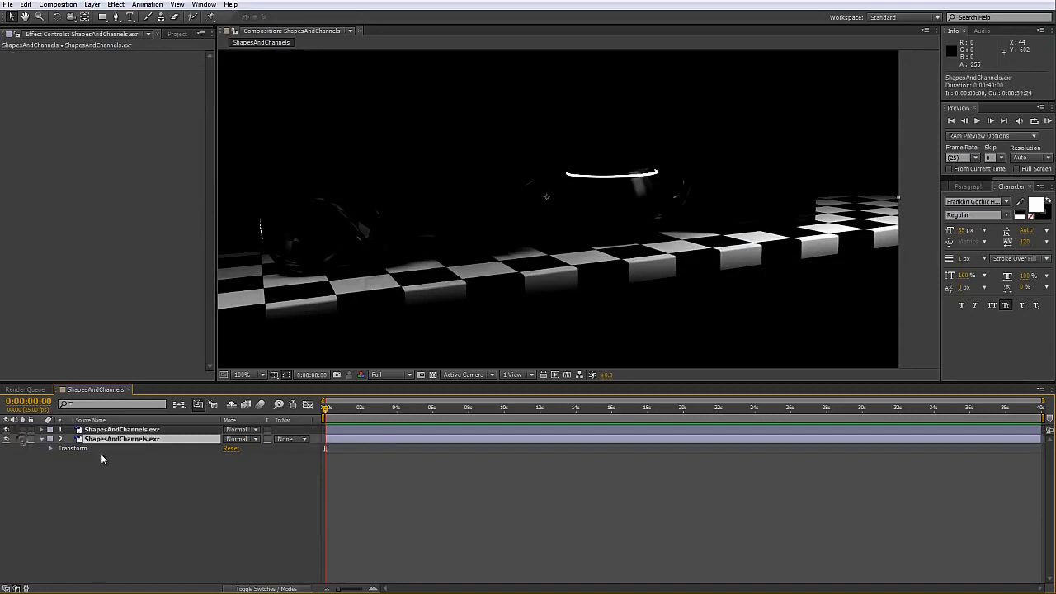
pyautogui.click(295, 439)
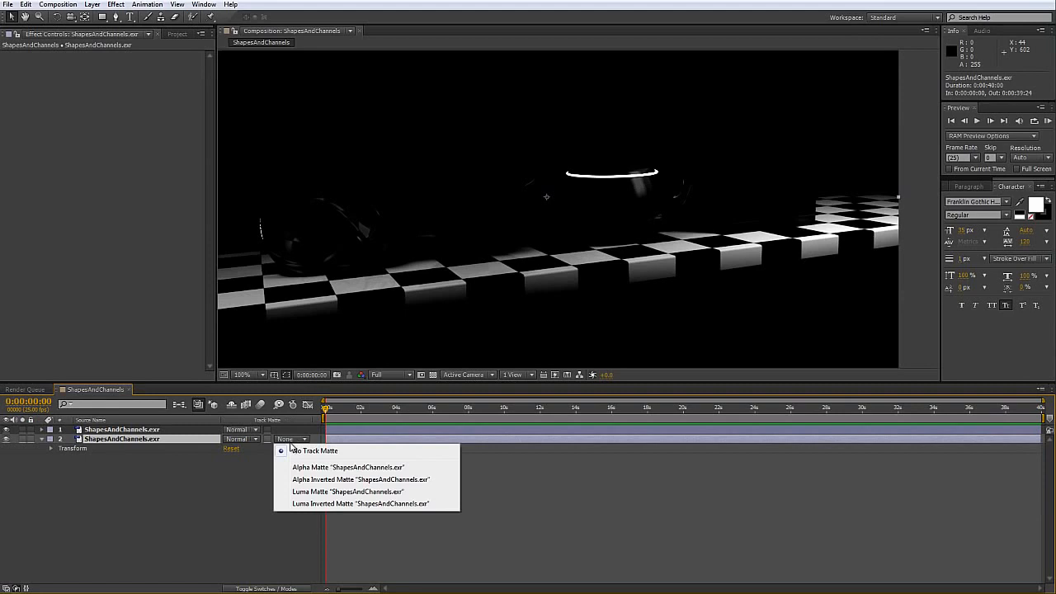
pyautogui.click(310, 492)
pyautogui.click(433, 374)
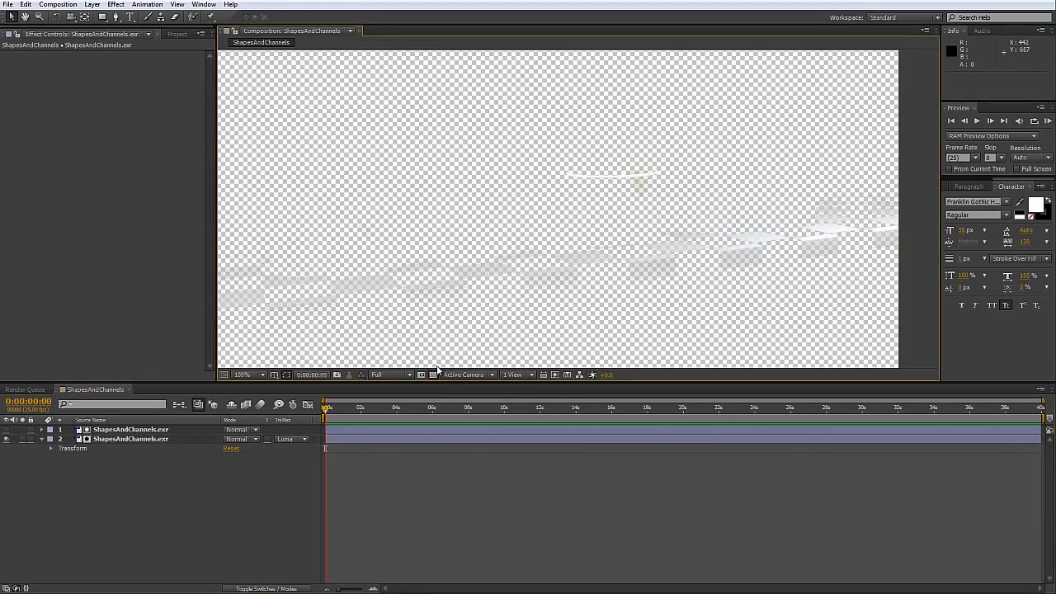
pyautogui.scroll(4, 632, 264)
pyautogui.scroll(-2, 689, 267)
pyautogui.click(139, 431)
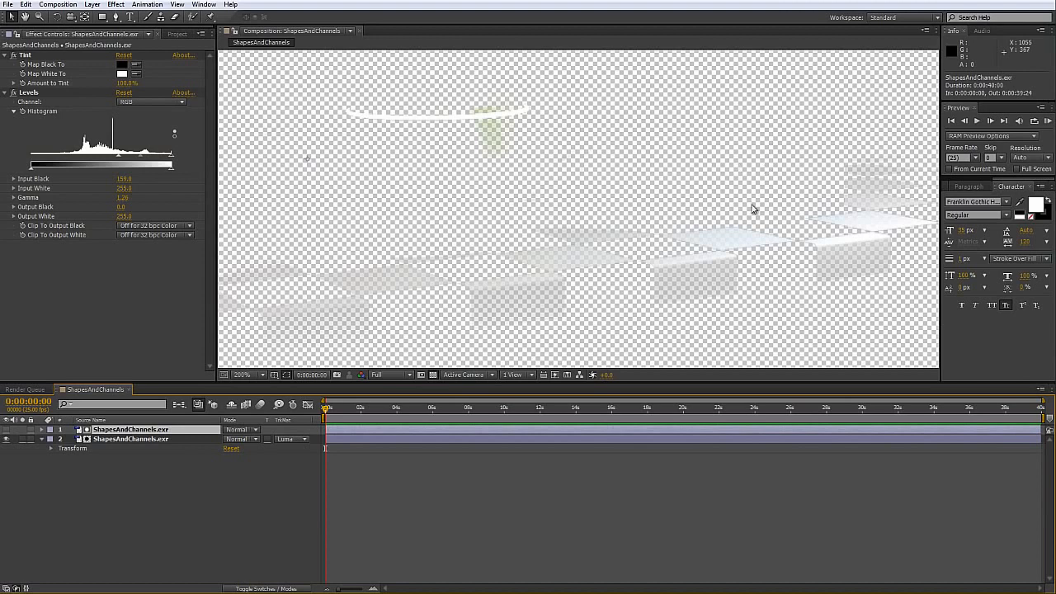
pyautogui.click(164, 440)
pyautogui.click(173, 483)
pyautogui.click(157, 430)
pyautogui.click(162, 443)
# Step: Add ShapesAndChannels.exr from the project to the composition as a third layer beneath the other two
pyautogui.click(170, 486)
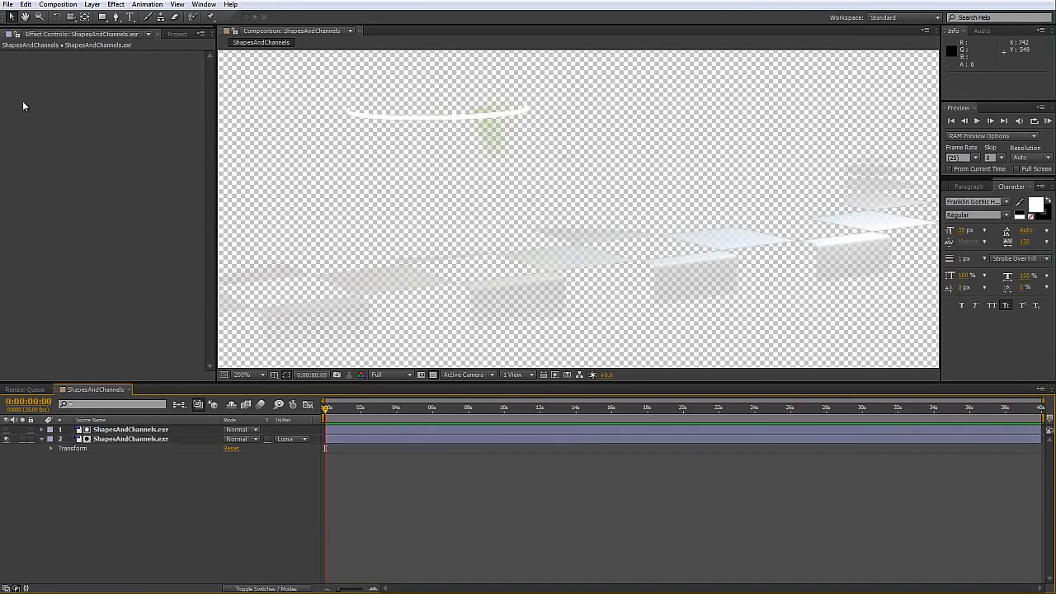
pyautogui.click(175, 34)
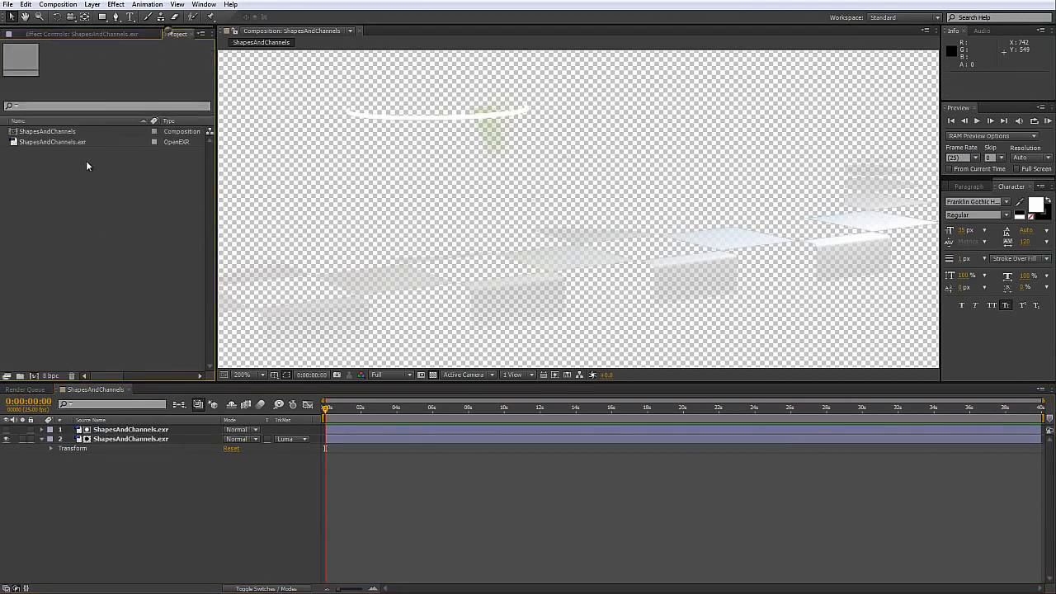
pyautogui.moveTo(73, 141); pyautogui.dragTo(123, 459)
# Step: Apply the Hue/Saturation color correction effect to the luma-matted second layer
pyautogui.click(134, 437)
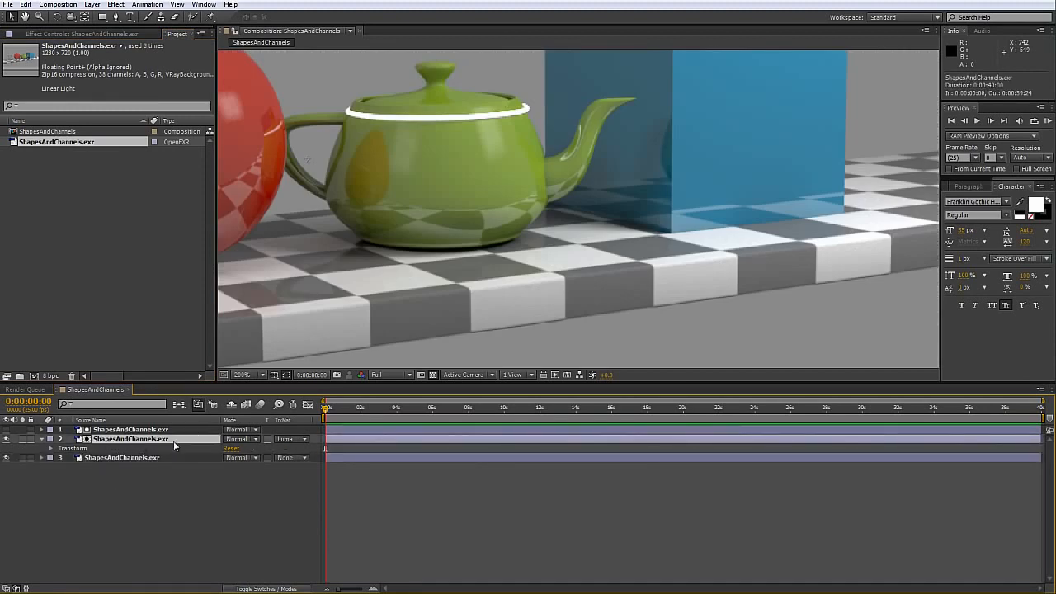
pyautogui.click(93, 218)
pyautogui.click(100, 34)
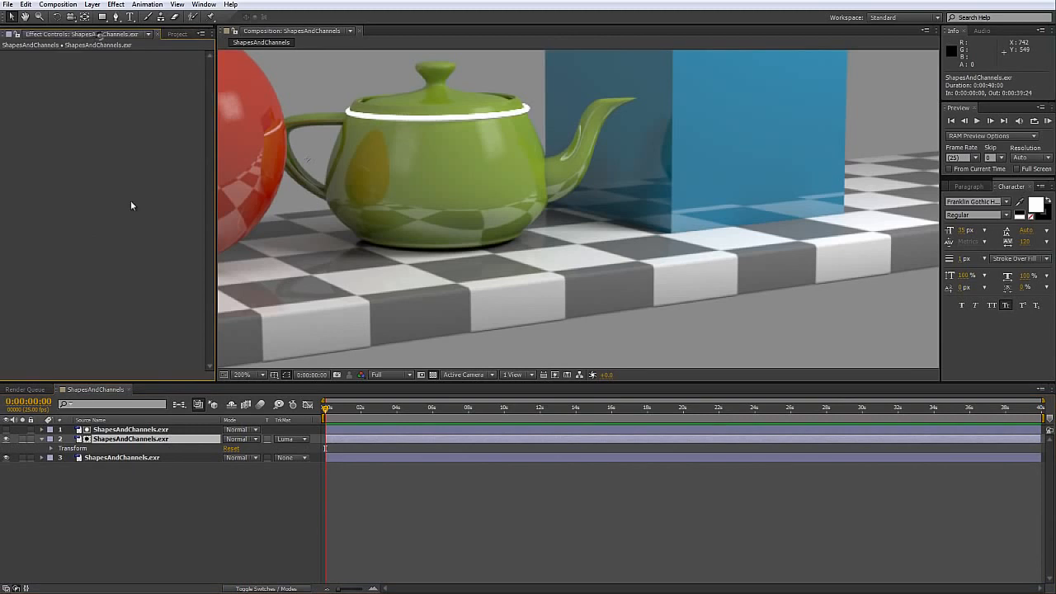
pyautogui.rightClick(80, 156)
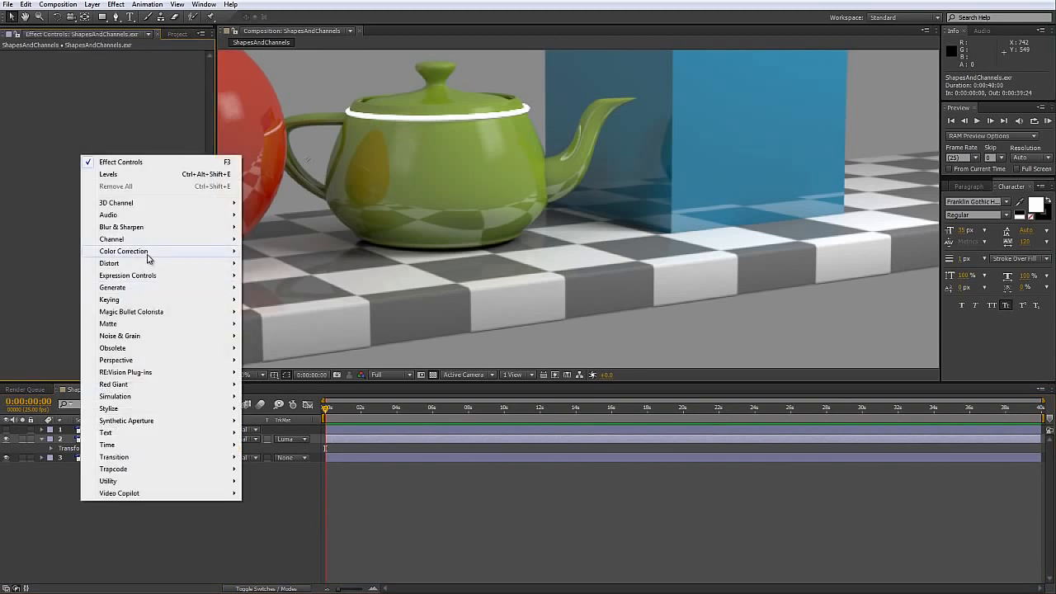
pyautogui.moveTo(216, 252)
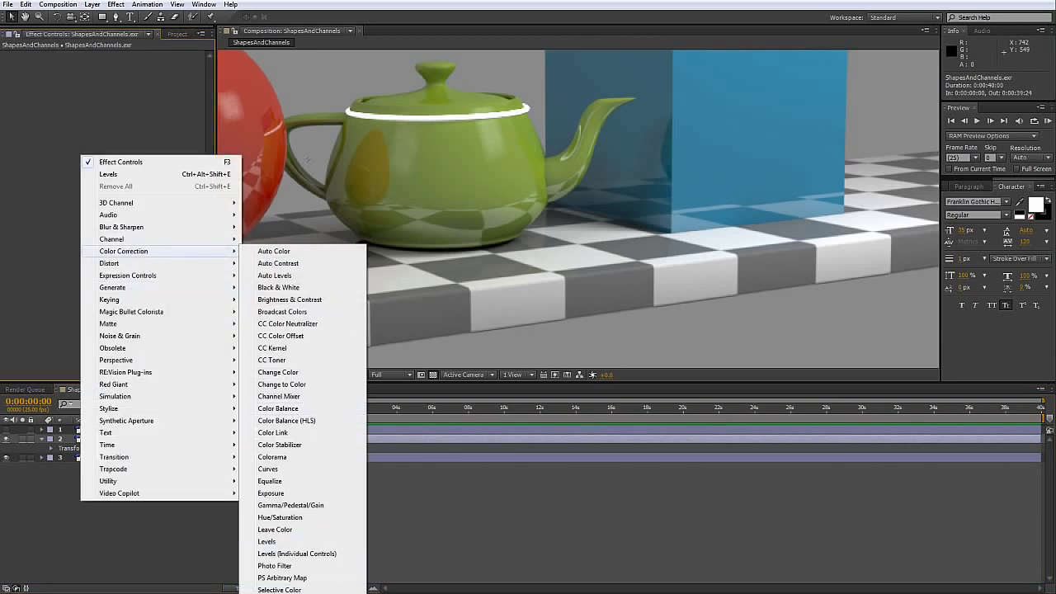
pyautogui.click(301, 517)
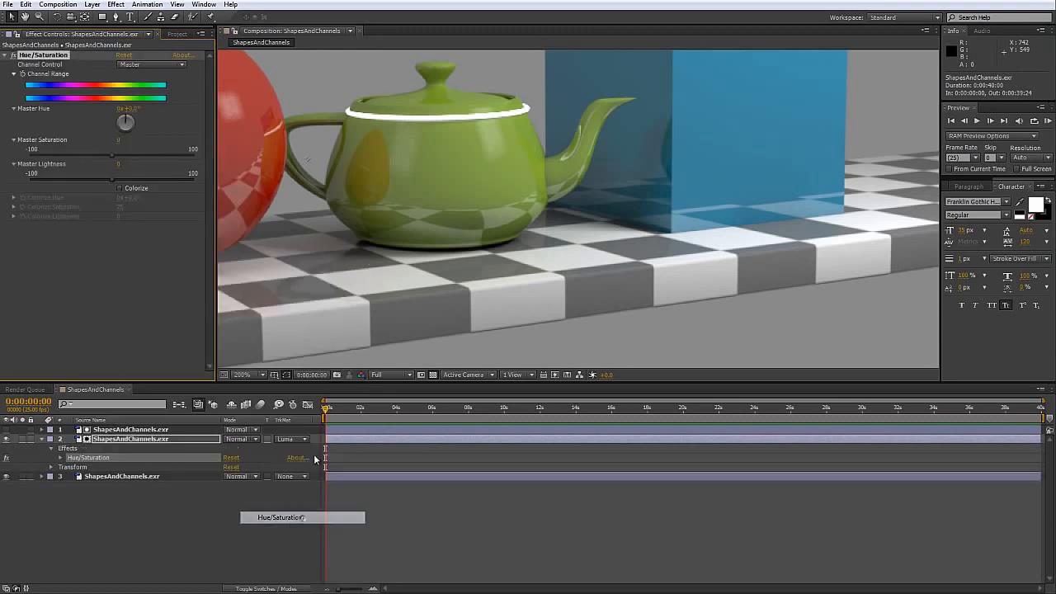
# Step: Enable Colorize in the Hue/Saturation effect, with Colorize Saturation at 100 and Colorize Lightness at -21
pyautogui.click(120, 188)
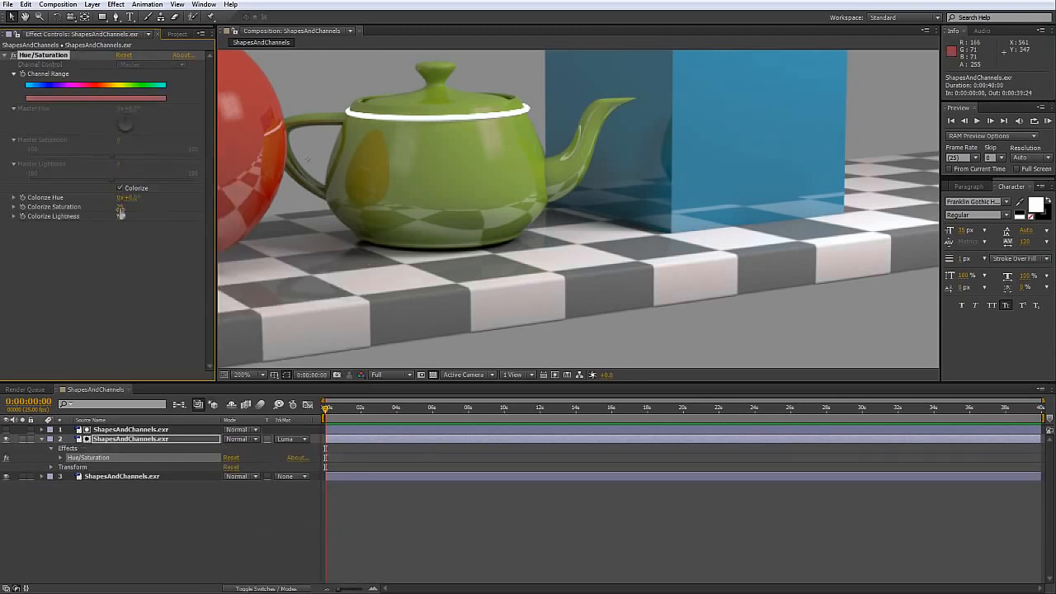
pyautogui.moveTo(121, 212); pyautogui.dragTo(99, 225)
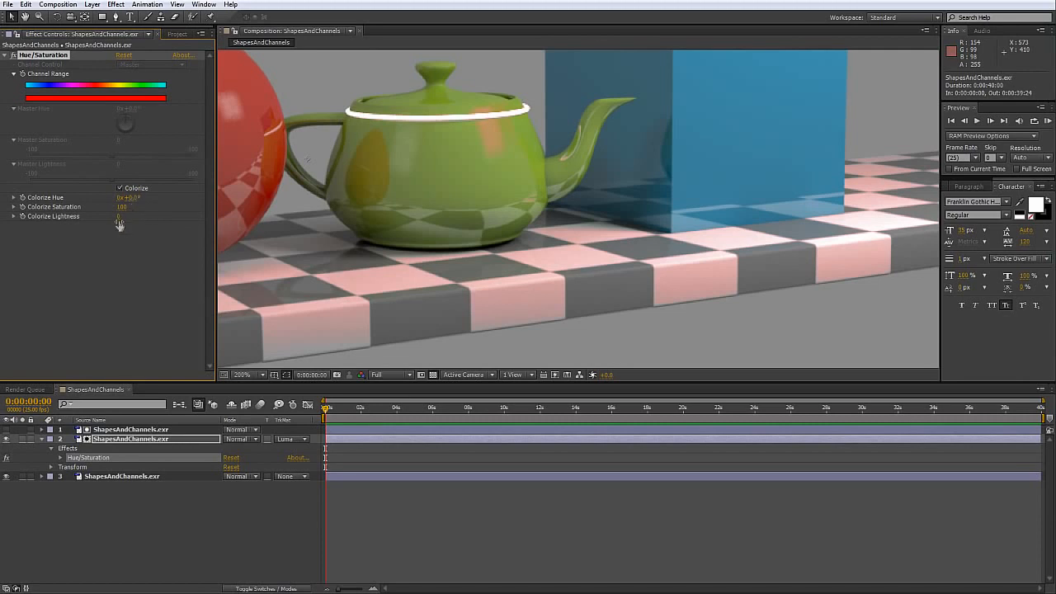
pyautogui.moveTo(119, 217); pyautogui.dragTo(108, 221)
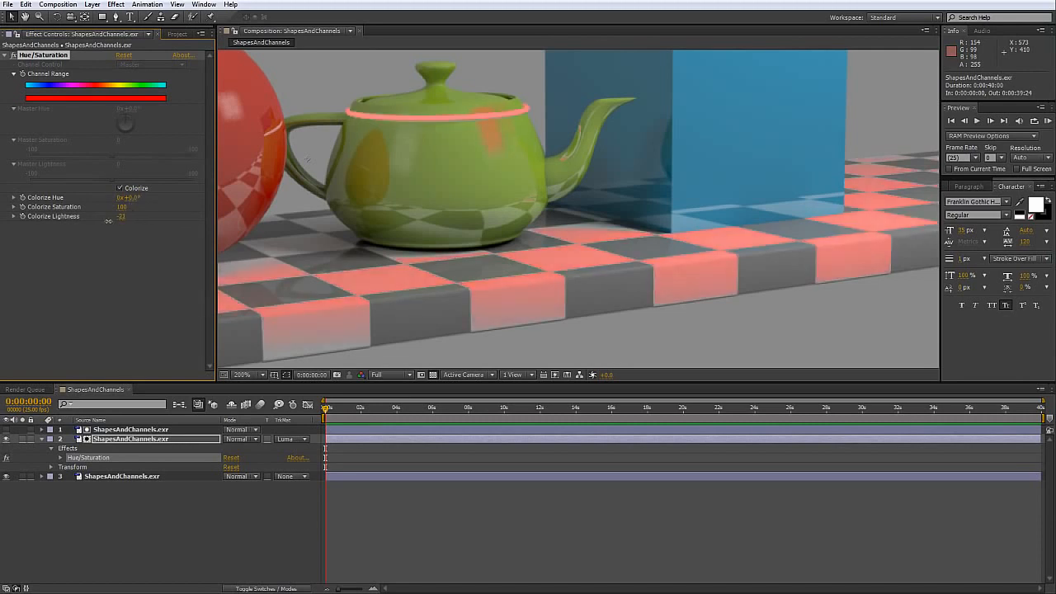
pyautogui.scroll(-2, 401, 199)
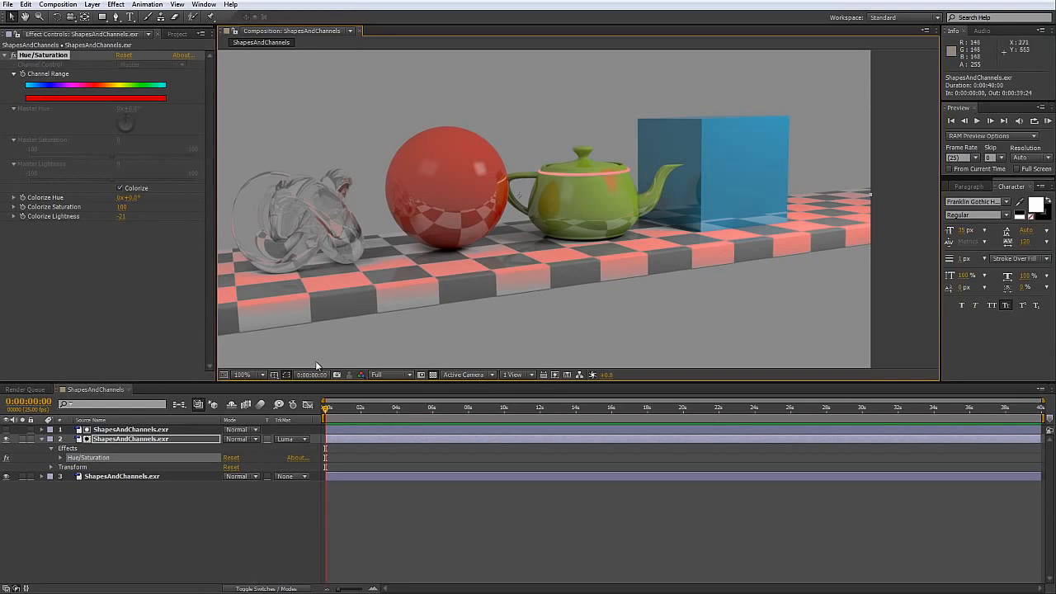
# Step: Compare the composite with and without the colorized second layer, and view the matte layer on its own
pyautogui.click(6, 439)
pyautogui.click(6, 439)
pyautogui.click(123, 430)
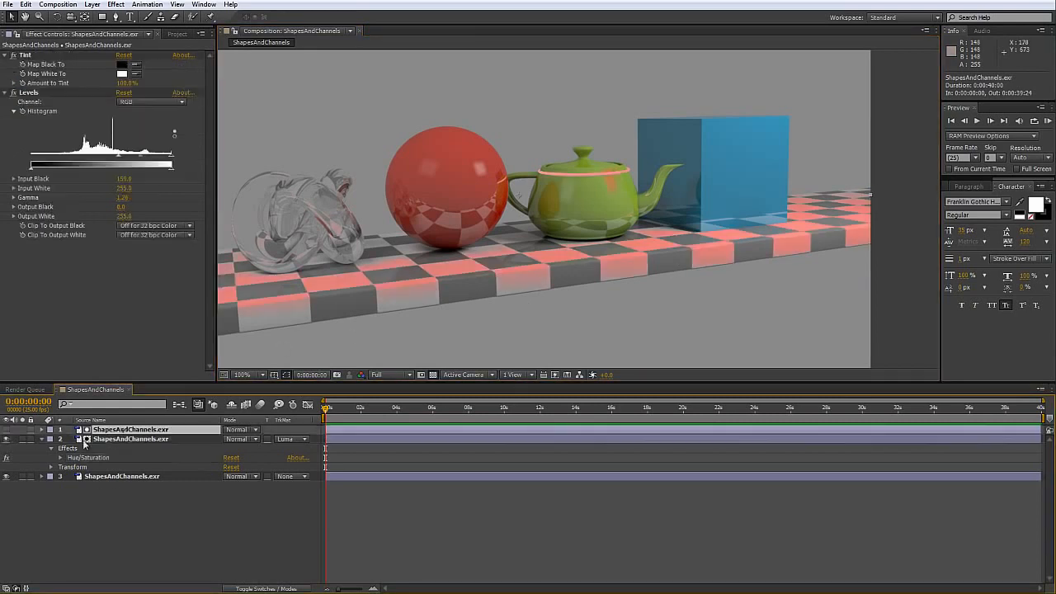
pyautogui.click(6, 429)
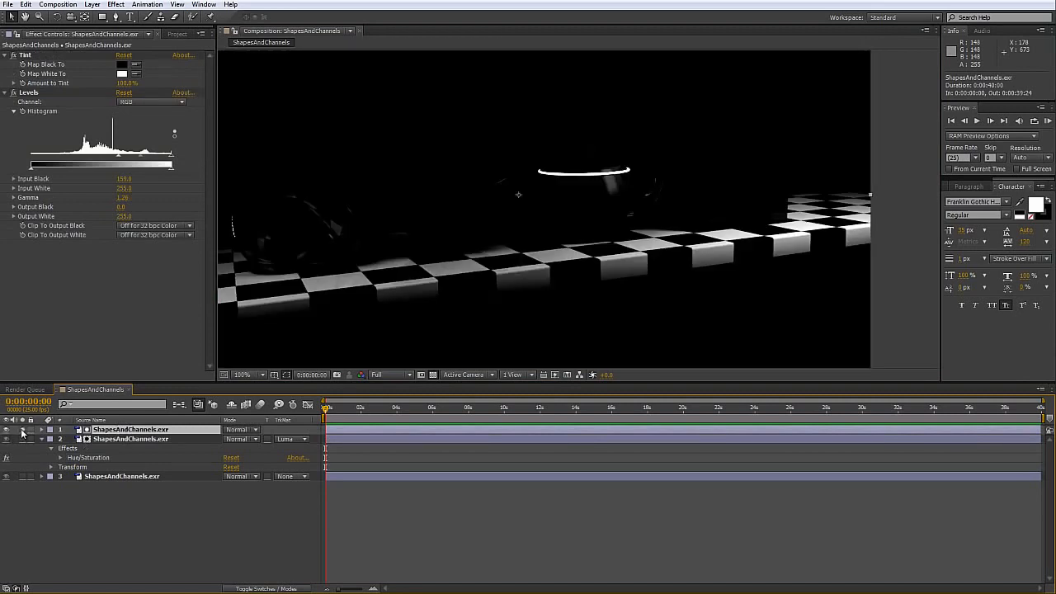
# Step: Hide the matte layer, switch the second layer's track matte to Luma Inverted, and lower the matte's Levels input black
pyautogui.click(7, 430)
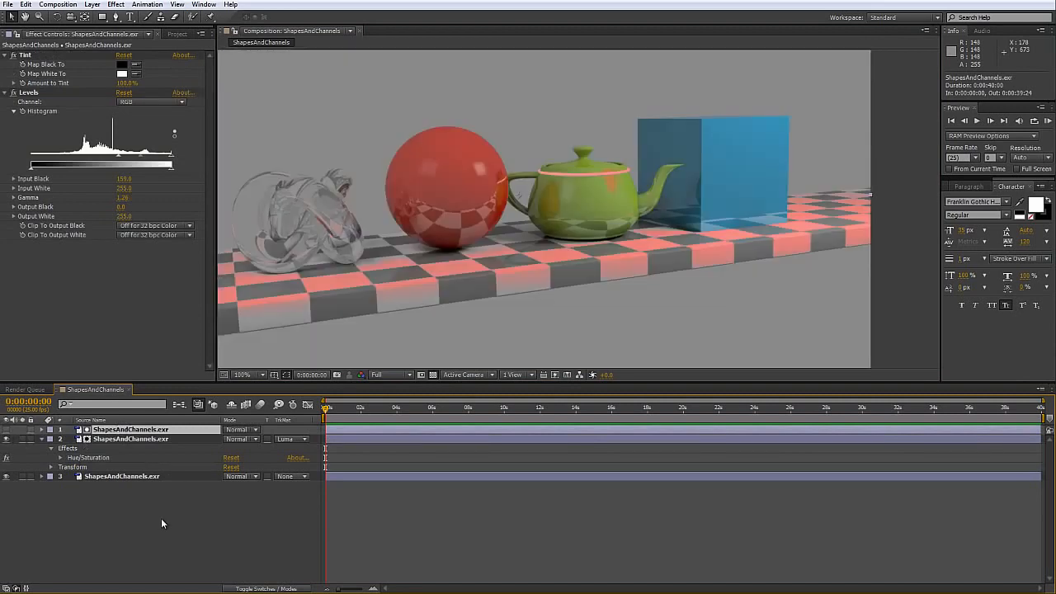
pyautogui.click(296, 438)
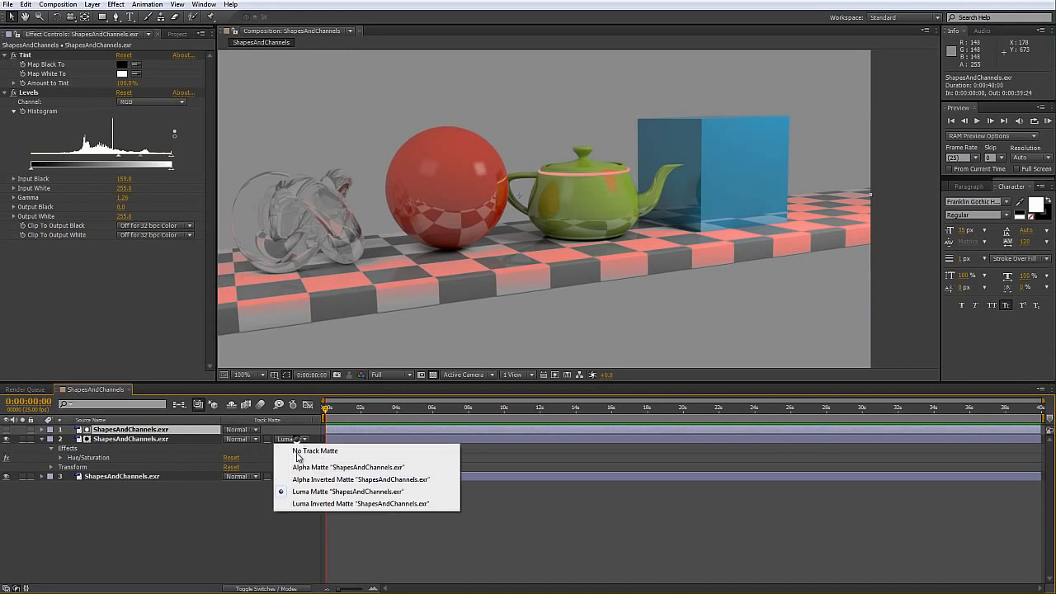
pyautogui.click(320, 503)
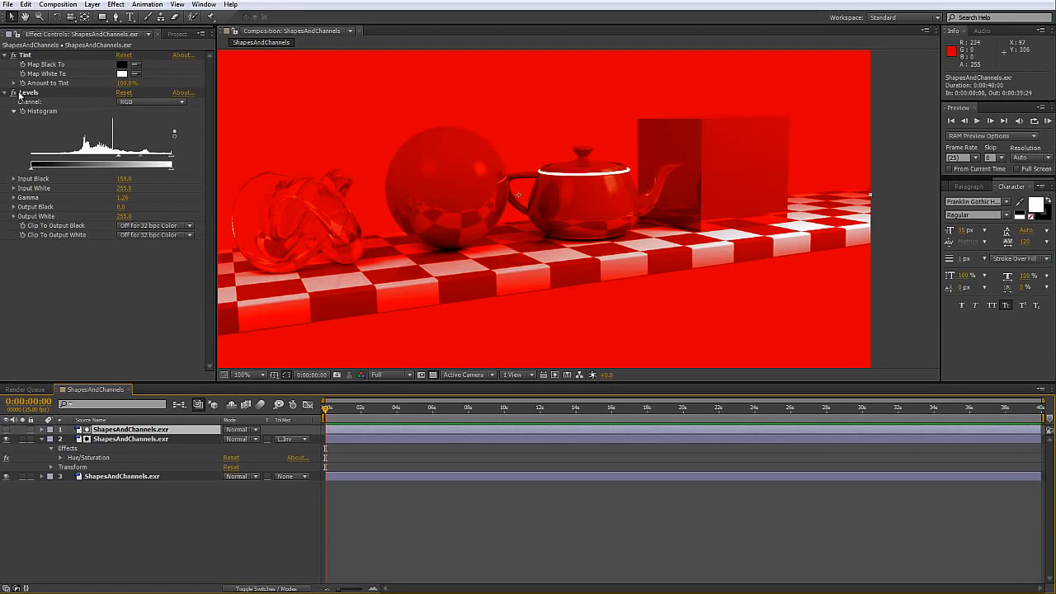
pyautogui.moveTo(74, 158); pyautogui.dragTo(31, 160)
pyautogui.click(136, 439)
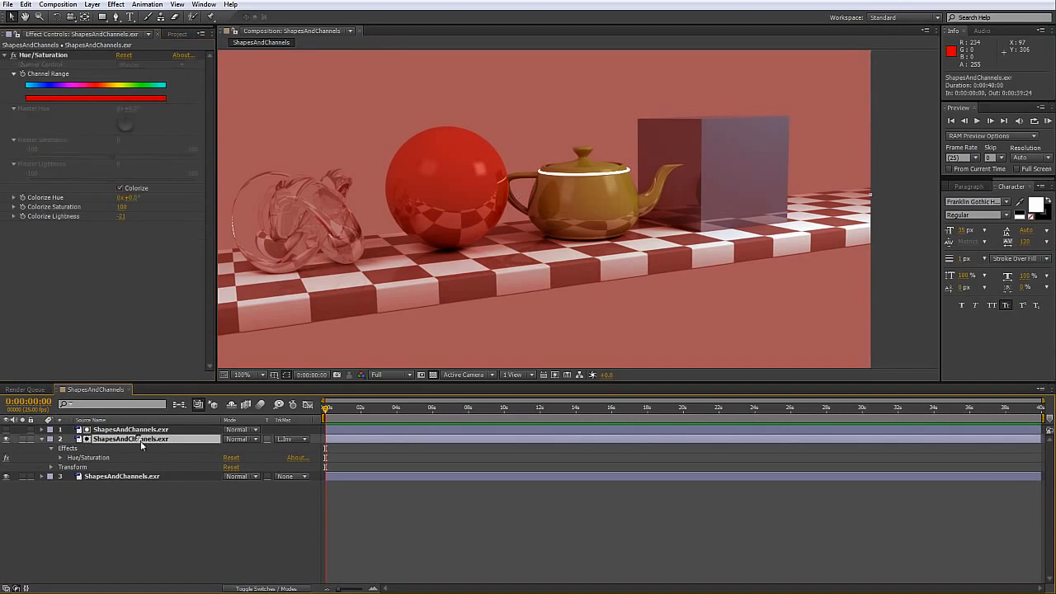
pyautogui.click(159, 533)
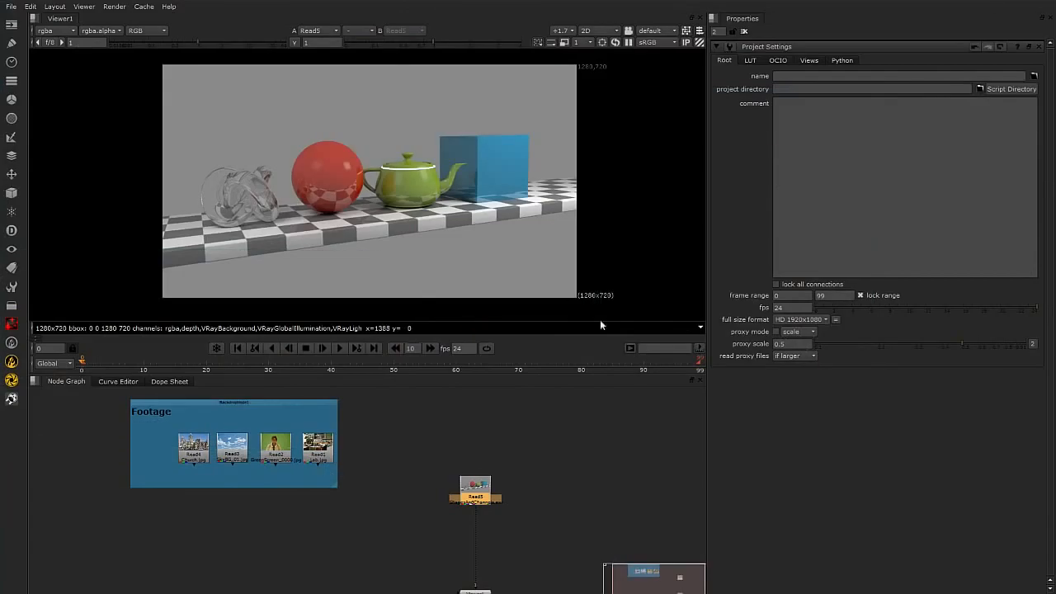
# Step: Switch to Nuke and add a Keyer node with the luminance key operation below the ShapesAndChannels.exr Read node
pyautogui.moveTo(497, 460); pyautogui.dragTo(501, 414, button='middle')
pyautogui.moveTo(491, 449)
pyautogui.mouseDown()
pyautogui.moveTo(449, 452)
pyautogui.moveTo(502, 440)
pyautogui.mouseUp()
pyautogui.scroll(5, 503, 442)
pyautogui.scroll(-3, 443, 423)
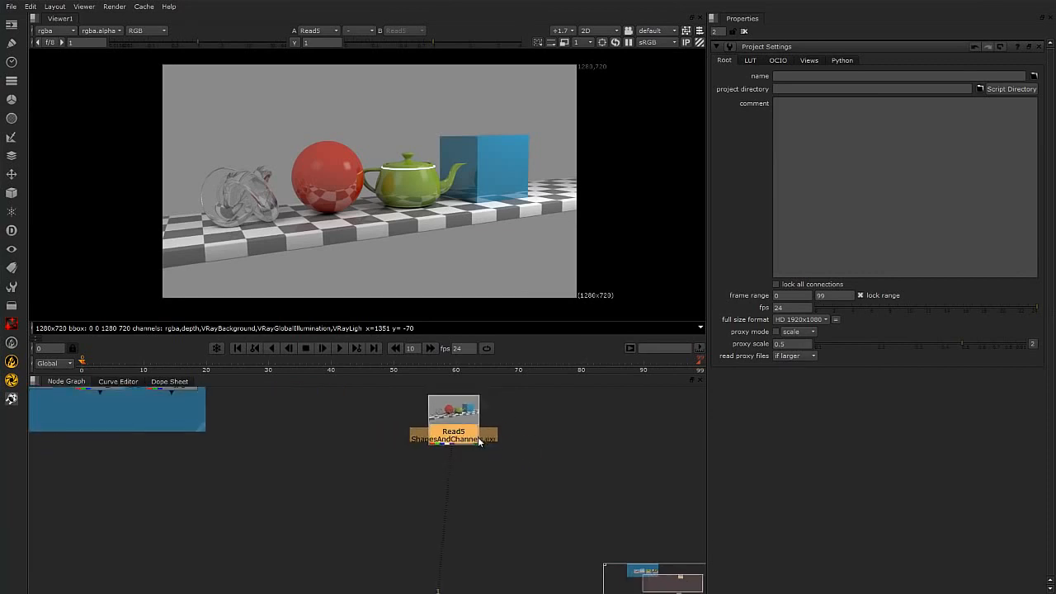
pyautogui.click(488, 463)
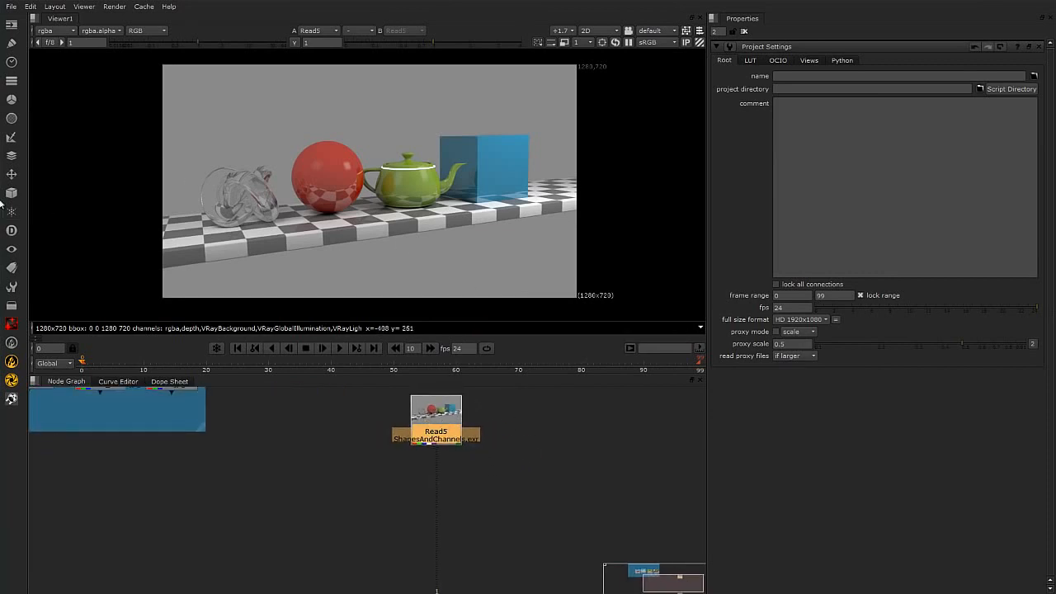
pyautogui.click(7, 138)
pyautogui.click(43, 198)
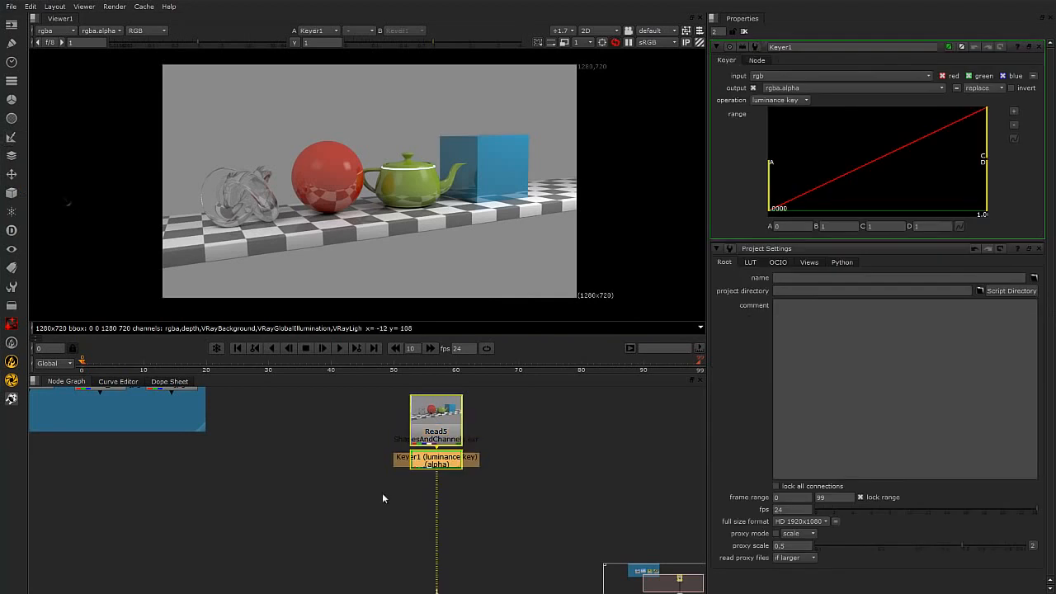
pyautogui.moveTo(422, 471); pyautogui.dragTo(386, 501)
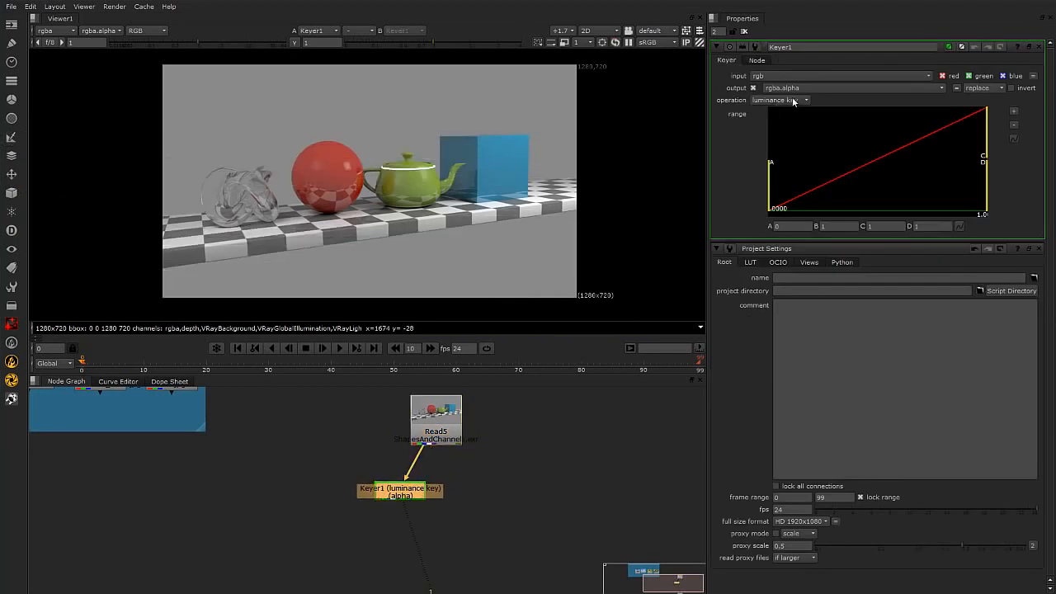
pyautogui.click(767, 100)
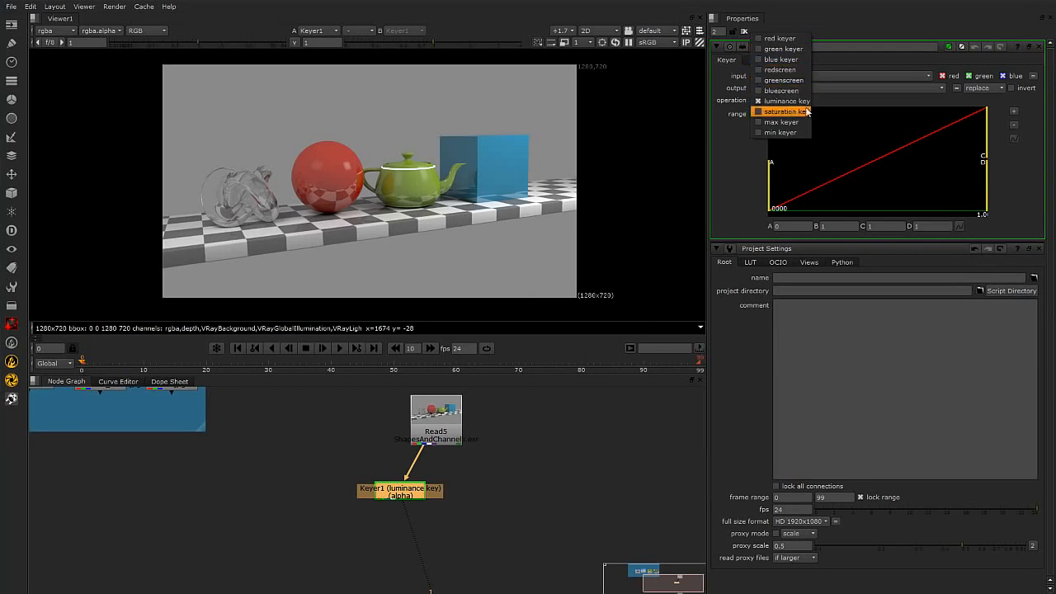
pyautogui.click(746, 160)
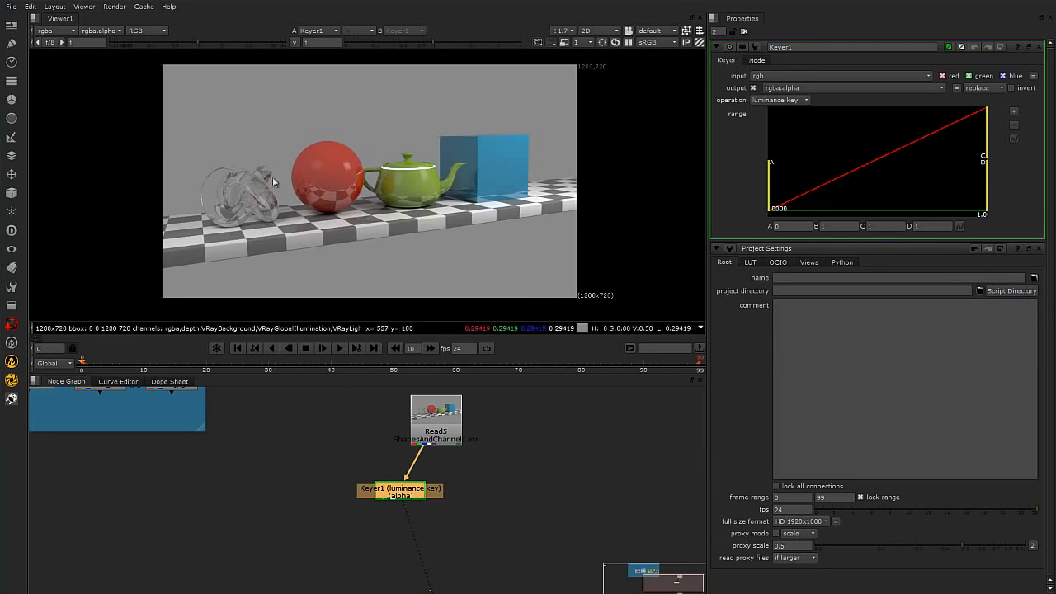
# Step: Raise the Keyer's range value A to about 0.129 and show the alpha channel in the viewer
pyautogui.moveTo(428, 170)
pyautogui.mouseDown(button='middle')
pyautogui.moveTo(408, 174)
pyautogui.moveTo(424, 175)
pyautogui.mouseUp(button='middle')
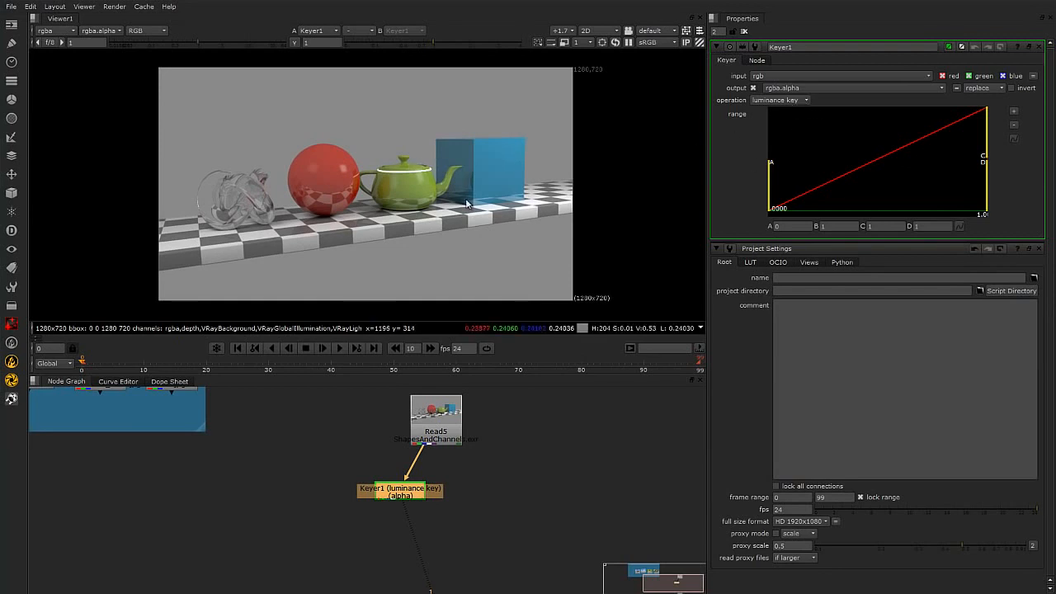
pyautogui.moveTo(772, 196); pyautogui.dragTo(878, 195)
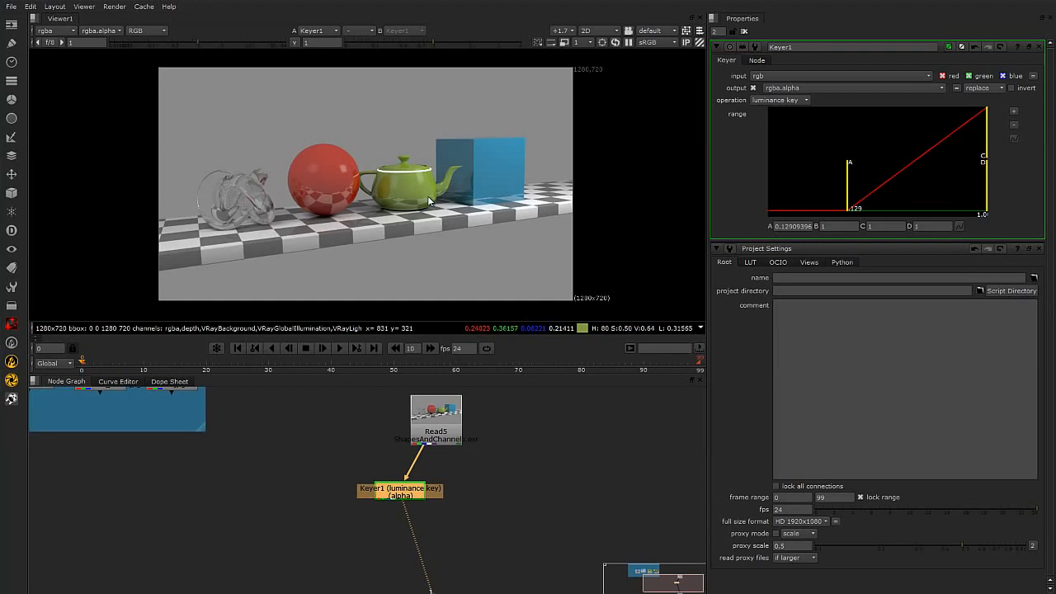
pyautogui.click(163, 32)
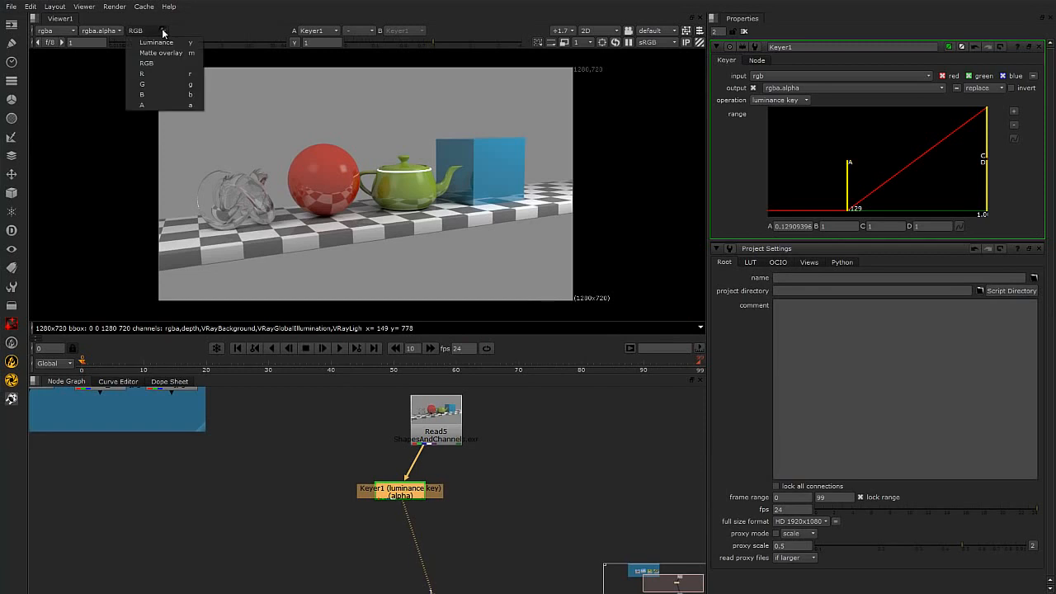
pyautogui.click(169, 105)
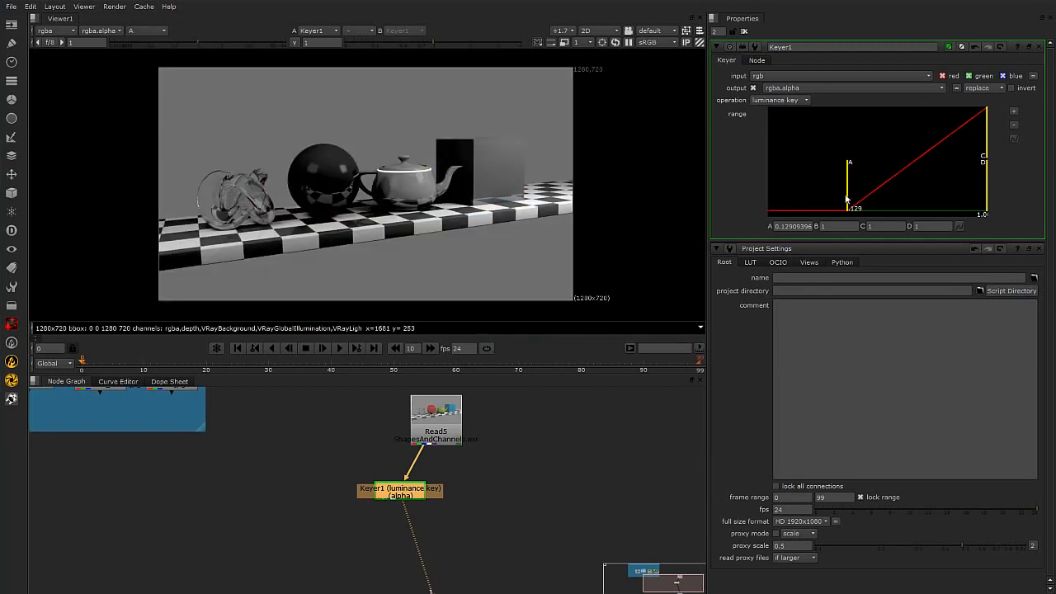
# Step: Narrow the luminance key to the brightest areas with range A at about 0.474 and B at about 0.76
pyautogui.moveTo(849, 199); pyautogui.dragTo(888, 201)
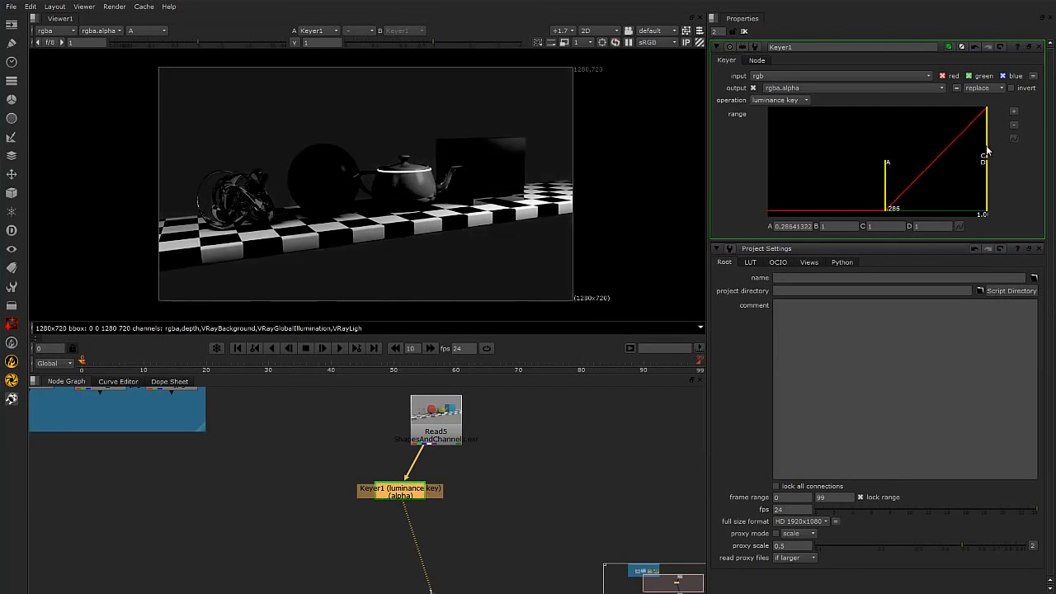
pyautogui.moveTo(987, 150)
pyautogui.mouseDown()
pyautogui.moveTo(925, 152)
pyautogui.moveTo(900, 176)
pyautogui.moveTo(881, 176)
pyautogui.moveTo(913, 154)
pyautogui.moveTo(897, 156)
pyautogui.moveTo(894, 176)
pyautogui.moveTo(884, 175)
pyautogui.moveTo(933, 157)
pyautogui.moveTo(985, 156)
pyautogui.mouseUp()
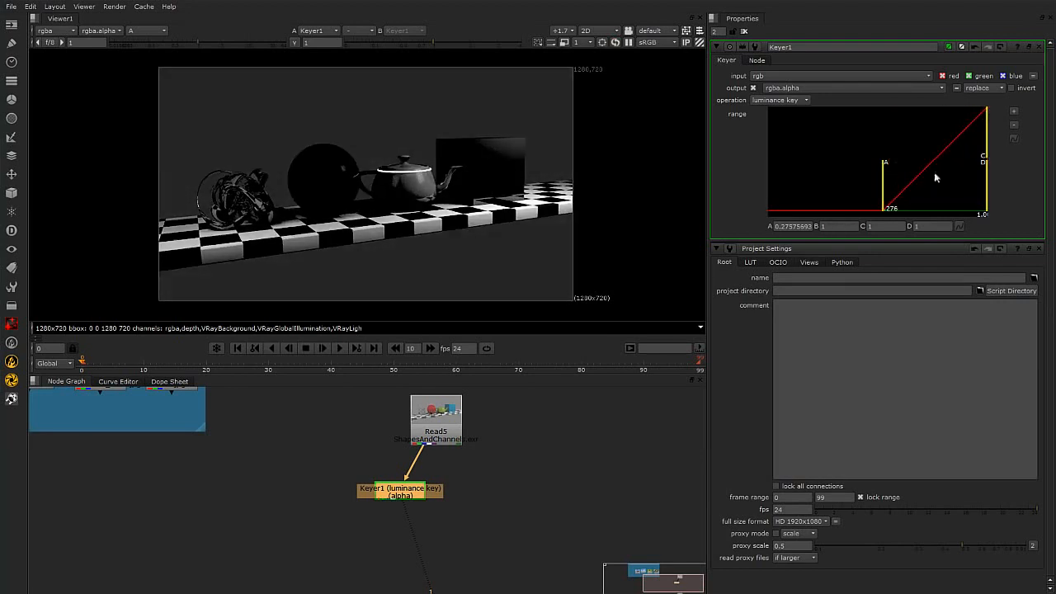
pyautogui.moveTo(884, 183); pyautogui.dragTo(923, 179)
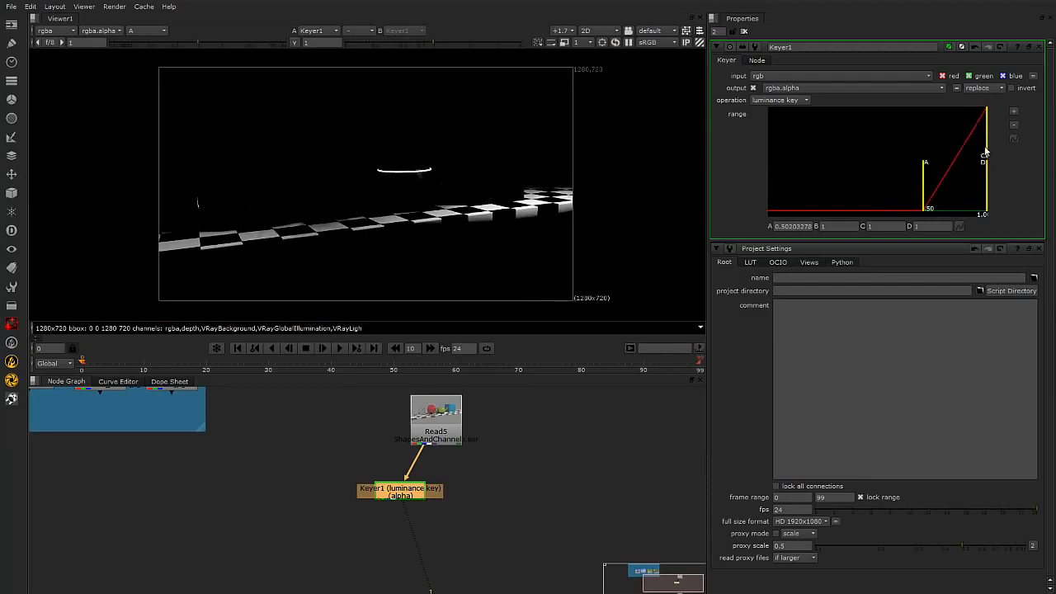
pyautogui.moveTo(980, 153); pyautogui.dragTo(960, 155)
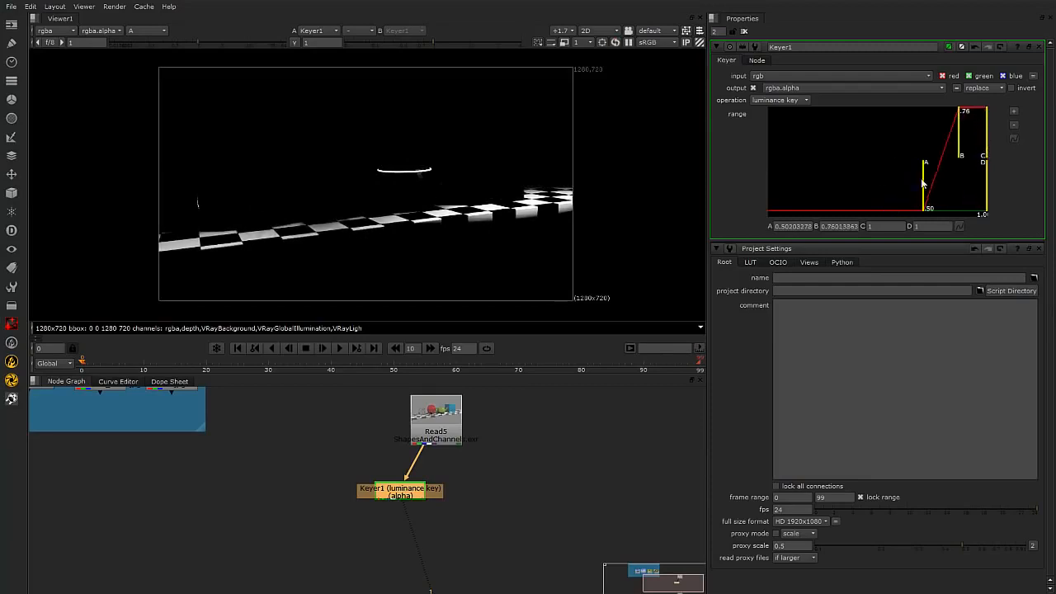
pyautogui.moveTo(918, 183); pyautogui.dragTo(919, 183)
pyautogui.scroll(2, 462, 185)
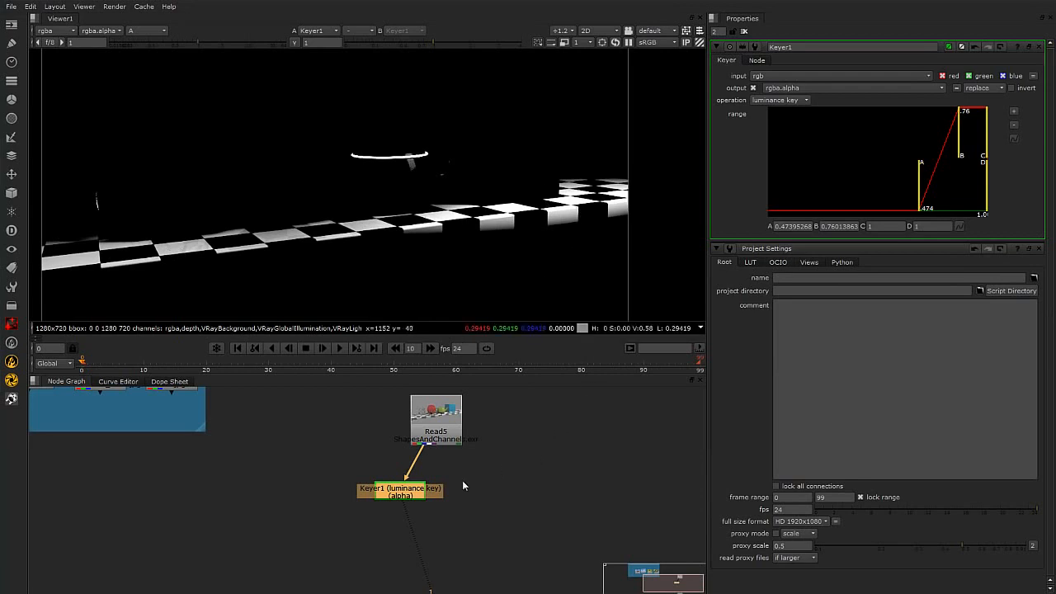
# Step: Move the Keyer node off to the side of Read5 and connect the viewer directly to Read5
pyautogui.moveTo(393, 494); pyautogui.dragTo(331, 489)
pyautogui.moveTo(470, 489); pyautogui.dragTo(406, 481, button='middle')
pyautogui.moveTo(306, 475); pyautogui.dragTo(275, 460)
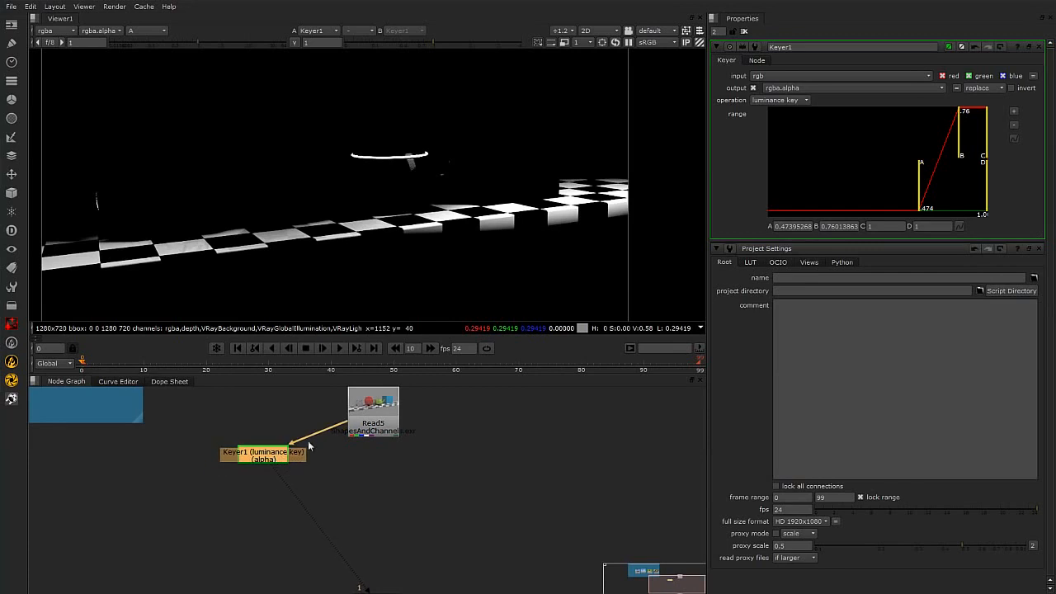
pyautogui.moveTo(368, 463); pyautogui.dragTo(357, 441, button='middle')
pyautogui.moveTo(277, 467); pyautogui.dragTo(370, 407)
pyautogui.moveTo(401, 457); pyautogui.dragTo(405, 505, button='middle')
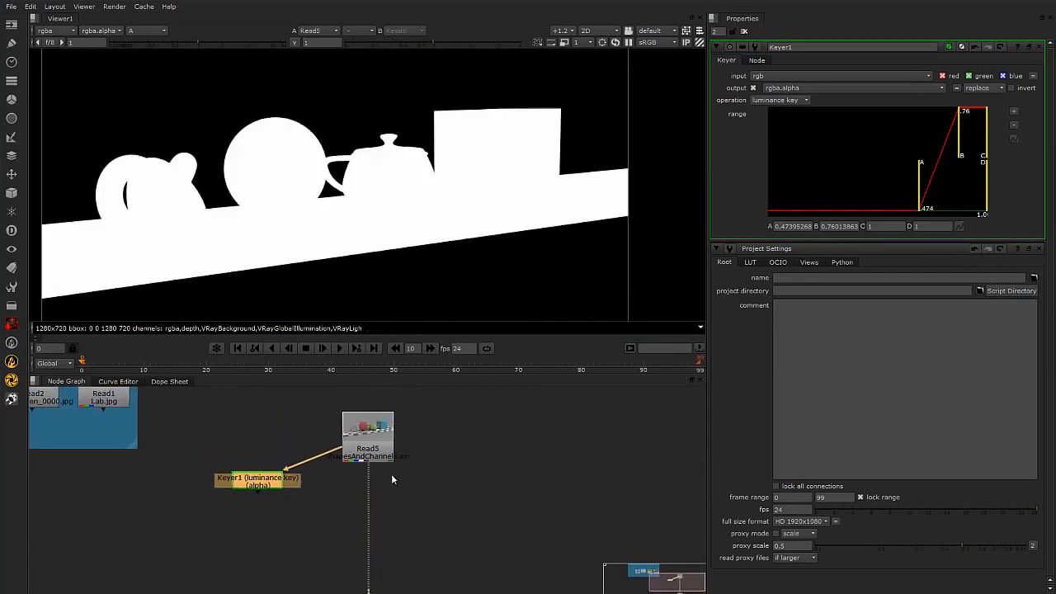
# Step: Adjust the spacing between the Keyer and Read5 nodes, and return the viewer to the RGB channels
pyautogui.click(370, 433)
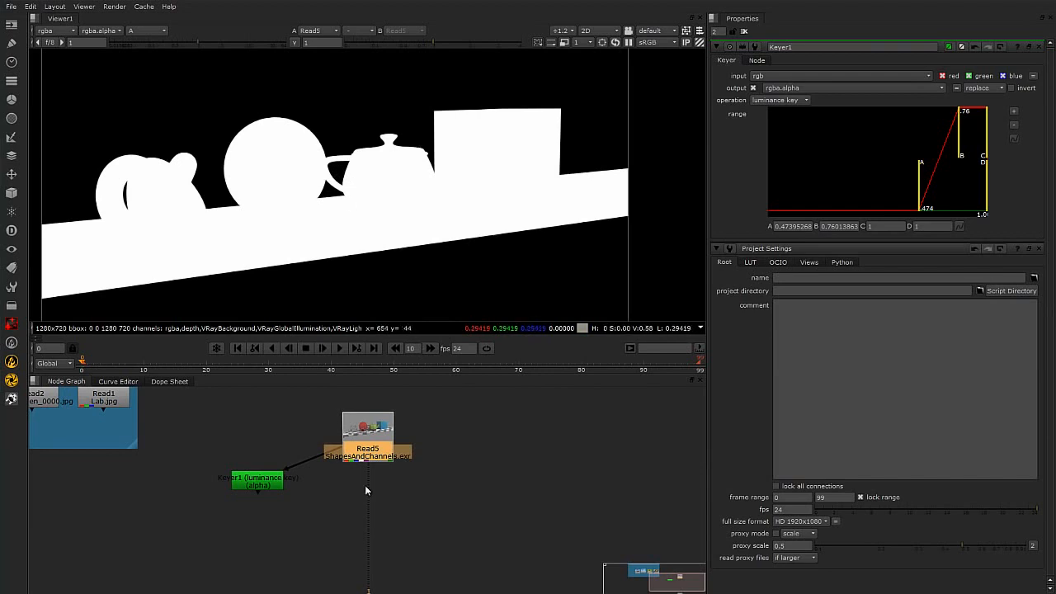
pyautogui.moveTo(275, 485); pyautogui.dragTo(248, 491)
pyautogui.click(373, 428)
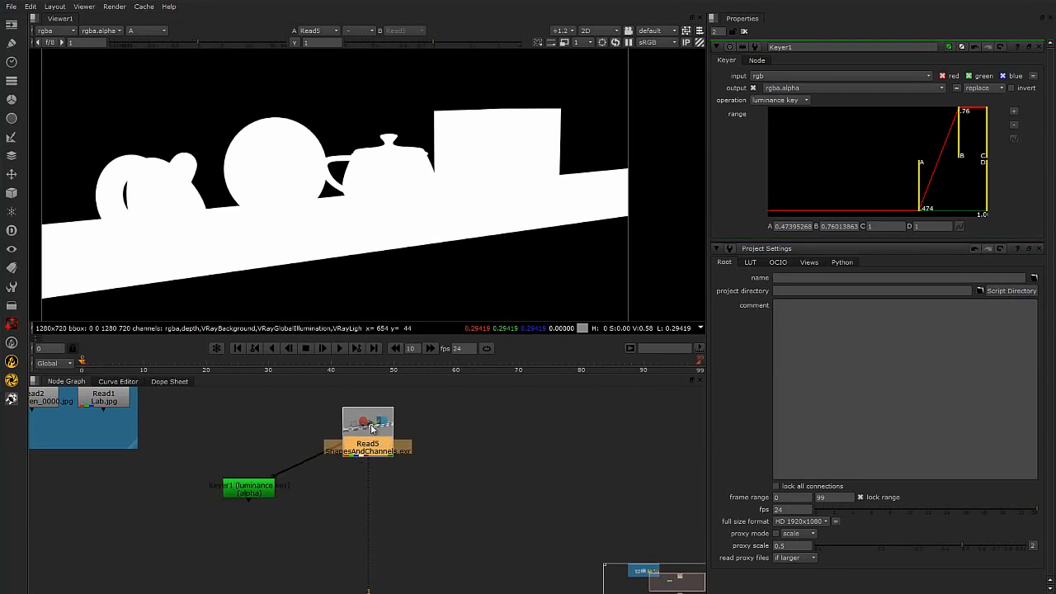
pyautogui.moveTo(371, 423); pyautogui.dragTo(373, 425)
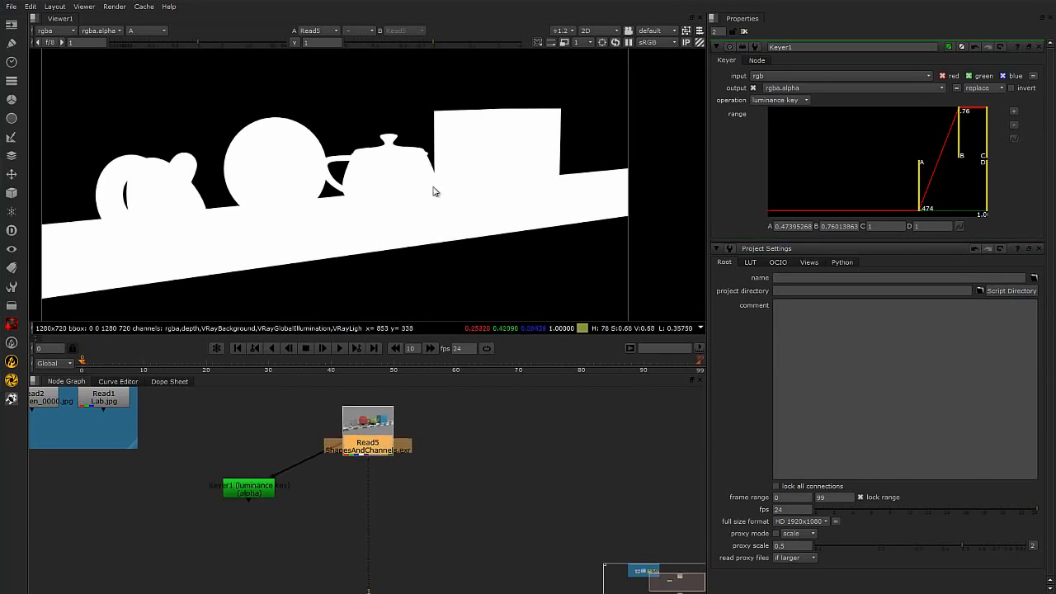
pyautogui.scroll(-1, 434, 190)
pyautogui.moveTo(425, 218); pyautogui.dragTo(430, 213, button='middle')
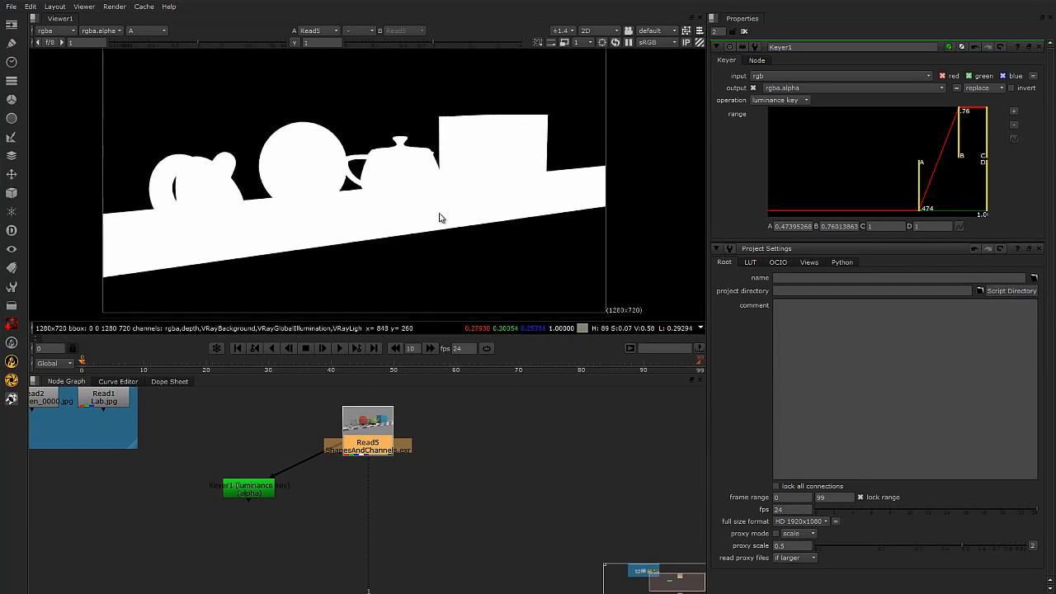
pyautogui.click(142, 30)
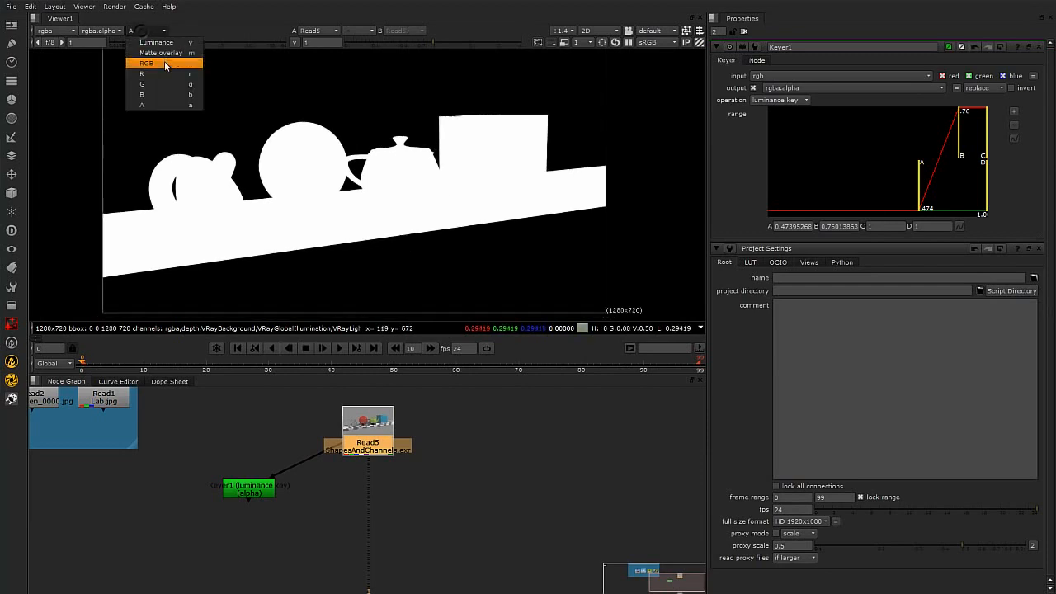
pyautogui.click(165, 64)
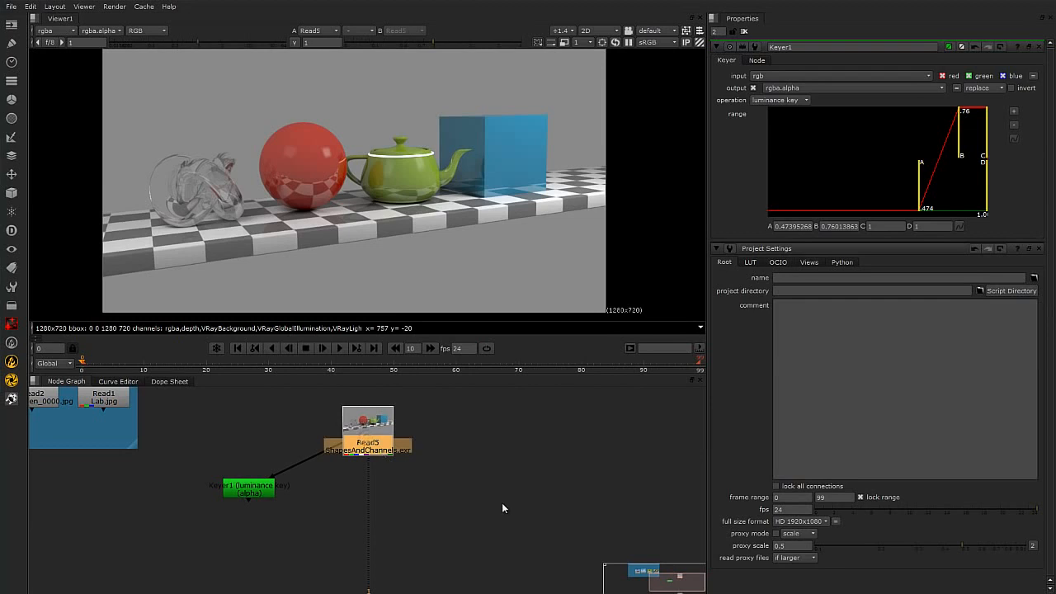
# Step: Add a Grade node and insert it on the connection between Read5 and the viewer
pyautogui.click(473, 502)
pyautogui.press('g')
pyautogui.moveTo(464, 501); pyautogui.dragTo(371, 498)
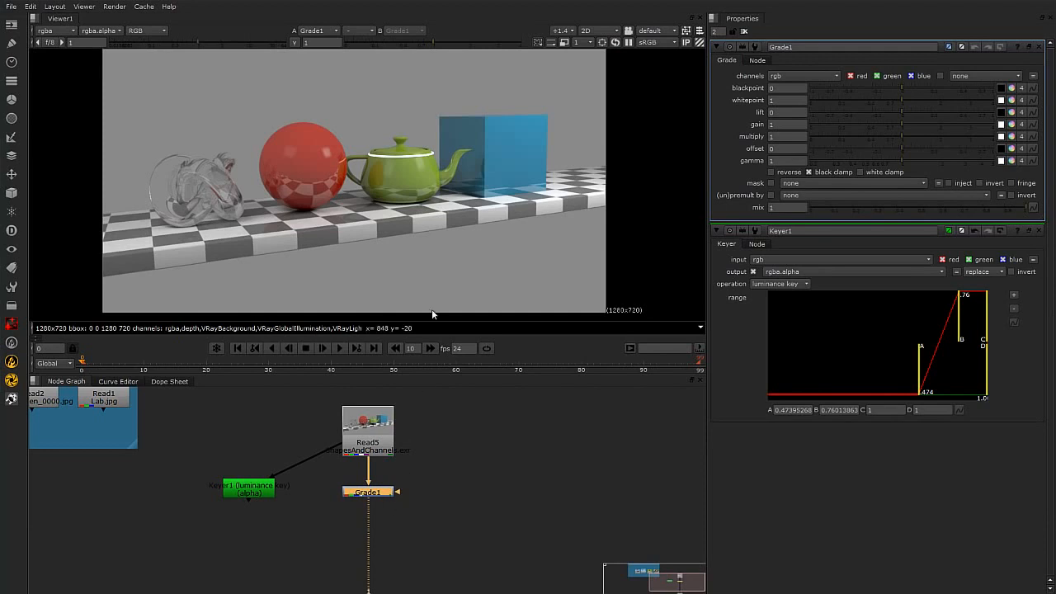
pyautogui.click(383, 493)
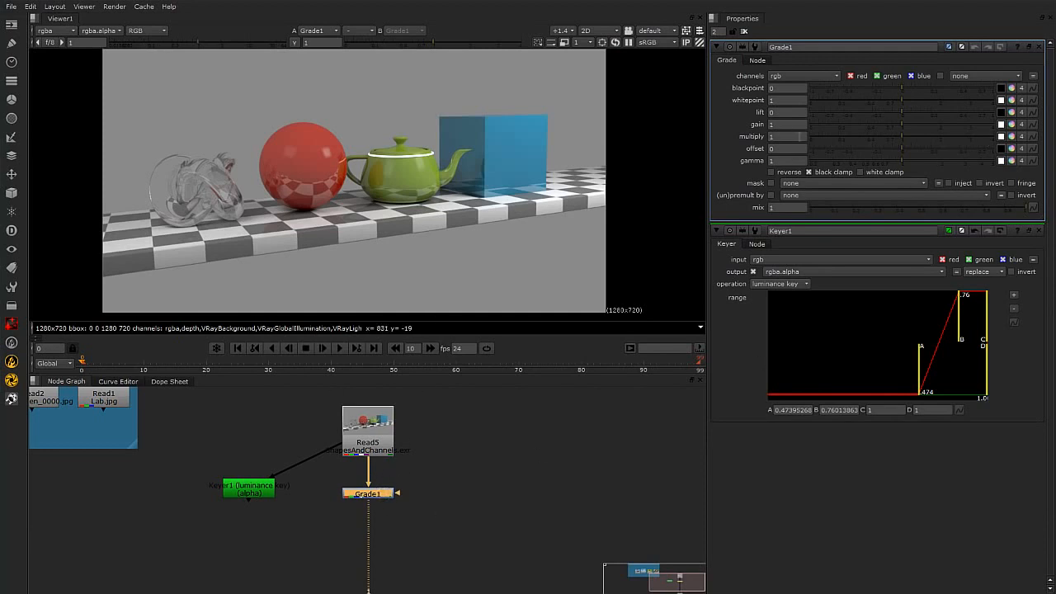
# Step: Tint the Grade's gain red with the color picker, at about red 3.08, green 0.315 and blue 0.246
pyautogui.click(1012, 125)
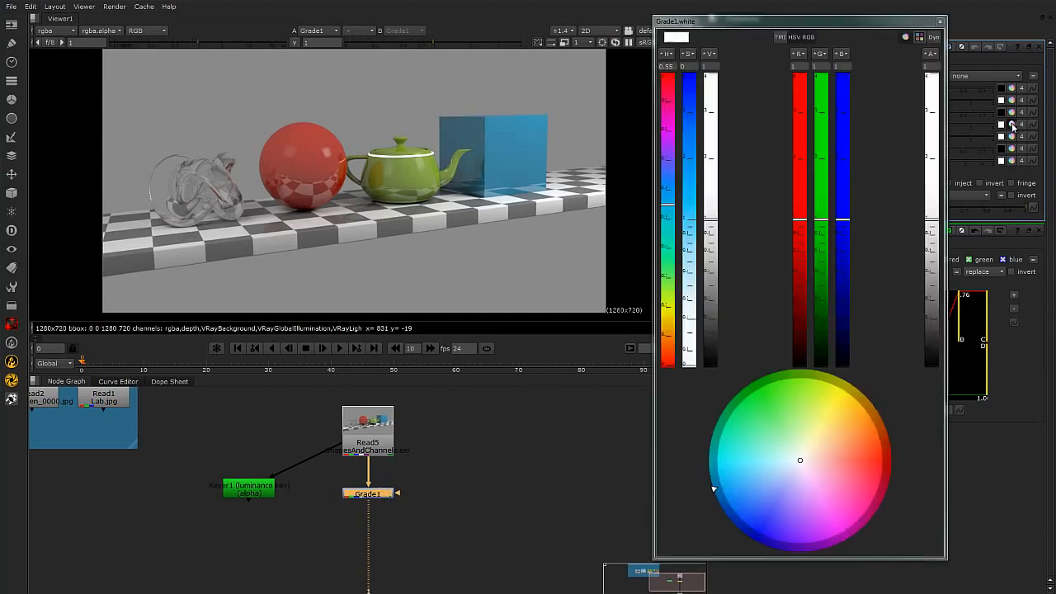
pyautogui.moveTo(856, 23); pyautogui.dragTo(853, 34)
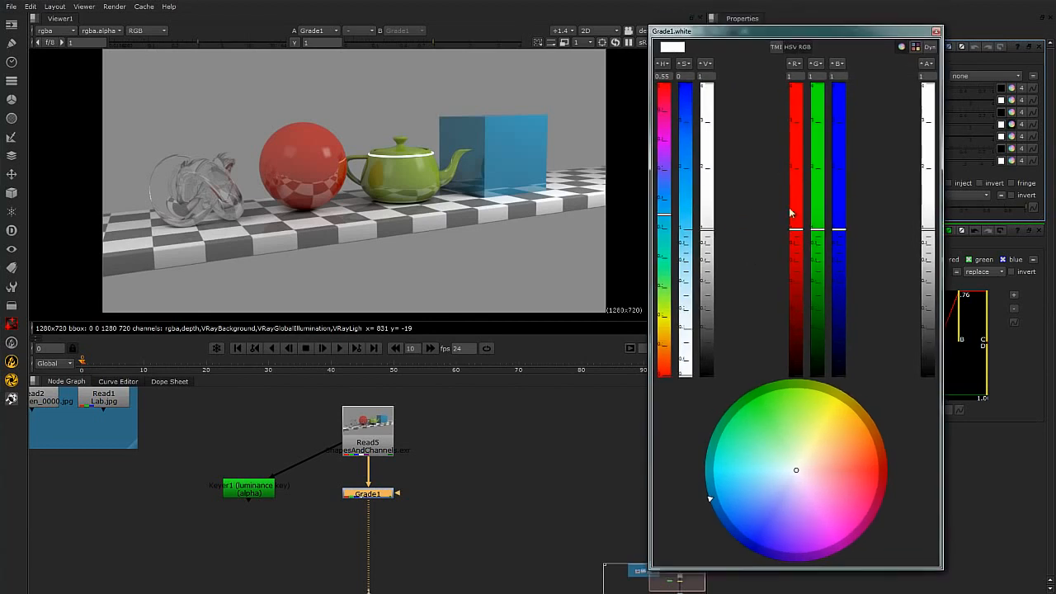
pyautogui.moveTo(821, 236); pyautogui.dragTo(816, 174)
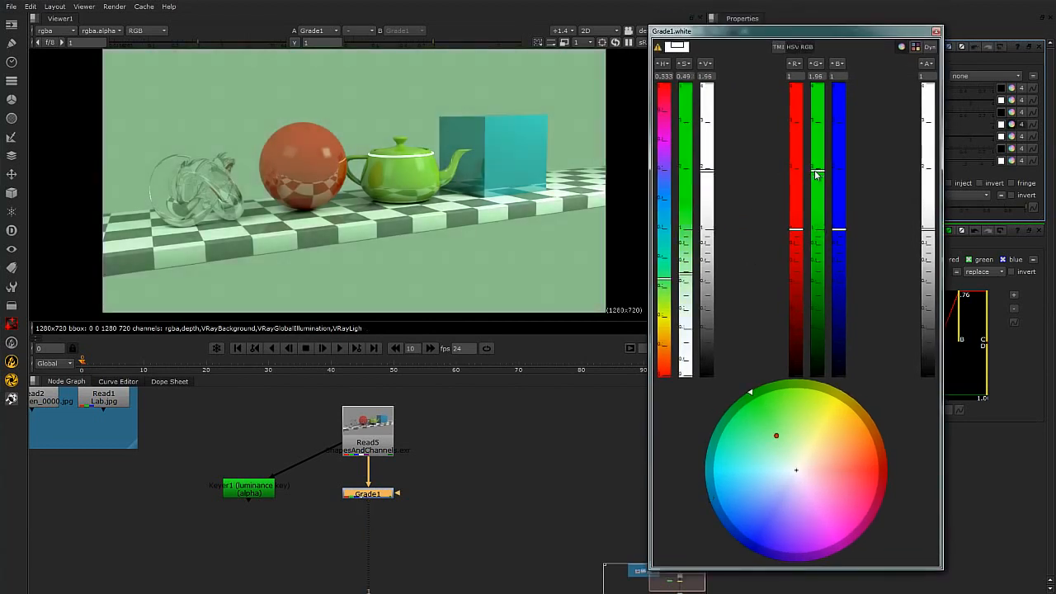
pyautogui.moveTo(800, 232)
pyautogui.mouseDown()
pyautogui.moveTo(795, 151)
pyautogui.moveTo(817, 230)
pyautogui.mouseUp()
pyautogui.moveTo(794, 161); pyautogui.dragTo(795, 122)
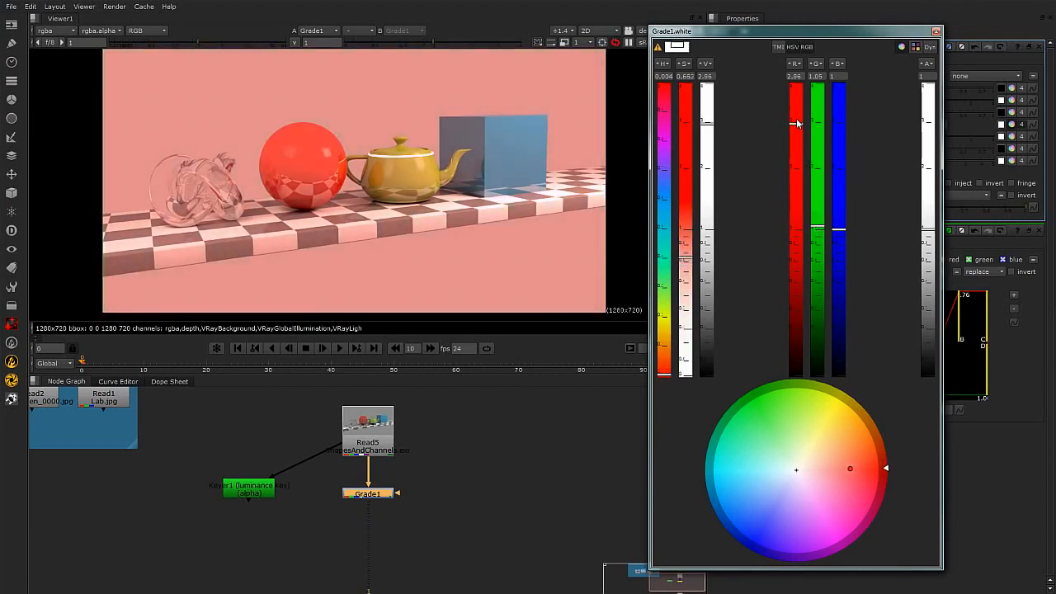
pyautogui.moveTo(679, 252)
pyautogui.mouseDown()
pyautogui.moveTo(683, 225)
pyautogui.moveTo(685, 259)
pyautogui.moveTo(687, 237)
pyautogui.mouseUp()
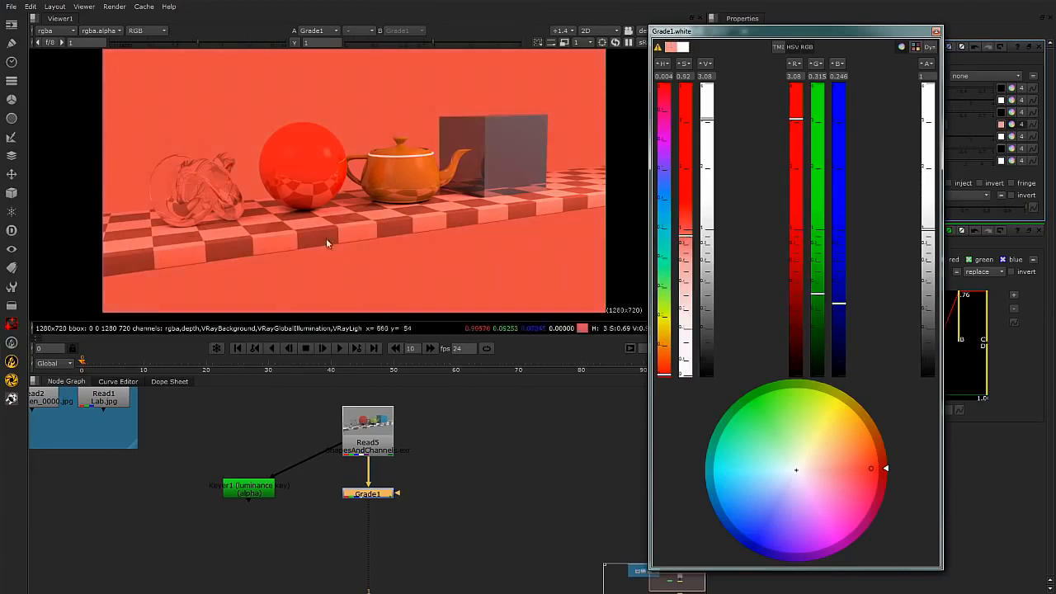
# Step: Close the gain color picker, connect Grade1's mask input to the Keyer1 node, and inspect the tinted tiles up close
pyautogui.click(935, 31)
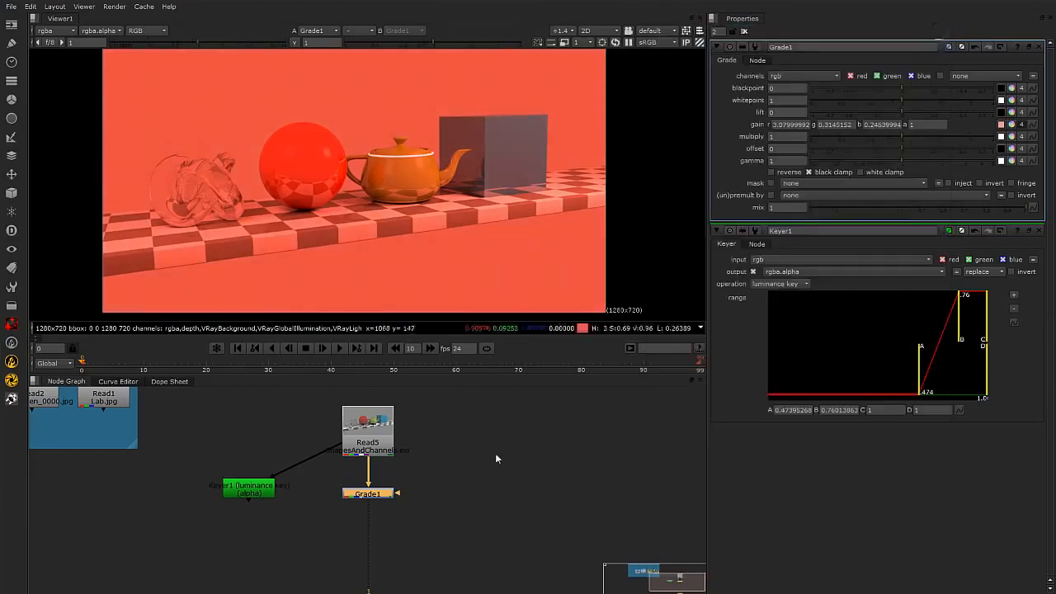
pyautogui.moveTo(445, 487); pyautogui.dragTo(241, 491)
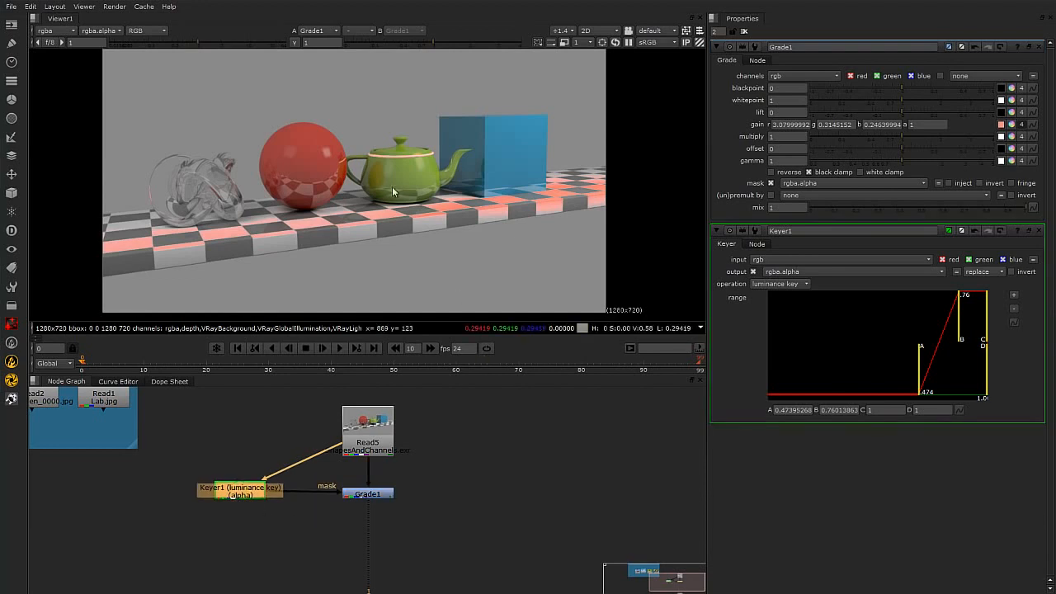
pyautogui.scroll(3, 532, 194)
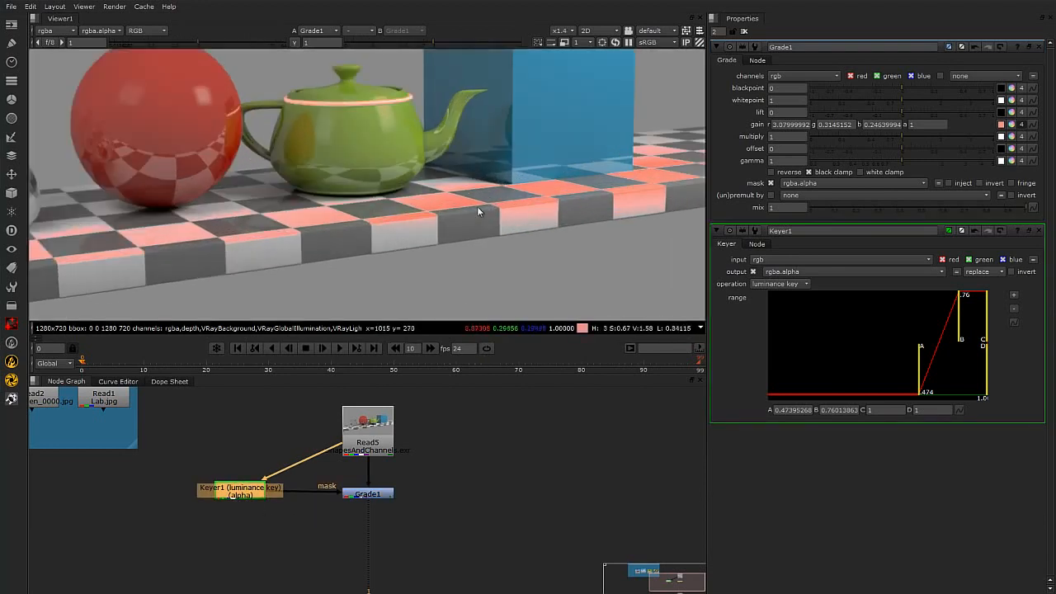
pyautogui.scroll(-2, 411, 217)
pyautogui.scroll(-1, 411, 217)
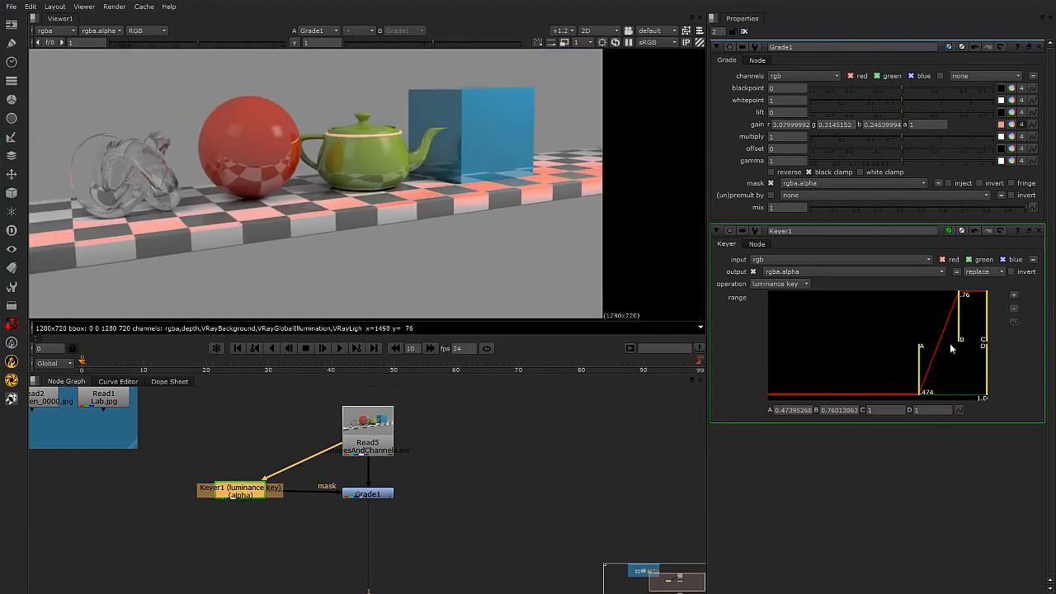
# Step: Adjust Keyer1's luminance range to about A 0.557 and B 0.778, with C at 1, to limit the red tint to brighter tiles
pyautogui.moveTo(921, 365)
pyautogui.mouseDown()
pyautogui.moveTo(844, 371)
pyautogui.moveTo(907, 377)
pyautogui.mouseUp()
pyautogui.moveTo(960, 344); pyautogui.dragTo(911, 351)
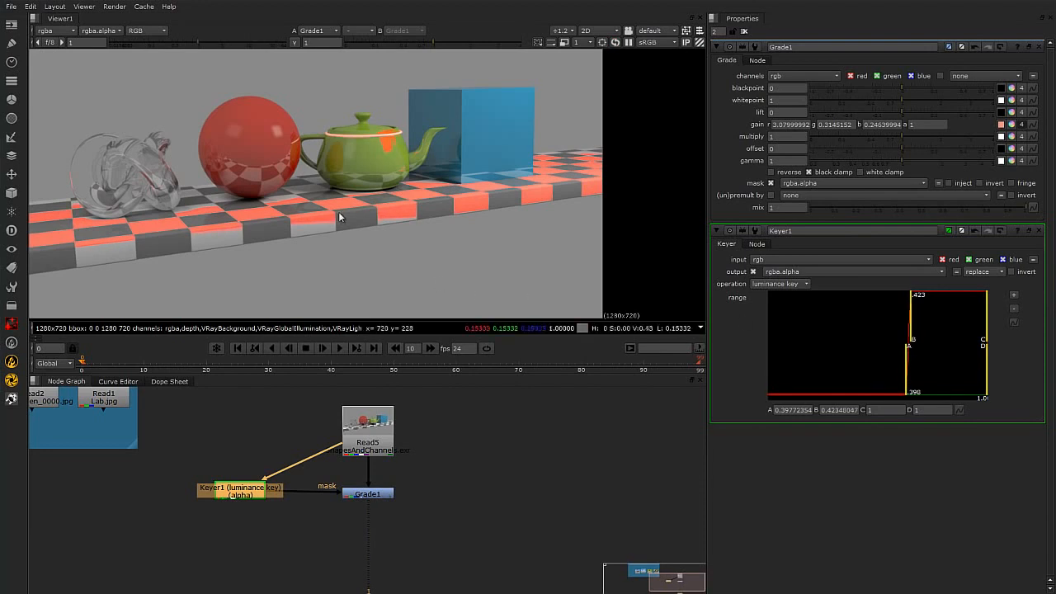
pyautogui.moveTo(910, 310); pyautogui.dragTo(959, 340)
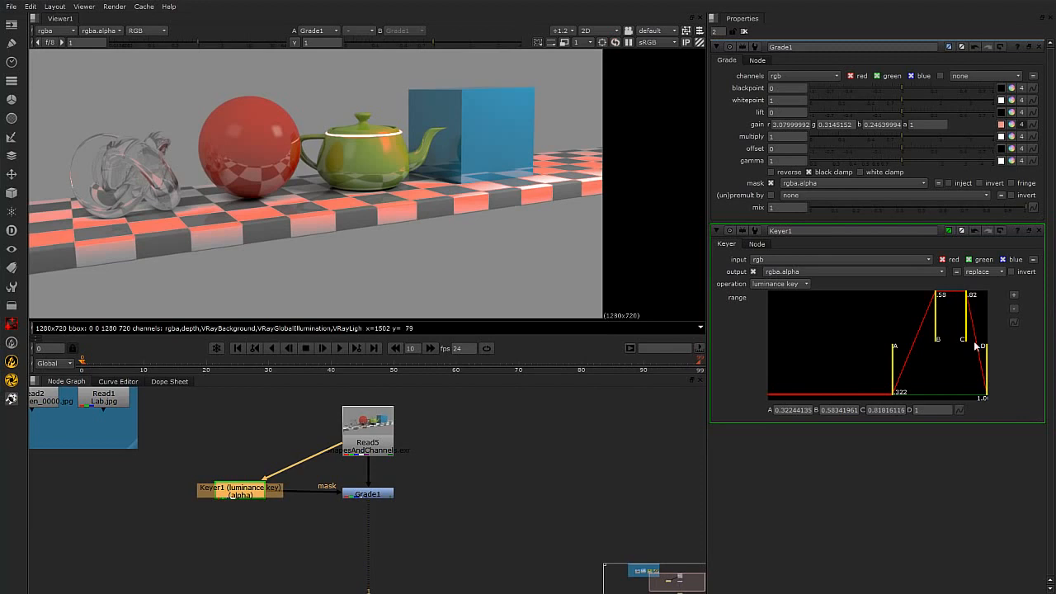
pyautogui.moveTo(968, 341); pyautogui.dragTo(1012, 341)
pyautogui.moveTo(935, 342); pyautogui.dragTo(962, 341)
pyautogui.moveTo(891, 373); pyautogui.dragTo(933, 374)
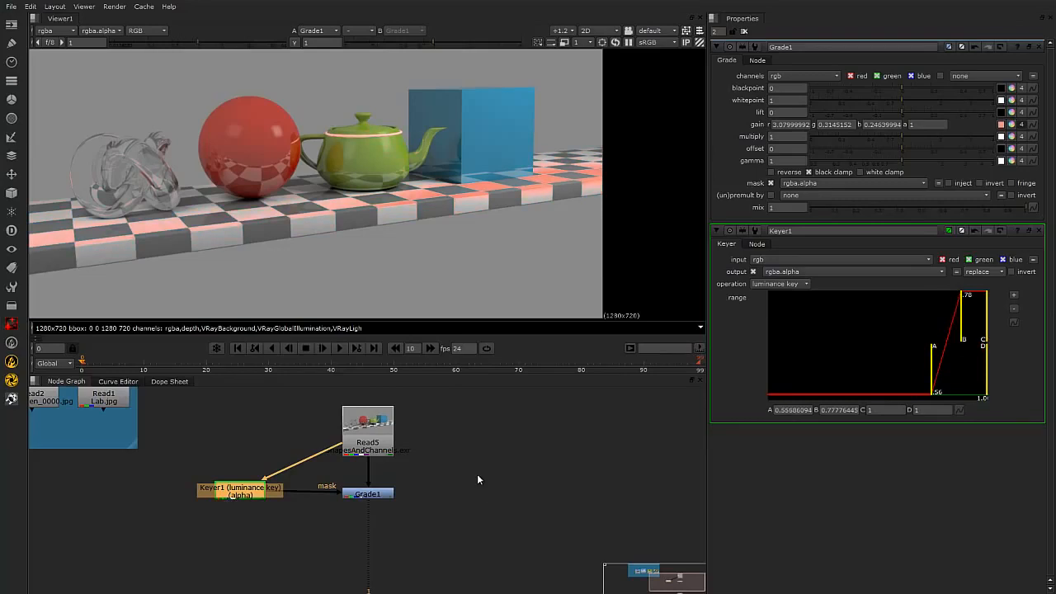
pyautogui.moveTo(440, 498); pyautogui.dragTo(467, 502, button='middle')
pyautogui.scroll(-1, 437, 476)
pyautogui.moveTo(327, 500)
pyautogui.mouseDown()
pyautogui.moveTo(349, 494)
pyautogui.moveTo(361, 506)
pyautogui.moveTo(339, 505)
pyautogui.mouseUp()
pyautogui.click(472, 513)
pyautogui.moveTo(466, 506); pyautogui.dragTo(387, 475, button='middle')
pyautogui.scroll(1, 413, 467)
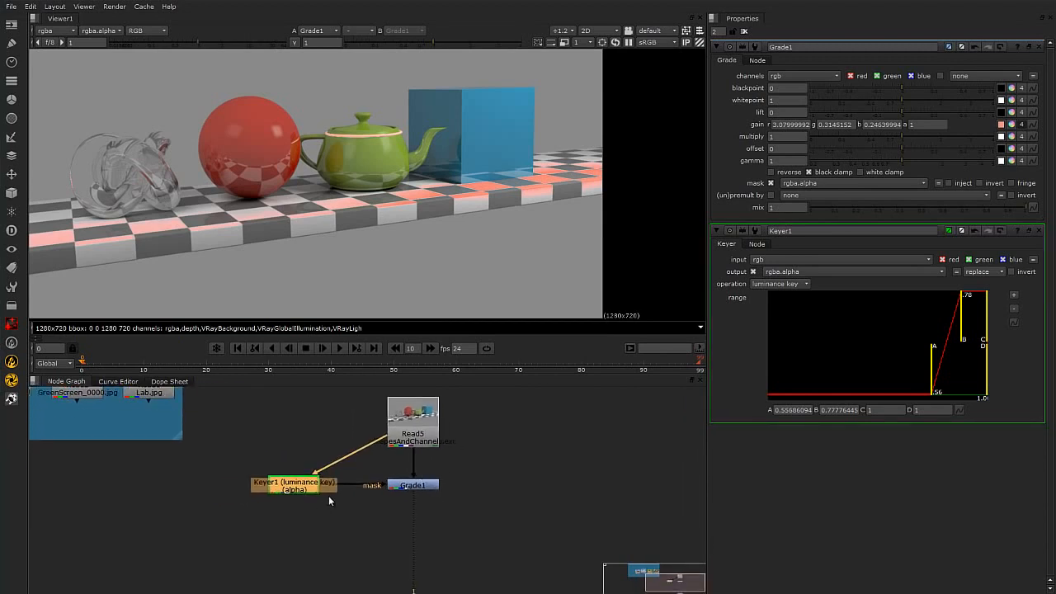
pyautogui.moveTo(441, 488); pyautogui.dragTo(421, 493, button='middle')
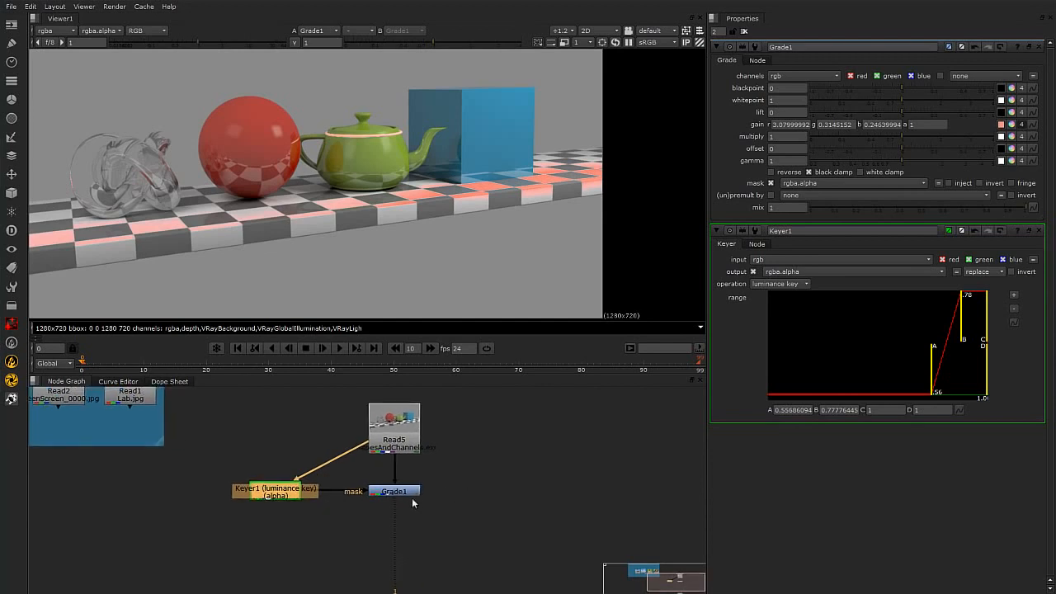
pyautogui.scroll(-4, 462, 474)
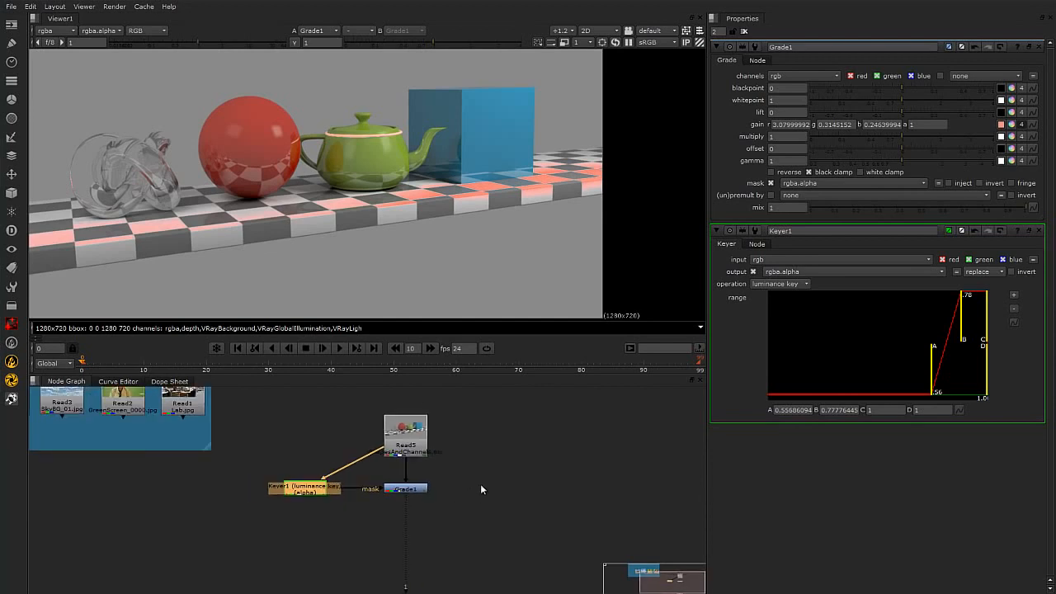
# Step: Add a Dot on the connection from Read5 to Keyer1, place it beside Read5, and shift Keyer1 closer to Grade1
pyautogui.click(533, 441)
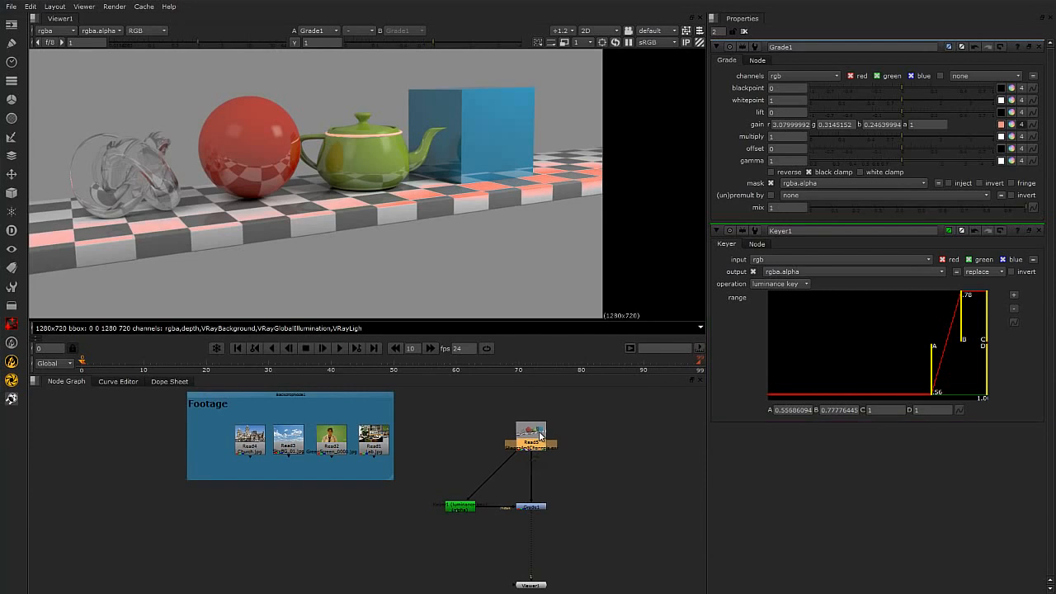
pyautogui.scroll(3, 557, 489)
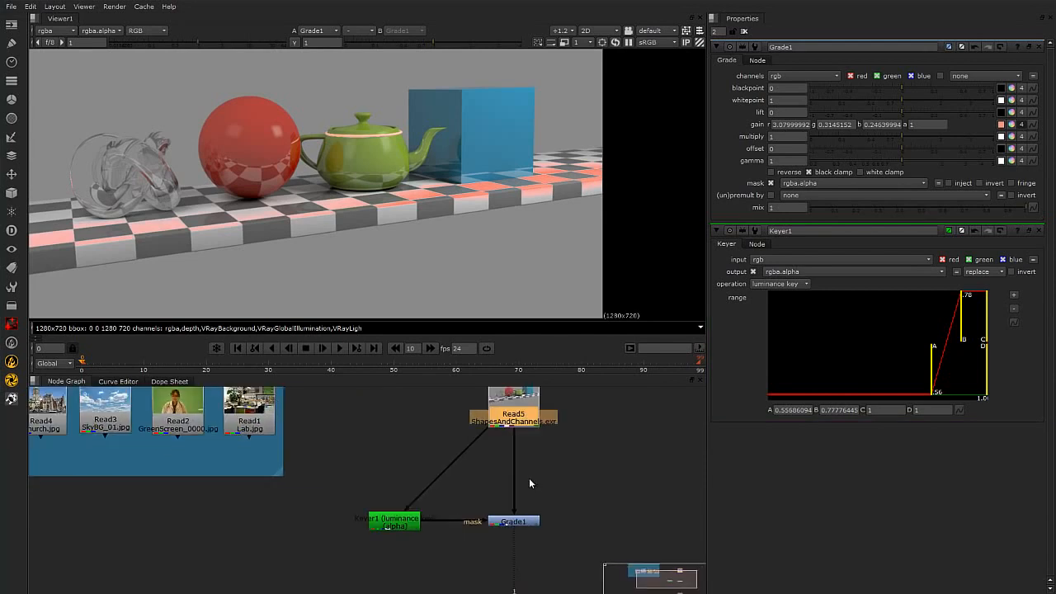
pyautogui.press('Tab')
pyautogui.write('do')
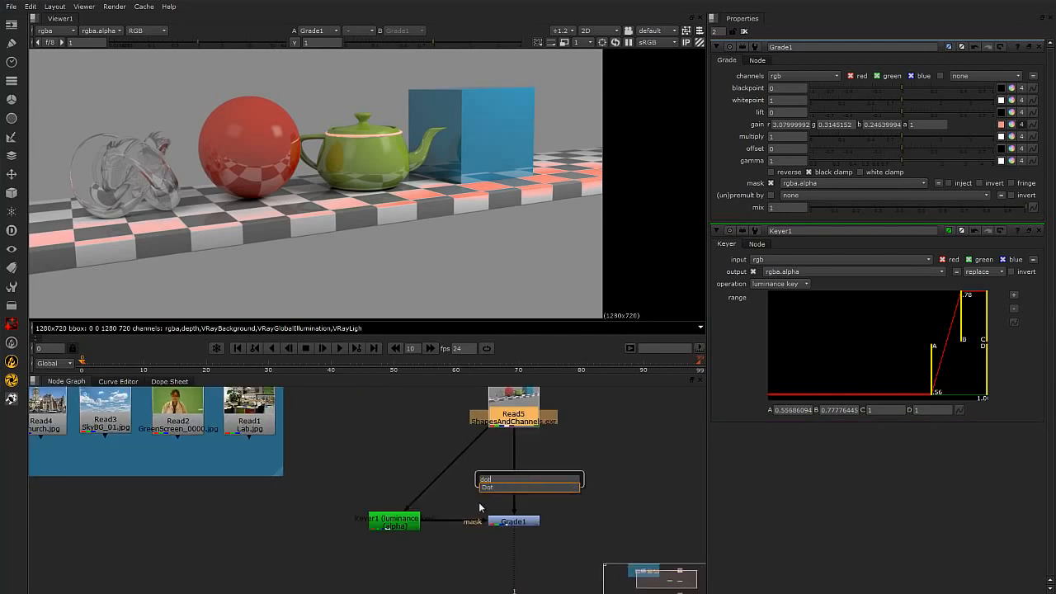
pyautogui.write('t')
pyautogui.press('Return')
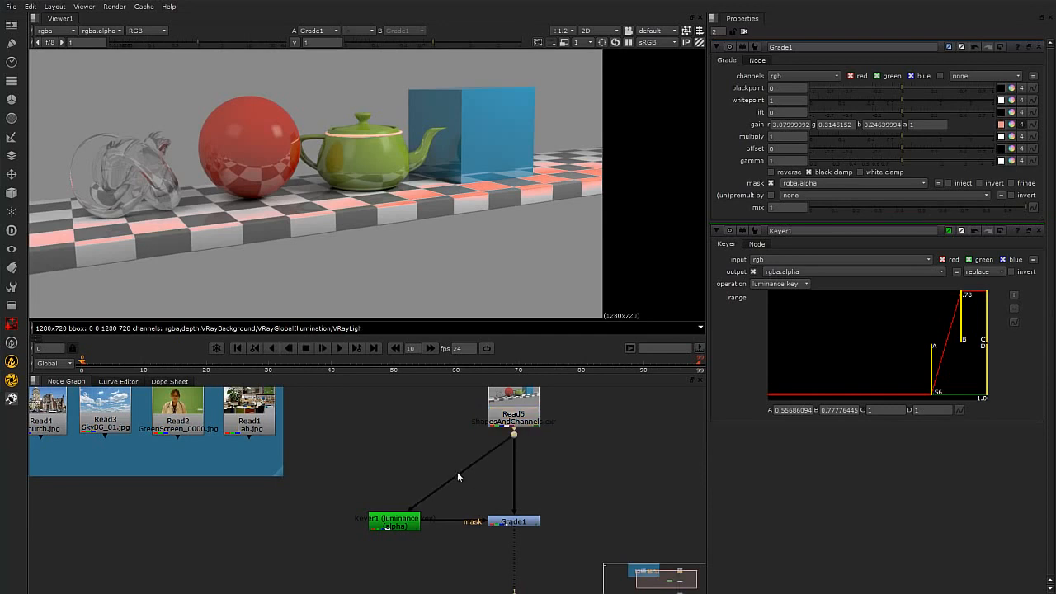
pyautogui.moveTo(512, 434); pyautogui.dragTo(395, 417)
pyautogui.moveTo(408, 525); pyautogui.dragTo(406, 519, button='middle')
pyautogui.scroll(-1, 407, 521)
pyautogui.moveTo(398, 494); pyautogui.dragTo(421, 493)
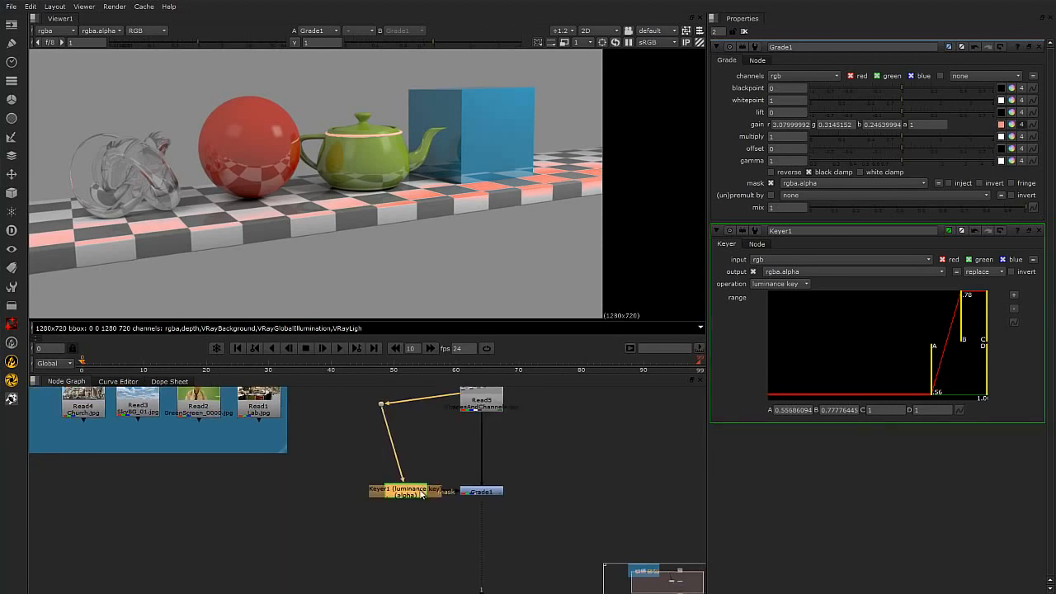
# Step: Add a second Keyer set to luminance key below Keyer1 and connect its input to the Dot beside Read5
pyautogui.click(406, 554)
pyautogui.press('Tab')
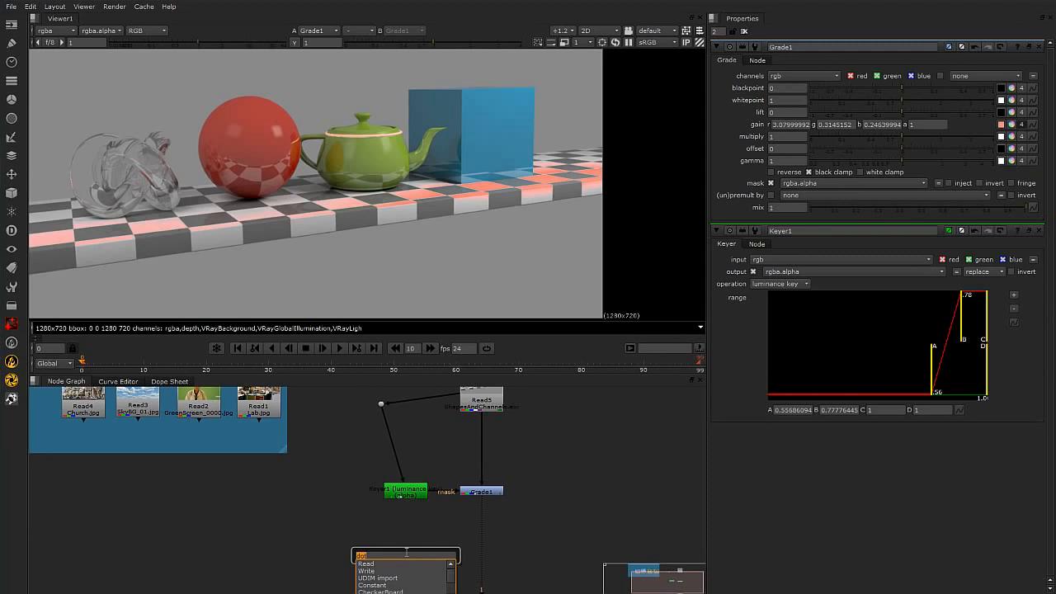
pyautogui.write('k')
pyautogui.click(373, 571)
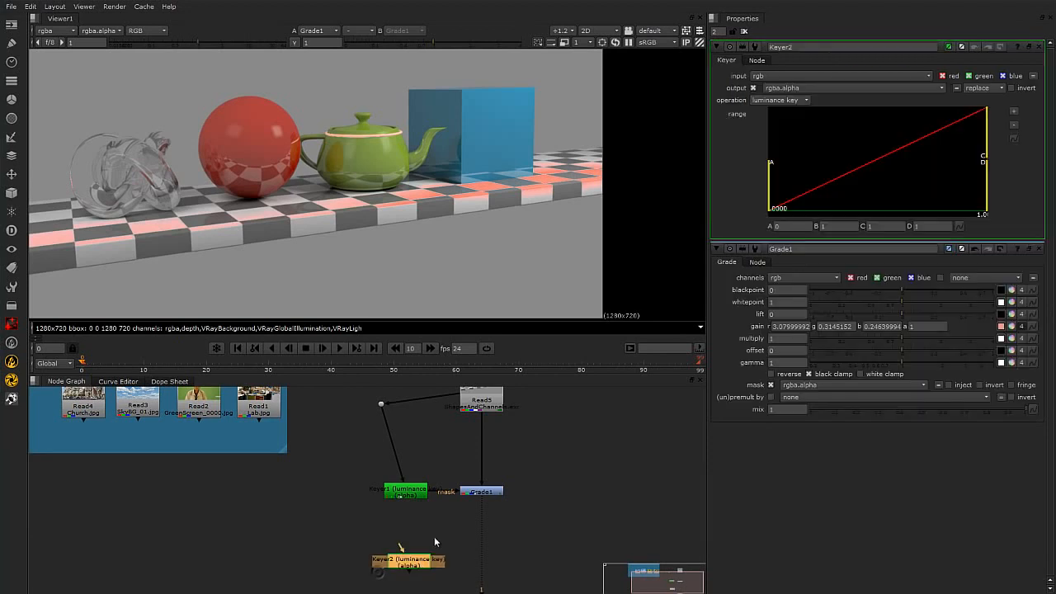
pyautogui.moveTo(417, 556); pyautogui.dragTo(381, 404)
pyautogui.moveTo(406, 533); pyautogui.dragTo(422, 573)
# Step: Insert a Dot beside Keyer2 on its input connection, and raise the upper Dot so its line from Read5 runs level
pyautogui.keyDown('ctrl'); pyautogui.moveTo(401, 481); pyautogui.dragTo(378, 566); pyautogui.keyUp('ctrl')
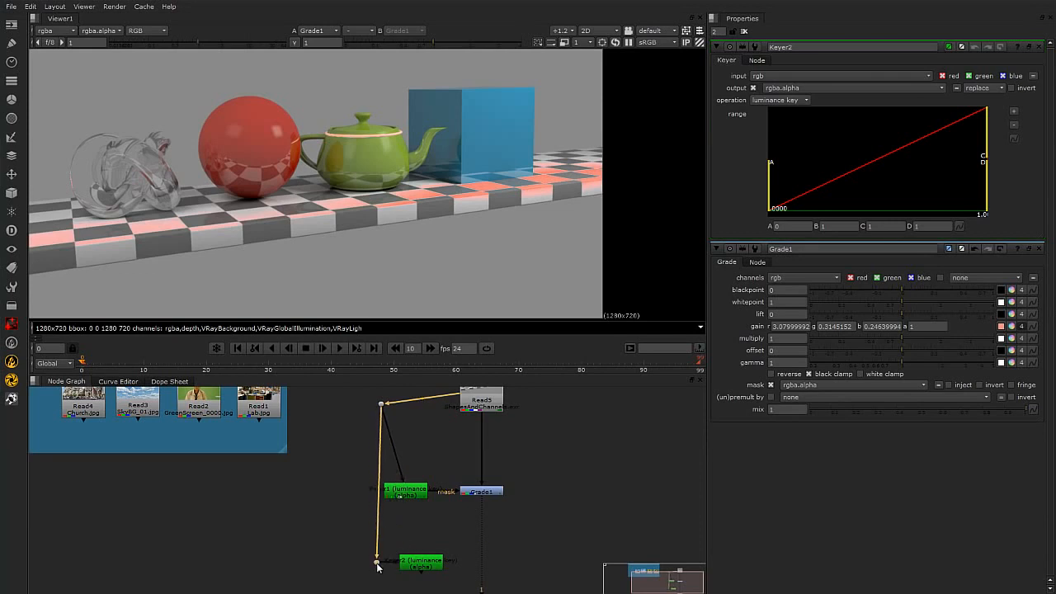
pyautogui.moveTo(400, 499); pyautogui.dragTo(409, 499)
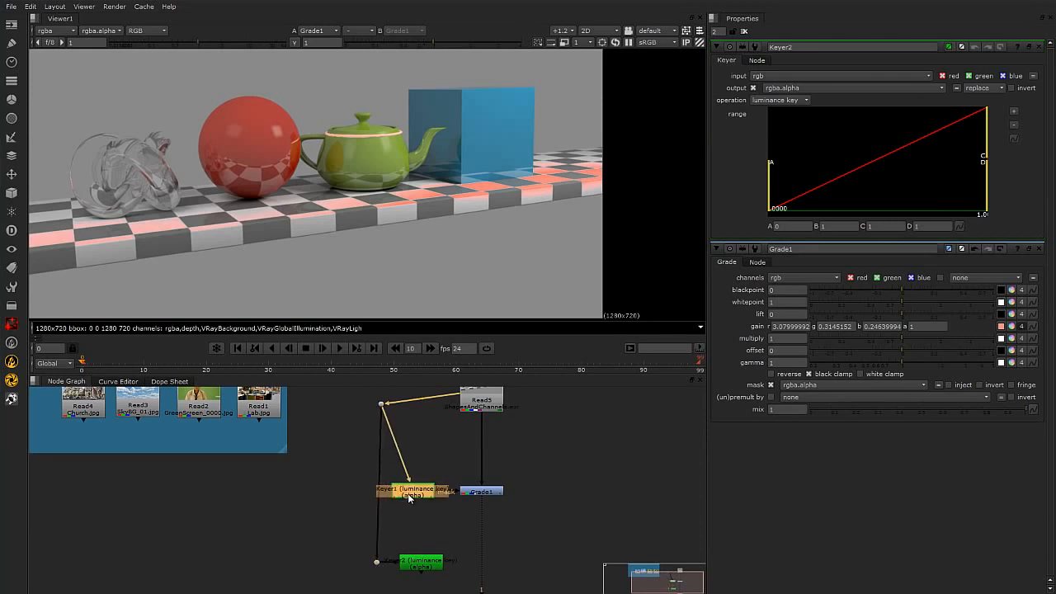
pyautogui.moveTo(381, 404); pyautogui.dragTo(382, 391)
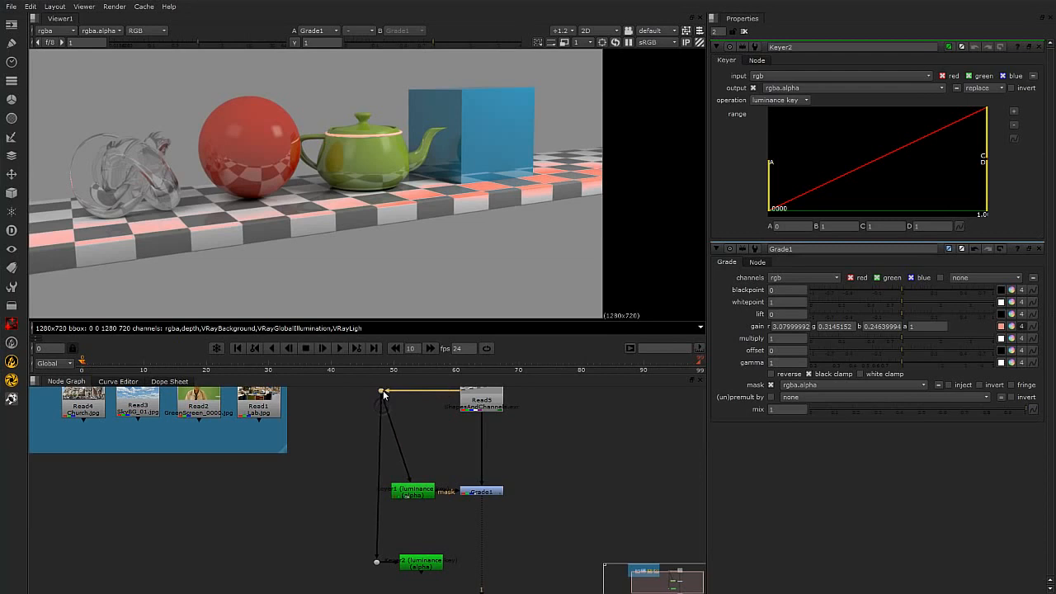
pyautogui.click(419, 497)
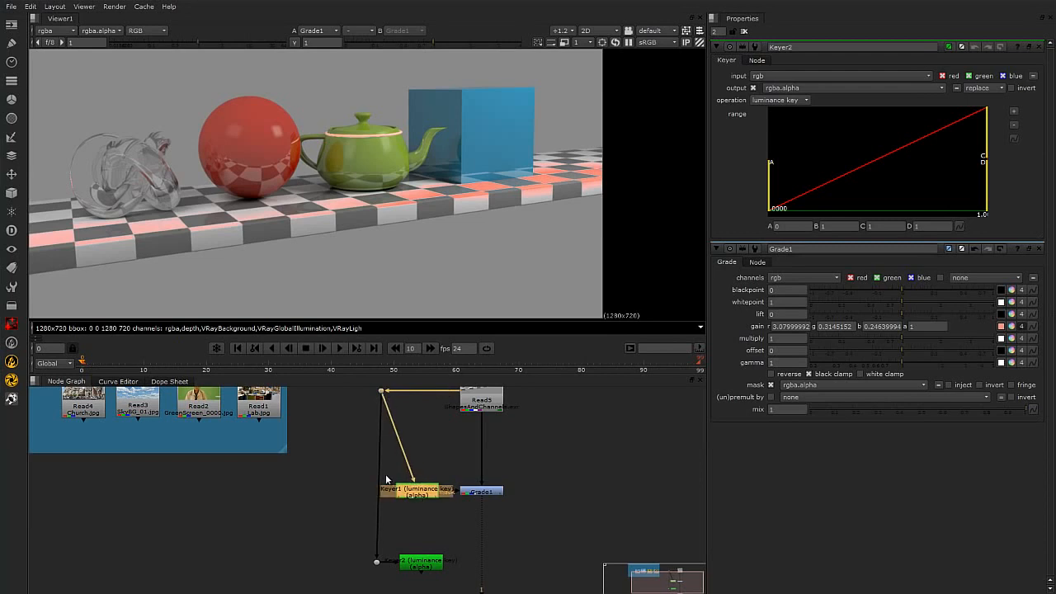
# Step: Insert another Dot on the vertical connection, feed Keyer1 from it, and align it level with Keyer1
pyautogui.keyDown('ctrl'); pyautogui.click(379, 476); pyautogui.keyUp('ctrl')
pyautogui.moveTo(386, 408); pyautogui.dragTo(384, 479)
pyautogui.click(420, 493)
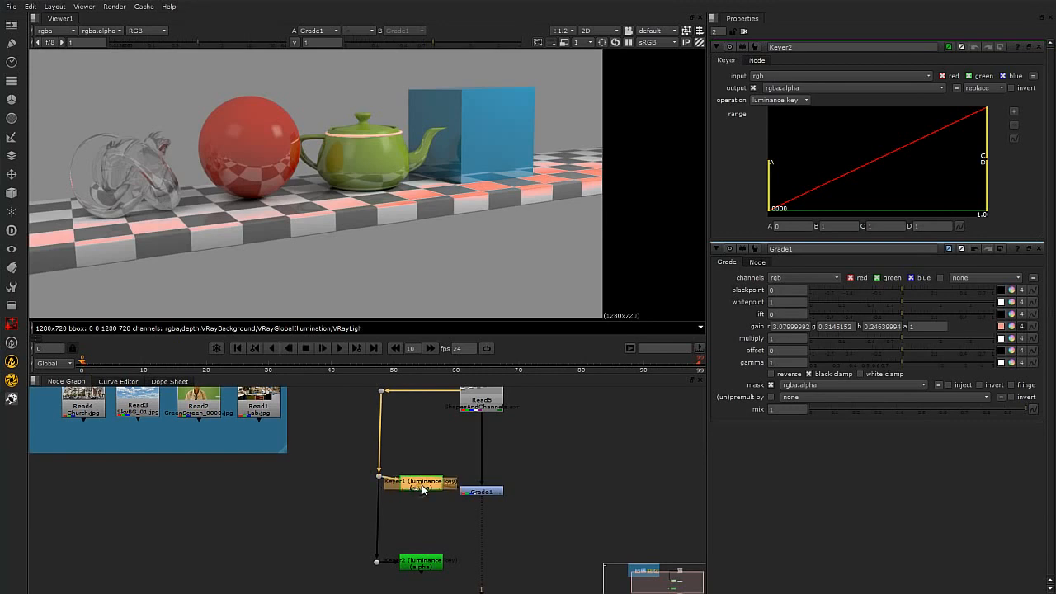
pyautogui.moveTo(381, 476); pyautogui.dragTo(378, 490)
# Step: Connect the viewer to Keyer2 and display its alpha channel
pyautogui.click(434, 568)
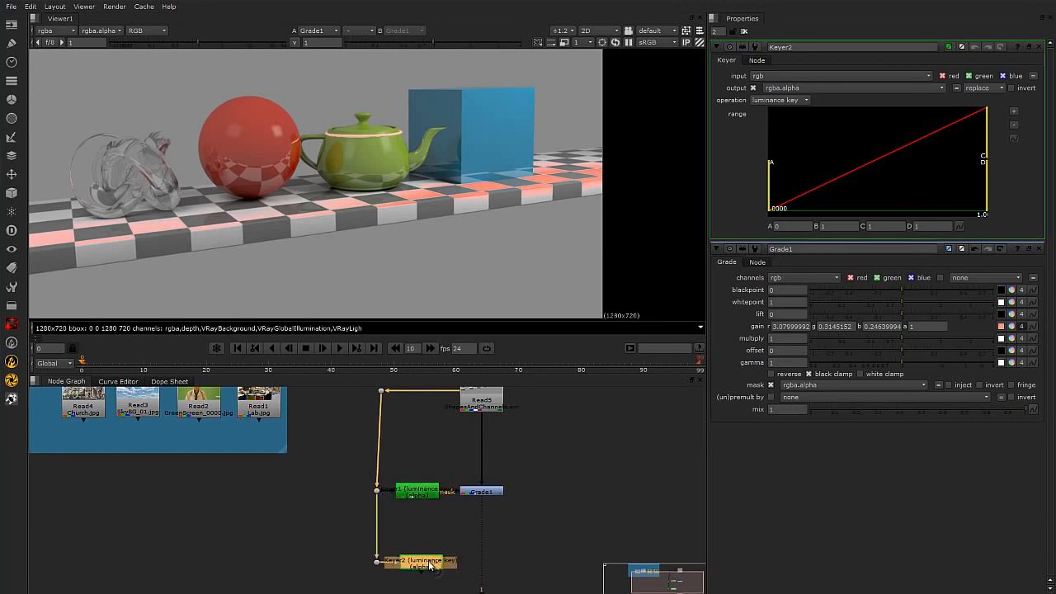
pyautogui.moveTo(427, 566); pyautogui.dragTo(418, 525, button='middle')
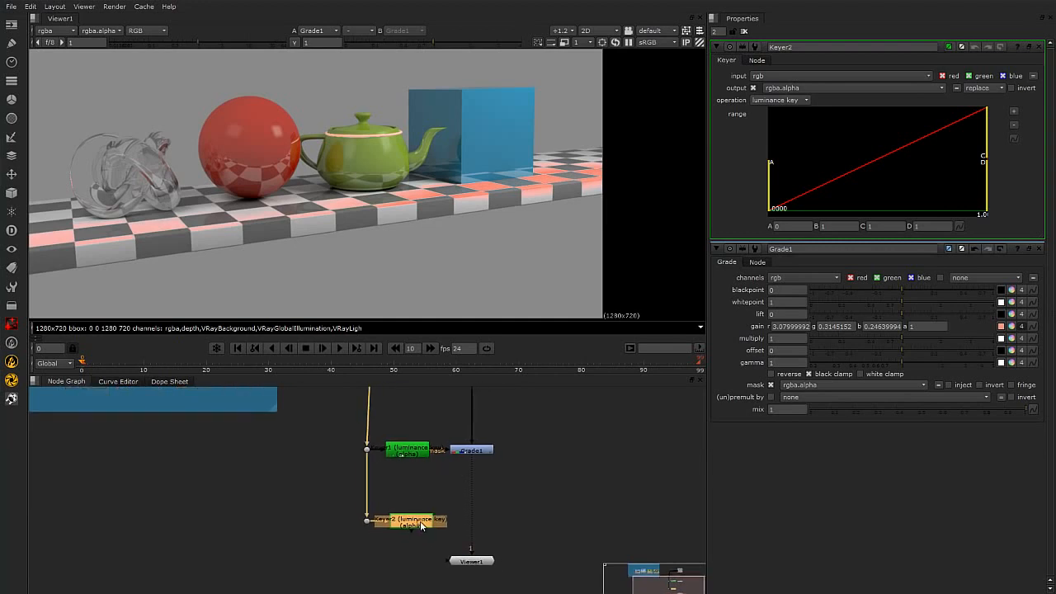
pyautogui.press('1')
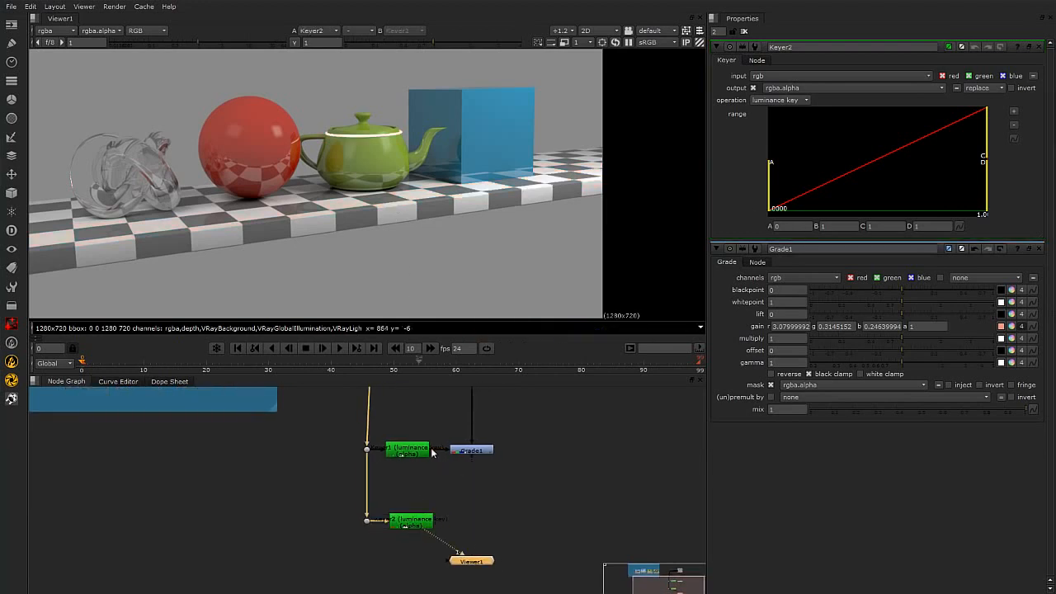
pyautogui.click(418, 530)
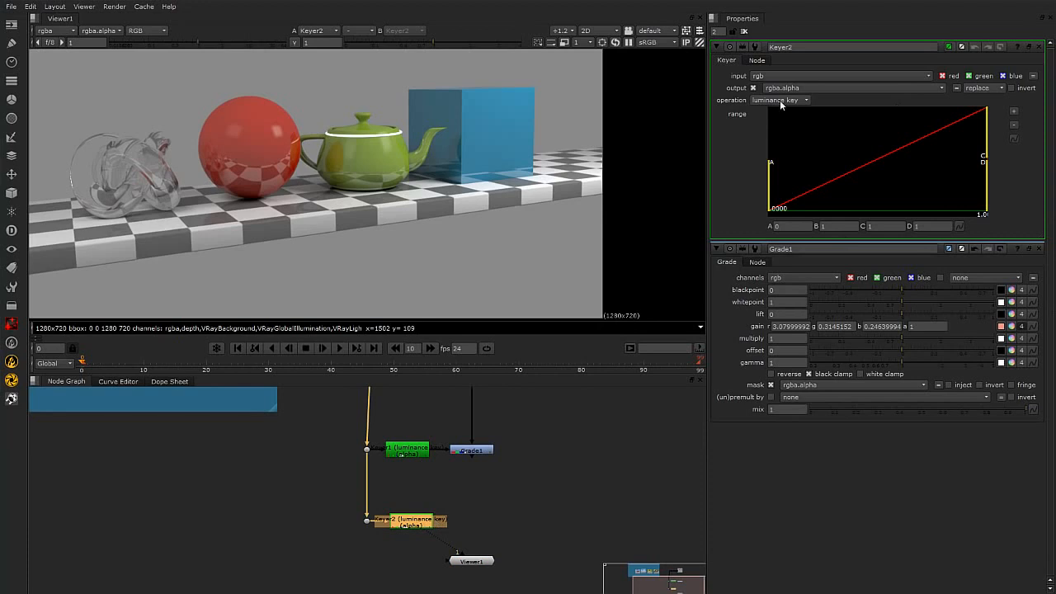
pyautogui.press('a')
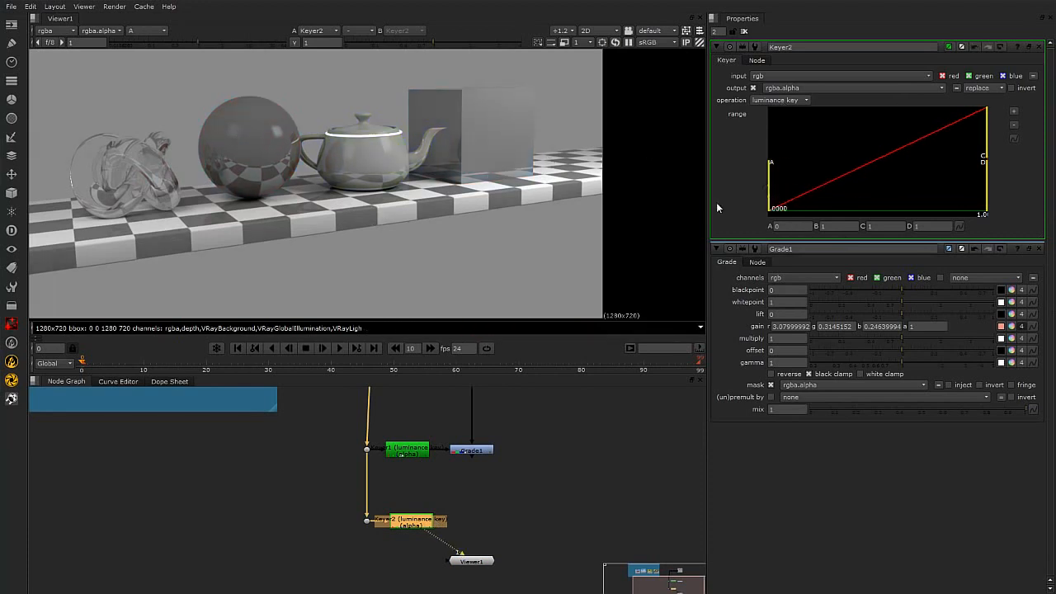
# Step: Invert Keyer2's output and set its range to A 0 and B about 0.108 to isolate the darkest areas
pyautogui.moveTo(986, 152); pyautogui.dragTo(955, 155)
pyautogui.moveTo(774, 189); pyautogui.dragTo(839, 183)
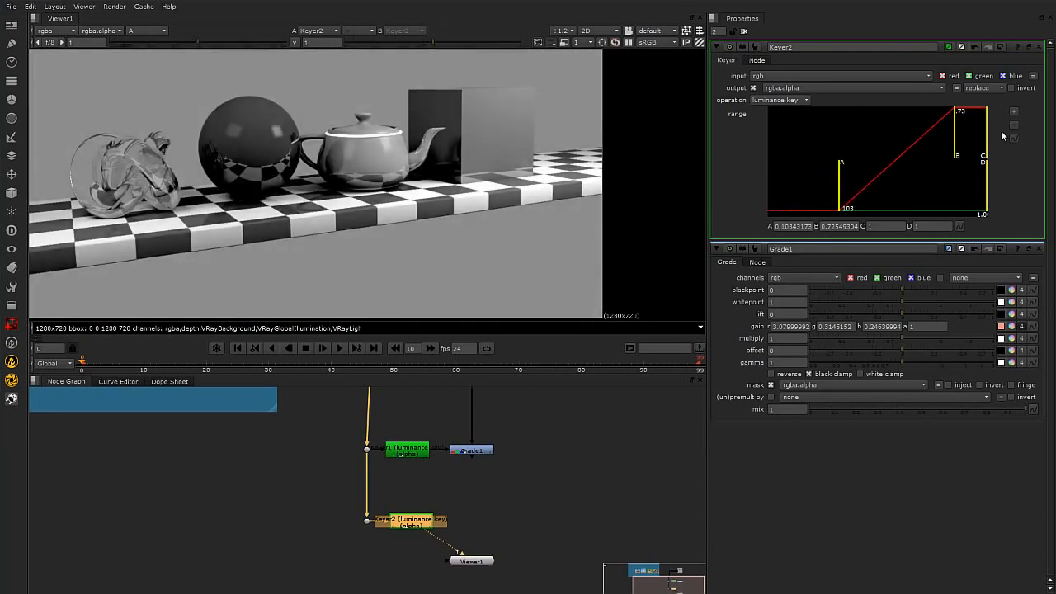
pyautogui.click(1011, 87)
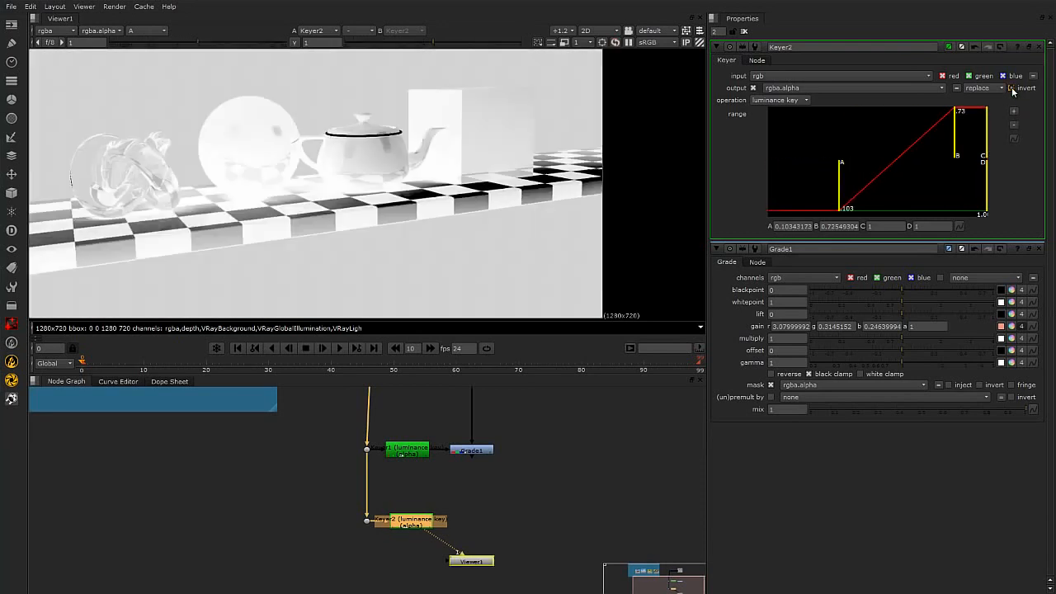
pyautogui.moveTo(845, 210); pyautogui.dragTo(743, 218)
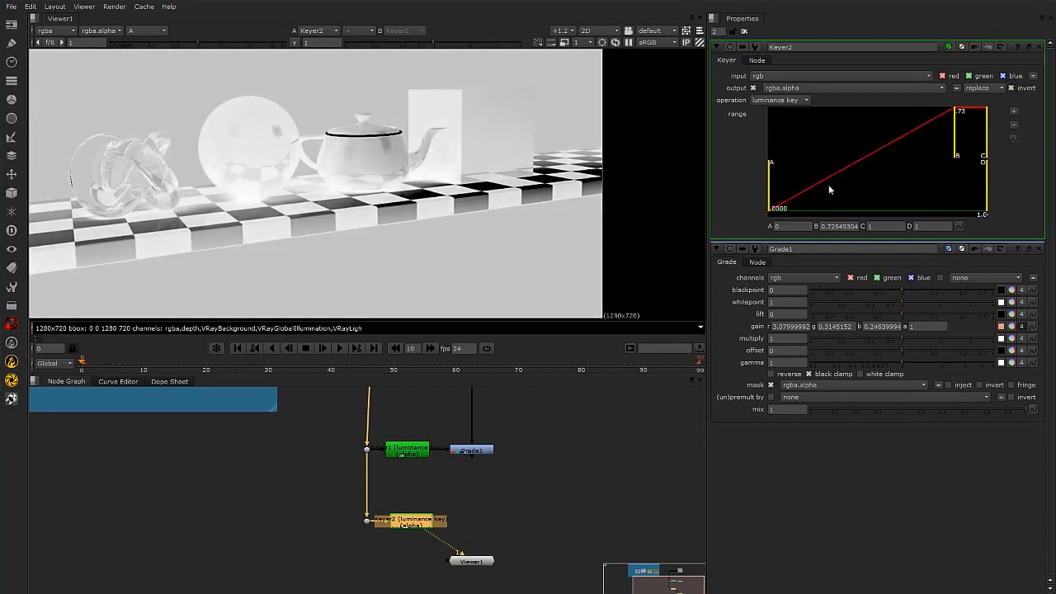
pyautogui.moveTo(955, 141); pyautogui.dragTo(832, 161)
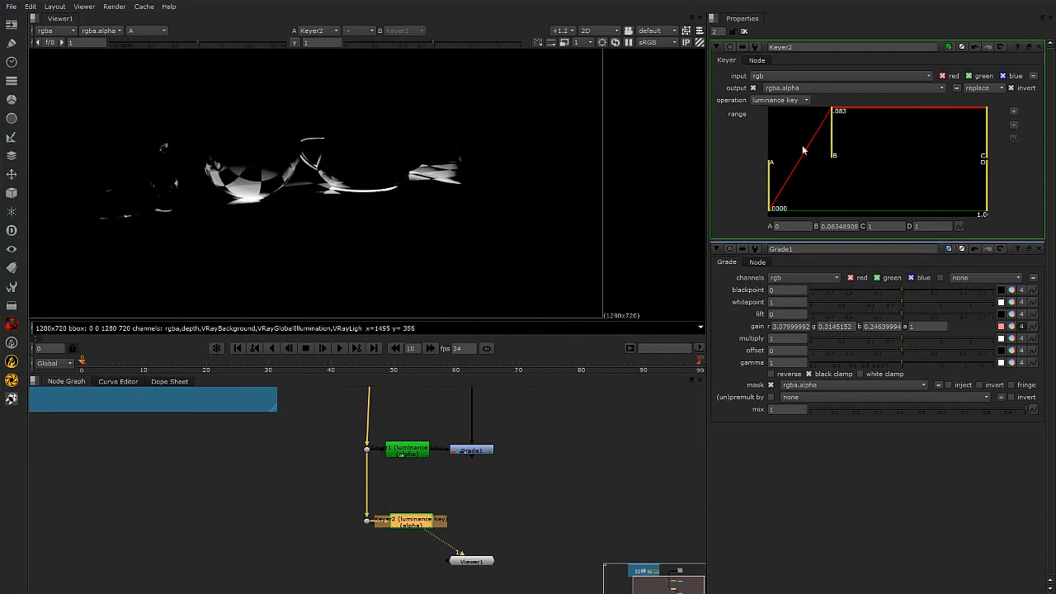
pyautogui.moveTo(833, 157); pyautogui.dragTo(841, 159)
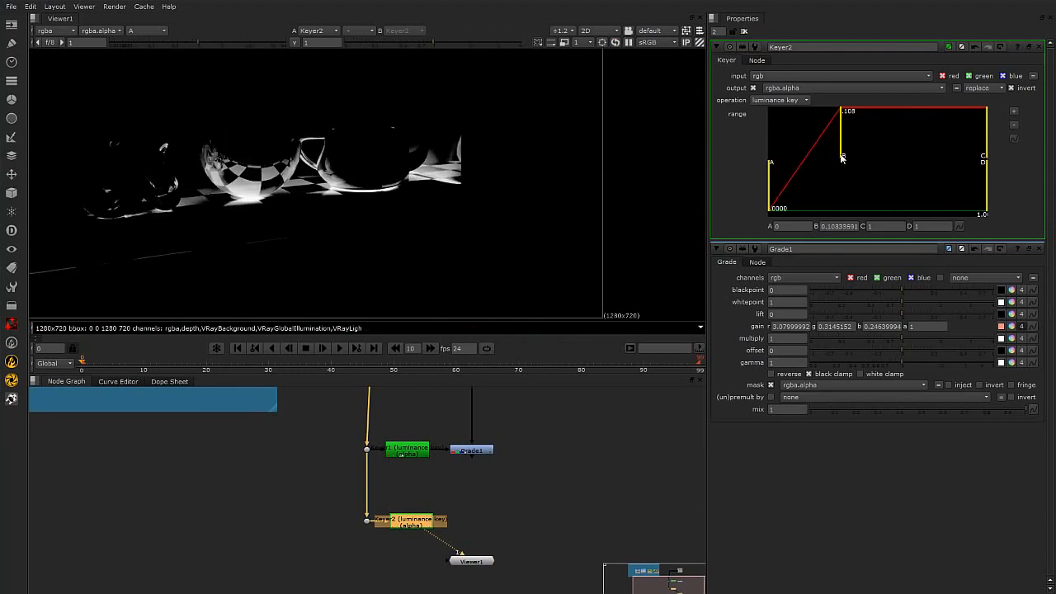
# Step: Add a second Grade node below Grade1, feed it from Grade1, and connect its mask input to Keyer2
pyautogui.click(480, 523)
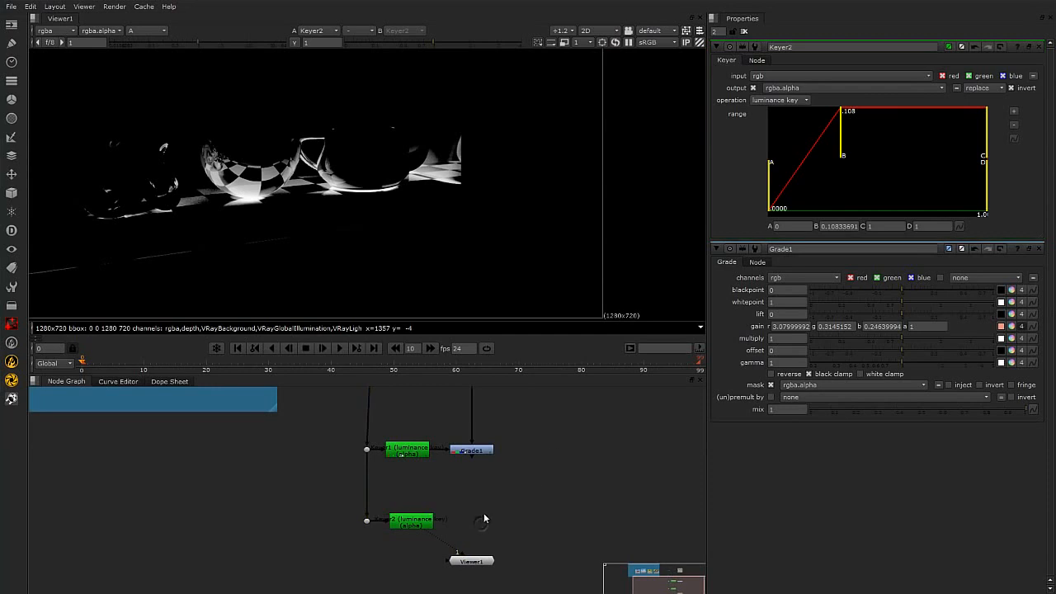
pyautogui.press('g')
pyautogui.moveTo(474, 513); pyautogui.dragTo(471, 451)
pyautogui.moveTo(480, 525); pyautogui.dragTo(425, 521)
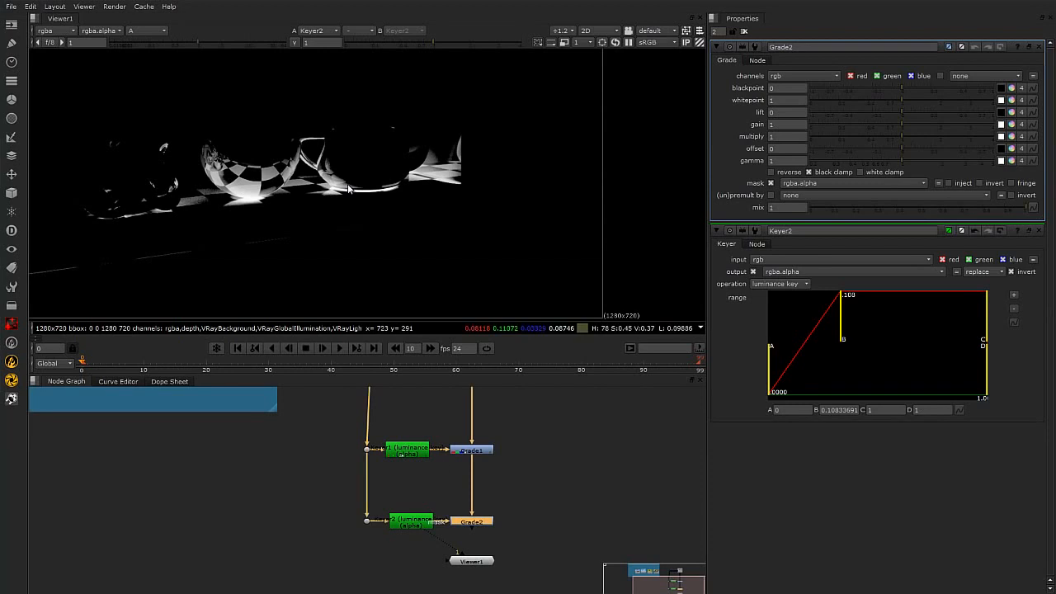
# Step: Switch the viewer back to RGB and connect it to Grade2's output
pyautogui.click(144, 32)
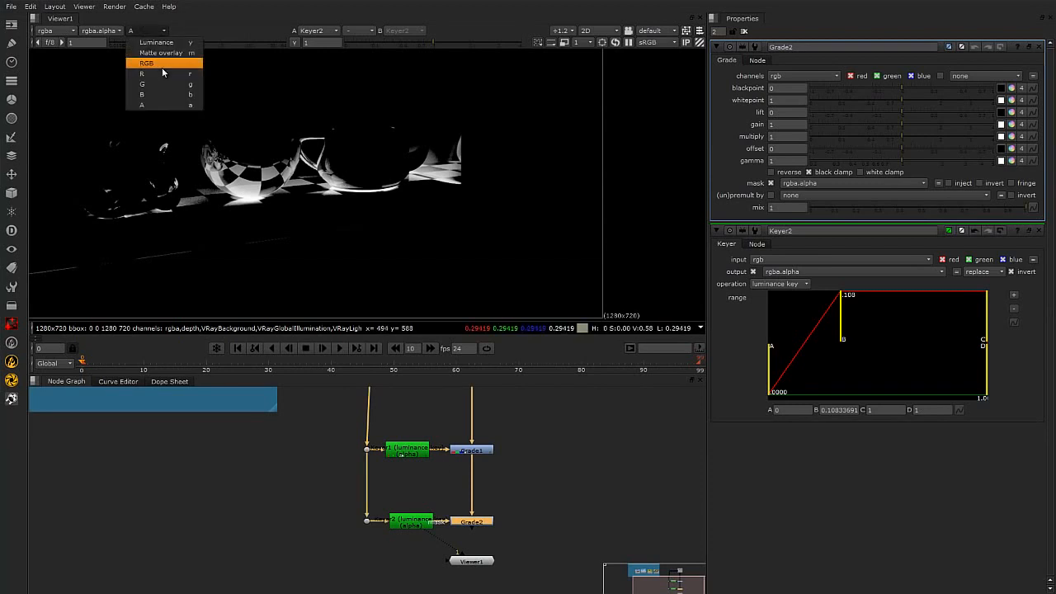
pyautogui.click(160, 64)
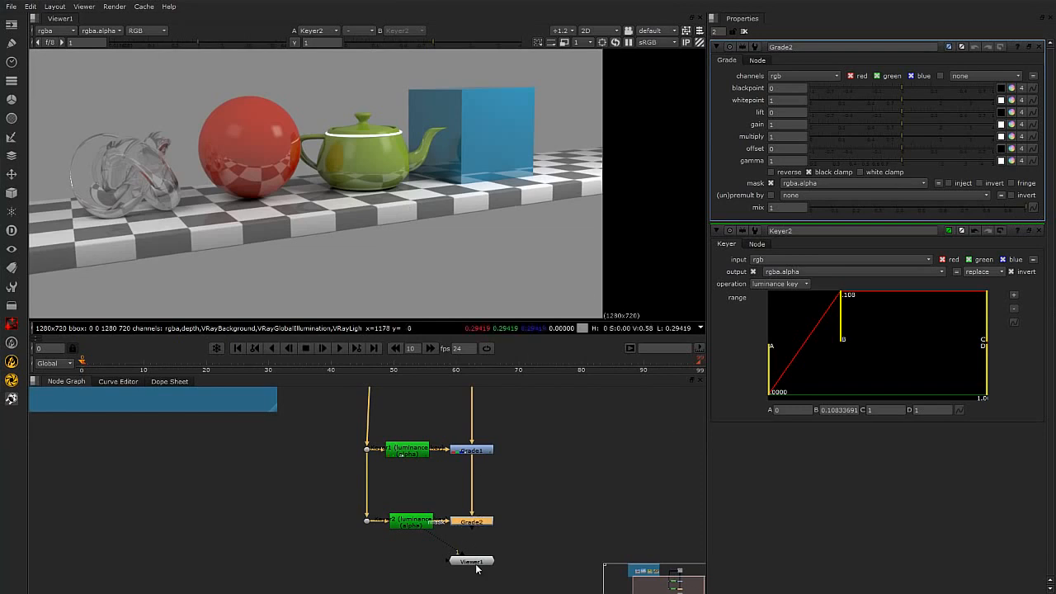
pyautogui.moveTo(461, 553); pyautogui.dragTo(472, 521)
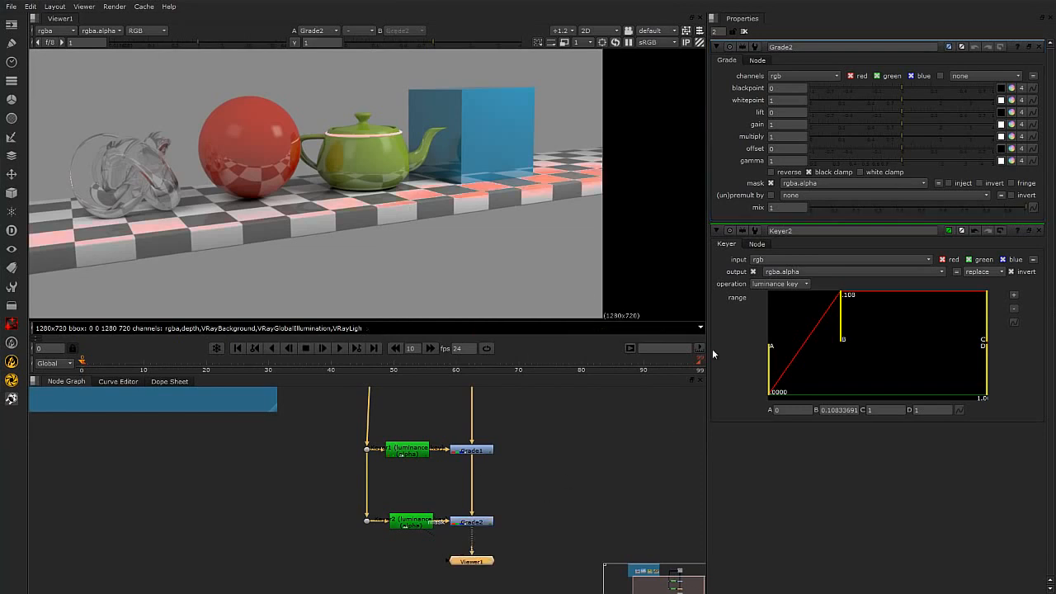
# Step: Tint Grade2's gain strong blue with red 0, green about 0.069 and blue about 1.98
pyautogui.click(1011, 123)
pyautogui.moveTo(839, 232); pyautogui.dragTo(839, 215)
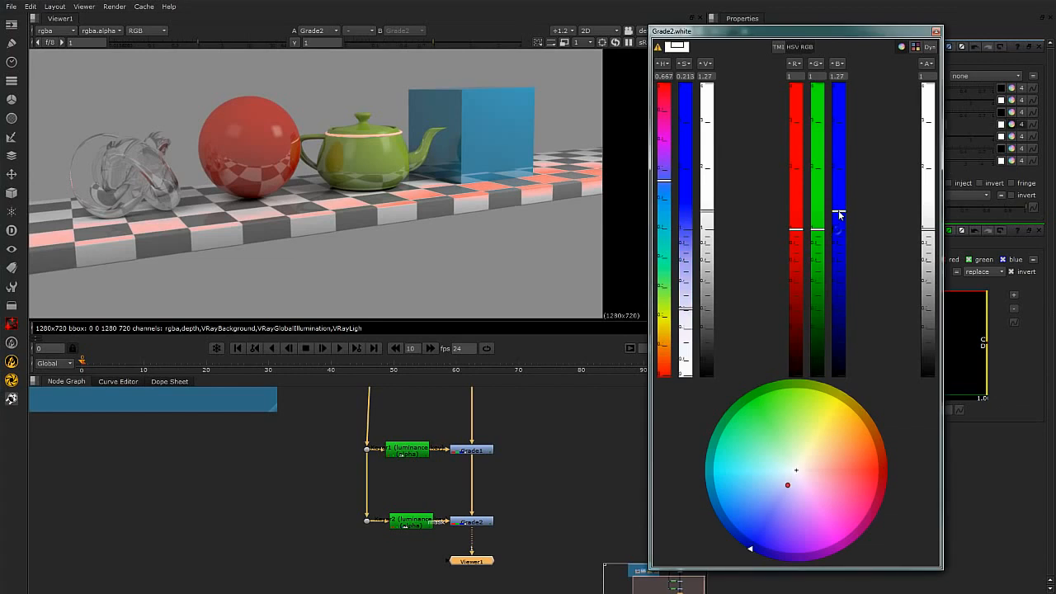
pyautogui.moveTo(662, 190); pyautogui.dragTo(663, 221)
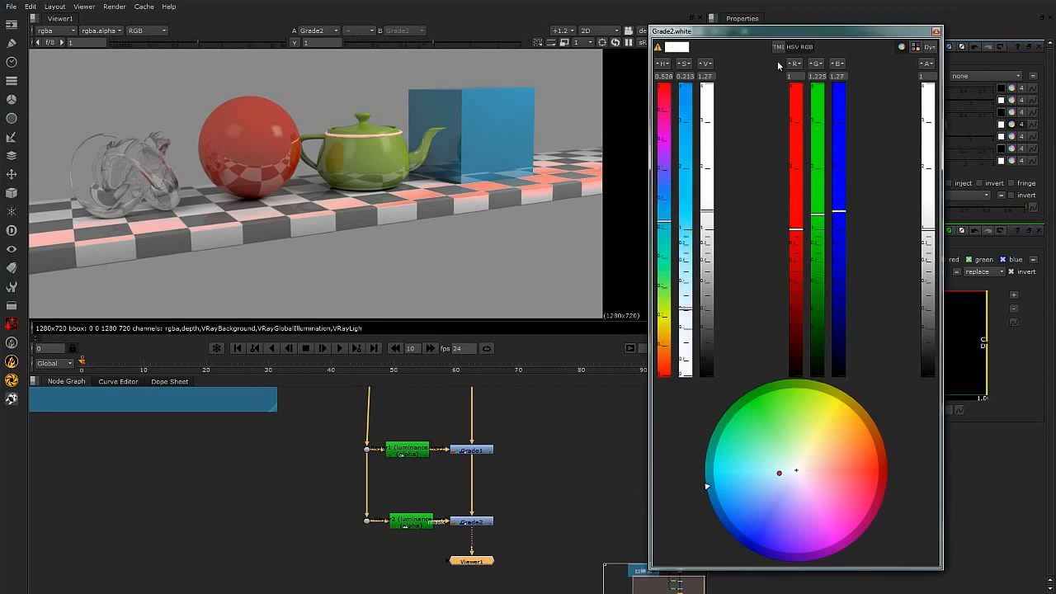
pyautogui.click(783, 47)
pyautogui.moveTo(773, 190)
pyautogui.mouseDown()
pyautogui.moveTo(773, 241)
pyautogui.moveTo(773, 212)
pyautogui.moveTo(793, 213)
pyautogui.mouseUp()
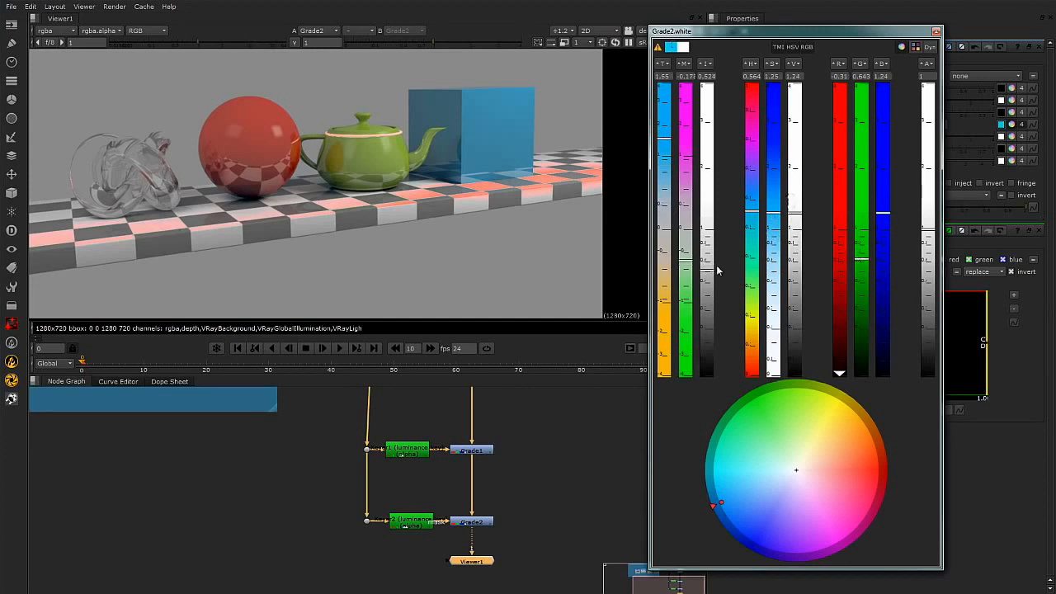
pyautogui.moveTo(705, 283); pyautogui.dragTo(704, 307)
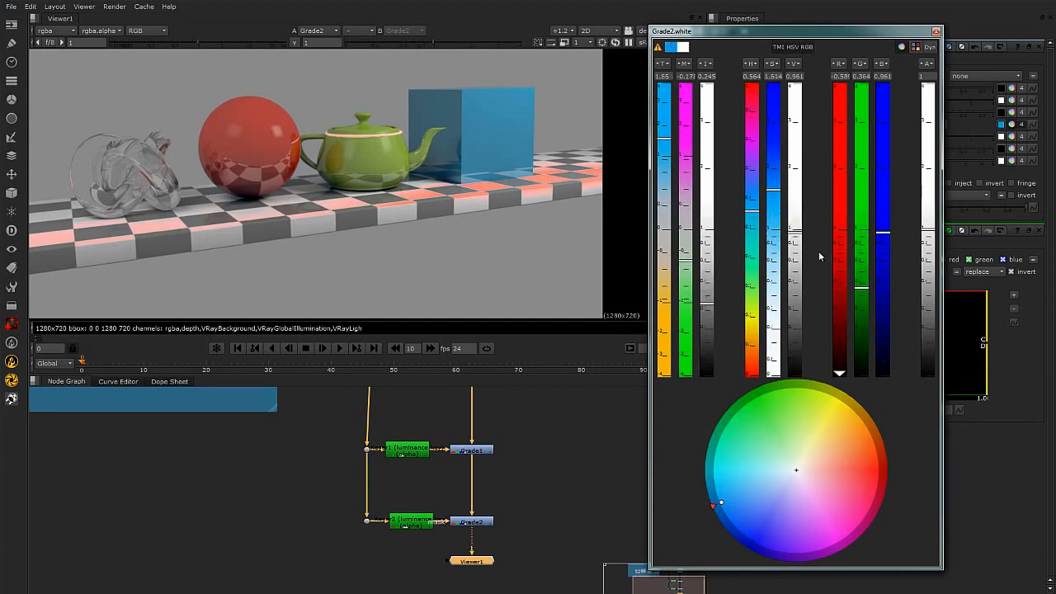
pyautogui.moveTo(777, 206); pyautogui.dragTo(773, 158)
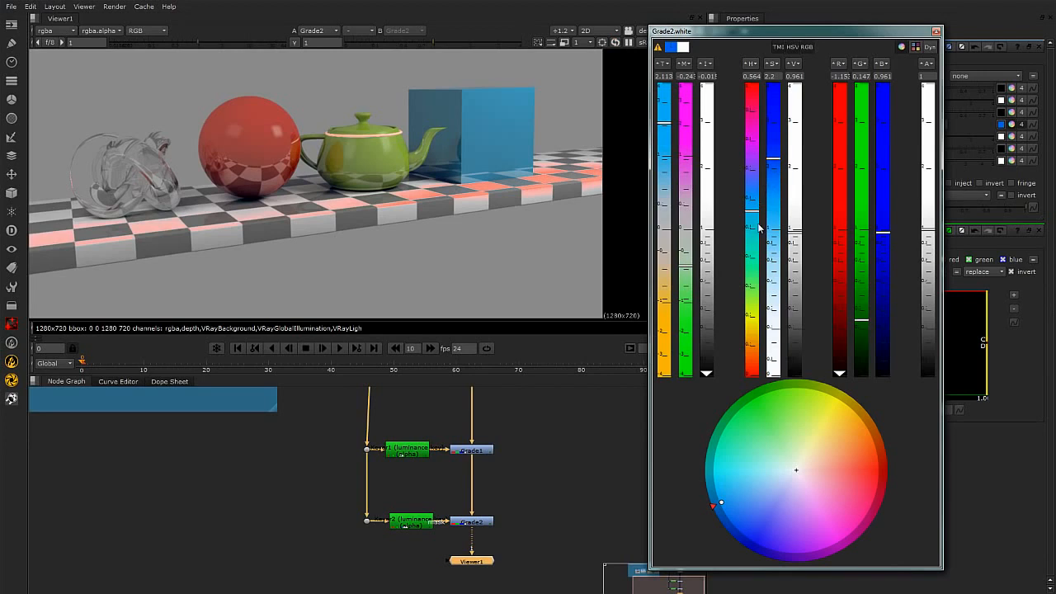
pyautogui.moveTo(746, 216); pyautogui.dragTo(758, 183)
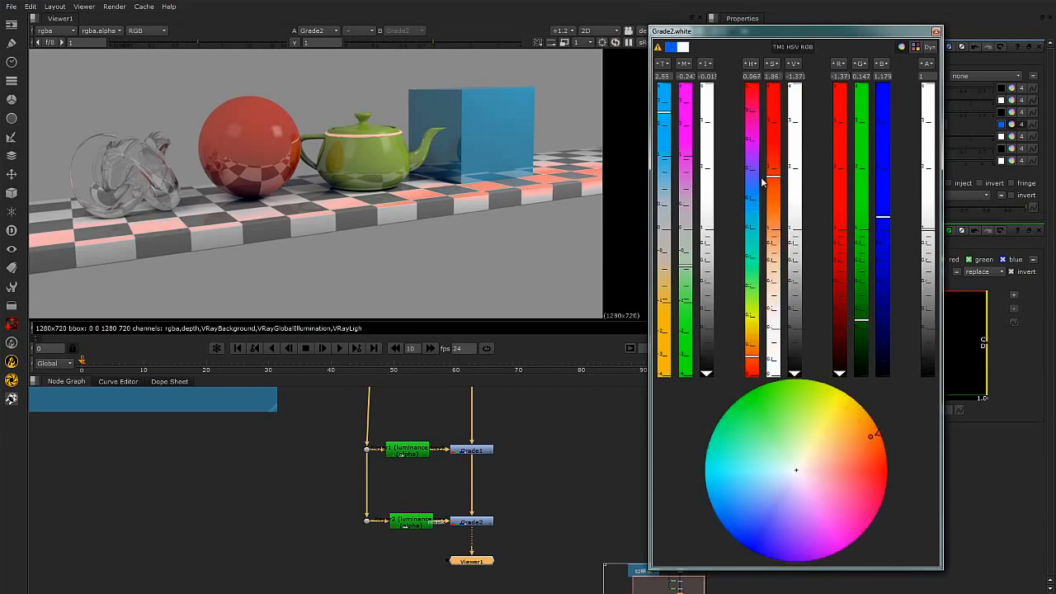
pyautogui.moveTo(666, 110); pyautogui.dragTo(665, 86)
pyautogui.moveTo(751, 201); pyautogui.dragTo(776, 216)
pyautogui.click(794, 170)
pyautogui.click(936, 32)
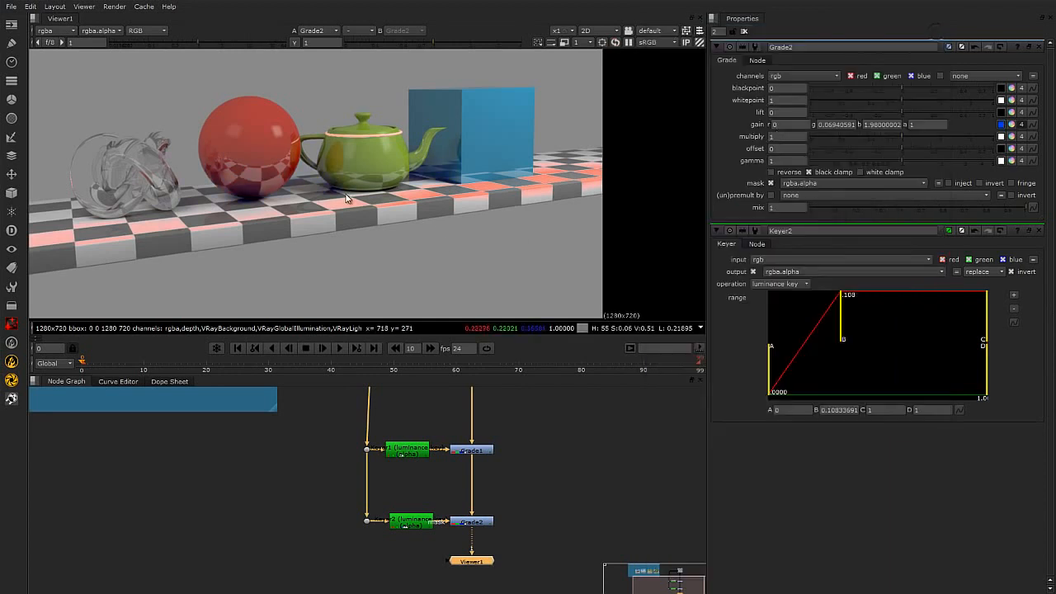
# Step: Tighten Keyer2's dark-area selection by lowering range point B to about 0.066
pyautogui.scroll(2, 298, 186)
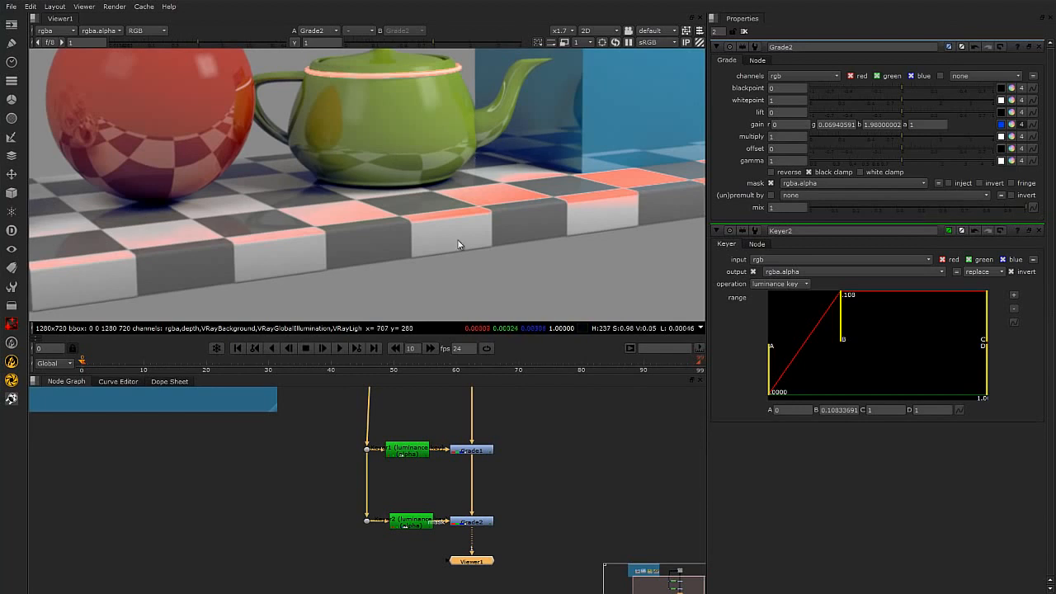
pyautogui.doubleClick(410, 527)
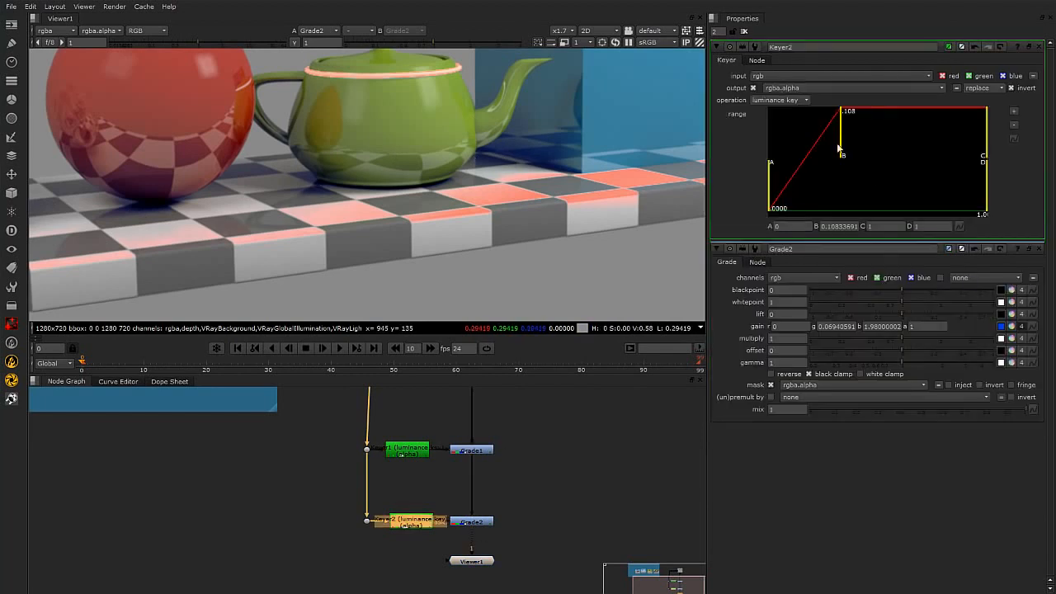
pyautogui.moveTo(842, 150)
pyautogui.mouseDown()
pyautogui.moveTo(863, 150)
pyautogui.moveTo(832, 166)
pyautogui.moveTo(870, 165)
pyautogui.moveTo(804, 170)
pyautogui.moveTo(825, 165)
pyautogui.mouseUp()
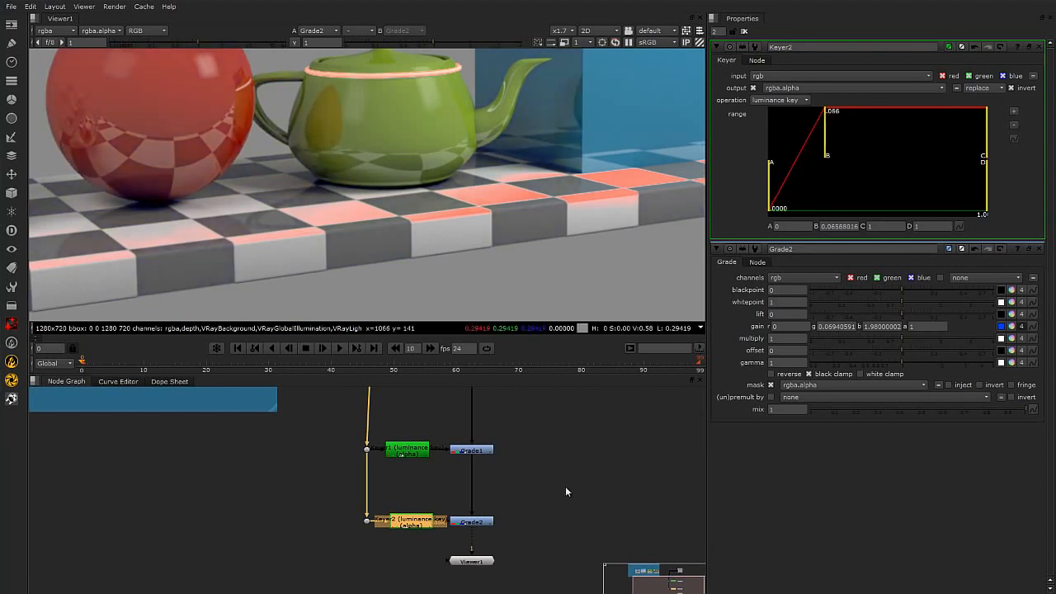
# Step: Examine how the Read5 image branches through the dots into both Keyer nodes and their masked Grade nodes
pyautogui.scroll(-3, 541, 500)
pyautogui.moveTo(420, 394); pyautogui.dragTo(416, 396)
pyautogui.moveTo(527, 471); pyautogui.dragTo(545, 498, button='middle')
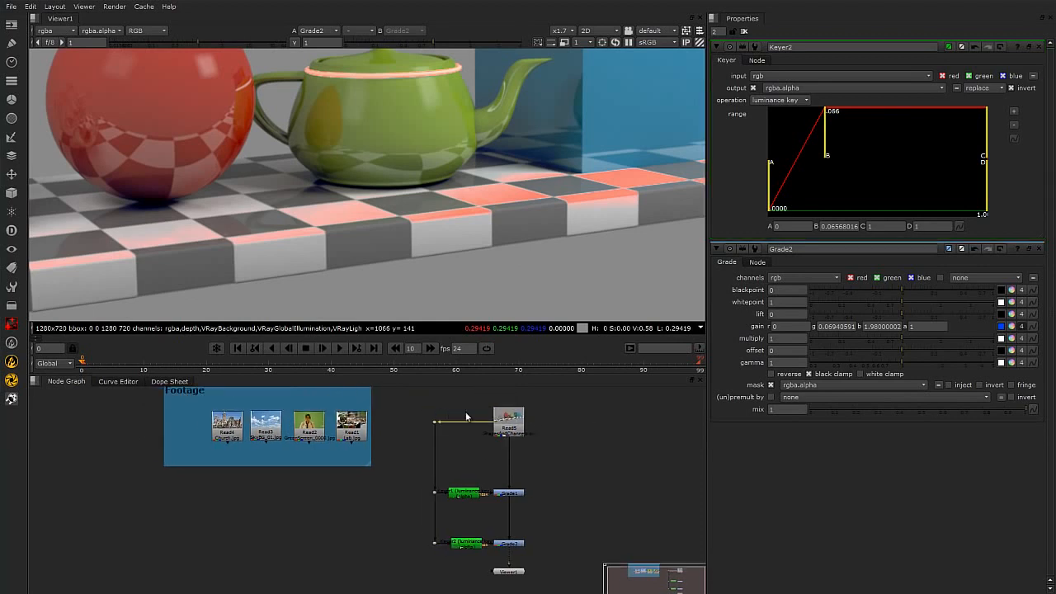
pyautogui.click(465, 495)
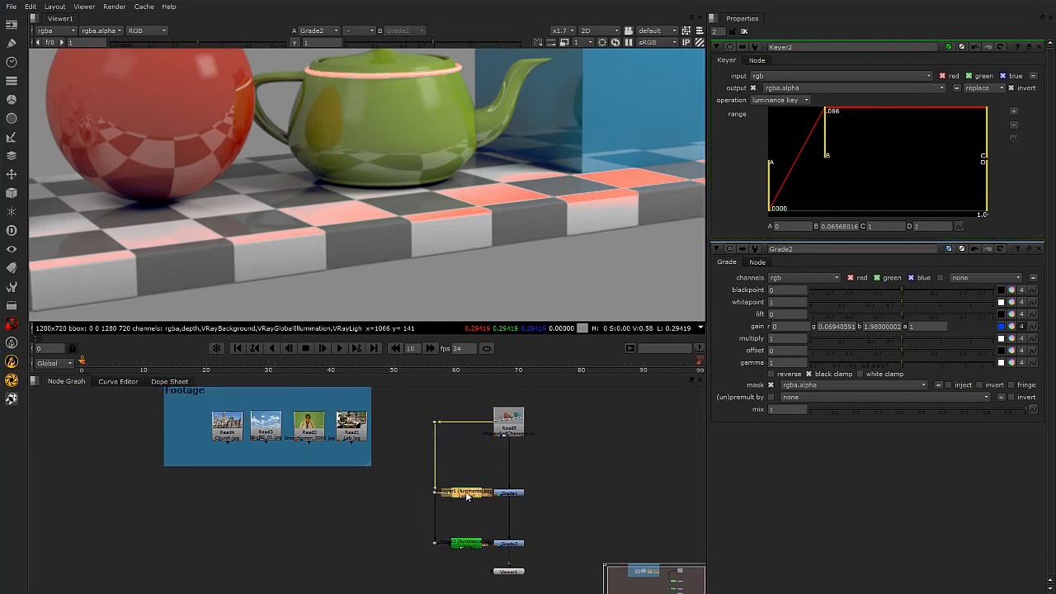
pyautogui.scroll(2, 466, 494)
pyautogui.scroll(-2, 442, 495)
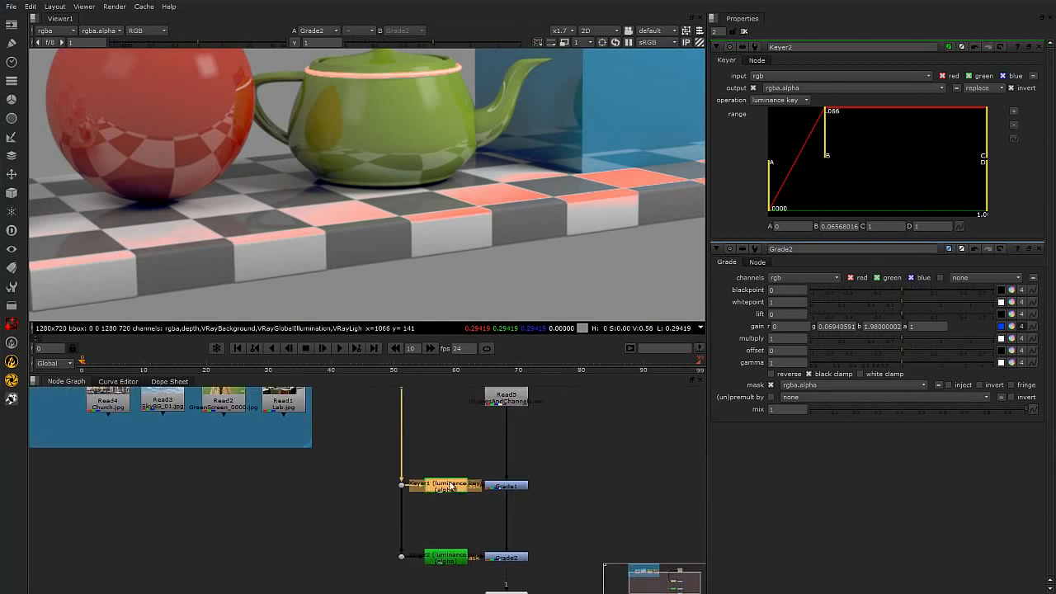
pyautogui.click(450, 558)
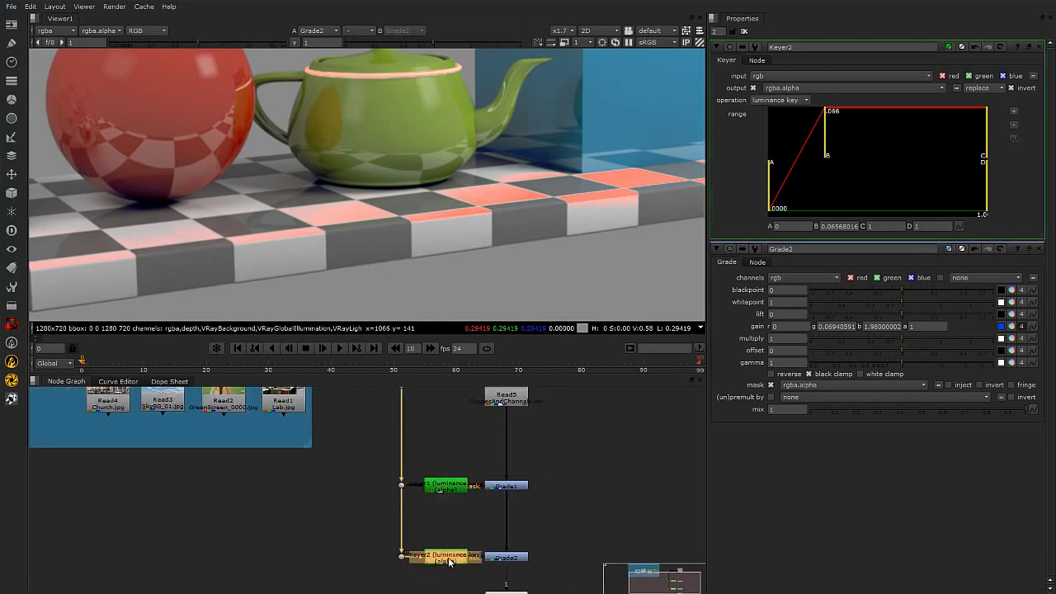
pyautogui.scroll(-3, 462, 502)
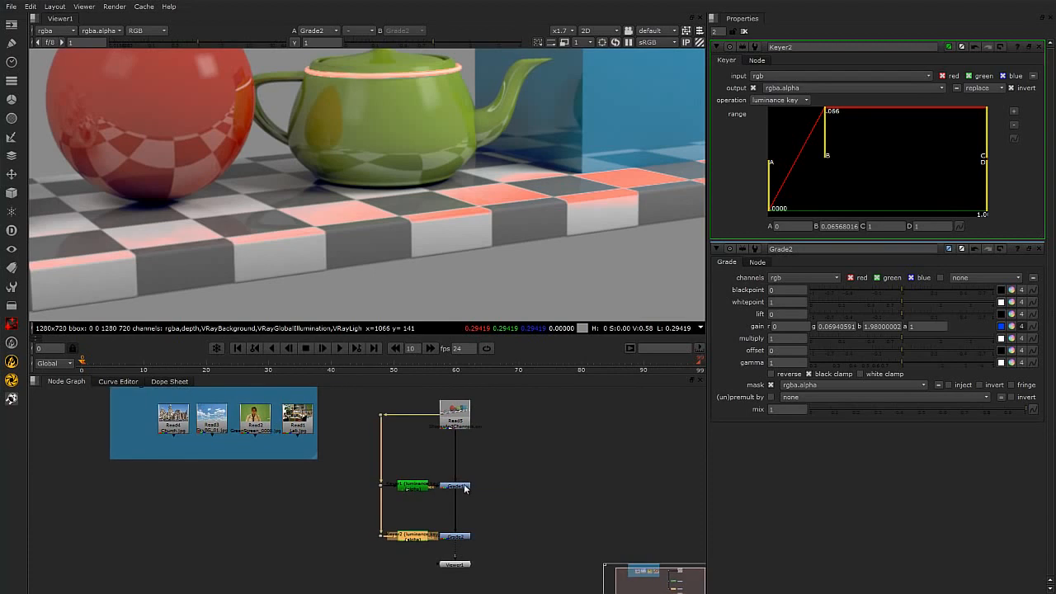
pyautogui.scroll(1, 467, 485)
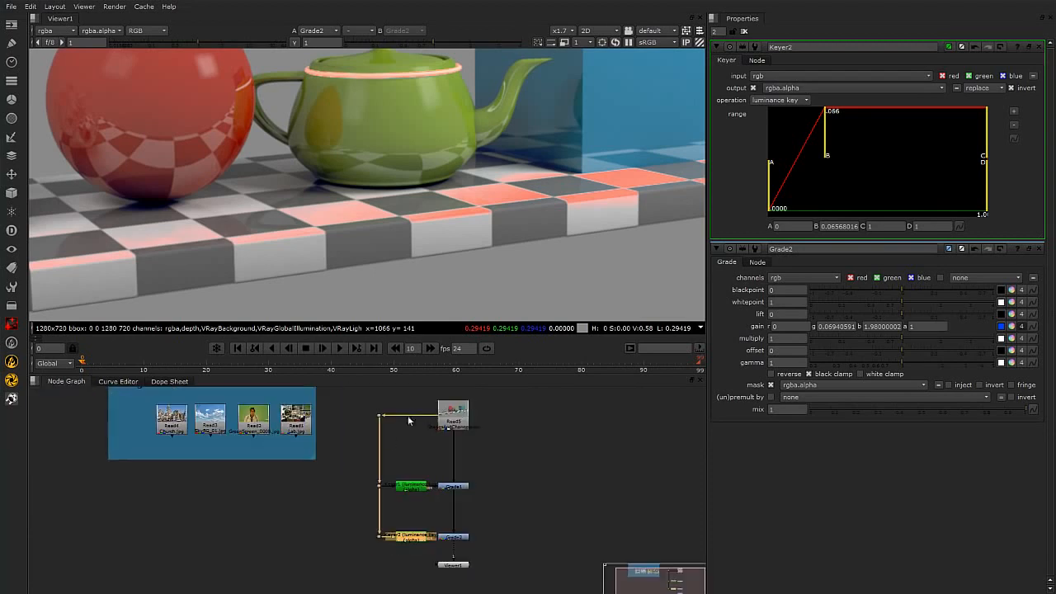
pyautogui.click(457, 411)
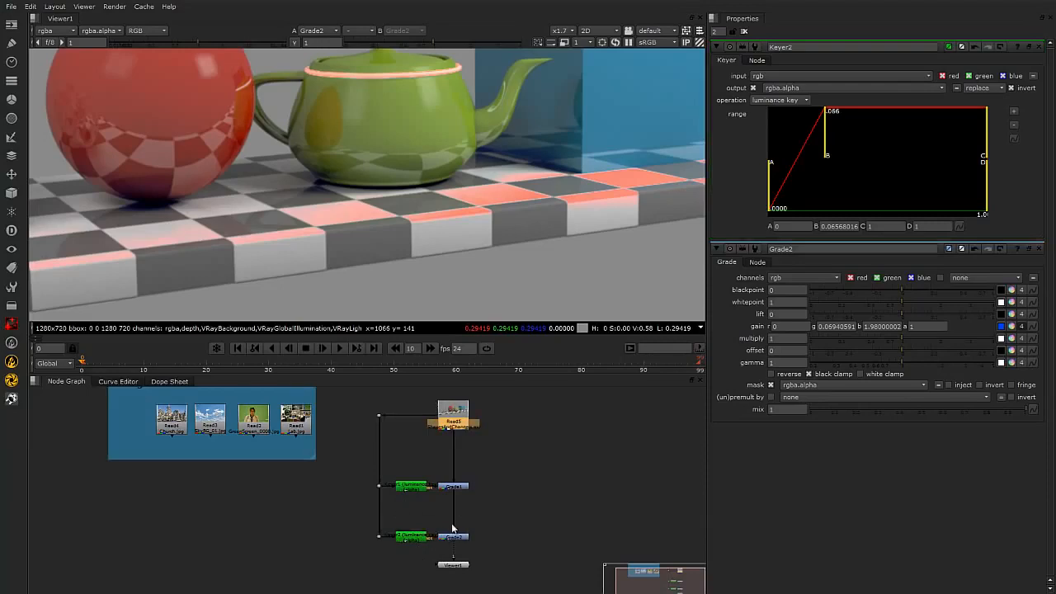
pyautogui.moveTo(509, 517); pyautogui.dragTo(493, 509, button='middle')
pyautogui.moveTo(447, 557); pyautogui.dragTo(445, 571)
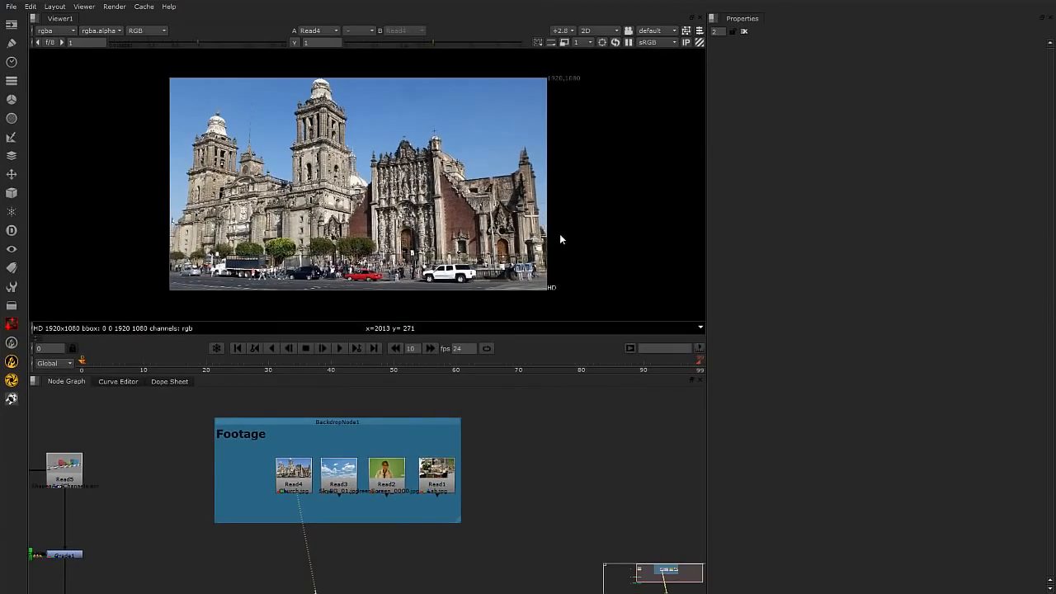
# Step: Inspect the church image, look over the available keying nodes, and show SkyBG_01.jpg in the viewer
pyautogui.scroll(1, 480, 151)
pyautogui.moveTo(480, 152); pyautogui.dragTo(469, 177, button='middle')
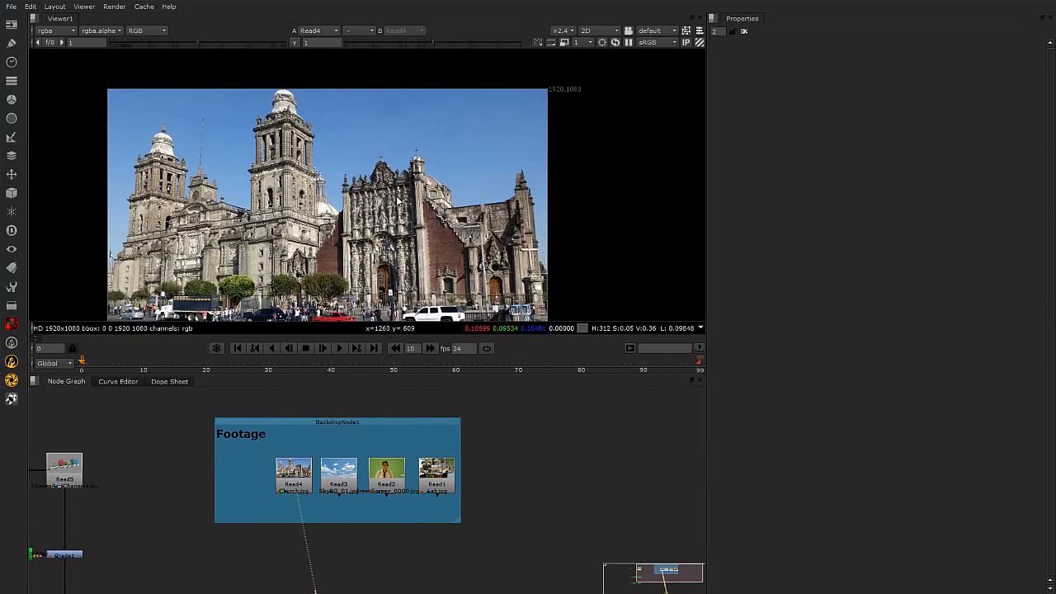
pyautogui.click(12, 137)
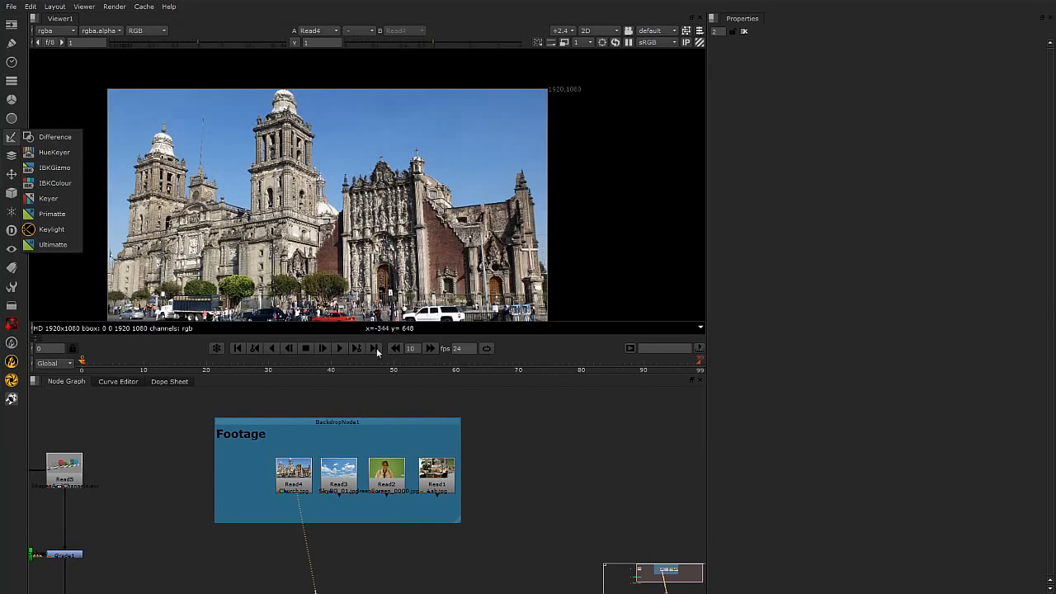
pyautogui.click(334, 478)
pyautogui.press('1')
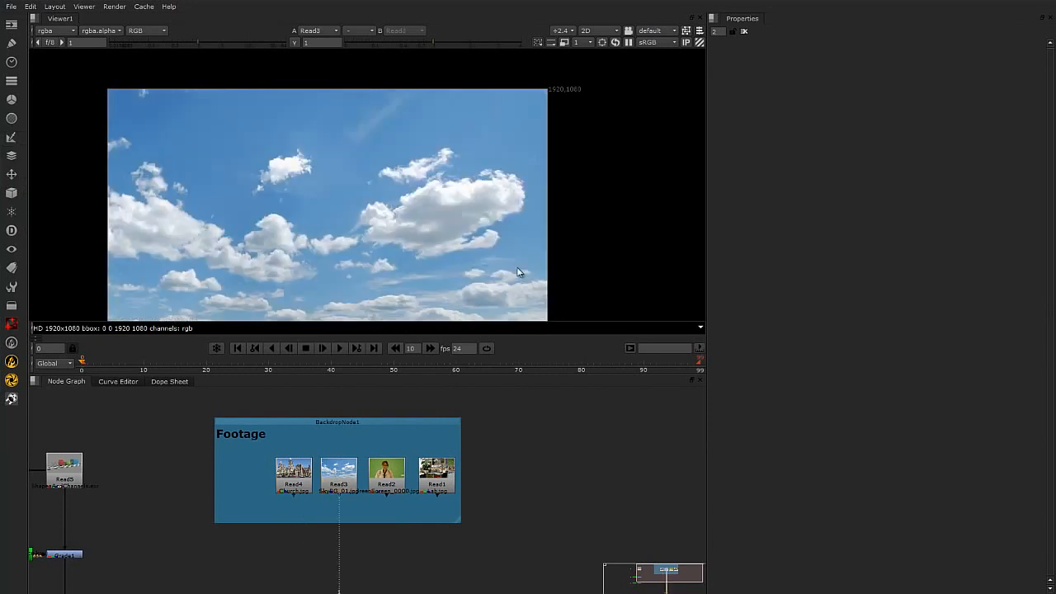
# Step: Move the Church.jpg and SkyBG_01.jpg Read nodes out of the Footage backdrop into empty graph space and spread them apart
pyautogui.click(294, 475)
pyautogui.moveTo(574, 470); pyautogui.dragTo(452, 480, button='middle')
pyautogui.scroll(-2, 503, 456)
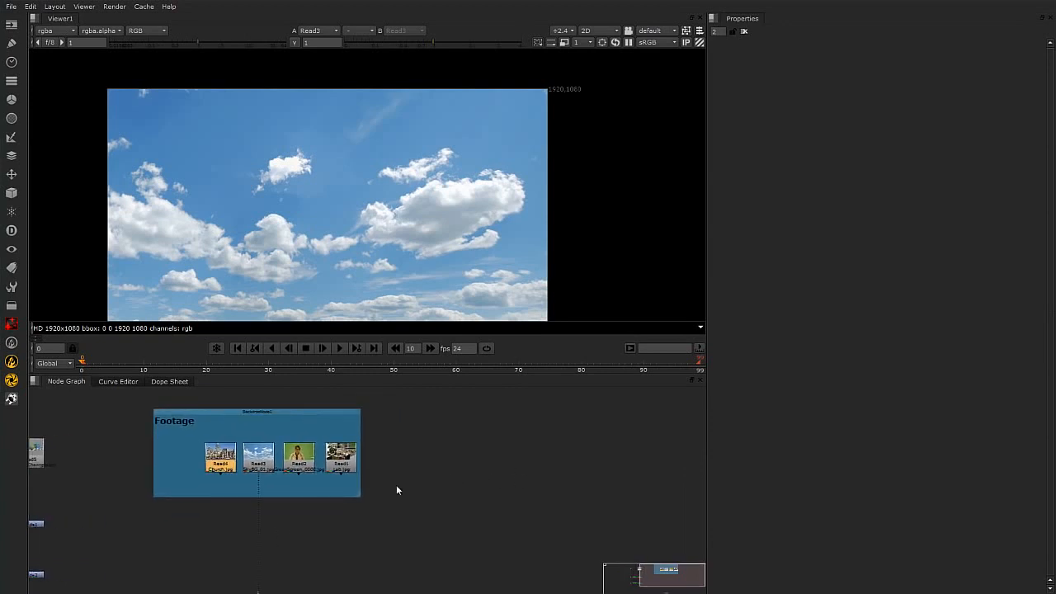
pyautogui.moveTo(207, 495); pyautogui.dragTo(276, 430)
pyautogui.moveTo(195, 434); pyautogui.dragTo(274, 488)
pyautogui.moveTo(258, 454); pyautogui.dragTo(641, 501)
pyautogui.moveTo(641, 499); pyautogui.dragTo(389, 496, button='middle')
pyautogui.scroll(-3, 390, 494)
pyautogui.scroll(5, 392, 488)
pyautogui.moveTo(336, 447); pyautogui.dragTo(497, 447, button='middle')
pyautogui.click(506, 512)
pyautogui.moveTo(496, 447); pyautogui.dragTo(580, 415)
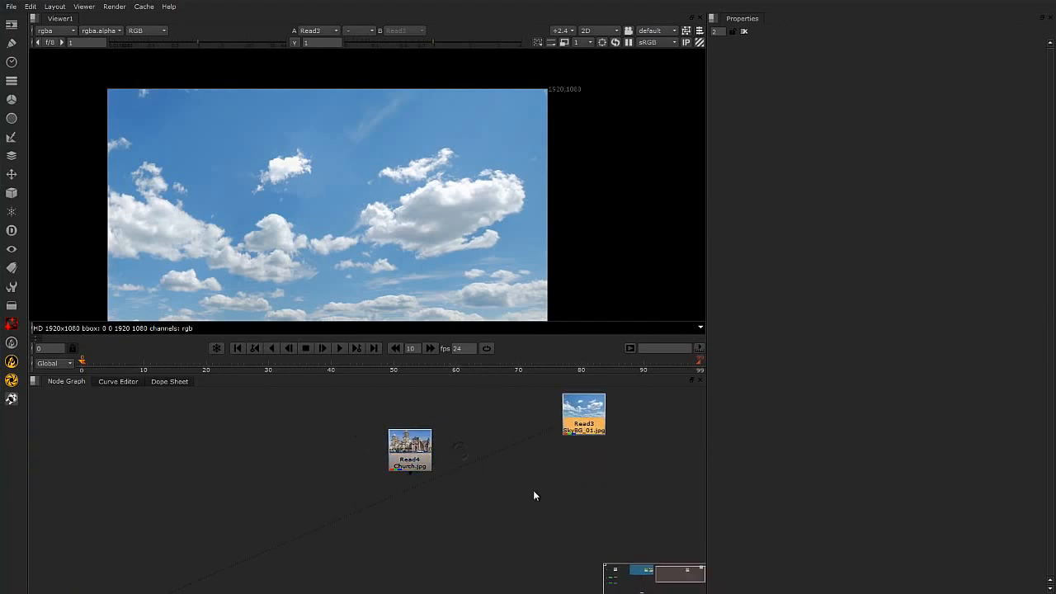
# Step: Show the Church.jpg Read node in the viewer and add a Keylight node fed from it
pyautogui.scroll(-2, 536, 486)
pyautogui.moveTo(503, 496); pyautogui.dragTo(407, 503, button='middle')
pyautogui.scroll(2, 405, 495)
pyautogui.moveTo(360, 458); pyautogui.dragTo(277, 459, button='middle')
pyautogui.moveTo(231, 451)
pyautogui.mouseDown()
pyautogui.moveTo(224, 430)
pyautogui.moveTo(240, 434)
pyautogui.moveTo(235, 443)
pyautogui.mouseUp()
pyautogui.click(313, 509)
pyautogui.click(219, 433)
pyautogui.press('1')
pyautogui.press('Tab')
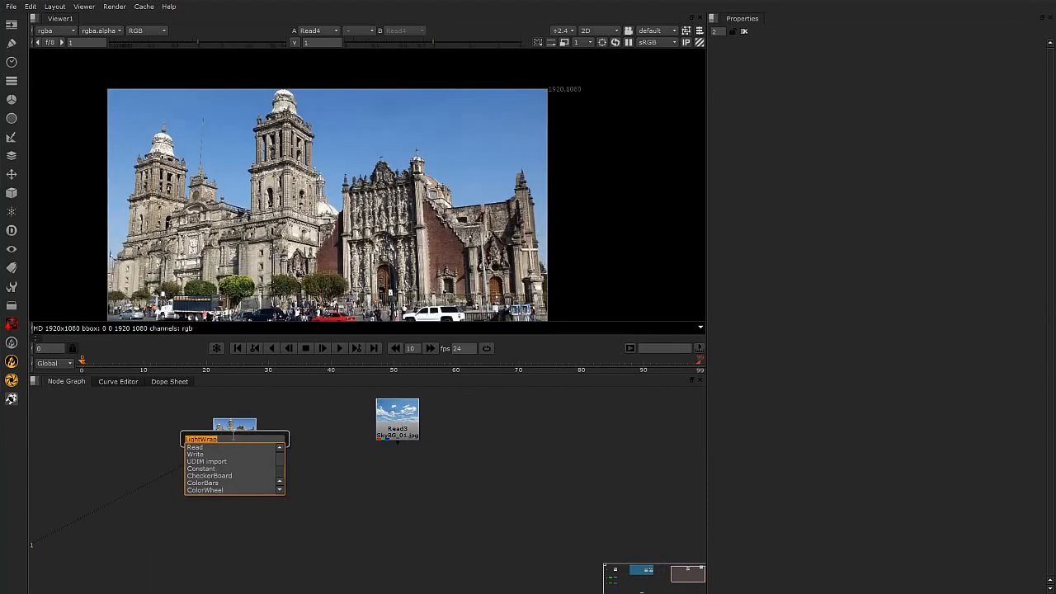
pyautogui.write('key')
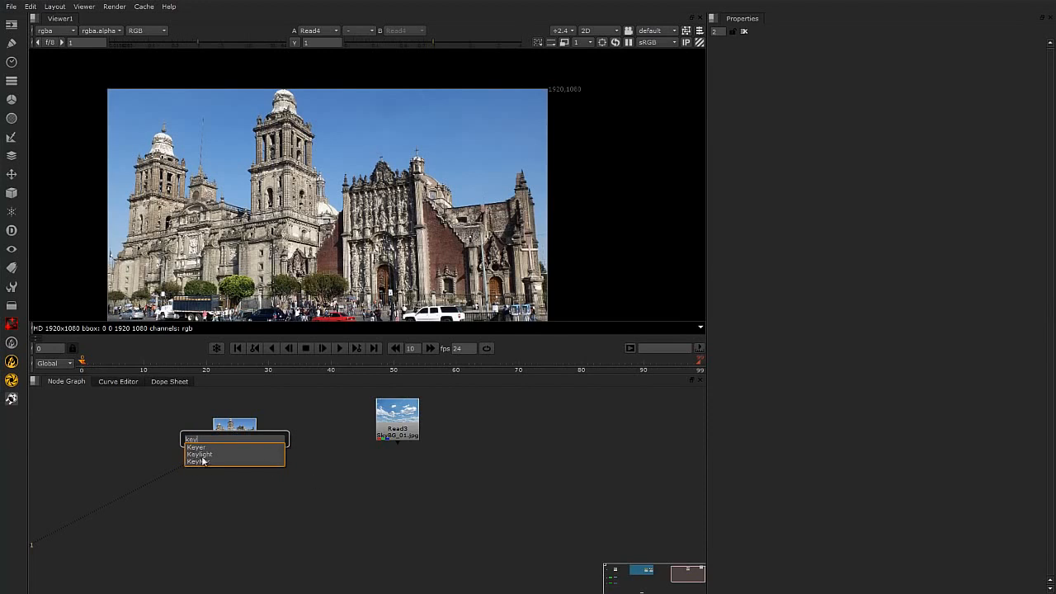
pyautogui.write('l')
pyautogui.press('Return')
# Step: Align Keylight1 directly below the Church.jpg Read node so its inputs are easy to read
pyautogui.scroll(5, 234, 507)
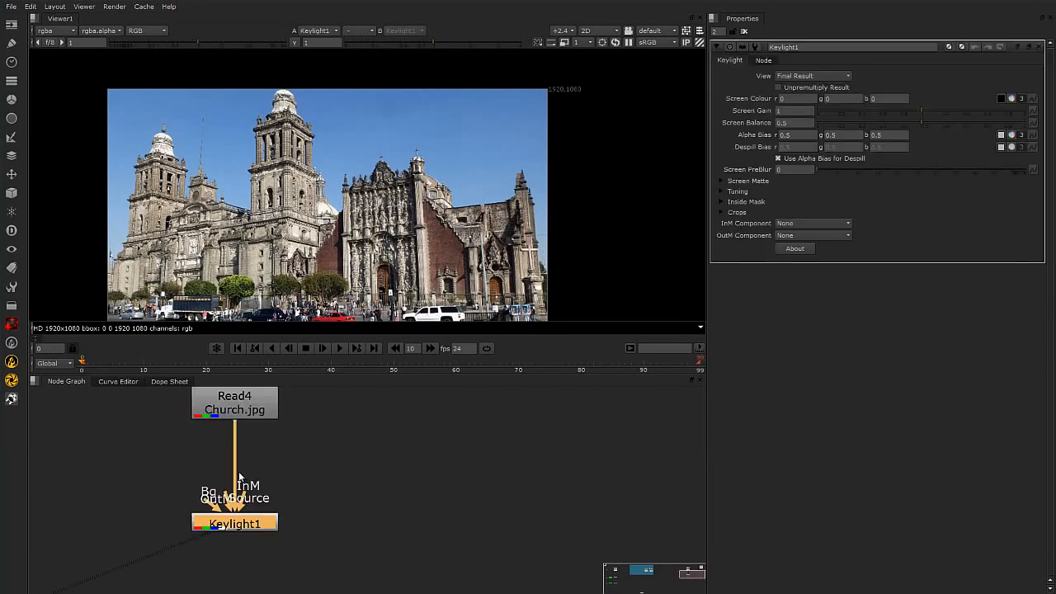
pyautogui.moveTo(329, 455)
pyautogui.mouseDown()
pyautogui.moveTo(329, 423)
pyautogui.moveTo(337, 439)
pyautogui.mouseUp()
pyautogui.moveTo(188, 522); pyautogui.dragTo(265, 572)
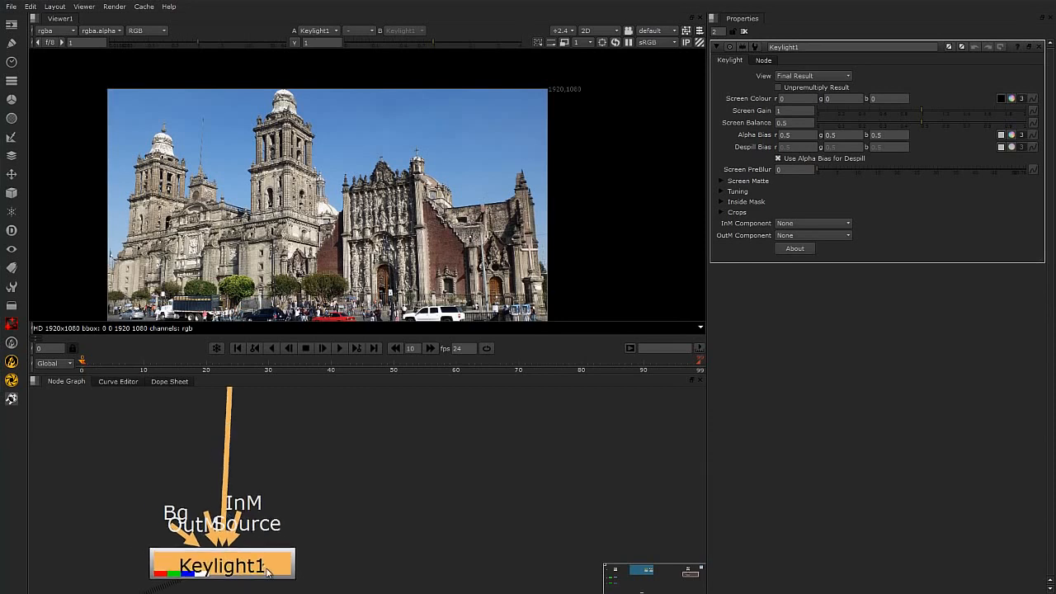
pyautogui.scroll(-5, 283, 479)
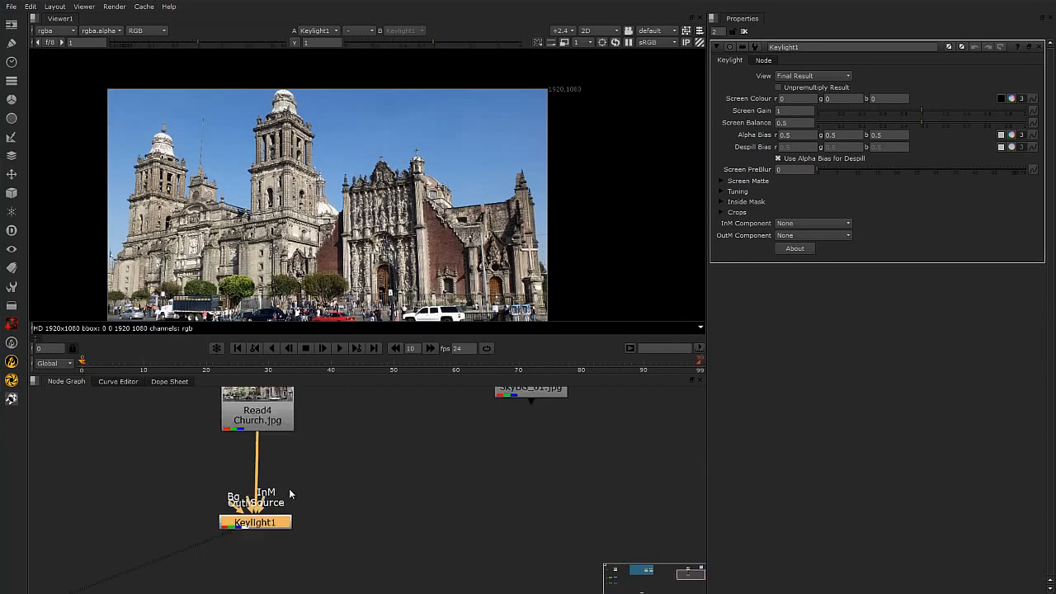
pyautogui.click(268, 421)
pyautogui.moveTo(273, 584); pyautogui.dragTo(273, 571)
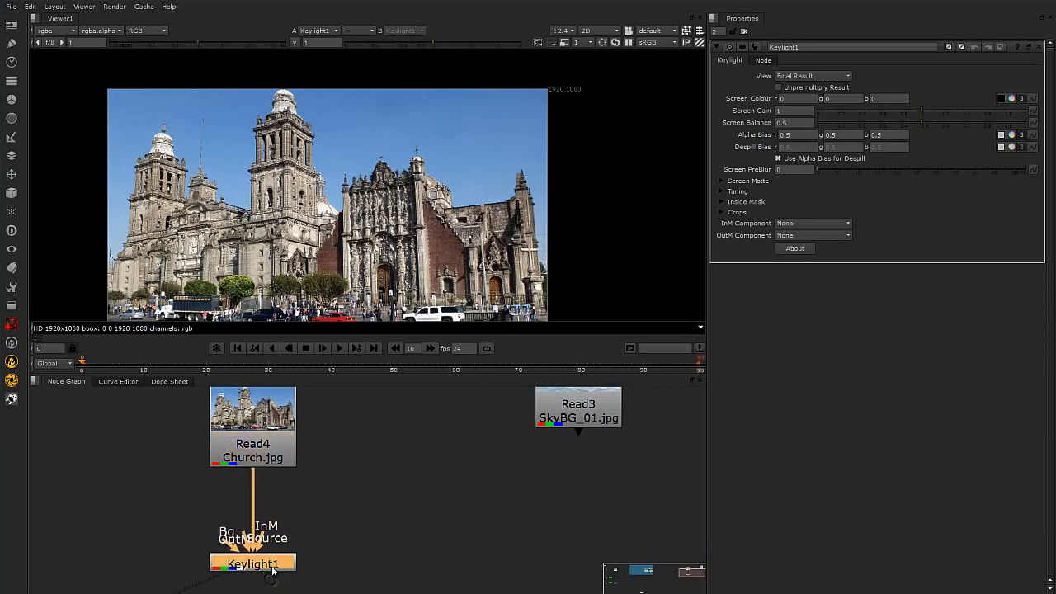
# Step: Check Keylight1's alpha channel across the church image, and return the viewer to RGB
pyautogui.scroll(1, 348, 177)
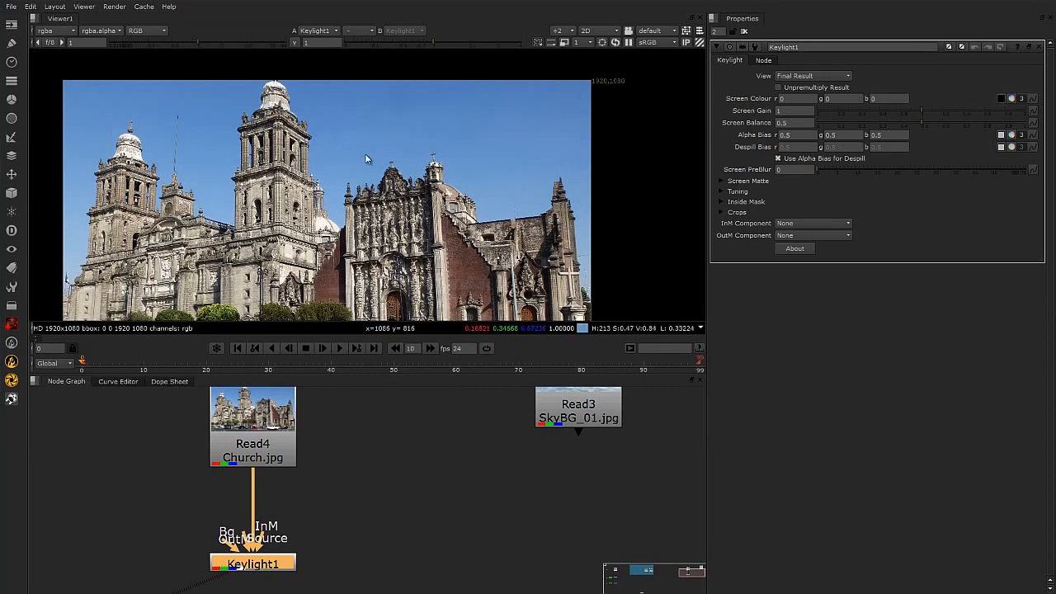
pyautogui.press('a')
pyautogui.scroll(-2, 399, 203)
pyautogui.scroll(1, 428, 226)
pyautogui.moveTo(429, 225); pyautogui.dragTo(443, 193, button='middle')
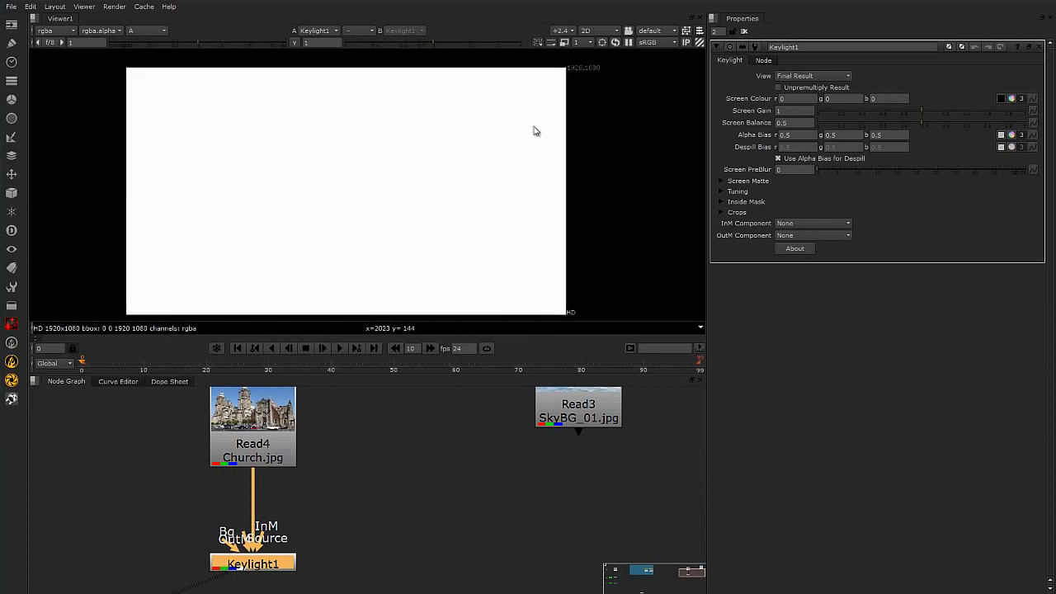
pyautogui.click(161, 31)
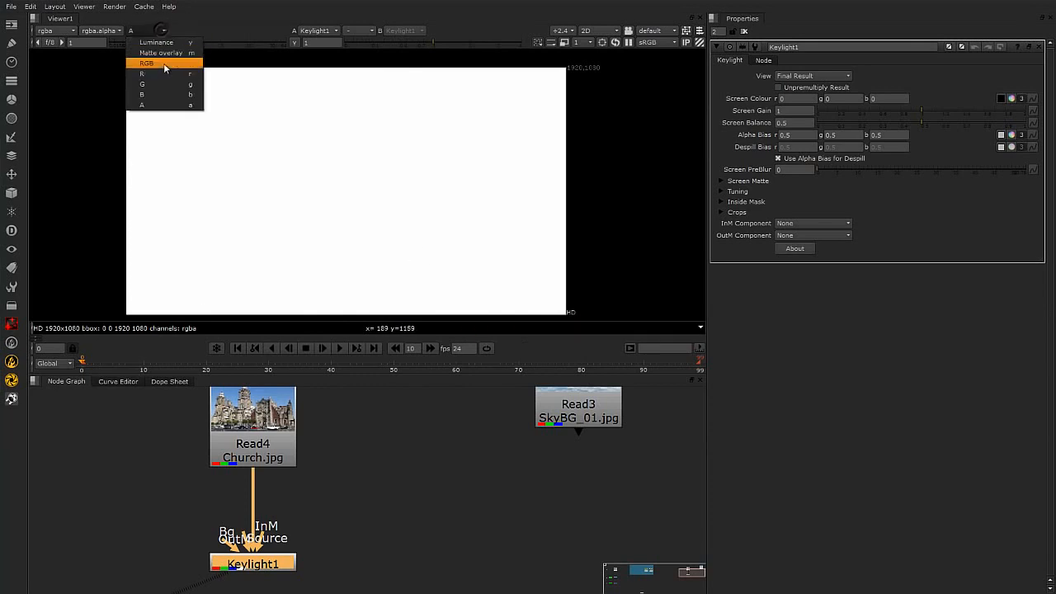
pyautogui.click(165, 64)
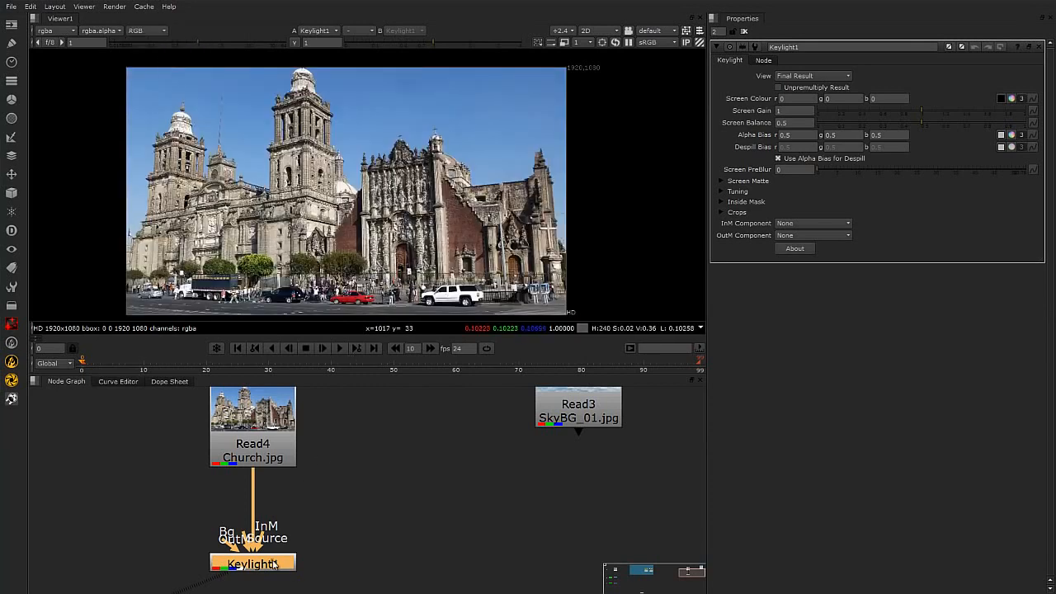
pyautogui.moveTo(274, 564); pyautogui.dragTo(274, 557)
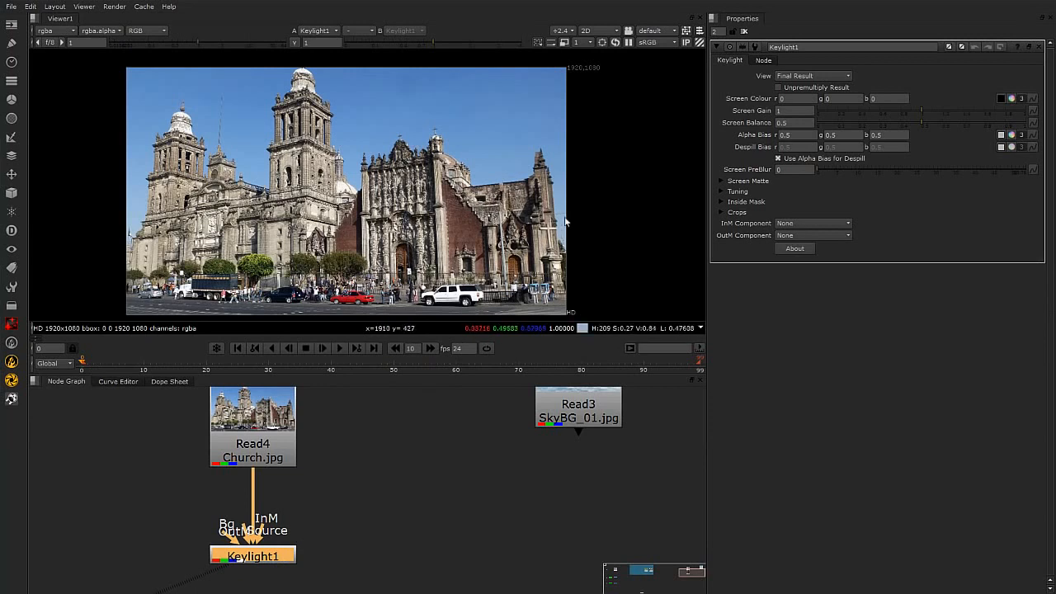
pyautogui.scroll(-1, 449, 161)
pyautogui.moveTo(269, 566)
pyautogui.mouseDown()
pyautogui.moveTo(247, 559)
pyautogui.moveTo(264, 569)
pyautogui.mouseUp()
pyautogui.scroll(3, 430, 182)
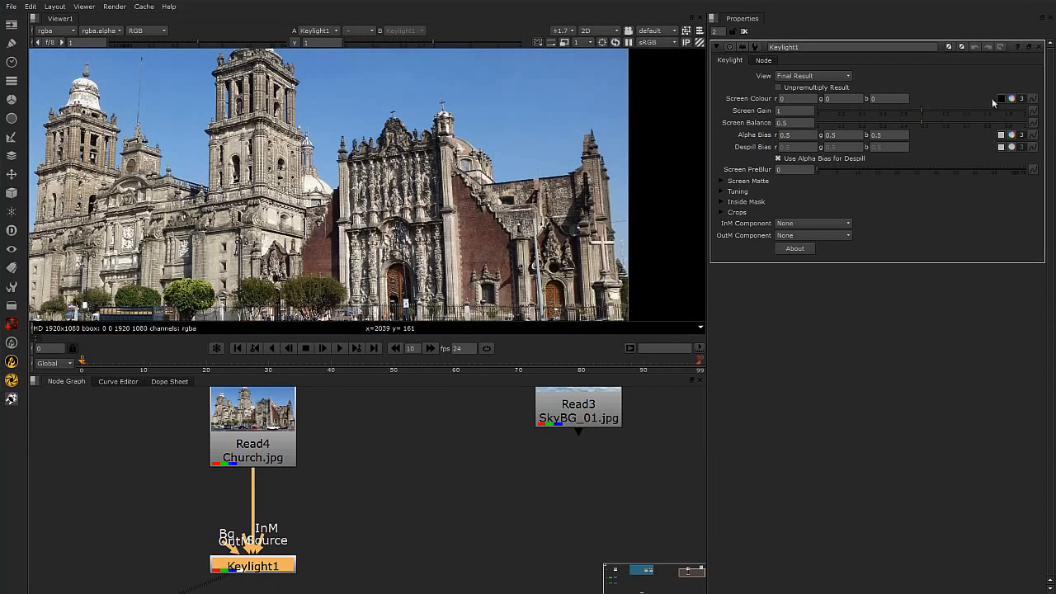
# Step: Try to sample the keyed image's sky, including its far edge beside the end tower, as Keylight1's Screen Colour, and undo the last sample
pyautogui.click(1000, 99)
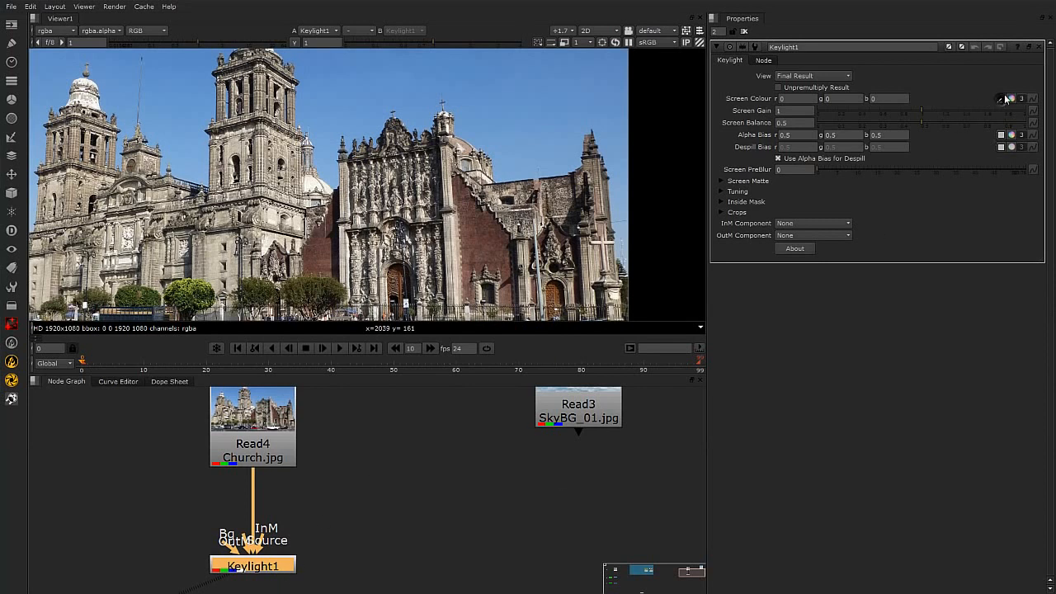
pyautogui.keyDown('ctrl'); pyautogui.click(516, 150); pyautogui.keyUp('ctrl')
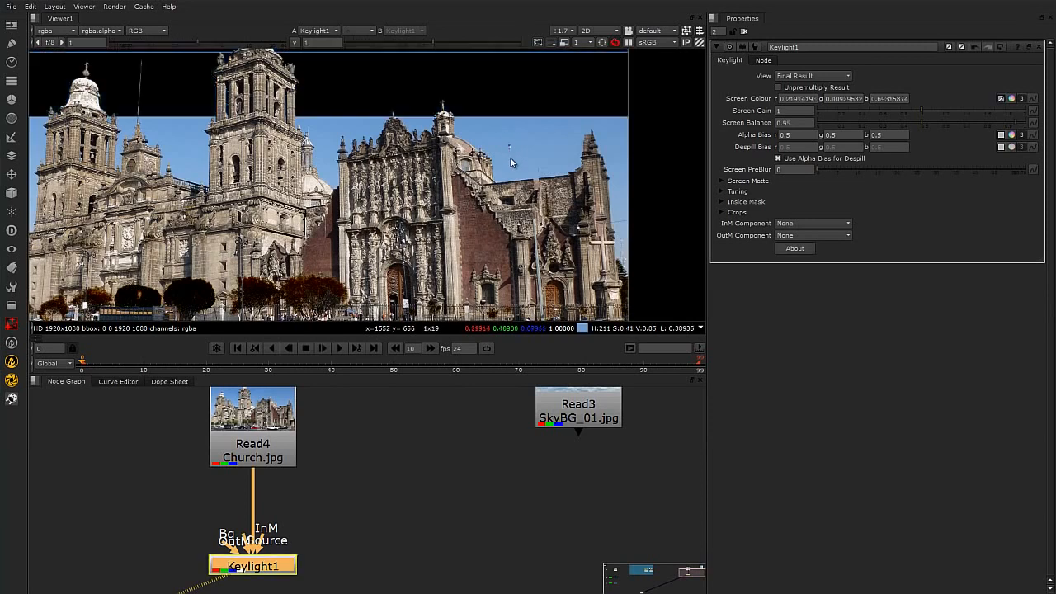
pyautogui.keyDown('ctrl'); pyautogui.keyDown('shift'); pyautogui.moveTo(511, 147); pyautogui.dragTo(526, 122); pyautogui.keyUp('shift'); pyautogui.keyUp('ctrl')
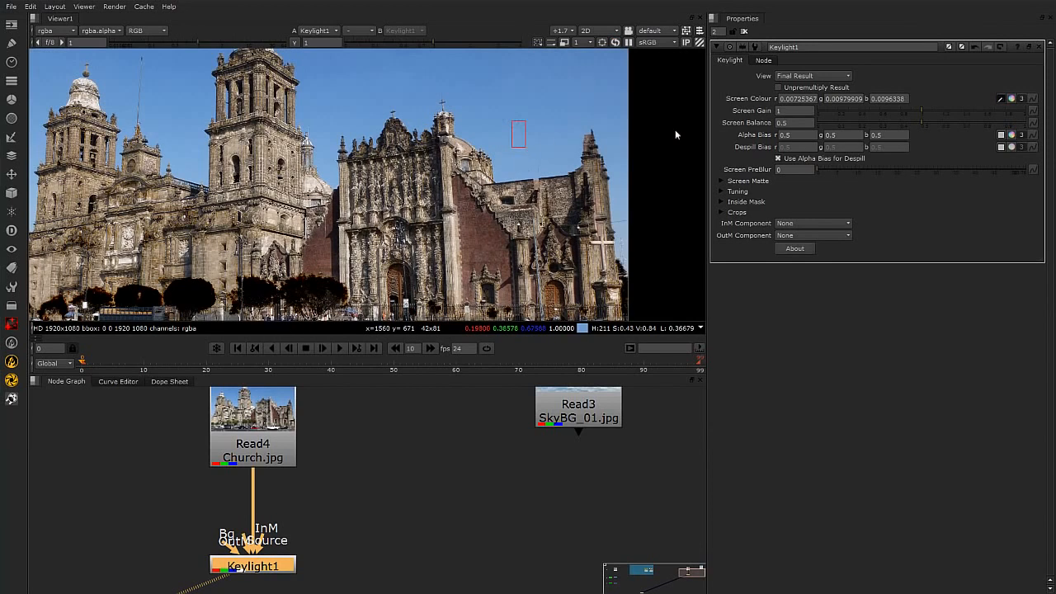
pyautogui.keyDown('ctrl'); pyautogui.keyDown('shift'); pyautogui.moveTo(624, 115); pyautogui.dragTo(627, 133); pyautogui.keyUp('shift'); pyautogui.keyUp('ctrl')
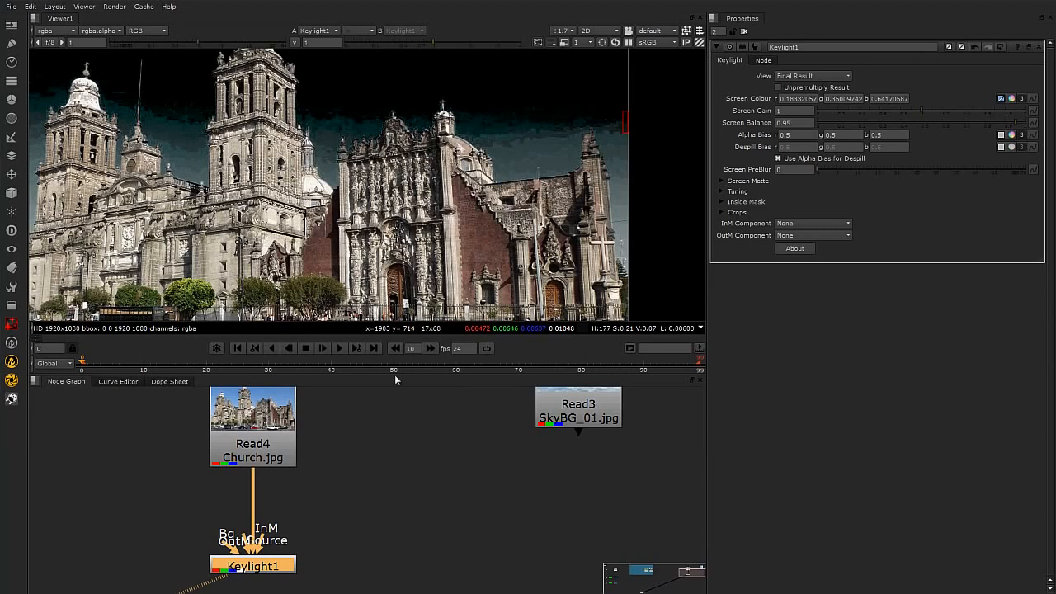
pyautogui.hotkey('ctrl', 'z')
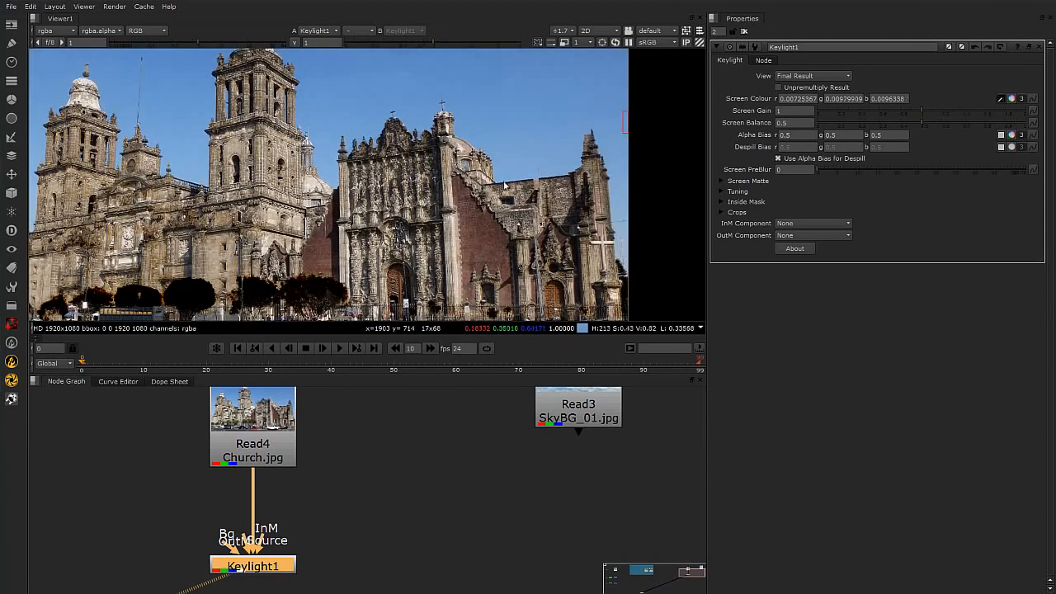
# Step: Disable the Keylight1 node so the viewer shows the unkeyed church image for colour sampling
pyautogui.moveTo(422, 202); pyautogui.dragTo(441, 165, button='middle')
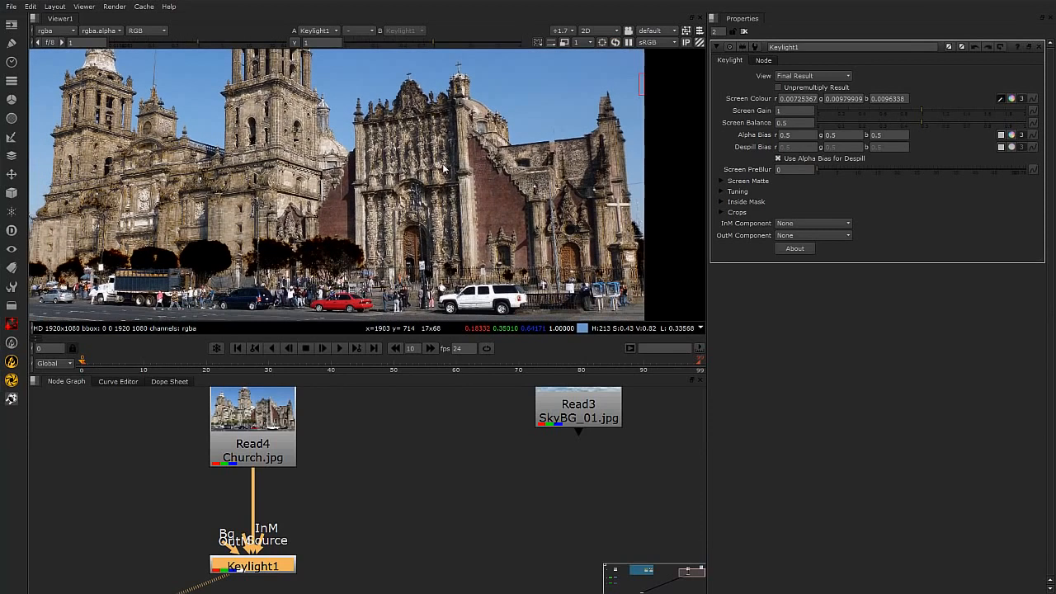
pyautogui.click(359, 473)
pyautogui.click(266, 567)
pyautogui.press('d')
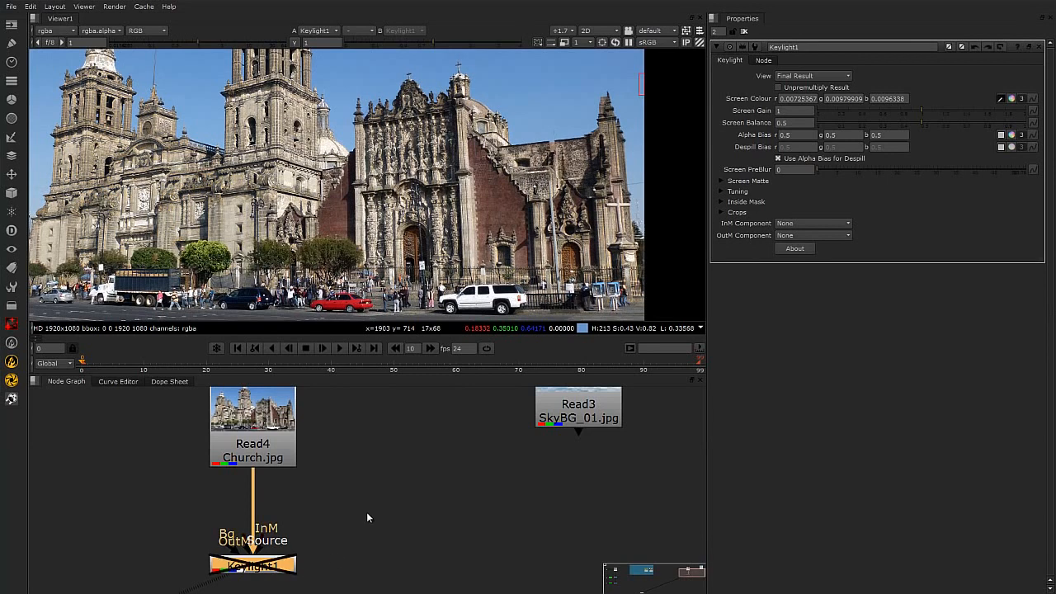
# Step: Sample Keylight1's Screen Colour from the pale sky just above the flat roofline, about 0.242, 0.437, 0.711
pyautogui.click(1001, 99)
pyautogui.keyDown('ctrl'); pyautogui.keyDown('shift'); pyautogui.moveTo(526, 100); pyautogui.dragTo(537, 121); pyautogui.keyUp('shift'); pyautogui.keyUp('ctrl')
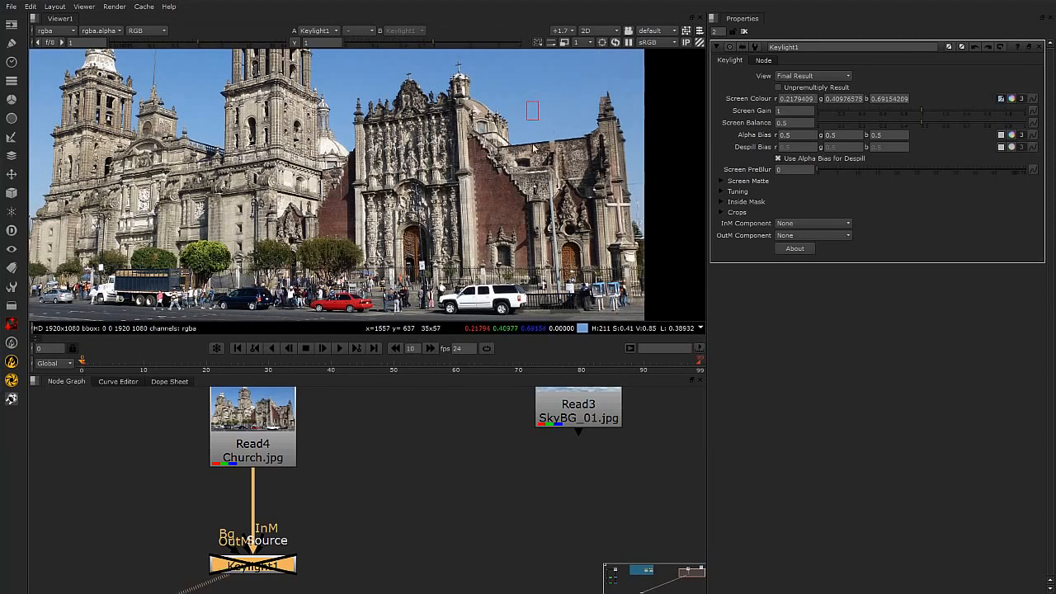
pyautogui.scroll(1, 540, 136)
pyautogui.keyDown('ctrl'); pyautogui.keyDown('shift'); pyautogui.moveTo(518, 121); pyautogui.dragTo(530, 133); pyautogui.keyUp('shift'); pyautogui.keyUp('ctrl')
pyautogui.click(446, 498)
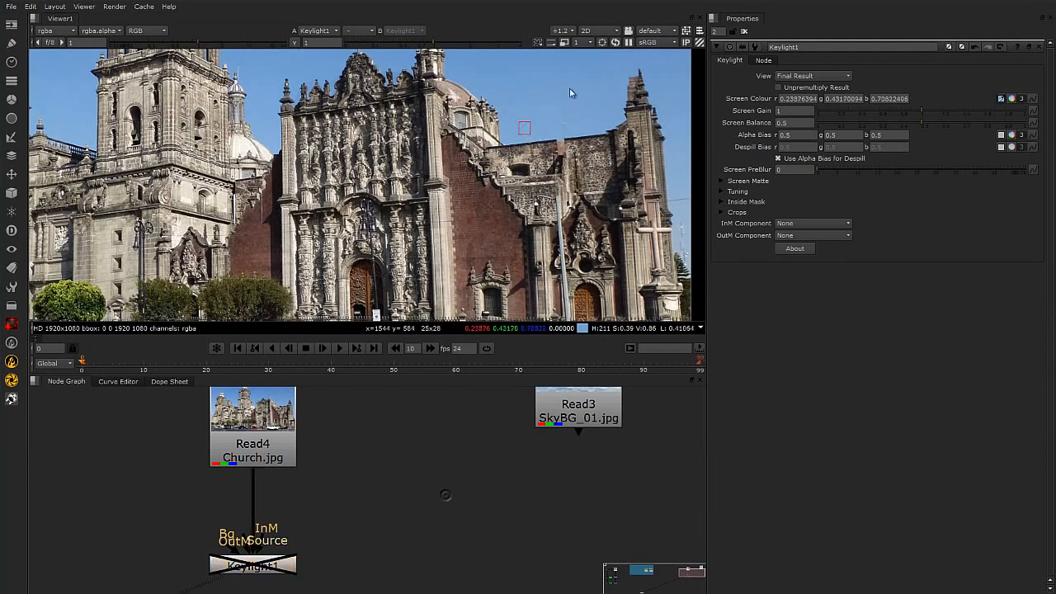
pyautogui.keyDown('ctrl'); pyautogui.click(542, 134); pyautogui.keyUp('ctrl')
pyautogui.keyDown('ctrl'); pyautogui.click(522, 132); pyautogui.keyUp('ctrl')
pyautogui.keyDown('ctrl'); pyautogui.click(524, 128); pyautogui.keyUp('ctrl')
pyautogui.keyDown('ctrl'); pyautogui.click(522, 132); pyautogui.keyUp('ctrl')
pyautogui.keyDown('ctrl'); pyautogui.click(522, 131); pyautogui.keyUp('ctrl')
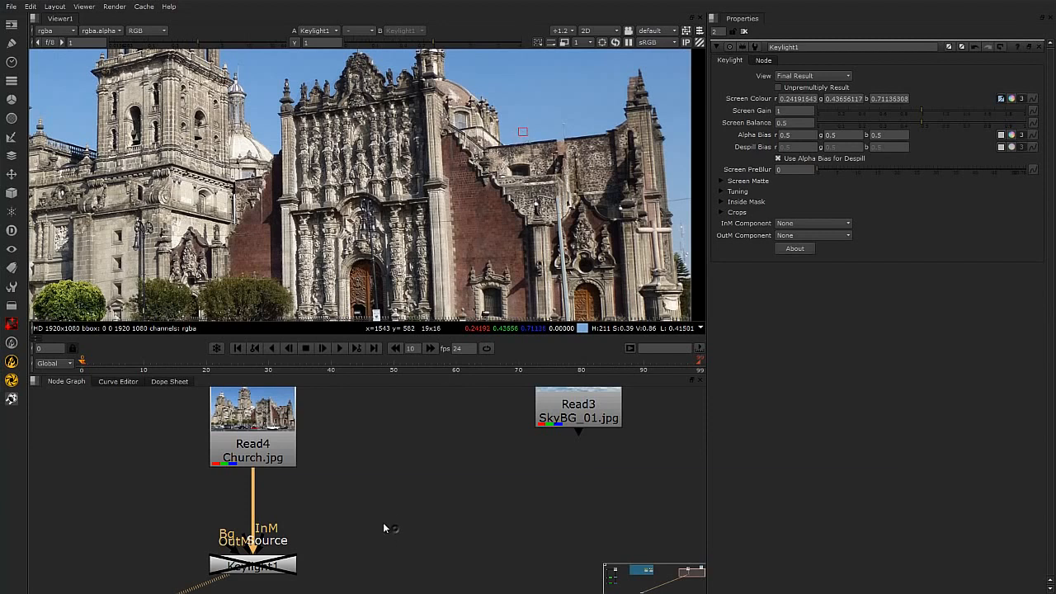
# Step: Re-enable the Keylight1 node to show the keyed church with the sampled Screen Colour
pyautogui.click(250, 564)
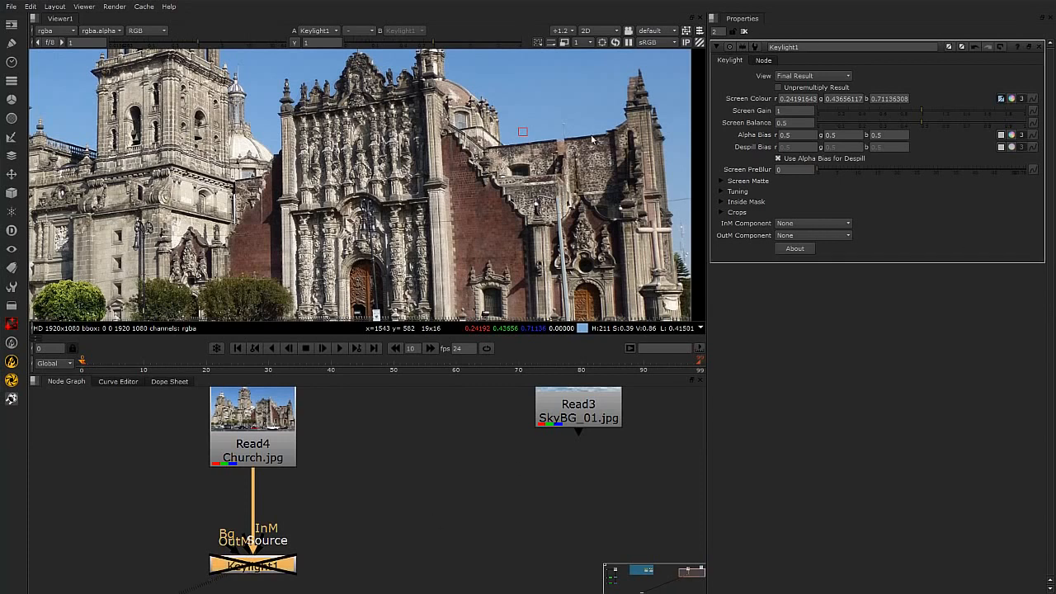
pyautogui.press('d')
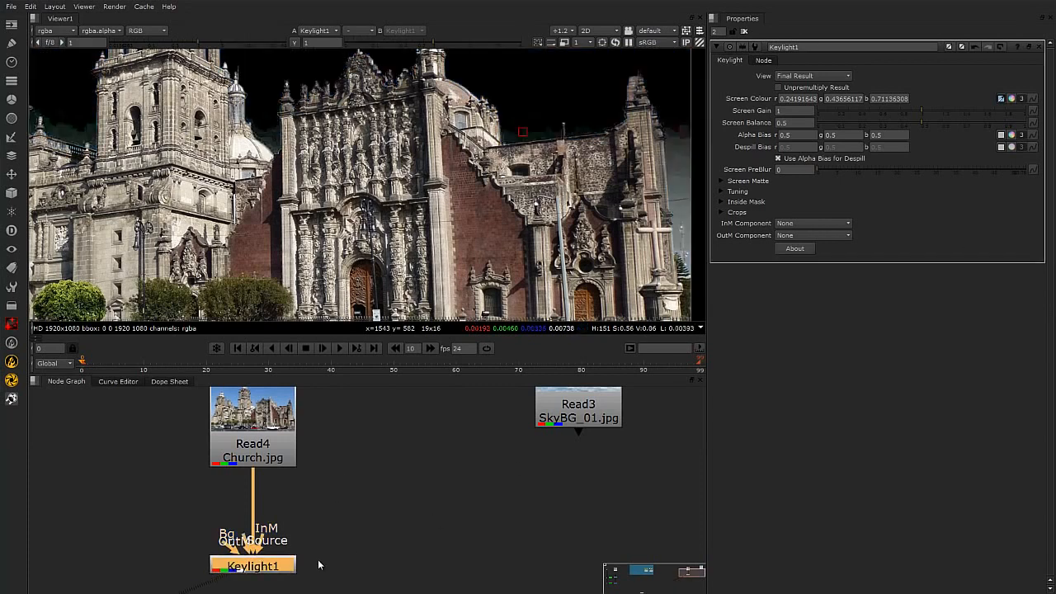
pyautogui.scroll(-2, 511, 221)
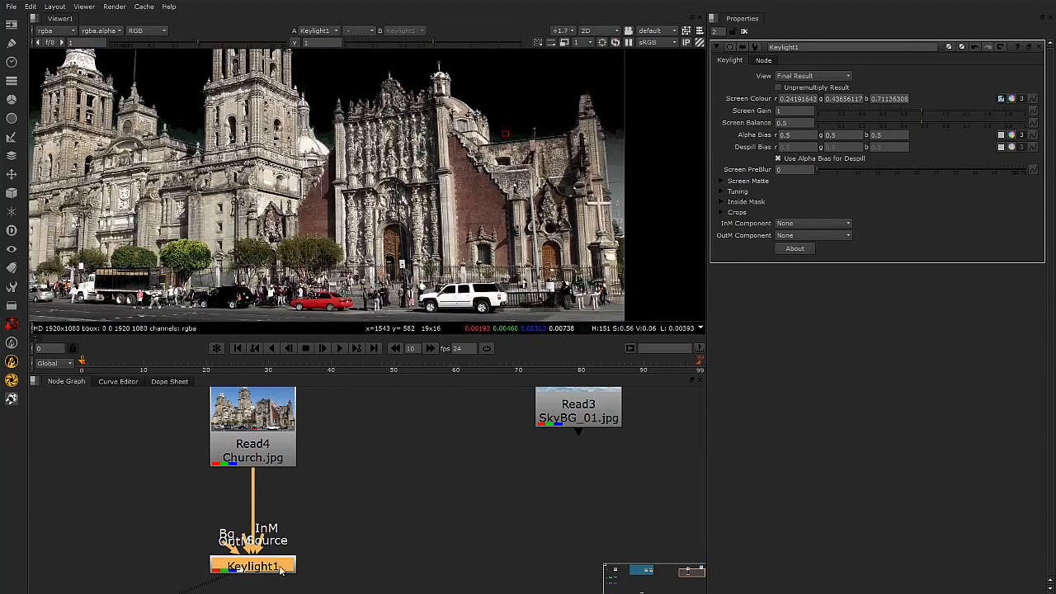
# Step: Show Keylight1's alpha channel and examine the matte for grey noise in the sky and around the towers, domes and balustrade
pyautogui.scroll(2, 484, 137)
pyautogui.moveTo(466, 227); pyautogui.dragTo(468, 207, button='middle')
pyautogui.press('a')
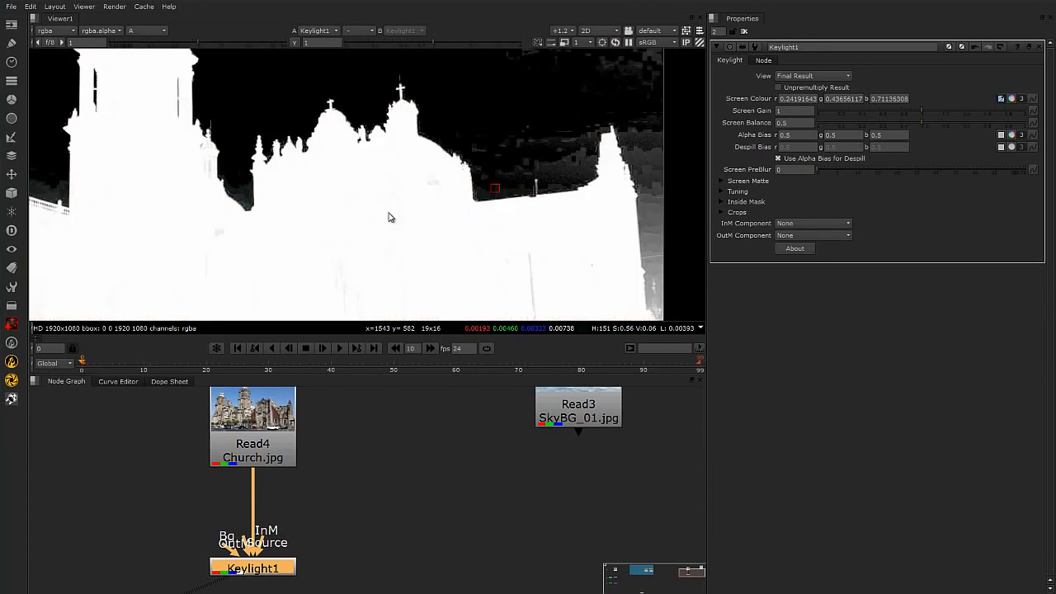
pyautogui.scroll(-2, 391, 217)
pyautogui.scroll(1, 528, 243)
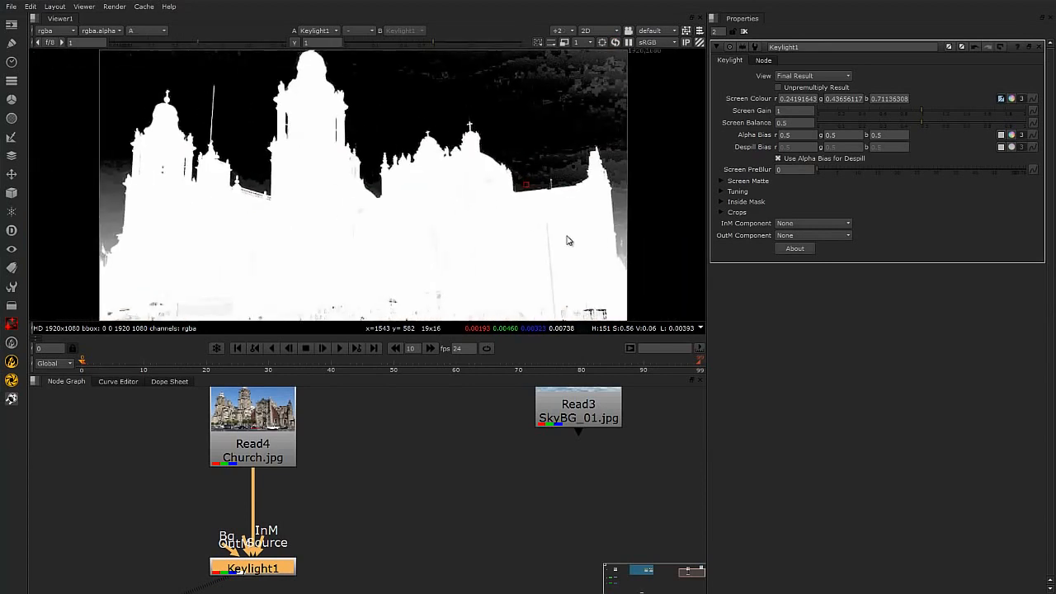
pyautogui.scroll(2, 409, 223)
pyautogui.scroll(2, 445, 206)
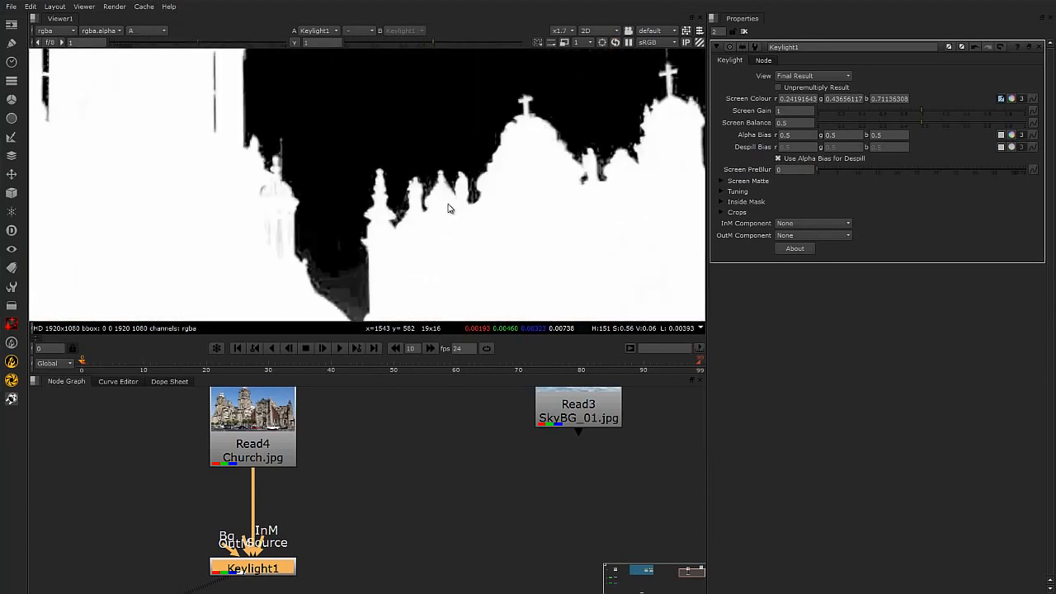
pyautogui.scroll(-3, 479, 220)
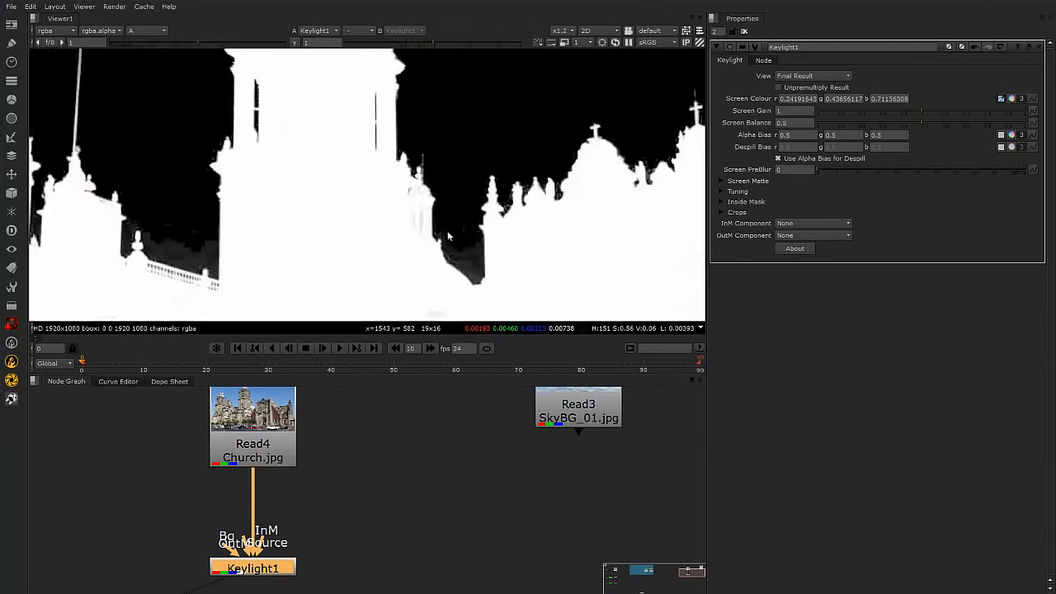
pyautogui.moveTo(1043, 266); pyautogui.dragTo(1004, 292)
pyautogui.moveTo(402, 227); pyautogui.dragTo(581, 222, button='middle')
pyautogui.scroll(3, 292, 243)
pyautogui.moveTo(326, 247); pyautogui.dragTo(488, 268, button='middle')
pyautogui.scroll(-4, 487, 252)
pyautogui.moveTo(567, 226); pyautogui.dragTo(499, 193, button='middle')
pyautogui.scroll(2, 459, 216)
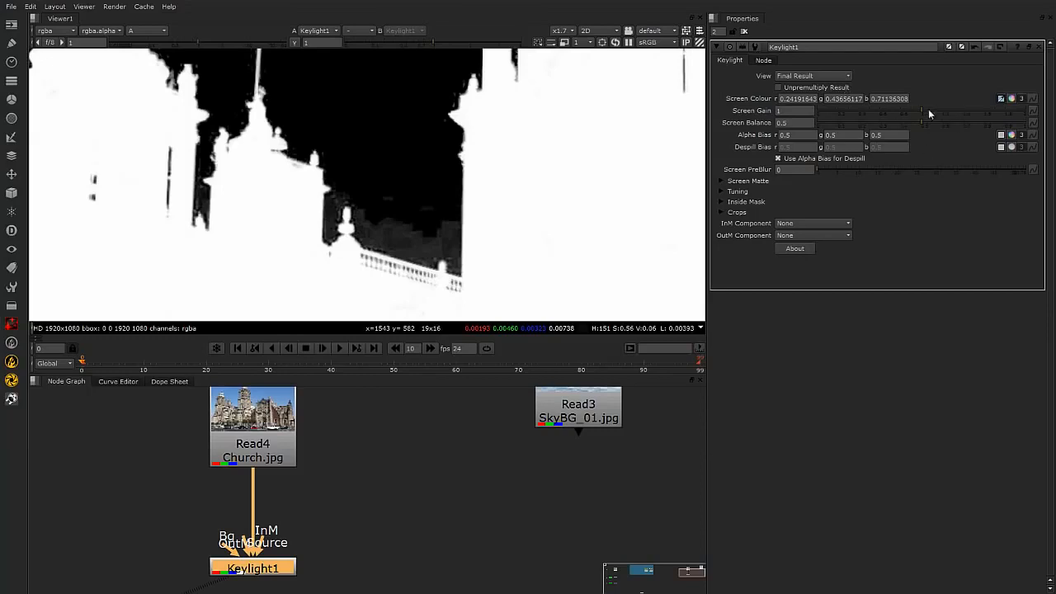
# Step: Raise Keylight1's Screen Gain to 1.09 to clean the sky matte while preserving the thin flagpole
pyautogui.moveTo(920, 109); pyautogui.dragTo(929, 110)
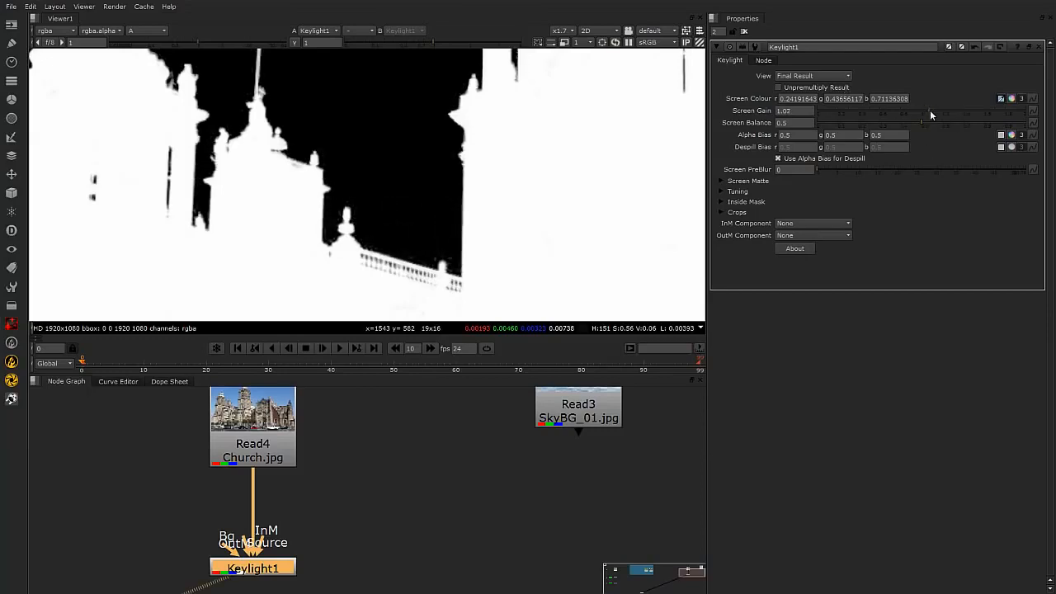
pyautogui.moveTo(387, 163); pyautogui.dragTo(413, 273, button='middle')
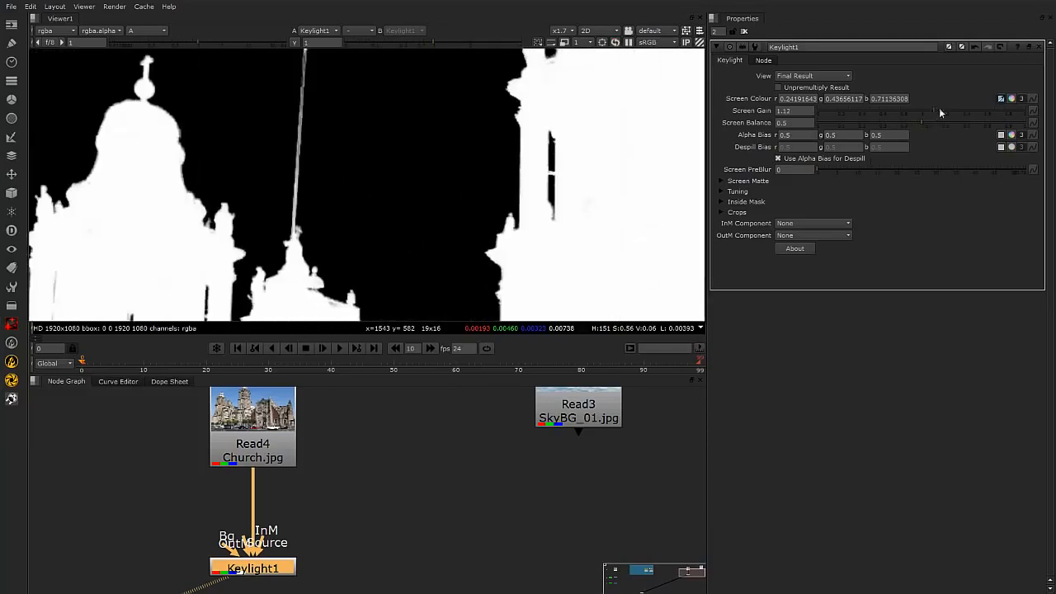
pyautogui.moveTo(934, 115); pyautogui.dragTo(932, 115)
pyautogui.moveTo(572, 246); pyautogui.dragTo(292, 150, button='middle')
pyautogui.moveTo(467, 183); pyautogui.dragTo(558, 265, button='middle')
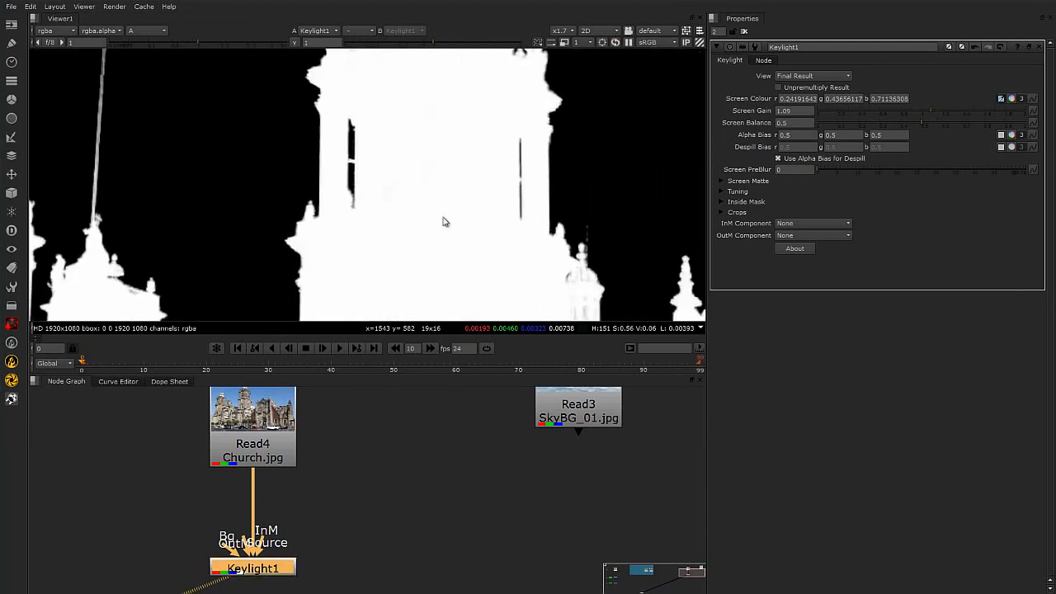
# Step: Lower the viewer gamma to 0.012 and examine the alpha matte for holes across the church's towers and facade
pyautogui.scroll(3, 352, 187)
pyautogui.scroll(1, 425, 189)
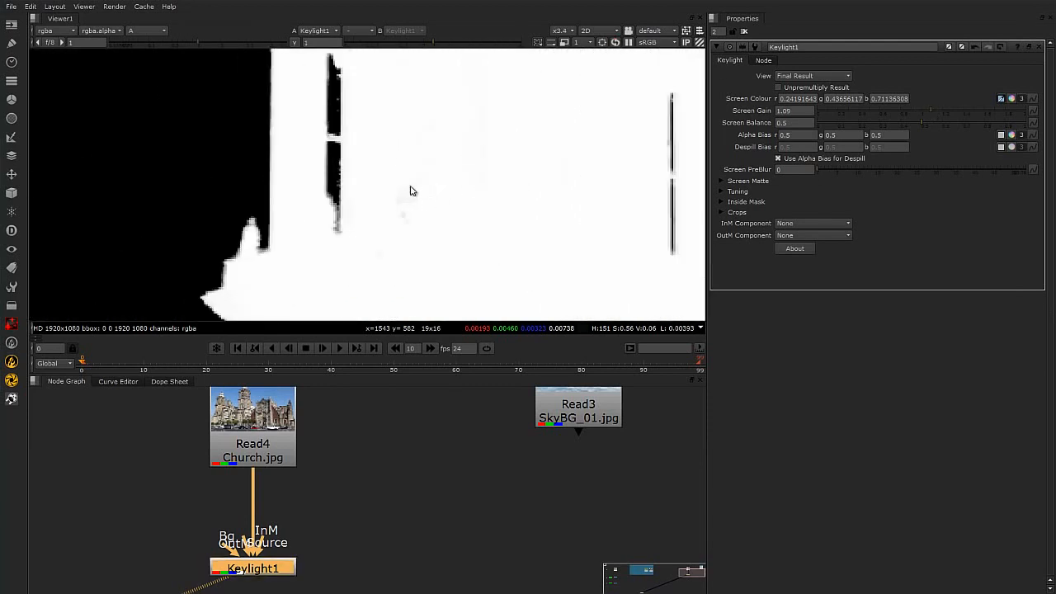
pyautogui.scroll(-2, 414, 211)
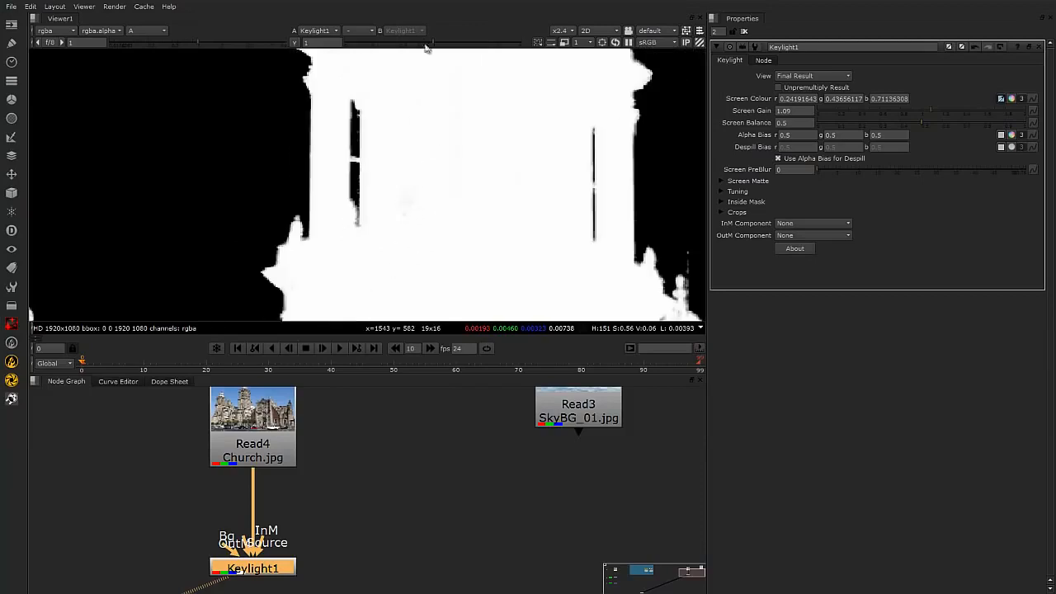
pyautogui.moveTo(443, 44); pyautogui.dragTo(355, 57)
pyautogui.scroll(-5, 509, 275)
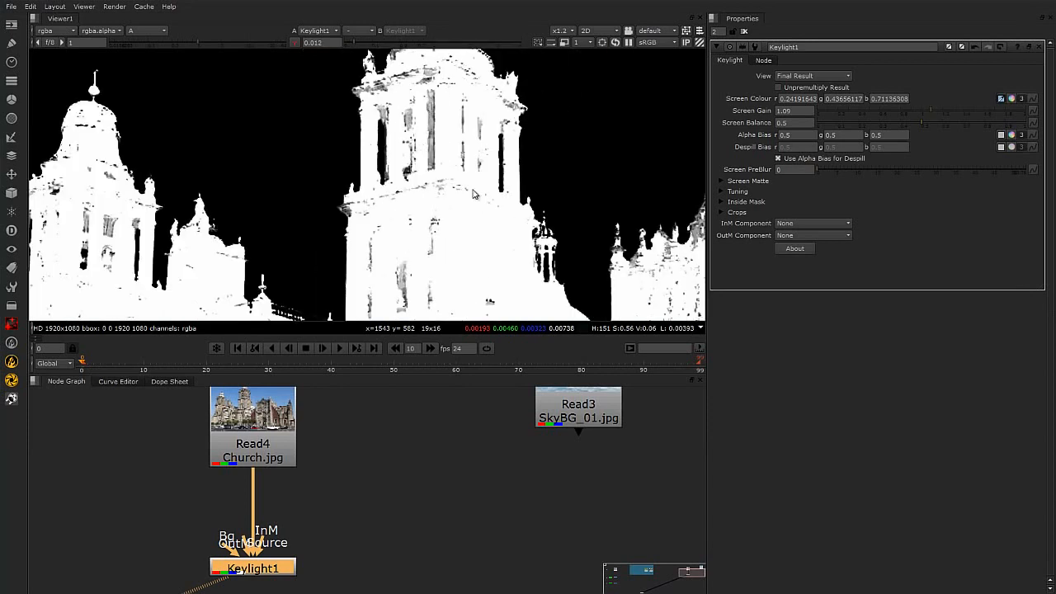
pyautogui.scroll(3, 510, 275)
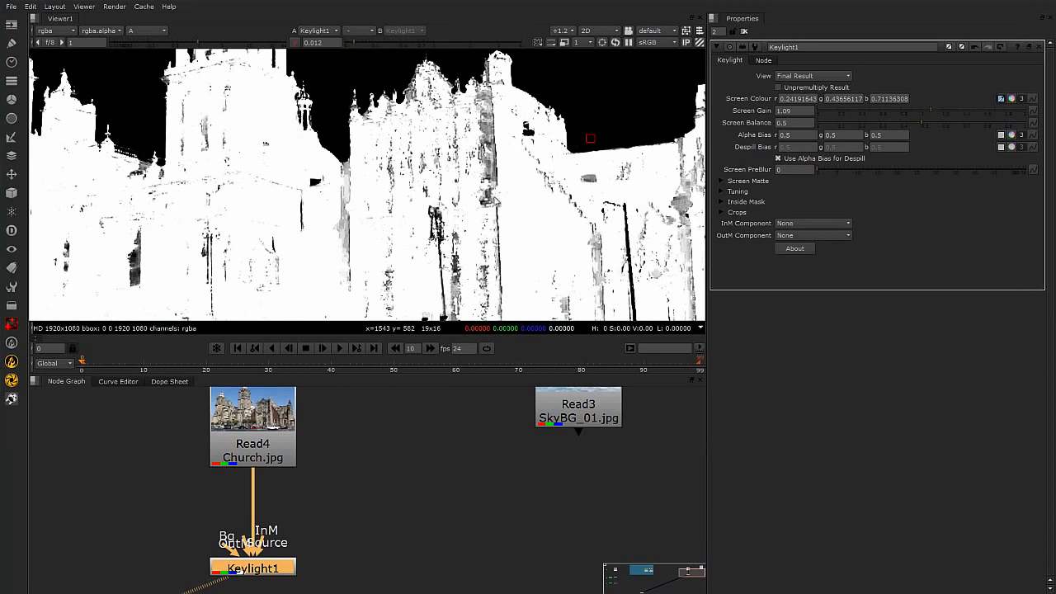
pyautogui.scroll(1, 494, 165)
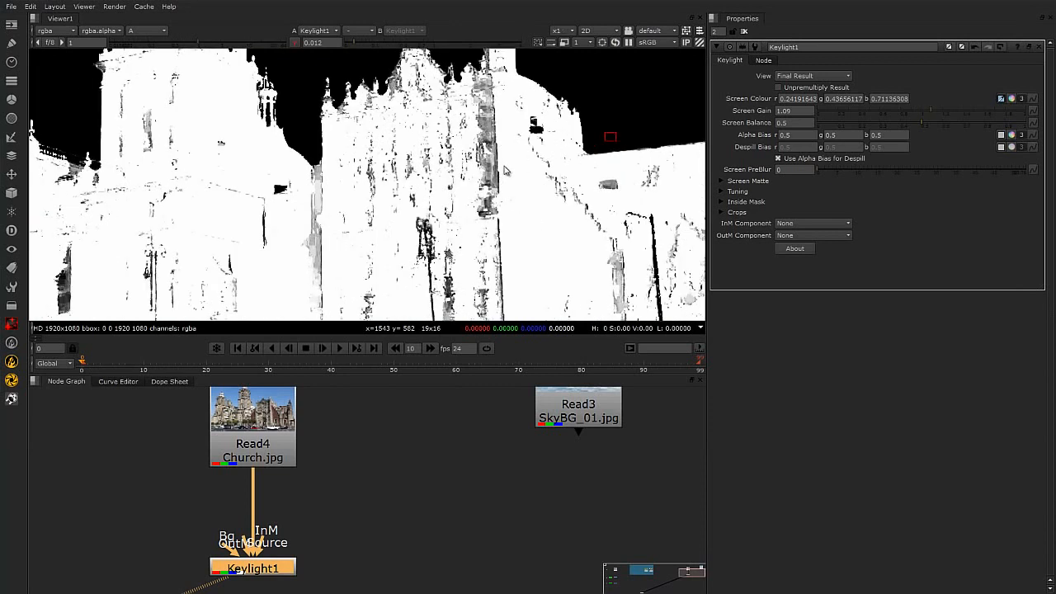
pyautogui.moveTo(538, 206); pyautogui.dragTo(495, 198, button='middle')
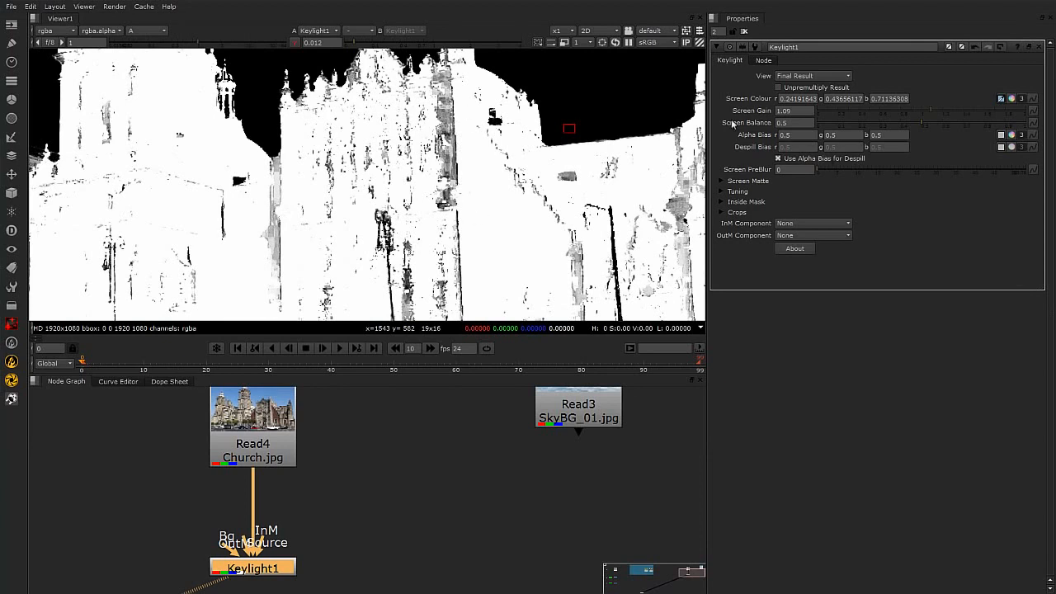
# Step: Set Keylight1's Screen Matte Clip Black to 0.07 and Clip White to 0.49
pyautogui.click(721, 181)
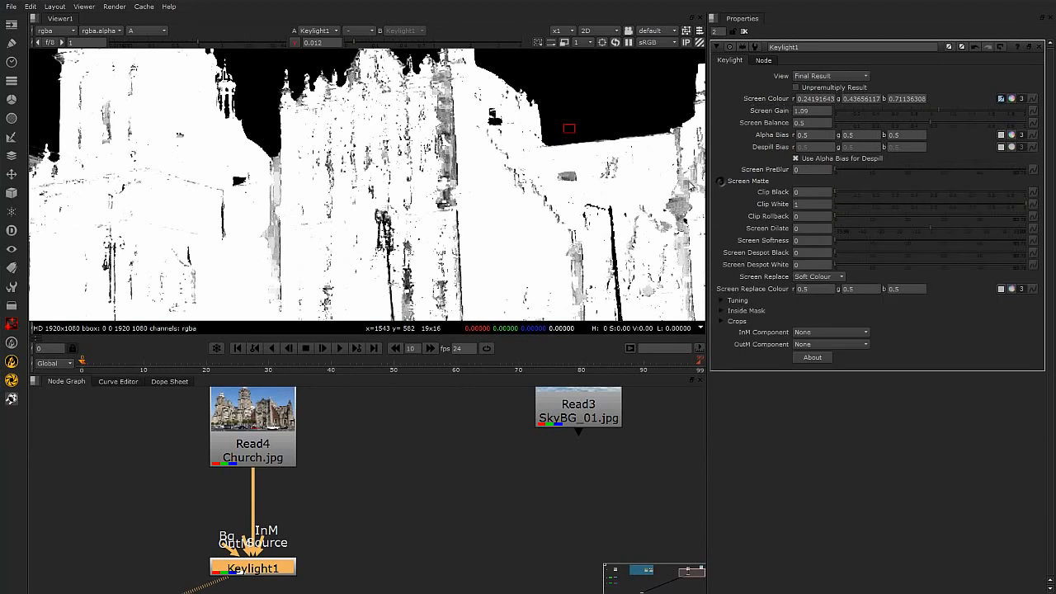
pyautogui.moveTo(835, 194); pyautogui.dragTo(849, 195)
pyautogui.moveTo(1028, 209); pyautogui.dragTo(928, 228)
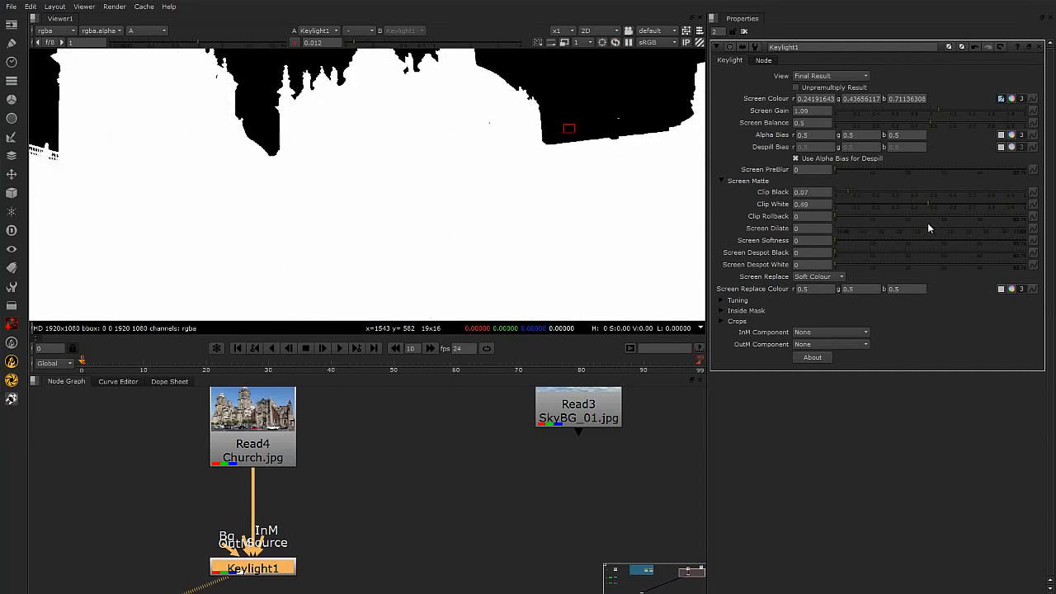
# Step: Set Keylight1's Screen Gain to 1.19, Clip Black to 0.165 and Clip White to 0.78 to open the gaps in the balustrade matte
pyautogui.scroll(3, 484, 179)
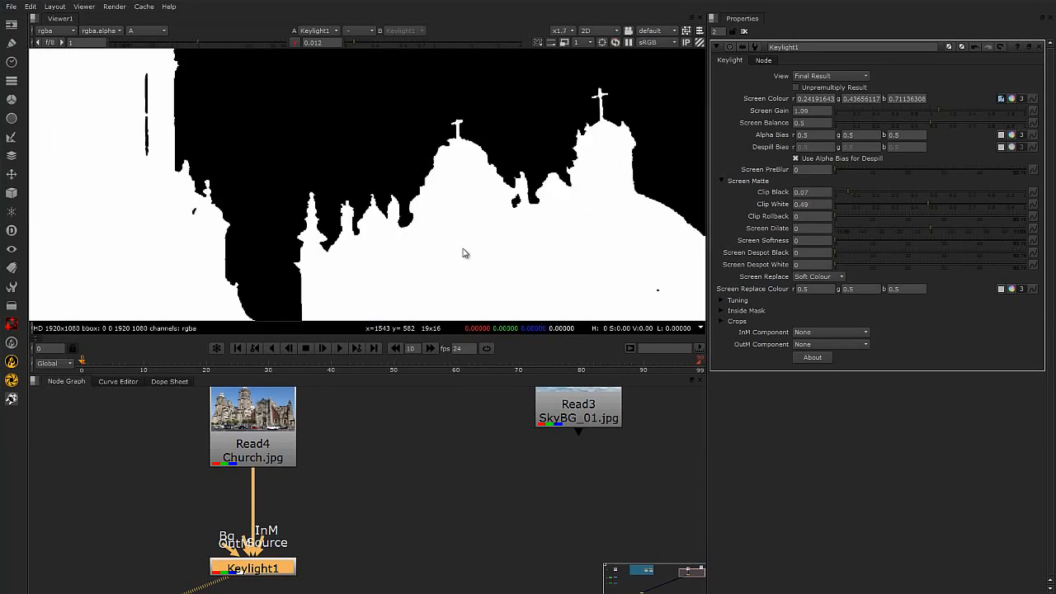
pyautogui.moveTo(341, 251); pyautogui.dragTo(656, 221, button='middle')
pyautogui.moveTo(421, 254); pyautogui.dragTo(425, 161, button='middle')
pyautogui.scroll(1, 382, 238)
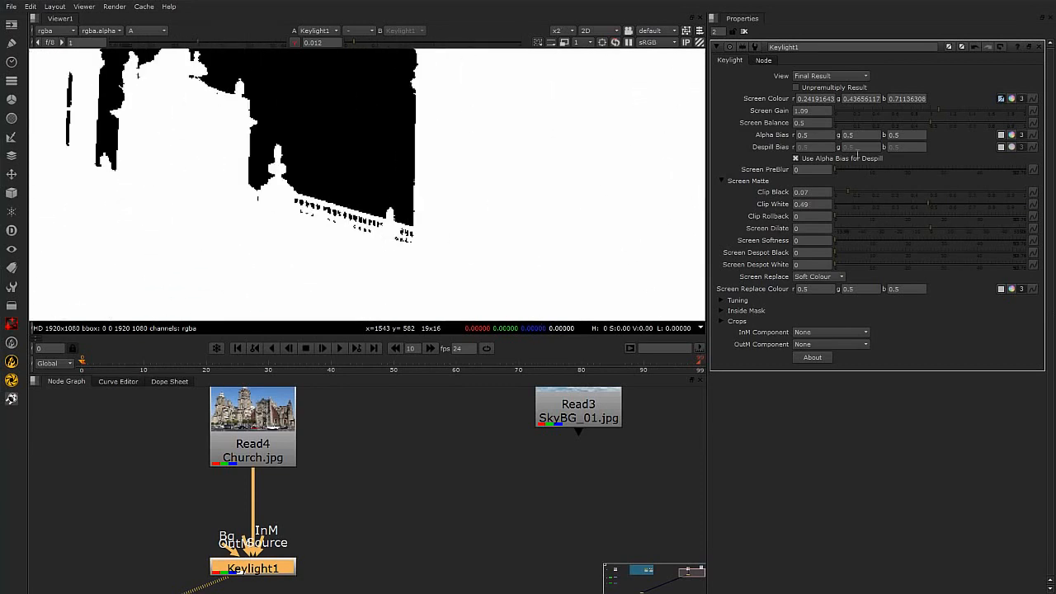
pyautogui.scroll(-1, 342, 254)
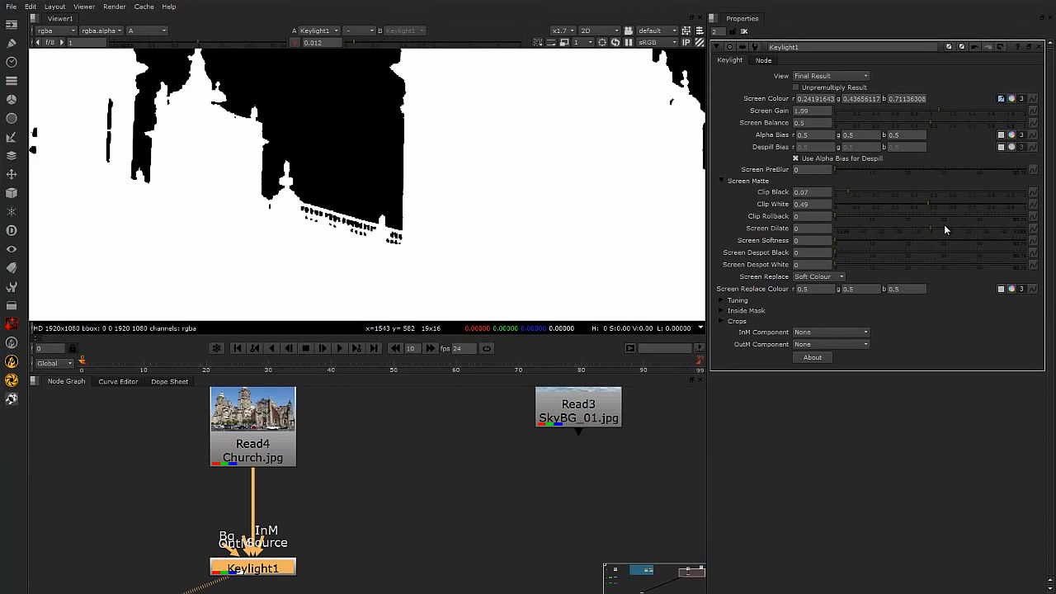
pyautogui.moveTo(928, 206); pyautogui.dragTo(952, 215)
pyautogui.click(854, 193)
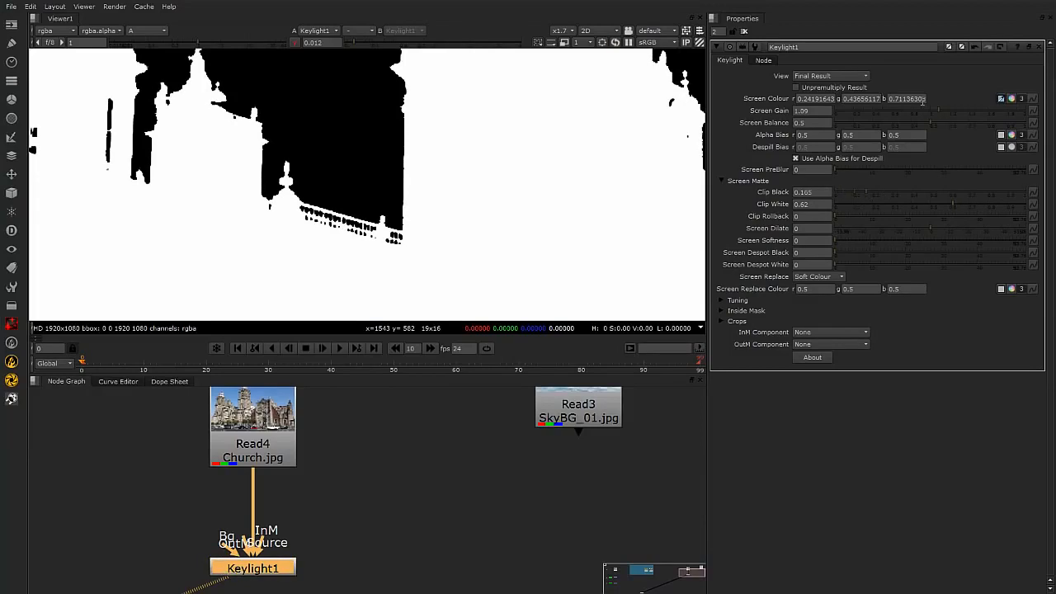
pyautogui.moveTo(937, 109); pyautogui.dragTo(945, 119)
pyautogui.moveTo(950, 203); pyautogui.dragTo(982, 203)
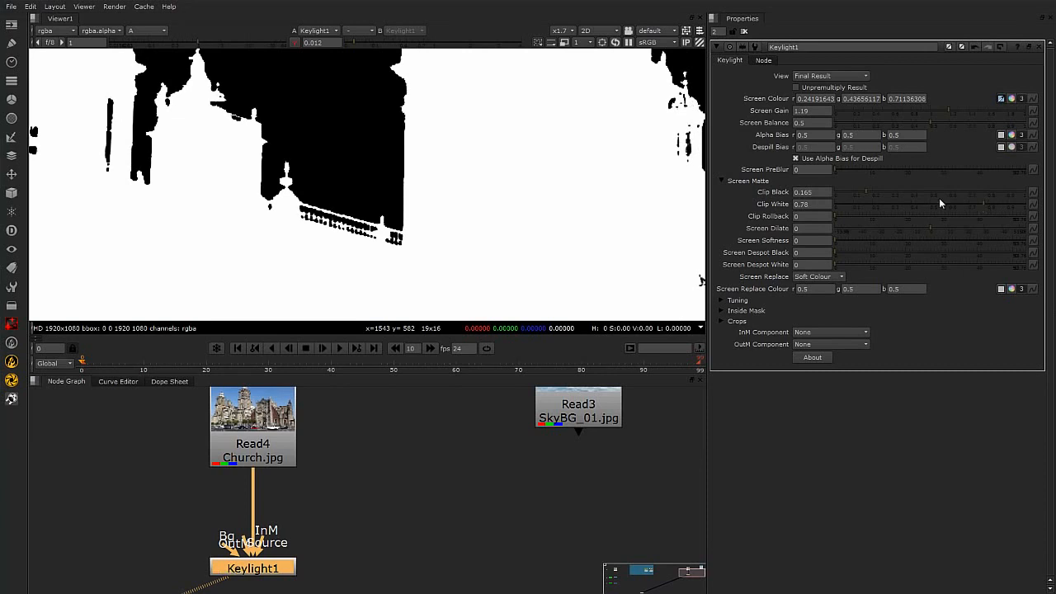
# Step: Check the matte across the towers and domes for holes and lower Keylight1's Clip White to 0.765
pyautogui.scroll(-2, 549, 190)
pyautogui.moveTo(555, 219); pyautogui.dragTo(449, 128, button='middle')
pyautogui.moveTo(550, 107); pyautogui.dragTo(501, 173, button='middle')
pyautogui.scroll(-2, 526, 222)
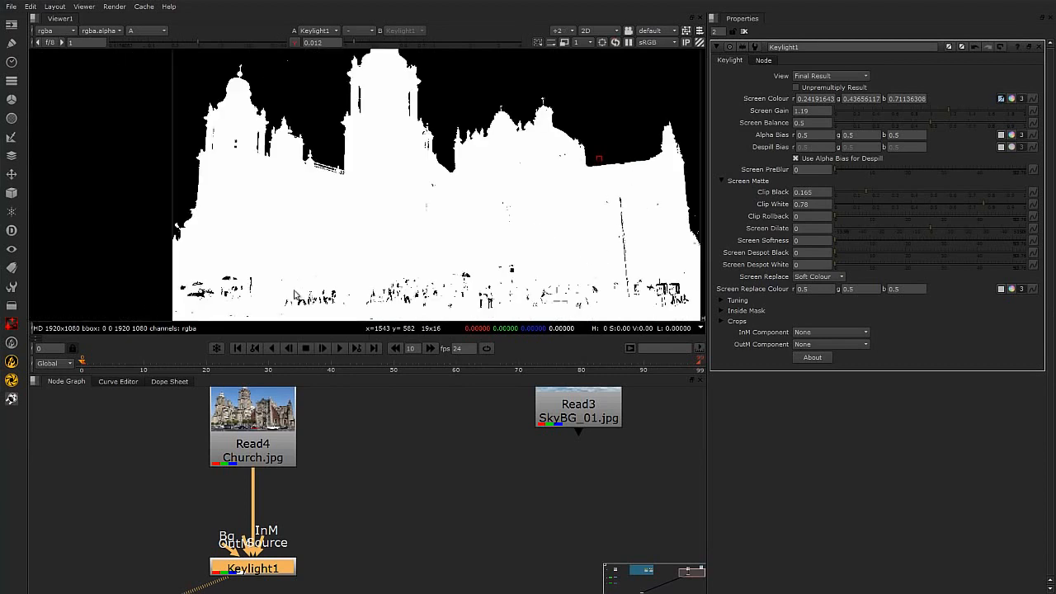
pyautogui.scroll(3, 470, 157)
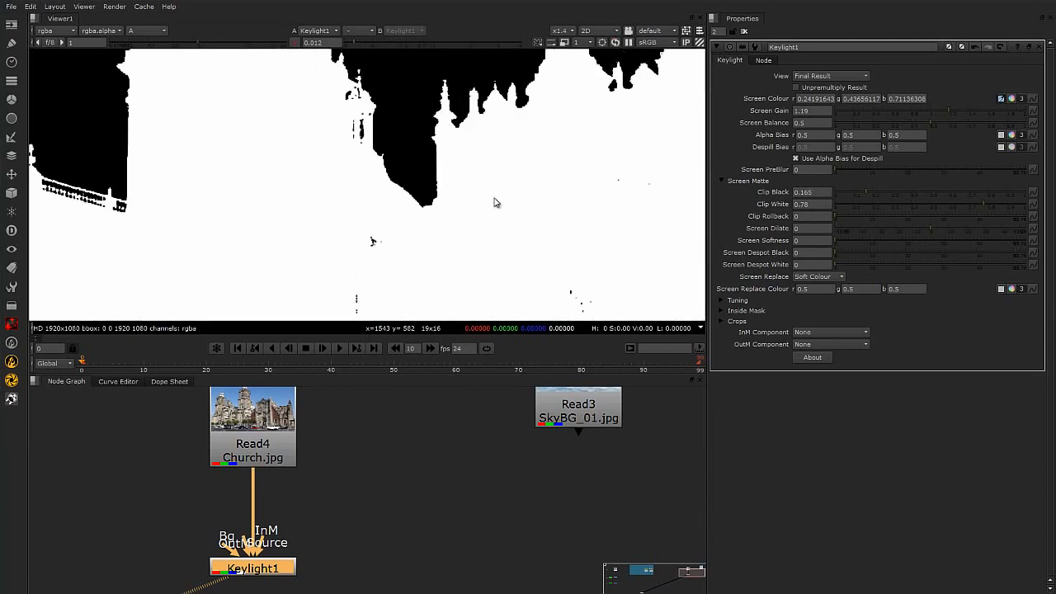
pyautogui.moveTo(572, 270); pyautogui.dragTo(465, 226, button='middle')
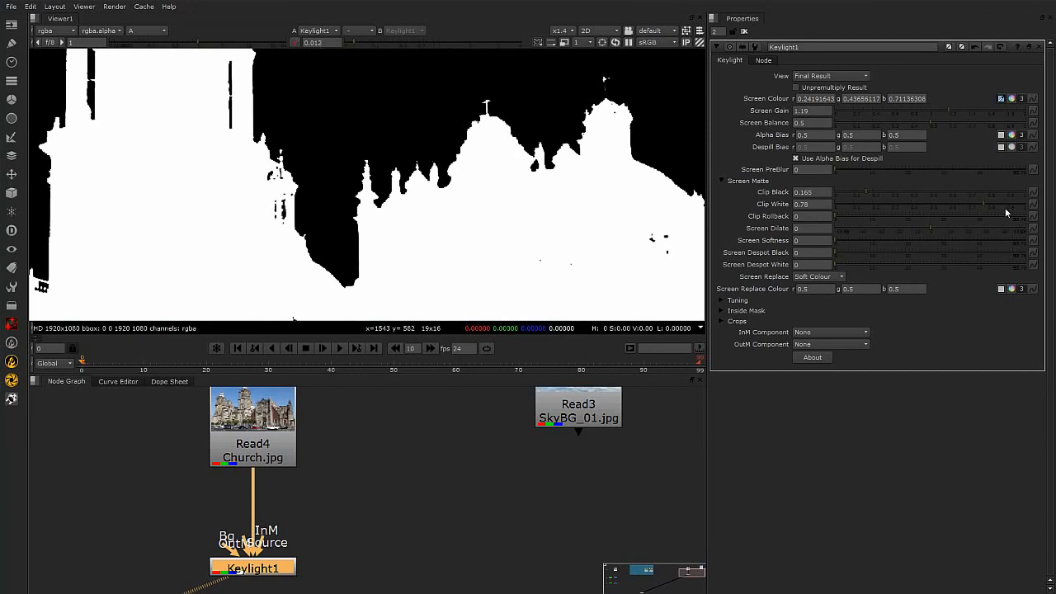
pyautogui.moveTo(985, 203)
pyautogui.mouseDown()
pyautogui.moveTo(998, 203)
pyautogui.moveTo(980, 204)
pyautogui.mouseUp()
pyautogui.scroll(-1, 424, 183)
pyautogui.scroll(1, 509, 178)
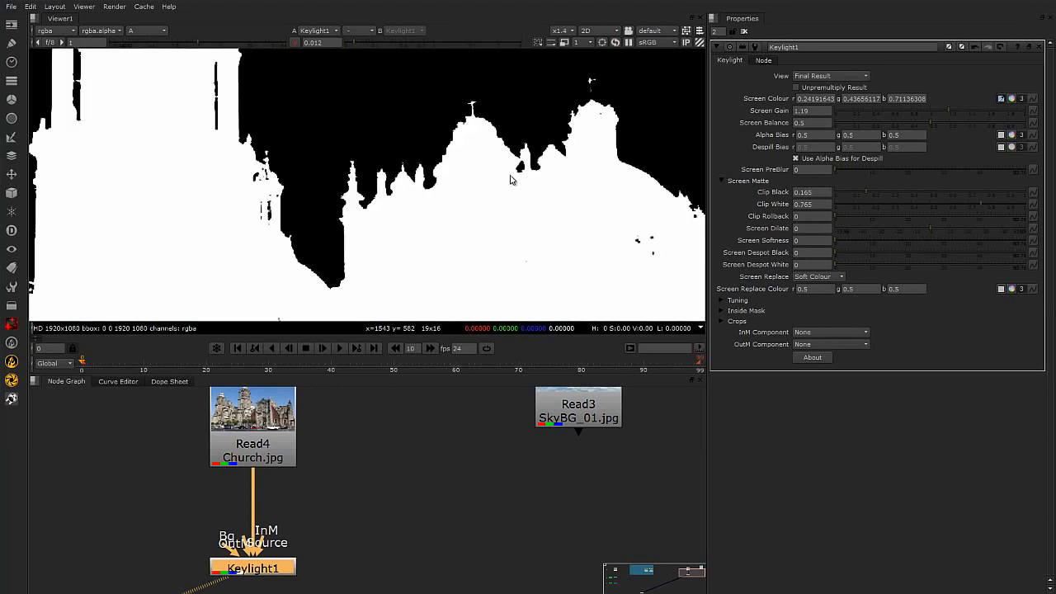
# Step: Reset the viewer gamma to 1, return to the colour view and examine the keyed edges of the church's towers and domes
pyautogui.click(296, 42)
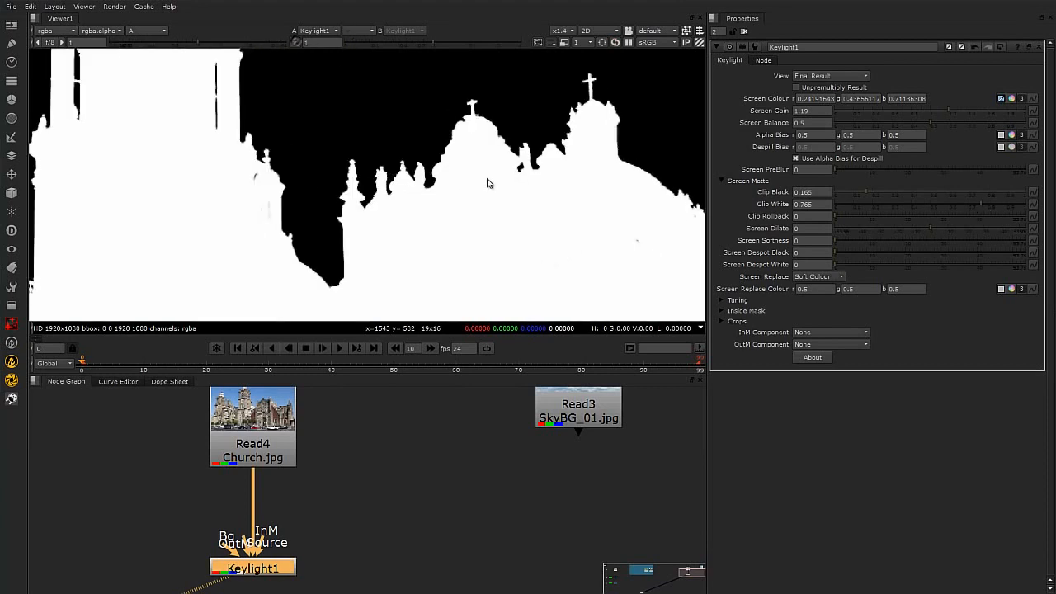
pyautogui.press('a')
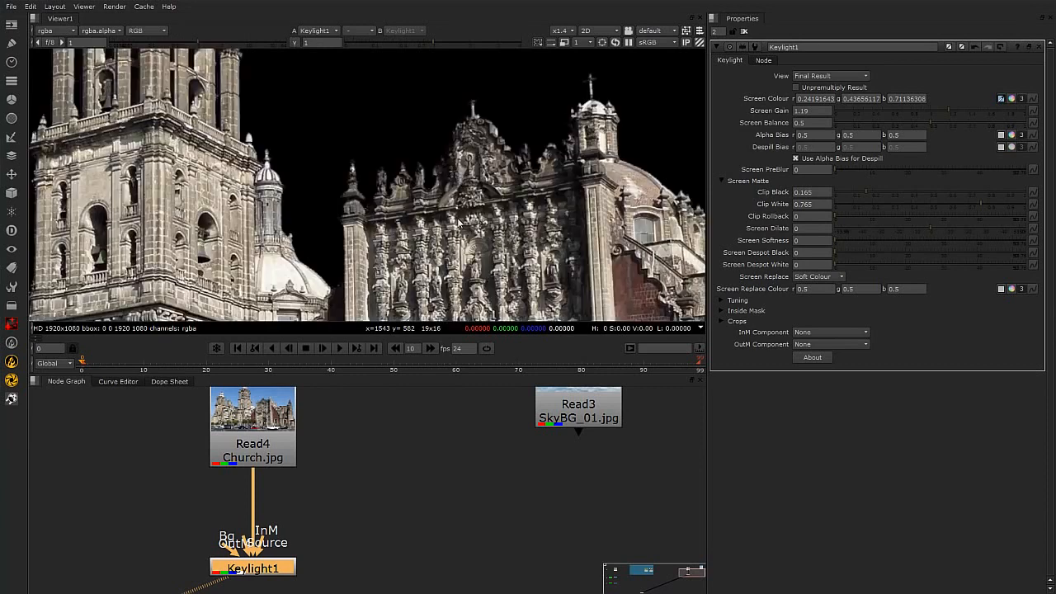
pyautogui.scroll(-5, 459, 220)
pyautogui.moveTo(319, 224); pyautogui.dragTo(455, 222, button='middle')
pyautogui.scroll(1, 338, 200)
pyautogui.scroll(-1, 467, 208)
pyautogui.moveTo(584, 237); pyautogui.dragTo(394, 184, button='middle')
pyautogui.scroll(4, 492, 212)
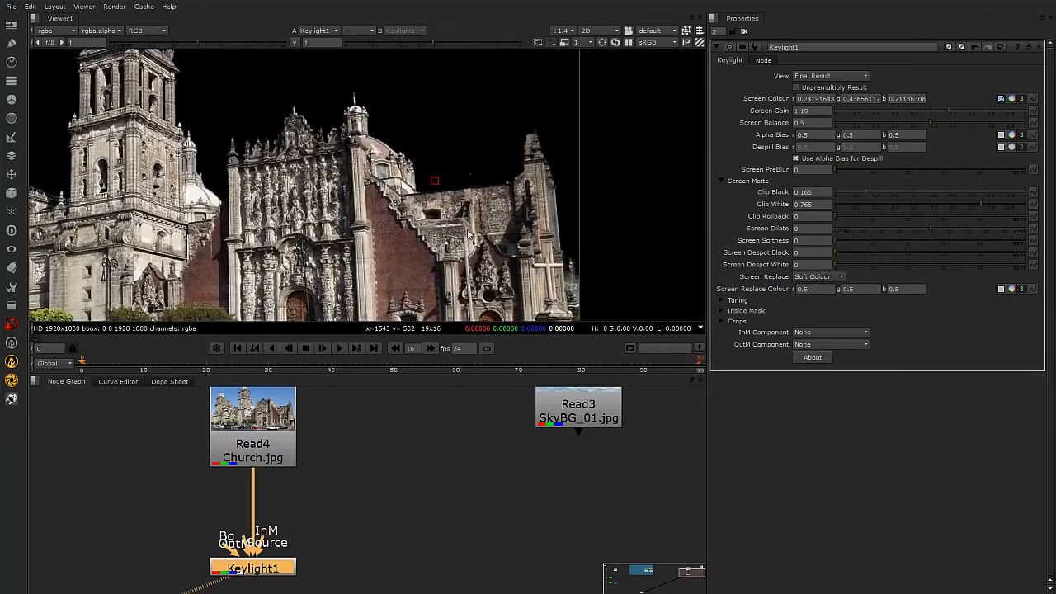
# Step: Examine the keyed image beside the stone cross for leftover sky around the antenna and trees
pyautogui.scroll(-4, 497, 227)
pyautogui.moveTo(406, 216); pyautogui.dragTo(505, 200, button='middle')
pyautogui.moveTo(568, 220); pyautogui.dragTo(353, 191, button='middle')
pyautogui.scroll(4, 493, 231)
pyautogui.scroll(4, 493, 231)
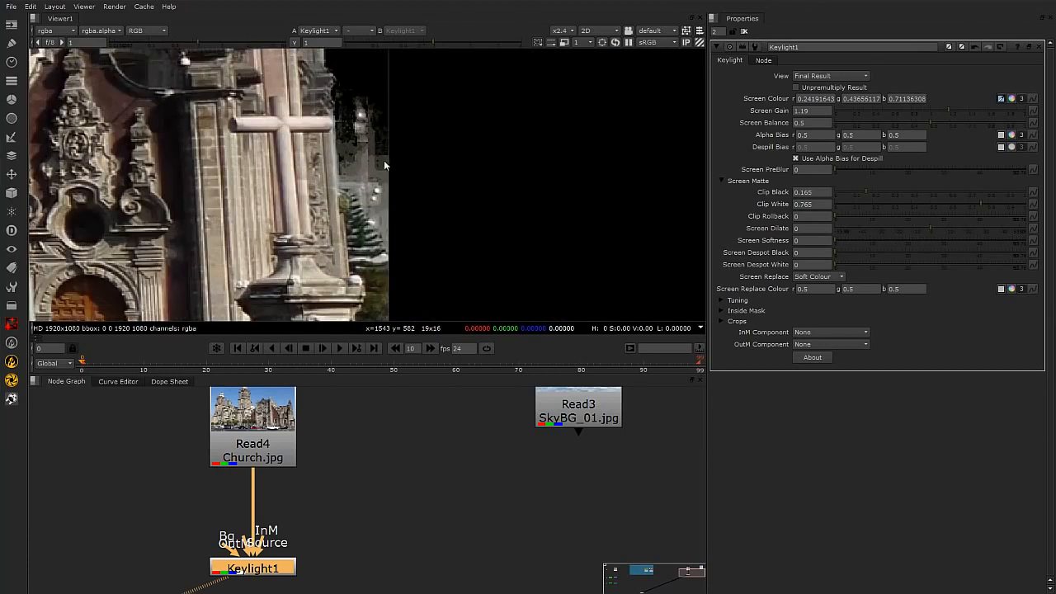
pyautogui.scroll(-7, 359, 195)
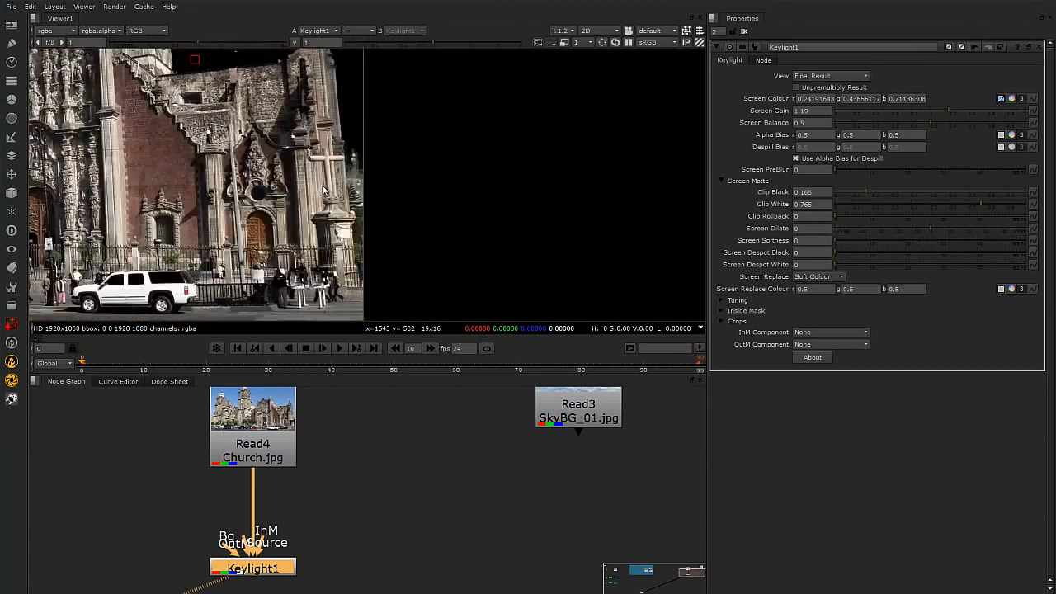
pyautogui.moveTo(359, 198); pyautogui.dragTo(290, 191, button='middle')
pyautogui.scroll(4, 548, 212)
pyautogui.scroll(-1, 532, 218)
pyautogui.scroll(-1, 448, 198)
pyautogui.moveTo(479, 203); pyautogui.dragTo(406, 210, button='middle')
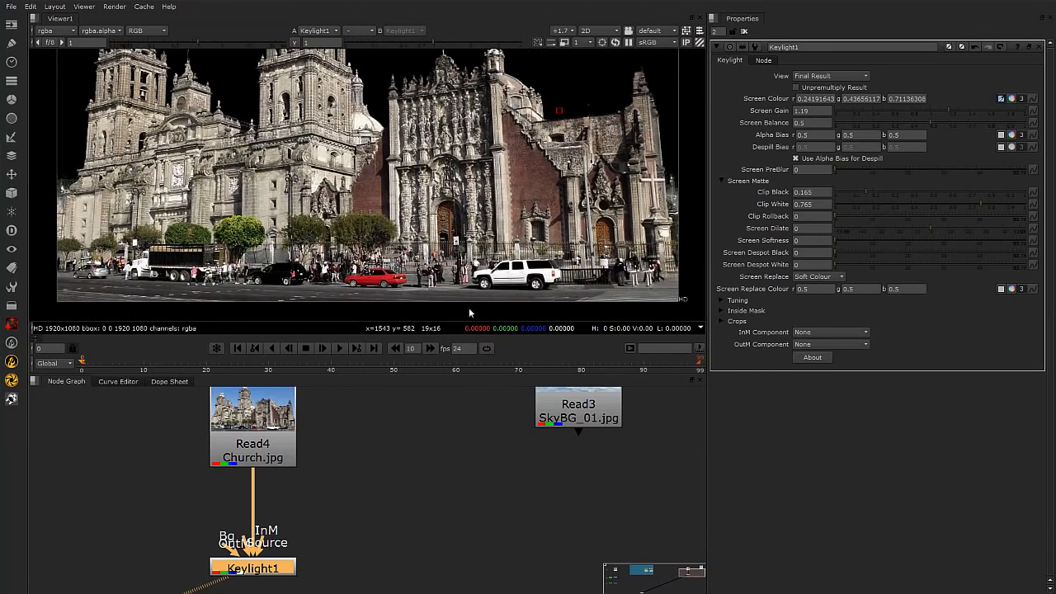
# Step: Move Keylight1 aside, add a second Keylight node fed by Read4 Church.jpg and view its output
pyautogui.moveTo(279, 569); pyautogui.dragTo(135, 552)
pyautogui.click(243, 541)
pyautogui.press('Tab')
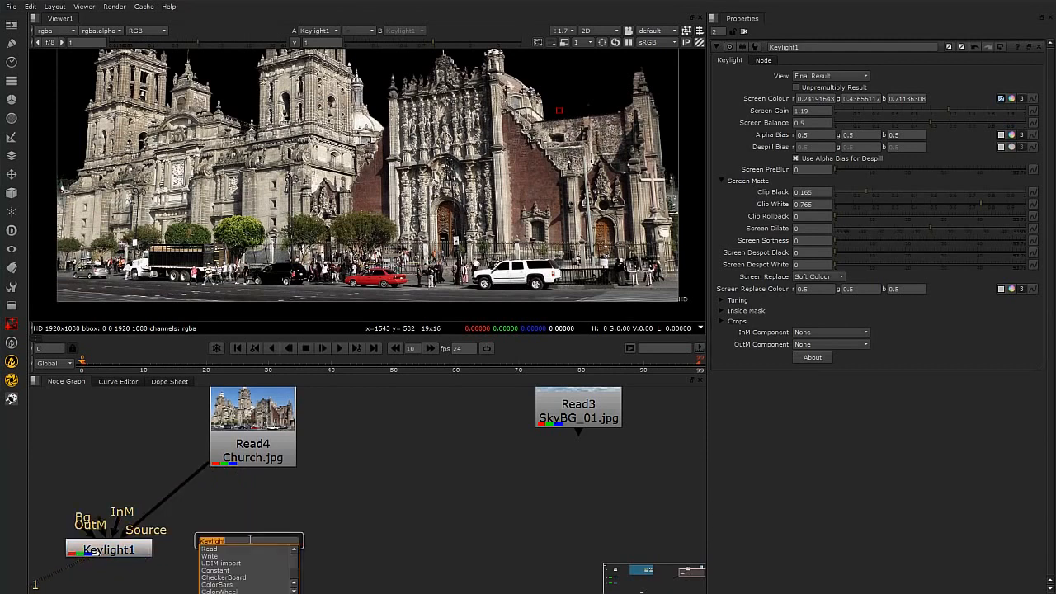
pyautogui.write('key')
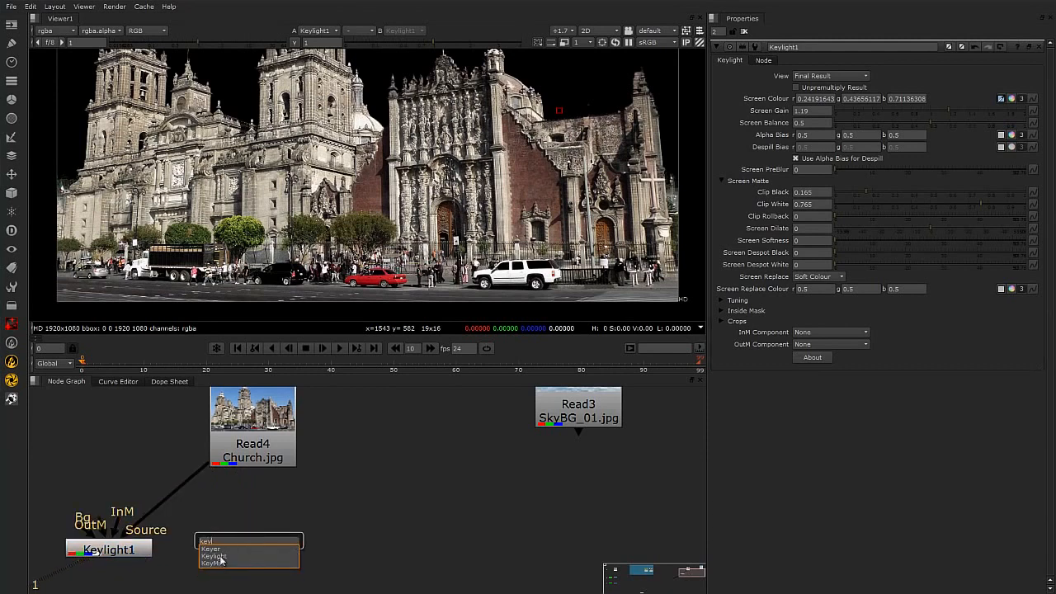
pyautogui.click(216, 557)
pyautogui.moveTo(219, 558); pyautogui.dragTo(251, 425)
pyautogui.moveTo(366, 568); pyautogui.dragTo(352, 550)
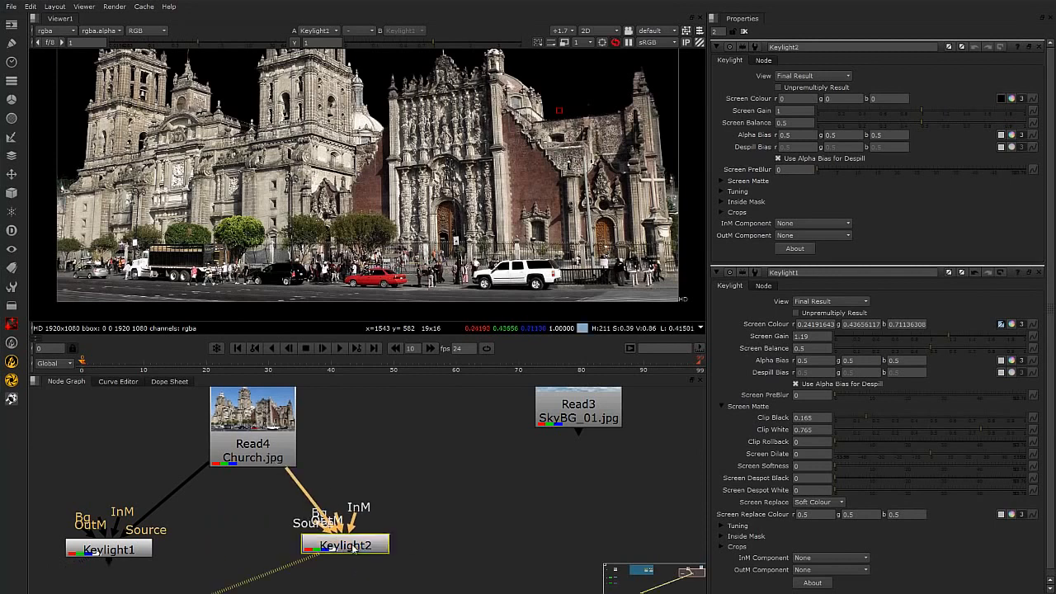
pyautogui.press('1')
pyautogui.press('a')
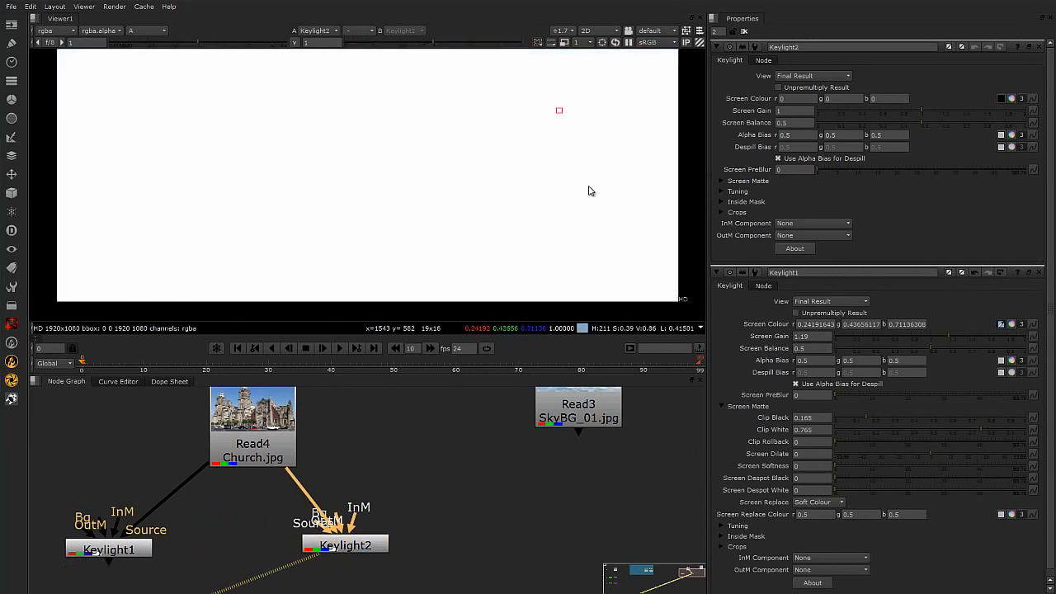
pyautogui.press('a')
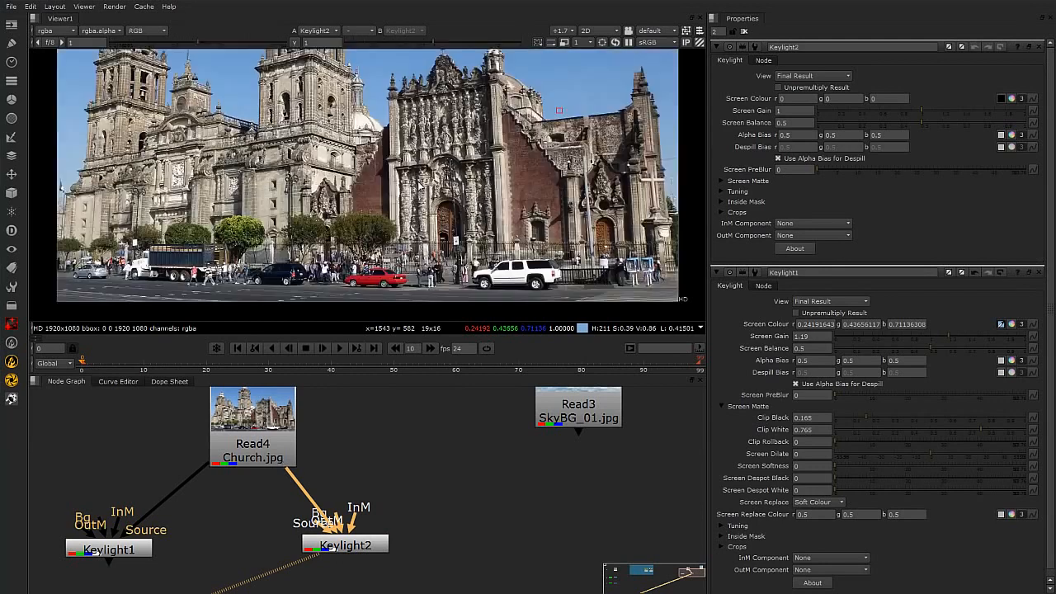
# Step: Temporarily disable Keylight2 and sample its Screen Colour from the pale sky strip beside the antenna and trees near the stone cross
pyautogui.scroll(5, 548, 189)
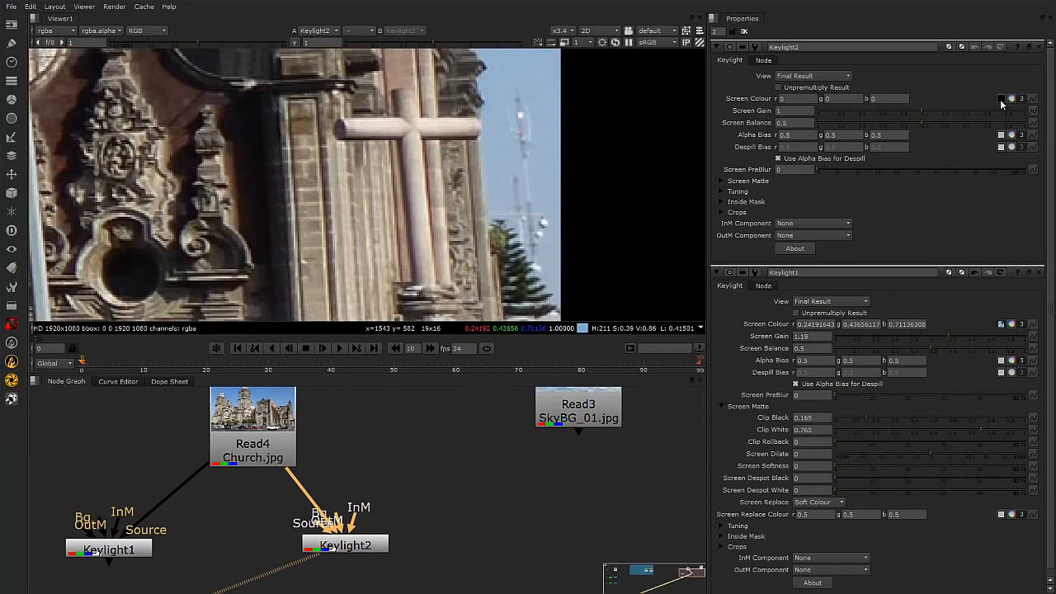
pyautogui.click(338, 544)
pyautogui.press('d')
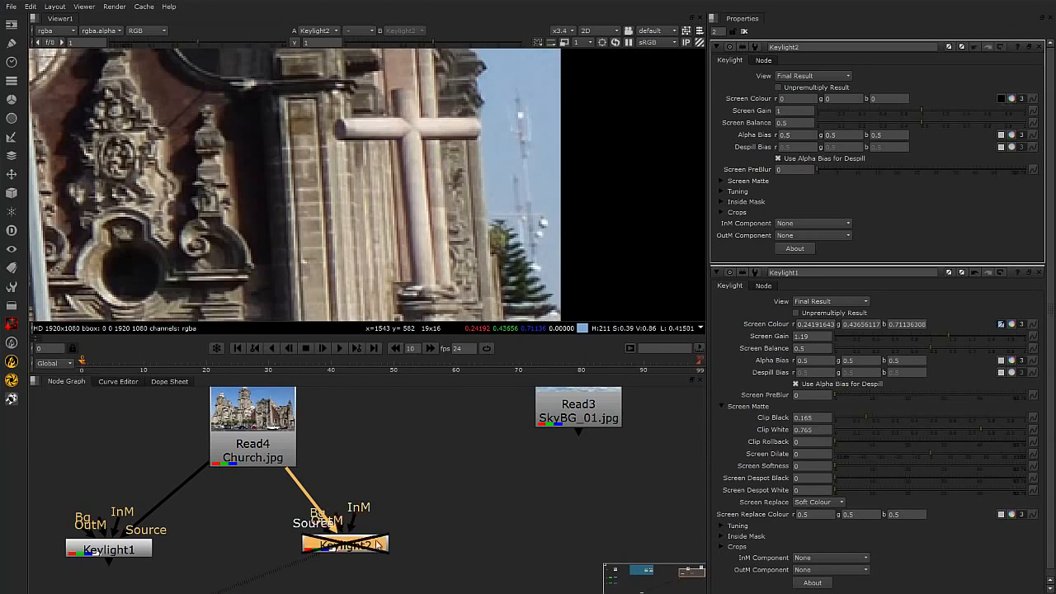
pyautogui.click(1001, 99)
pyautogui.keyDown('ctrl'); pyautogui.keyDown('shift'); pyautogui.moveTo(553, 179); pyautogui.dragTo(559, 293); pyautogui.keyUp('shift'); pyautogui.keyUp('ctrl')
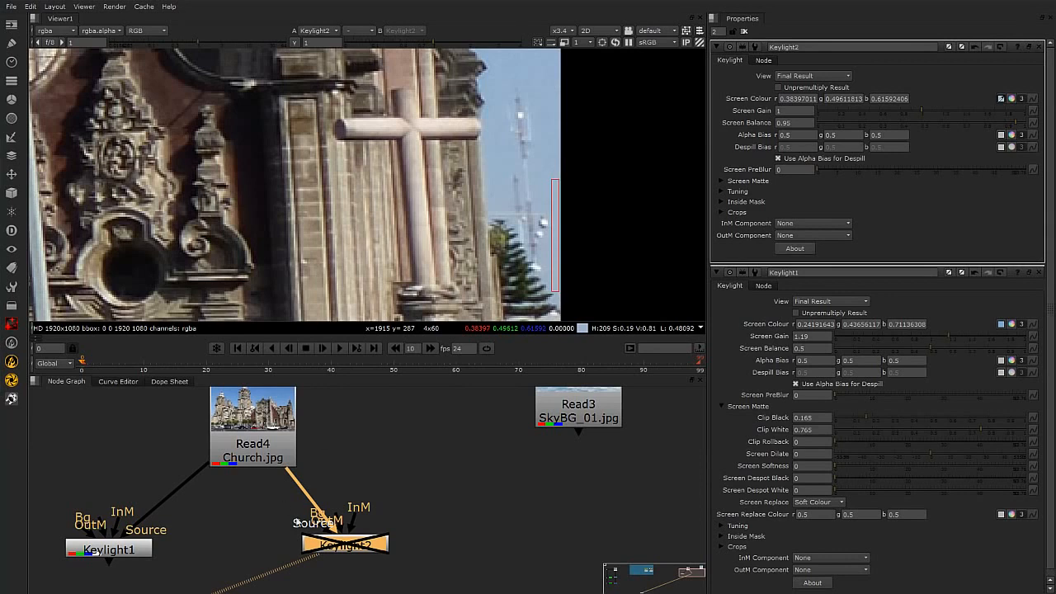
pyautogui.press('d')
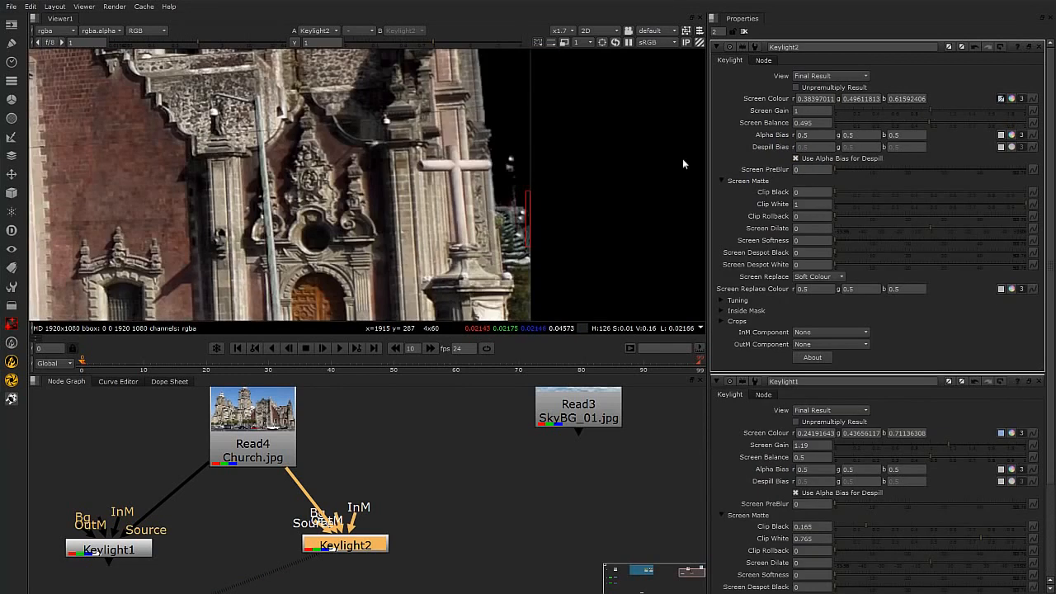
# Step: Set Keylight2's Screen Gain to 1.33, Clip White to 0.92 and Clip Black to 0.355
pyautogui.moveTo(929, 113); pyautogui.dragTo(961, 113)
pyautogui.scroll(4, 574, 245)
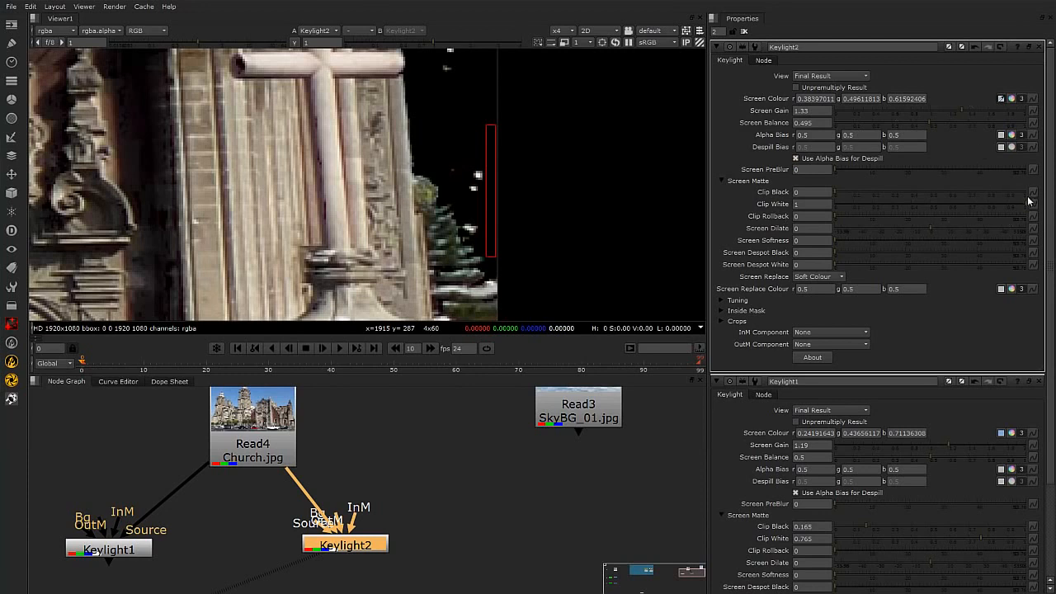
pyautogui.moveTo(1027, 206); pyautogui.dragTo(1015, 209)
pyautogui.moveTo(838, 195); pyautogui.dragTo(901, 192)
# Step: Inspect Keylight2's alpha matte near the sampled sky strip and lower its Clip White to 0.65
pyautogui.scroll(-5, 157, 268)
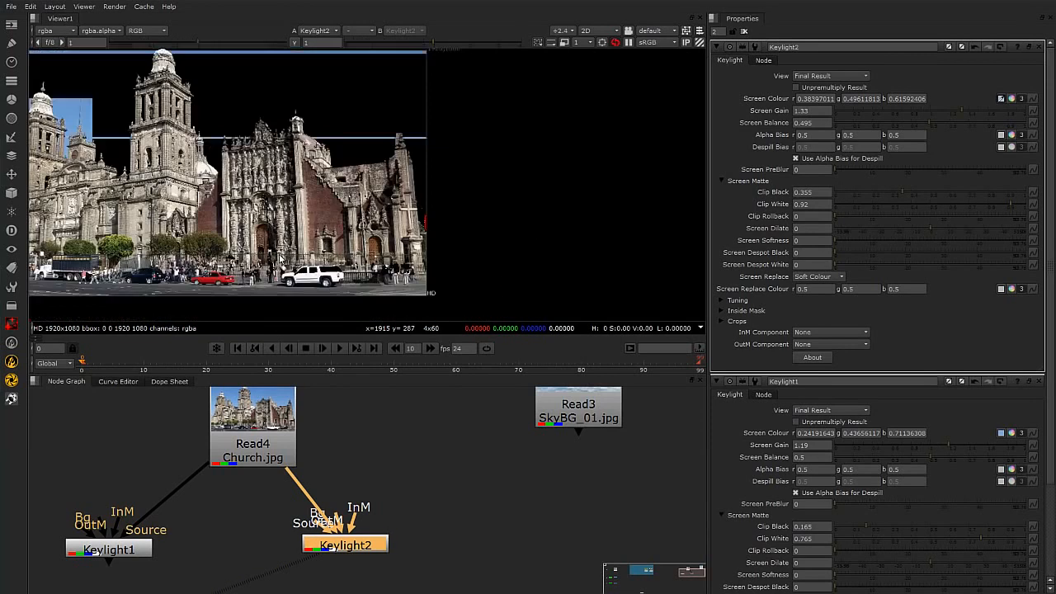
pyautogui.scroll(6, 99, 239)
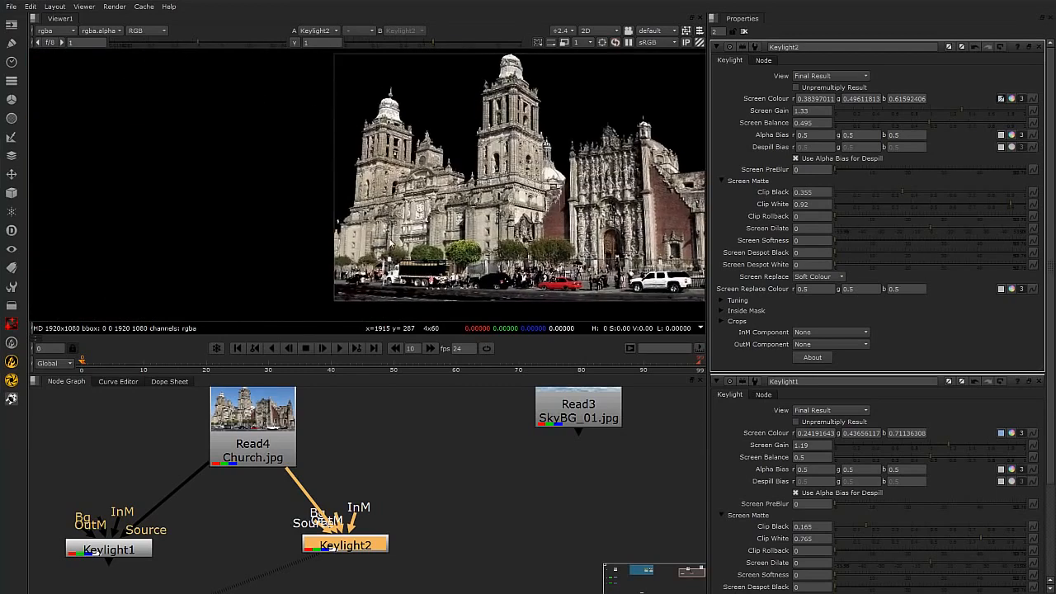
pyautogui.scroll(-4, 400, 236)
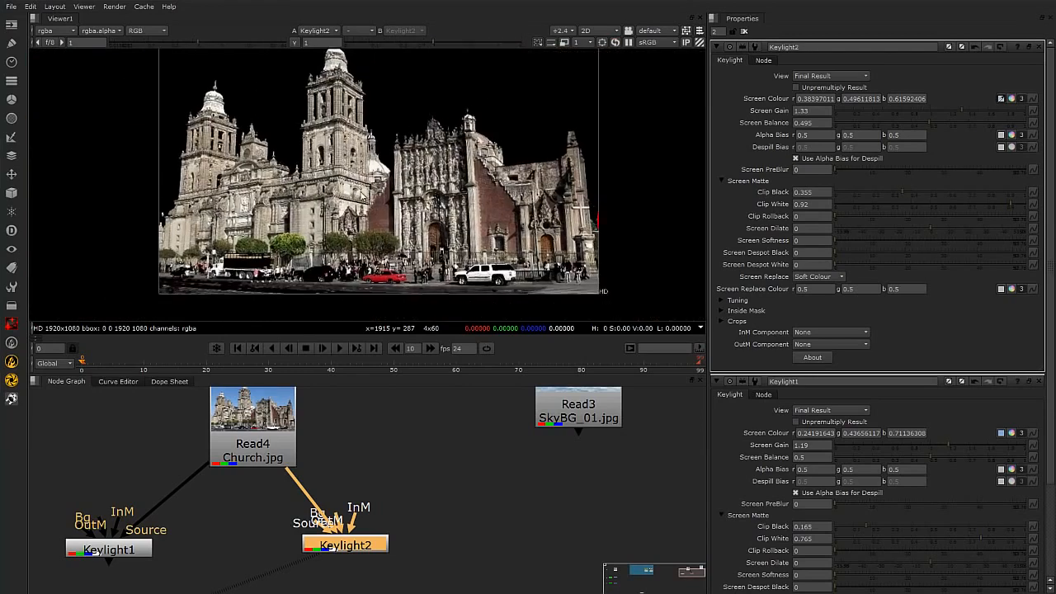
pyautogui.press('a')
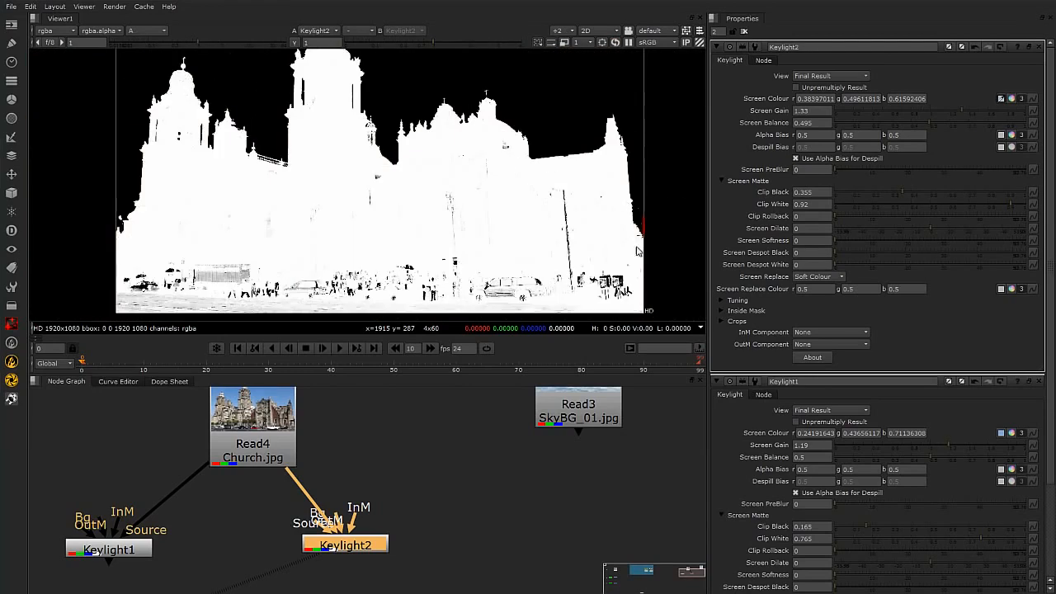
pyautogui.scroll(1, 635, 247)
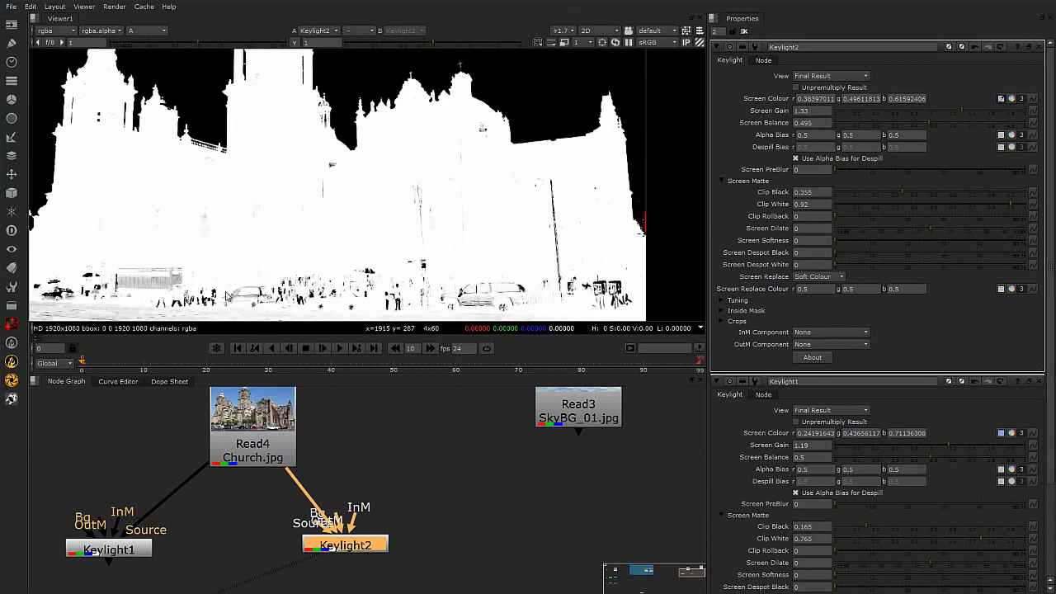
pyautogui.moveTo(615, 198); pyautogui.dragTo(520, 185, button='middle')
pyautogui.scroll(3, 536, 183)
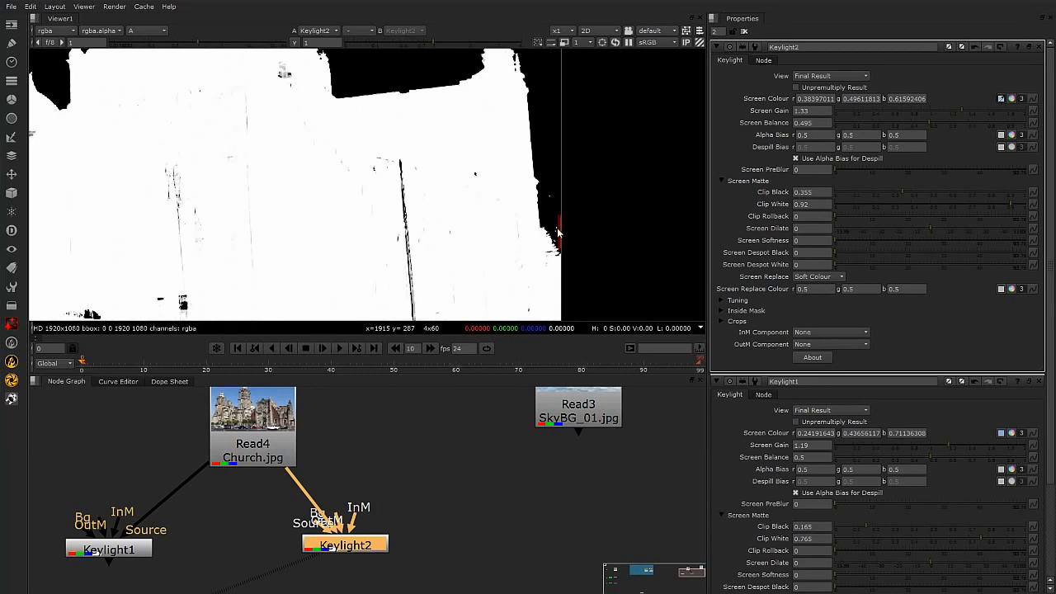
pyautogui.moveTo(1009, 204); pyautogui.dragTo(961, 213)
pyautogui.scroll(-2, 498, 224)
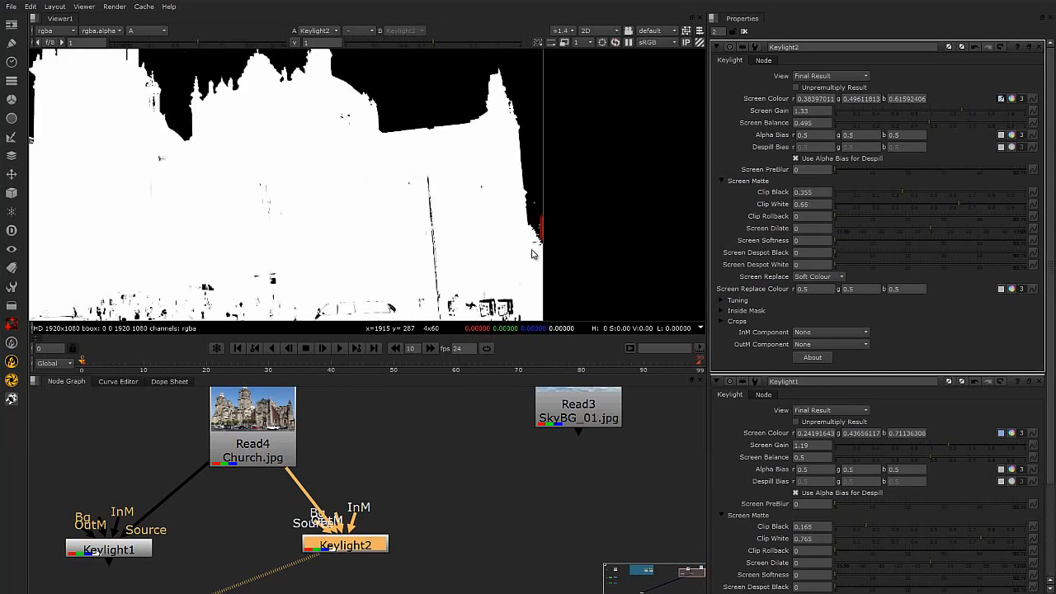
# Step: Switch the viewer back to Keylight1 and examine its full alpha matte for comparison with Keylight2
pyautogui.click(474, 548)
pyautogui.scroll(2, 450, 489)
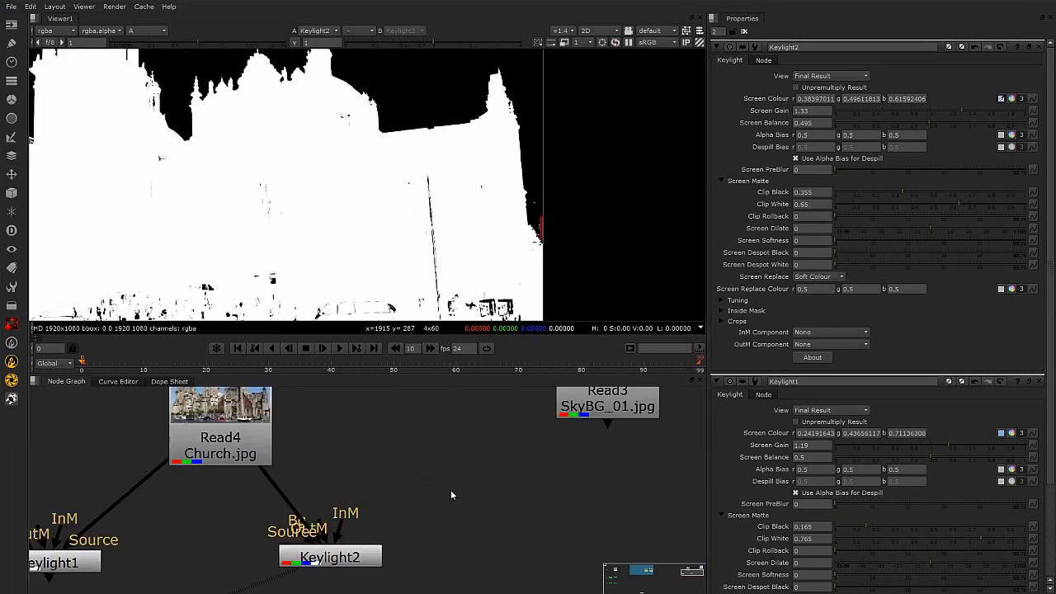
pyautogui.scroll(-3, 431, 449)
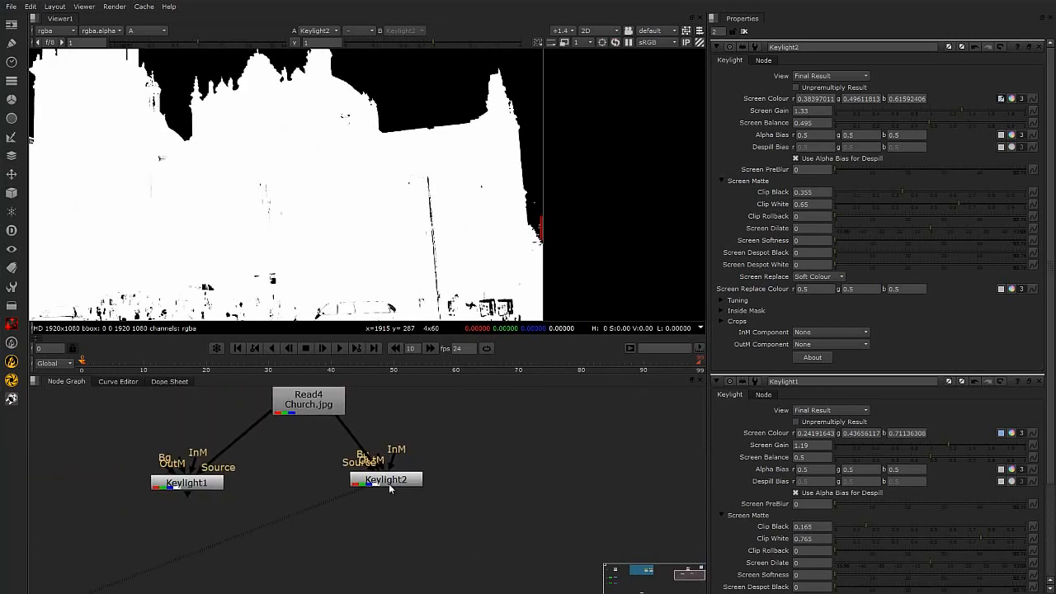
pyautogui.click(394, 482)
pyautogui.click(189, 483)
pyautogui.click(395, 483)
pyautogui.click(175, 484)
pyautogui.press('1')
pyautogui.scroll(-4, 367, 230)
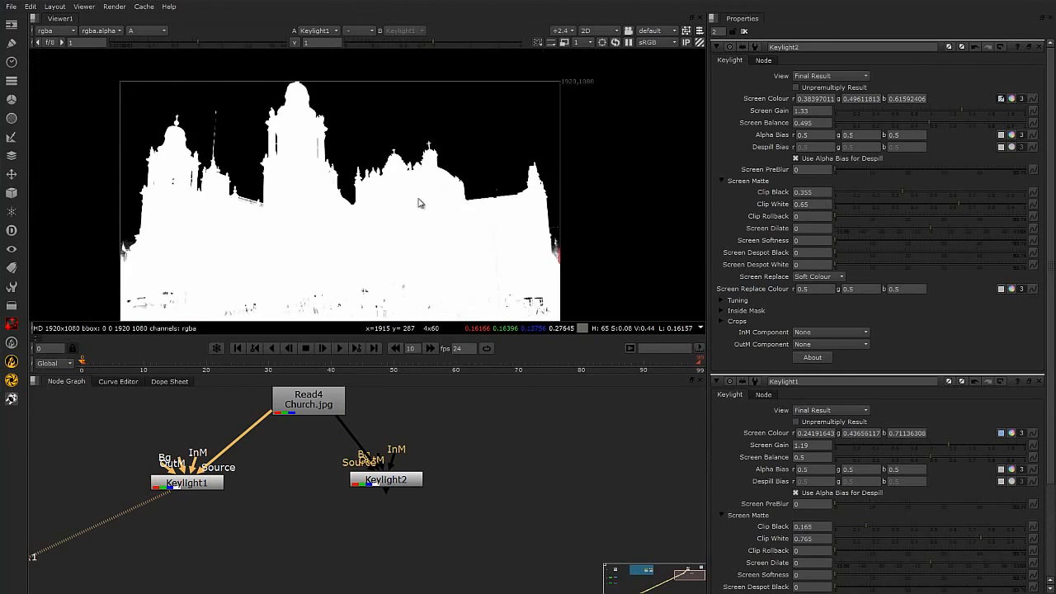
# Step: View Keylight2's matte, add a Keymix node and connect its B input to Keylight1 and its A input to Keylight2
pyautogui.click(409, 480)
pyautogui.press('1')
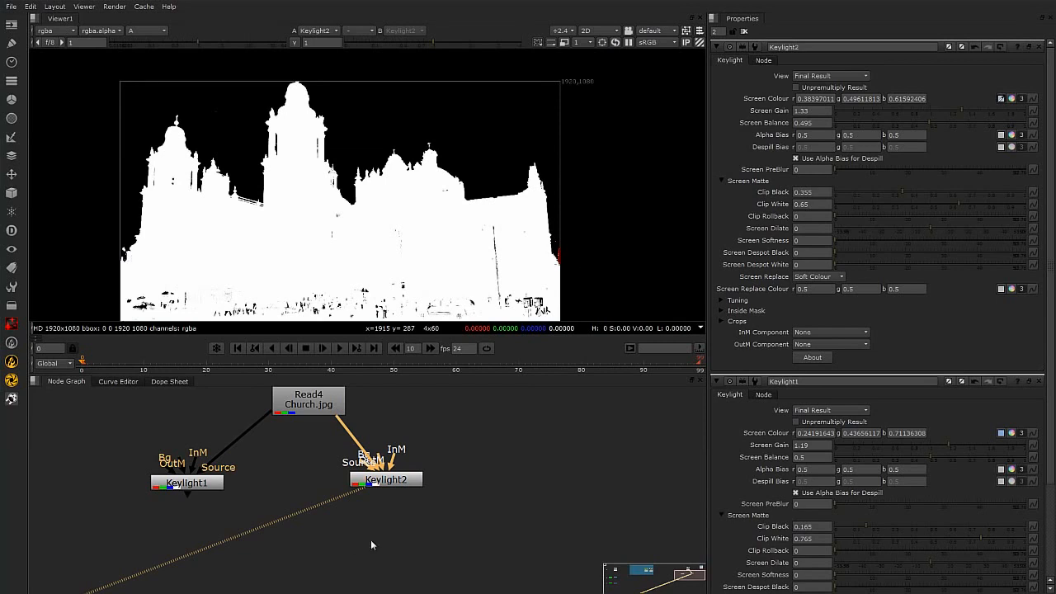
pyautogui.click(300, 555)
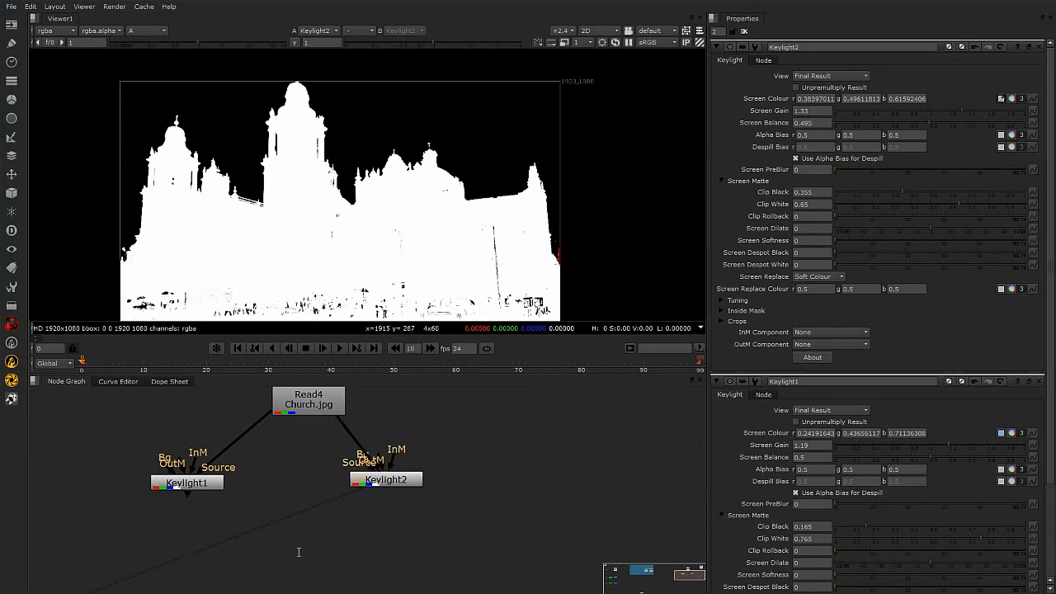
pyautogui.press('Tab')
pyautogui.write('keymix')
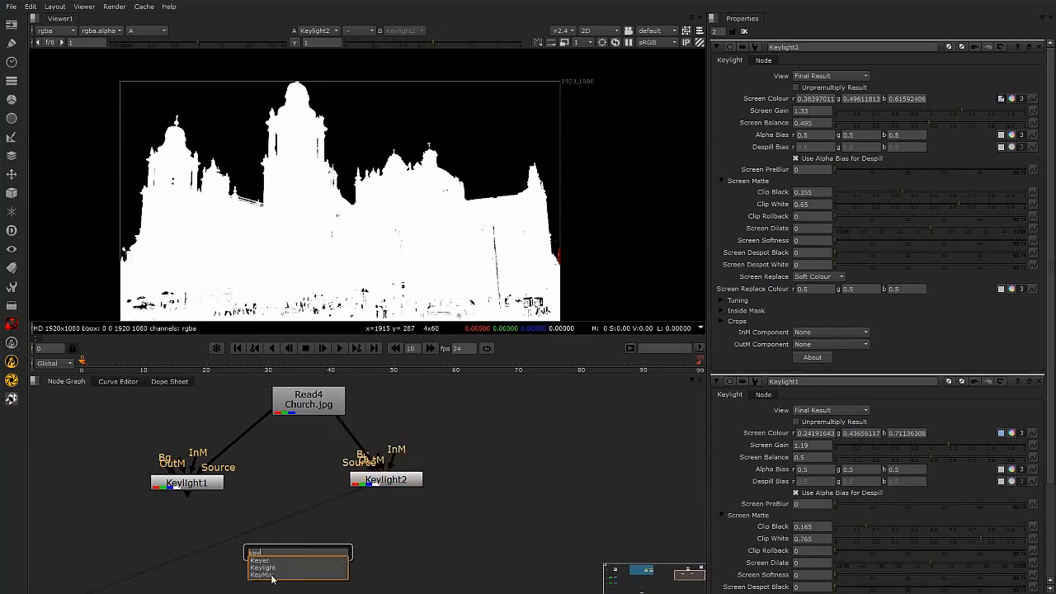
pyautogui.press('Return')
pyautogui.moveTo(298, 564); pyautogui.dragTo(188, 481)
pyautogui.moveTo(295, 535); pyautogui.dragTo(404, 490)
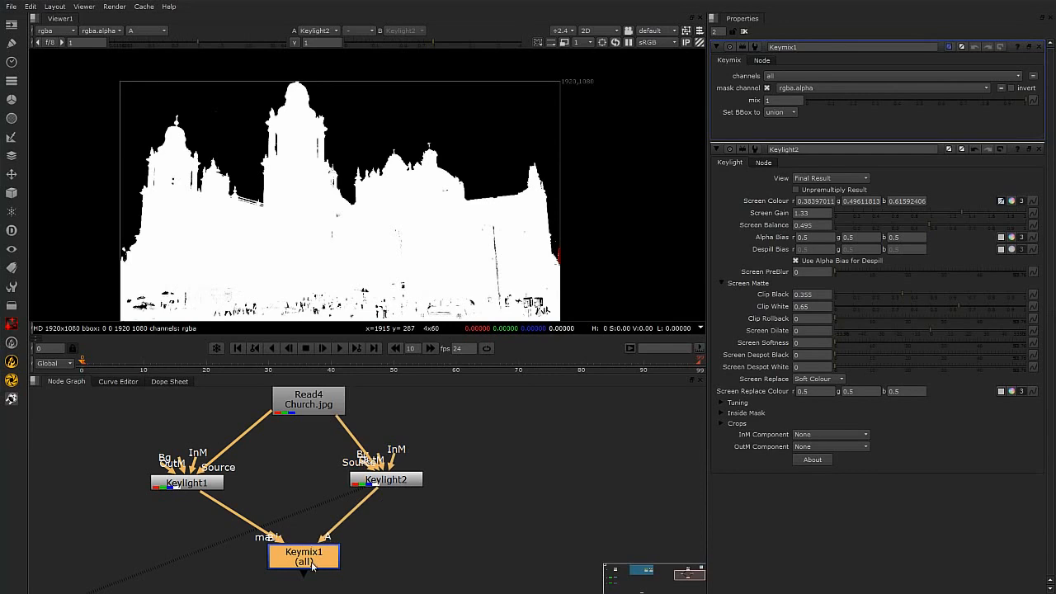
# Step: Swap the Keylight nodes' places above Keymix1 so that Keylight2 is on the left and Keylight1 on the right
pyautogui.moveTo(312, 563); pyautogui.dragTo(302, 570)
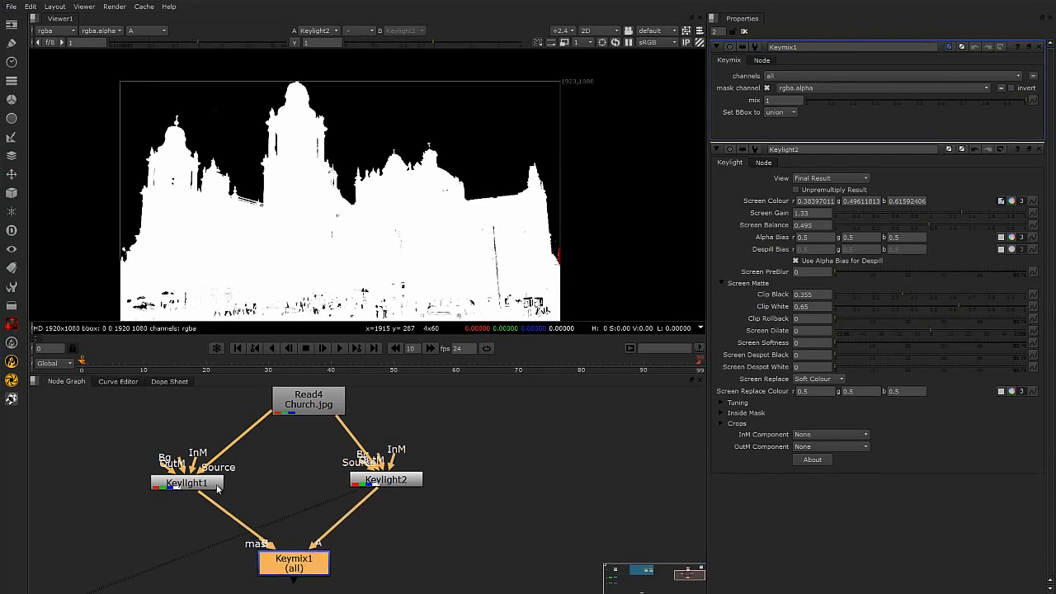
pyautogui.moveTo(216, 487); pyautogui.dragTo(521, 462)
pyautogui.moveTo(416, 485); pyautogui.dragTo(230, 487)
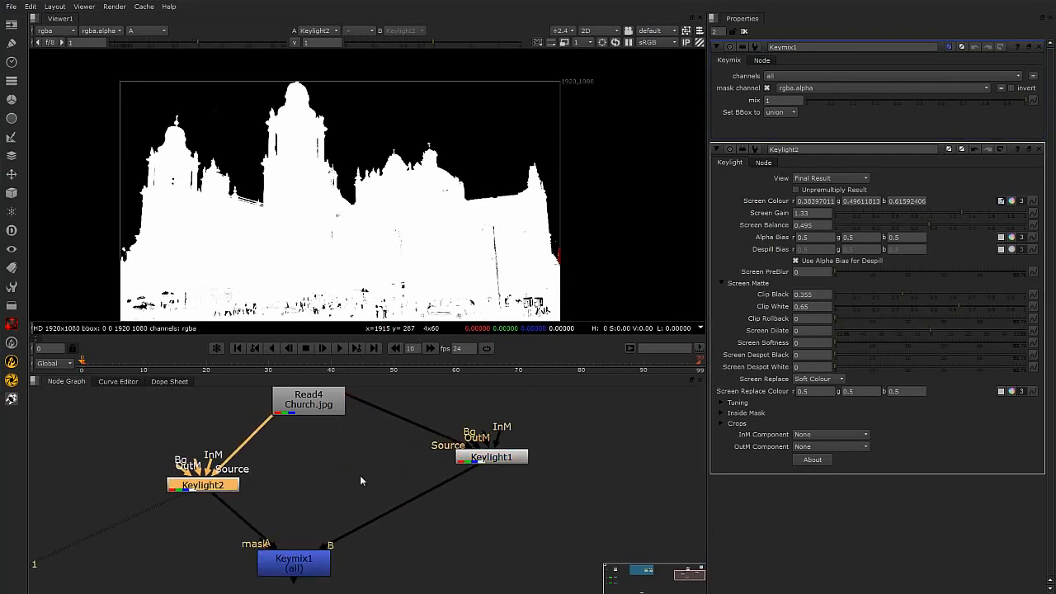
pyautogui.moveTo(516, 460); pyautogui.dragTo(367, 494)
pyautogui.moveTo(233, 487); pyautogui.dragTo(241, 494)
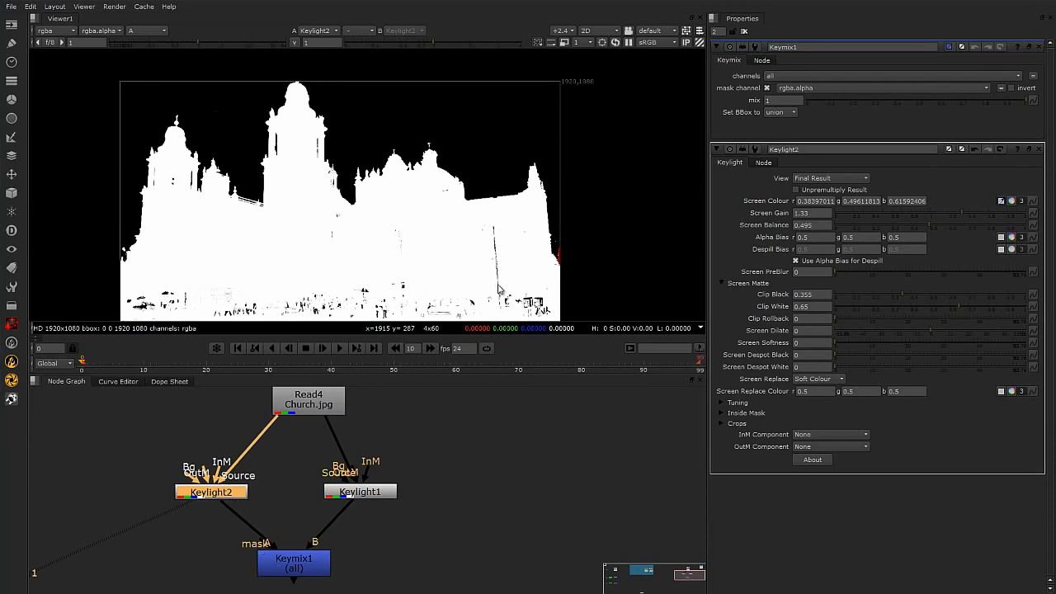
# Step: Check Keylight2's matte around the church's lower part and add an unconnected Roto node beside Keymix1
pyautogui.scroll(2, 430, 235)
pyautogui.moveTo(533, 257); pyautogui.dragTo(538, 197, button='middle')
pyautogui.scroll(-1, 539, 206)
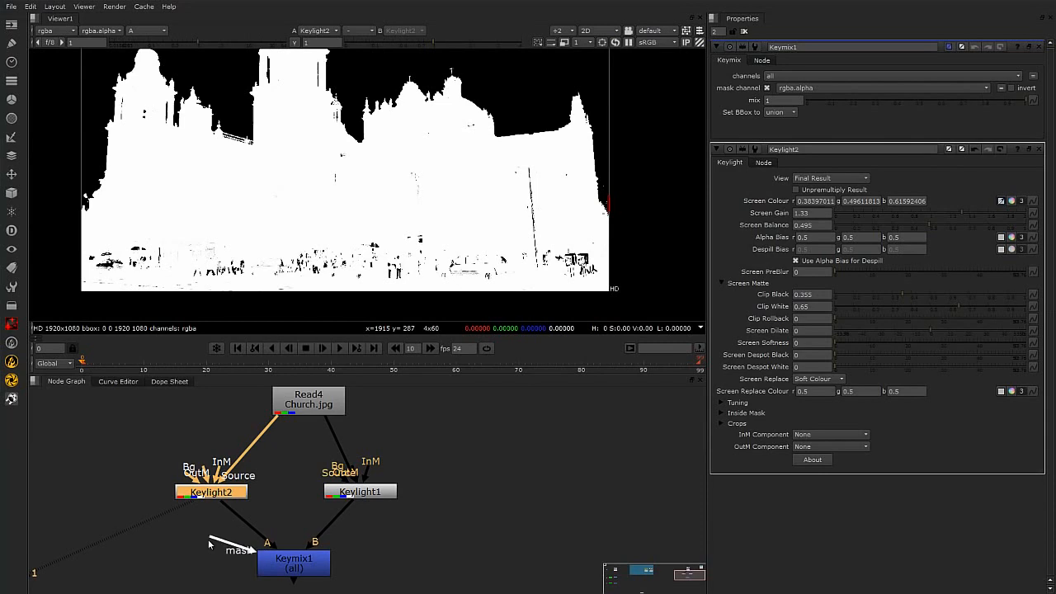
pyautogui.click(299, 574)
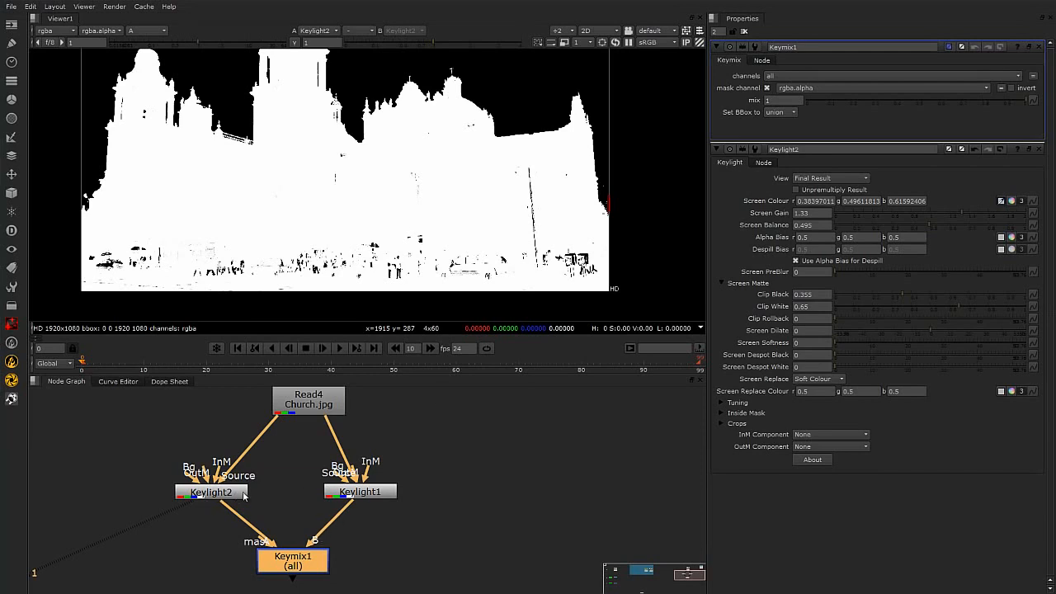
pyautogui.click(365, 537)
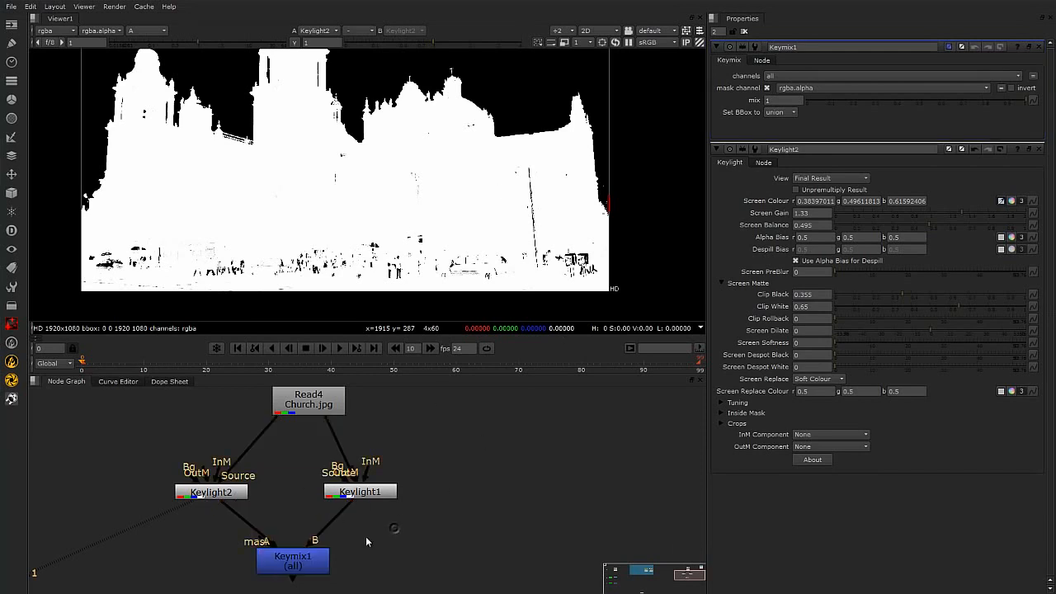
pyautogui.click(288, 566)
pyautogui.click(421, 553)
pyautogui.press('Tab')
pyautogui.write('rot')
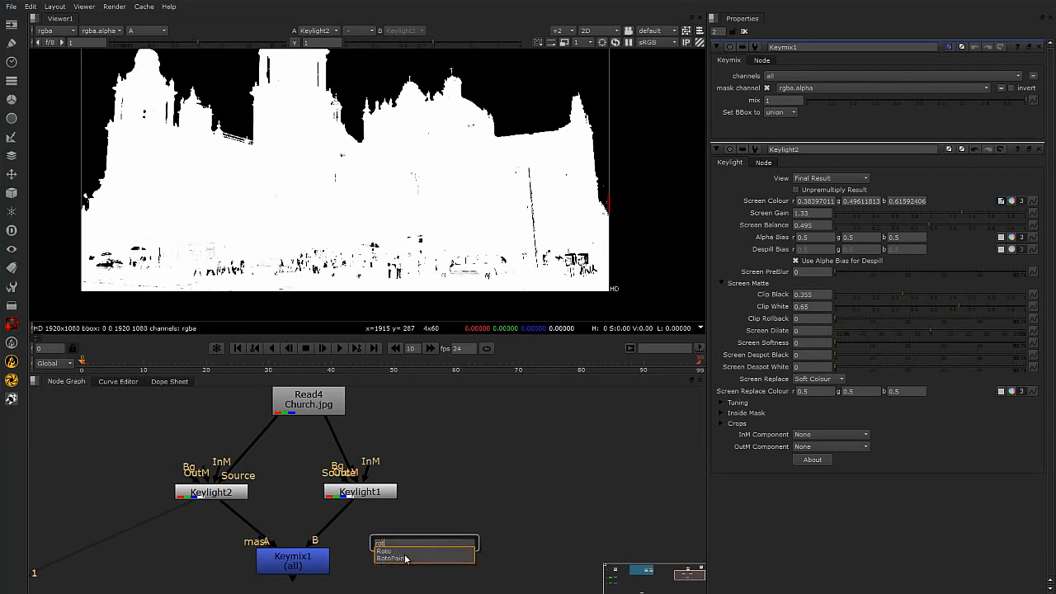
pyautogui.press('Return')
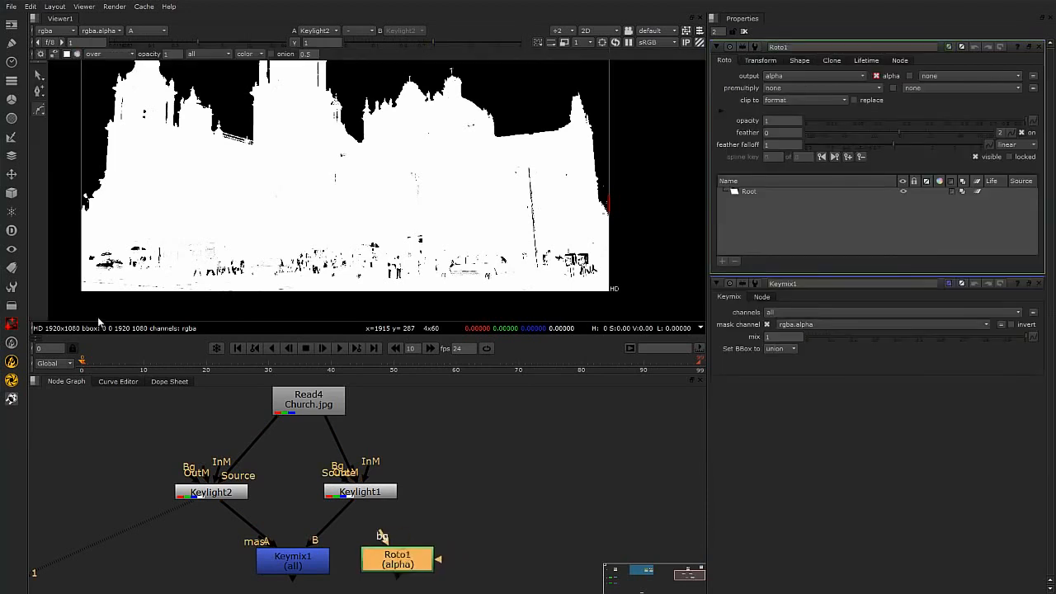
# Step: Draw a rectangle roto shape over the sky gap at the image's right edge and feather its four corners outward
pyautogui.moveTo(41, 111); pyautogui.dragTo(78, 156)
pyautogui.scroll(2, 608, 190)
pyautogui.moveTo(588, 159); pyautogui.dragTo(651, 273)
pyautogui.keyDown('ctrl'); pyautogui.moveTo(650, 158); pyautogui.dragTo(672, 140); pyautogui.keyUp('ctrl')
pyautogui.keyDown('ctrl'); pyautogui.moveTo(587, 159); pyautogui.dragTo(566, 137); pyautogui.keyUp('ctrl')
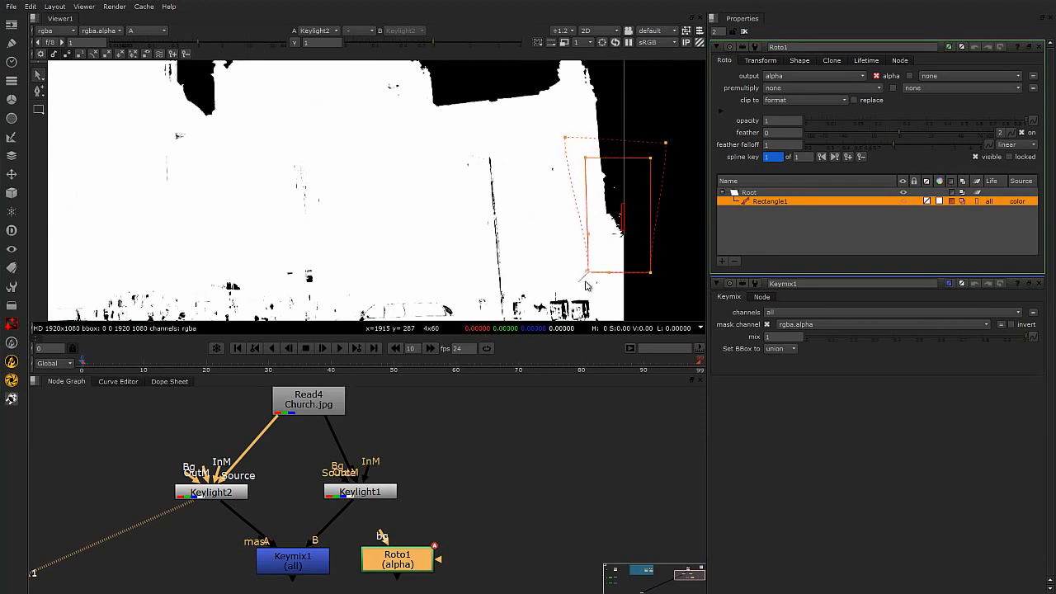
pyautogui.keyDown('ctrl'); pyautogui.moveTo(578, 287); pyautogui.dragTo(572, 292); pyautogui.keyUp('ctrl')
pyautogui.keyDown('ctrl'); pyautogui.moveTo(655, 278); pyautogui.dragTo(670, 296); pyautogui.keyUp('ctrl')
pyautogui.scroll(-4, 685, 240)
pyautogui.scroll(3, 594, 231)
# Step: Draw a second rectangle roto shape over the sky gap at the image's left edge and feather its four corners outward
pyautogui.click(518, 425)
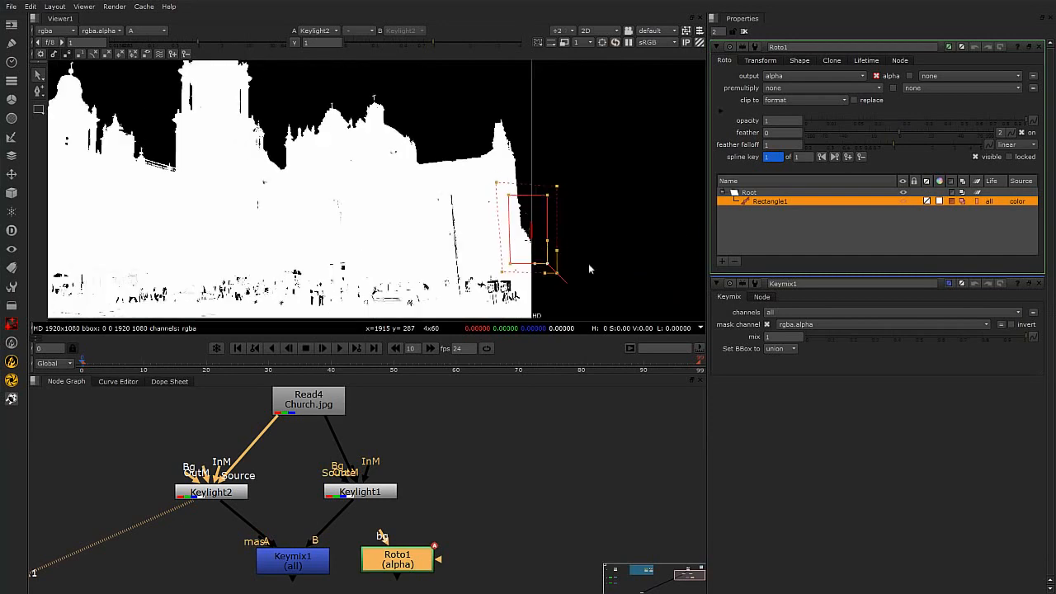
pyautogui.moveTo(344, 200); pyautogui.dragTo(503, 181, button='middle')
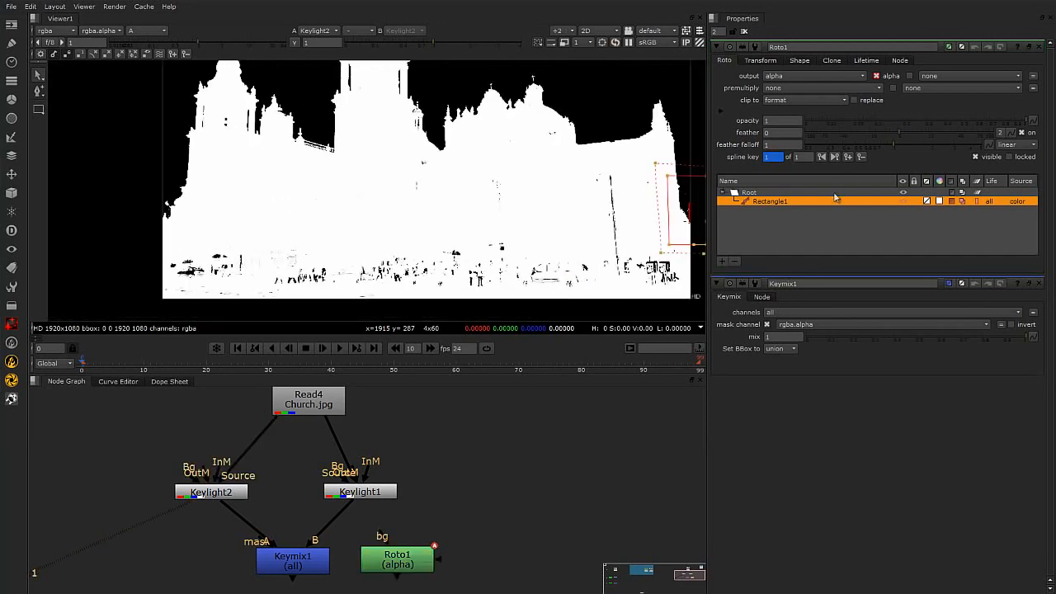
pyautogui.click(806, 214)
pyautogui.click(38, 109)
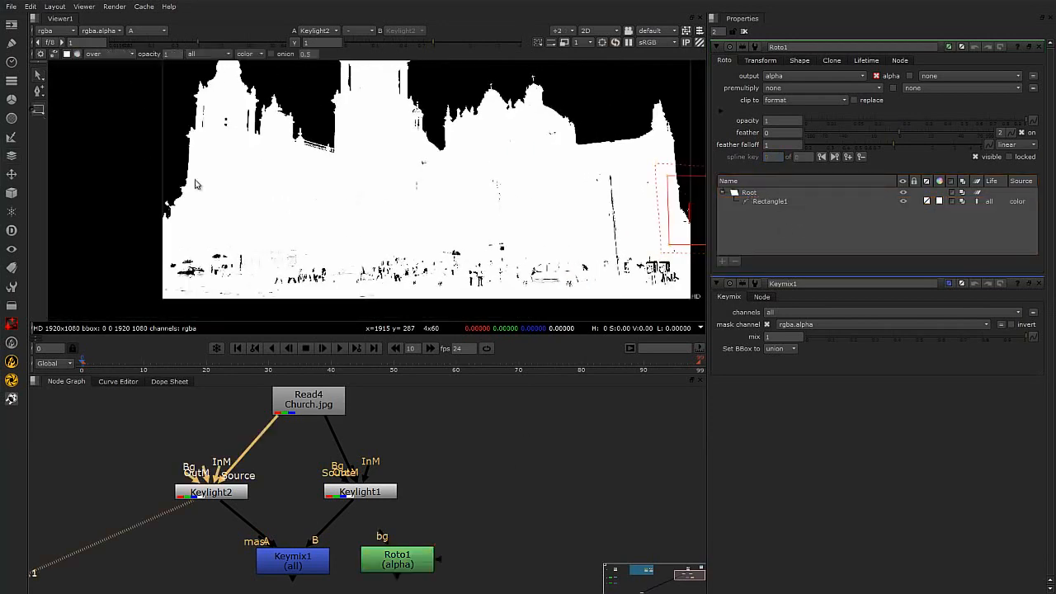
pyautogui.moveTo(142, 155); pyautogui.dragTo(204, 238)
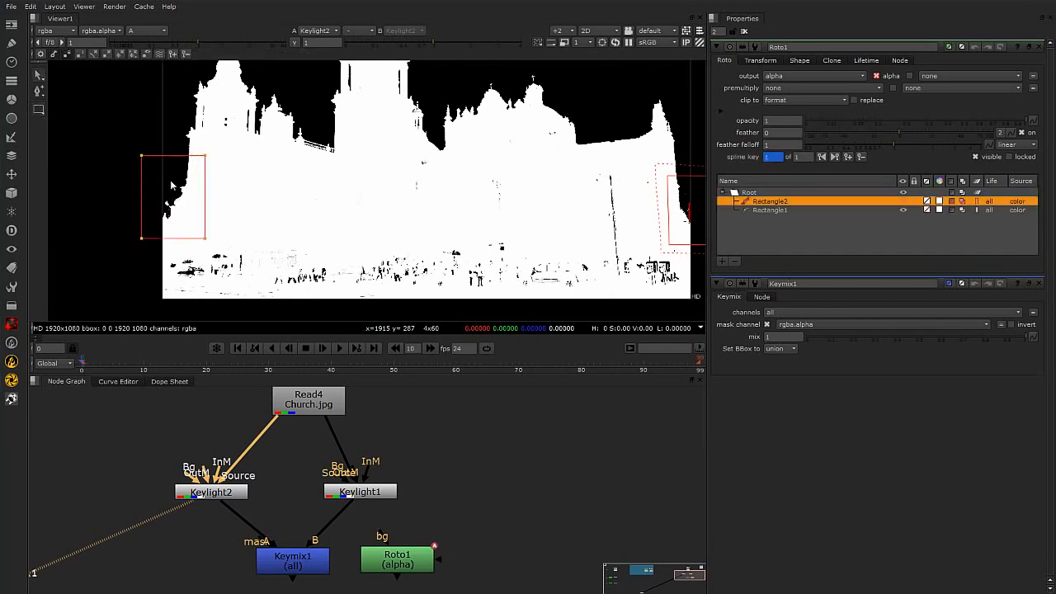
pyautogui.click(141, 156)
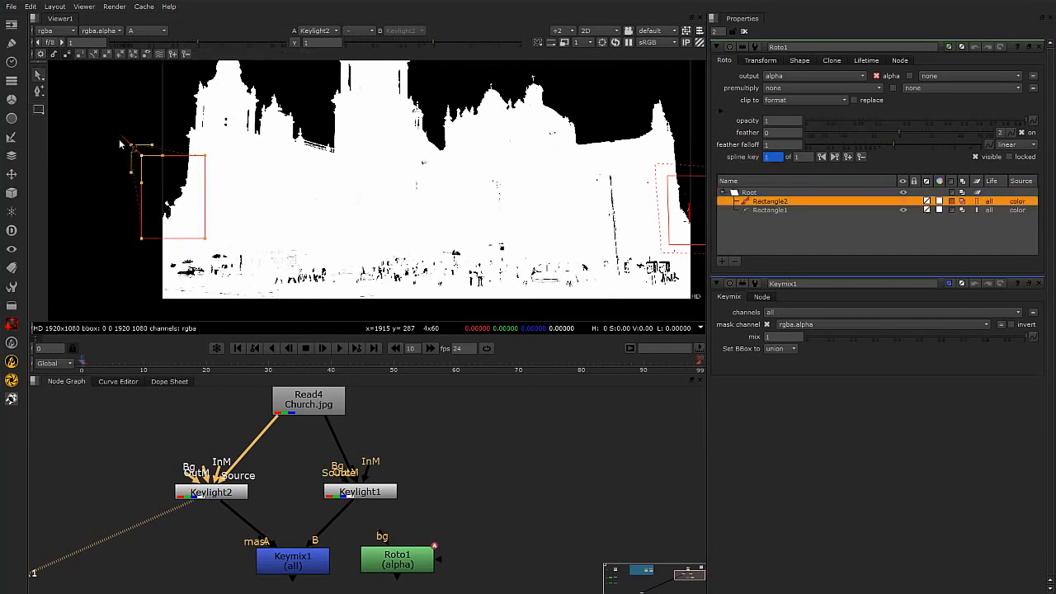
pyautogui.click(206, 156)
pyautogui.moveTo(215, 146); pyautogui.dragTo(227, 137)
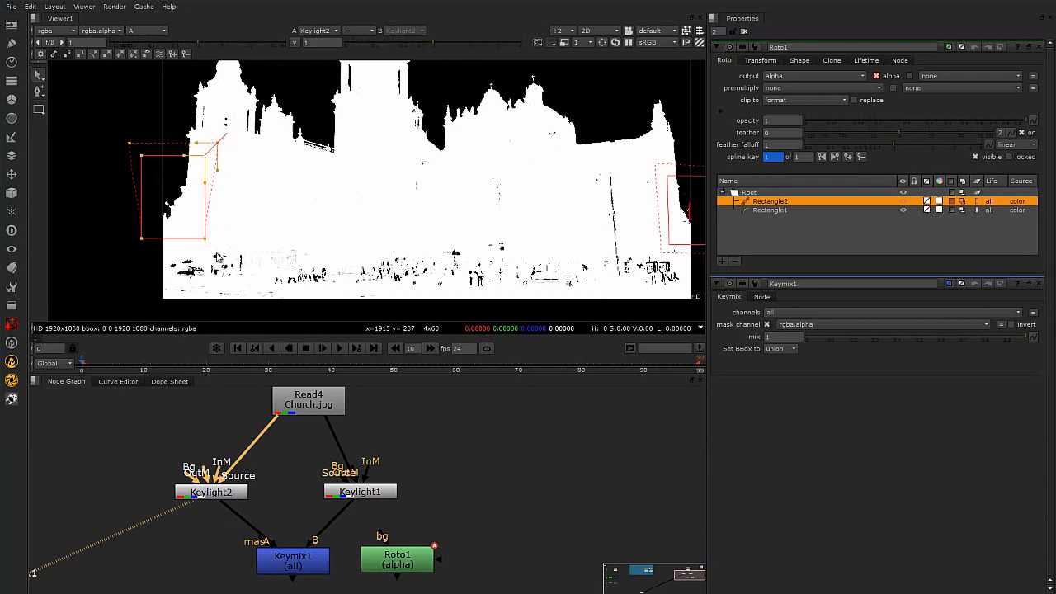
pyautogui.click(205, 239)
pyautogui.moveTo(213, 246); pyautogui.dragTo(220, 253)
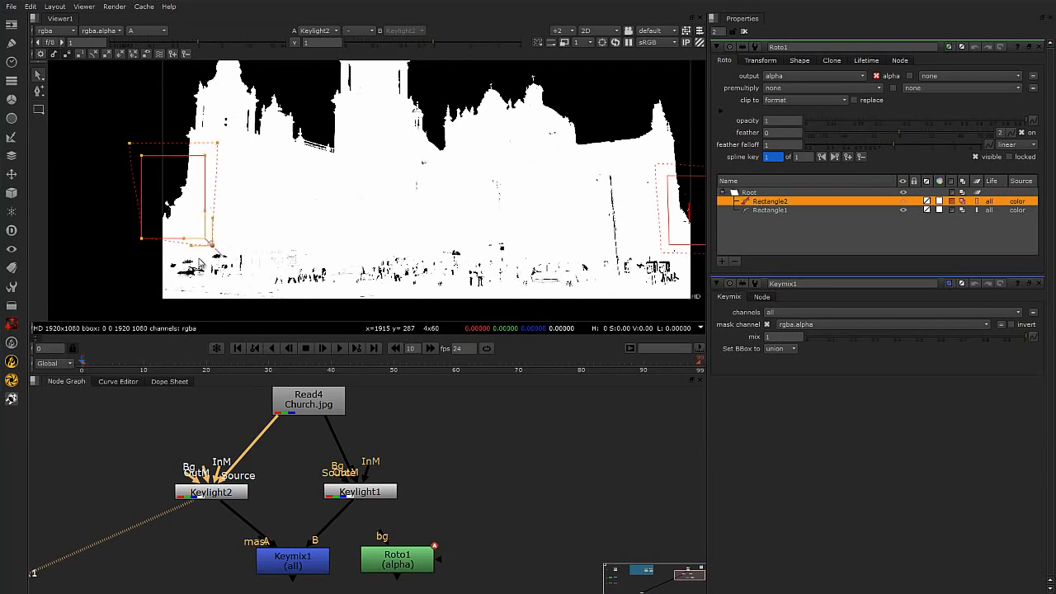
pyautogui.click(142, 233)
pyautogui.moveTo(143, 240); pyautogui.dragTo(124, 261)
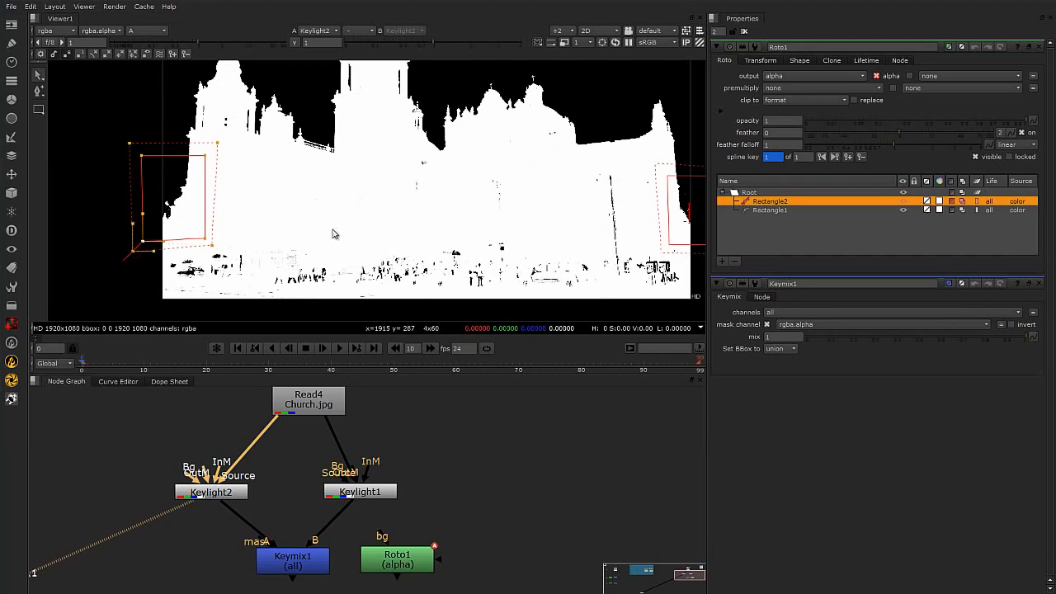
# Step: Connect Keymix1's mask input to Roto1 and place Roto1 beside it
pyautogui.scroll(-2, 334, 212)
pyautogui.scroll(2, 392, 238)
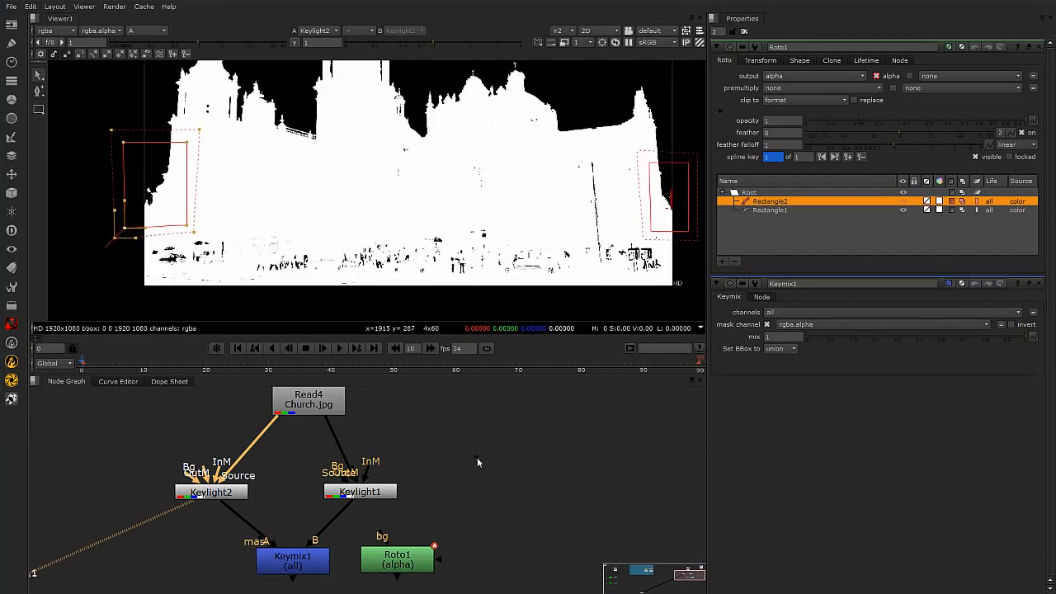
pyautogui.moveTo(265, 548); pyautogui.dragTo(419, 555)
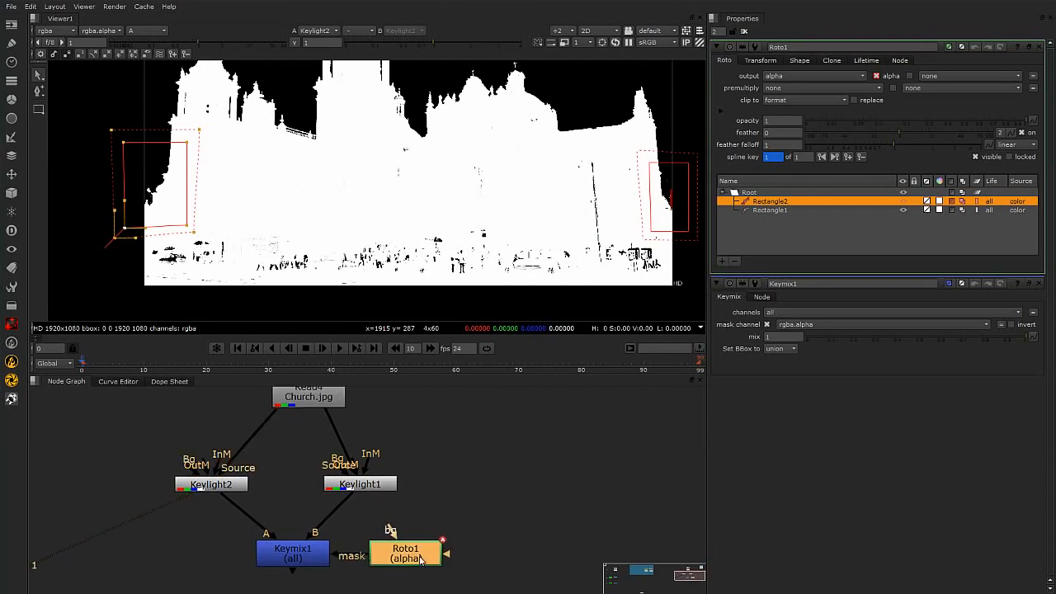
pyautogui.click(459, 512)
# Step: View Keymix1 and examine the combined key in alpha and RGB along the skyline and inside both roto areas
pyautogui.click(310, 549)
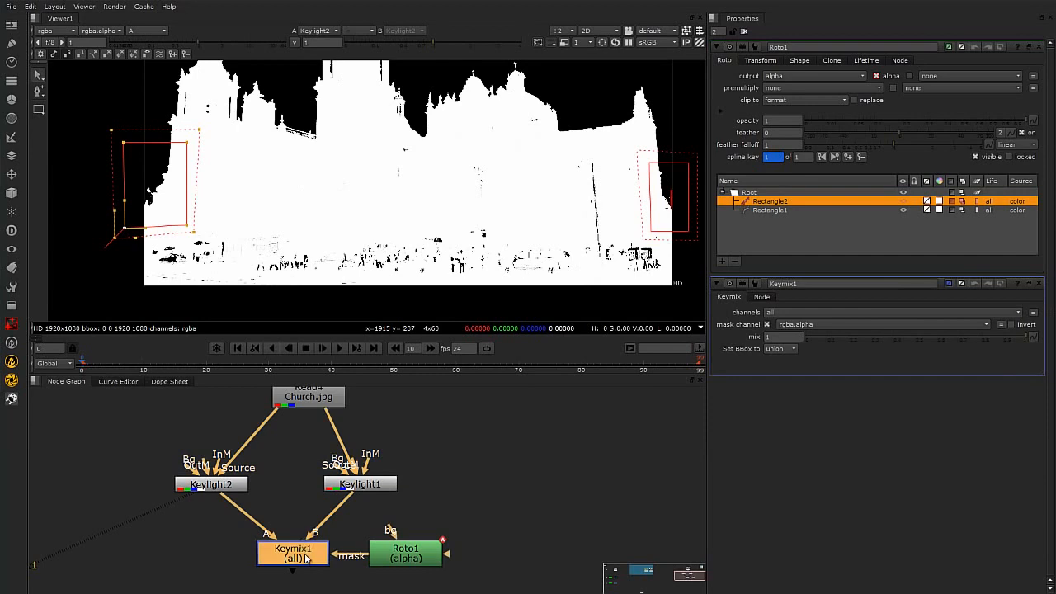
pyautogui.press('1')
pyautogui.scroll(3, 523, 259)
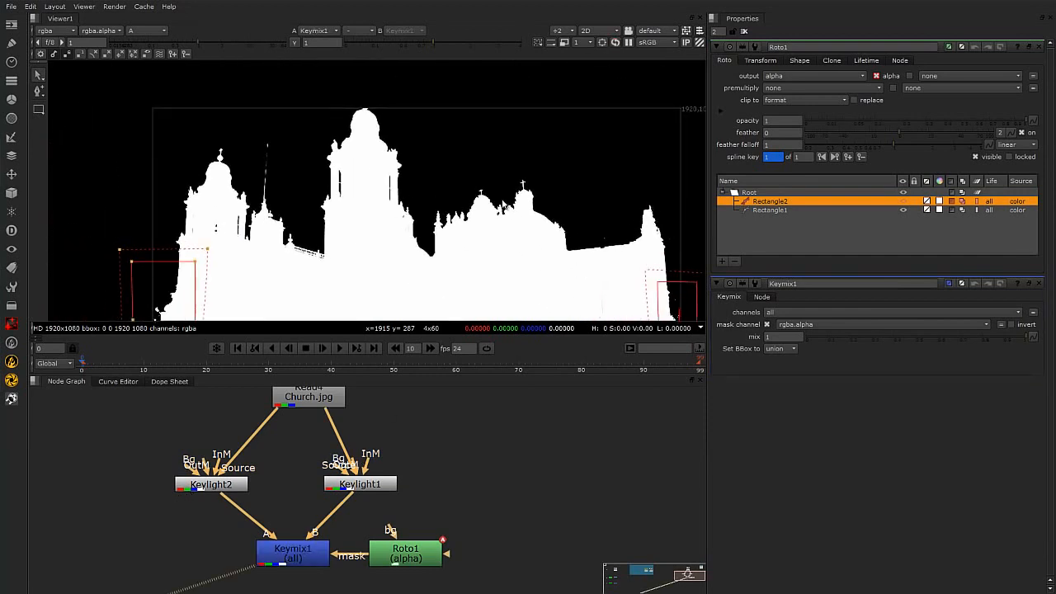
pyautogui.press('a')
pyautogui.scroll(4, 588, 263)
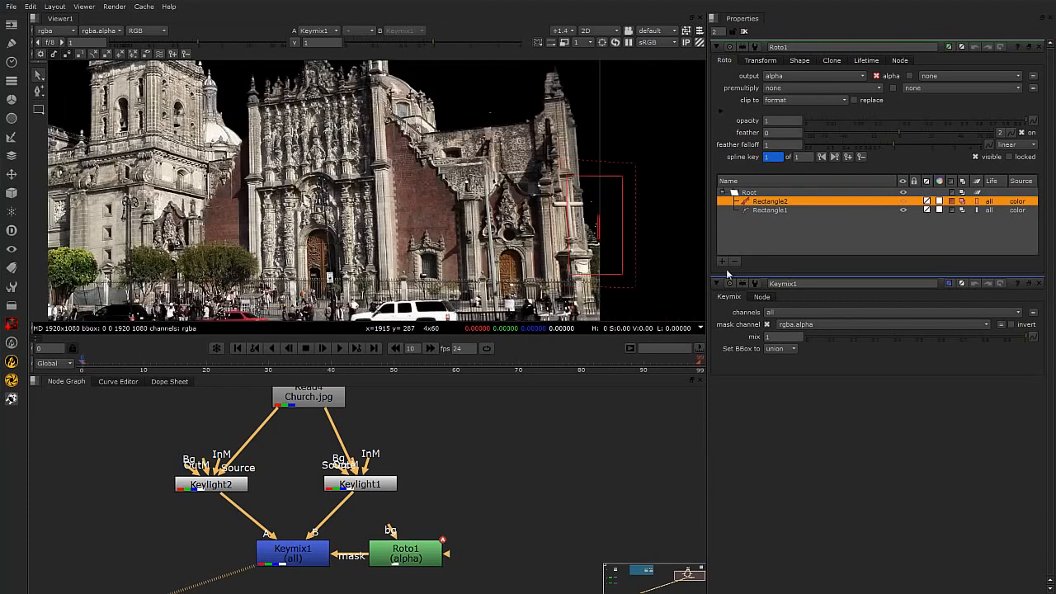
pyautogui.moveTo(404, 220); pyautogui.dragTo(467, 238, button='middle')
pyautogui.moveTo(252, 229); pyautogui.dragTo(592, 242, button='middle')
pyautogui.moveTo(573, 191); pyautogui.dragTo(383, 258, button='middle')
pyautogui.scroll(-3, 289, 228)
pyautogui.scroll(4, 388, 212)
pyautogui.scroll(-2, 397, 226)
pyautogui.scroll(-4, 471, 258)
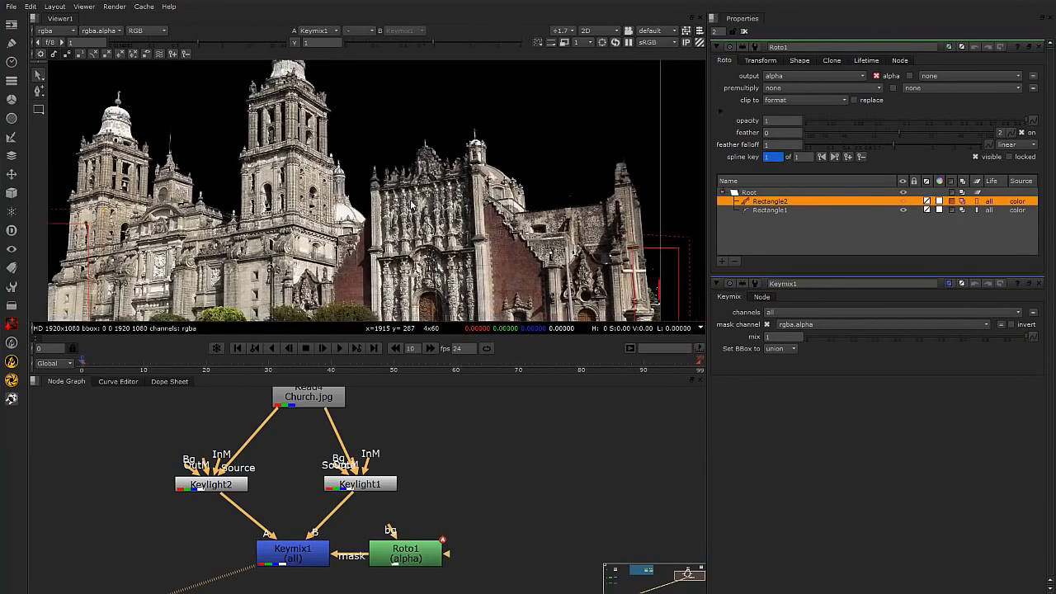
pyautogui.moveTo(462, 524); pyautogui.dragTo(497, 502, button='middle')
pyautogui.scroll(-3, 475, 508)
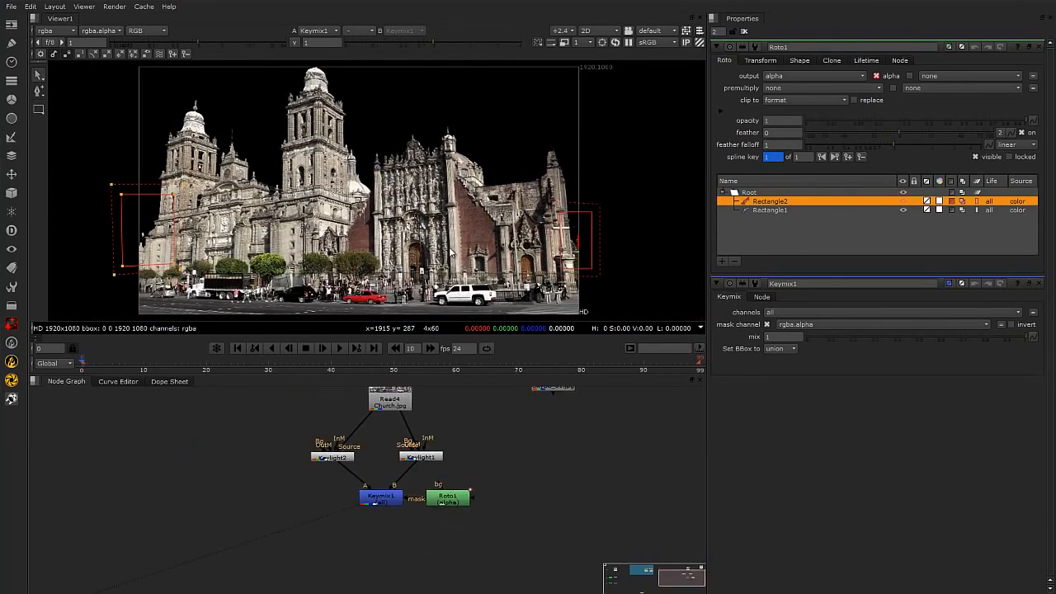
pyautogui.press('a')
pyautogui.moveTo(505, 268); pyautogui.dragTo(471, 223, button='middle')
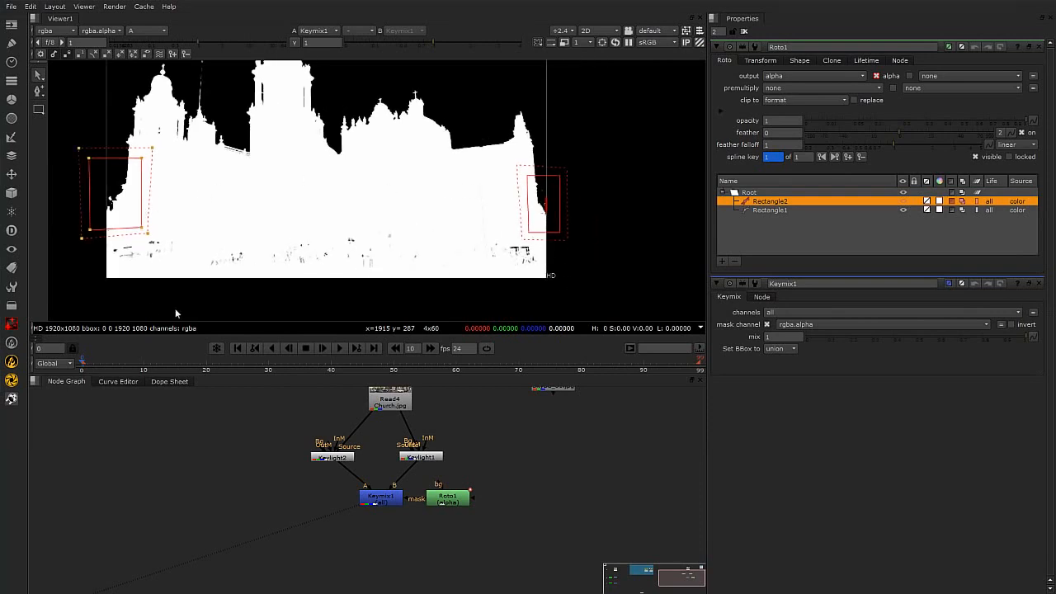
# Step: Move Keylight1 and Keylight2 farther apart in the node graph to leave space between them
pyautogui.scroll(2, 443, 360)
pyautogui.scroll(2, 446, 454)
pyautogui.click(420, 460)
pyautogui.click(486, 475)
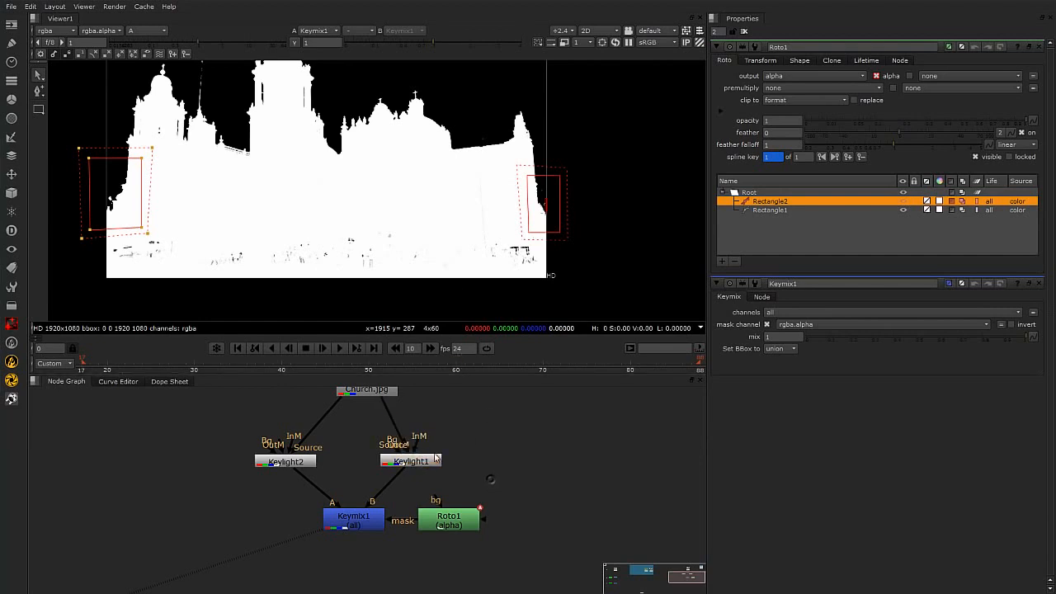
pyautogui.moveTo(422, 462); pyautogui.dragTo(440, 460)
pyautogui.moveTo(299, 463); pyautogui.dragTo(288, 465)
pyautogui.moveTo(441, 467); pyautogui.dragTo(464, 468)
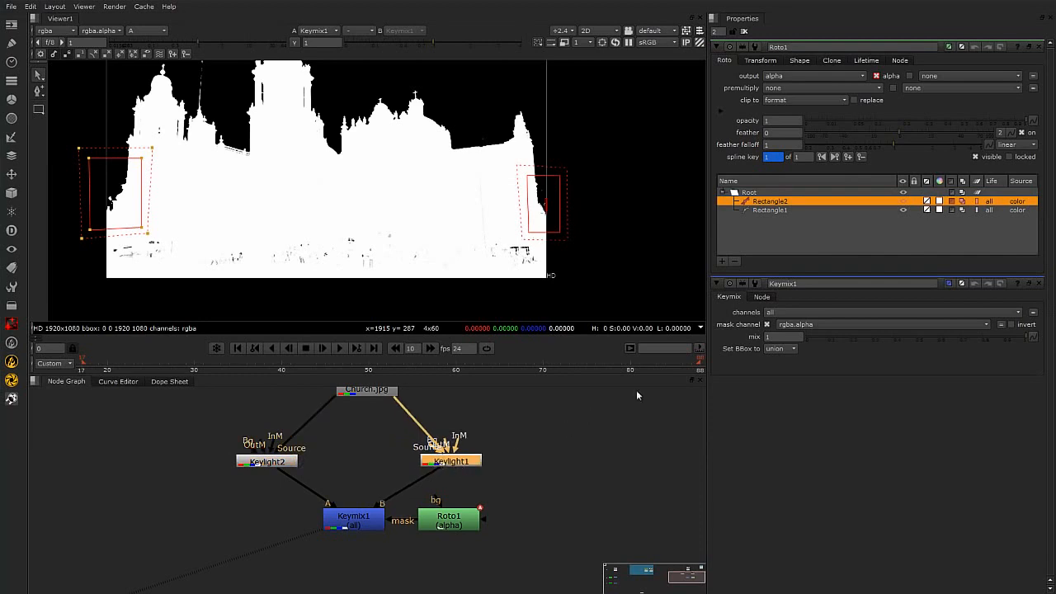
# Step: Open Keylight1's properties and look over the InM Component options without changing the selection
pyautogui.doubleClick(467, 461)
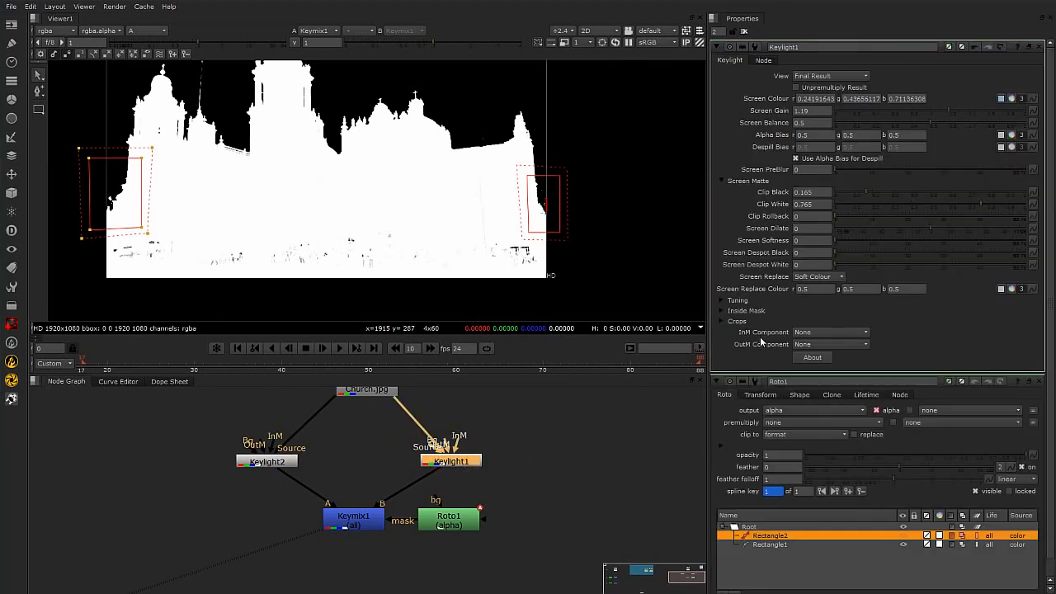
pyautogui.click(843, 332)
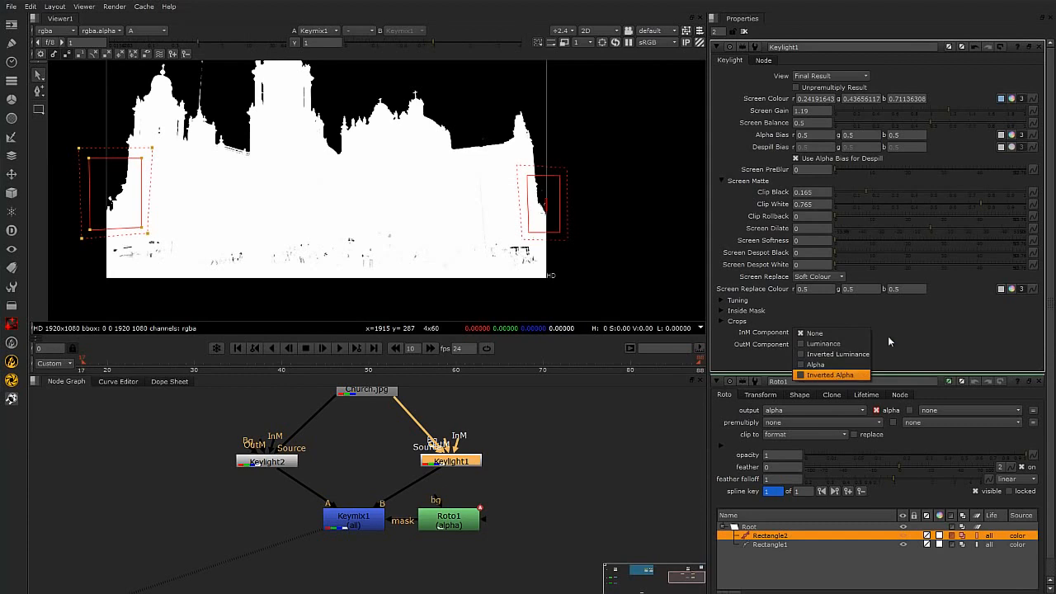
pyautogui.click(714, 363)
# Step: Add a second Roto node between Keylight2 and Keylight1 in the node graph
pyautogui.click(549, 477)
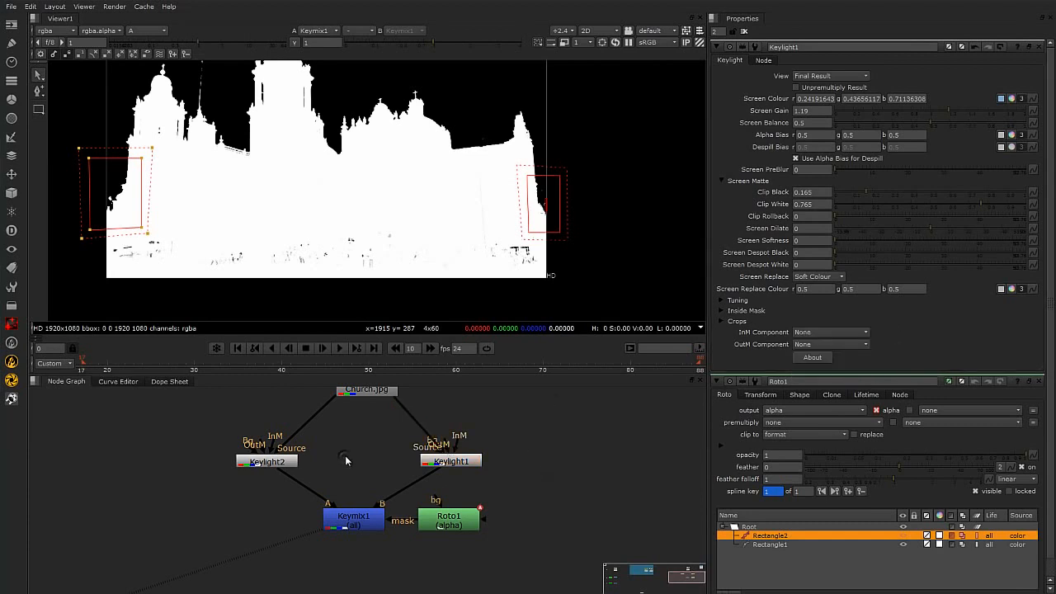
pyautogui.press('Tab')
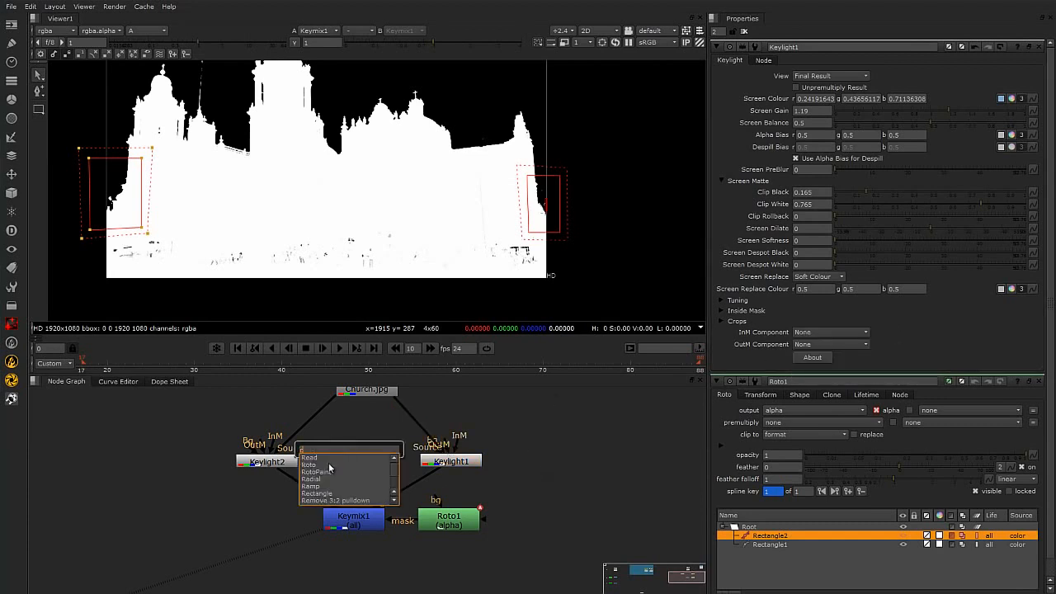
pyautogui.write('r')
pyautogui.click(319, 466)
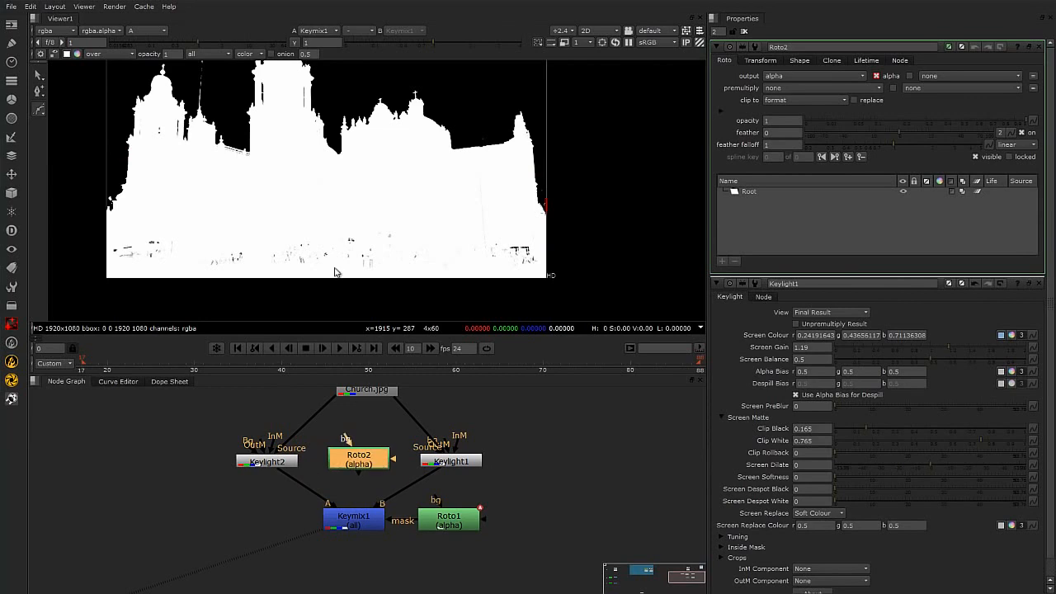
# Step: Draw a closed Bezier shape covering the church's interior below the skyline and extending past the bottom edge of the frame
pyautogui.click(39, 92)
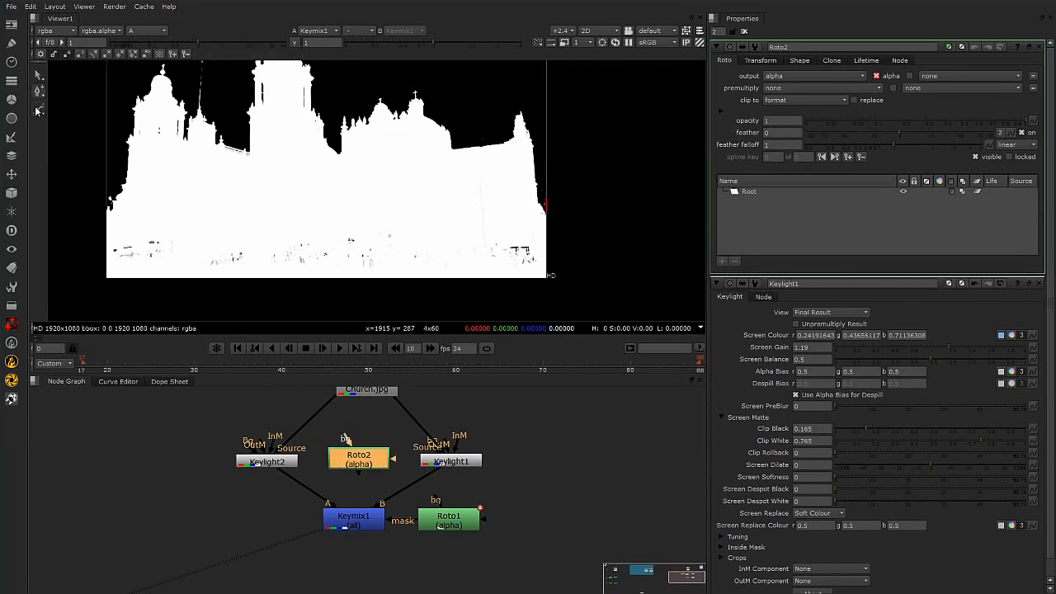
pyautogui.scroll(1, 89, 248)
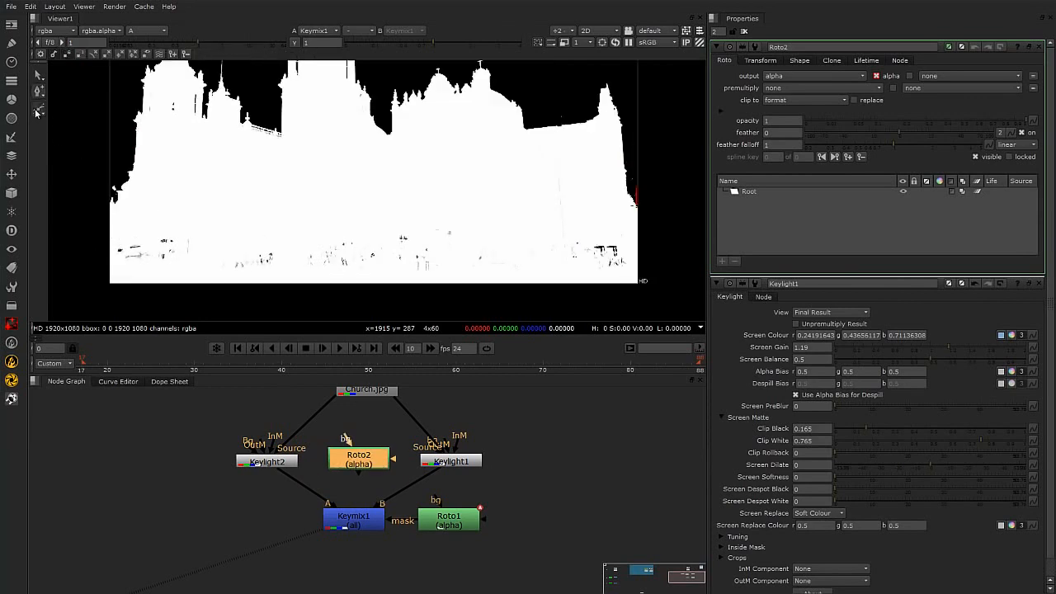
pyautogui.click(38, 109)
pyautogui.click(94, 241)
pyautogui.click(151, 203)
pyautogui.click(170, 140)
pyautogui.click(251, 147)
pyautogui.click(335, 132)
pyautogui.click(419, 173)
pyautogui.click(493, 145)
pyautogui.click(585, 135)
pyautogui.click(608, 207)
pyautogui.click(663, 310)
pyautogui.click(89, 310)
pyautogui.click(94, 241)
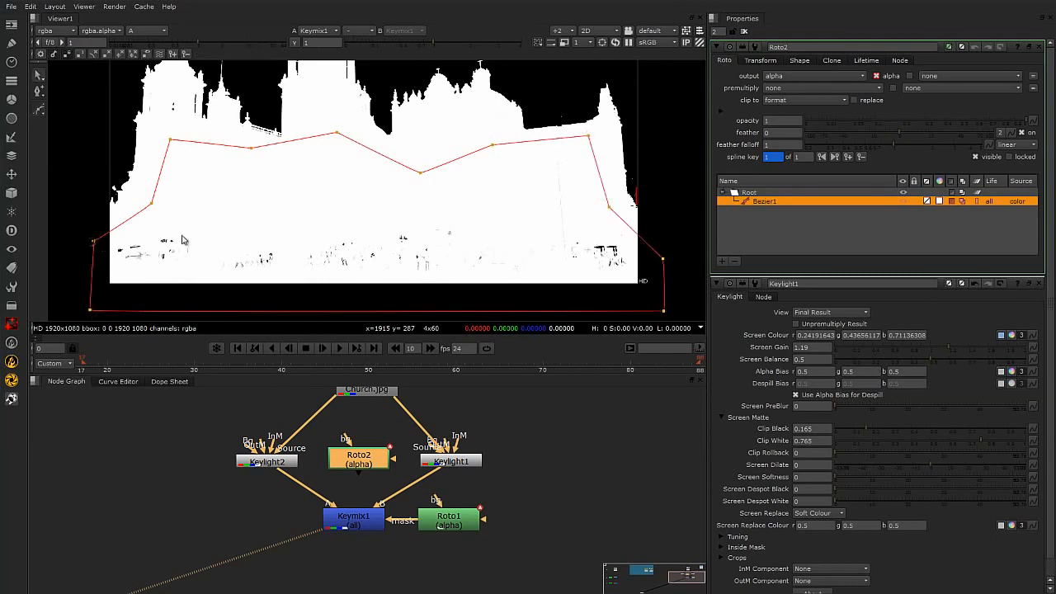
# Step: Connect the InM inputs of both Keylight1 and Keylight2 to Roto2
pyautogui.click(168, 476)
pyautogui.moveTo(459, 446); pyautogui.dragTo(350, 465)
pyautogui.moveTo(254, 419); pyautogui.dragTo(370, 466)
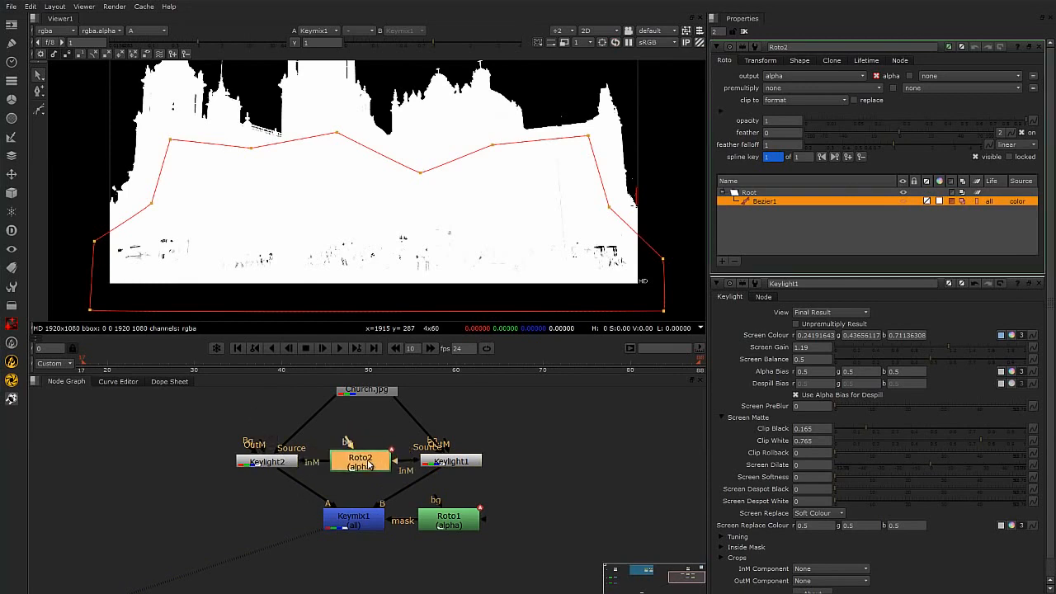
# Step: Set the InM Component of both Keylight1 and Keylight2 to Alpha
pyautogui.click(451, 461)
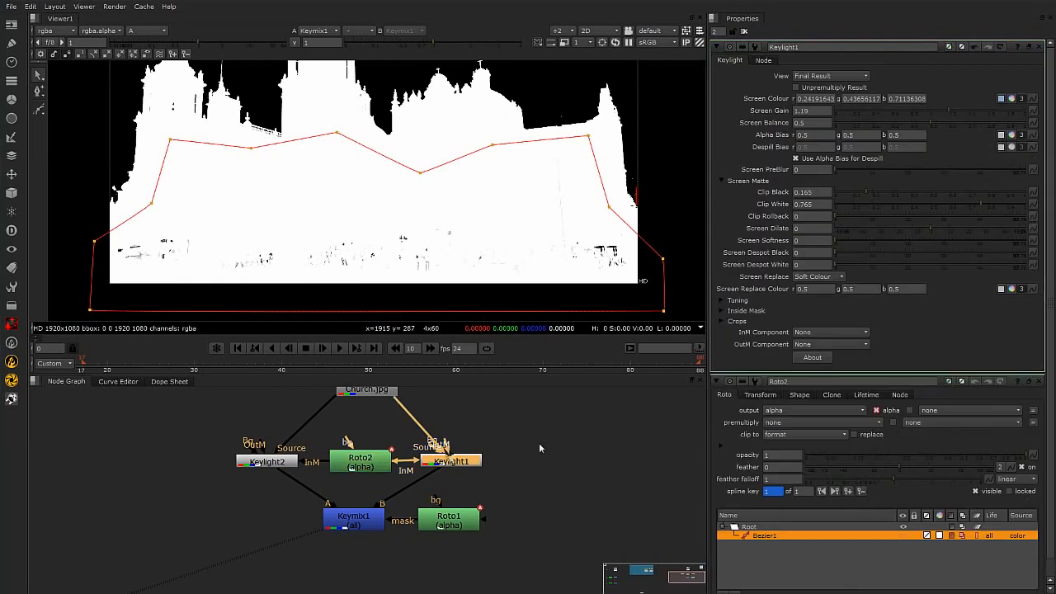
pyautogui.click(832, 333)
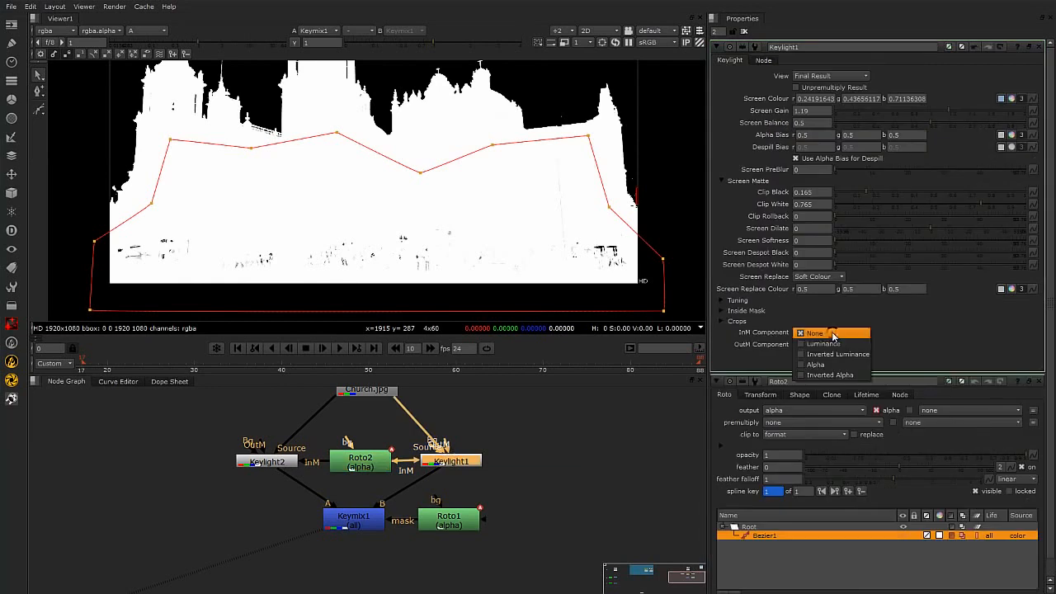
pyautogui.click(833, 367)
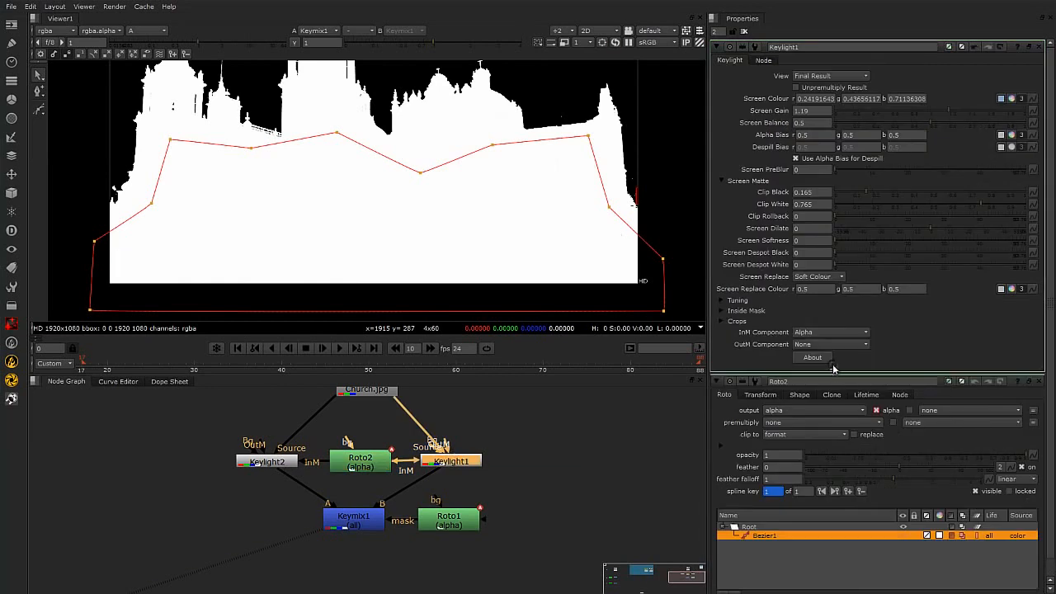
pyautogui.doubleClick(266, 464)
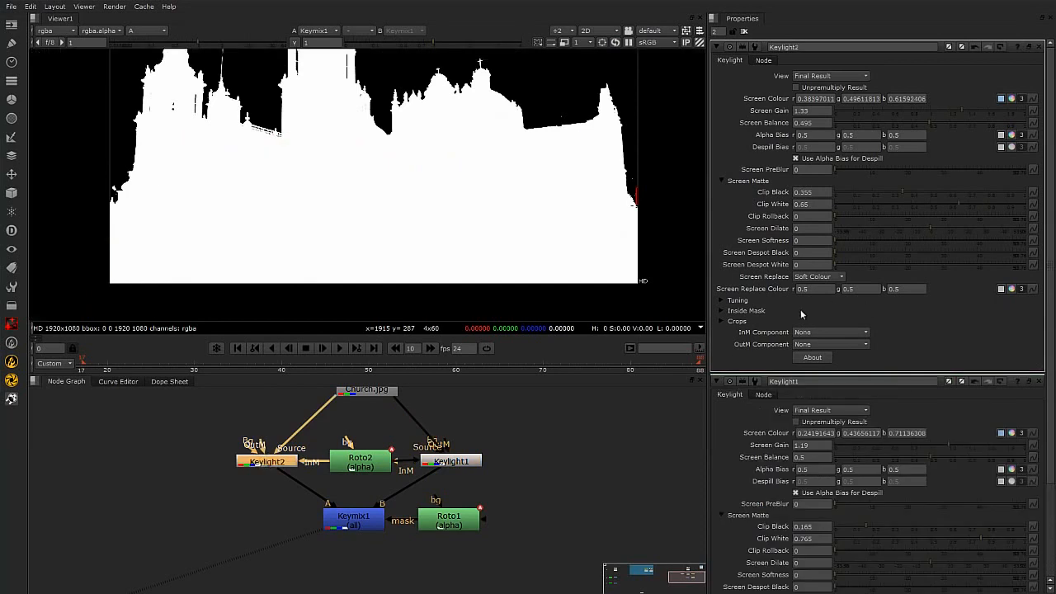
pyautogui.click(823, 331)
pyautogui.click(829, 364)
# Step: Place the SkyBG_01.jpg Read node beside the keying nodes and add a Merge node well below it
pyautogui.moveTo(577, 454); pyautogui.dragTo(544, 418, button='middle')
pyautogui.click(322, 488)
pyautogui.press('f')
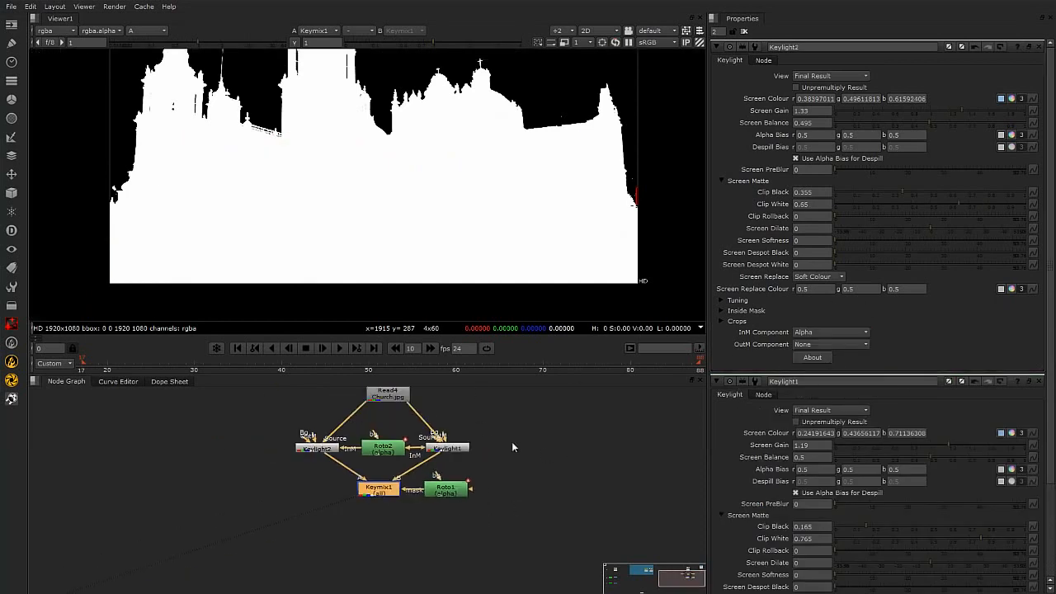
pyautogui.scroll(-3, 445, 192)
pyautogui.moveTo(462, 212); pyautogui.dragTo(450, 247, button='middle')
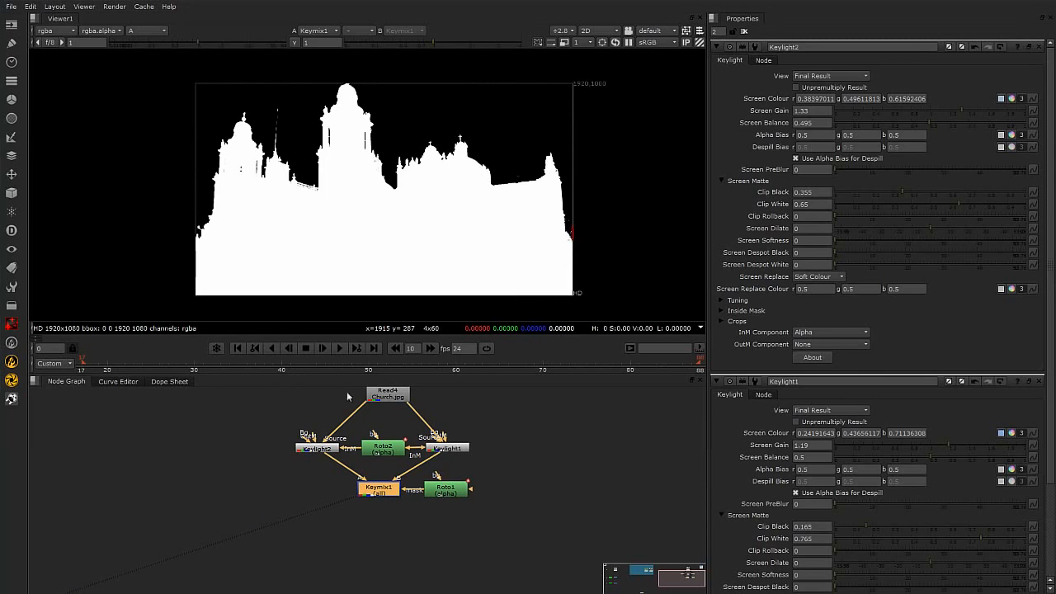
pyautogui.click(212, 533)
pyautogui.click(372, 490)
pyautogui.moveTo(588, 508); pyautogui.dragTo(381, 549, button='middle')
pyautogui.scroll(-2, 358, 513)
pyautogui.scroll(1, 355, 507)
pyautogui.moveTo(351, 421); pyautogui.dragTo(362, 427)
pyautogui.click(366, 418)
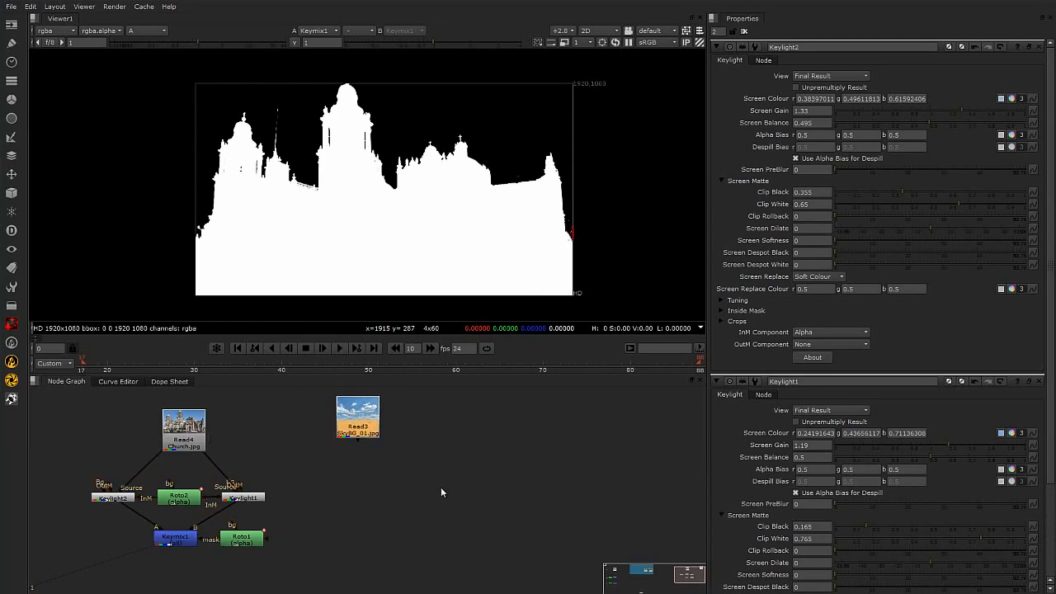
pyautogui.press('m')
pyautogui.moveTo(361, 447); pyautogui.dragTo(359, 580)
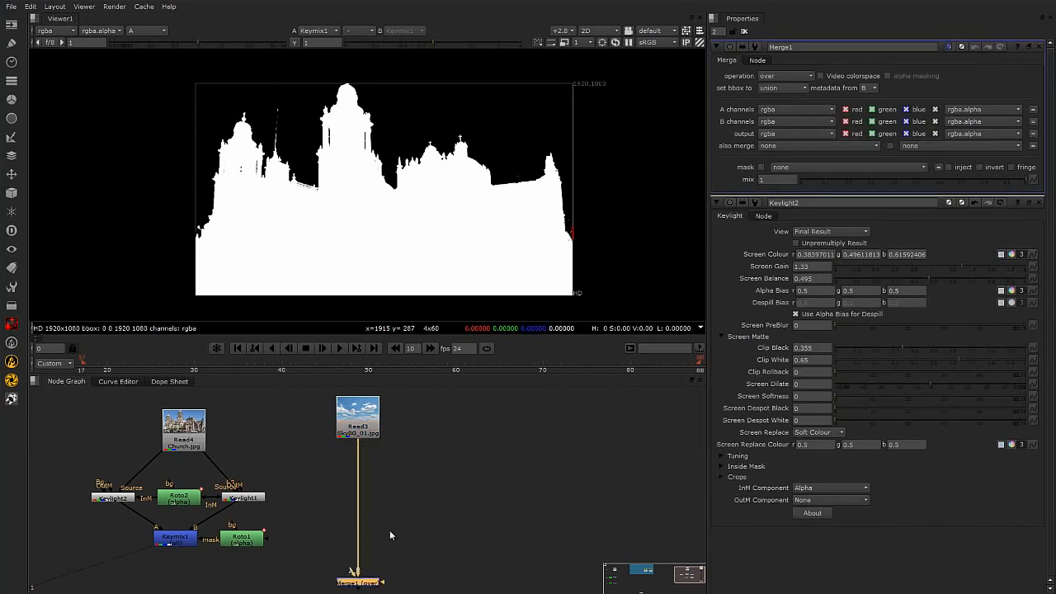
# Step: Connect Merge1's A input to Keymix1 and view the merged composite in RGB
pyautogui.click(388, 548)
pyautogui.moveTo(389, 548); pyautogui.dragTo(397, 512, button='middle')
pyautogui.moveTo(372, 549); pyautogui.dragTo(188, 511)
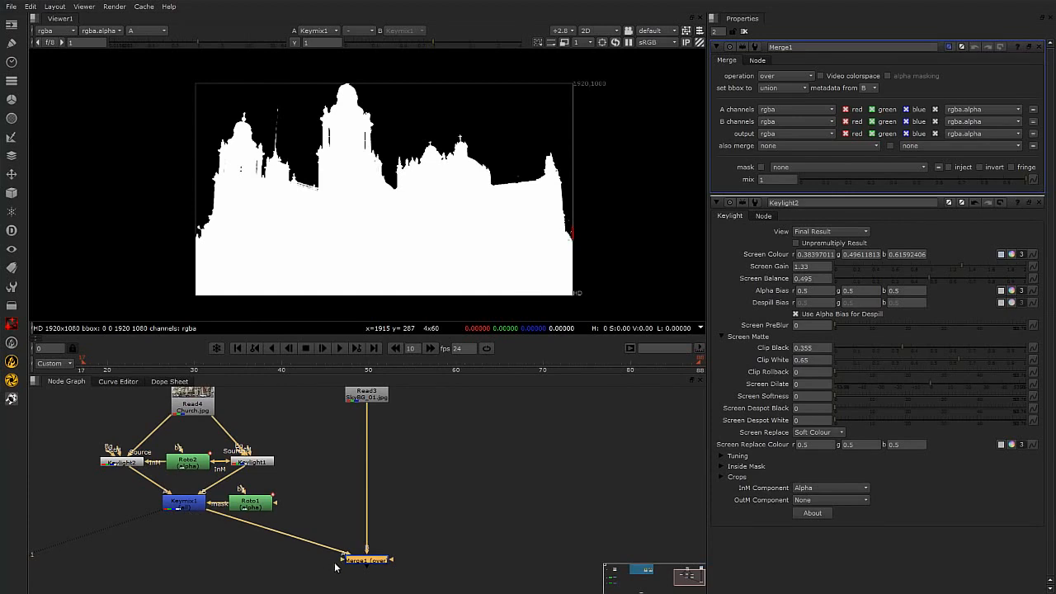
pyautogui.press('1')
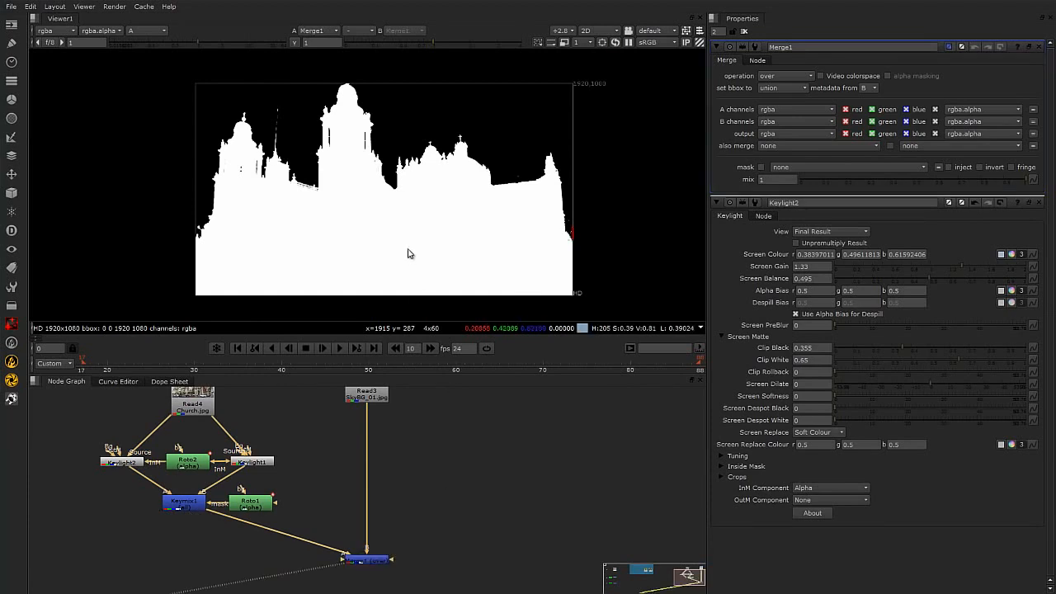
pyautogui.press('a')
pyautogui.scroll(3, 487, 178)
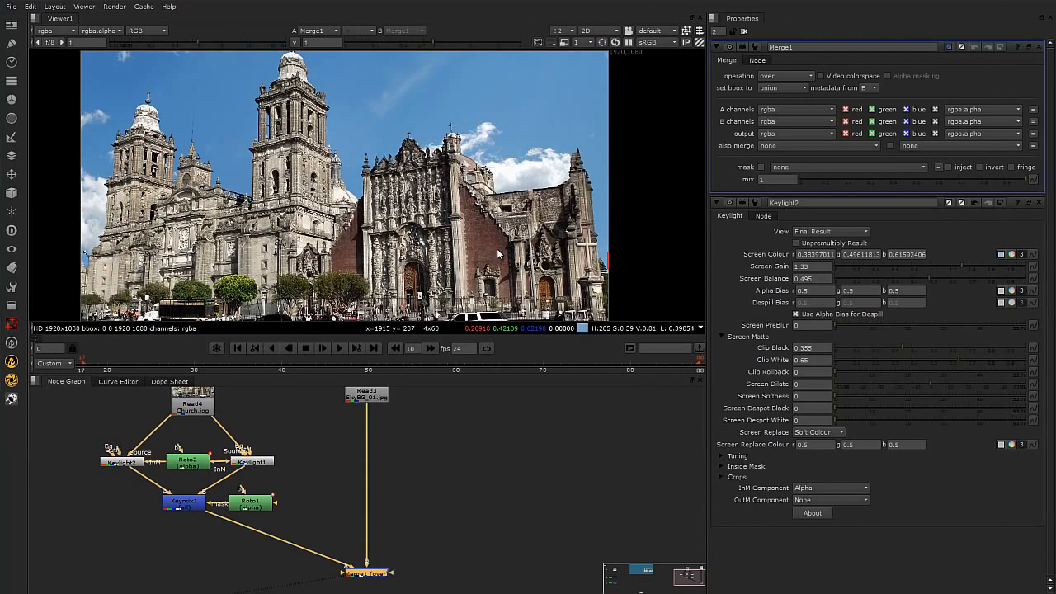
pyautogui.scroll(-1, 446, 265)
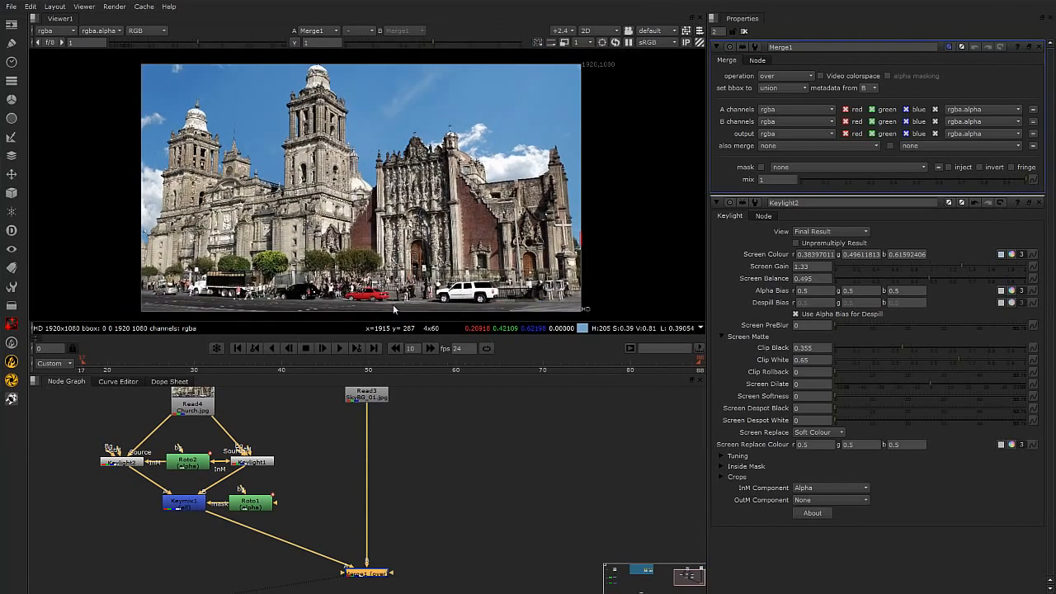
pyautogui.moveTo(273, 261); pyautogui.dragTo(282, 260, button='middle')
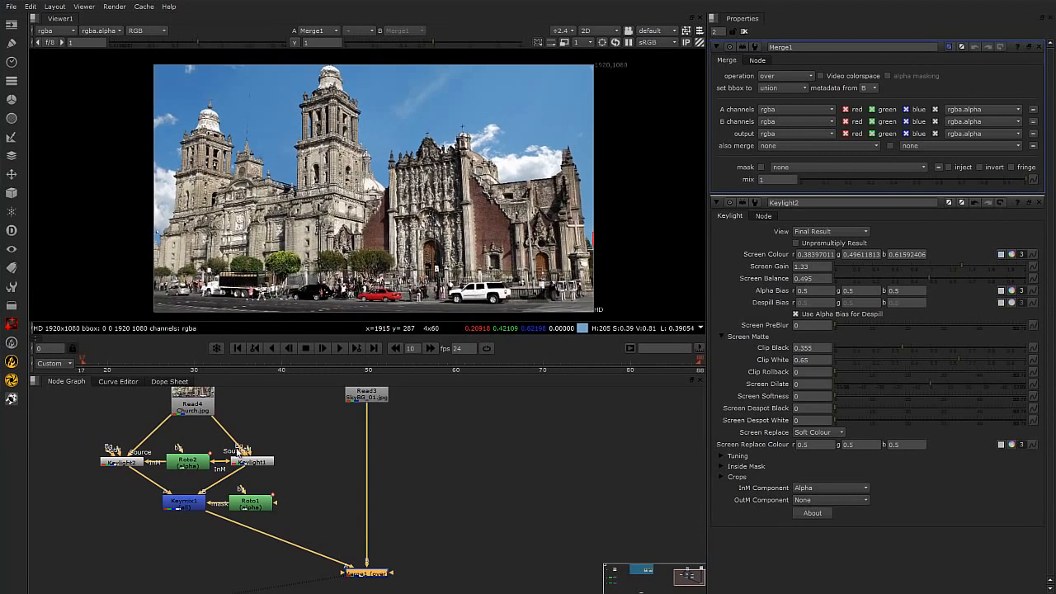
pyautogui.moveTo(305, 450); pyautogui.dragTo(383, 443, button='middle')
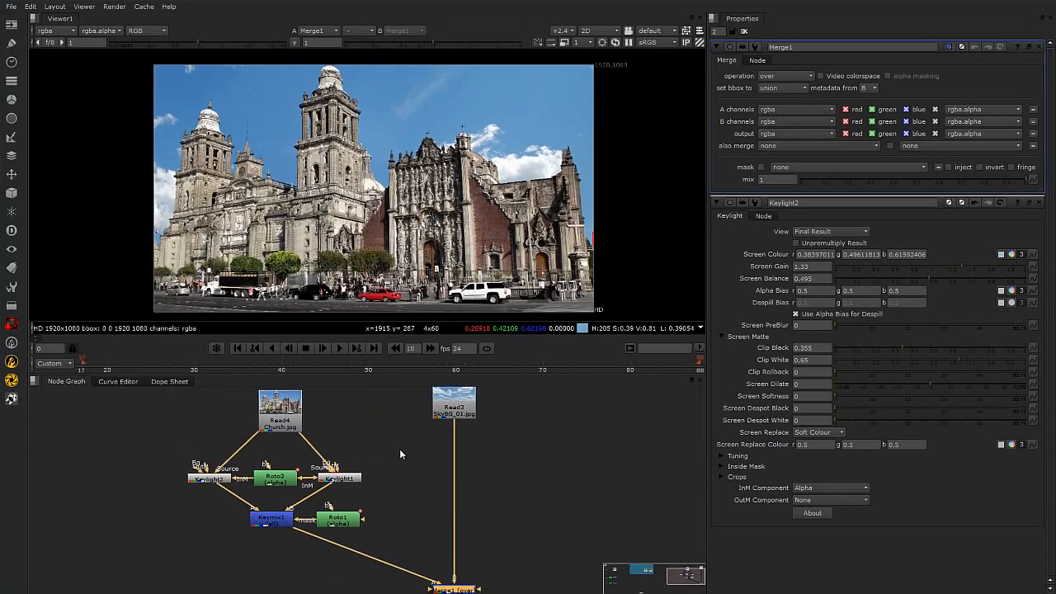
# Step: Move the Keylight, Roto and Keymix nodes as a group so that Keylight1 sits directly below the Church.jpg Read node
pyautogui.moveTo(397, 435); pyautogui.dragTo(125, 577)
pyautogui.moveTo(279, 523); pyautogui.dragTo(220, 542)
pyautogui.click(232, 569)
pyautogui.moveTo(390, 574); pyautogui.dragTo(341, 528, button='middle')
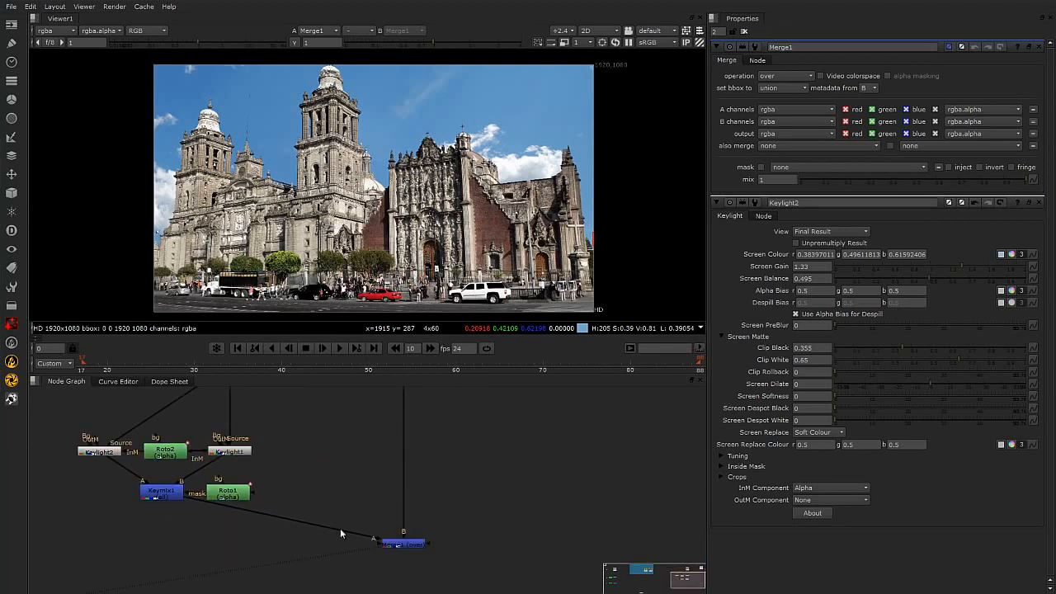
pyautogui.moveTo(323, 469); pyautogui.dragTo(314, 514, button='middle')
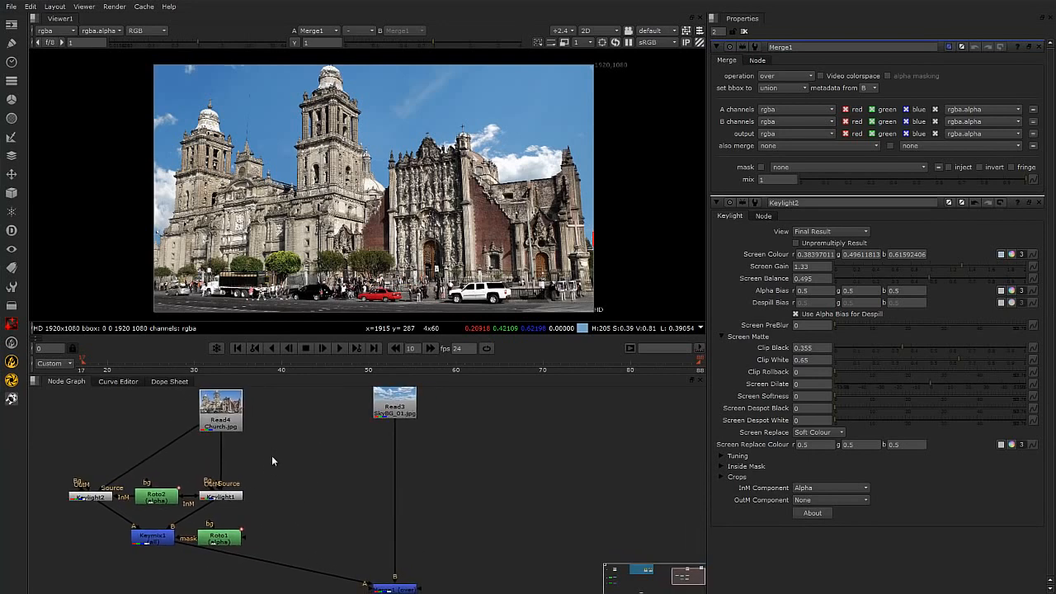
# Step: Select the group of keying nodes and inspect the composite closely along the church's skyline
pyautogui.moveTo(266, 450); pyautogui.dragTo(61, 583)
pyautogui.moveTo(70, 463); pyautogui.dragTo(264, 590)
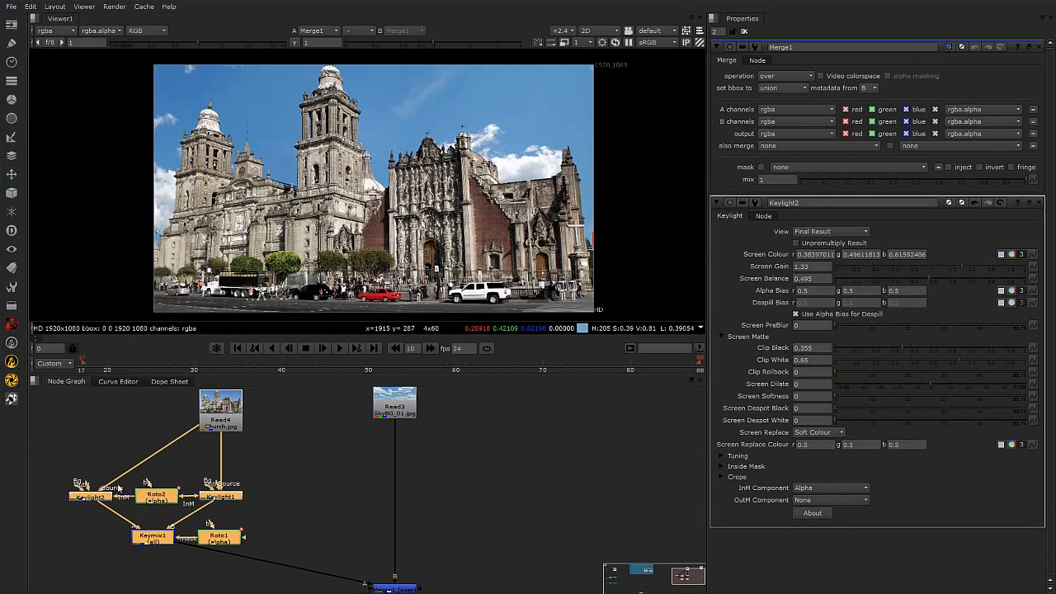
pyautogui.moveTo(276, 458); pyautogui.dragTo(57, 582)
pyautogui.scroll(3, 420, 204)
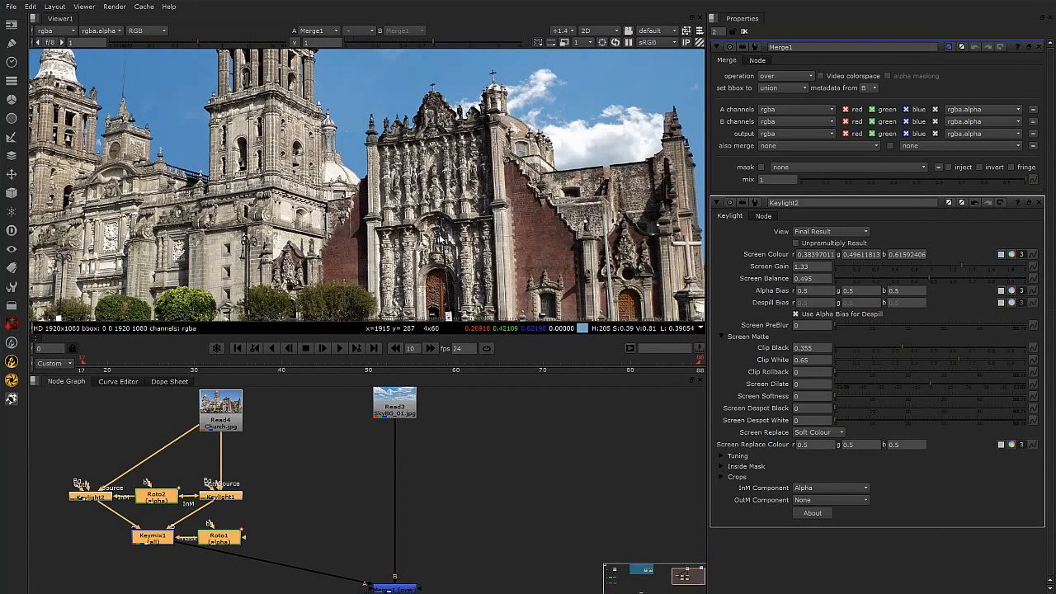
pyautogui.moveTo(575, 185); pyautogui.dragTo(493, 194, button='middle')
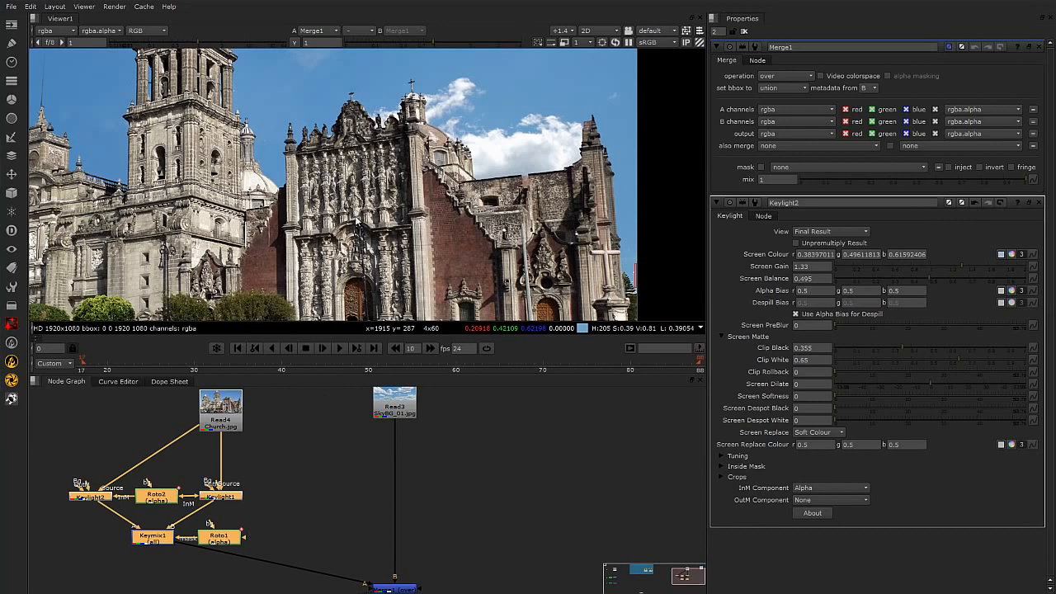
pyautogui.click(315, 469)
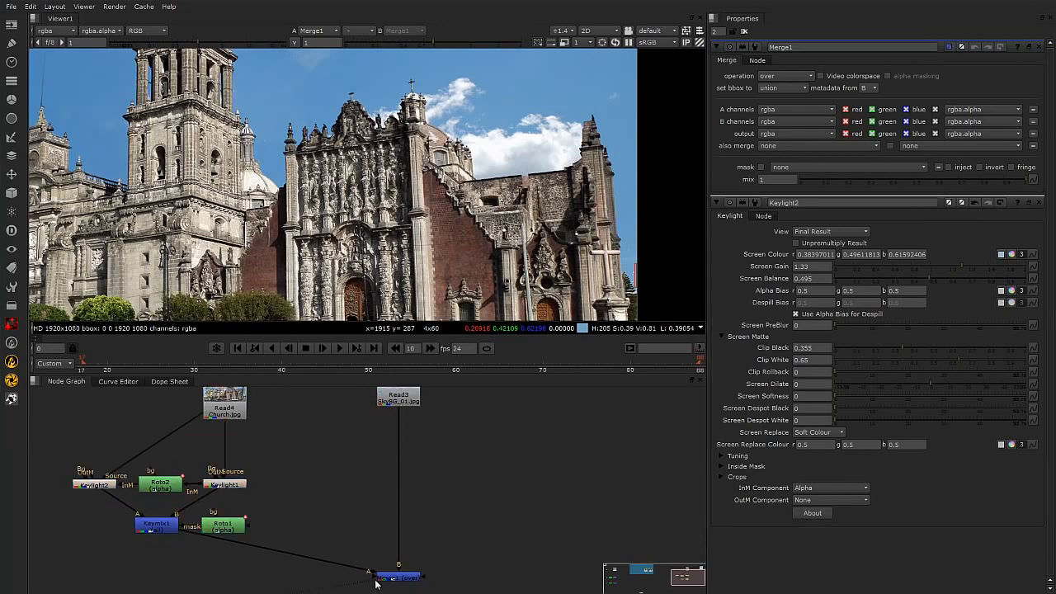
# Step: Disconnect Merge1's A input from Keymix1 and connect it directly to the Church.jpg Read node
pyautogui.moveTo(373, 573); pyautogui.dragTo(243, 581)
pyautogui.moveTo(267, 527); pyautogui.dragTo(239, 525, button='middle')
pyautogui.click(208, 404)
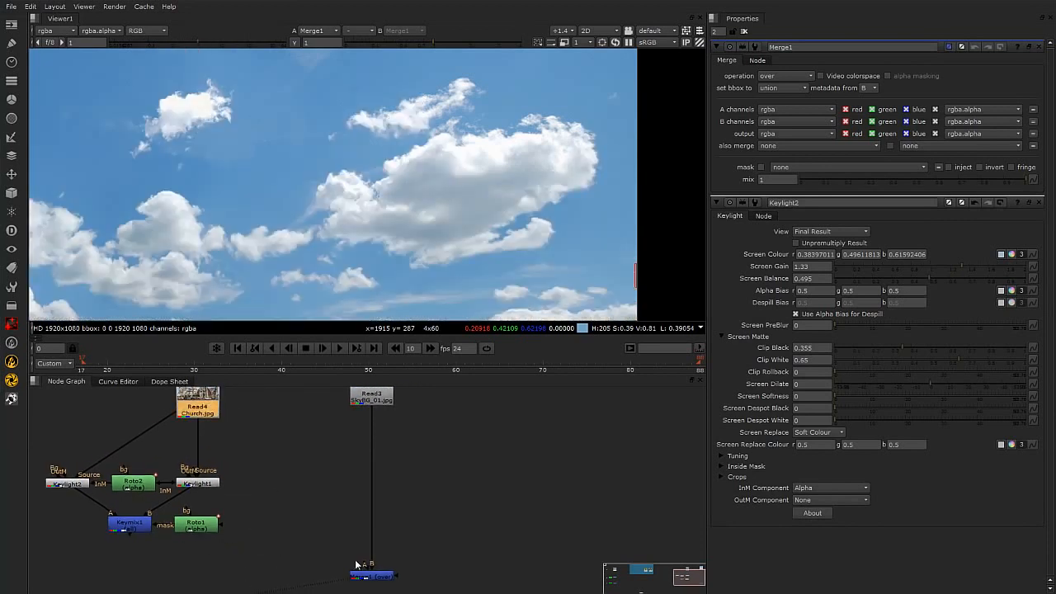
pyautogui.moveTo(363, 563); pyautogui.dragTo(208, 409)
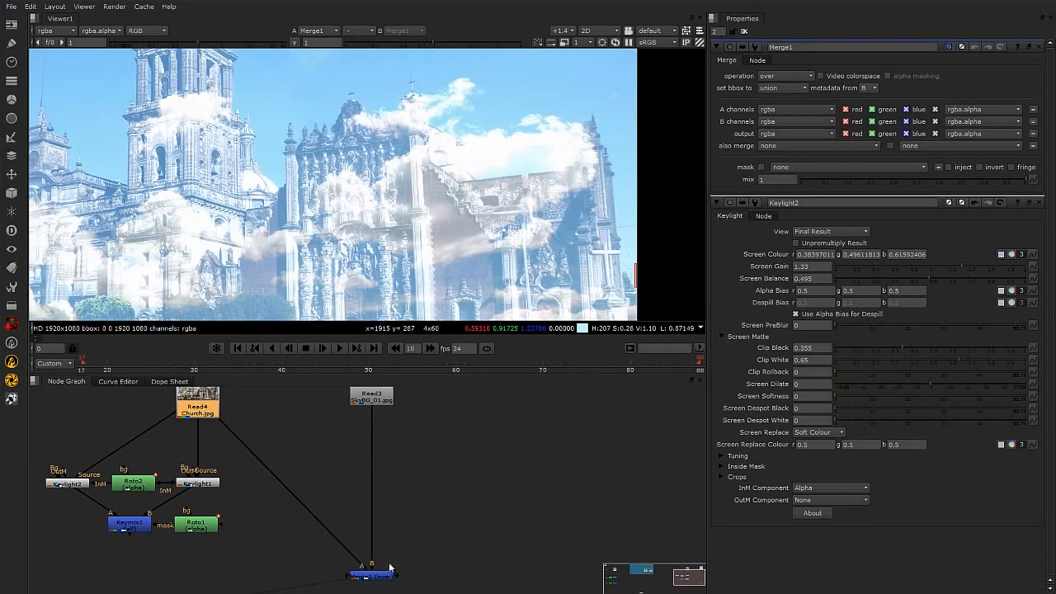
pyautogui.moveTo(384, 579); pyautogui.dragTo(376, 578)
pyautogui.click(319, 456)
pyautogui.click(214, 399)
pyautogui.click(324, 474)
pyautogui.press('c')
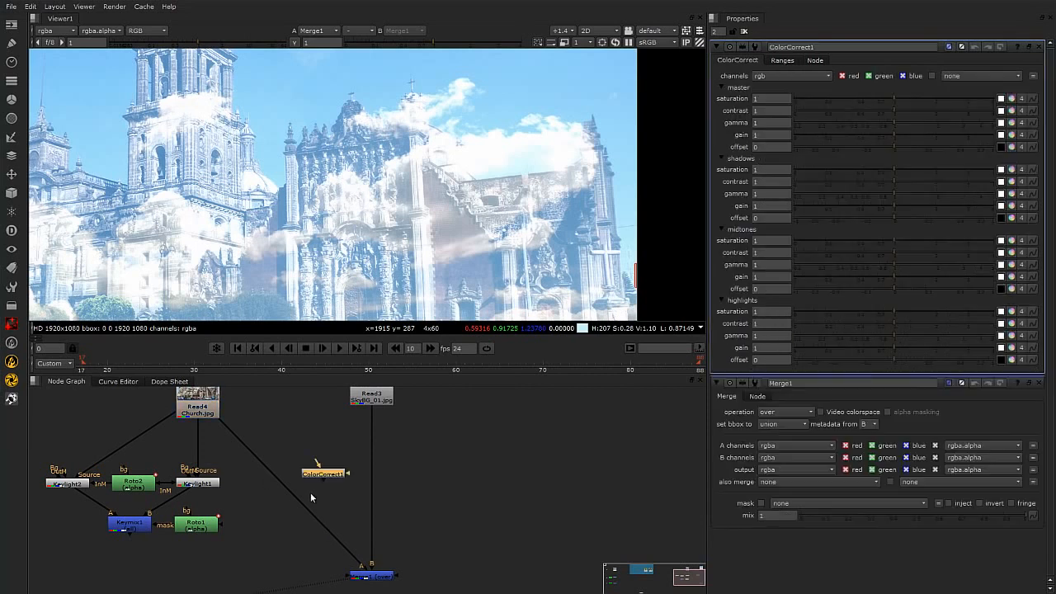
pyautogui.press('Delete')
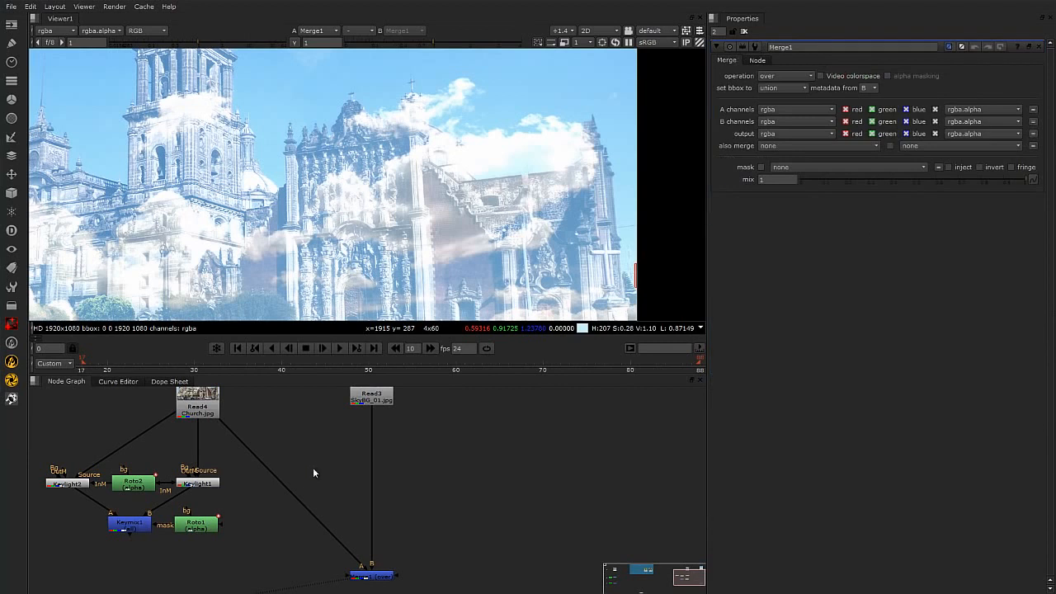
# Step: Insert a Copy node between the Church.jpg Read node and Merge1, with its A input connected to Keymix1
pyautogui.press('Tab')
pyautogui.write('cop')
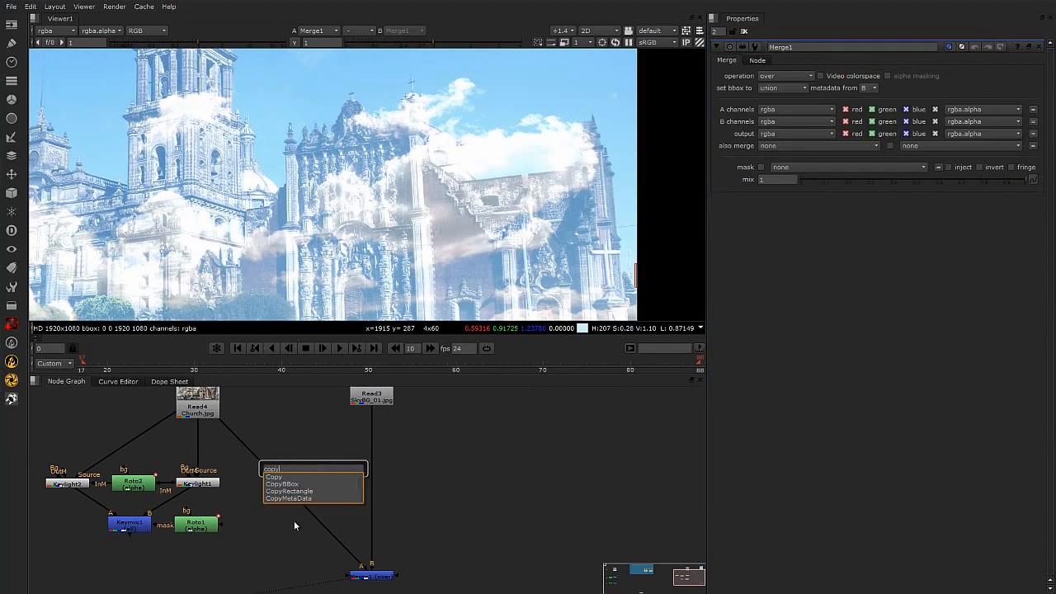
pyautogui.write('y')
pyautogui.press('Return')
pyautogui.moveTo(336, 493); pyautogui.dragTo(198, 523)
pyautogui.moveTo(282, 529); pyautogui.dragTo(284, 568)
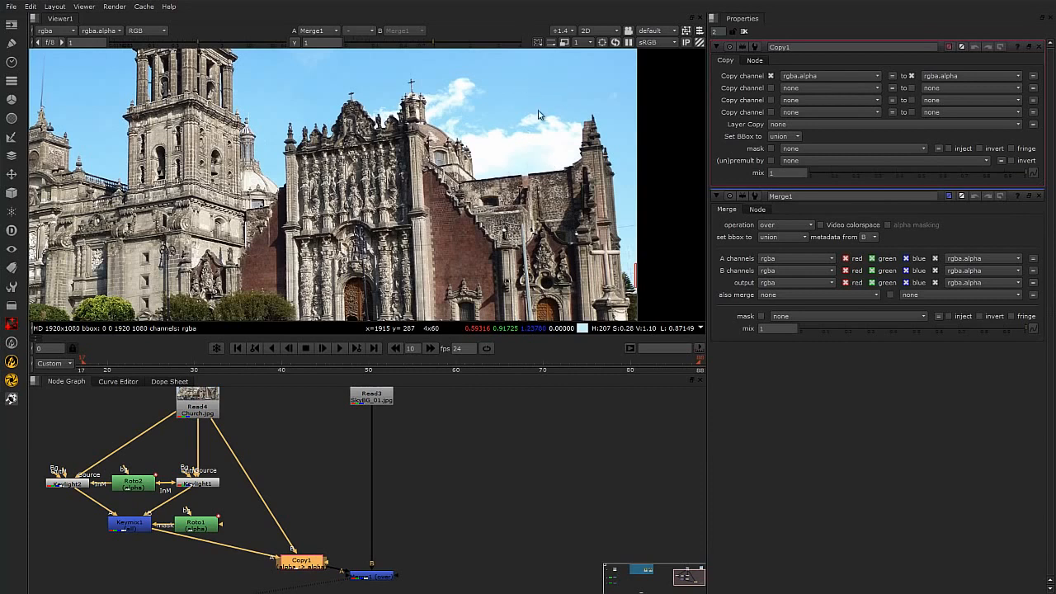
# Step: Check the sky in the composite and move Merge1 lower to leave space below Copy1
pyautogui.scroll(-2, 548, 174)
pyautogui.moveTo(529, 151); pyautogui.dragTo(549, 174, button='middle')
pyautogui.scroll(2, 538, 171)
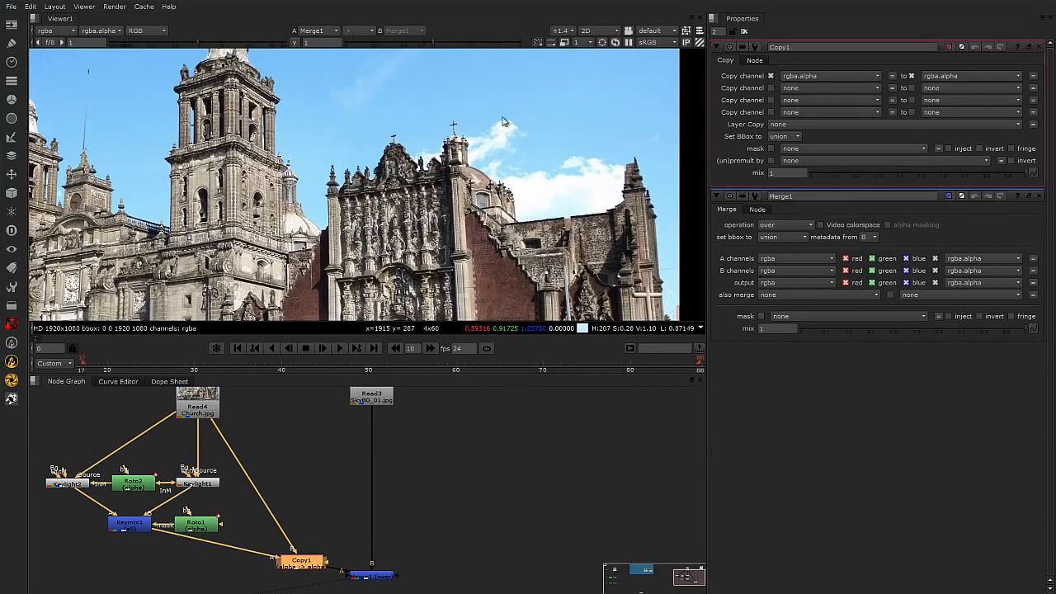
pyautogui.moveTo(410, 498); pyautogui.dragTo(404, 446, button='middle')
pyautogui.moveTo(373, 529); pyautogui.dragTo(373, 569)
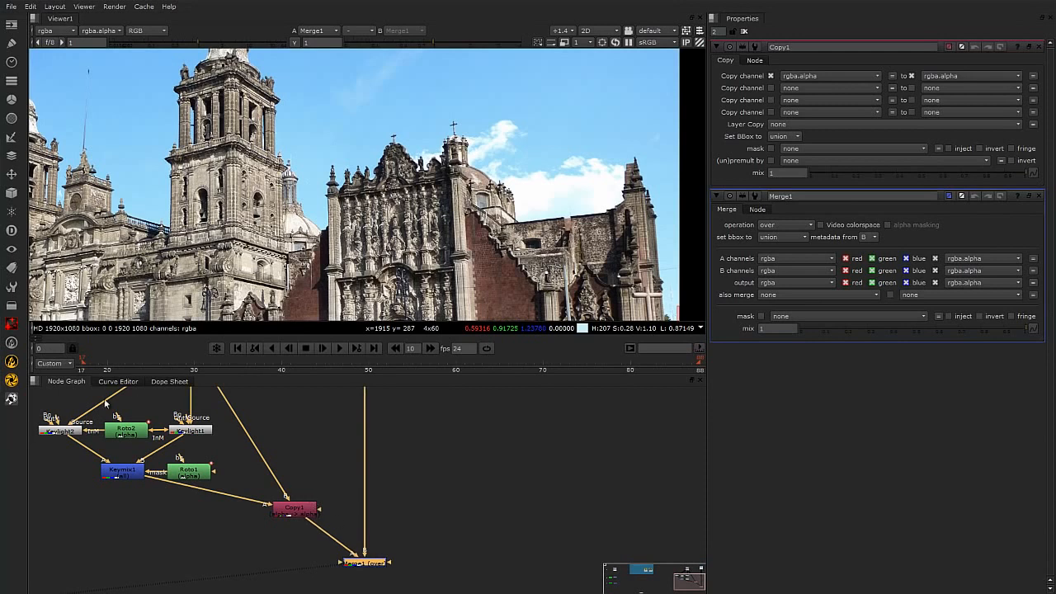
# Step: Insert a Premult node between Copy1 and Merge1's A input
pyautogui.click(298, 515)
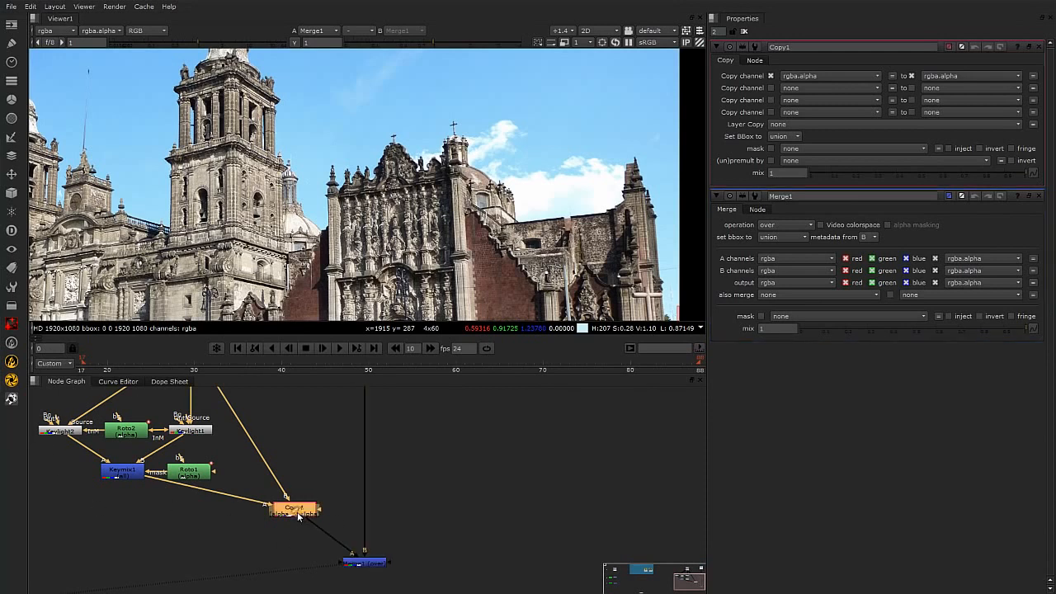
pyautogui.press('Tab')
pyautogui.write('prem')
pyautogui.press('Return')
pyautogui.moveTo(405, 543); pyautogui.dragTo(412, 543, button='middle')
pyautogui.click(412, 543)
pyautogui.moveTo(408, 506); pyautogui.dragTo(415, 505, button='middle')
pyautogui.scroll(-1, 415, 519)
pyautogui.moveTo(423, 558); pyautogui.dragTo(449, 487, button='middle')
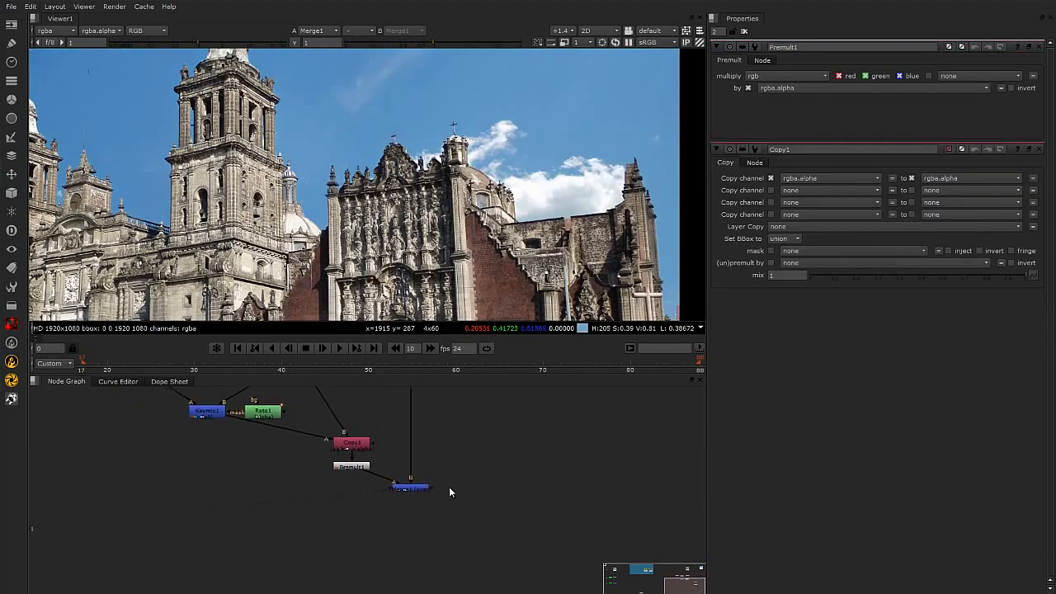
# Step: Move the Viewer node directly below Merge1 and select Merge1
pyautogui.scroll(-4, 132, 531)
pyautogui.moveTo(206, 529); pyautogui.dragTo(410, 514, button='middle')
pyautogui.moveTo(179, 522); pyautogui.dragTo(449, 554)
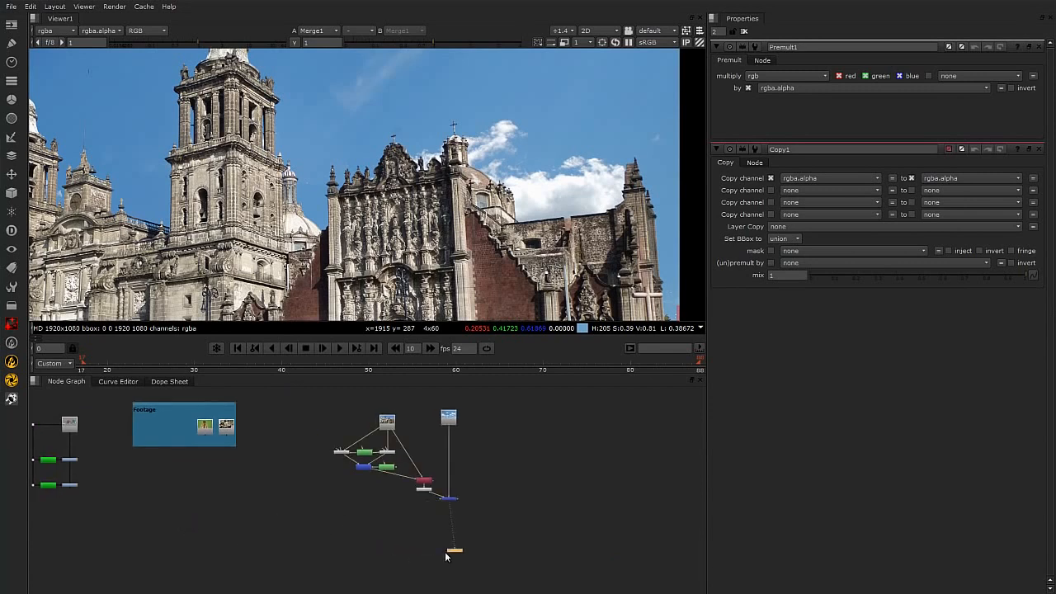
pyautogui.scroll(5, 452, 511)
pyautogui.scroll(1, 457, 494)
pyautogui.moveTo(458, 494); pyautogui.dragTo(469, 542, button='middle')
pyautogui.click(454, 527)
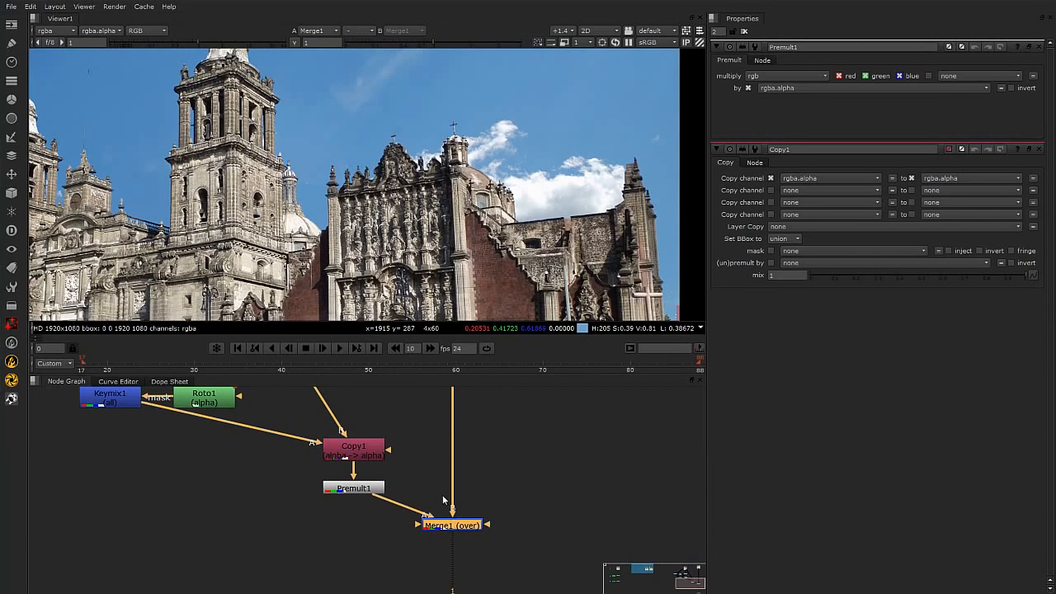
# Step: Add a dot to the pipe from the Church.jpg Read node to Copy1's B input and route it at a right angle
pyautogui.scroll(-2, 509, 166)
pyautogui.moveTo(350, 432); pyautogui.dragTo(345, 564, button='middle')
pyautogui.scroll(-1, 348, 533)
pyautogui.scroll(-2, 348, 538)
pyautogui.moveTo(275, 457); pyautogui.dragTo(238, 457, button='middle')
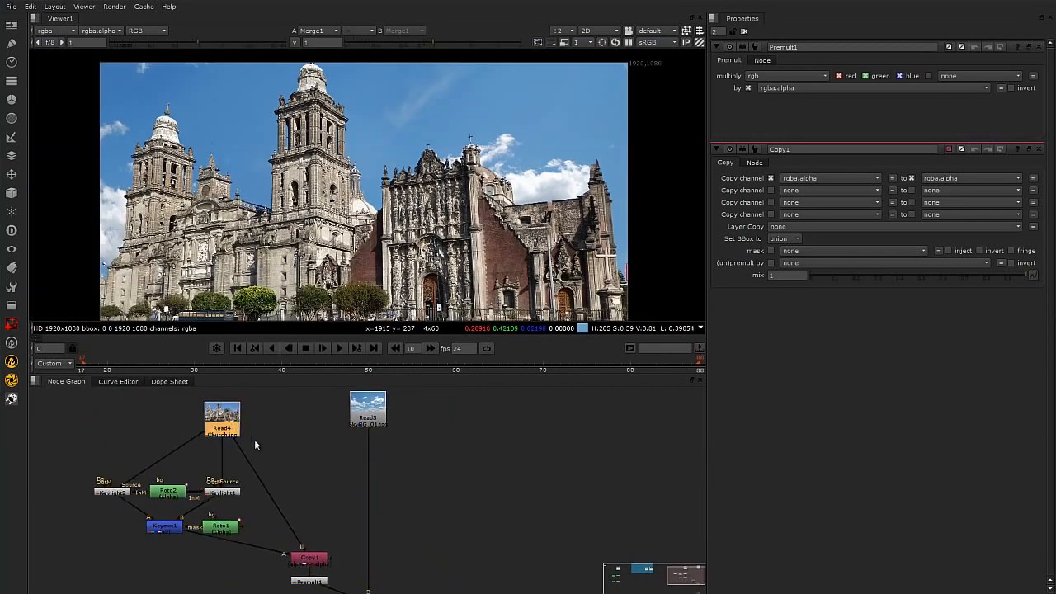
pyautogui.keyDown('ctrl'); pyautogui.moveTo(268, 488); pyautogui.dragTo(310, 421); pyautogui.keyUp('ctrl')
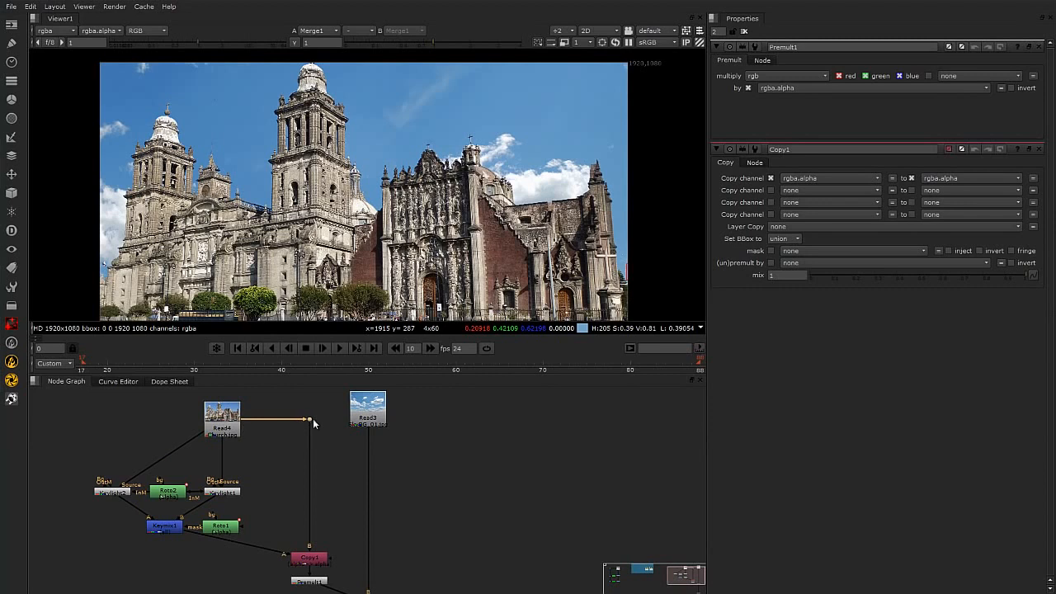
# Step: Open Copy1's properties and examine its channel copy settings and input connections
pyautogui.click(312, 562)
pyautogui.doubleClick(312, 563)
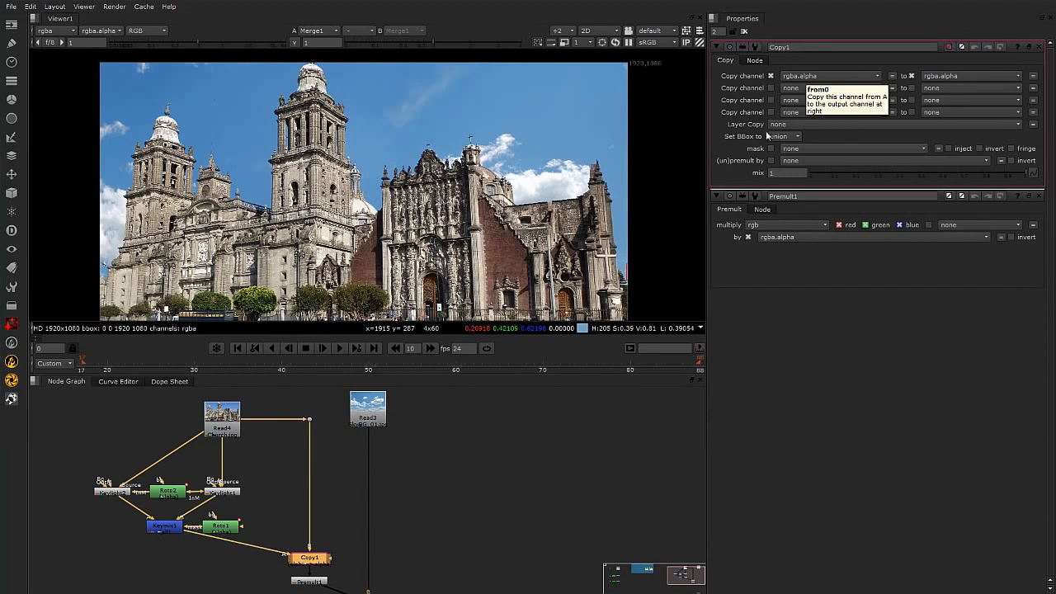
pyautogui.scroll(3, 310, 549)
pyautogui.moveTo(239, 447); pyautogui.dragTo(395, 439, button='middle')
pyautogui.scroll(-1, 347, 456)
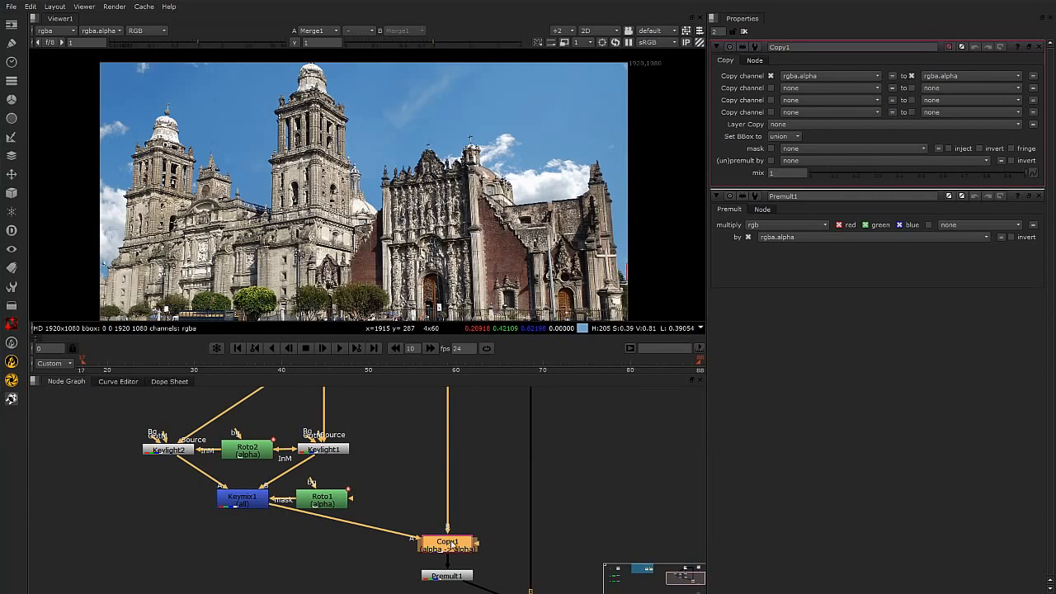
pyautogui.moveTo(431, 474); pyautogui.dragTo(382, 476, button='middle')
# Step: Trace the node flow from Church.jpg through the Keylight and Keymix branch, Copy1 and Premult1 to Merge1
pyautogui.click(297, 445)
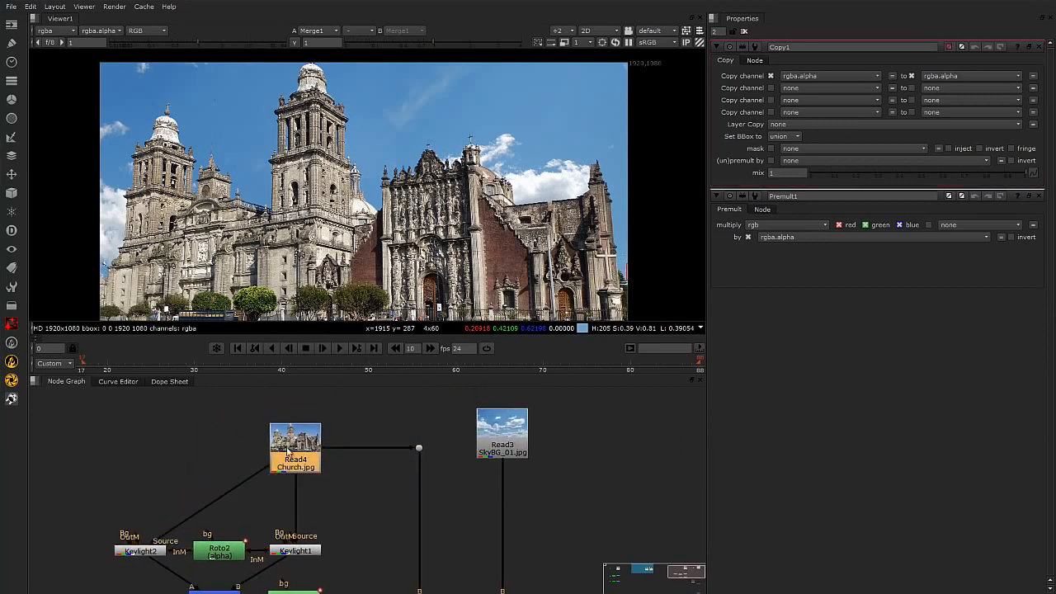
pyautogui.moveTo(325, 588); pyautogui.dragTo(311, 517, button='middle')
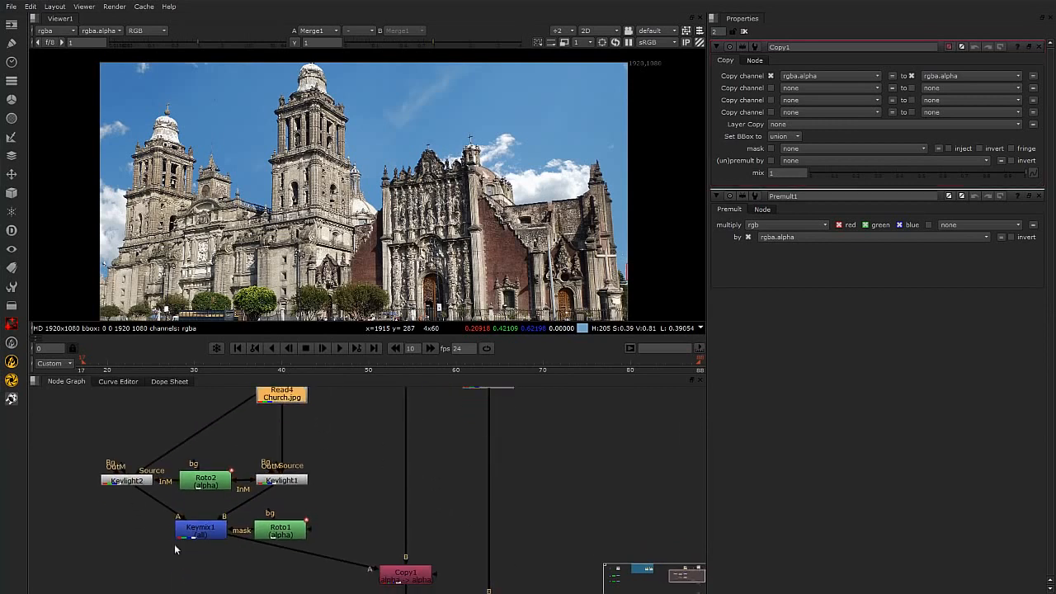
pyautogui.moveTo(416, 572); pyautogui.dragTo(384, 461, button='middle')
pyautogui.click(375, 495)
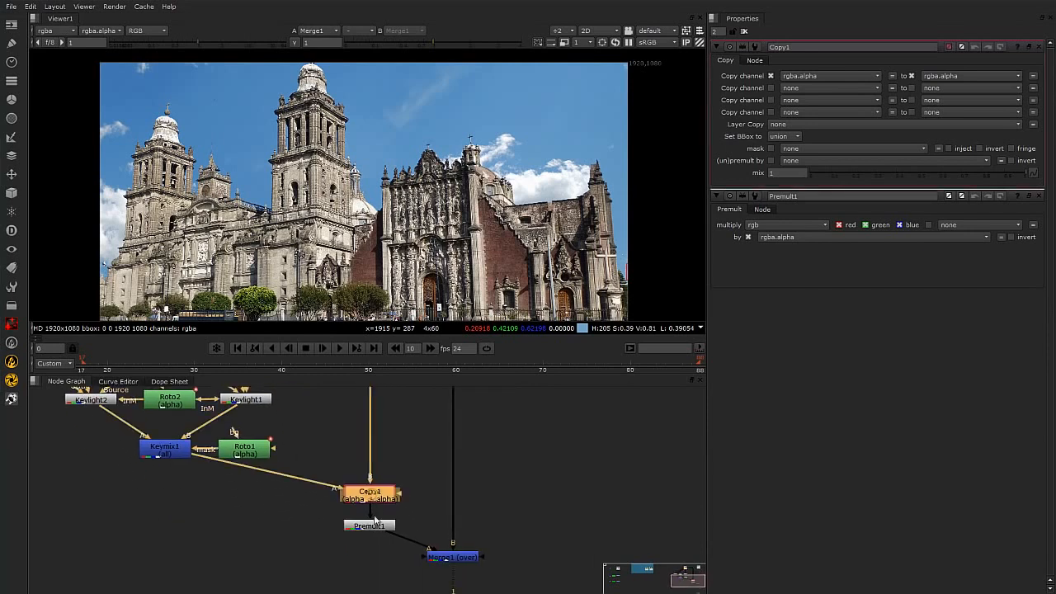
pyautogui.click(370, 526)
pyautogui.click(450, 559)
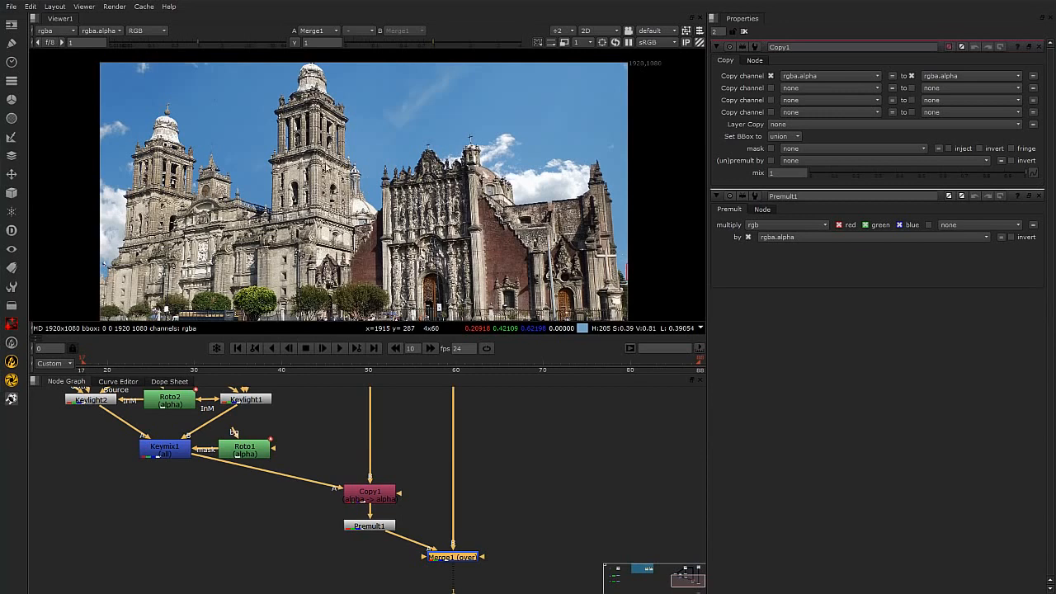
pyautogui.moveTo(375, 463); pyautogui.dragTo(371, 413, button='middle')
pyautogui.moveTo(217, 437); pyautogui.dragTo(223, 484, button='middle')
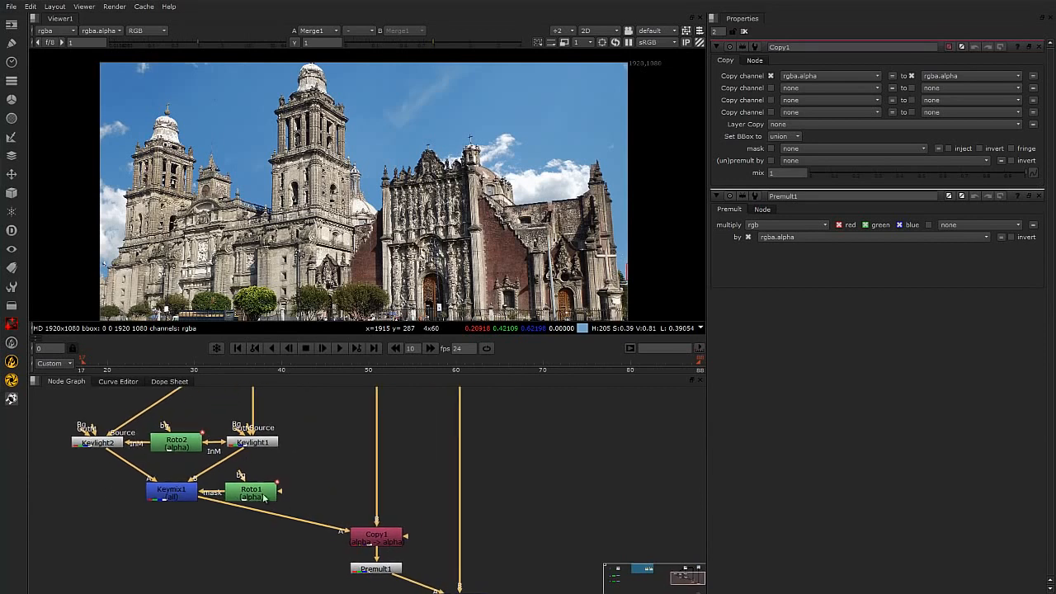
pyautogui.moveTo(319, 560); pyautogui.dragTo(317, 532, button='middle')
pyautogui.scroll(1, 318, 533)
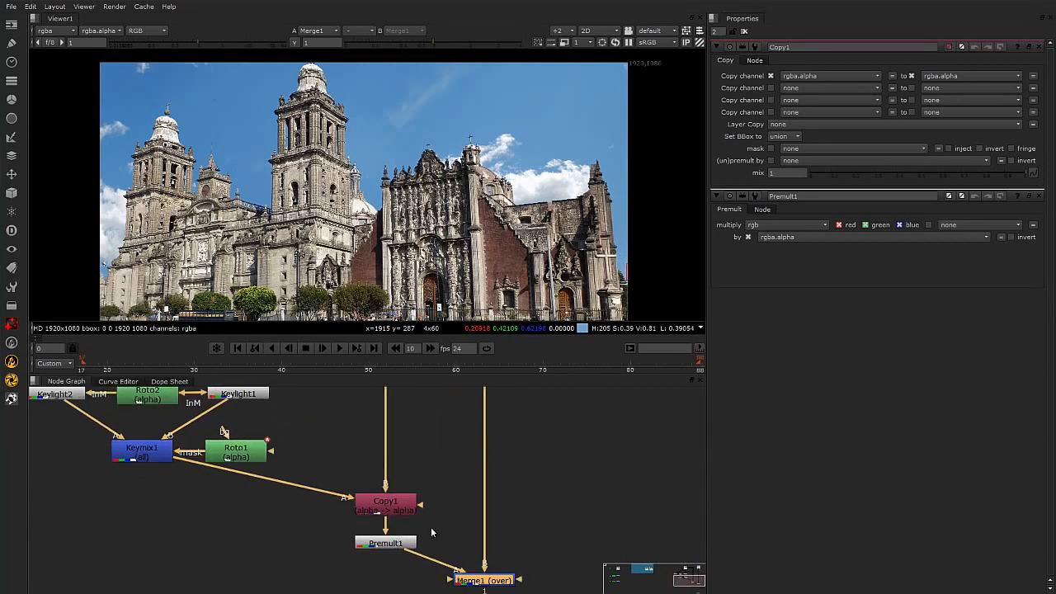
pyautogui.scroll(-3, 449, 511)
pyautogui.click(445, 505)
pyautogui.scroll(-1, 448, 506)
pyautogui.moveTo(448, 498); pyautogui.dragTo(413, 512, button='middle')
pyautogui.scroll(2, 307, 462)
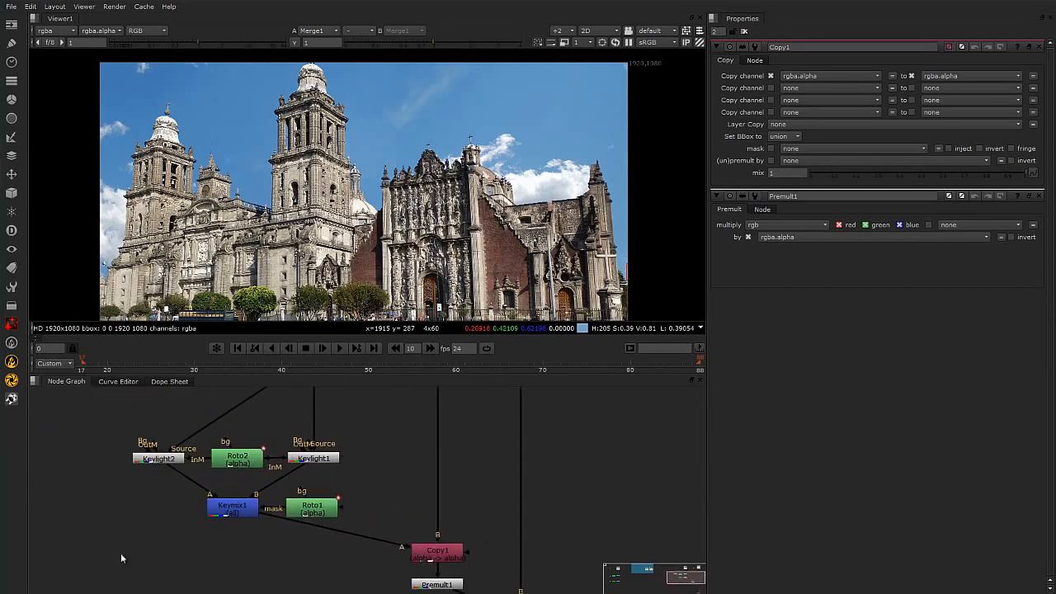
# Step: Route the Keymix1-to-Copy1 connection through a dot and centre the Church.jpg Read node above the two Keylight nodes
pyautogui.keyDown('ctrl'); pyautogui.moveTo(335, 530); pyautogui.dragTo(236, 556); pyautogui.keyUp('ctrl')
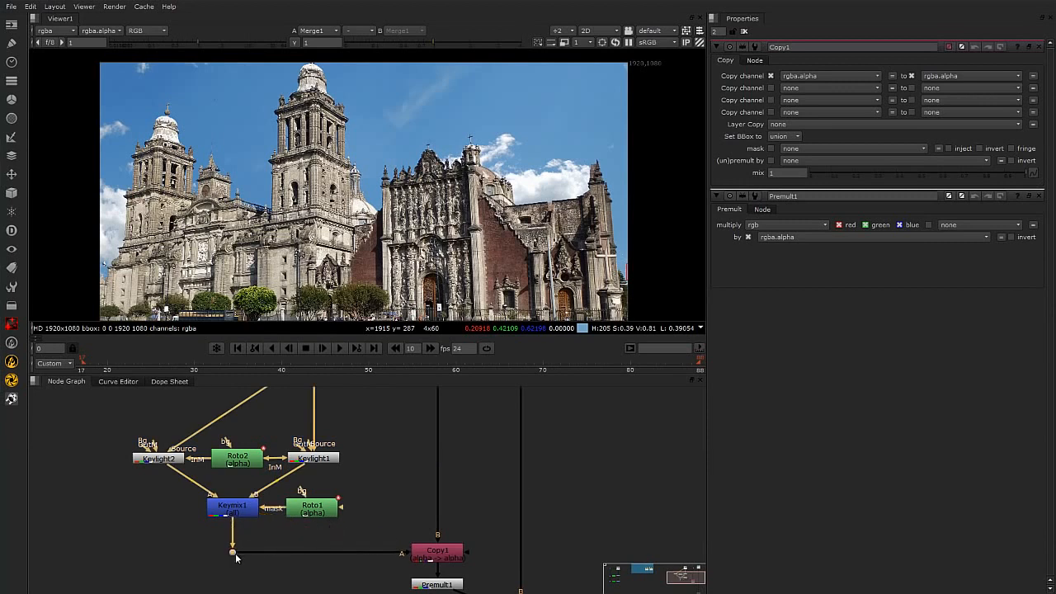
pyautogui.moveTo(290, 487); pyautogui.dragTo(282, 506, button='middle')
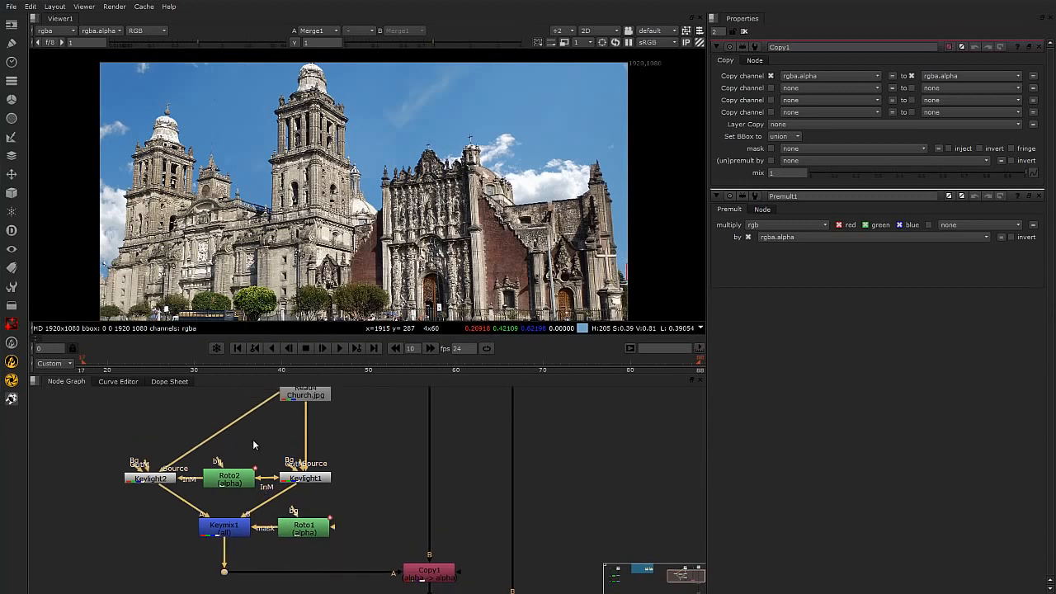
pyautogui.moveTo(253, 444); pyautogui.dragTo(284, 493, button='middle')
pyautogui.moveTo(355, 429); pyautogui.dragTo(286, 429)
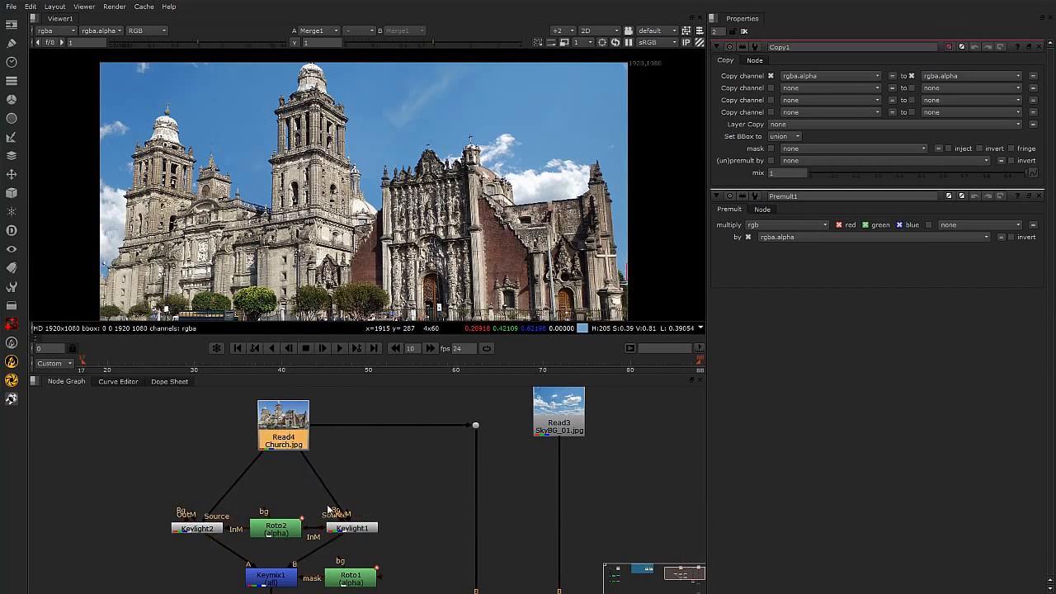
pyautogui.moveTo(328, 510); pyautogui.dragTo(339, 489, button='middle')
pyautogui.moveTo(409, 530); pyautogui.dragTo(379, 470, button='middle')
pyautogui.scroll(-3, 381, 488)
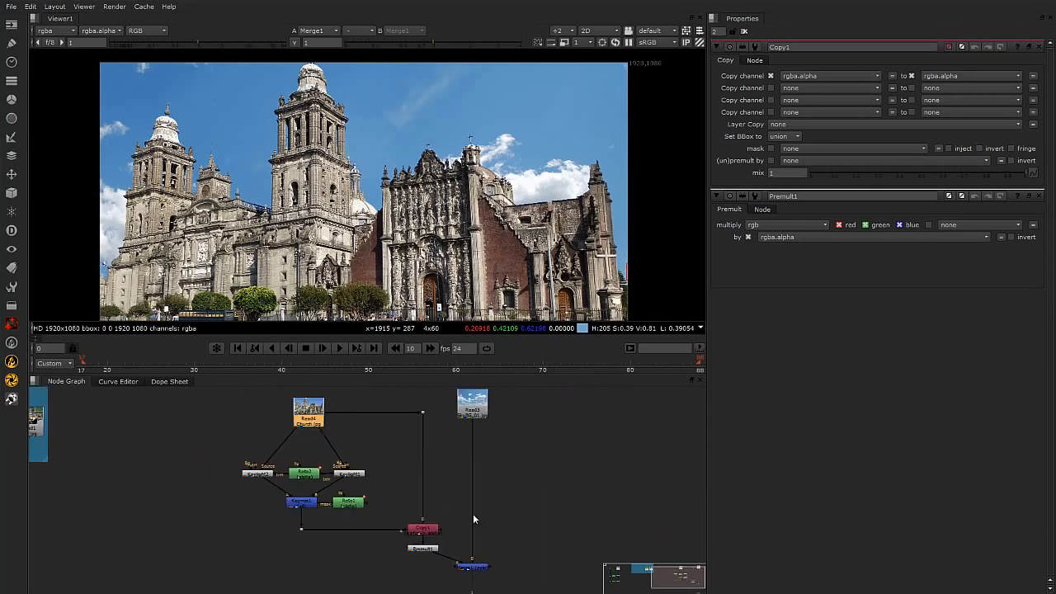
pyautogui.moveTo(472, 514); pyautogui.dragTo(415, 519, button='middle')
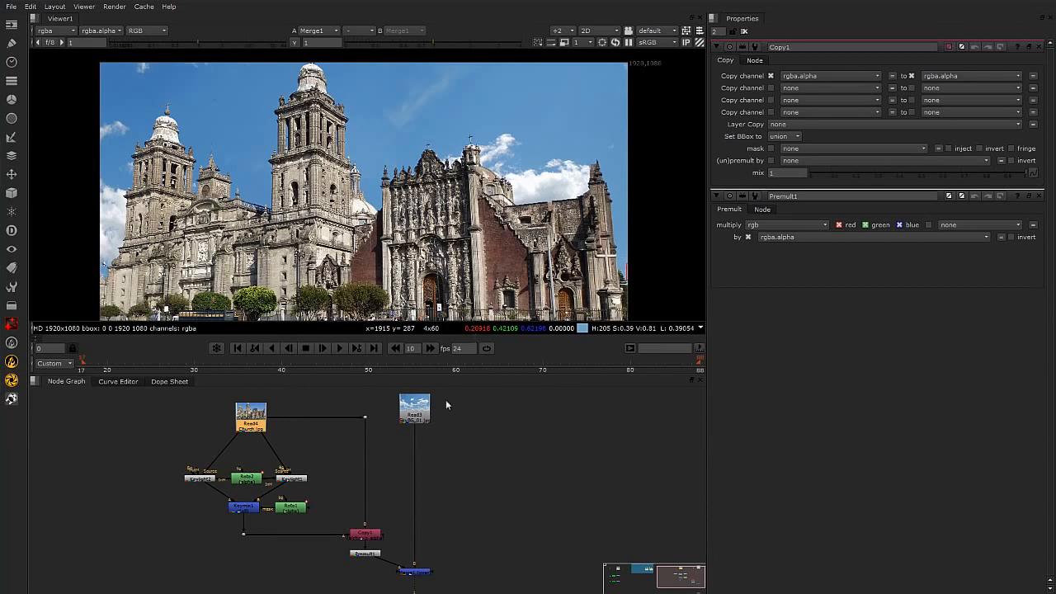
# Step: Shift Merge1 slightly down and add an unconnected LightWrap node beside the node tree
pyautogui.scroll(3, 449, 216)
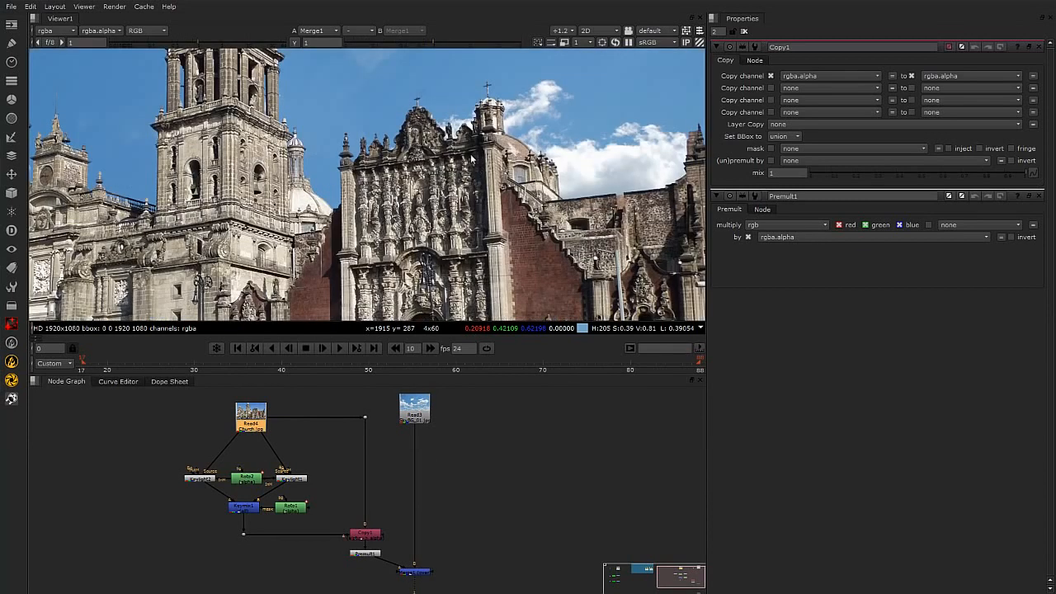
pyautogui.moveTo(495, 562); pyautogui.dragTo(478, 493, button='middle')
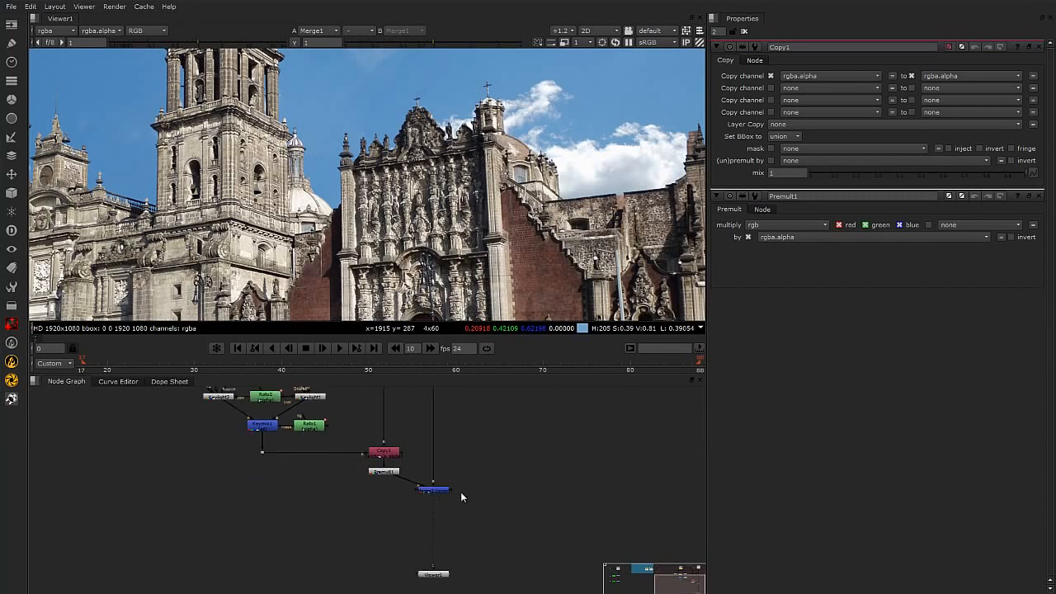
pyautogui.moveTo(445, 493)
pyautogui.mouseDown()
pyautogui.moveTo(445, 526)
pyautogui.moveTo(444, 510)
pyautogui.mouseUp()
pyautogui.scroll(2, 482, 475)
pyautogui.moveTo(482, 478); pyautogui.dragTo(478, 514, button='middle')
pyautogui.press('Tab')
pyautogui.write('l')
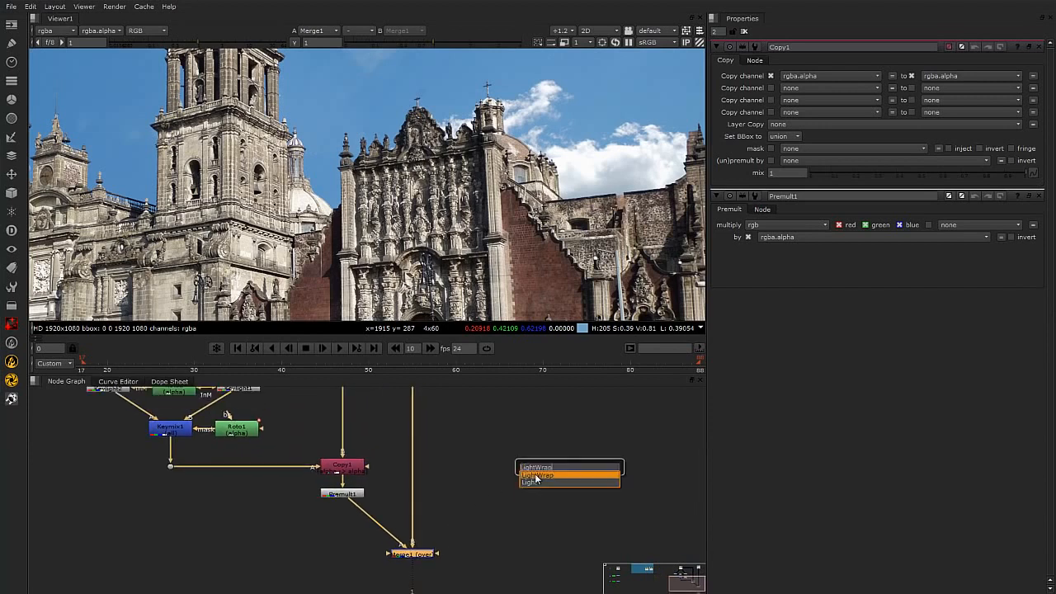
pyautogui.write('igh')
pyautogui.press('Return')
pyautogui.moveTo(420, 571)
pyautogui.mouseDown()
pyautogui.moveTo(400, 581)
pyautogui.moveTo(360, 562)
pyautogui.moveTo(345, 572)
pyautogui.moveTo(414, 556)
pyautogui.mouseUp()
pyautogui.moveTo(349, 567); pyautogui.dragTo(482, 445)
# Step: Connect LightWrap1's A input to Premult1 and its B input to the SkyBG_01.jpg Read node
pyautogui.scroll(5, 495, 451)
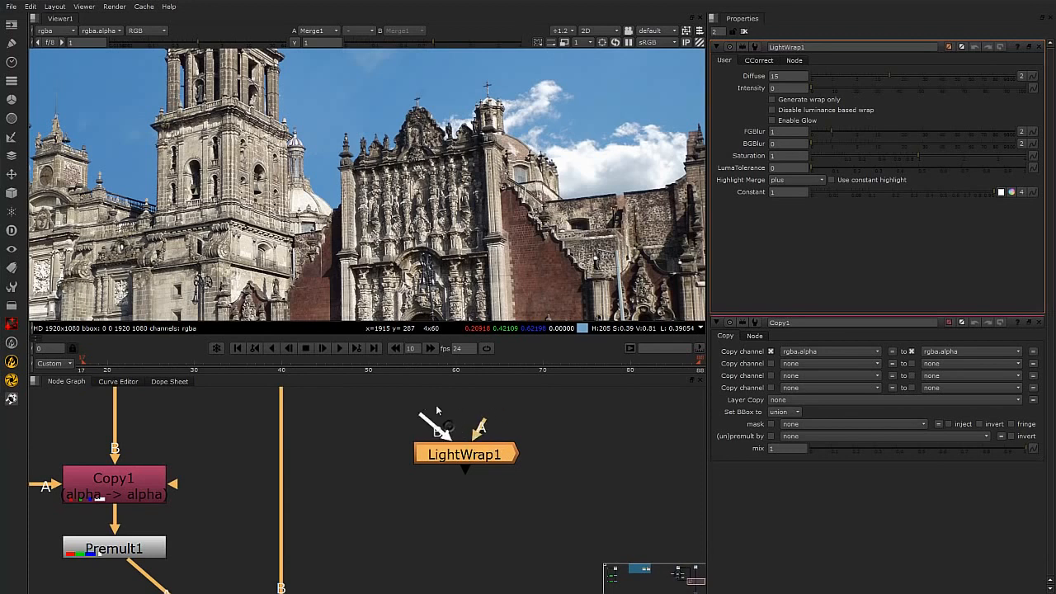
pyautogui.scroll(-6, 437, 456)
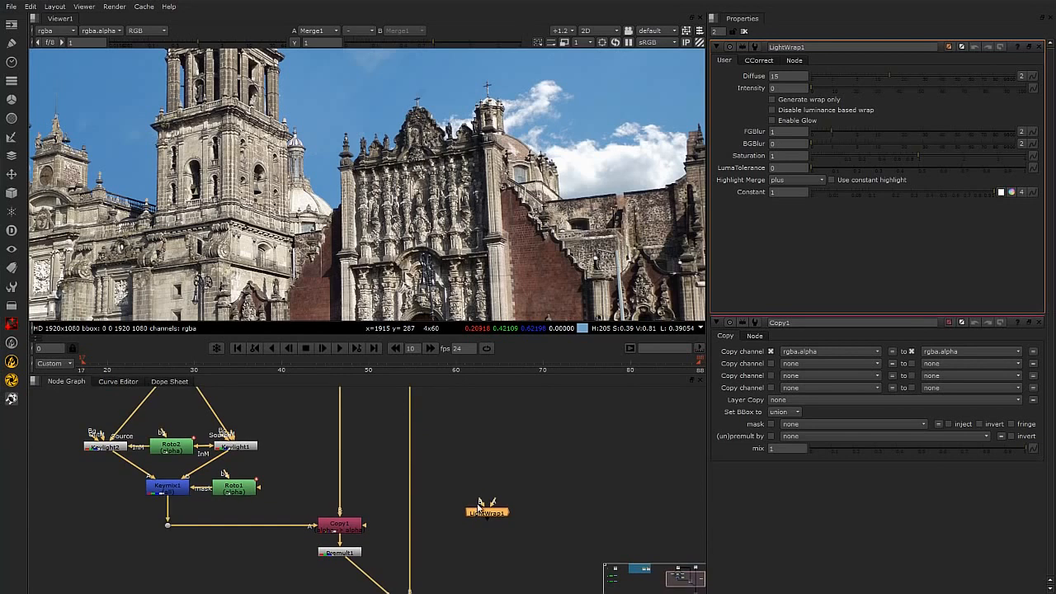
pyautogui.scroll(-3, 480, 512)
pyautogui.scroll(2, 491, 516)
pyautogui.moveTo(513, 541); pyautogui.dragTo(509, 490, button='middle')
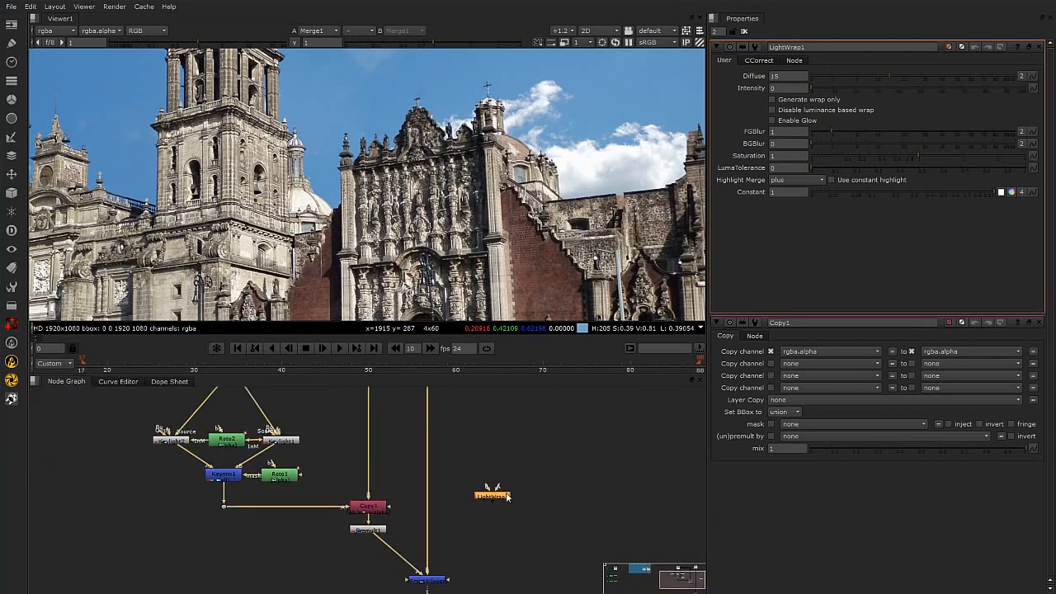
pyautogui.moveTo(499, 496); pyautogui.dragTo(296, 540)
pyautogui.scroll(3, 485, 522)
pyautogui.moveTo(473, 489); pyautogui.dragTo(418, 563, button='middle')
pyautogui.moveTo(428, 512); pyautogui.dragTo(424, 519, button='middle')
pyautogui.moveTo(421, 535); pyautogui.dragTo(395, 408)
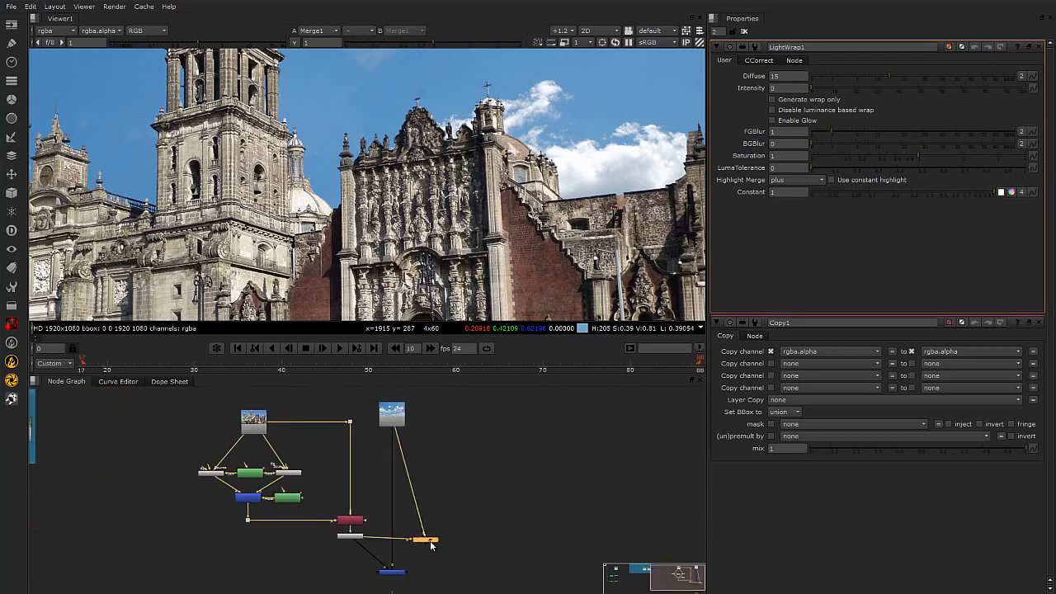
# Step: View LightWrap1's output, raise its intensity to 12.5 and enable Generate wrap only
pyautogui.press('1')
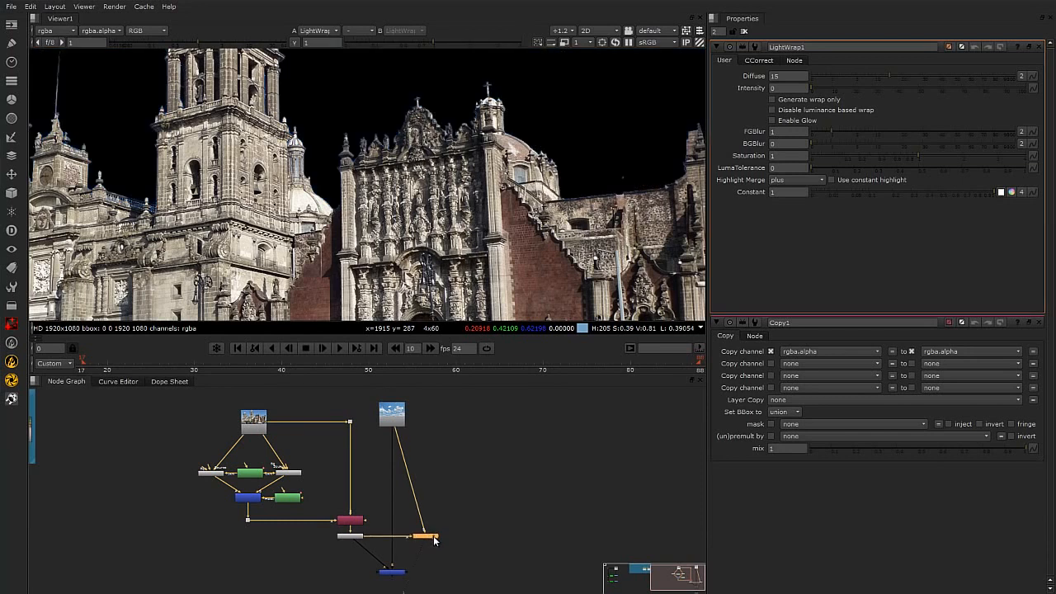
pyautogui.scroll(2, 464, 186)
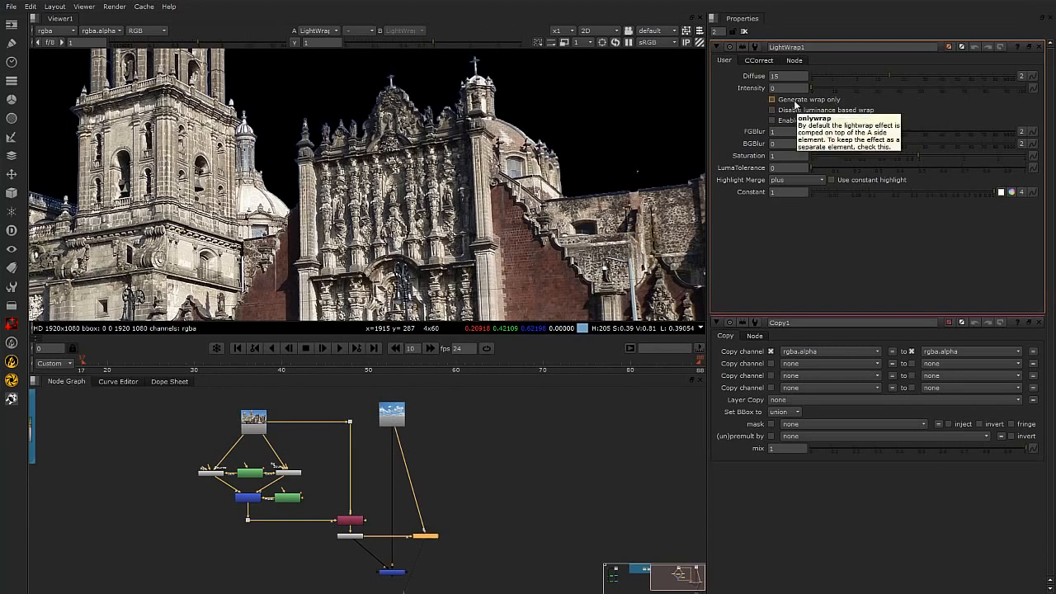
pyautogui.click(835, 87)
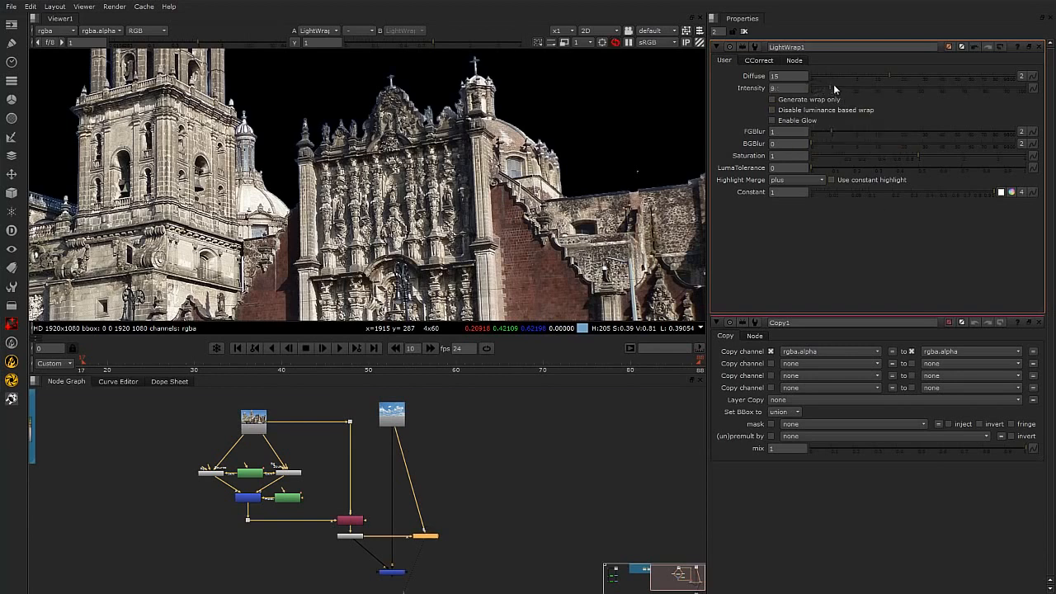
pyautogui.click(771, 100)
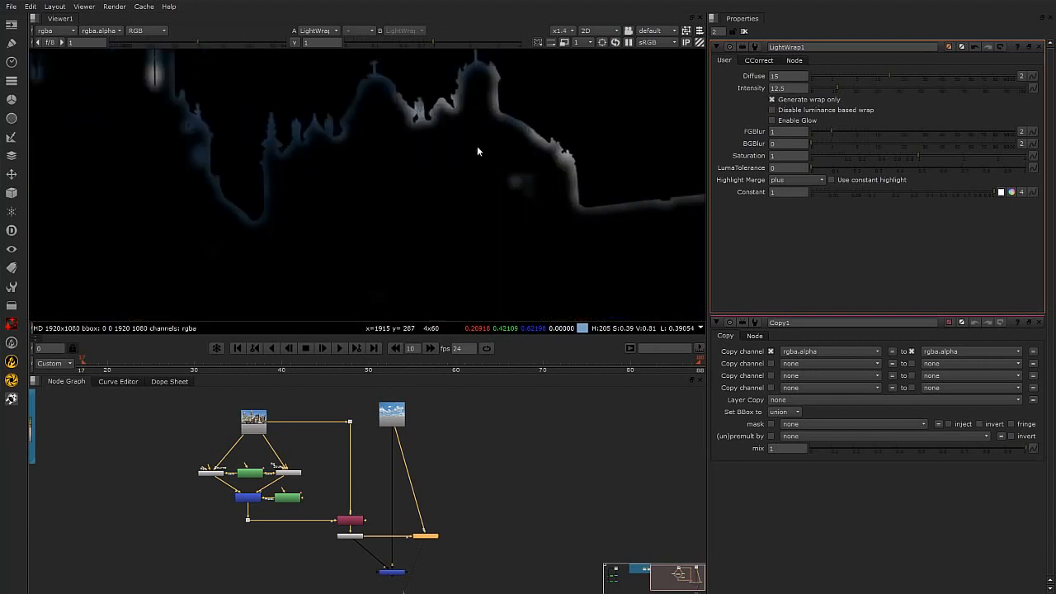
pyautogui.scroll(-1, 476, 151)
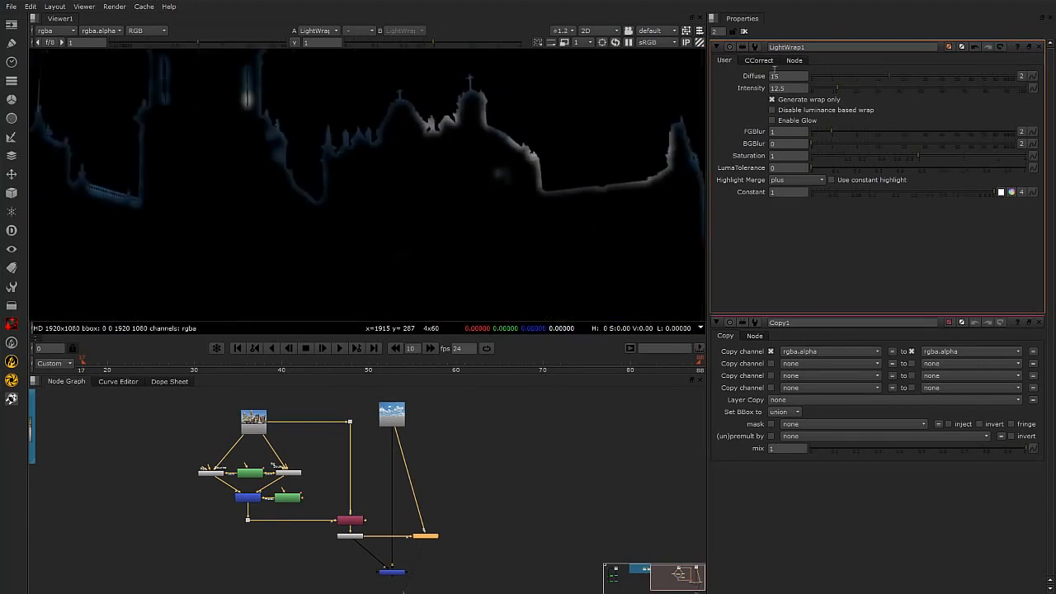
# Step: Set LightWrap1's intensity to 2.5 and its diffuse to 8
pyautogui.moveTo(889, 75); pyautogui.dragTo(837, 77)
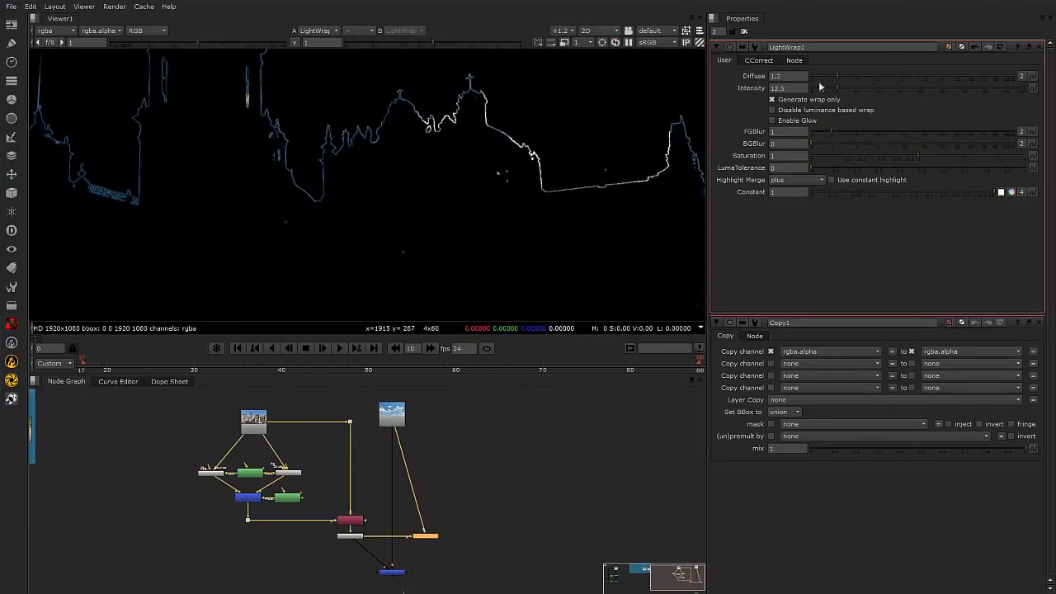
pyautogui.moveTo(836, 88); pyautogui.dragTo(808, 90)
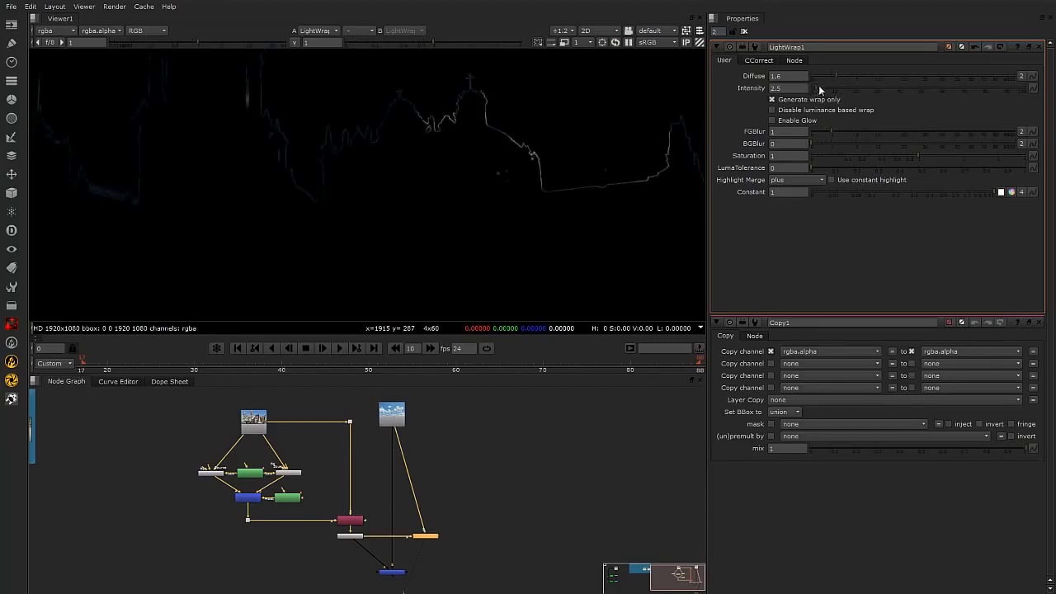
pyautogui.moveTo(839, 74); pyautogui.dragTo(866, 75)
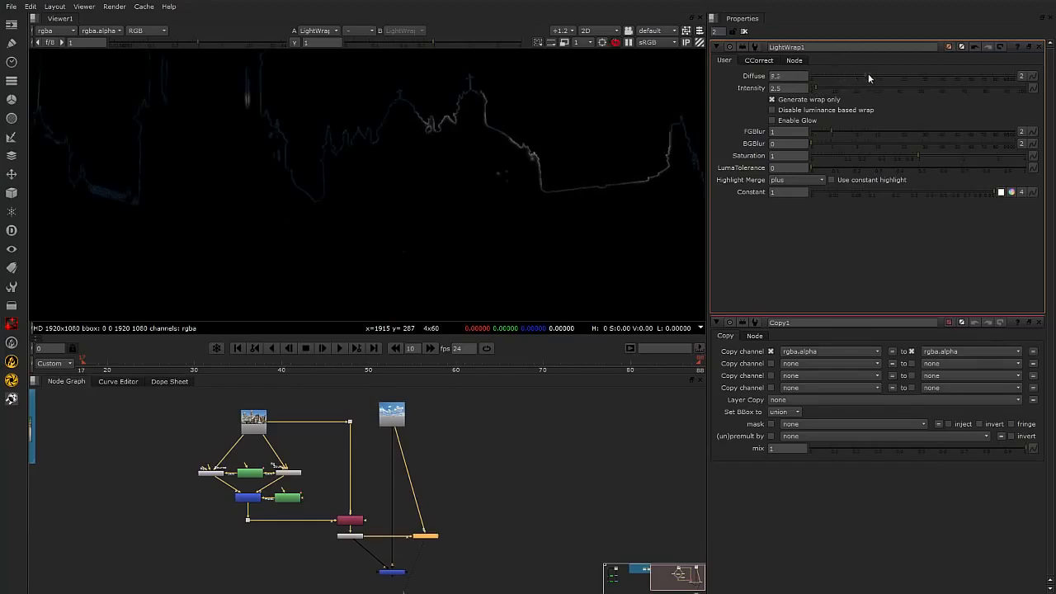
pyautogui.click(857, 75)
# Step: Try different LumaTolerance amounts on LightWrap1 while checking the wrap edges, and settle on 0.015
pyautogui.moveTo(814, 166)
pyautogui.mouseDown()
pyautogui.moveTo(878, 165)
pyautogui.moveTo(797, 173)
pyautogui.mouseUp()
pyautogui.moveTo(607, 162); pyautogui.dragTo(411, 146, button='middle')
pyautogui.scroll(2, 506, 227)
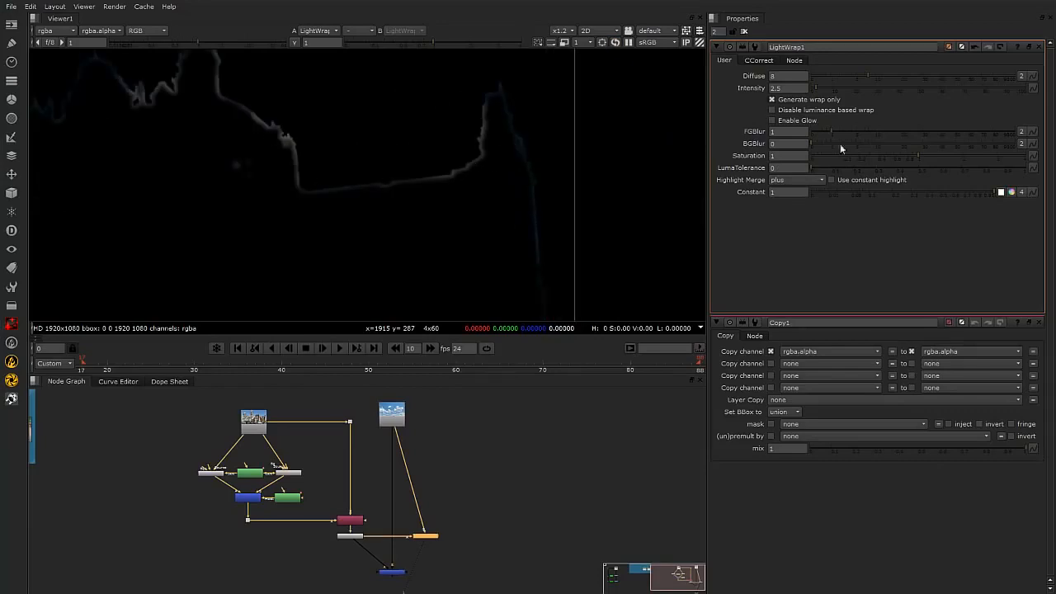
pyautogui.moveTo(810, 166); pyautogui.dragTo(842, 168)
pyautogui.moveTo(841, 167); pyautogui.dragTo(864, 168)
pyautogui.scroll(-4, 411, 155)
pyautogui.moveTo(414, 172); pyautogui.dragTo(480, 209, button='middle')
pyautogui.scroll(1, 480, 210)
pyautogui.moveTo(857, 167); pyautogui.dragTo(817, 169)
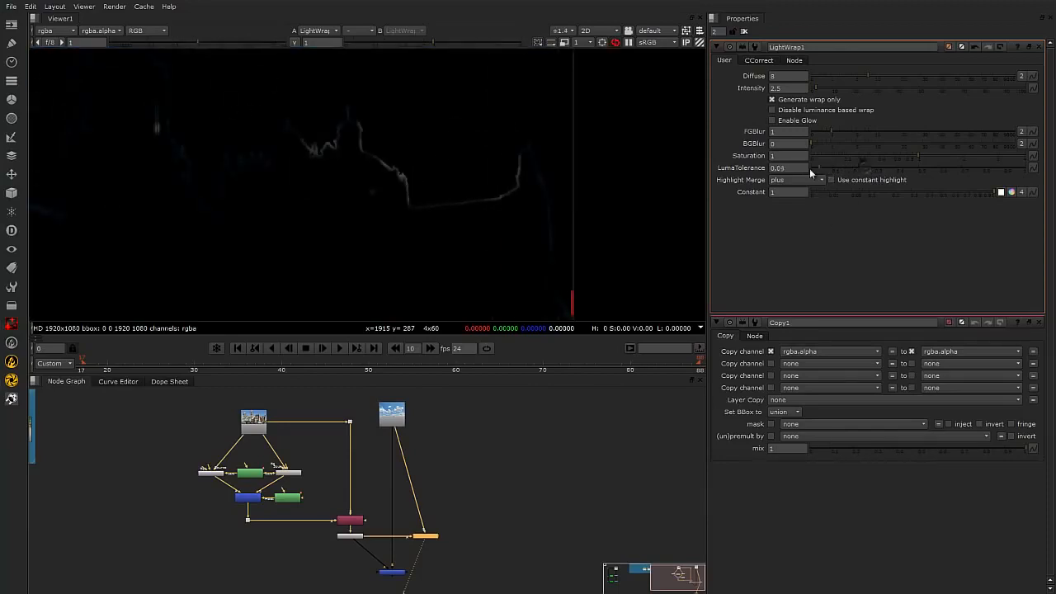
# Step: Reposition LightWrap1 directly below Premult1 in the node graph
pyautogui.click(523, 443)
pyautogui.scroll(2, 456, 567)
pyautogui.moveTo(440, 538); pyautogui.dragTo(465, 498, button='middle')
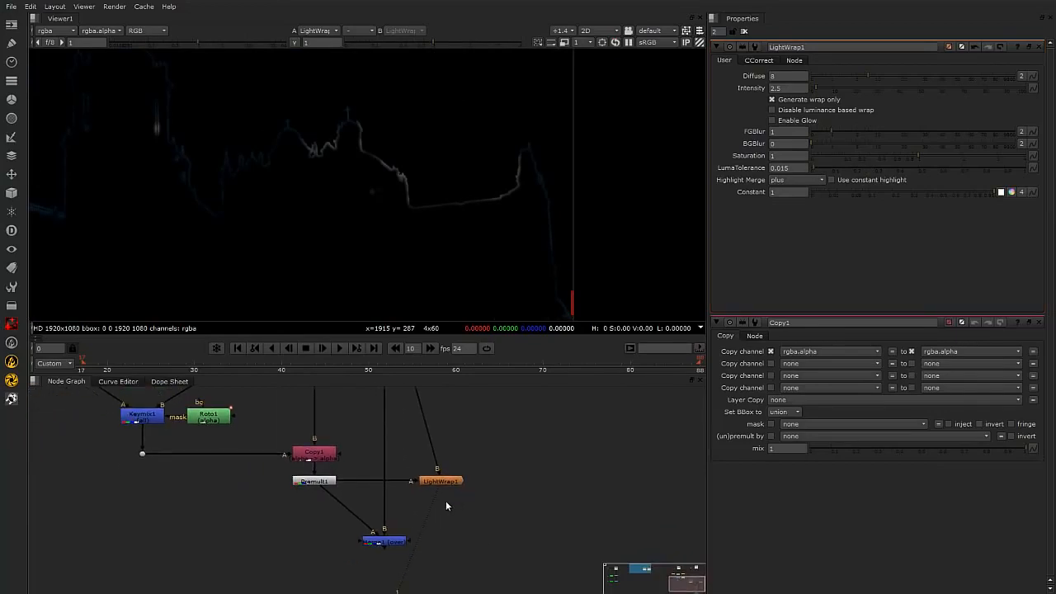
pyautogui.scroll(-2, 445, 500)
pyautogui.click(437, 486)
pyautogui.moveTo(438, 485)
pyautogui.mouseDown()
pyautogui.moveTo(425, 504)
pyautogui.moveTo(438, 502)
pyautogui.mouseUp()
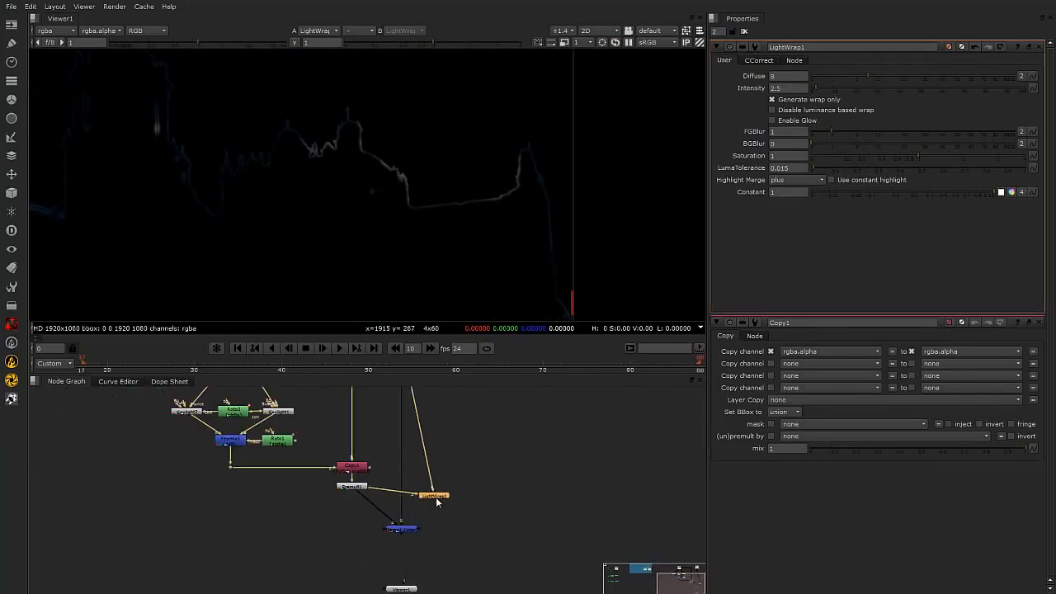
pyautogui.moveTo(437, 470); pyautogui.dragTo(427, 516, button='middle')
pyautogui.moveTo(466, 590); pyautogui.dragTo(473, 497, button='middle')
pyautogui.scroll(2, 442, 482)
pyautogui.moveTo(466, 488); pyautogui.dragTo(345, 550)
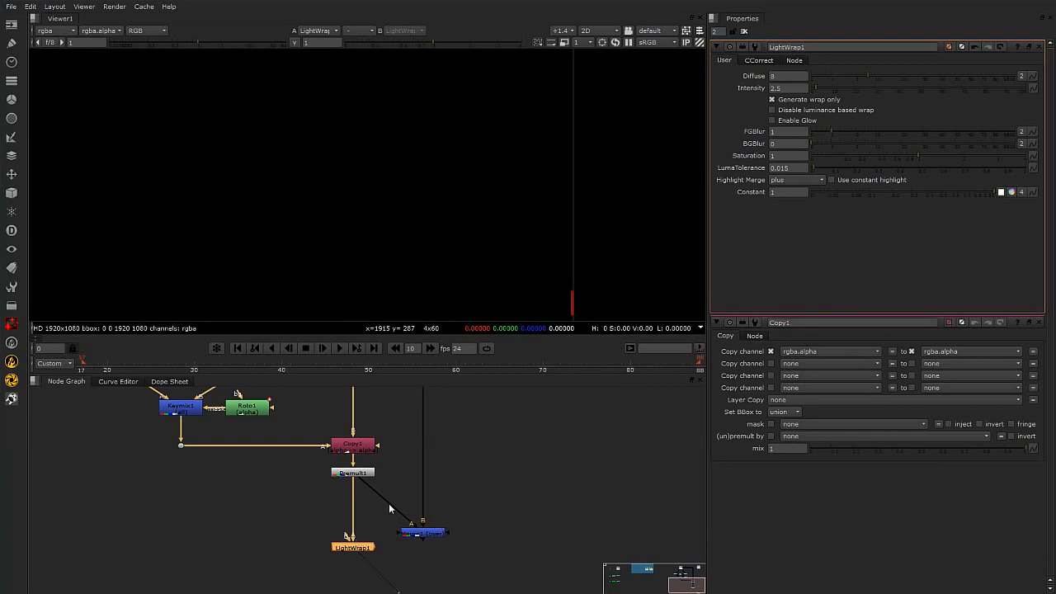
# Step: Arrange Merge1 level with Premult1, LightWrap1 just below Premult1, and the sky Read node directly above Merge1
pyautogui.scroll(2, 384, 495)
pyautogui.moveTo(417, 543); pyautogui.dragTo(419, 454)
pyautogui.scroll(-5, 421, 509)
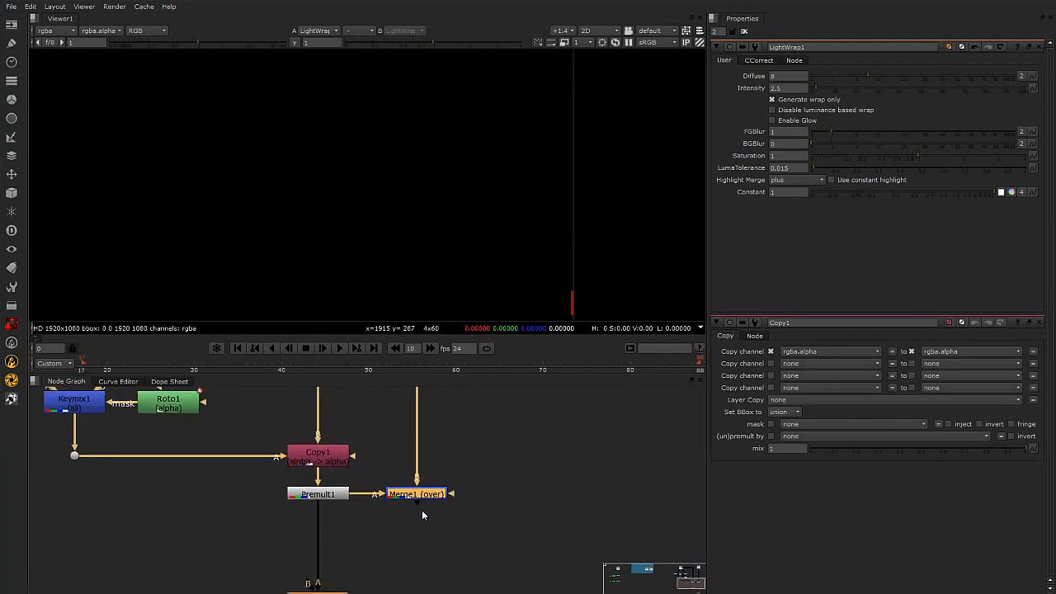
pyautogui.moveTo(330, 554); pyautogui.dragTo(323, 535)
pyautogui.moveTo(372, 504); pyautogui.dragTo(407, 504)
pyautogui.moveTo(413, 419); pyautogui.dragTo(398, 529, button='middle')
pyautogui.moveTo(356, 463); pyautogui.dragTo(398, 429)
pyautogui.moveTo(447, 502); pyautogui.dragTo(456, 498, button='middle')
pyautogui.scroll(-1, 437, 512)
pyautogui.moveTo(400, 574); pyautogui.dragTo(404, 535, button='middle')
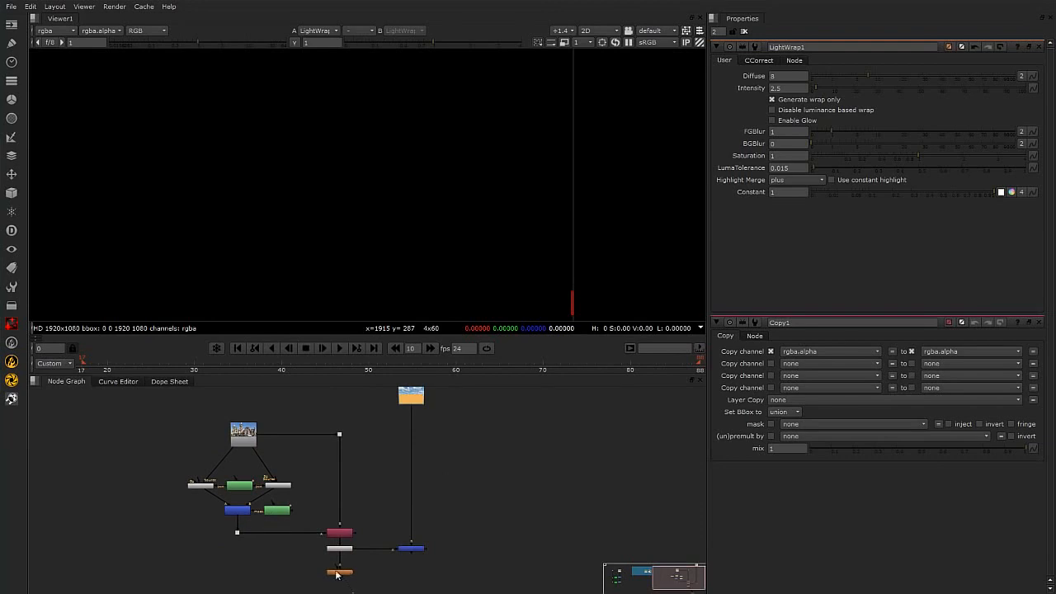
# Step: Reconnect LightWrap1's B input to the sky Read node and route that connection through a dot beside Premult1
pyautogui.moveTo(340, 567); pyautogui.dragTo(410, 399)
pyautogui.moveTo(373, 492); pyautogui.dragTo(363, 566)
pyautogui.scroll(5, 363, 564)
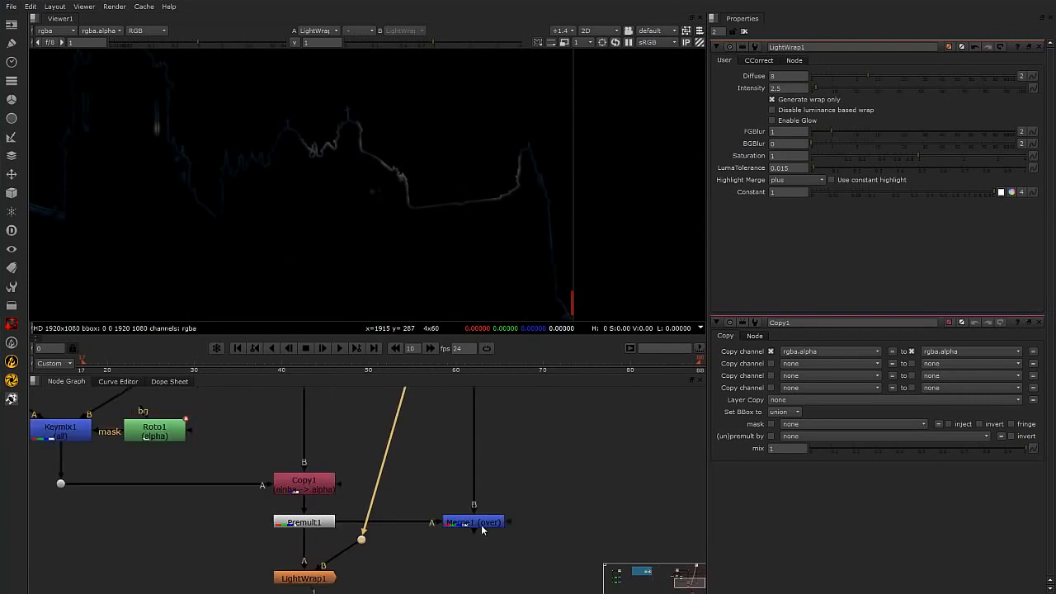
# Step: Add a Merge node after Merge1 with LightWrap1 as its A input, and set its operation to screen
pyautogui.click(481, 524)
pyautogui.press('m')
pyautogui.moveTo(486, 527); pyautogui.dragTo(320, 577)
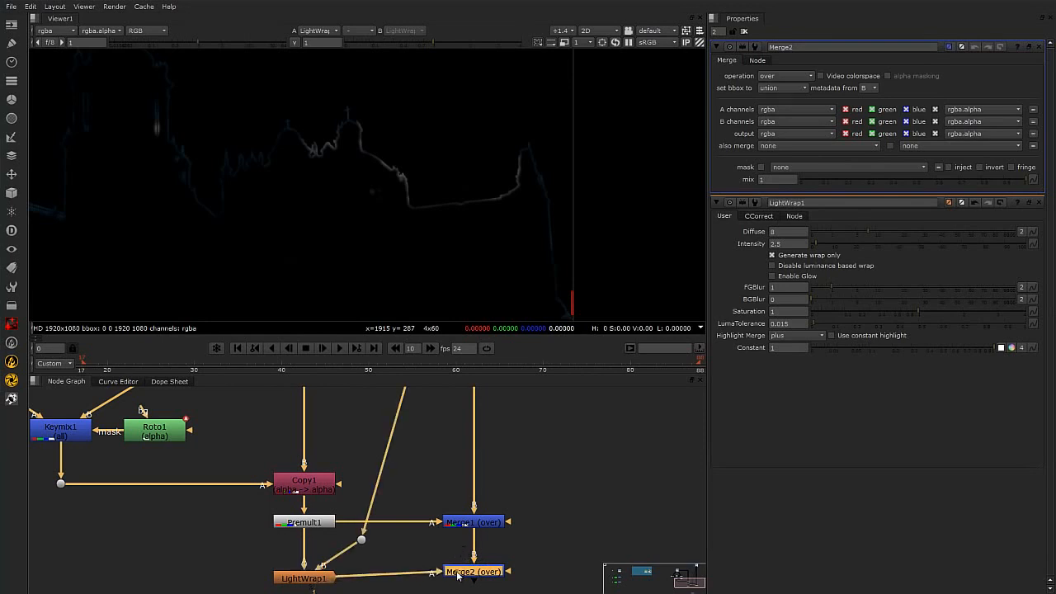
pyautogui.click(794, 75)
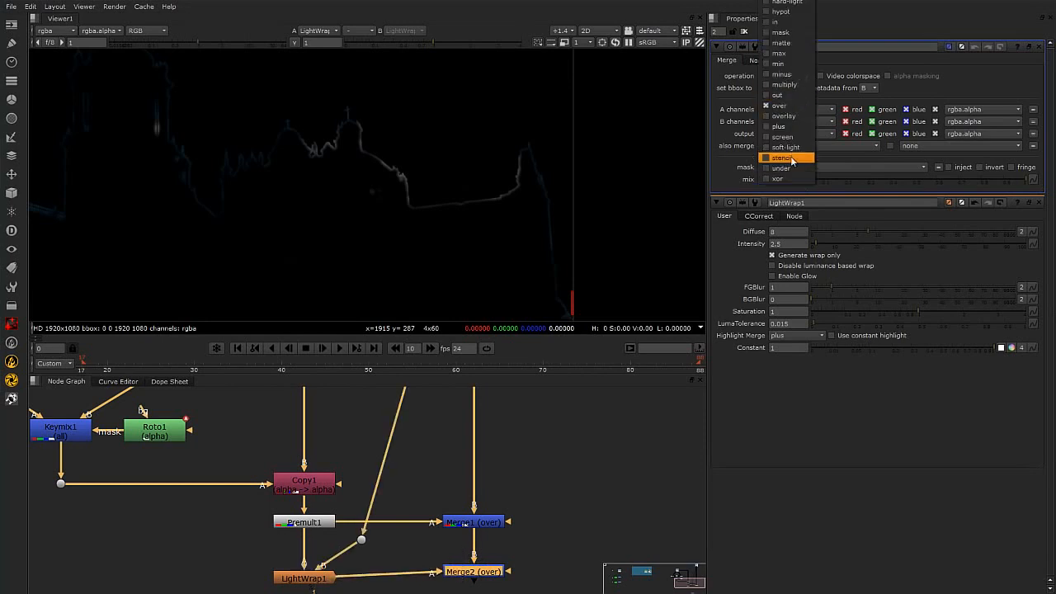
pyautogui.click(783, 136)
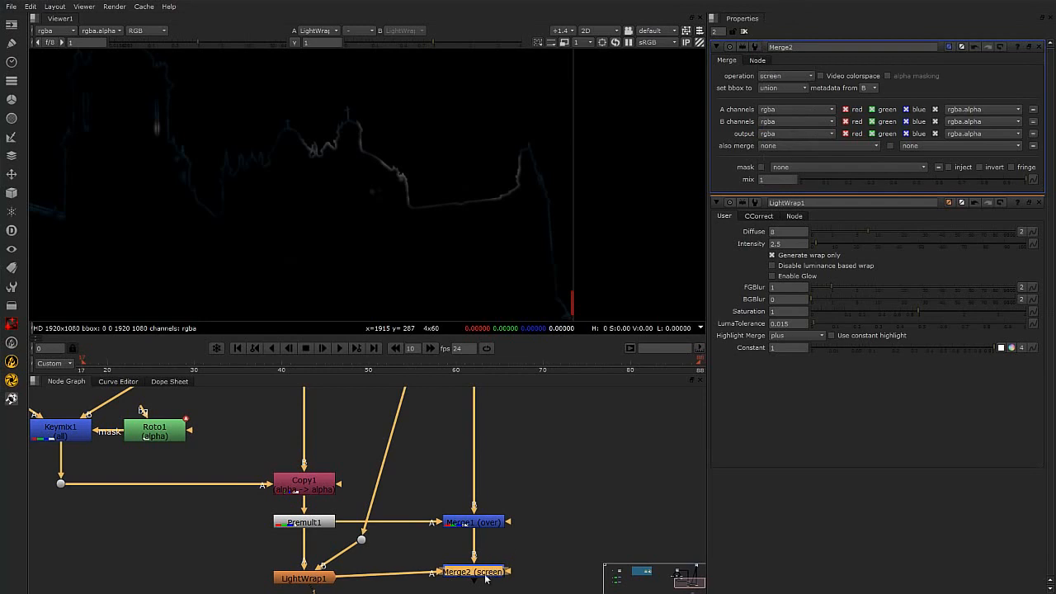
# Step: View Merge2's output and examine the church's edges against the sky with the light wrap merge disabled and enabled
pyautogui.press('1')
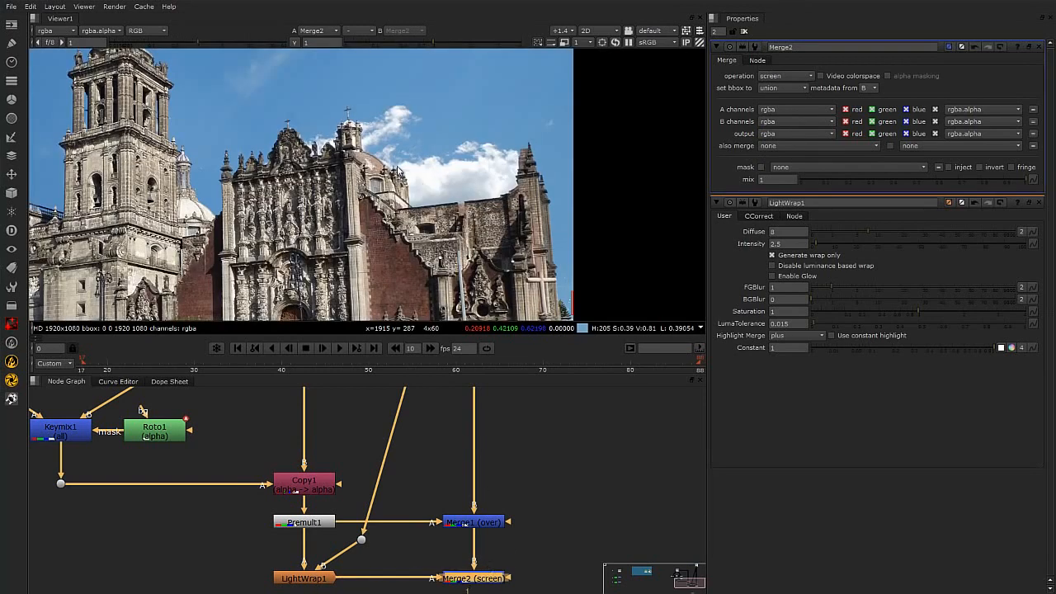
pyautogui.scroll(3, 414, 176)
pyautogui.moveTo(361, 228); pyautogui.dragTo(402, 220, button='middle')
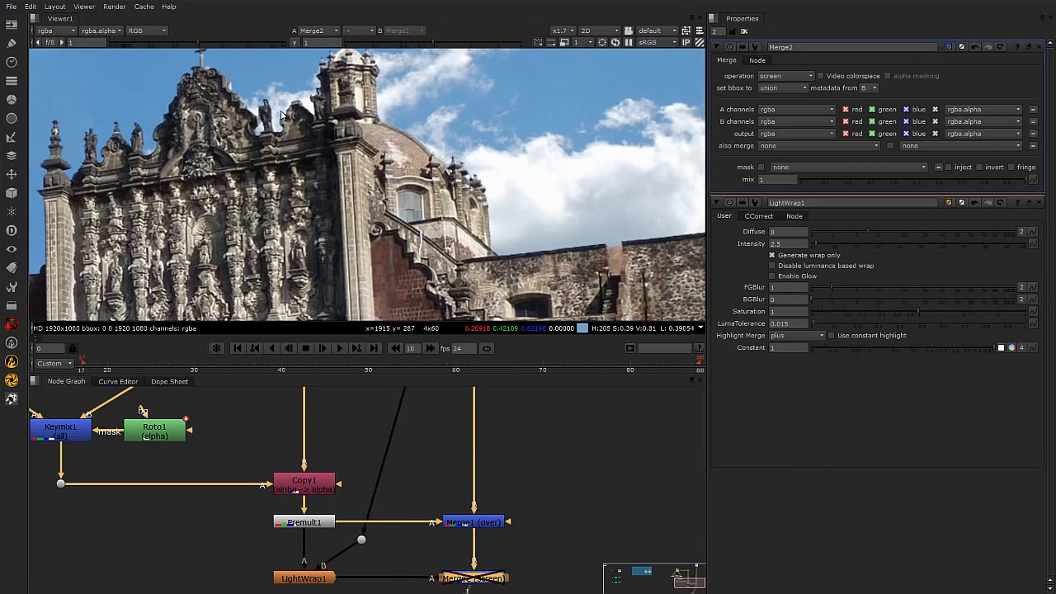
pyautogui.scroll(-3, 394, 198)
pyautogui.scroll(2, 533, 190)
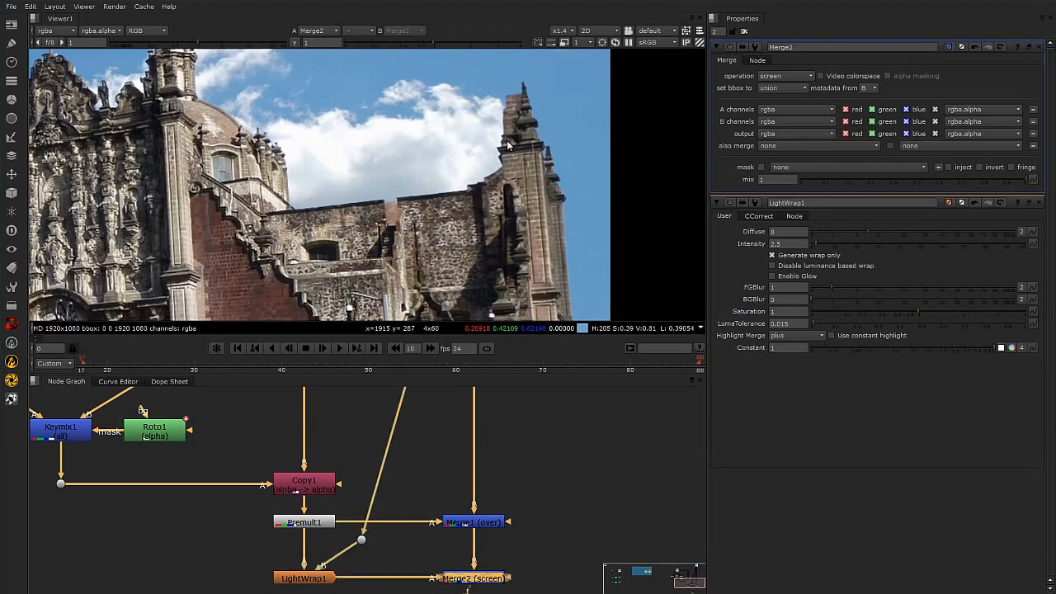
pyautogui.scroll(5, 509, 140)
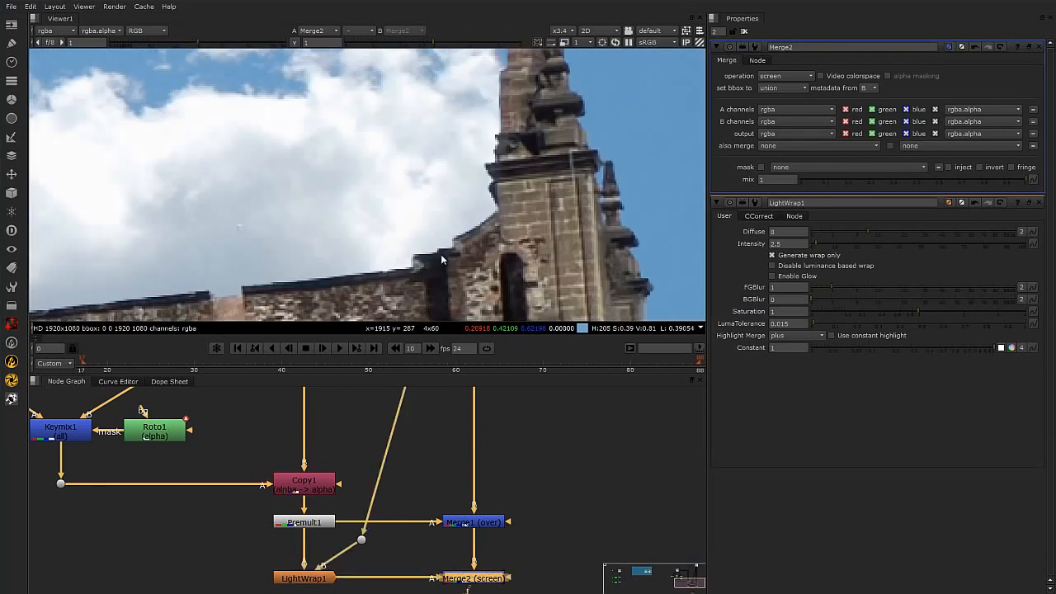
# Step: Set LightWrap1's diffuse to 2.9 and its intensity to 8.5
pyautogui.scroll(-5, 293, 289)
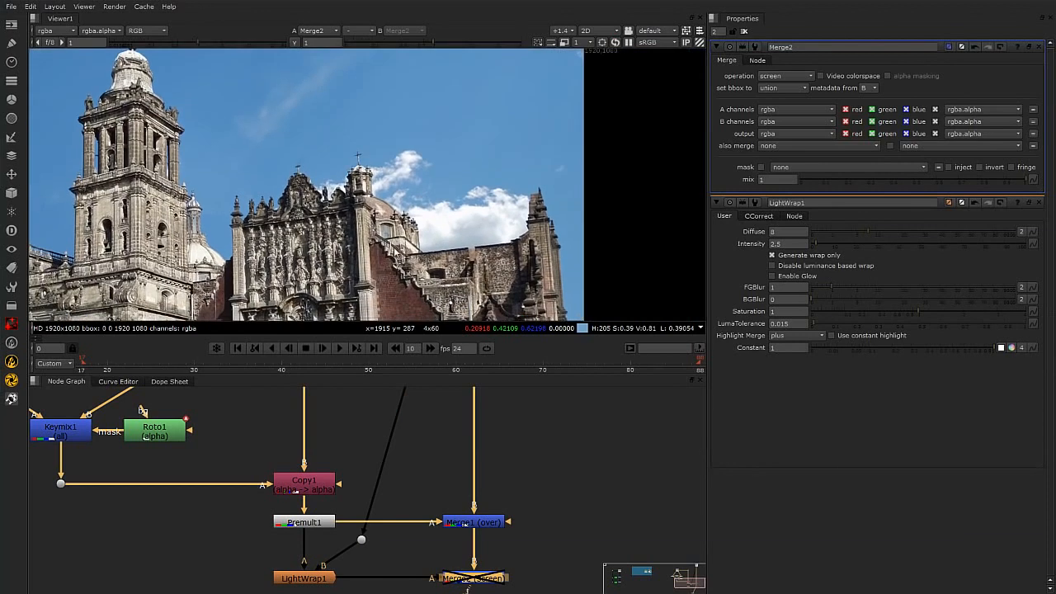
pyautogui.scroll(4, 163, 176)
pyautogui.moveTo(287, 216); pyautogui.dragTo(533, 209, button='middle')
pyautogui.doubleClick(313, 582)
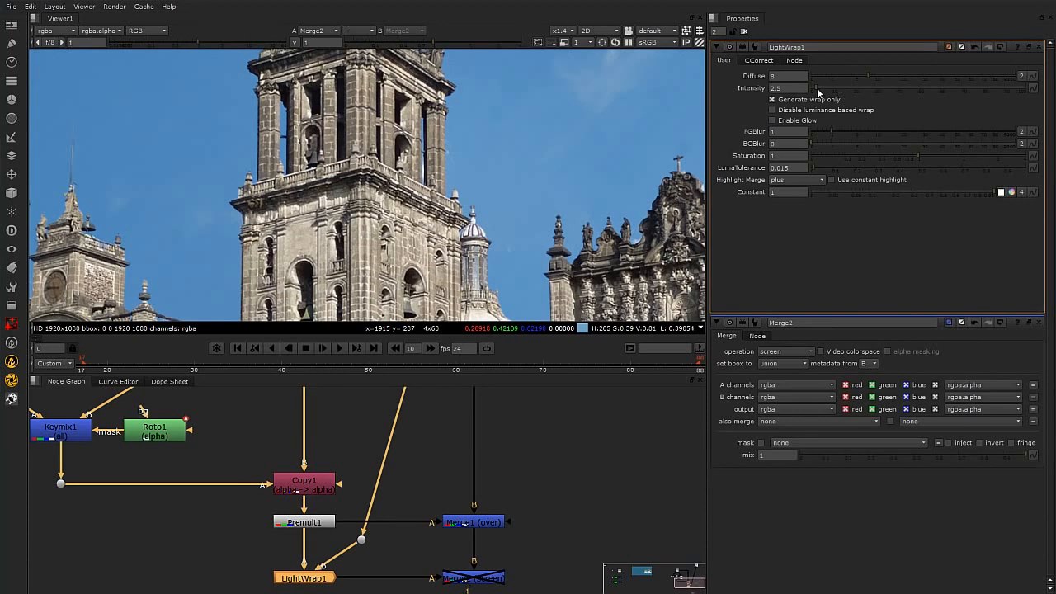
pyautogui.moveTo(817, 91); pyautogui.dragTo(825, 91)
pyautogui.moveTo(845, 77)
pyautogui.mouseDown()
pyautogui.moveTo(856, 76)
pyautogui.moveTo(844, 77)
pyautogui.mouseUp()
pyautogui.moveTo(509, 201); pyautogui.dragTo(477, 194, button='middle')
pyautogui.moveTo(254, 179); pyautogui.dragTo(708, 123, button='middle')
pyautogui.moveTo(457, 262); pyautogui.dragTo(445, 220, button='middle')
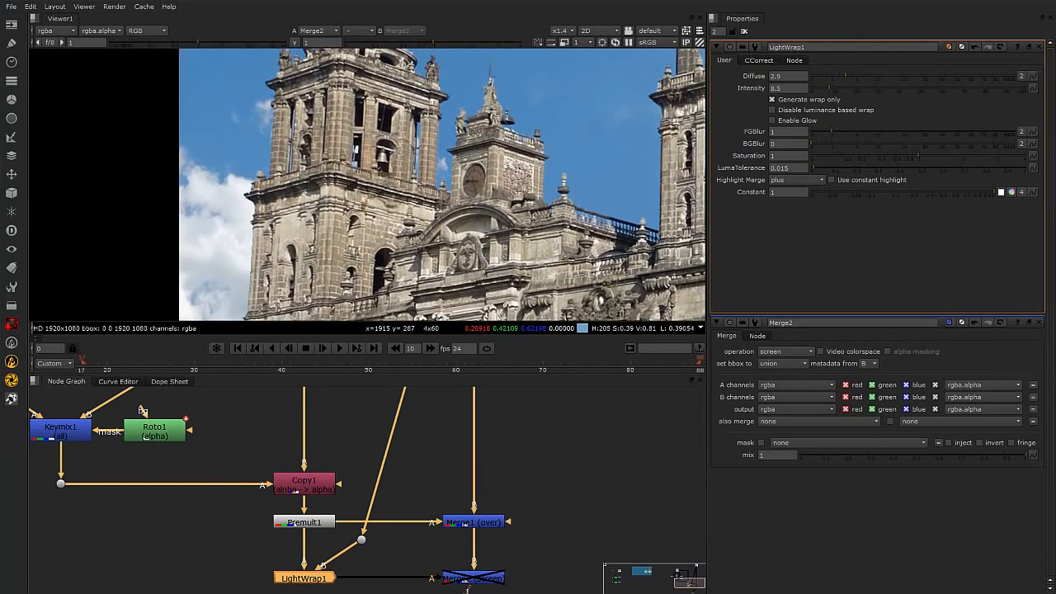
# Step: Re-enable Merge2, set LightWrap1's intensity to 3.5, and check the light wrap across the whole church composite
pyautogui.click(452, 580)
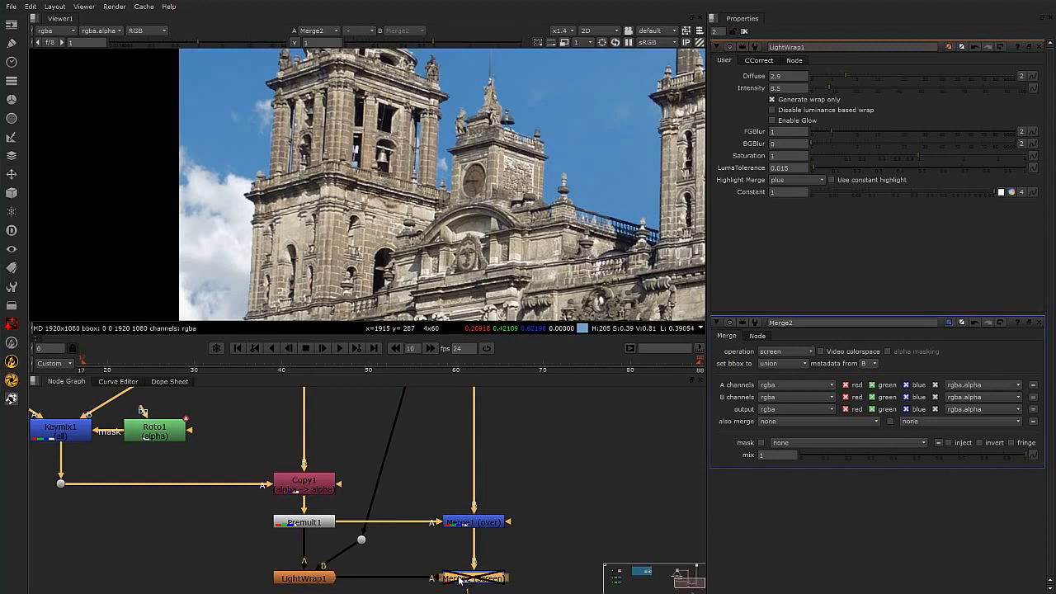
pyautogui.press('d')
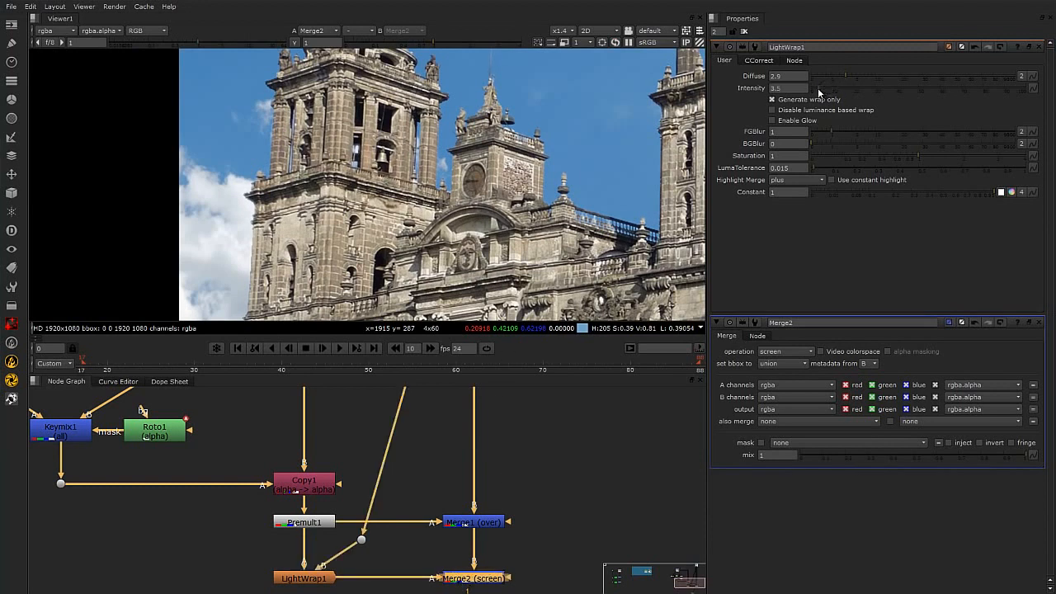
pyautogui.scroll(-3, 518, 241)
pyautogui.scroll(-4, 405, 231)
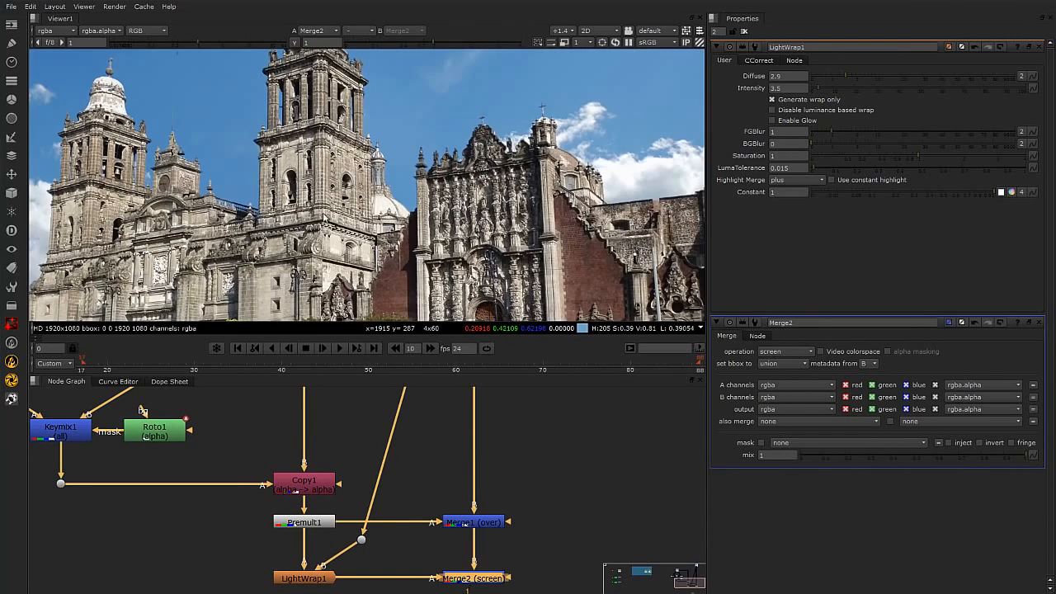
pyautogui.moveTo(357, 198); pyautogui.dragTo(395, 204, button='middle')
pyautogui.scroll(-4, 416, 441)
pyautogui.scroll(3, 409, 436)
pyautogui.scroll(-4, 409, 457)
# Step: Add a second dot to the sky-to-LightWrap1 connection beside the sky Read node and straighten the line by aligning both dots
pyautogui.moveTo(405, 478); pyautogui.dragTo(396, 529, button='middle')
pyautogui.scroll(2, 397, 493)
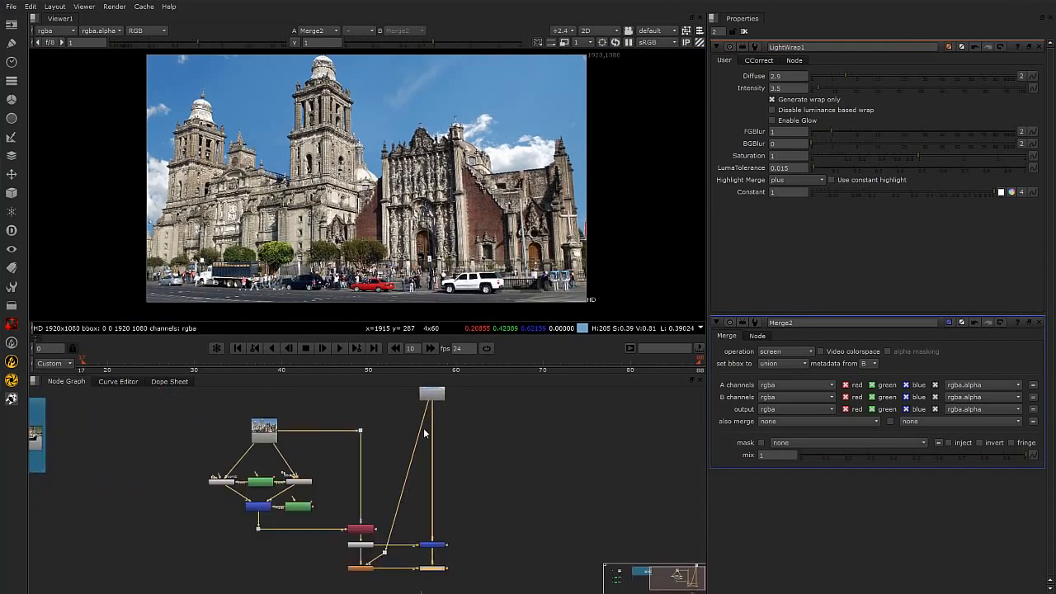
pyautogui.keyDown('ctrl'); pyautogui.moveTo(409, 476); pyautogui.dragTo(396, 389); pyautogui.keyUp('ctrl')
pyautogui.moveTo(398, 406); pyautogui.dragTo(366, 421, button='middle')
pyautogui.moveTo(368, 415); pyautogui.dragTo(371, 415)
pyautogui.moveTo(356, 576); pyautogui.dragTo(370, 575)
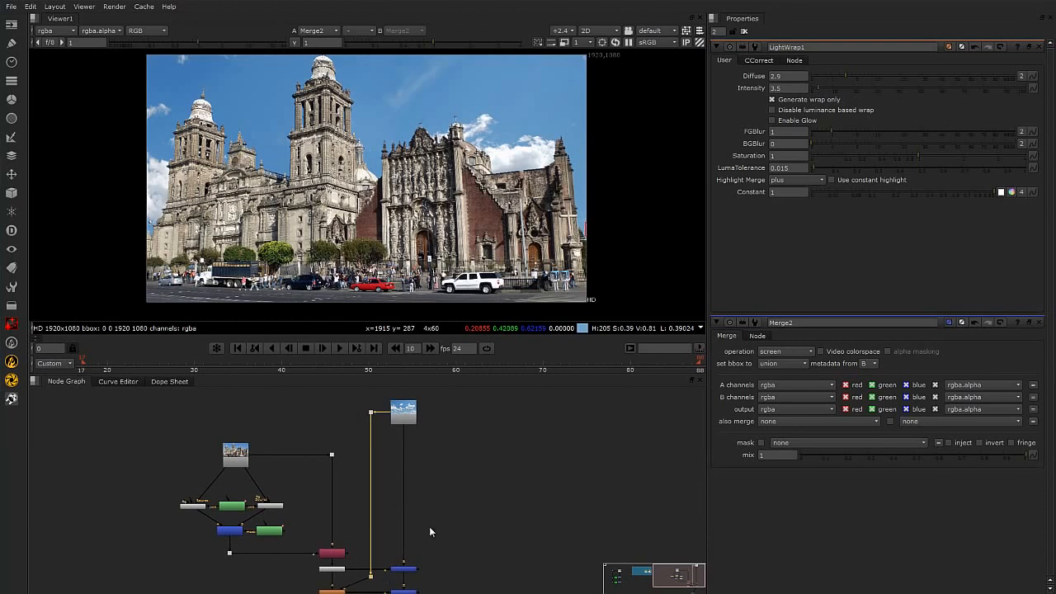
pyautogui.click(396, 418)
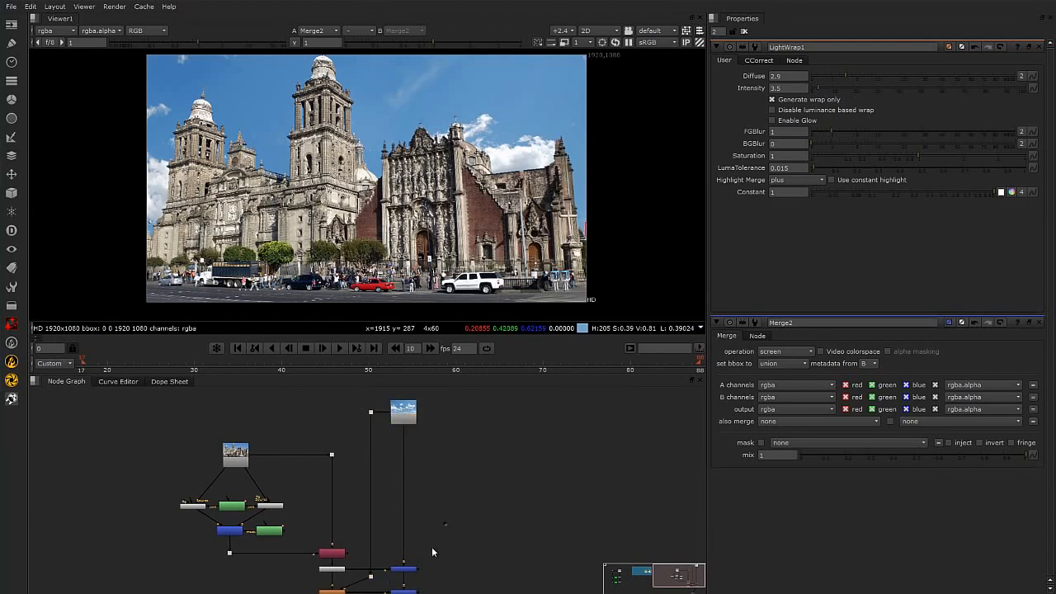
# Step: Review the church keying branch in the node graph: both Keylight nodes, their Roto masks and Keymix1
pyautogui.scroll(2, 404, 571)
pyautogui.moveTo(302, 534); pyautogui.dragTo(457, 558, button='middle')
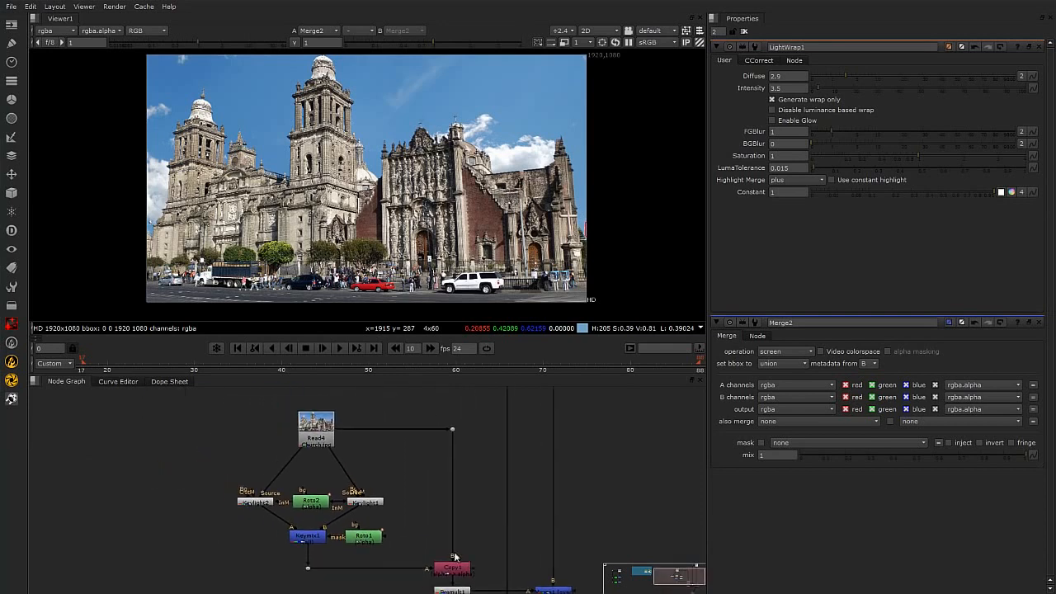
pyautogui.scroll(2, 338, 515)
pyautogui.moveTo(413, 439); pyautogui.dragTo(125, 577)
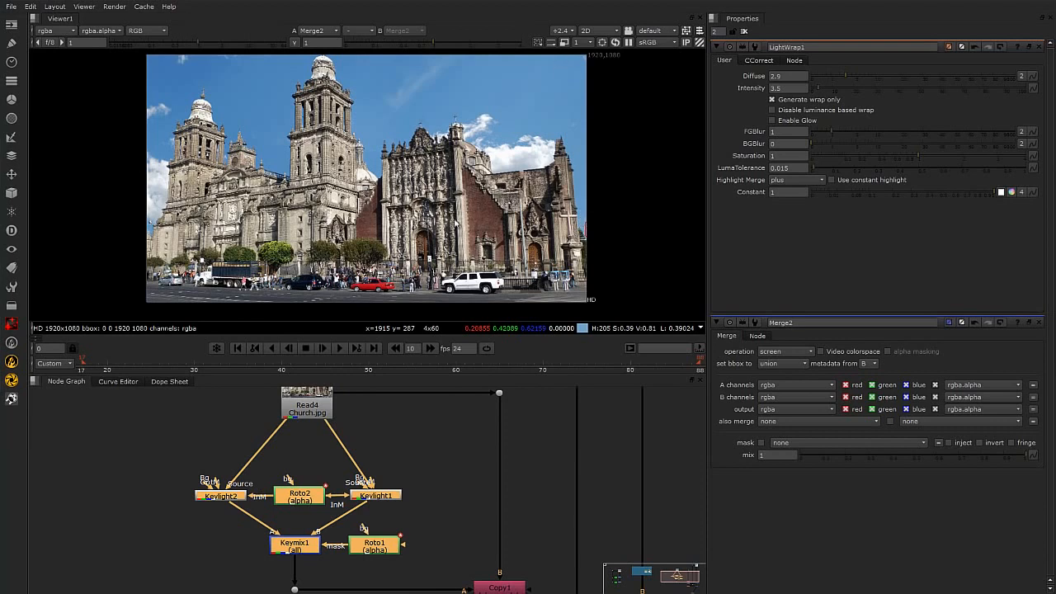
pyautogui.click(412, 498)
pyautogui.click(384, 496)
pyautogui.click(426, 510)
pyautogui.click(380, 496)
pyautogui.click(221, 496)
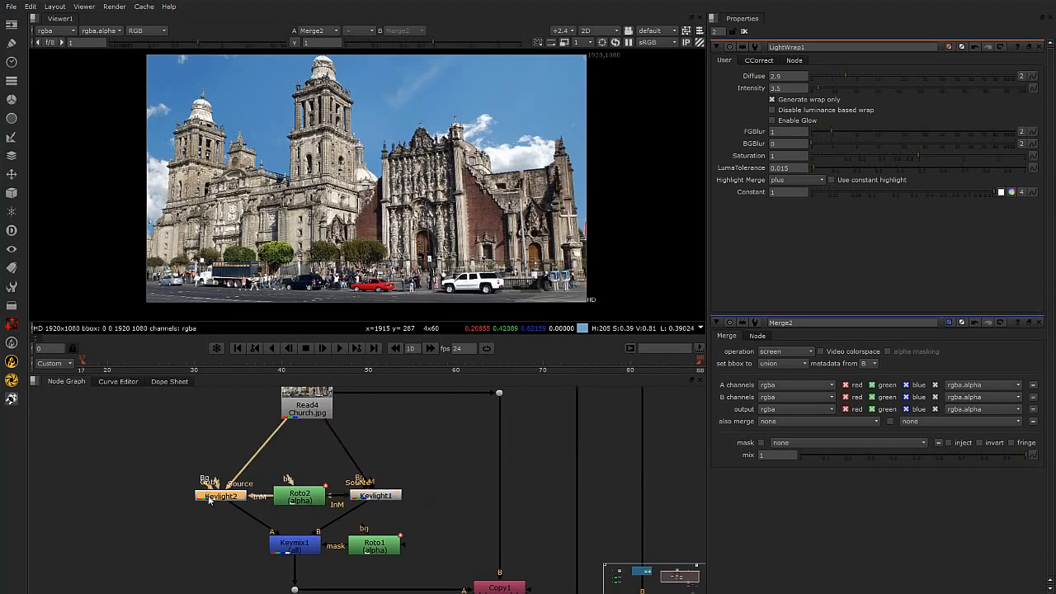
pyautogui.click(380, 496)
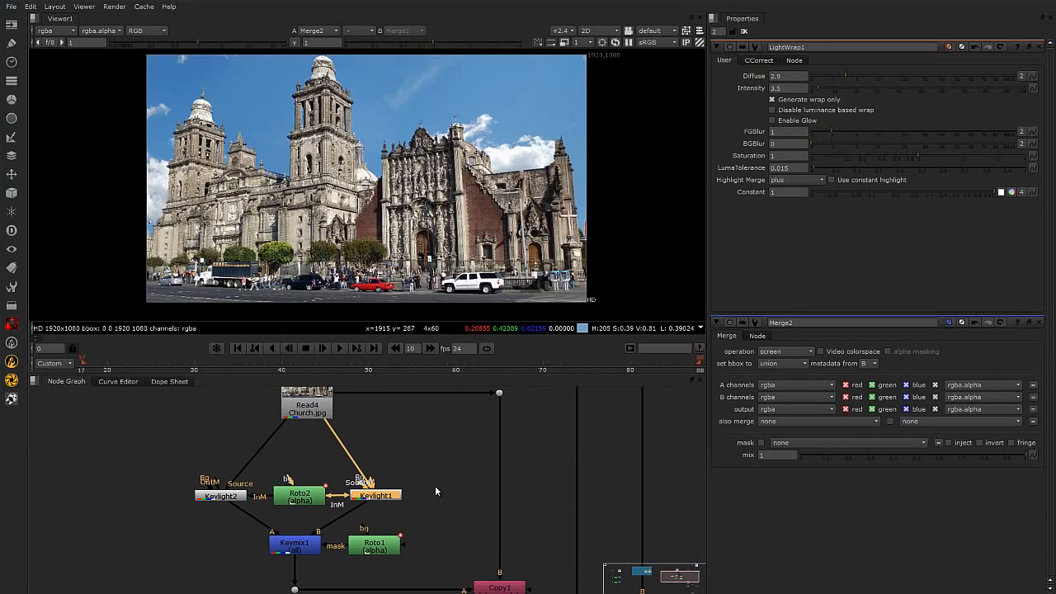
# Step: Review how the mixed matte and the original church plate feed Copy1, Premult1 and Merge1
pyautogui.moveTo(388, 500); pyautogui.dragTo(296, 436, button='middle')
pyautogui.click(411, 531)
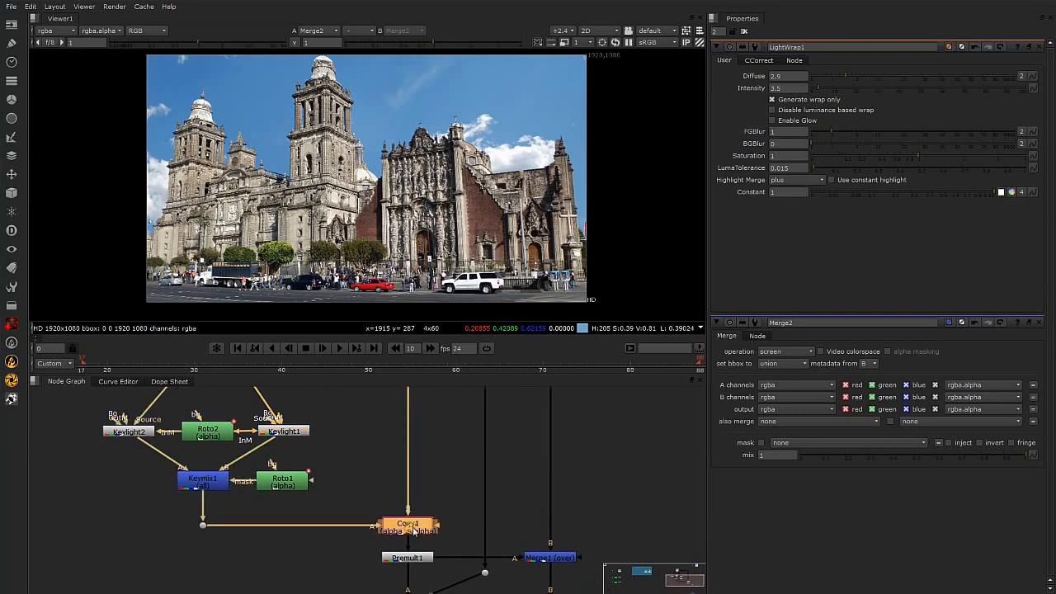
pyautogui.moveTo(407, 472); pyautogui.dragTo(410, 570, button='middle')
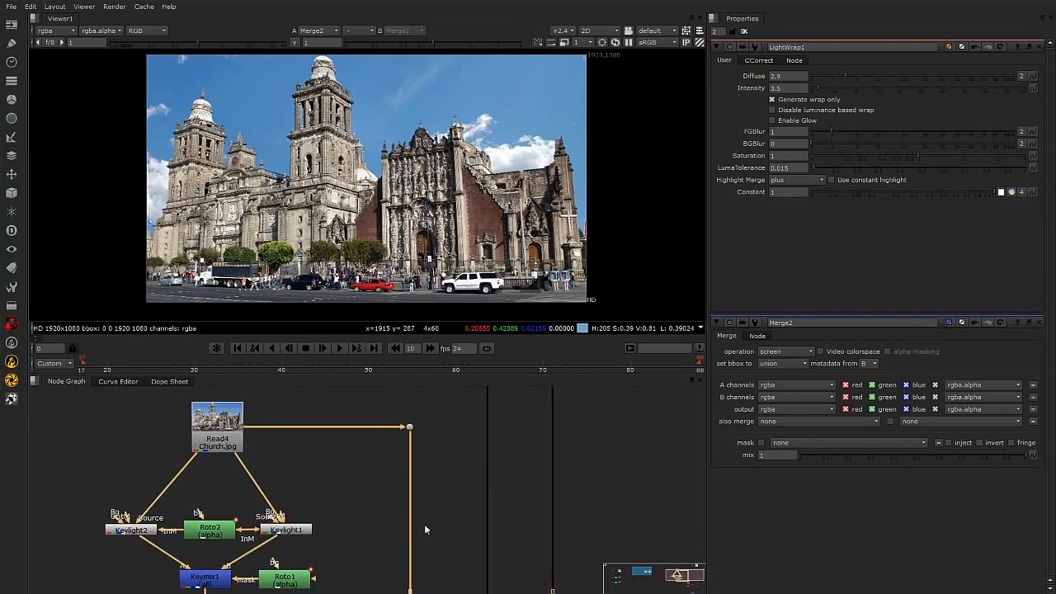
pyautogui.moveTo(426, 533); pyautogui.dragTo(418, 441, button='middle')
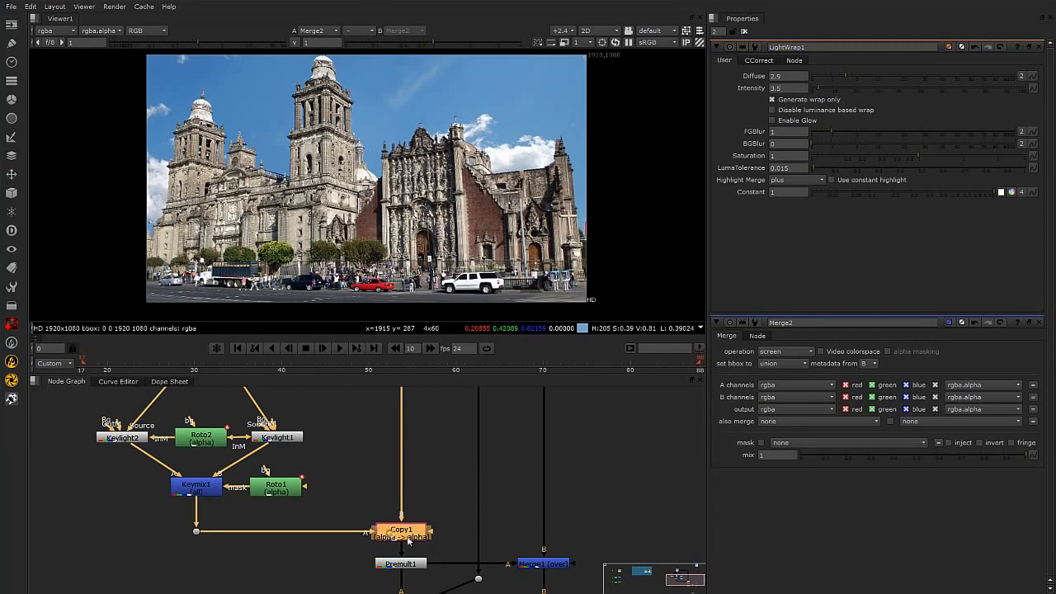
pyautogui.moveTo(415, 558); pyautogui.dragTo(354, 512, button='middle')
pyautogui.click(490, 520)
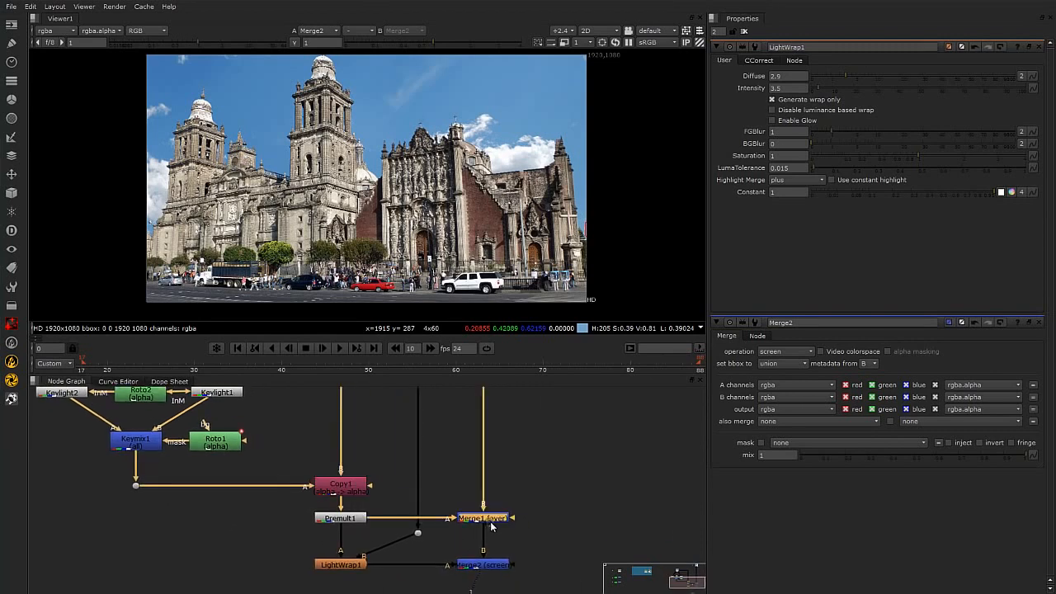
pyautogui.moveTo(515, 451)
pyautogui.mouseDown(button='middle')
pyautogui.moveTo(504, 525)
pyautogui.moveTo(504, 458)
pyautogui.mouseUp(button='middle')
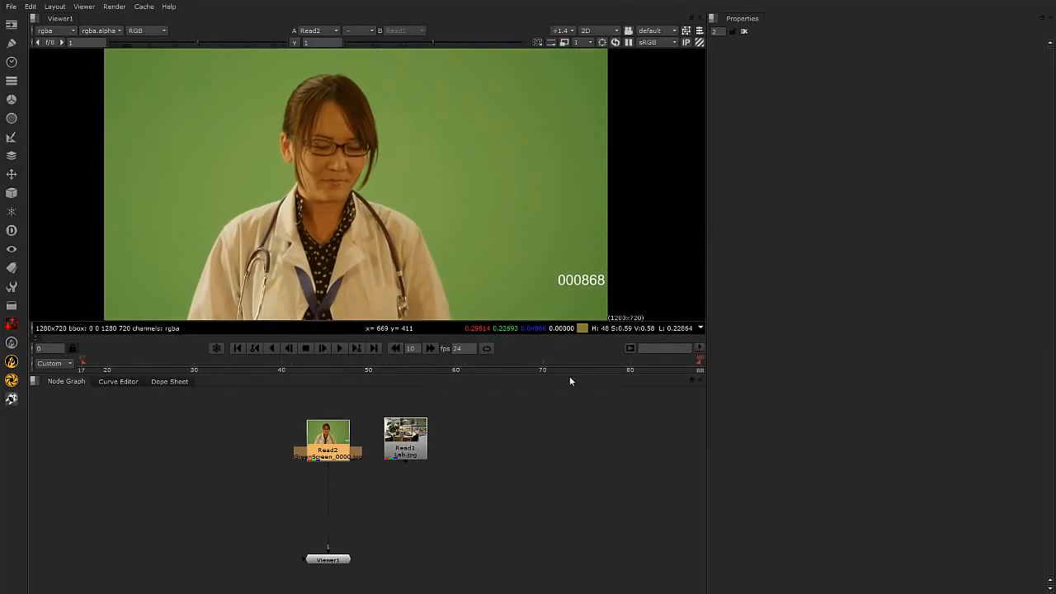
pyautogui.click(554, 458)
pyautogui.click(336, 445)
pyautogui.click(512, 482)
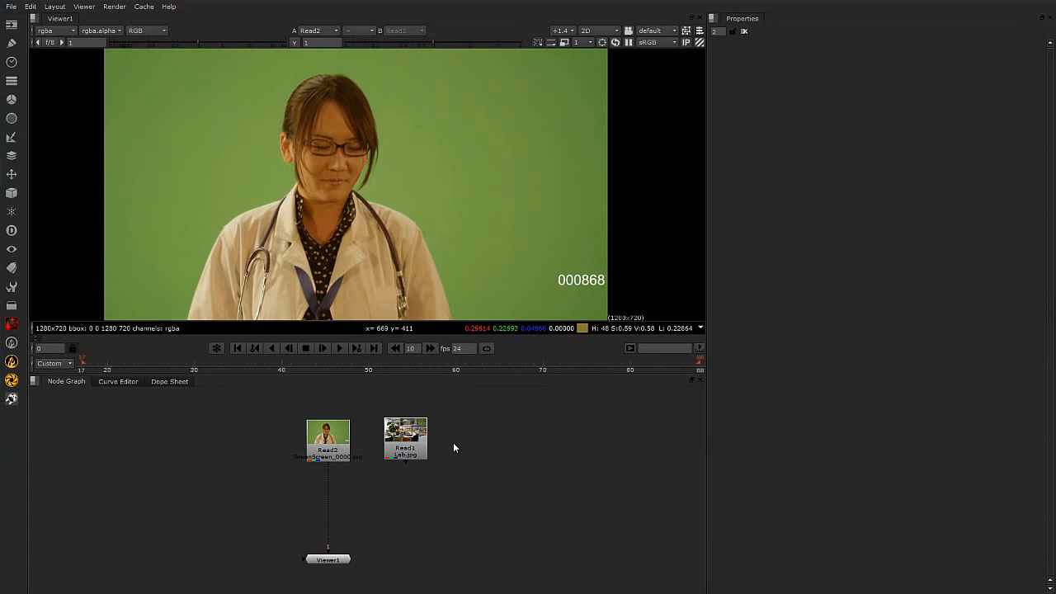
pyautogui.click(327, 442)
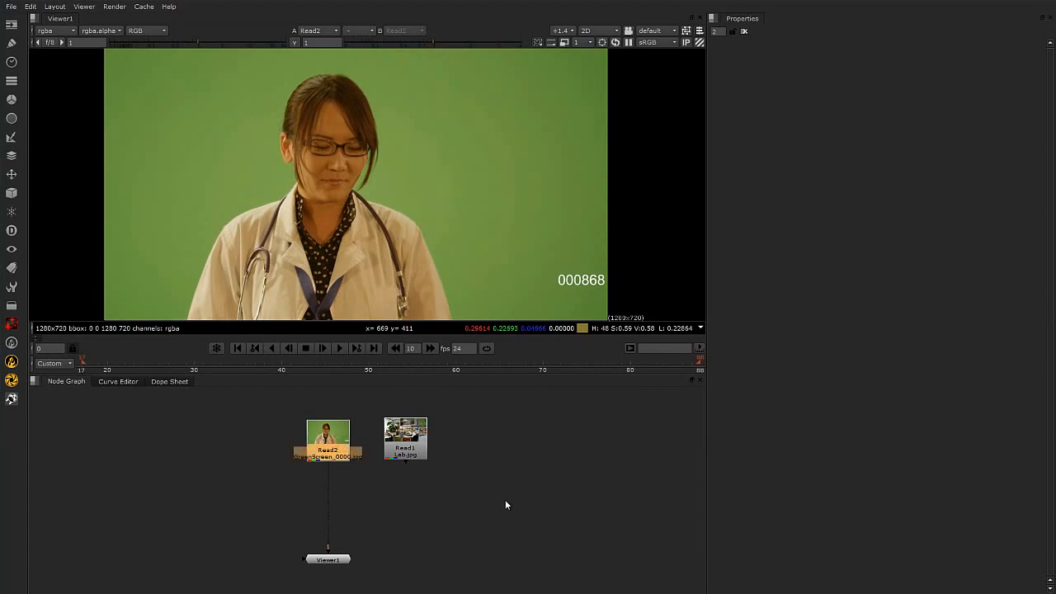
pyautogui.click(557, 510)
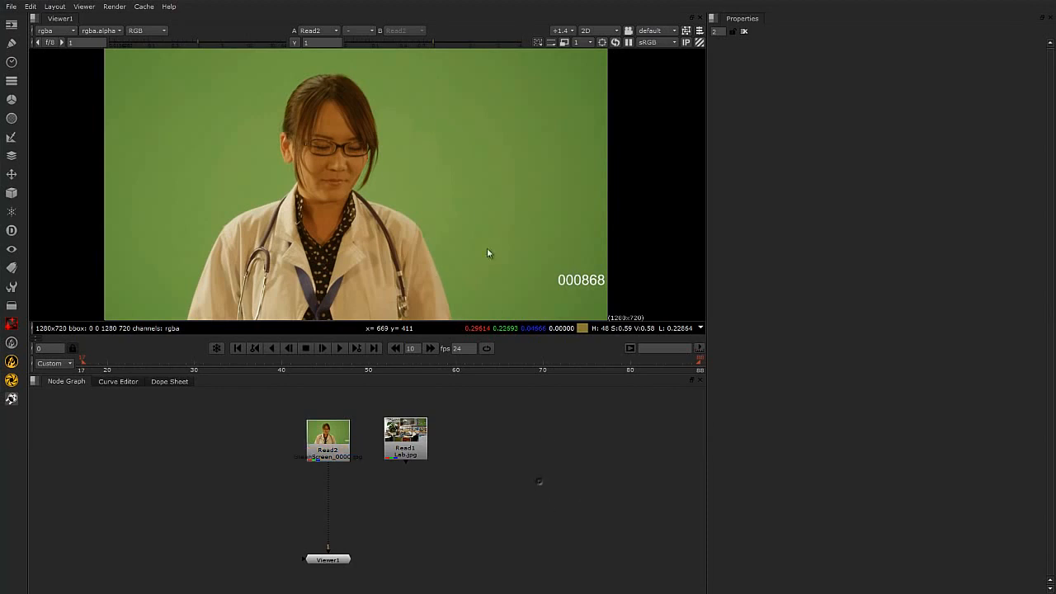
# Step: Move the Lab.jpg Read node away from the green-screen Read node and view the lab image followed by the green-screen plate
pyautogui.moveTo(414, 443); pyautogui.dragTo(444, 437)
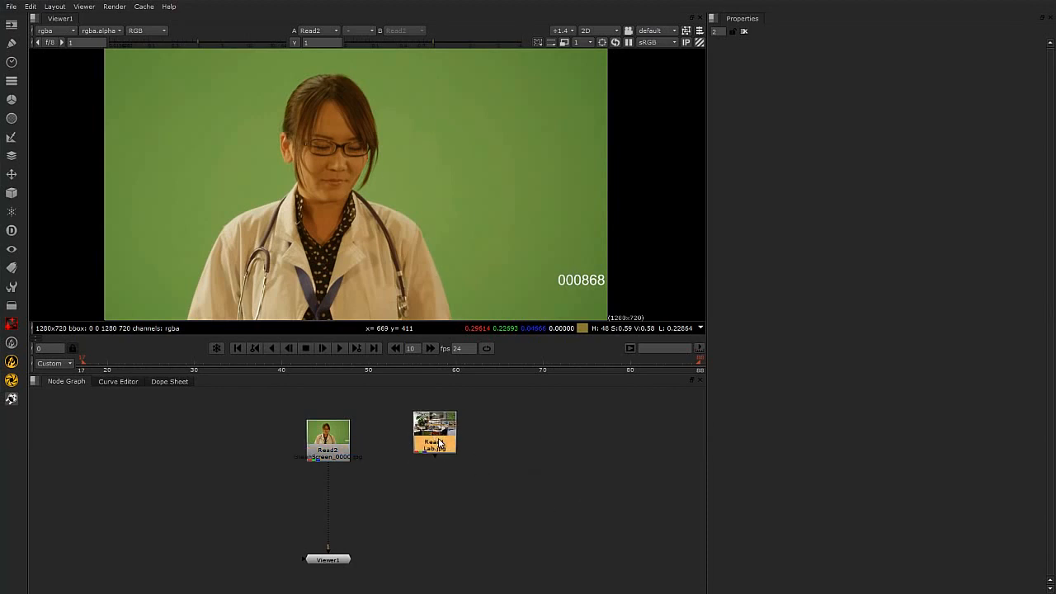
pyautogui.press('1')
pyautogui.scroll(-2, 466, 253)
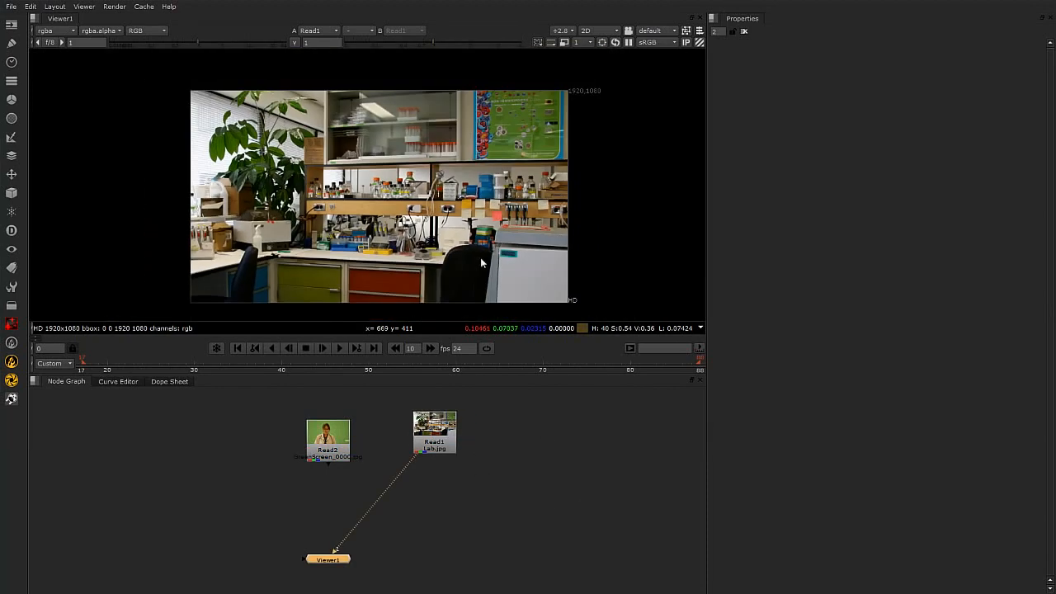
pyautogui.scroll(1, 487, 273)
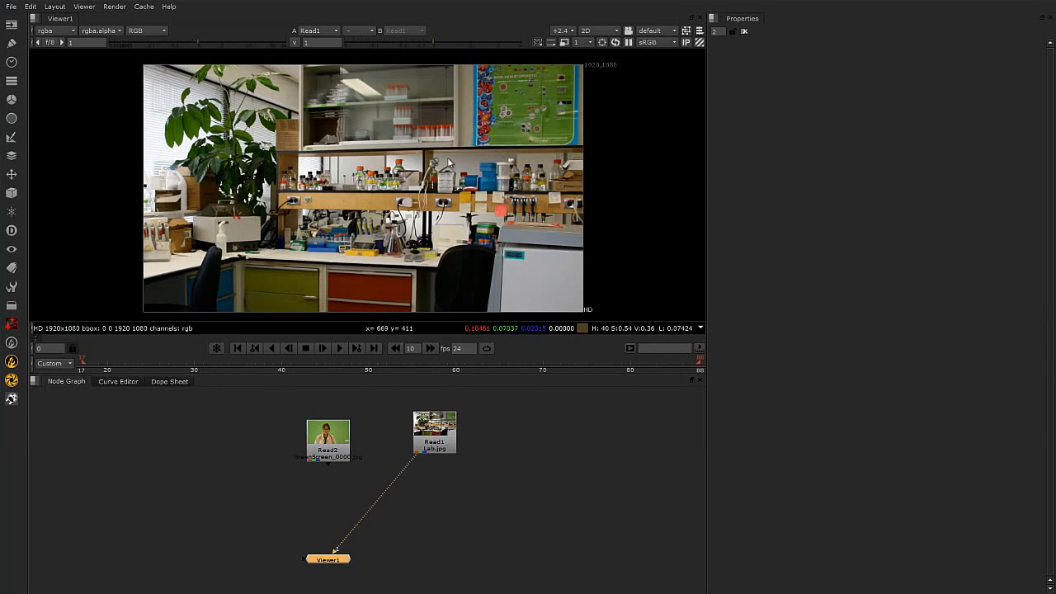
pyautogui.click(508, 430)
pyautogui.click(334, 439)
pyautogui.press('1')
# Step: Add a Primatte node below the green-screen Read node, between it and the viewer
pyautogui.click(342, 439)
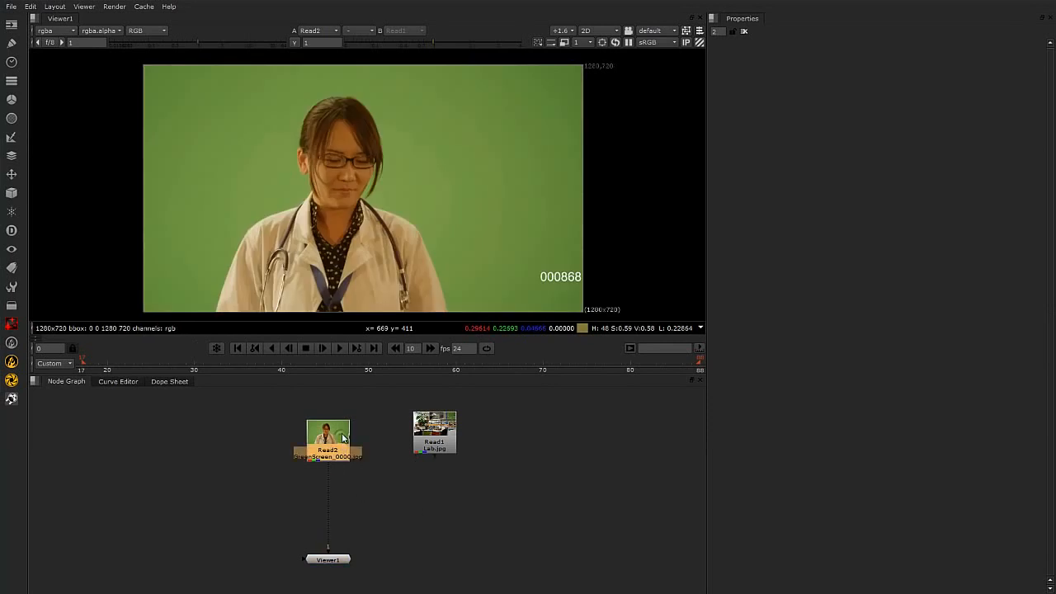
pyautogui.press('Tab')
pyautogui.write('pri')
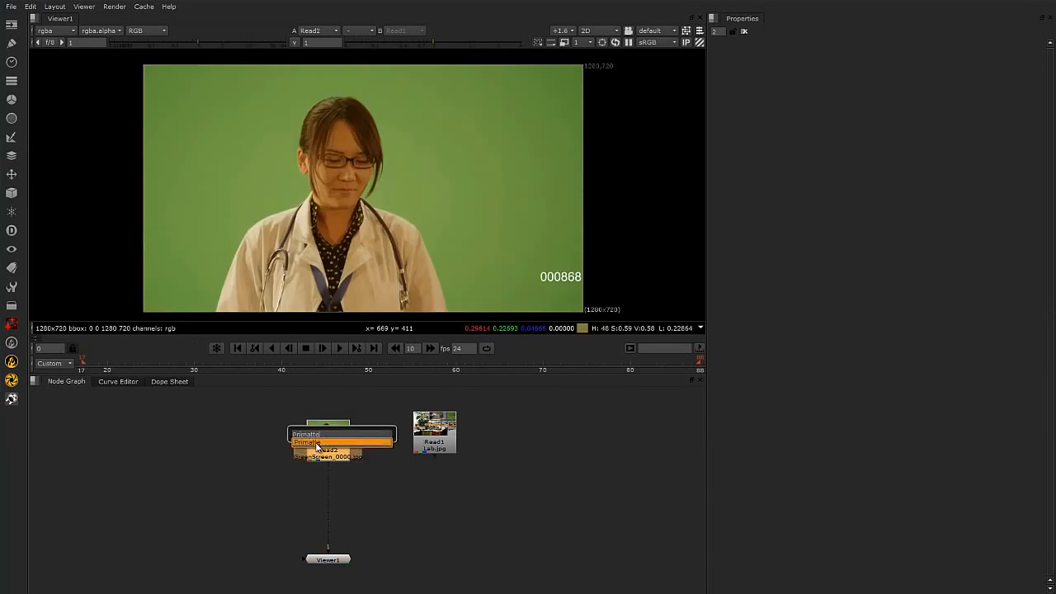
pyautogui.click(315, 444)
pyautogui.moveTo(331, 470); pyautogui.dragTo(339, 502)
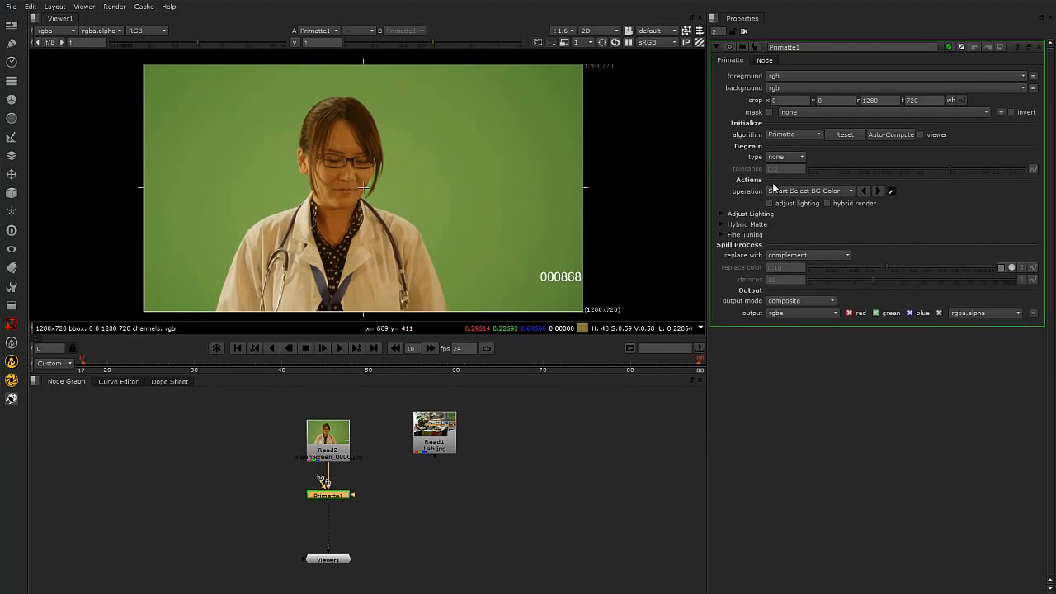
# Step: Look through Primatte1's operation choices, keeping Smart Select BG Color
pyautogui.click(851, 191)
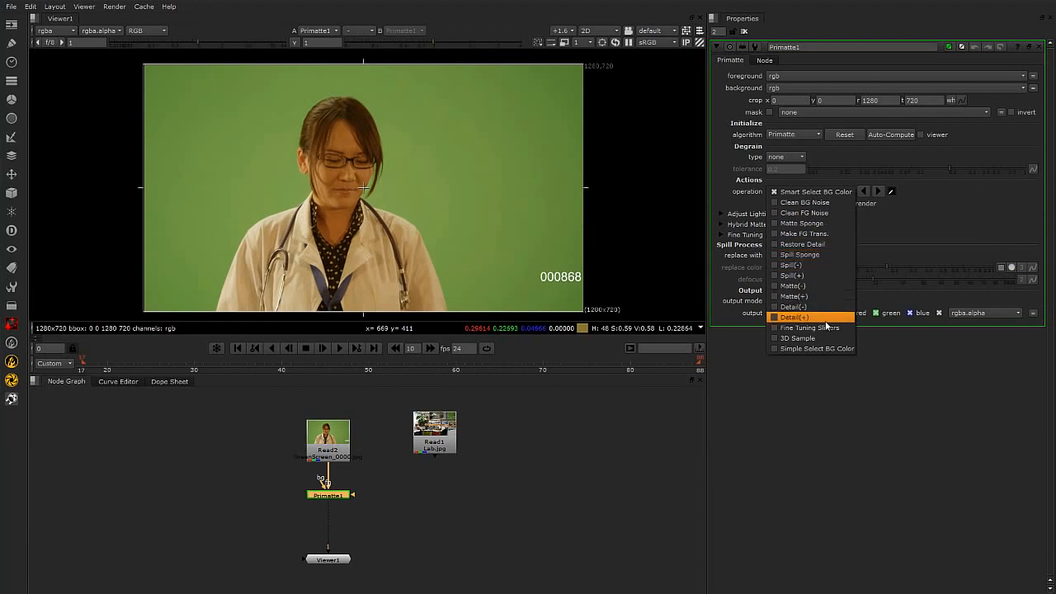
pyautogui.click(813, 223)
pyautogui.click(825, 192)
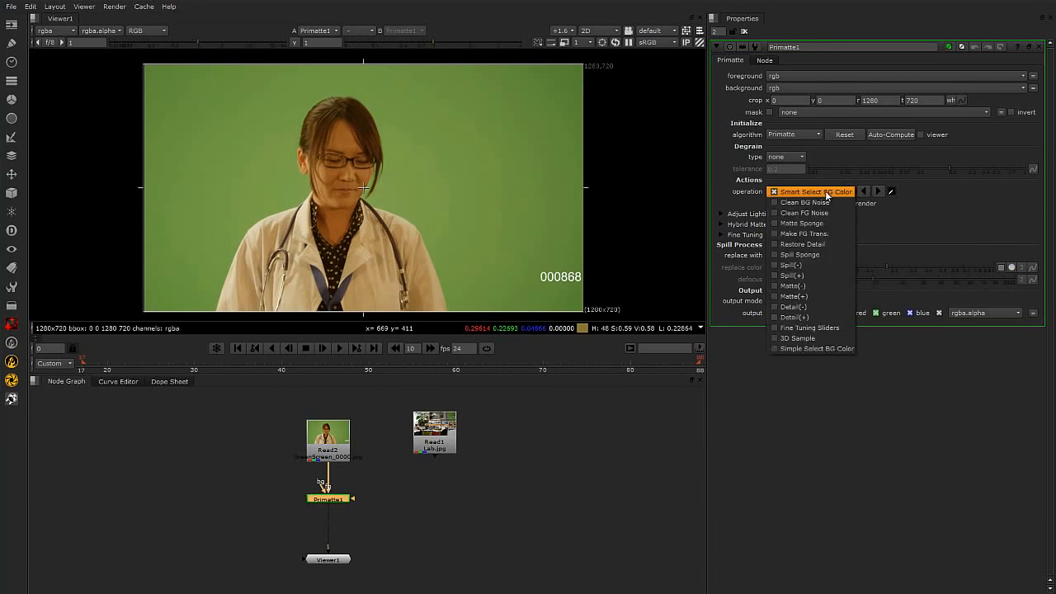
pyautogui.click(826, 192)
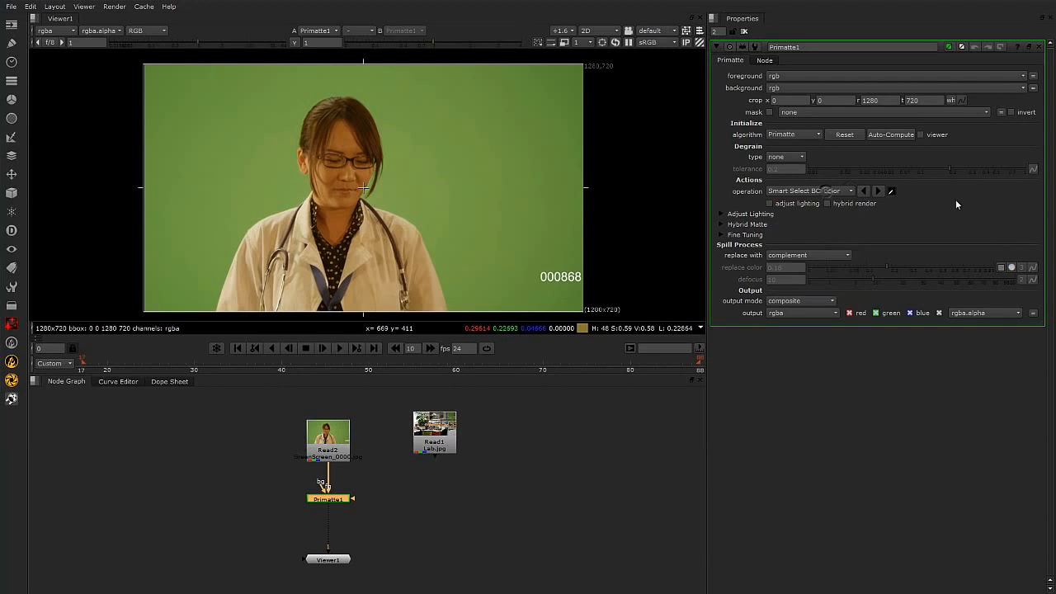
# Step: Auto-compute Primatte1's key and view its alpha channel close up around the woman's head and hair
pyautogui.click(886, 134)
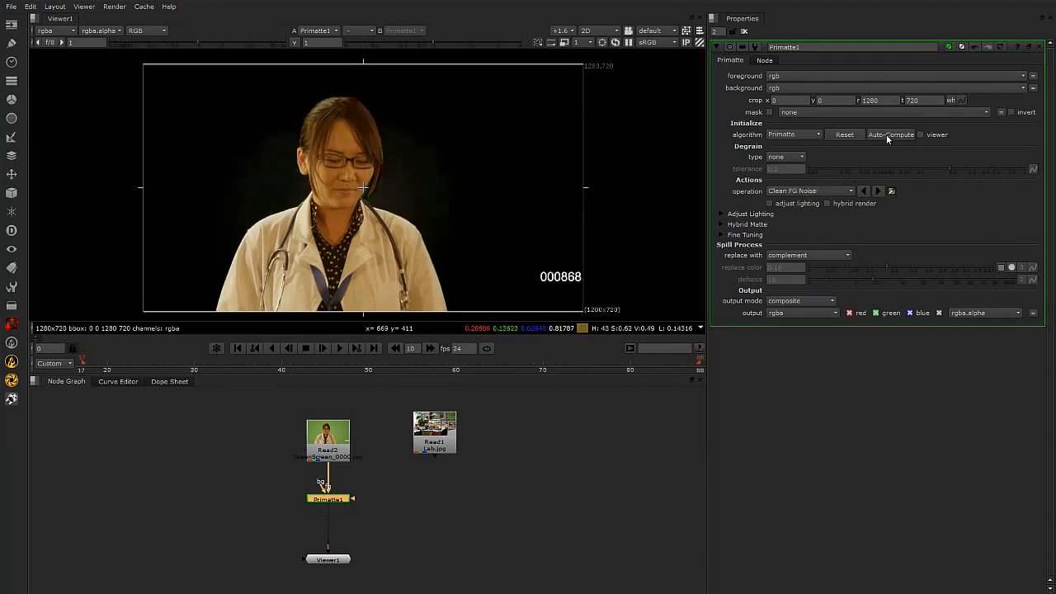
pyautogui.scroll(5, 380, 179)
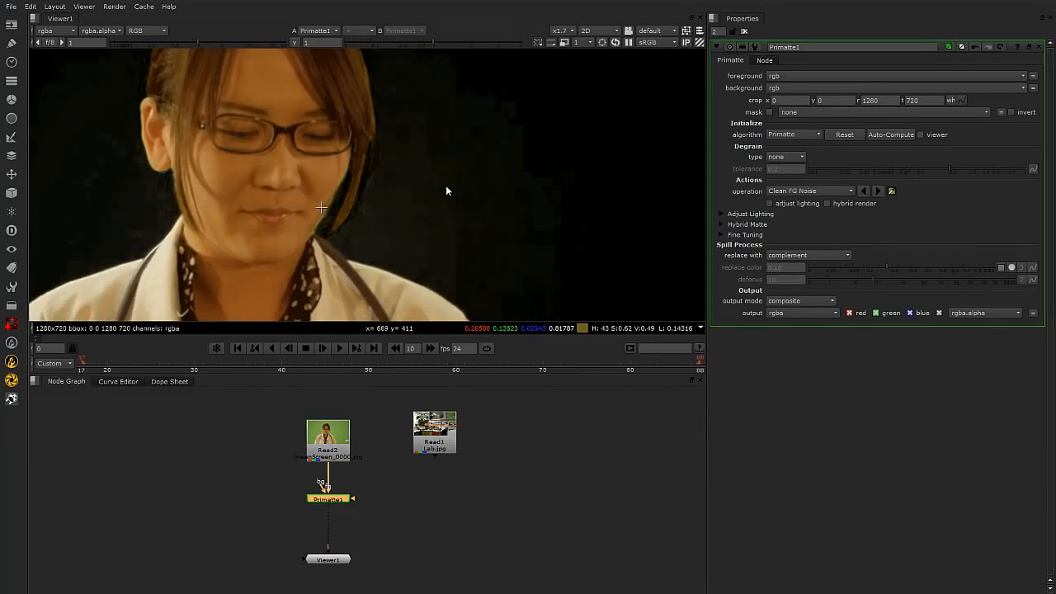
pyautogui.press('a')
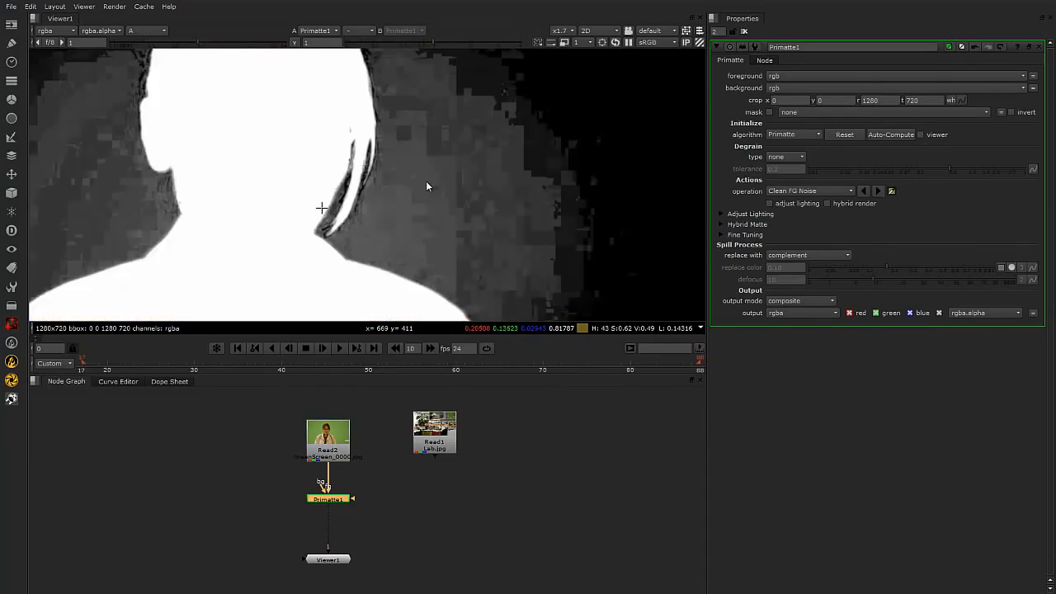
# Step: Set Primatte1's operation to Clean BG Noise and sample the grey background beside the woman's hair and neck
pyautogui.click(824, 191)
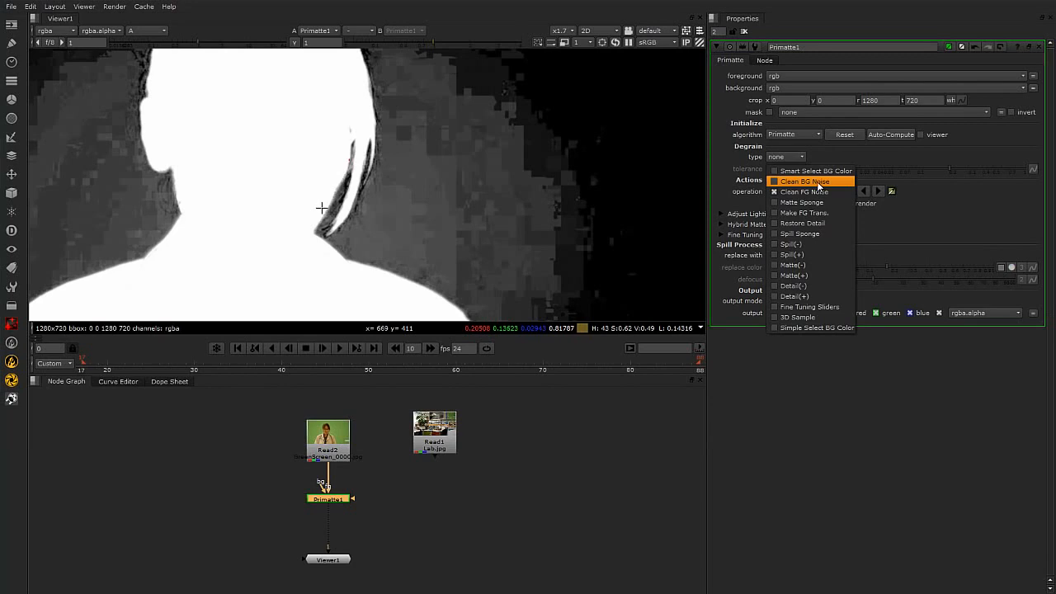
pyautogui.click(817, 185)
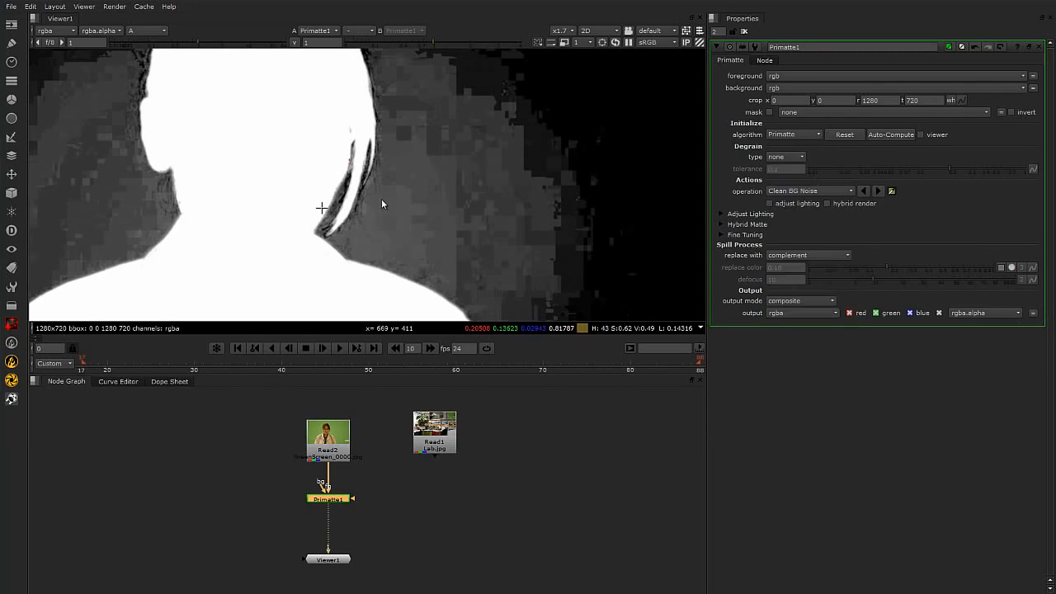
pyautogui.keyDown('ctrl'); pyautogui.keyDown('shift'); pyautogui.moveTo(390, 193); pyautogui.dragTo(357, 250); pyautogui.keyUp('shift'); pyautogui.keyUp('ctrl')
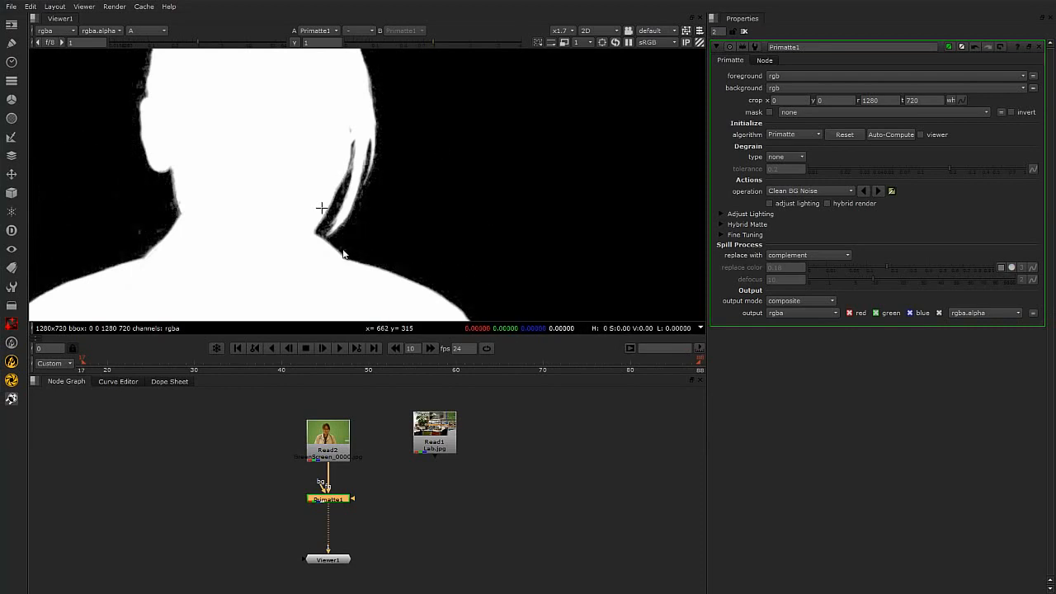
pyautogui.scroll(4, 104, 243)
pyautogui.keyDown('ctrl'); pyautogui.keyDown('shift'); pyautogui.click(190, 219); pyautogui.keyUp('shift'); pyautogui.keyUp('ctrl')
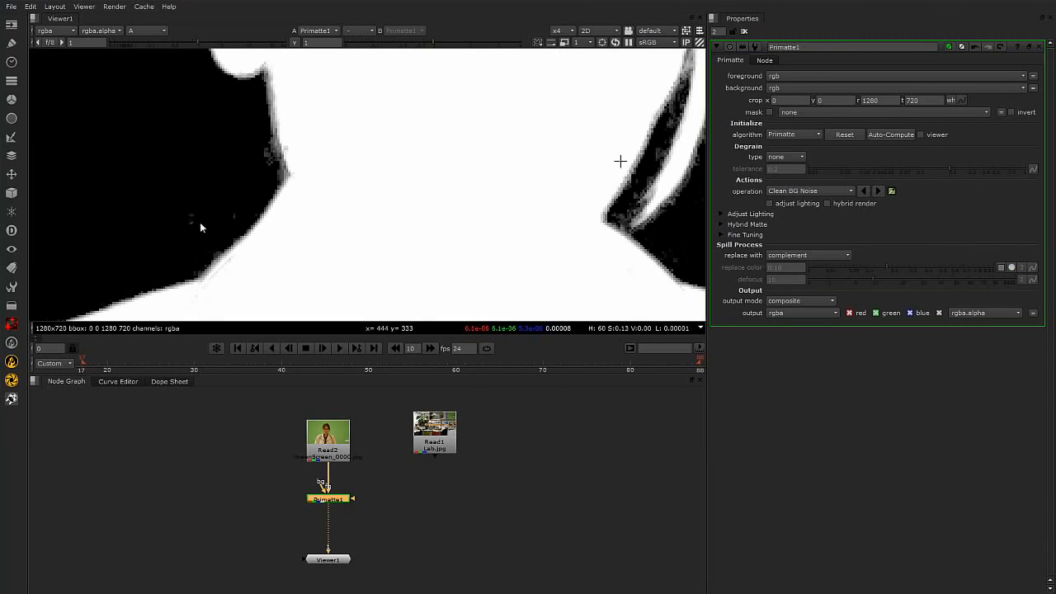
pyautogui.keyDown('ctrl'); pyautogui.keyDown('shift'); pyautogui.click(269, 155); pyautogui.keyUp('shift'); pyautogui.keyUp('ctrl')
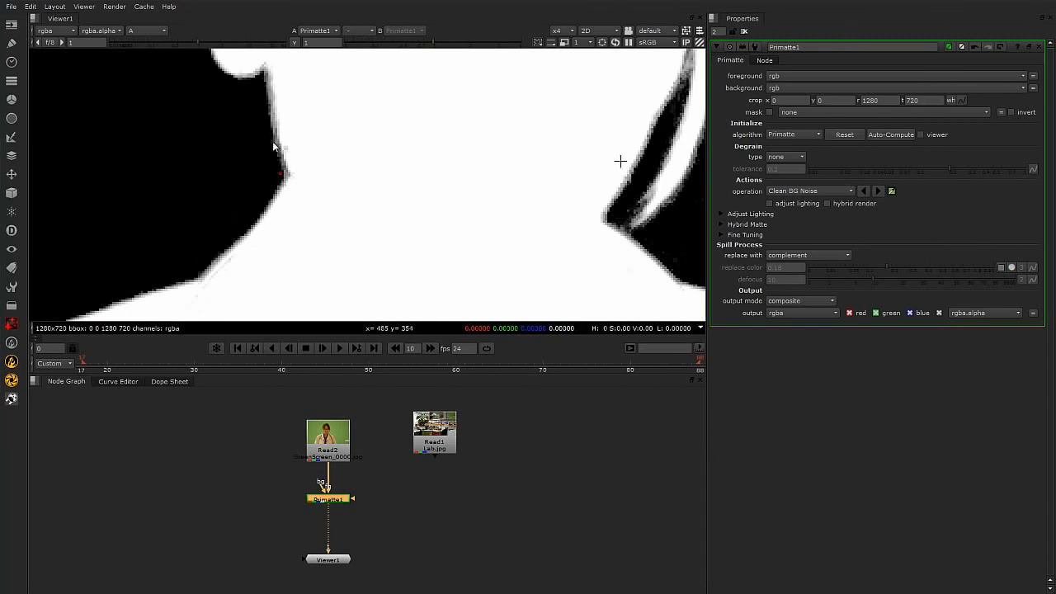
# Step: Clean the background noise where the hair strand meets the shoulder, and compare the keyed colour image with its alpha
pyautogui.moveTo(669, 208); pyautogui.dragTo(472, 272, button='middle')
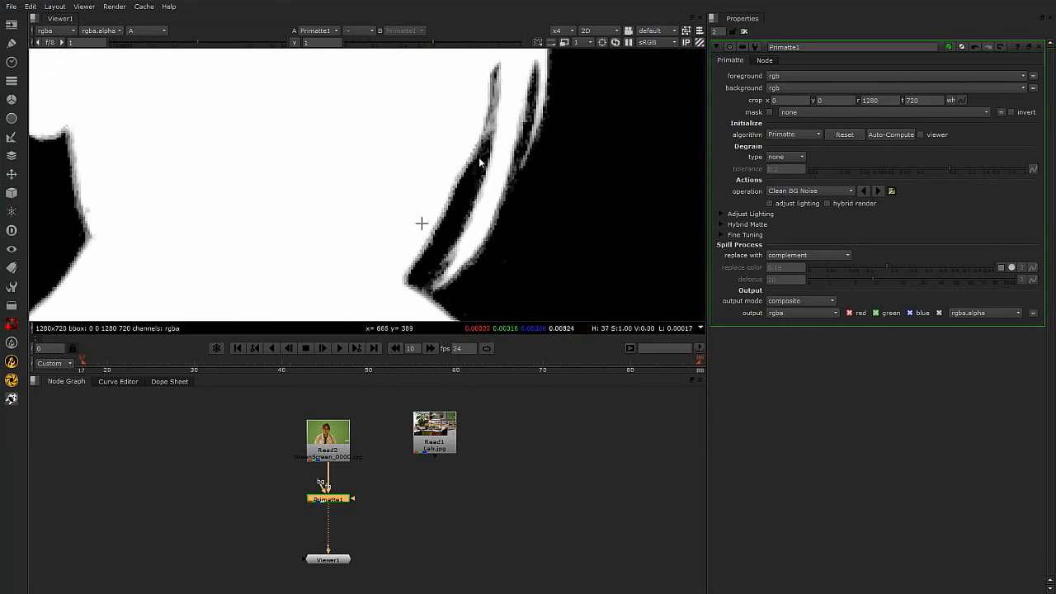
pyautogui.keyDown('ctrl'); pyautogui.click(427, 289); pyautogui.keyUp('ctrl')
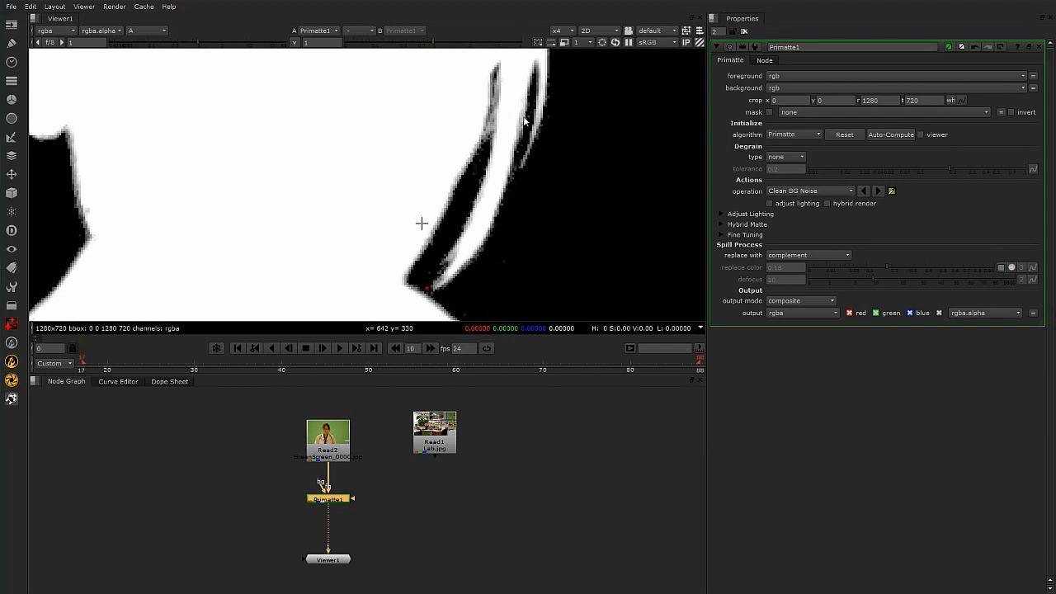
pyautogui.press('a')
pyautogui.scroll(-5, 449, 196)
pyautogui.scroll(2, 474, 202)
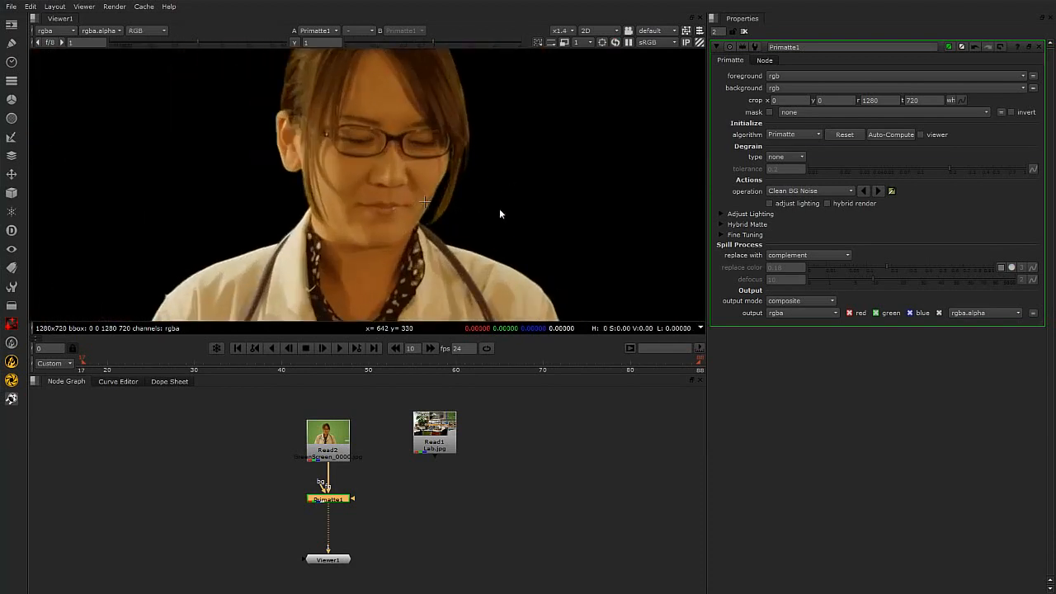
pyautogui.press('a')
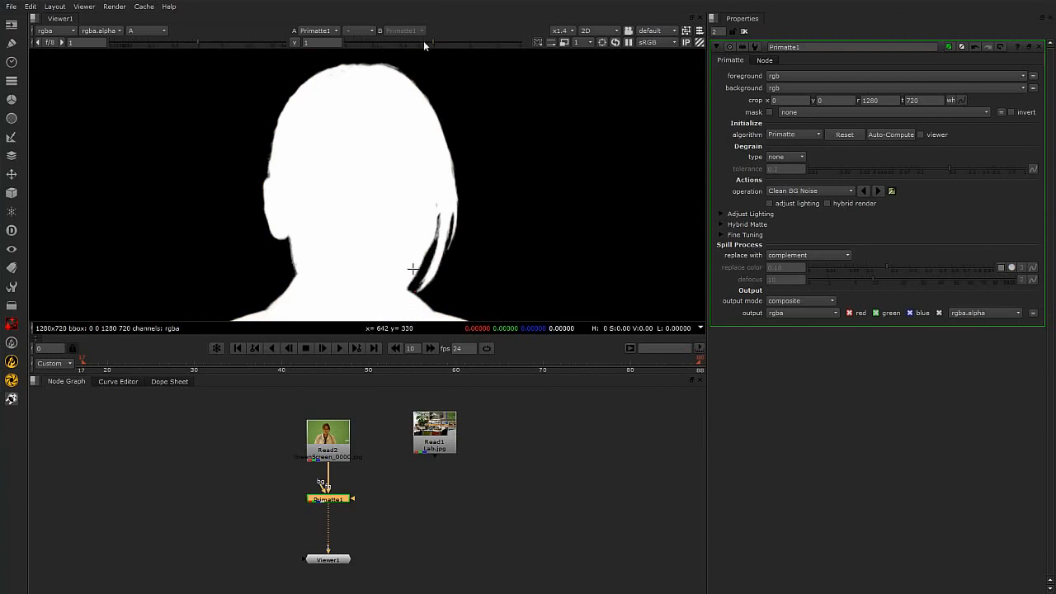
# Step: Raise the viewer gamma to 4 and clean the grey background specks just above the shoulder beside the hair
pyautogui.moveTo(432, 40); pyautogui.dragTo(534, 45)
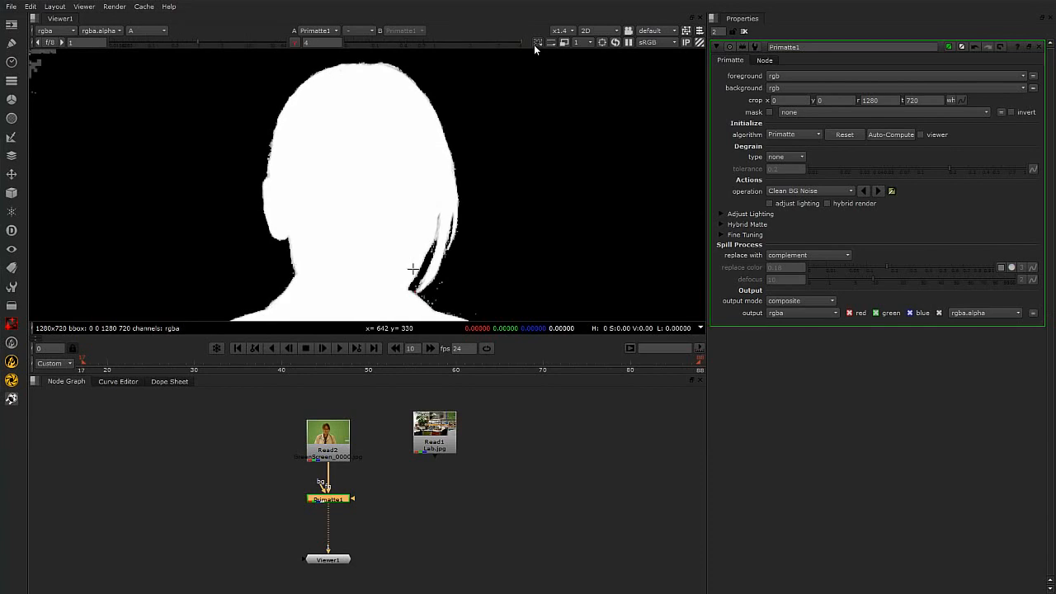
pyautogui.scroll(10, 443, 259)
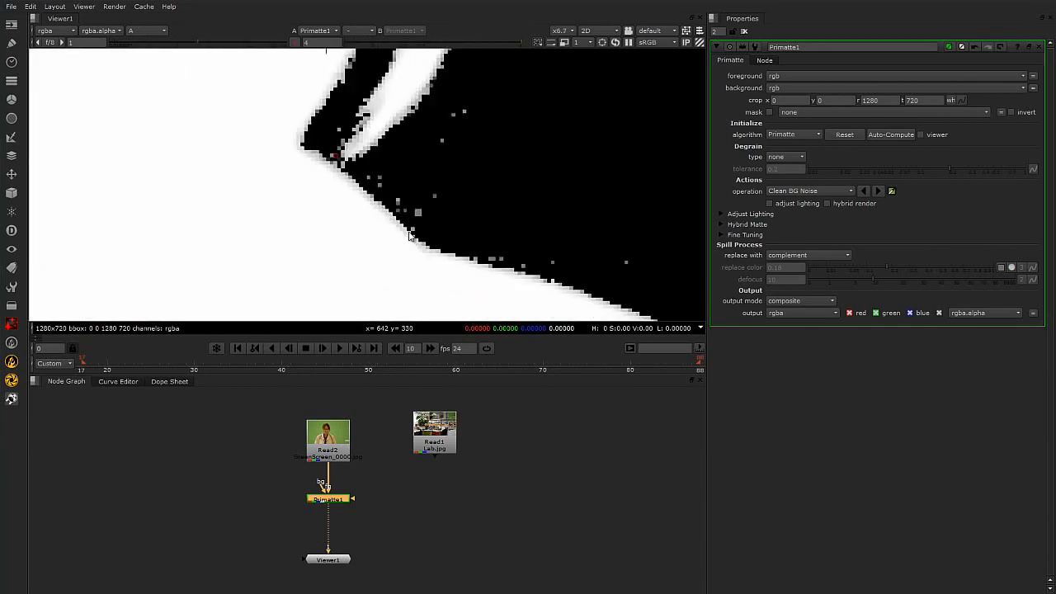
pyautogui.keyDown('ctrl'); pyautogui.click(418, 214); pyautogui.keyUp('ctrl')
pyautogui.keyDown('ctrl'); pyautogui.click(464, 112); pyautogui.keyUp('ctrl')
pyautogui.keyDown('ctrl'); pyautogui.click(398, 199); pyautogui.keyUp('ctrl')
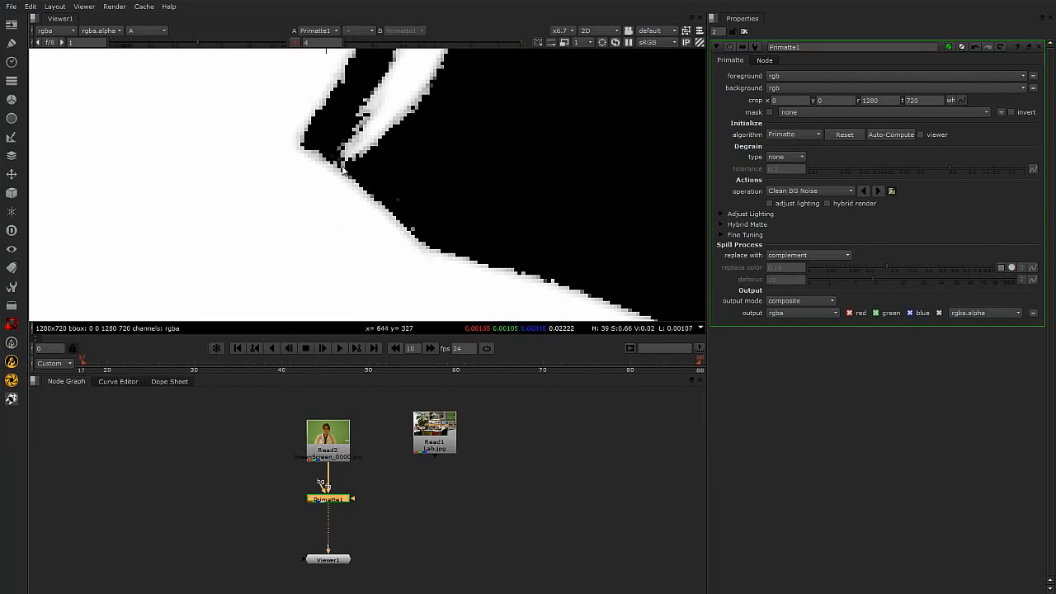
# Step: Clean the background specks in the gaps between the loose hair strands
pyautogui.moveTo(439, 98); pyautogui.dragTo(436, 238, button='middle')
pyautogui.scroll(-1, 467, 186)
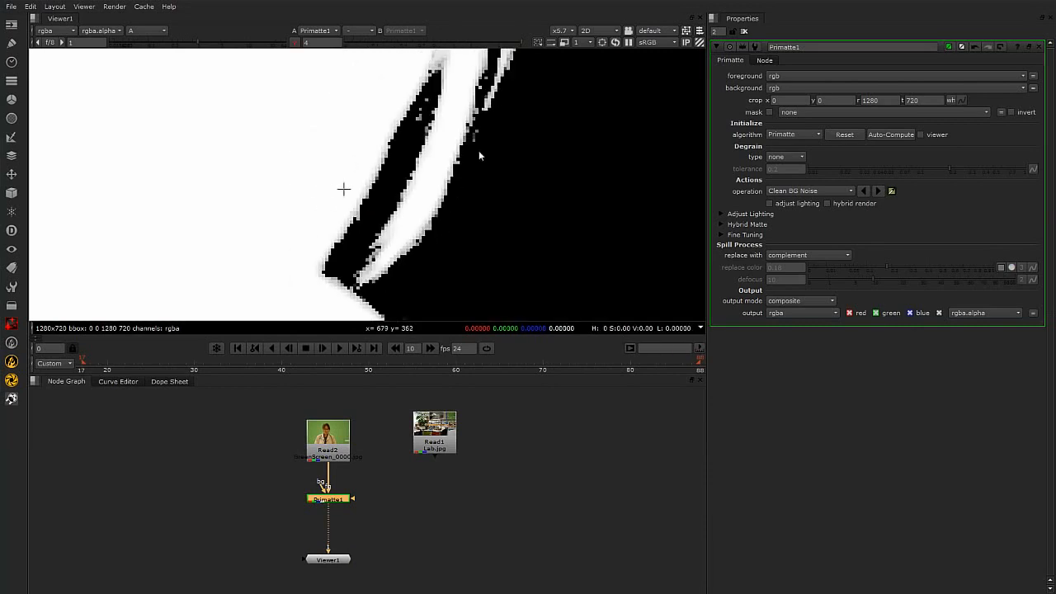
pyautogui.moveTo(532, 105); pyautogui.dragTo(478, 124, button='middle')
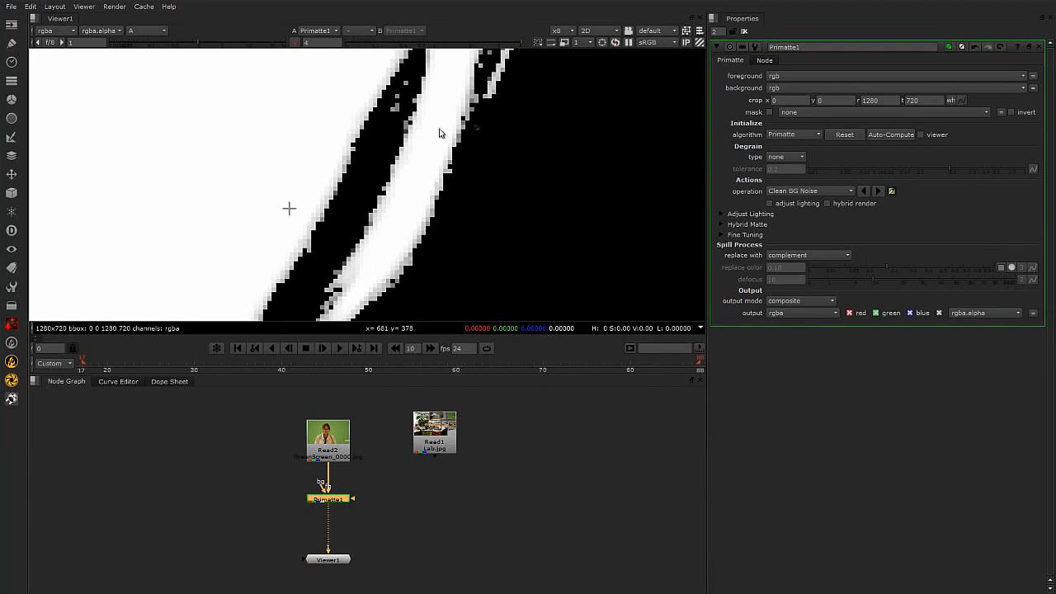
pyautogui.keyDown('ctrl'); pyautogui.click(406, 81); pyautogui.keyUp('ctrl')
pyautogui.scroll(-6, 510, 145)
pyautogui.scroll(3, 513, 98)
pyautogui.moveTo(513, 98); pyautogui.dragTo(484, 187, button='middle')
pyautogui.scroll(5, 460, 207)
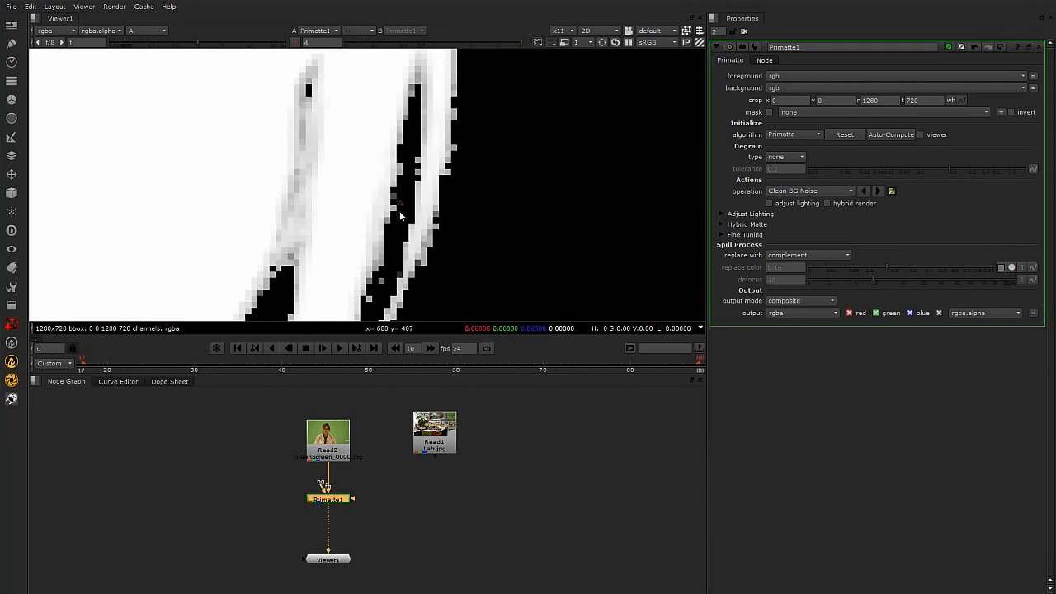
pyautogui.scroll(-5, 434, 179)
# Step: Clean the stray background specks along the outline of the top of the head
pyautogui.scroll(-4, 478, 289)
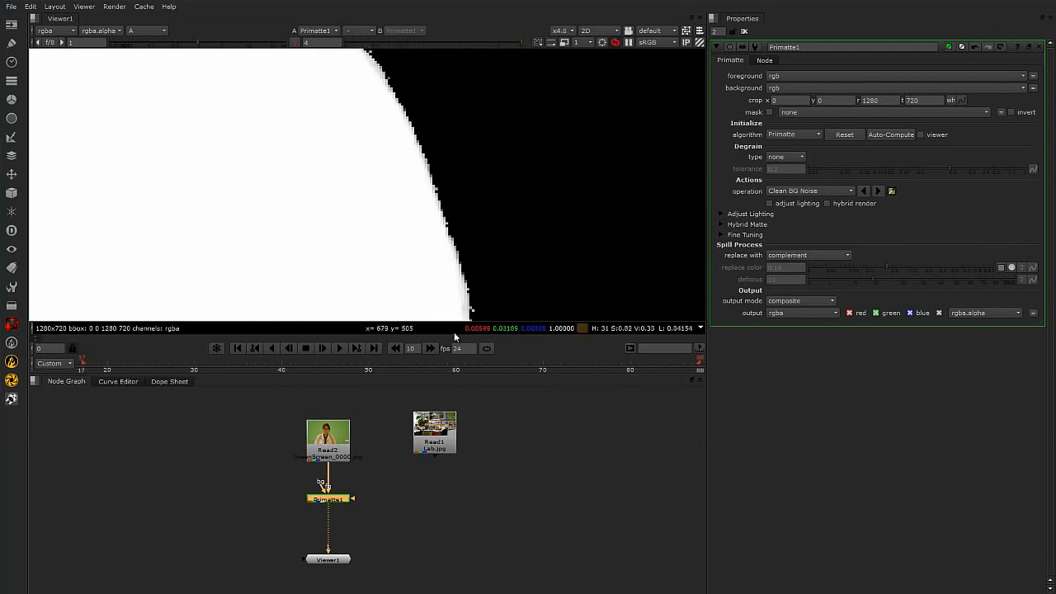
pyautogui.scroll(7, 529, 280)
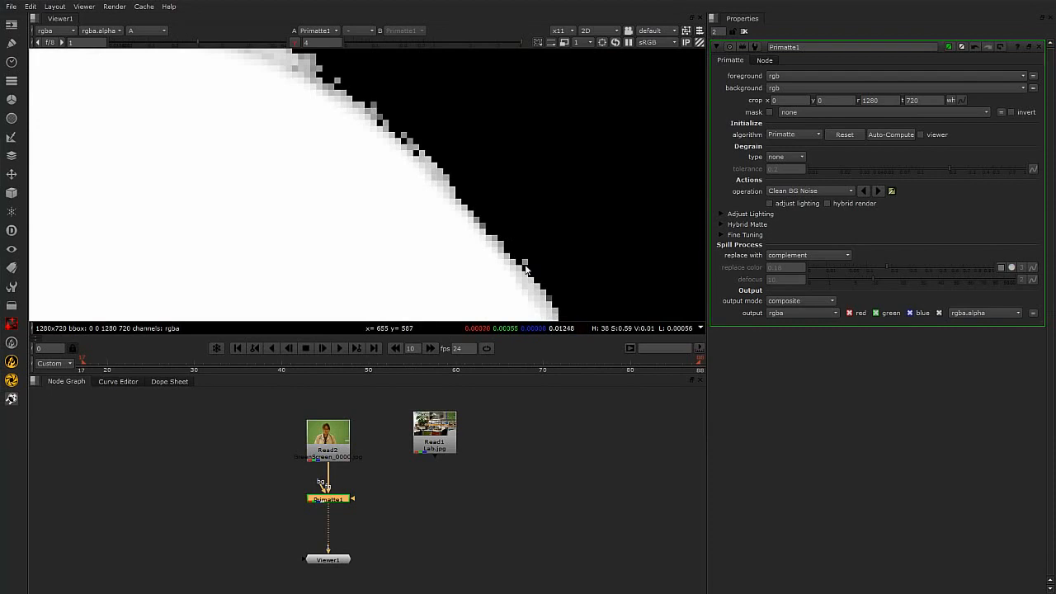
pyautogui.moveTo(454, 146); pyautogui.dragTo(589, 269, button='middle')
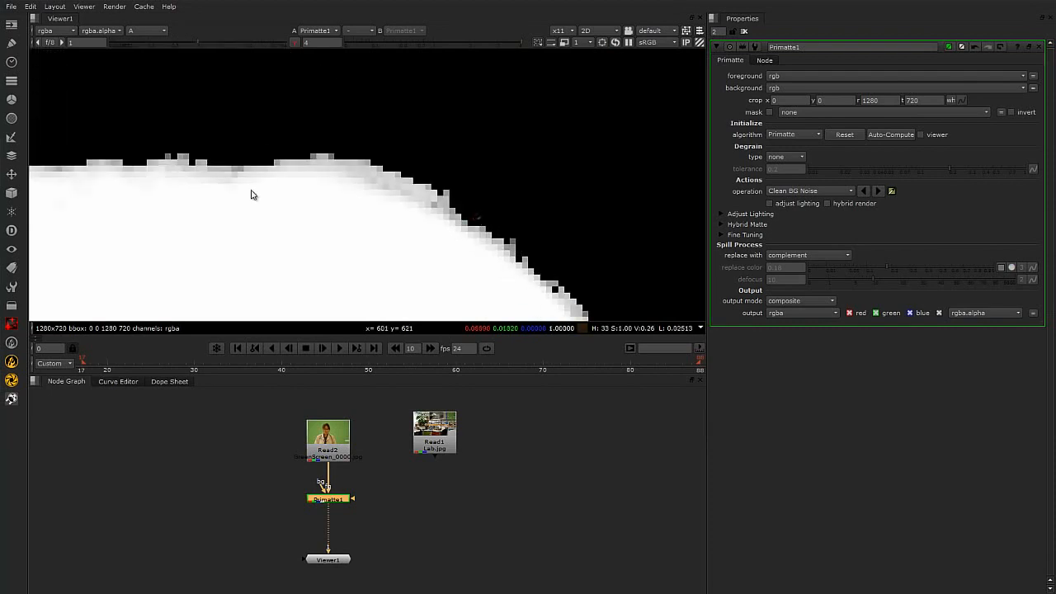
pyautogui.moveTo(362, 248); pyautogui.dragTo(658, 133, button='middle')
pyautogui.moveTo(488, 214); pyautogui.dragTo(385, 295, button='middle')
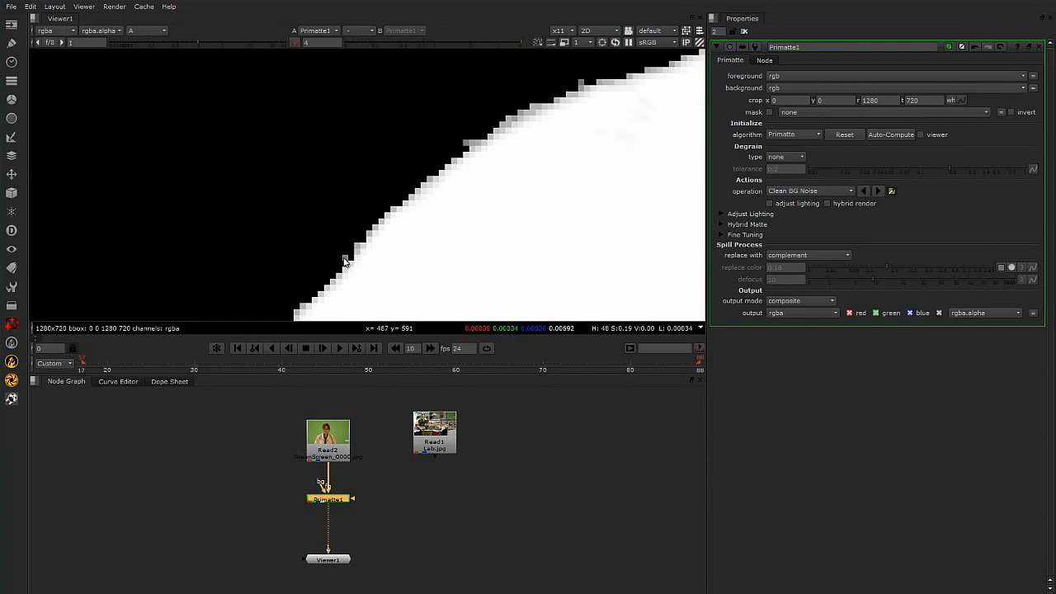
pyautogui.scroll(-5, 275, 237)
pyautogui.moveTo(376, 240); pyautogui.dragTo(442, 52, button='middle')
pyautogui.moveTo(426, 206); pyautogui.dragTo(483, 320, button='middle')
# Step: Examine the alpha across the whole frame, including the outer corners and the woman's silhouette
pyautogui.scroll(-6, 438, 192)
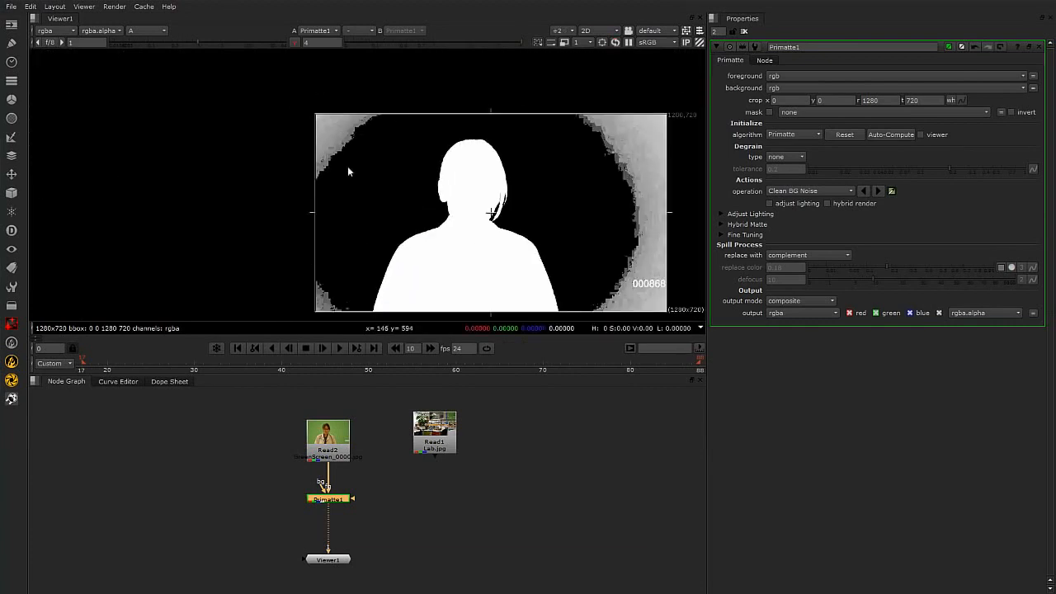
pyautogui.scroll(3, 412, 280)
pyautogui.moveTo(336, 224); pyautogui.dragTo(353, 196, button='middle')
pyautogui.moveTo(353, 196); pyautogui.dragTo(397, 113)
pyautogui.moveTo(396, 113); pyautogui.dragTo(390, 113, button='middle')
pyautogui.scroll(-3, 321, 287)
pyautogui.scroll(1, 443, 161)
pyautogui.moveTo(443, 161); pyautogui.dragTo(437, 190, button='middle')
pyautogui.scroll(1, 476, 233)
pyautogui.moveTo(476, 233); pyautogui.dragTo(460, 216, button='middle')
pyautogui.scroll(2, 459, 214)
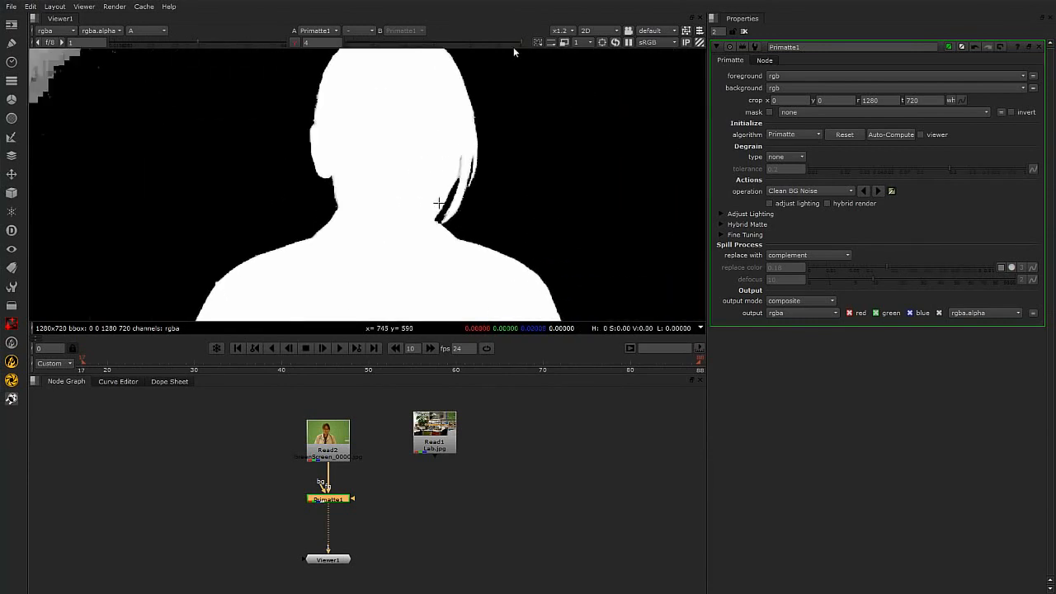
# Step: Lower the viewer gamma to 0.008 and set Primatte1's operation to Clean FG Noise
pyautogui.moveTo(523, 39); pyautogui.dragTo(352, 65)
pyautogui.scroll(4, 346, 182)
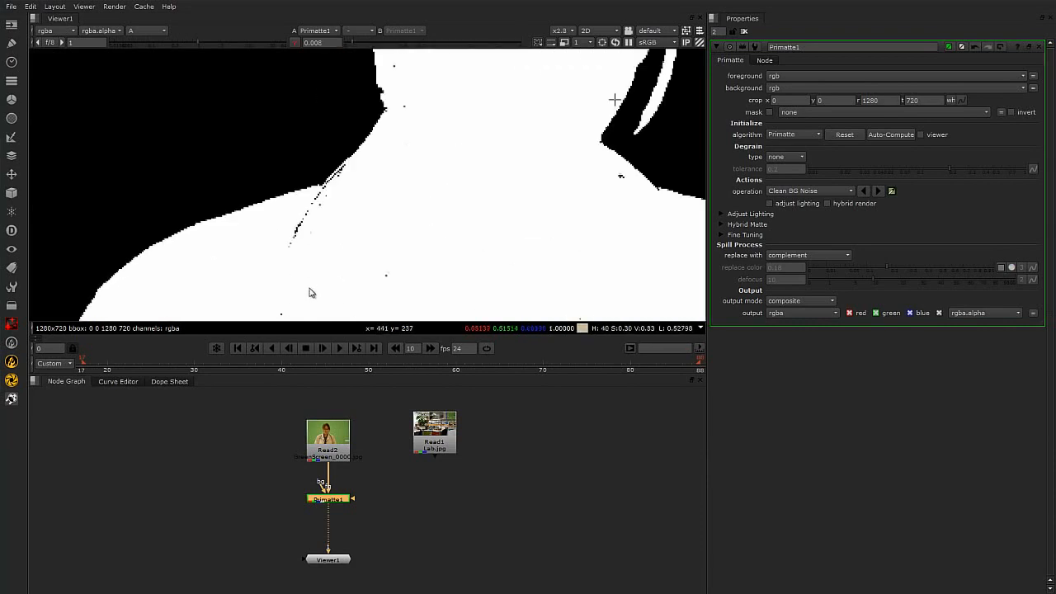
pyautogui.click(830, 190)
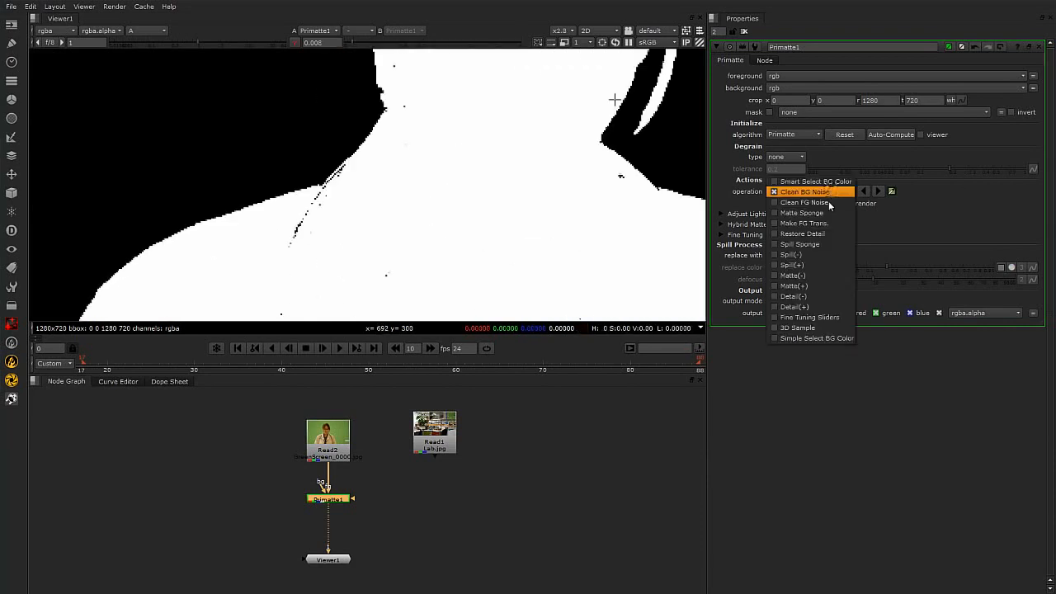
pyautogui.click(829, 203)
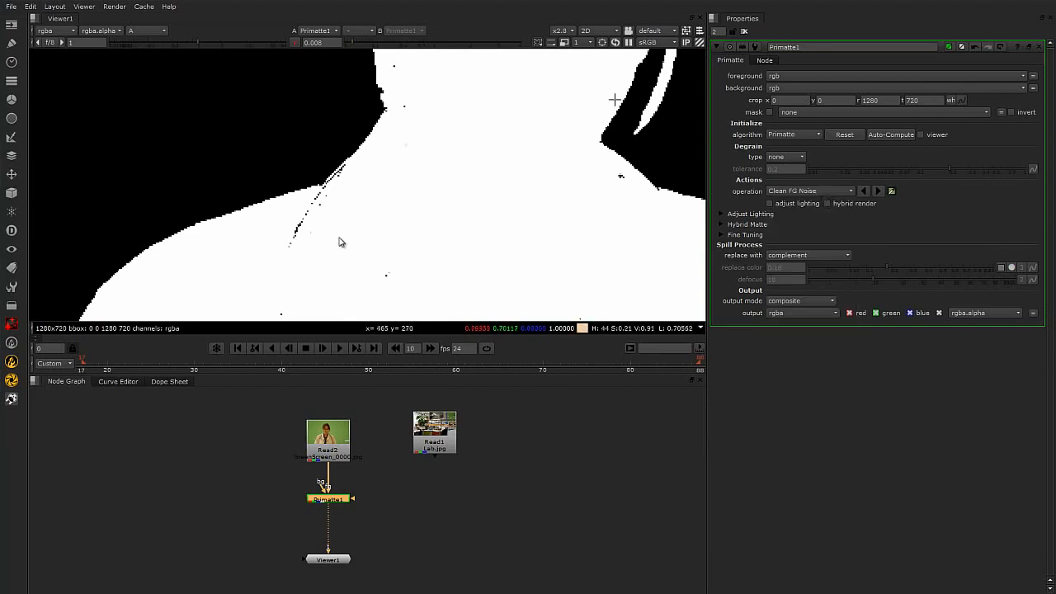
# Step: Sample the dark specks inside the shoulder matte, up to the base of the neck, to make them solid
pyautogui.scroll(5, 282, 231)
pyautogui.keyDown('ctrl'); pyautogui.click(282, 227); pyautogui.keyUp('ctrl')
pyautogui.keyDown('ctrl'); pyautogui.click(283, 217); pyautogui.keyUp('ctrl')
pyautogui.keyDown('ctrl'); pyautogui.click(339, 130); pyautogui.keyUp('ctrl')
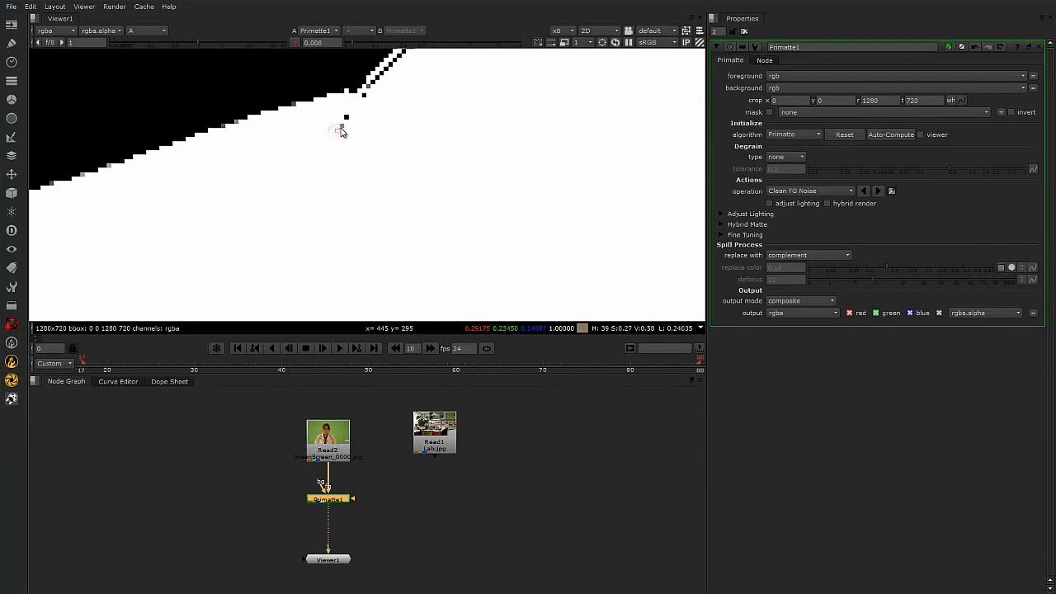
pyautogui.keyDown('ctrl'); pyautogui.click(346, 117); pyautogui.keyUp('ctrl')
pyautogui.keyDown('ctrl'); pyautogui.click(365, 95); pyautogui.keyUp('ctrl')
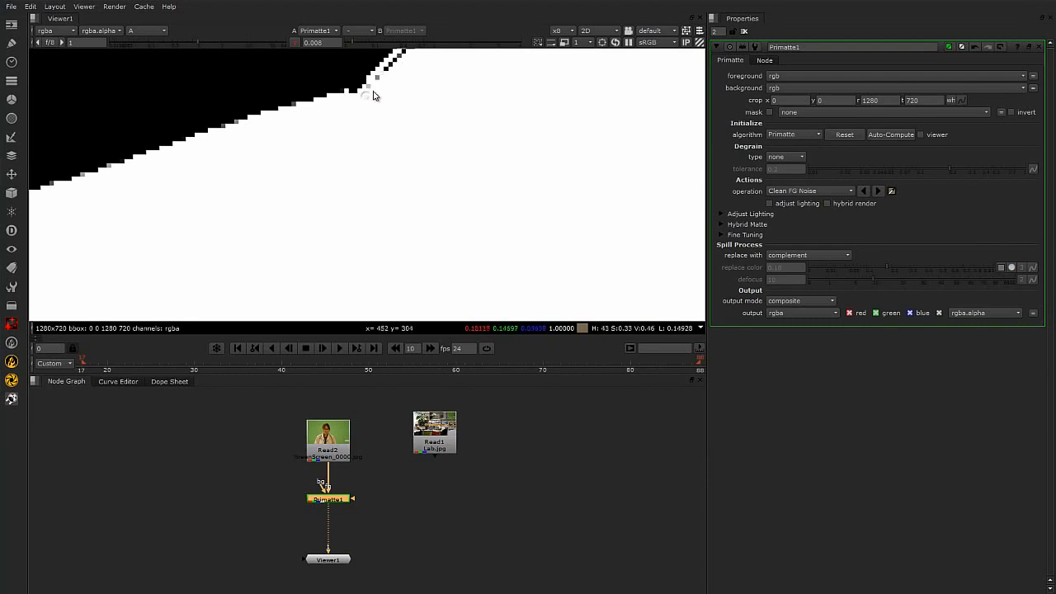
pyautogui.keyDown('ctrl'); pyautogui.click(369, 86); pyautogui.keyUp('ctrl')
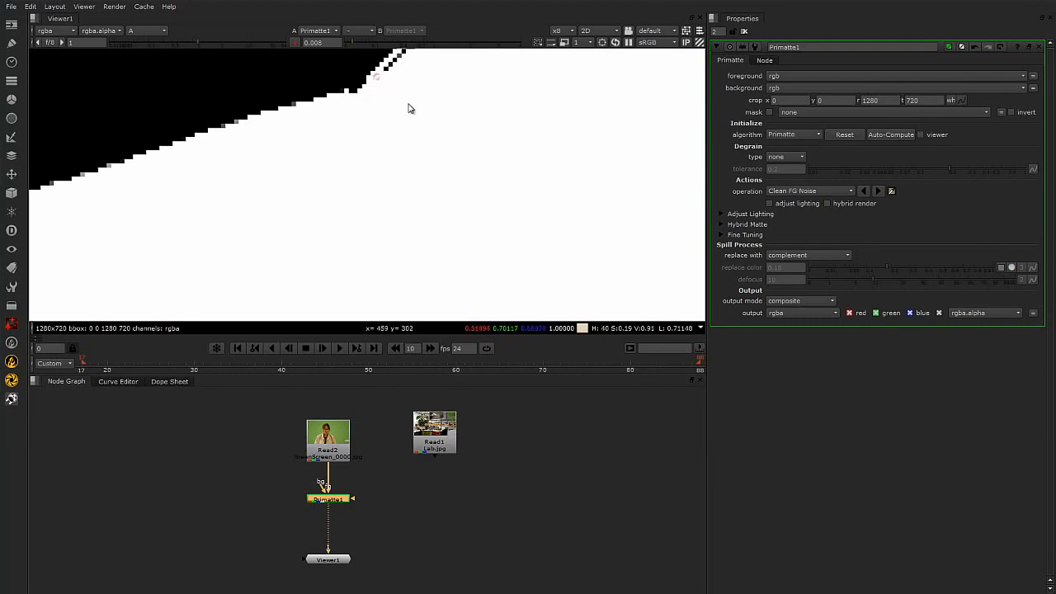
# Step: Clean the remaining foreground specks along the slope between the shoulder and the neck
pyautogui.moveTo(401, 104); pyautogui.dragTo(399, 235, button='middle')
pyautogui.keyDown('ctrl'); pyautogui.click(368, 200); pyautogui.keyUp('ctrl')
pyautogui.keyDown('ctrl'); pyautogui.click(385, 181); pyautogui.keyUp('ctrl')
pyautogui.keyDown('ctrl'); pyautogui.click(399, 170); pyautogui.keyUp('ctrl')
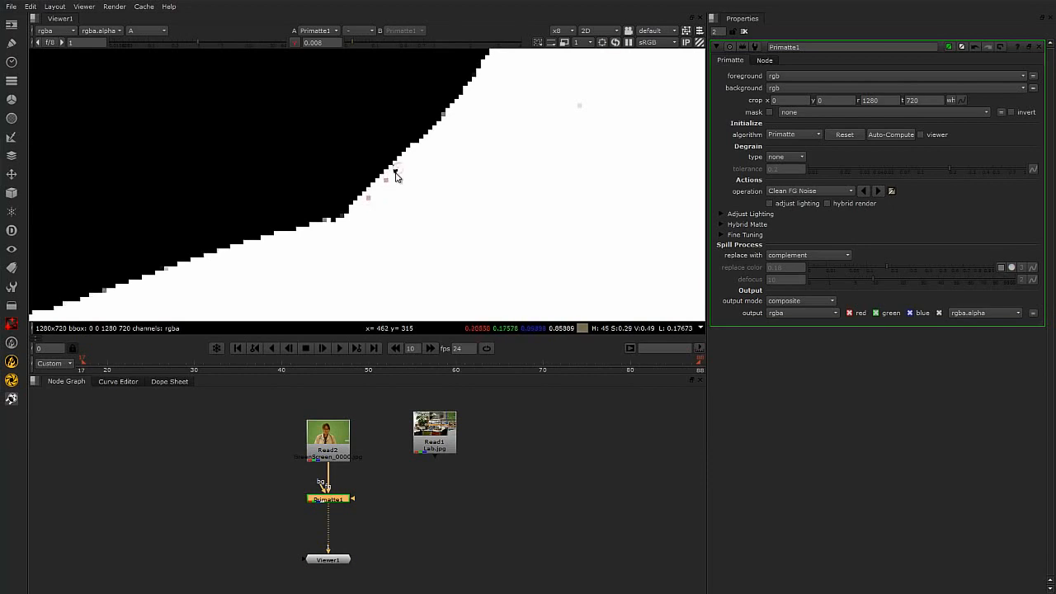
pyautogui.keyDown('ctrl'); pyautogui.click(386, 180); pyautogui.keyUp('ctrl')
pyautogui.scroll(-3, 515, 183)
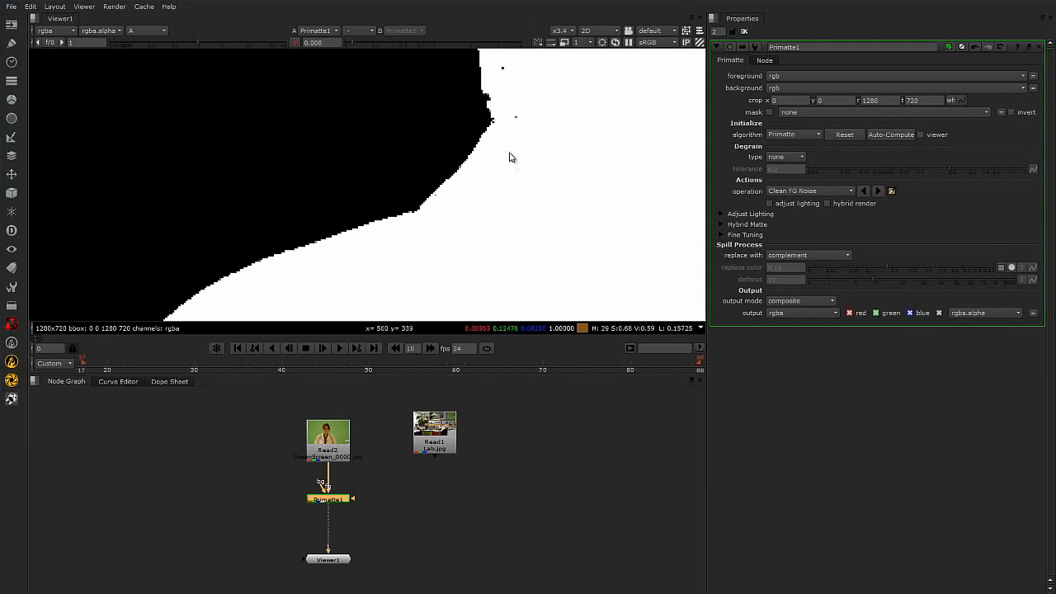
# Step: Box-sample the foreground noise inside the neck and upper body matte
pyautogui.keyDown('ctrl'); pyautogui.keyDown('shift'); pyautogui.moveTo(533, 188); pyautogui.dragTo(509, 104); pyautogui.keyUp('shift'); pyautogui.keyUp('ctrl')
pyautogui.moveTo(527, 104); pyautogui.dragTo(468, 243, button='middle')
pyautogui.scroll(-3, 531, 228)
pyautogui.moveTo(569, 197); pyautogui.dragTo(509, 245, button='middle')
pyautogui.moveTo(557, 292); pyautogui.dragTo(483, 137, button='middle')
pyautogui.scroll(2, 544, 205)
pyautogui.scroll(1, 483, 187)
pyautogui.keyDown('ctrl'); pyautogui.keyDown('shift'); pyautogui.moveTo(490, 160); pyautogui.dragTo(508, 183); pyautogui.keyUp('shift'); pyautogui.keyUp('ctrl')
# Step: Box-sample the foreground noise across the chest of the coat, including the dark streaks low on the torso
pyautogui.scroll(-3, 530, 229)
pyautogui.moveTo(512, 240); pyautogui.dragTo(480, 146, button='middle')
pyautogui.scroll(2, 398, 243)
pyautogui.keyDown('ctrl'); pyautogui.keyDown('shift'); pyautogui.moveTo(422, 113); pyautogui.dragTo(377, 136); pyautogui.keyUp('shift'); pyautogui.keyUp('ctrl')
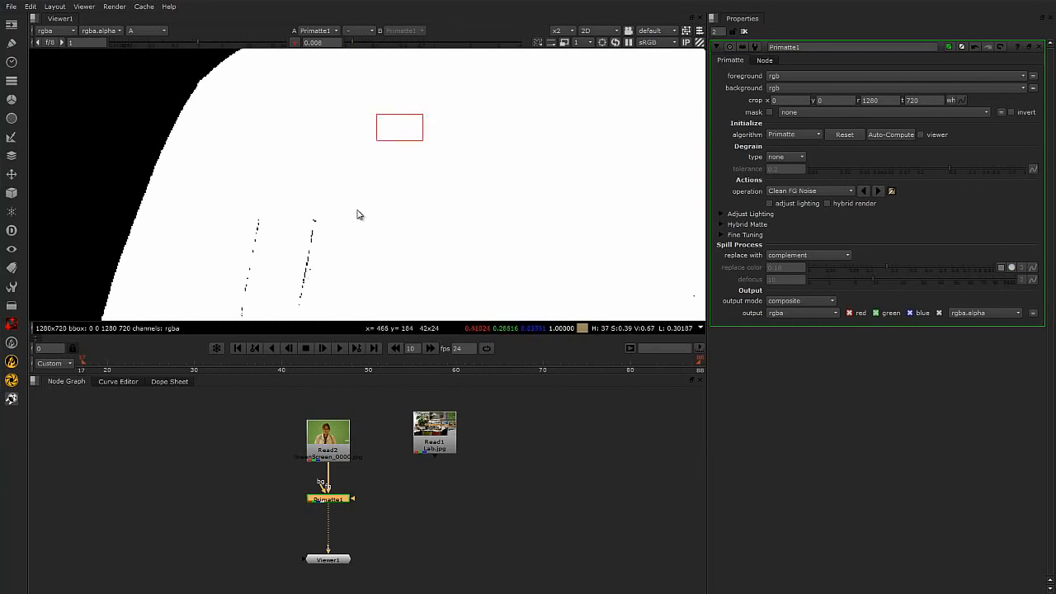
pyautogui.scroll(-2, 363, 231)
pyautogui.moveTo(419, 266); pyautogui.dragTo(339, 177, button='middle')
pyautogui.scroll(2, 506, 200)
pyautogui.keyDown('ctrl'); pyautogui.keyDown('shift'); pyautogui.moveTo(503, 172); pyautogui.dragTo(535, 191); pyautogui.keyUp('shift'); pyautogui.keyUp('ctrl')
pyautogui.moveTo(433, 177)
pyautogui.mouseDown(button='middle')
pyautogui.moveTo(473, 214)
pyautogui.moveTo(599, 229)
pyautogui.mouseUp(button='middle')
pyautogui.scroll(2, 382, 195)
pyautogui.keyDown('ctrl'); pyautogui.keyDown('shift'); pyautogui.moveTo(286, 122); pyautogui.dragTo(246, 188); pyautogui.keyUp('shift'); pyautogui.keyUp('ctrl')
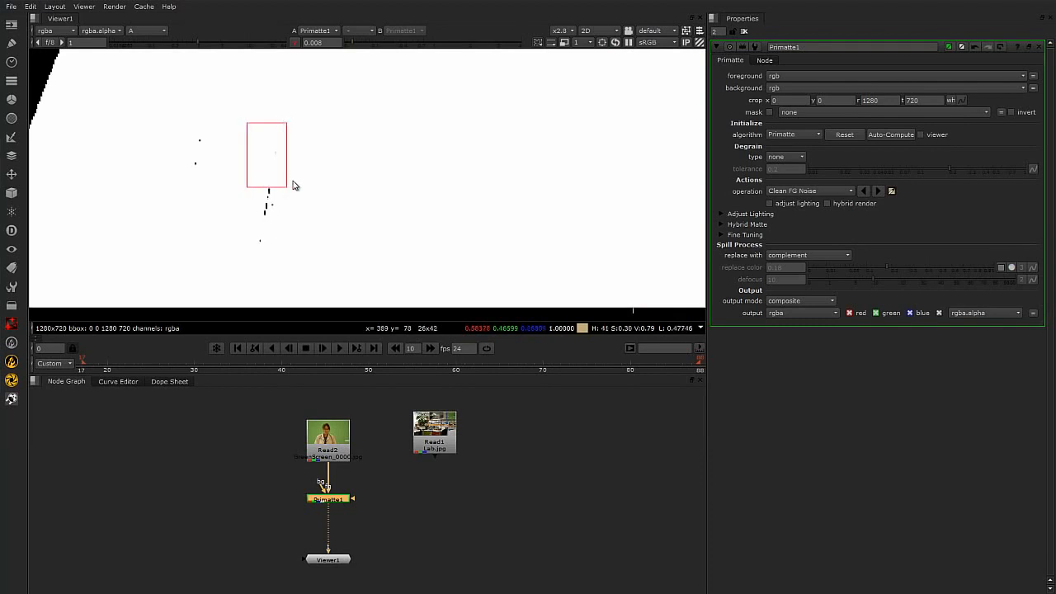
# Step: Reset the viewer gamma to 1 and inspect the keyed colour image around the stethoscope
pyautogui.scroll(-4, 427, 198)
pyautogui.moveTo(426, 198); pyautogui.dragTo(399, 229, button='middle')
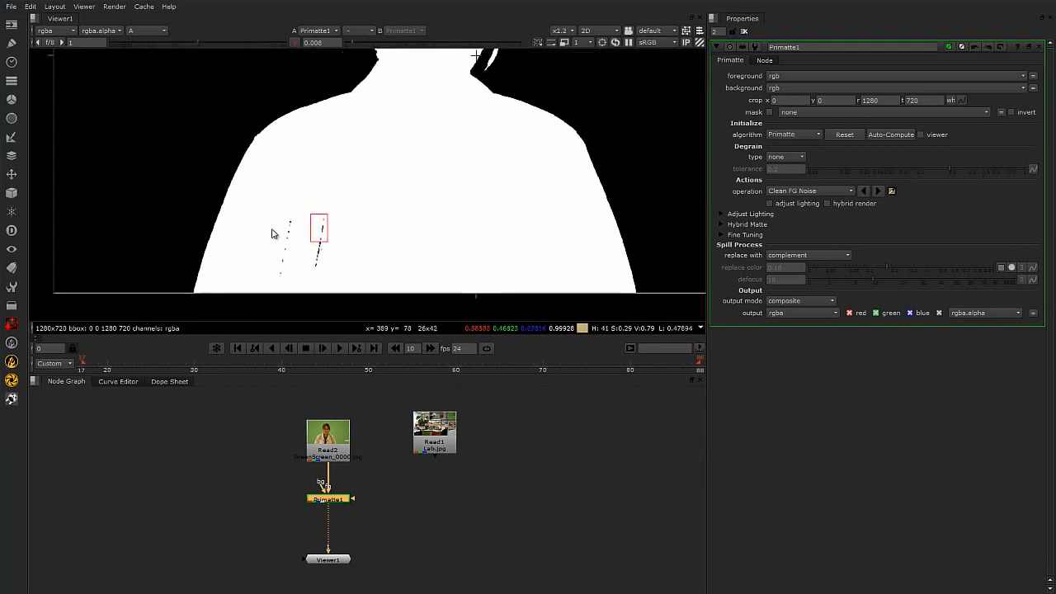
pyautogui.scroll(2, 316, 235)
pyautogui.press('a')
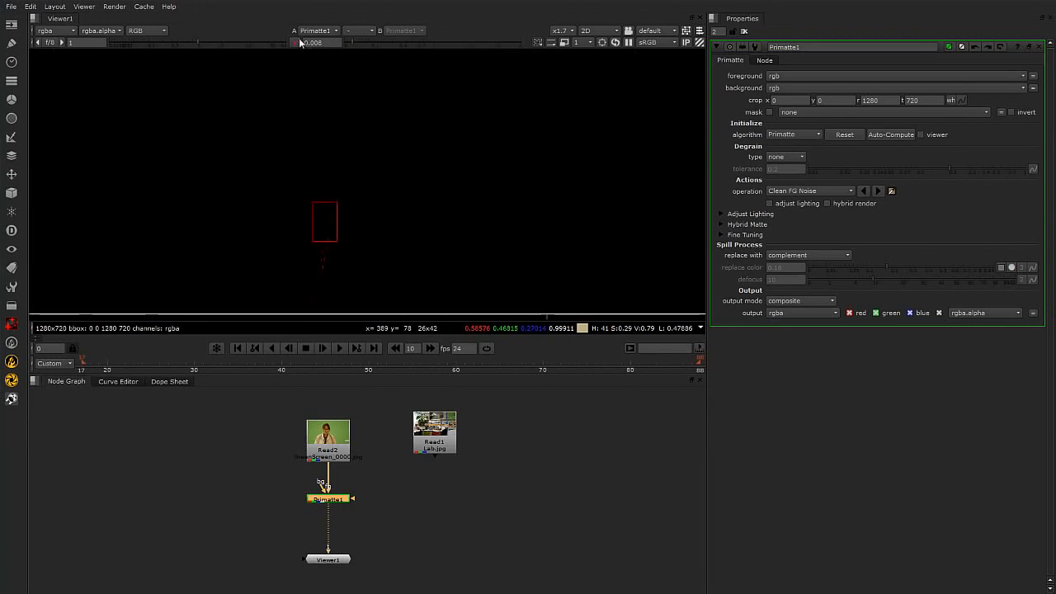
pyautogui.click(291, 43)
pyautogui.scroll(2, 299, 153)
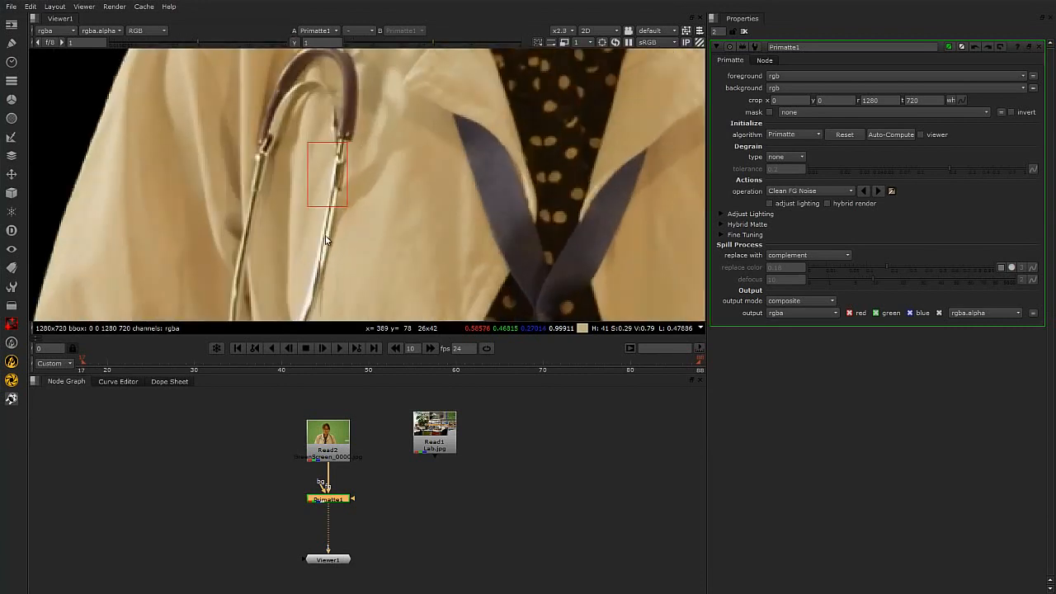
pyautogui.scroll(-2, 302, 176)
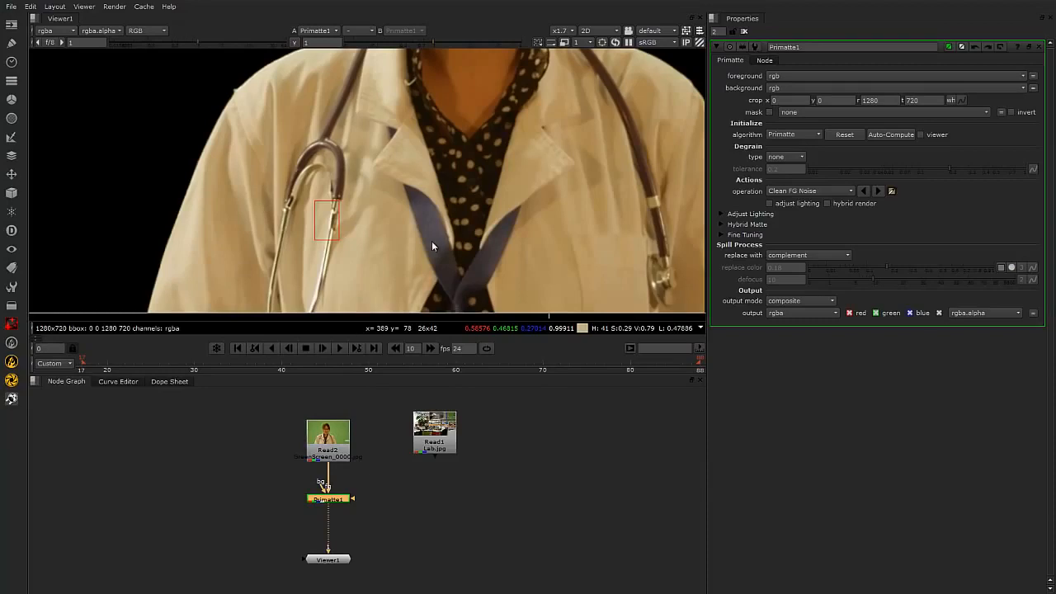
# Step: Inspect the keyed edges around the doctor's face, glasses and hair strands beside the cheek
pyautogui.click(578, 454)
pyautogui.scroll(-3, 537, 293)
pyautogui.scroll(2, 486, 260)
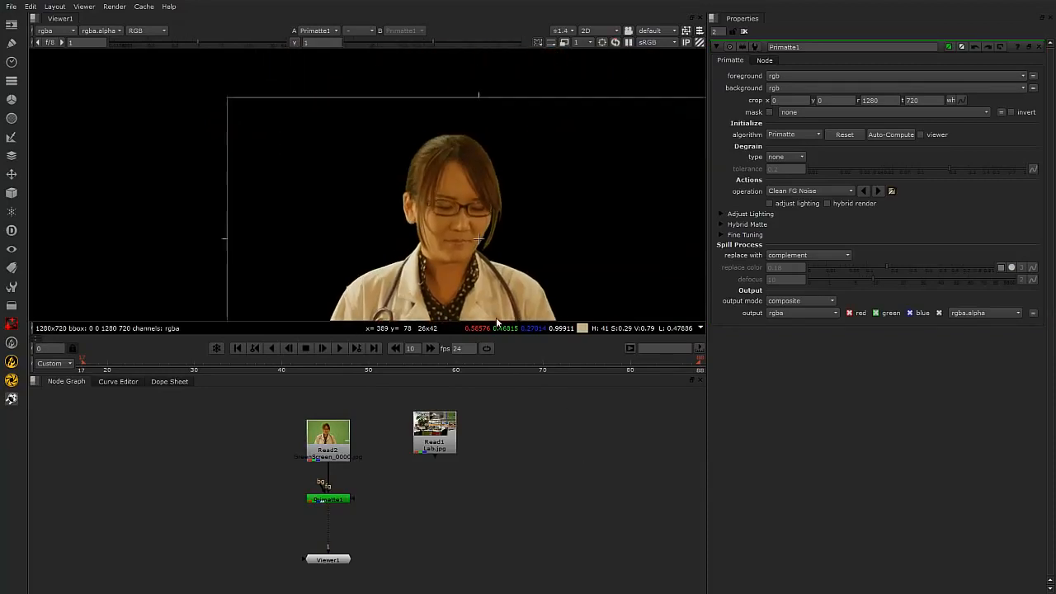
pyautogui.scroll(6, 485, 255)
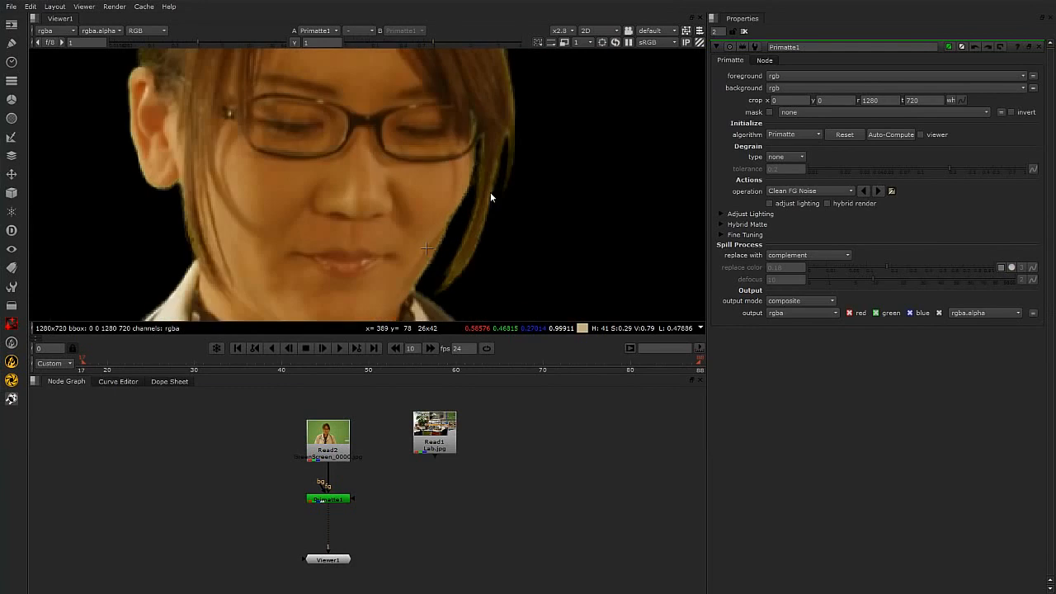
pyautogui.scroll(2, 450, 222)
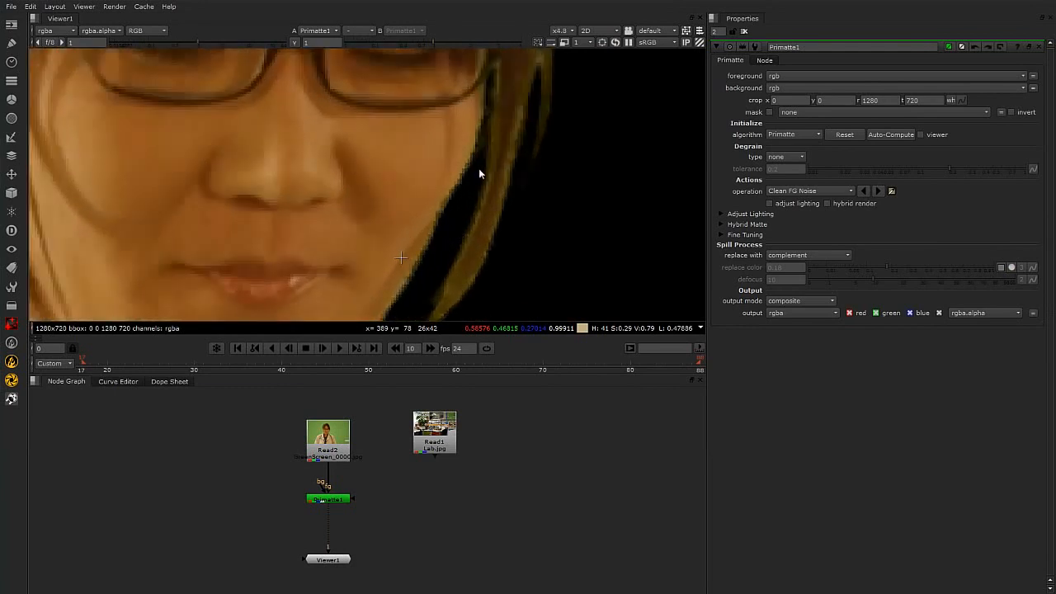
pyautogui.scroll(-3, 453, 200)
pyautogui.moveTo(499, 252); pyautogui.dragTo(494, 304, button='middle')
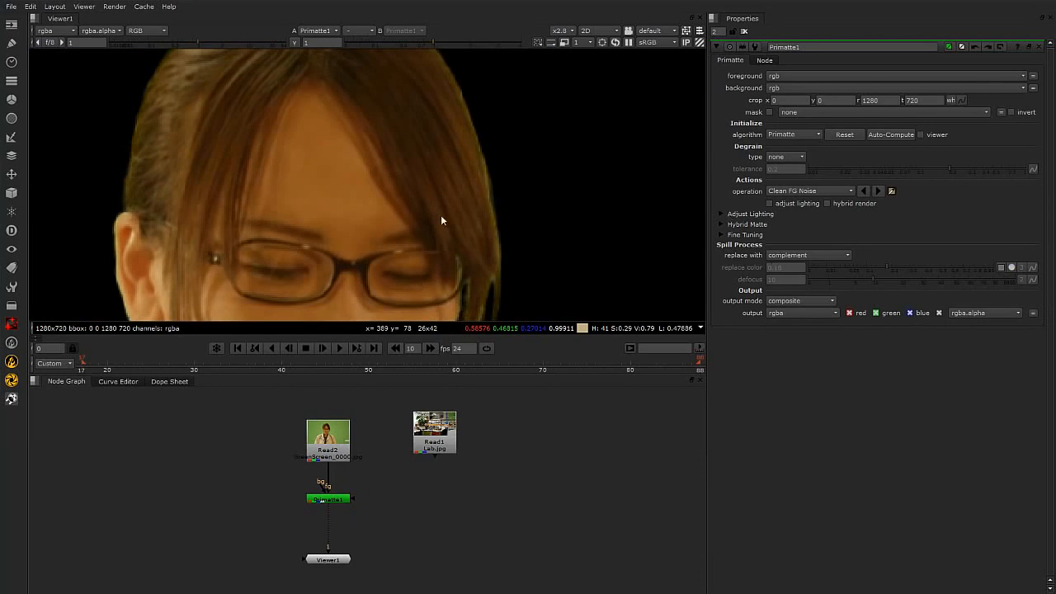
pyautogui.moveTo(389, 200); pyautogui.dragTo(400, 283, button='middle')
pyautogui.scroll(-1, 385, 256)
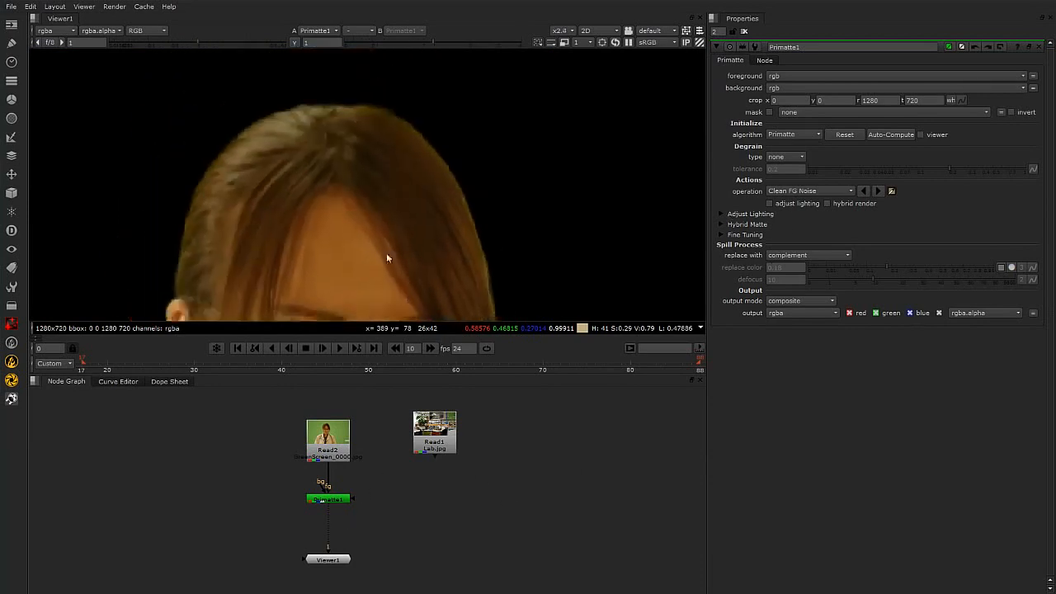
# Step: Examine the key along the crown and sides of the doctor's hair at several magnifications
pyautogui.scroll(3, 417, 95)
pyautogui.scroll(-2, 540, 252)
pyautogui.moveTo(540, 252); pyautogui.dragTo(501, 146, button='middle')
pyautogui.scroll(3, 501, 205)
pyautogui.scroll(-4, 513, 223)
pyautogui.moveTo(441, 285); pyautogui.dragTo(474, 203, button='middle')
pyautogui.scroll(-2, 480, 234)
pyautogui.scroll(2, 475, 189)
pyautogui.scroll(-1, 485, 225)
# Step: Shift the lab Read node farther from the Primatte branch and check the keyed hair strands between the glasses and shoulder
pyautogui.moveTo(443, 431); pyautogui.dragTo(469, 437)
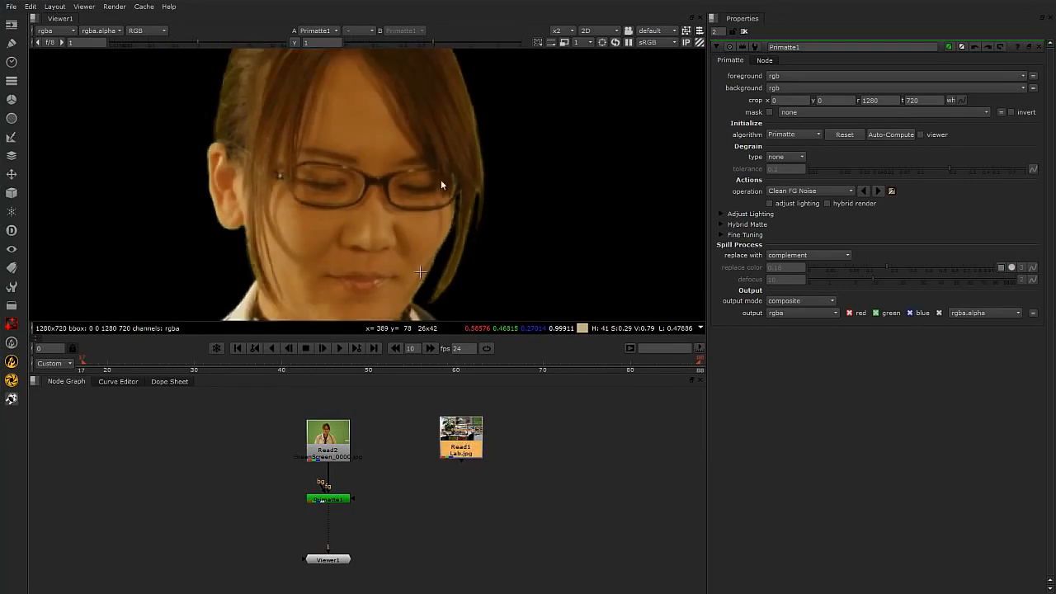
pyautogui.scroll(-2, 455, 235)
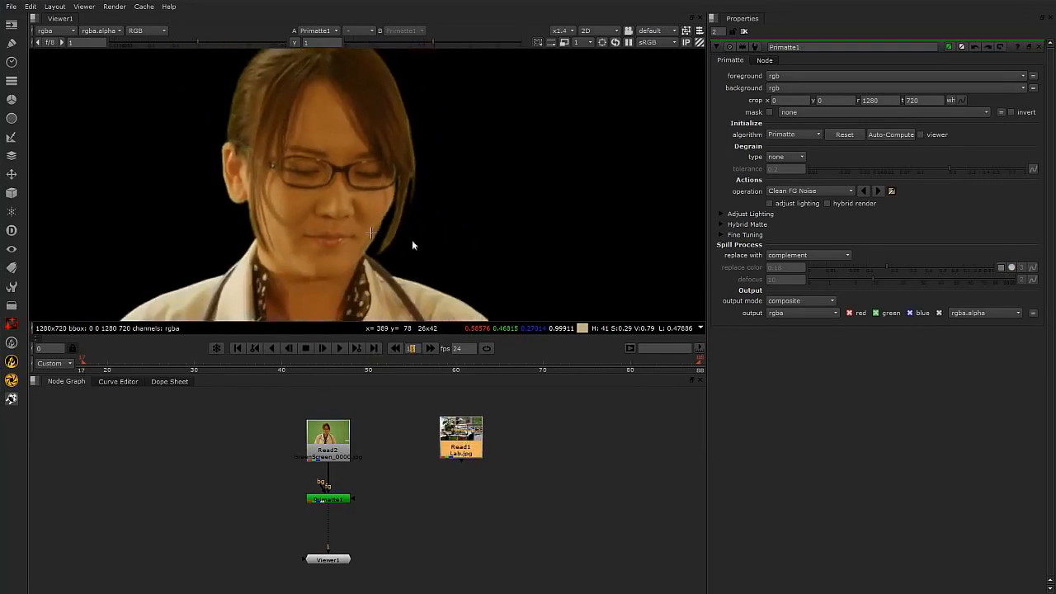
pyautogui.scroll(5, 393, 181)
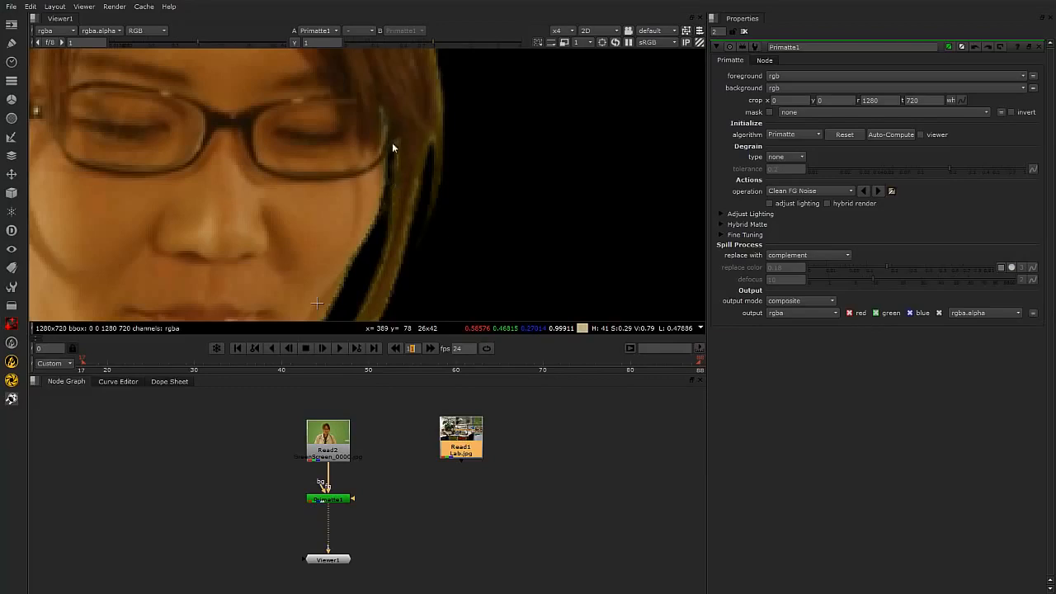
pyautogui.scroll(-4, 352, 282)
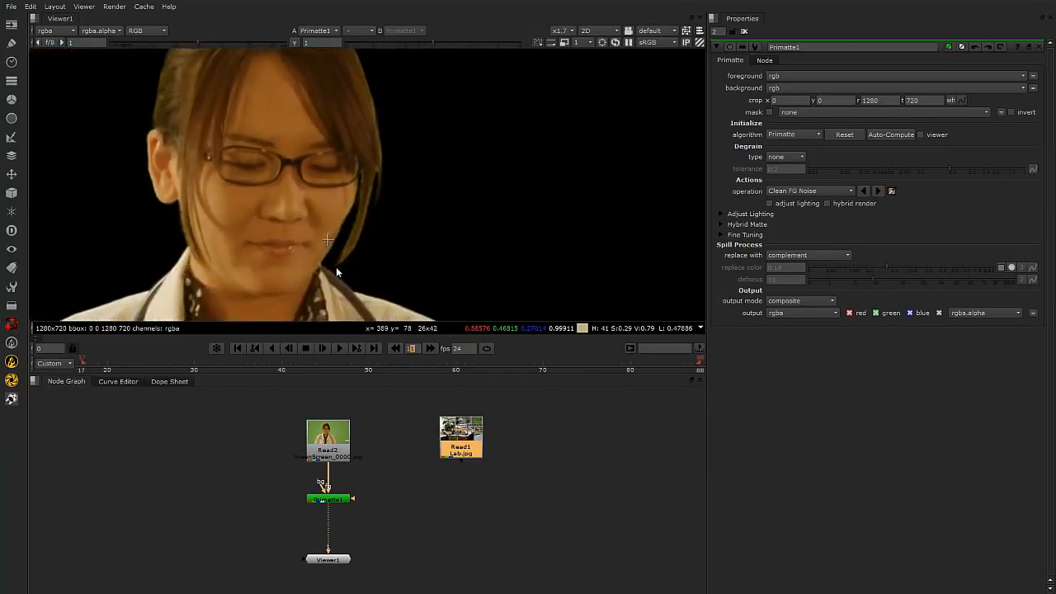
pyautogui.scroll(3, 369, 299)
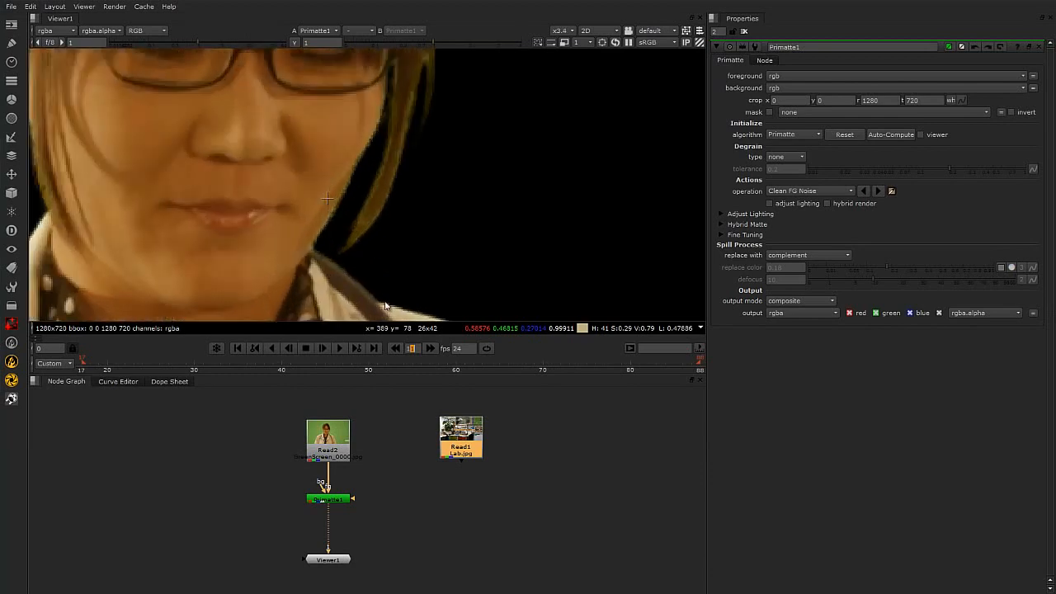
pyautogui.scroll(-6, 311, 193)
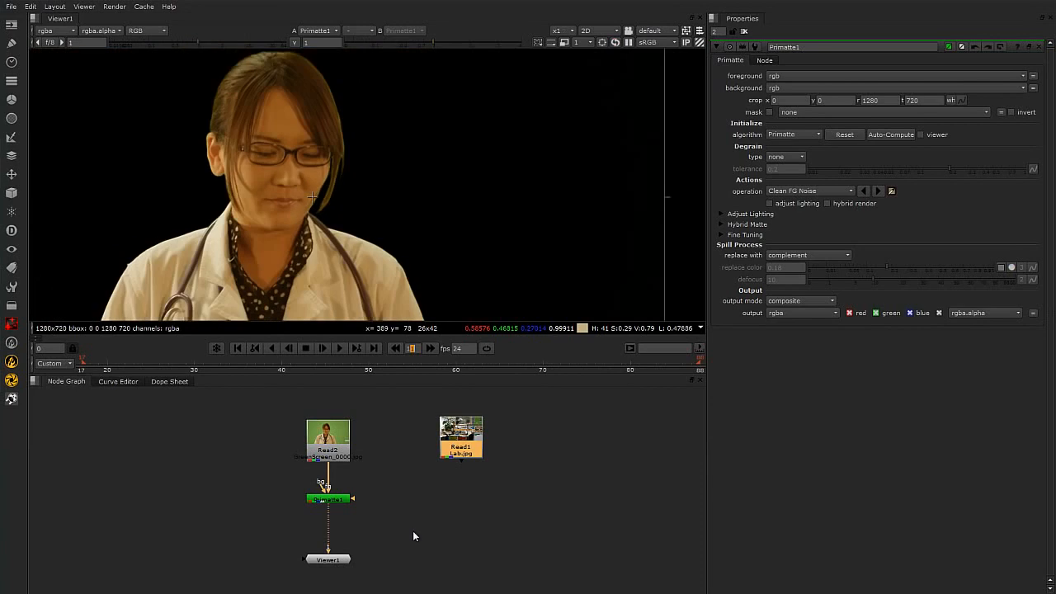
pyautogui.scroll(2, 355, 507)
pyautogui.scroll(-2, 467, 518)
# Step: Merge the Primatte key as input A over the lab image as input B, and view the composite
pyautogui.moveTo(458, 518); pyautogui.dragTo(243, 525, button='middle')
pyautogui.moveTo(184, 572); pyautogui.dragTo(296, 592)
pyautogui.click(333, 432)
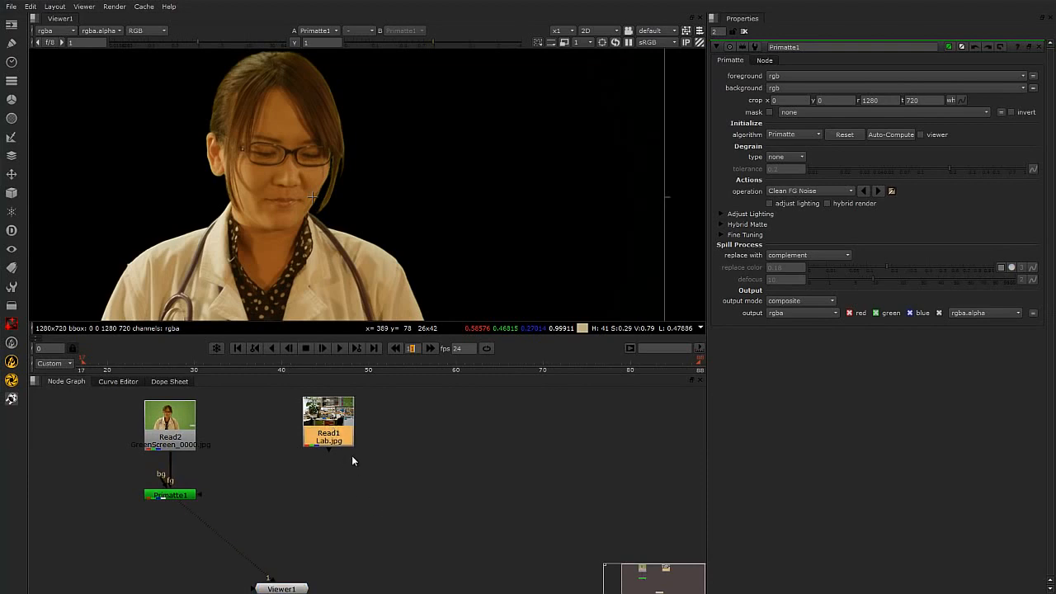
pyautogui.press('m')
pyautogui.moveTo(330, 482); pyautogui.dragTo(183, 497)
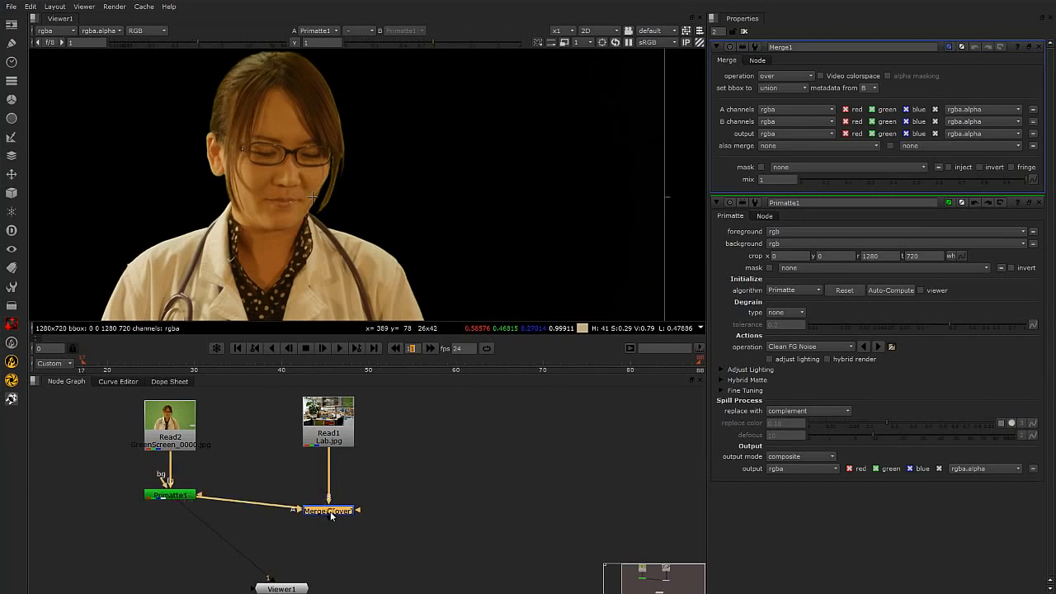
pyautogui.press('1')
pyautogui.scroll(-3, 359, 177)
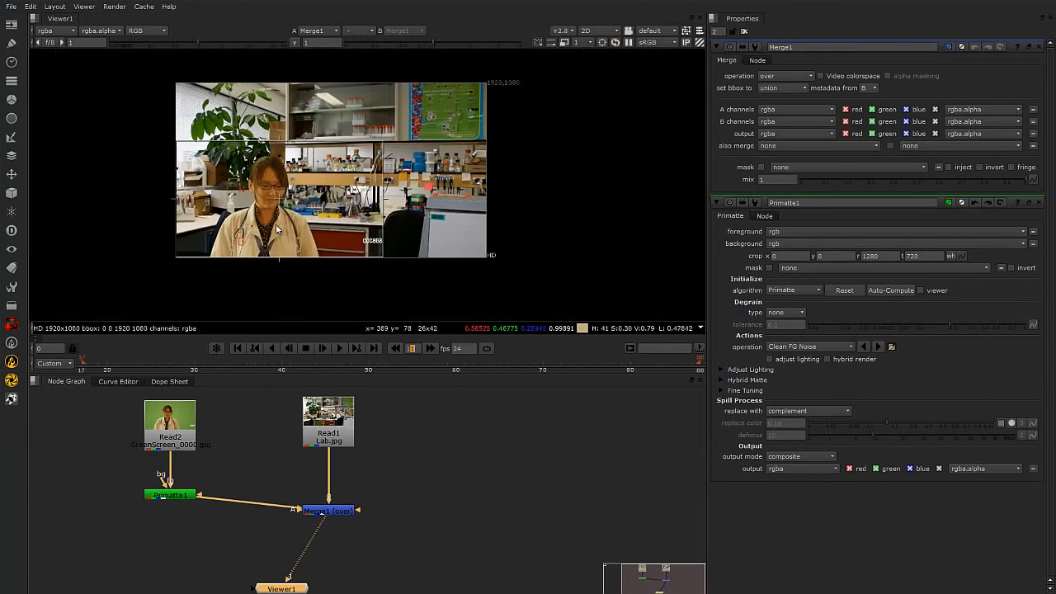
pyautogui.scroll(2, 276, 235)
pyautogui.scroll(1, 320, 231)
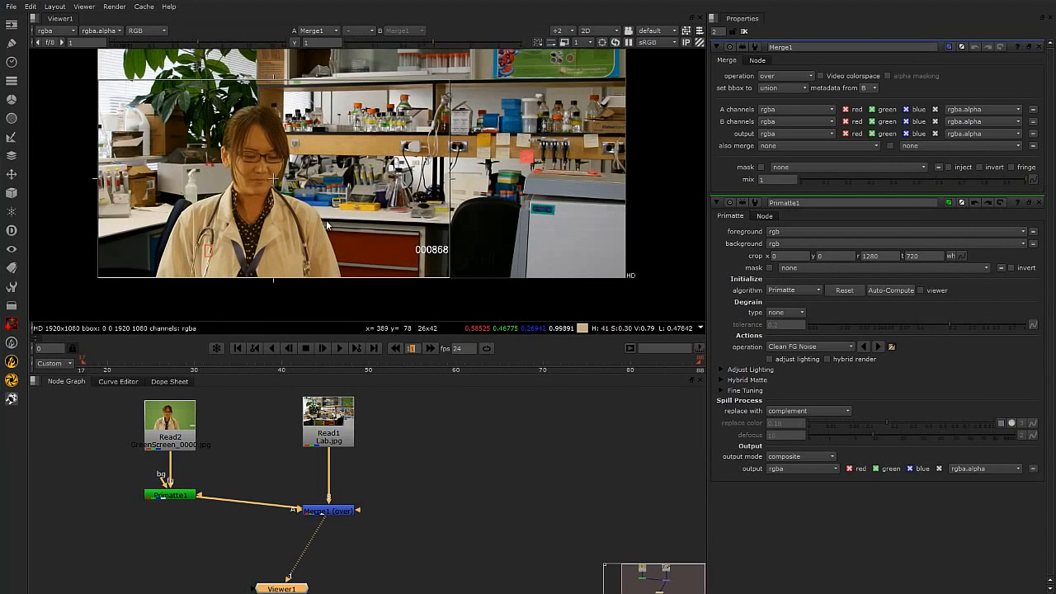
pyautogui.scroll(-1, 326, 225)
pyautogui.moveTo(406, 195); pyautogui.dragTo(412, 214, button='middle')
# Step: Compare the format settings of the lab image and green-screen Read nodes
pyautogui.click(370, 458)
pyautogui.click(337, 419)
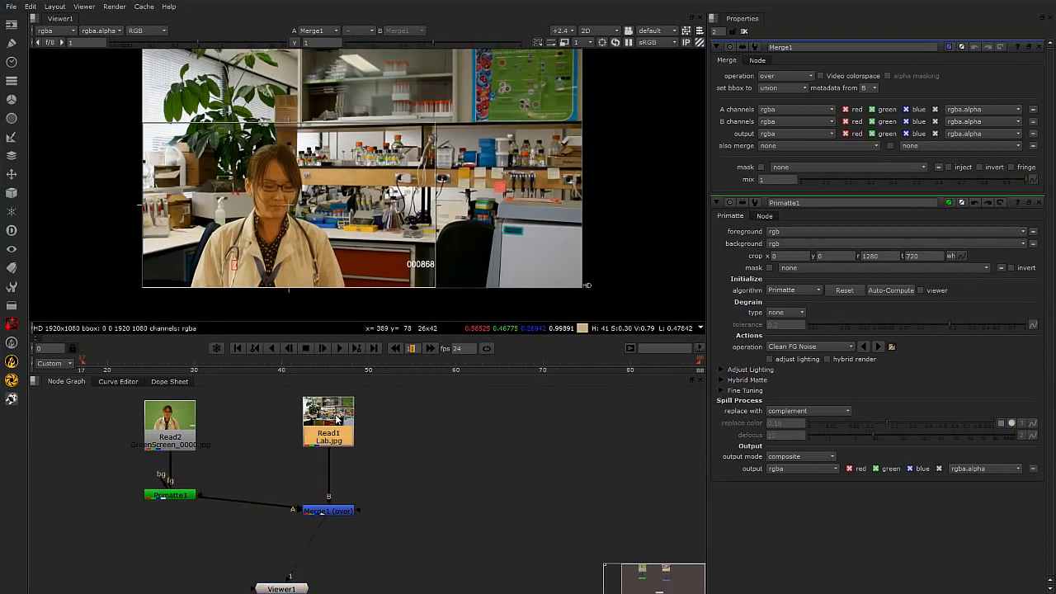
pyautogui.doubleClick(333, 419)
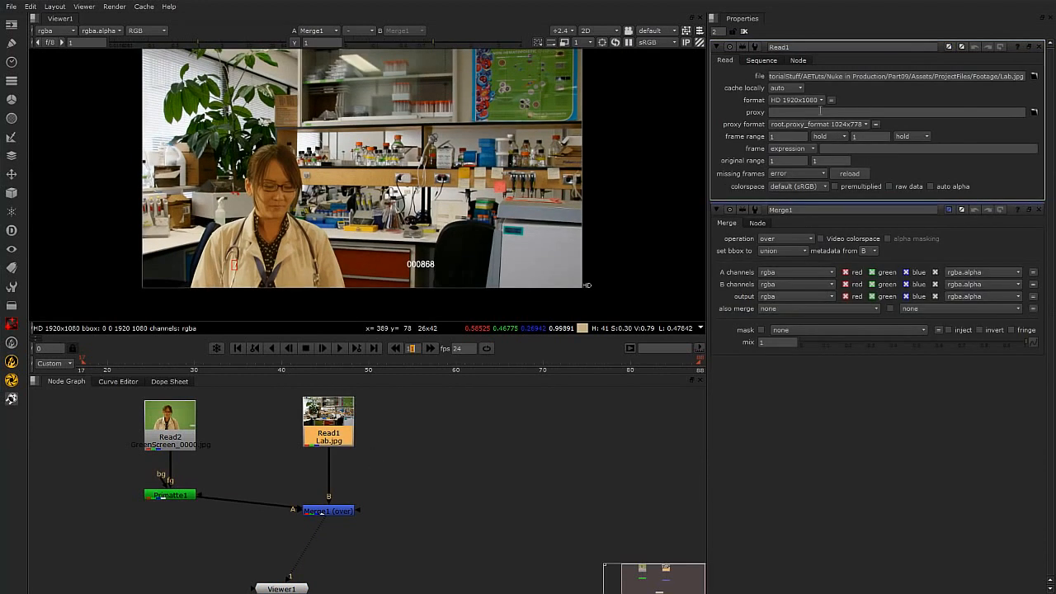
pyautogui.doubleClick(180, 429)
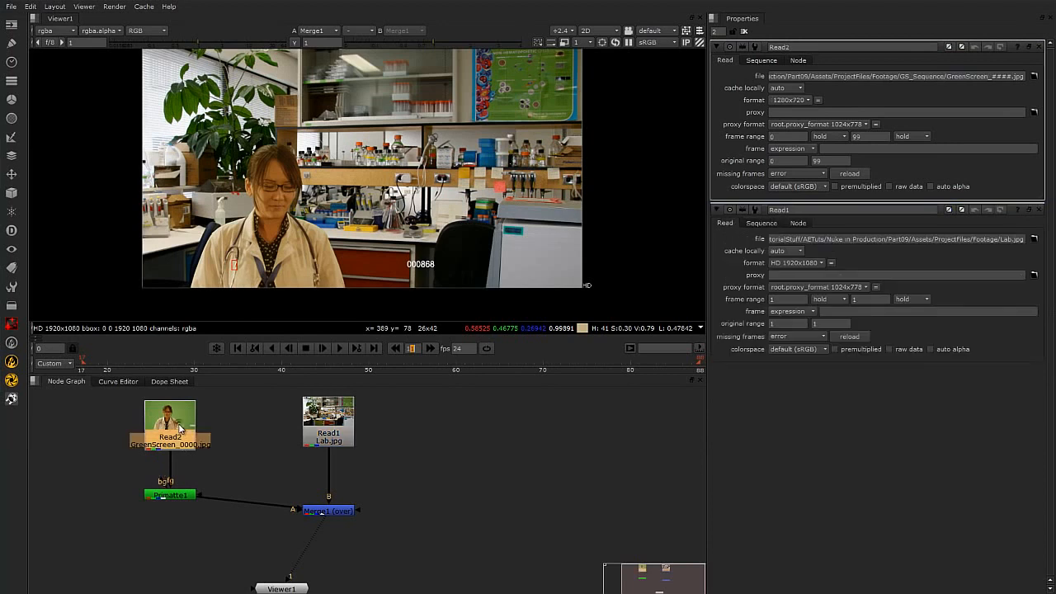
pyautogui.doubleClick(346, 420)
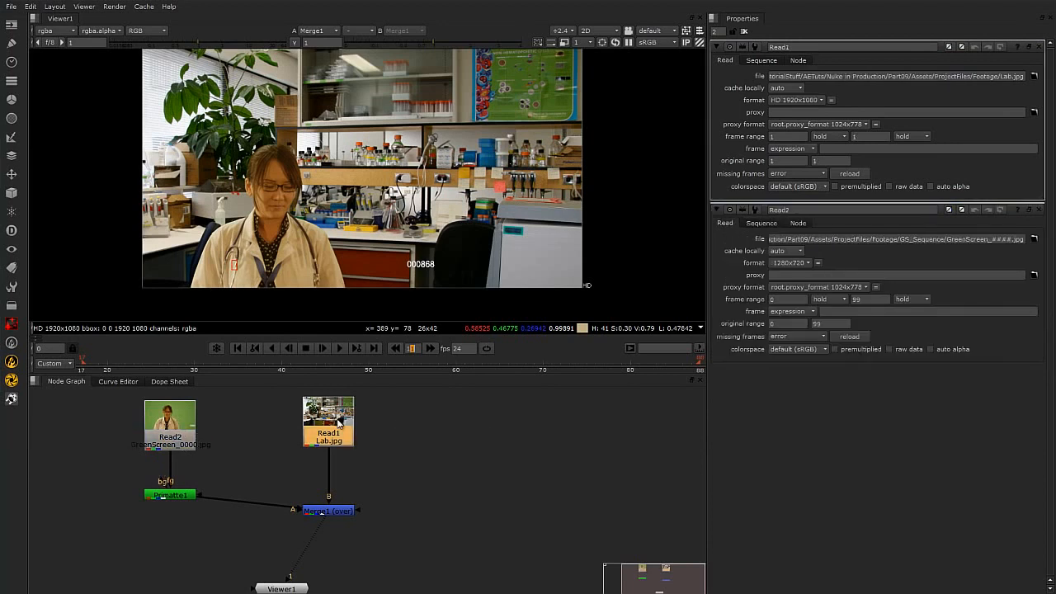
pyautogui.click(474, 424)
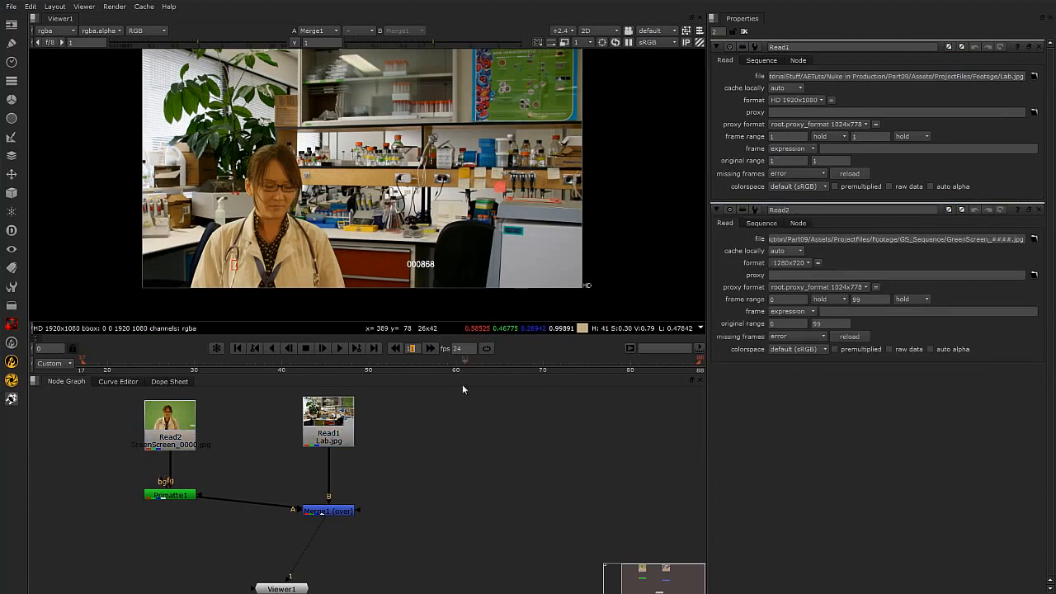
# Step: Insert a Reformat node between the lab image and the Merge, using the 1280x720 root format
pyautogui.click(333, 426)
pyautogui.scroll(-2, 449, 221)
pyautogui.moveTo(450, 227); pyautogui.dragTo(508, 226, button='middle')
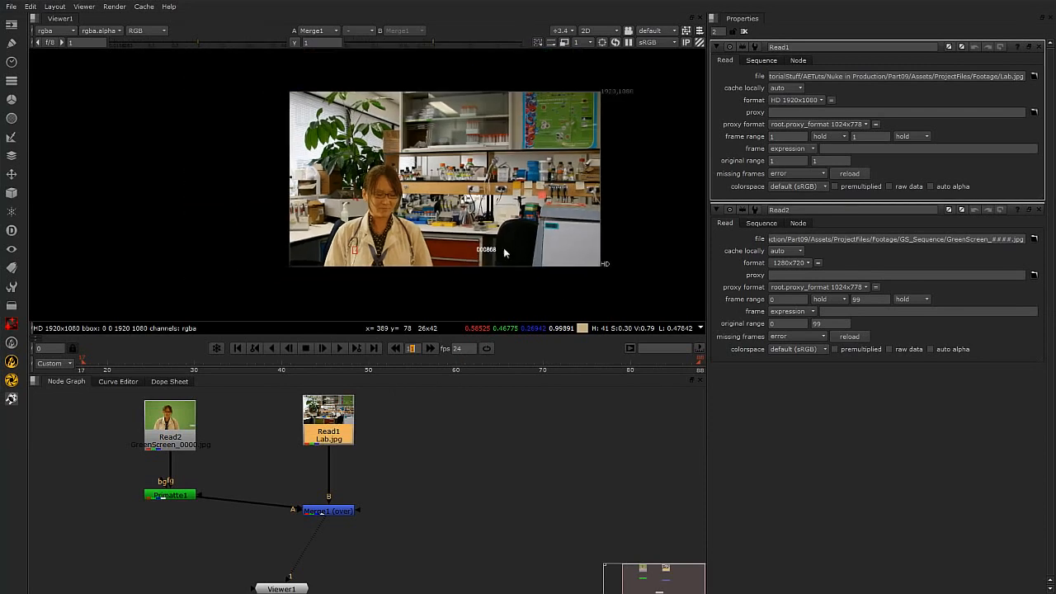
pyautogui.scroll(1, 407, 397)
pyautogui.click(450, 443)
pyautogui.click(335, 436)
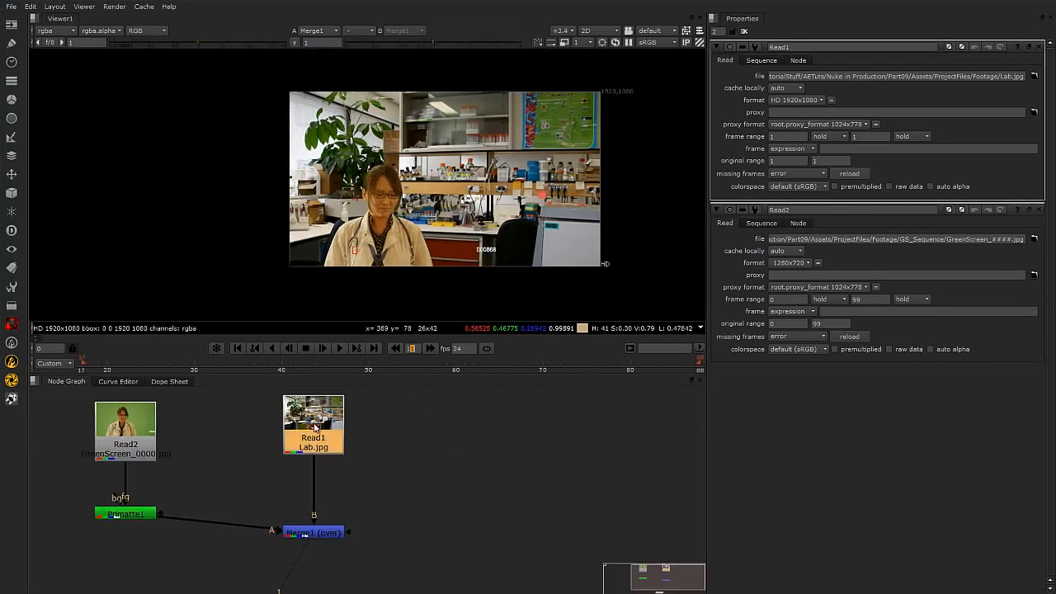
pyautogui.press('Tab')
pyautogui.write('reformat')
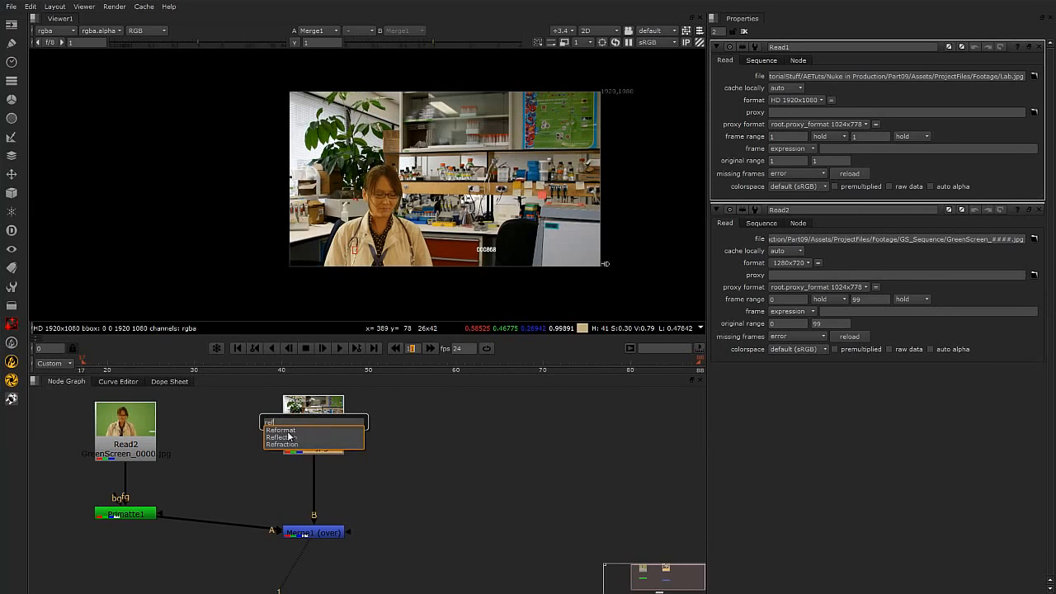
pyautogui.press('Return')
pyautogui.moveTo(325, 468); pyautogui.dragTo(325, 477)
pyautogui.click(454, 457)
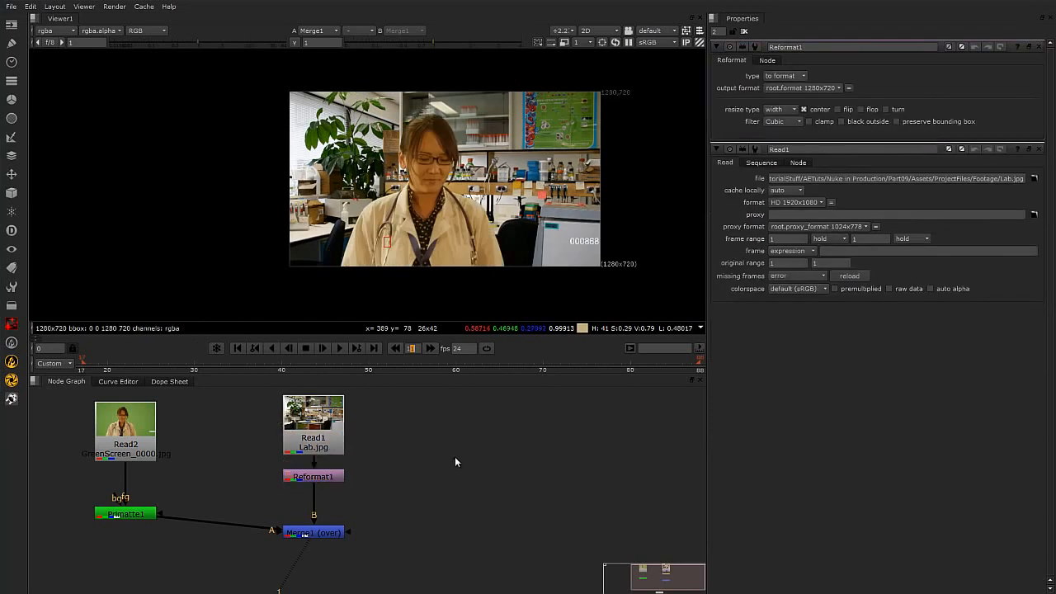
# Step: Inspect how the doctor's hair, face and shoulder edges blend with the reformatted lab background
pyautogui.click(328, 477)
pyautogui.scroll(2, 447, 175)
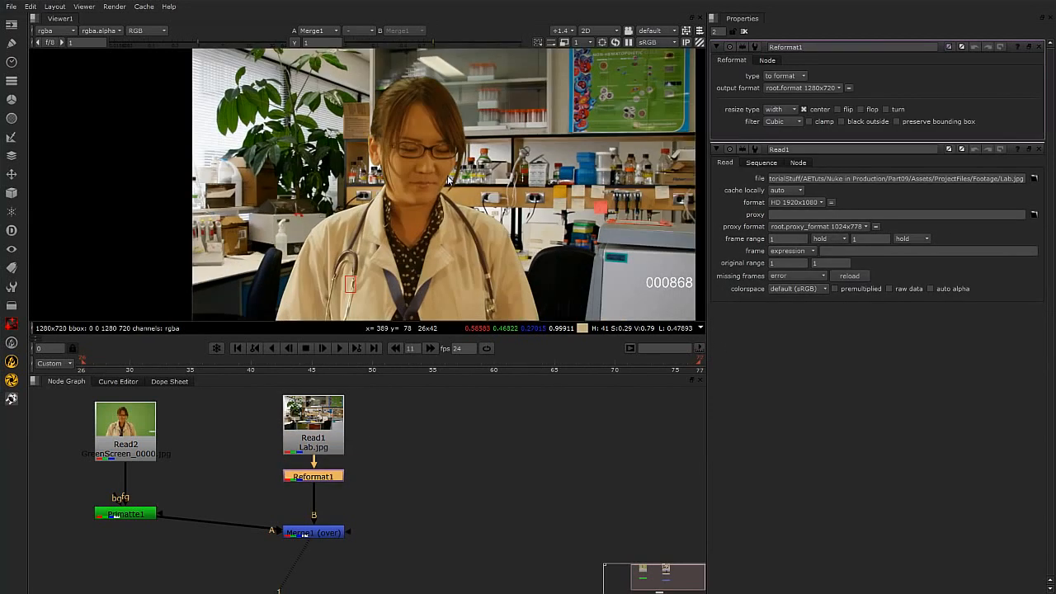
pyautogui.scroll(1, 459, 206)
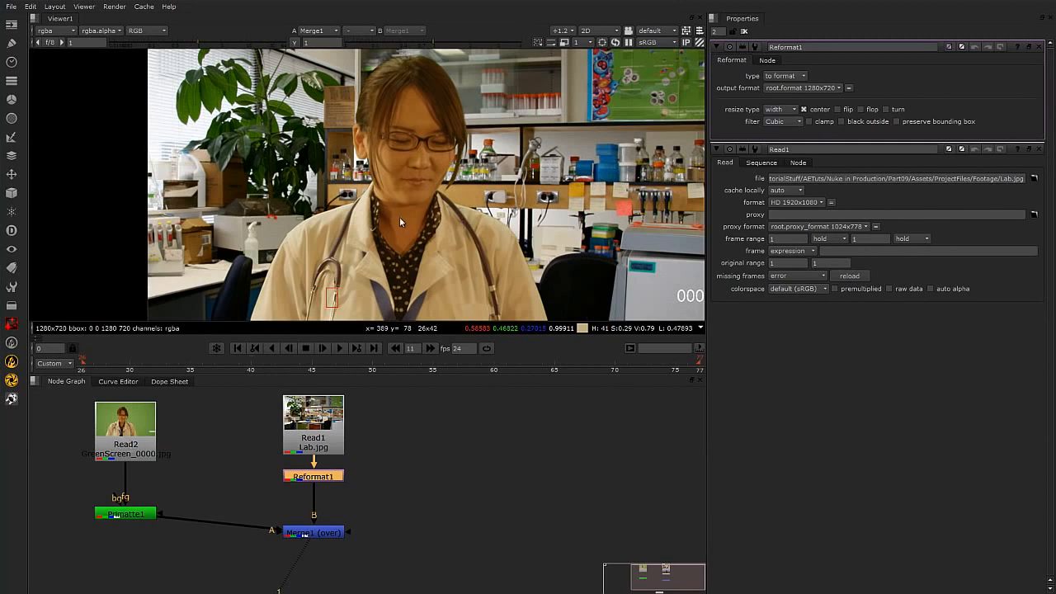
pyautogui.scroll(-2, 400, 215)
pyautogui.scroll(4, 400, 214)
pyautogui.scroll(2, 453, 178)
pyautogui.scroll(1, 464, 172)
pyautogui.moveTo(495, 185); pyautogui.dragTo(356, 219, button='middle')
pyautogui.scroll(-1, 410, 248)
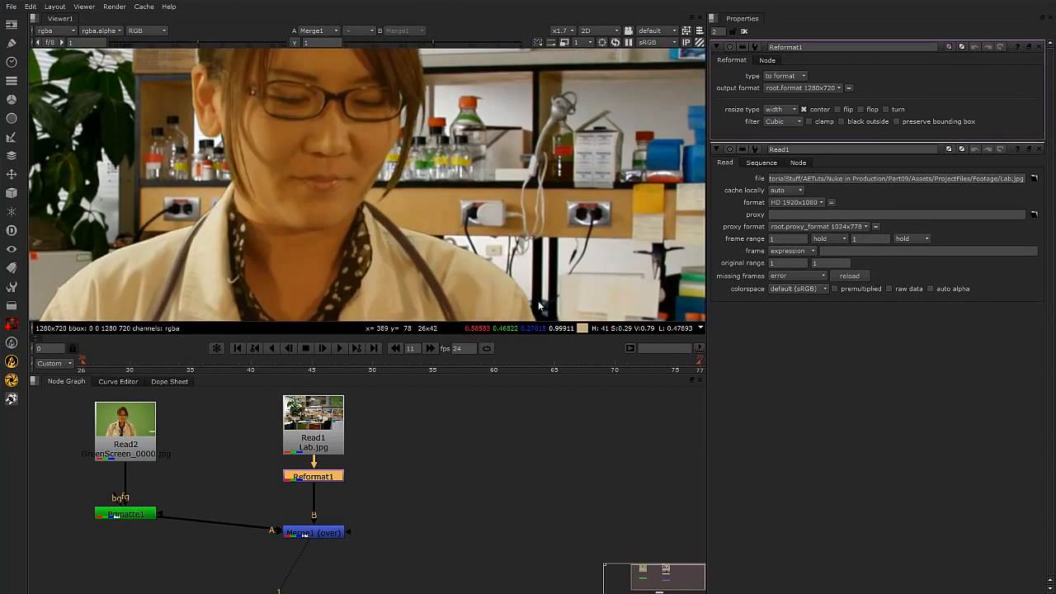
pyautogui.scroll(1, 388, 197)
pyautogui.scroll(-1, 381, 235)
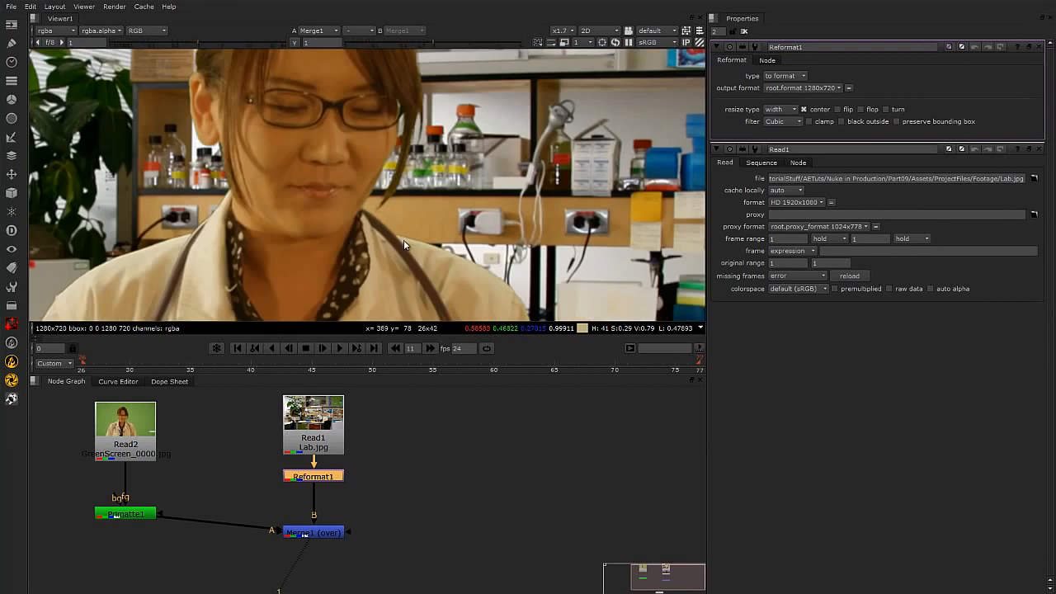
pyautogui.moveTo(403, 239); pyautogui.dragTo(365, 211, button='middle')
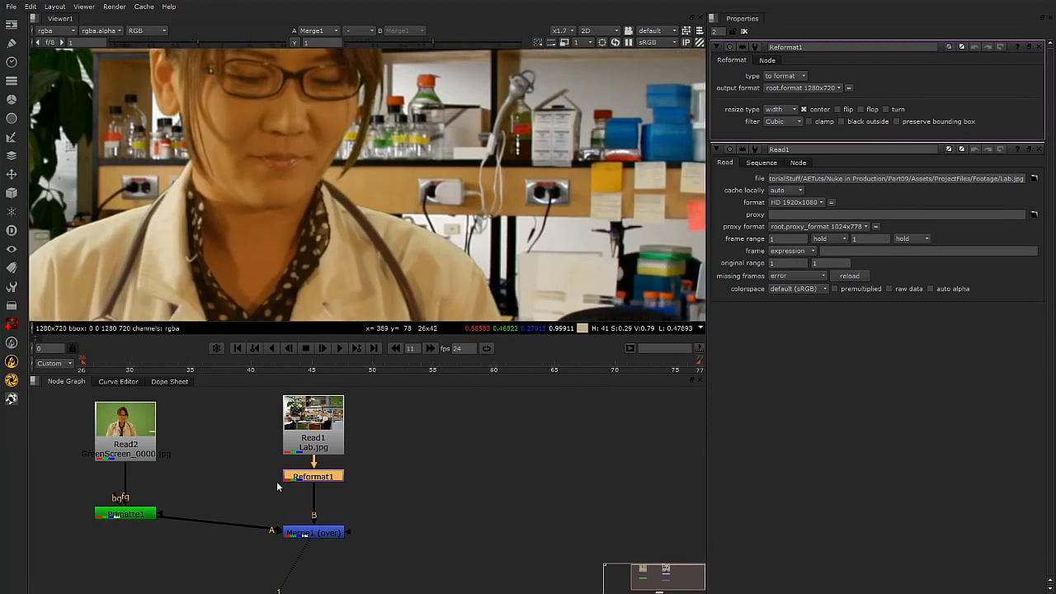
# Step: Rearrange the green-screen Read and Primatte nodes, placing Primatte farther out level with the Merge and the Read node above between them
pyautogui.moveTo(152, 453); pyautogui.dragTo(224, 450)
pyautogui.moveTo(130, 516); pyautogui.dragTo(90, 518)
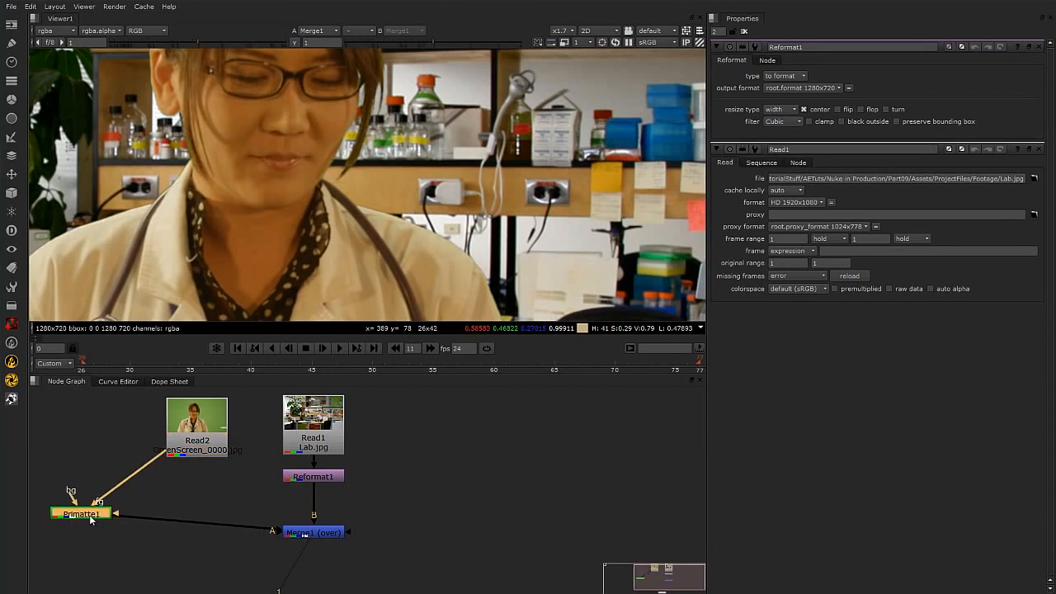
pyautogui.scroll(-2, 203, 522)
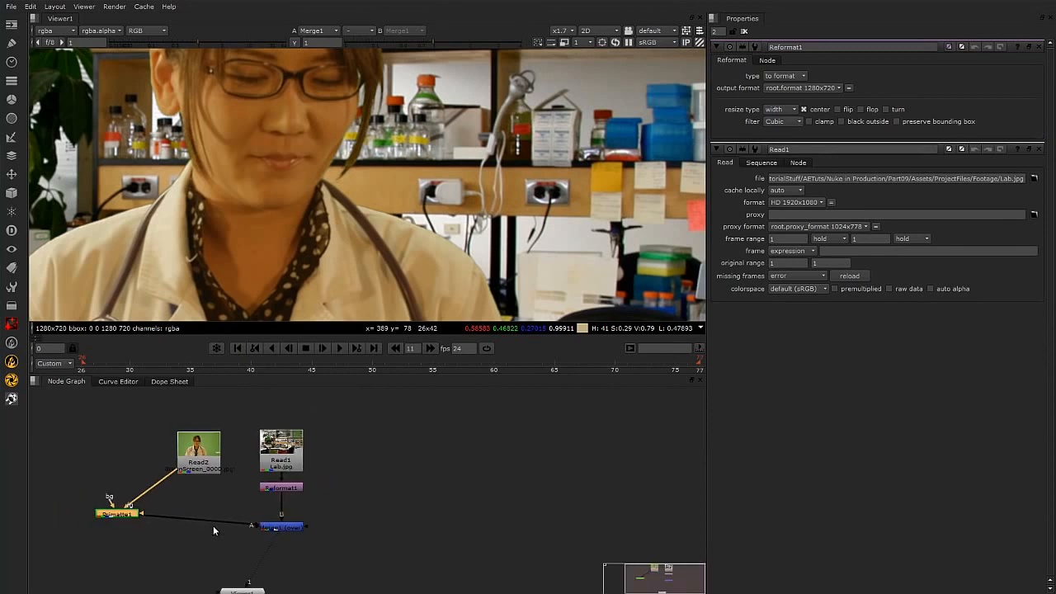
pyautogui.moveTo(206, 454); pyautogui.dragTo(188, 428)
pyautogui.moveTo(132, 515); pyautogui.dragTo(98, 528)
pyautogui.click(175, 443)
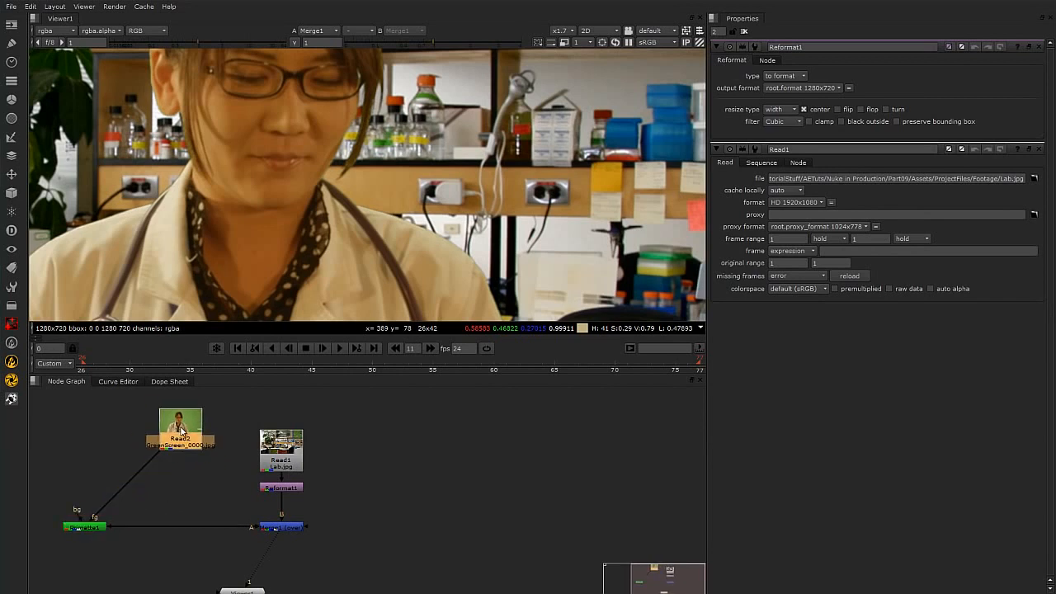
pyautogui.moveTo(184, 431); pyautogui.dragTo(175, 430)
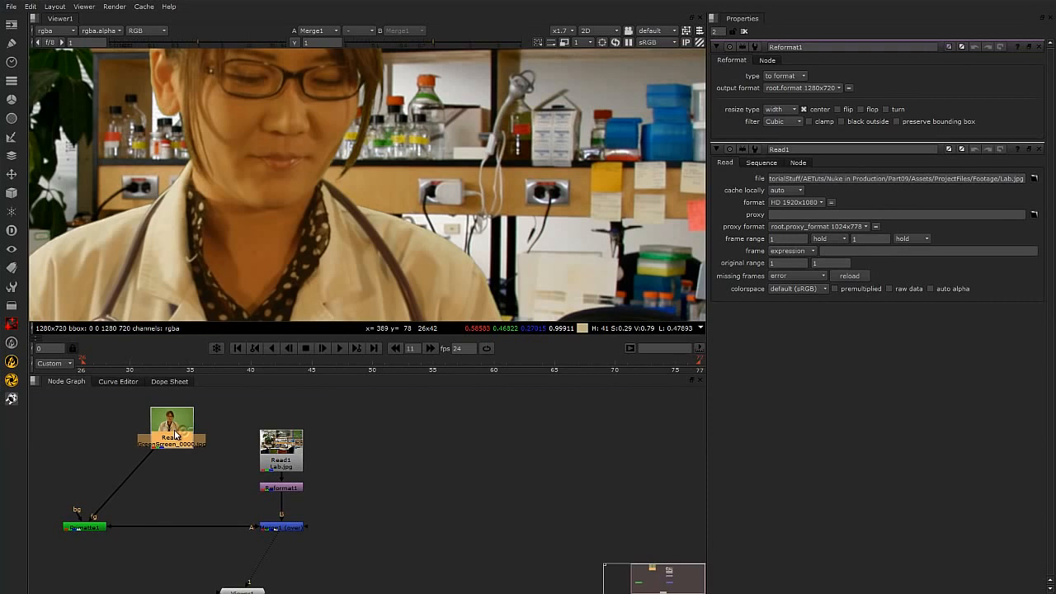
pyautogui.moveTo(98, 529); pyautogui.dragTo(98, 534)
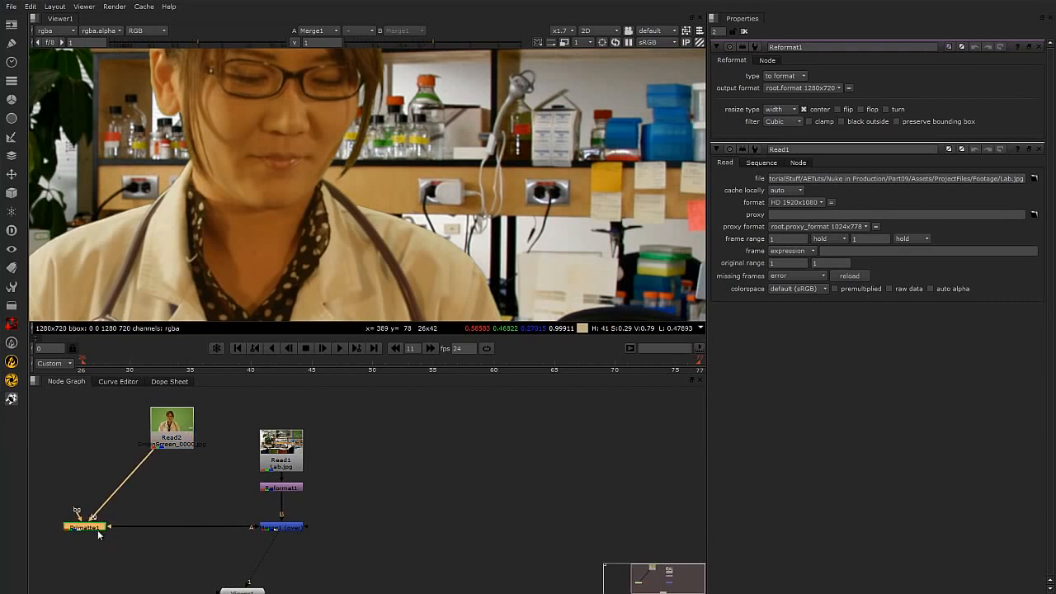
pyautogui.moveTo(174, 436); pyautogui.dragTo(188, 435)
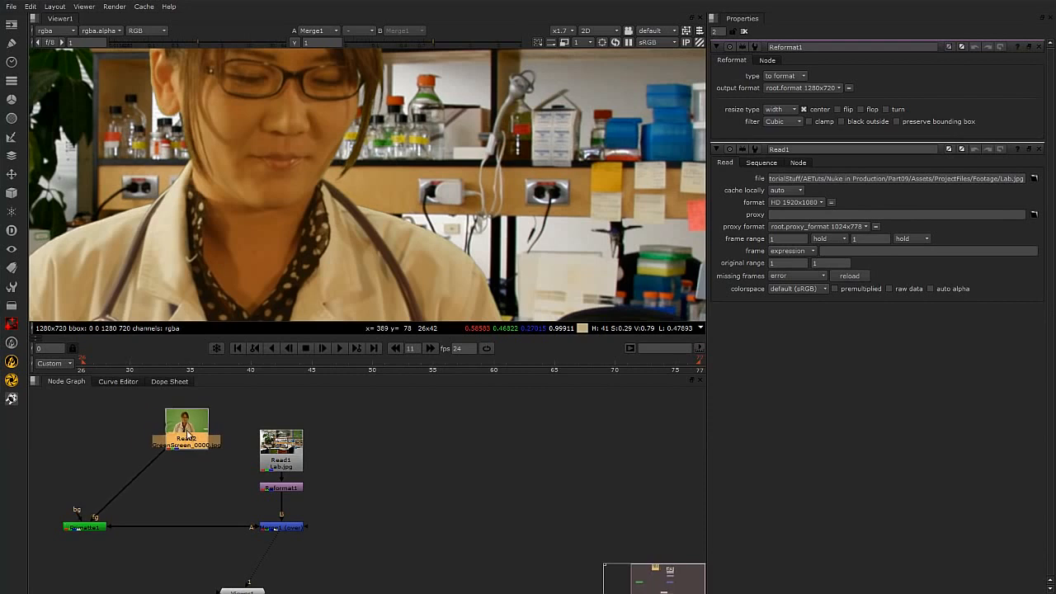
# Step: Create an AddMix node fed by the green-screen Read node and place it directly below that Read
pyautogui.click(188, 488)
pyautogui.press('Tab')
pyautogui.write('ad')
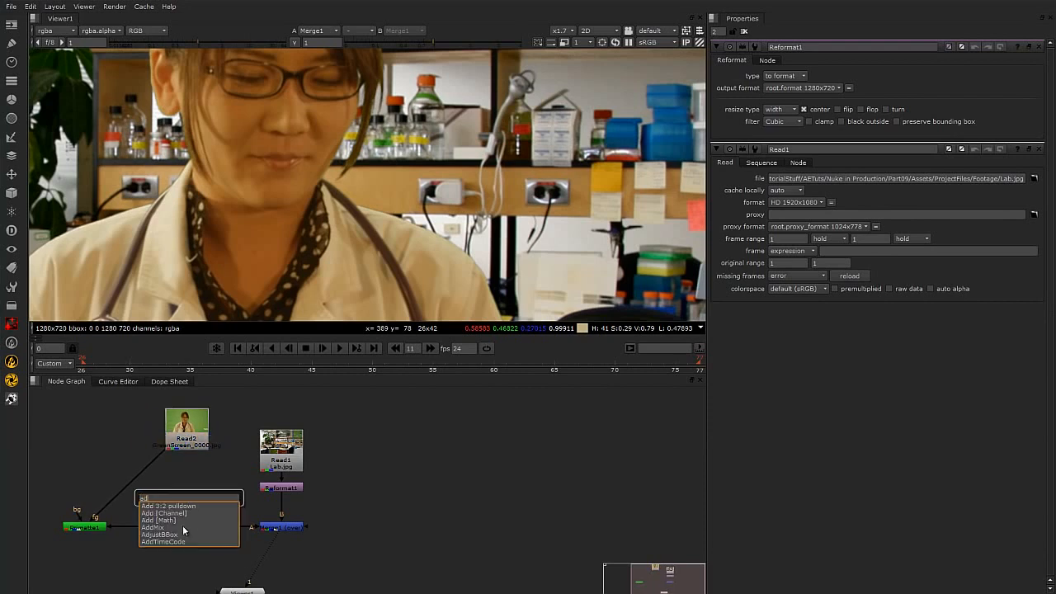
pyautogui.click(161, 528)
pyautogui.moveTo(192, 483); pyautogui.dragTo(189, 508)
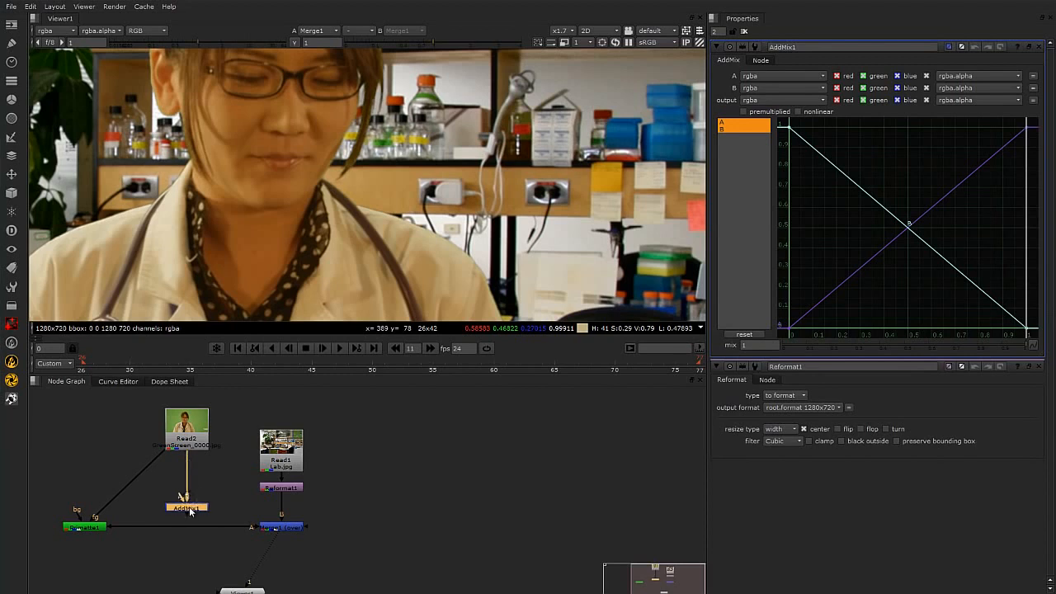
# Step: Route the Primatte output through the AddMix A input, line AddMix up with Primatte, and feed AddMix into the Merge's A input
pyautogui.moveTo(254, 526); pyautogui.dragTo(175, 509)
pyautogui.moveTo(186, 507); pyautogui.dragTo(188, 530)
pyautogui.scroll(2, 195, 543)
pyautogui.moveTo(304, 509); pyautogui.dragTo(186, 519)
pyautogui.click(327, 521)
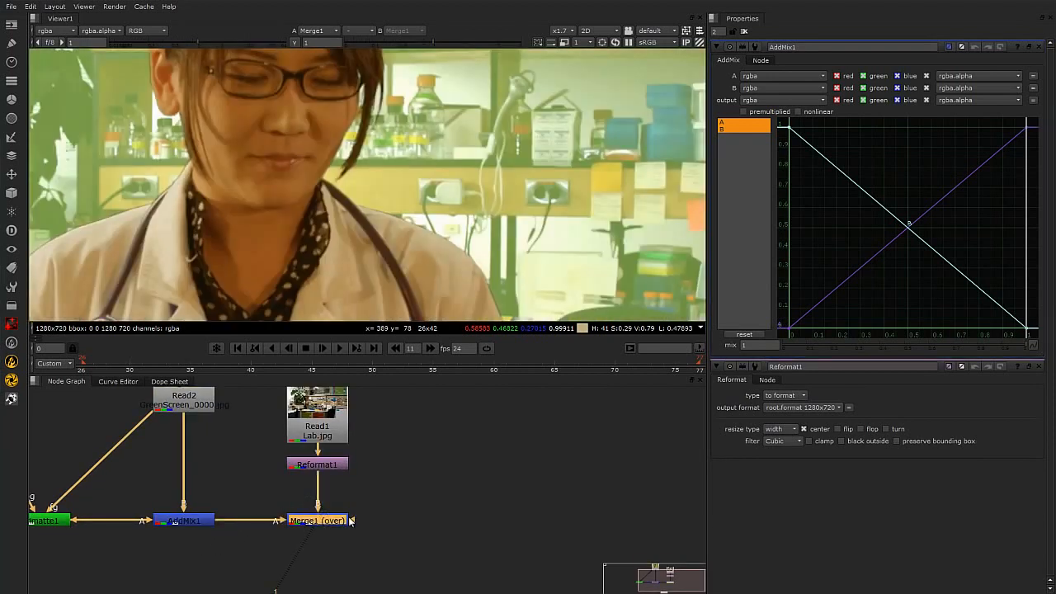
# Step: Check the full composite, and move the green-screen Read, Primatte and AddMix nodes together farther away from the Merge
pyautogui.scroll(-3, 328, 521)
pyautogui.moveTo(303, 415); pyautogui.dragTo(345, 419)
pyautogui.click(361, 519)
pyautogui.press('f')
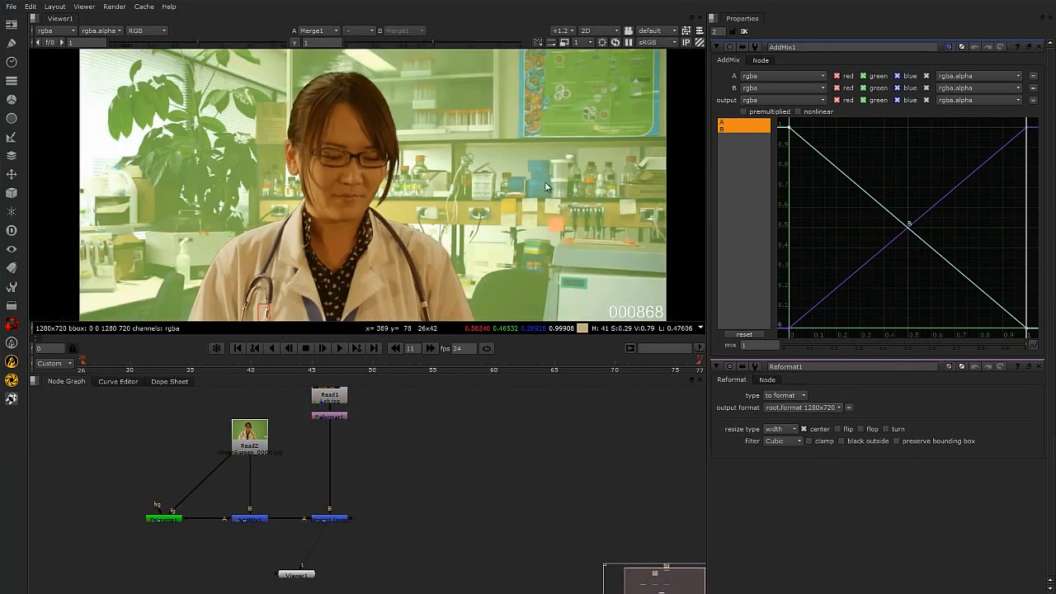
pyautogui.press('h')
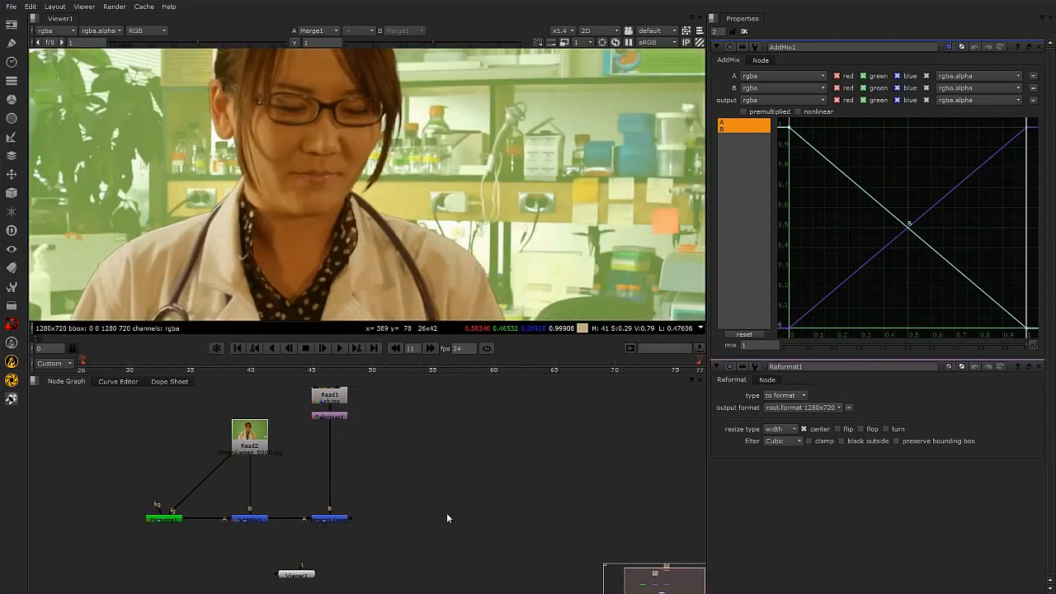
pyautogui.moveTo(133, 407); pyautogui.dragTo(289, 582)
pyautogui.moveTo(249, 520); pyautogui.dragTo(181, 526)
pyautogui.click(209, 542)
pyautogui.hotkey('ctrl', 'z')
# Step: Insert a Premult node between AddMix and the Merge
pyautogui.scroll(2, 180, 528)
pyautogui.click(198, 565)
pyautogui.click(193, 523)
pyautogui.press('Tab')
pyautogui.write('pre')
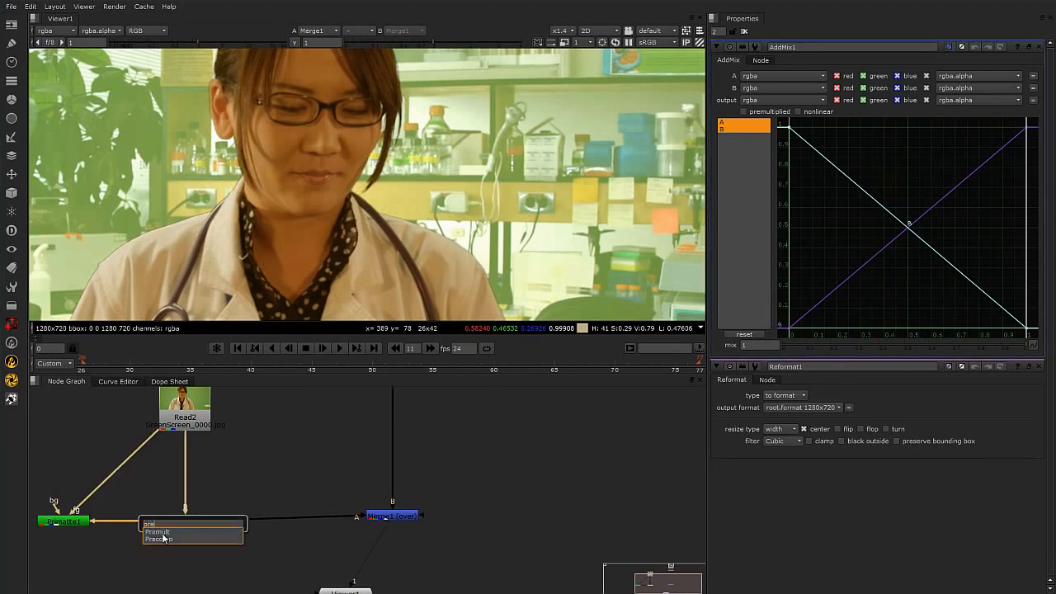
pyautogui.press('Return')
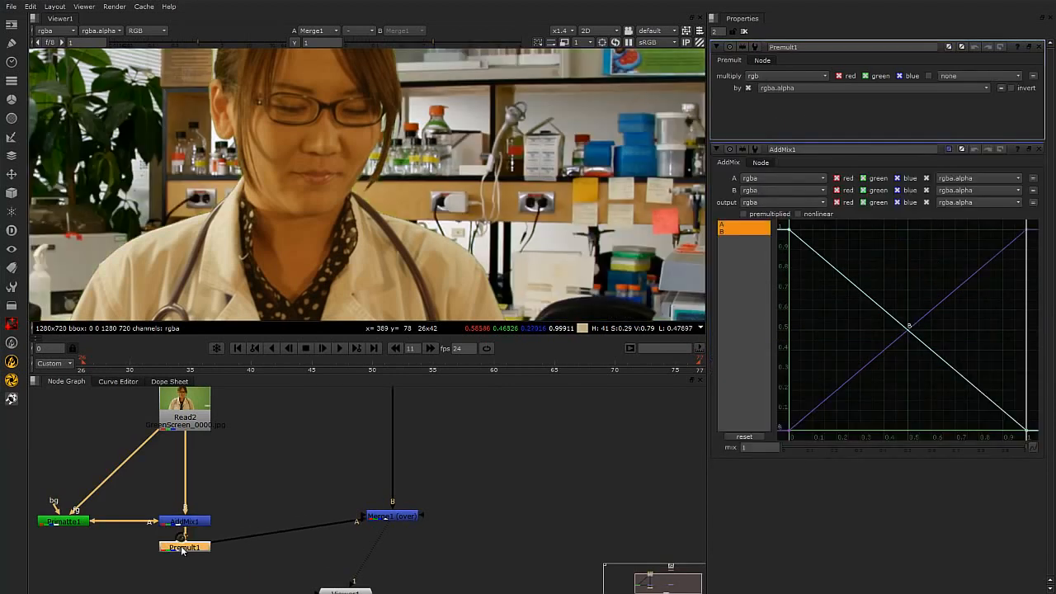
# Step: Lower the Premult, Merge and Viewer nodes in the graph, leaving a gap between AddMix and Premult
pyautogui.moveTo(407, 521); pyautogui.dragTo(396, 575)
pyautogui.scroll(-2, 410, 499)
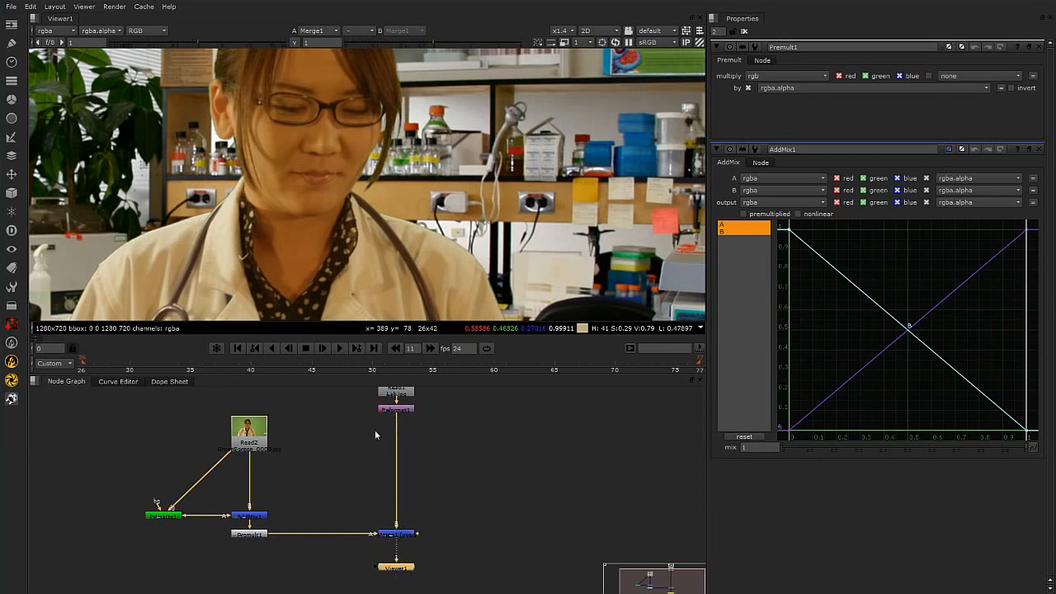
pyautogui.scroll(3, 355, 201)
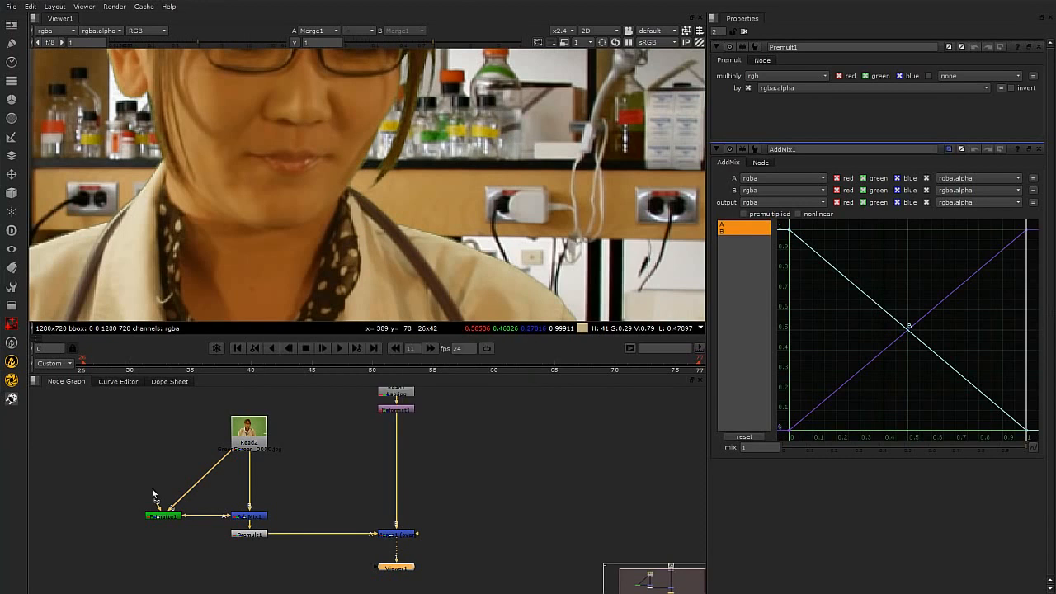
pyautogui.moveTo(241, 536); pyautogui.dragTo(246, 589)
pyautogui.moveTo(361, 502); pyautogui.dragTo(407, 589)
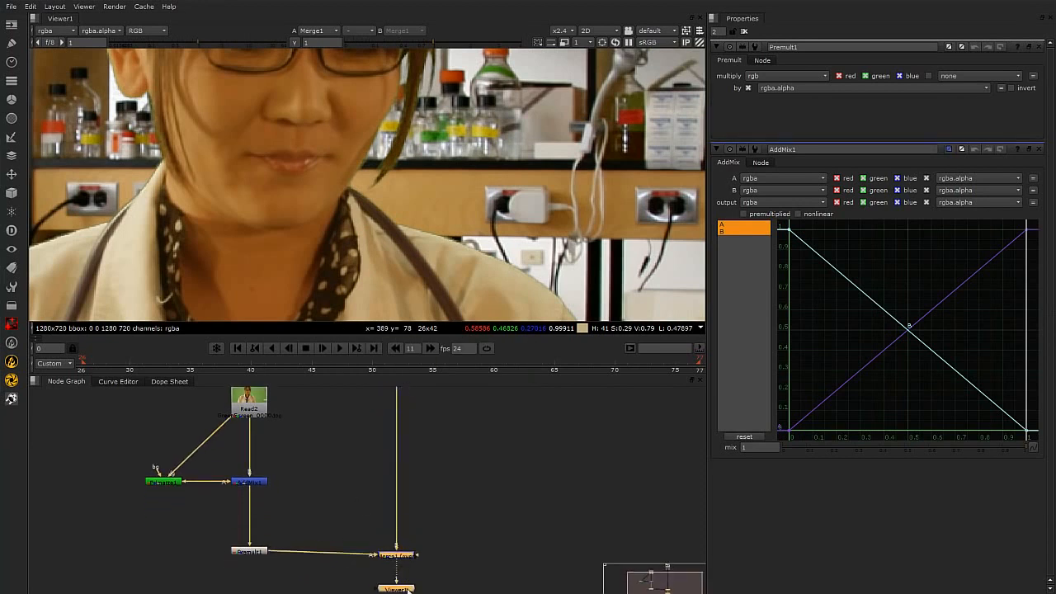
# Step: Insert a HueCorrect node between AddMix and Premult
pyautogui.scroll(2, 267, 504)
pyautogui.click(278, 506)
pyautogui.click(252, 472)
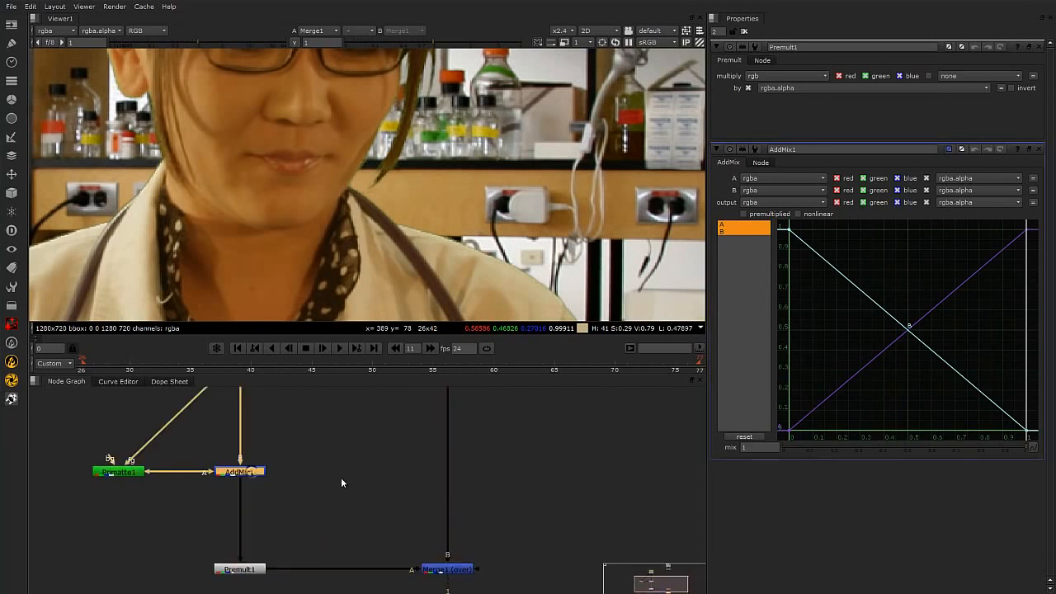
pyautogui.press('Tab')
pyautogui.write('h')
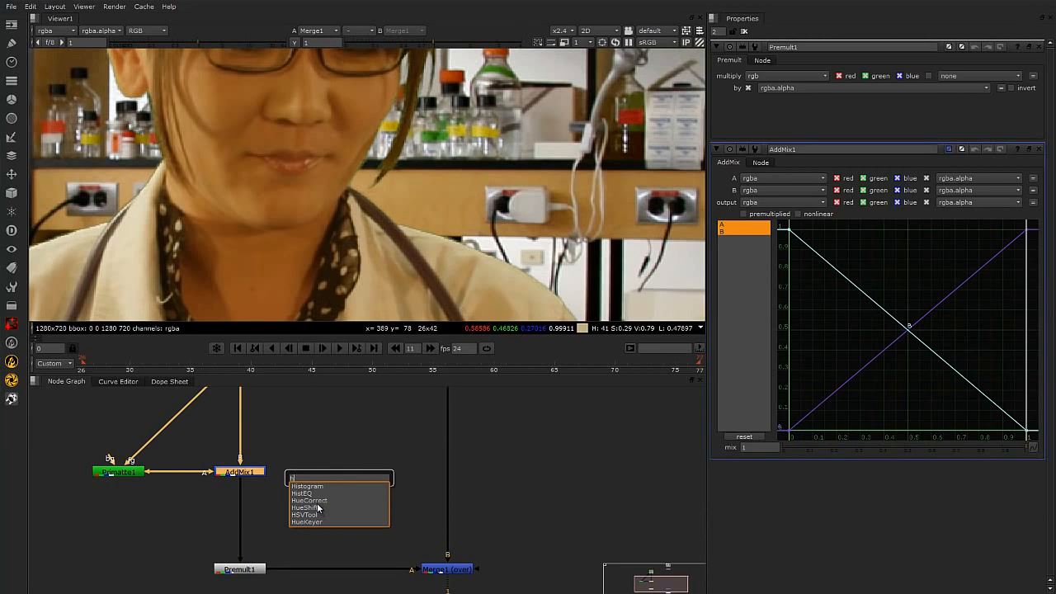
pyautogui.click(317, 500)
pyautogui.scroll(2, 256, 446)
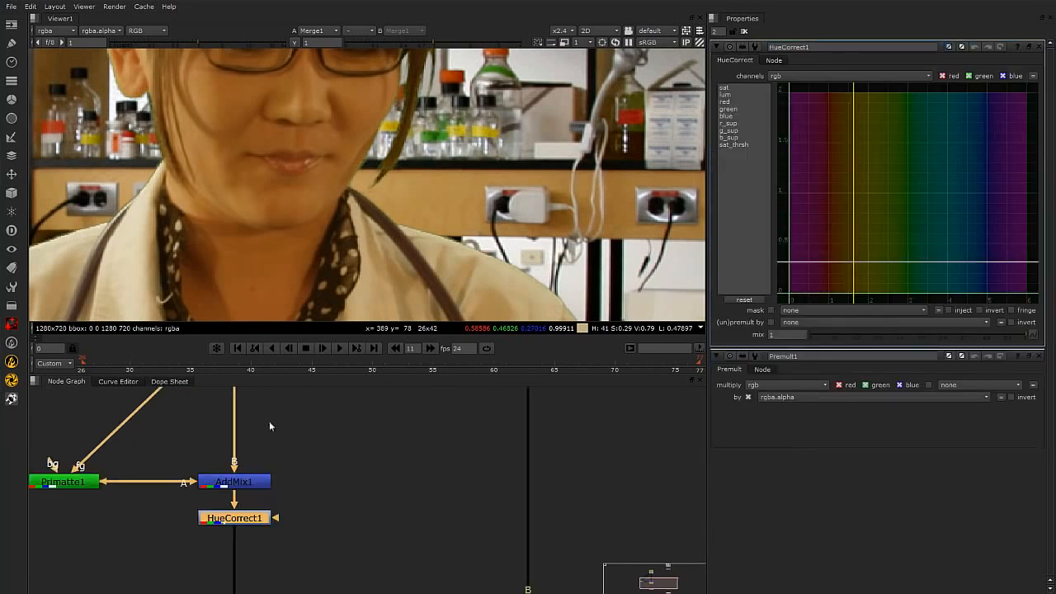
# Step: Sample the green spill on the hair edge and lower HueCorrect's g_sup curve to about 0.46 at hue 2.16
pyautogui.scroll(5, 395, 231)
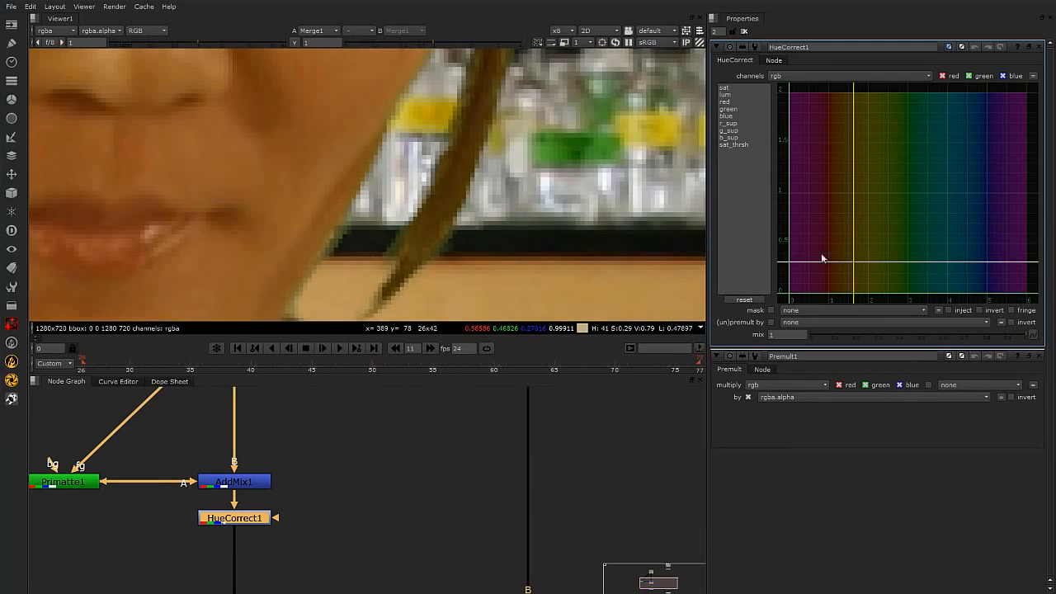
pyautogui.click(1038, 357)
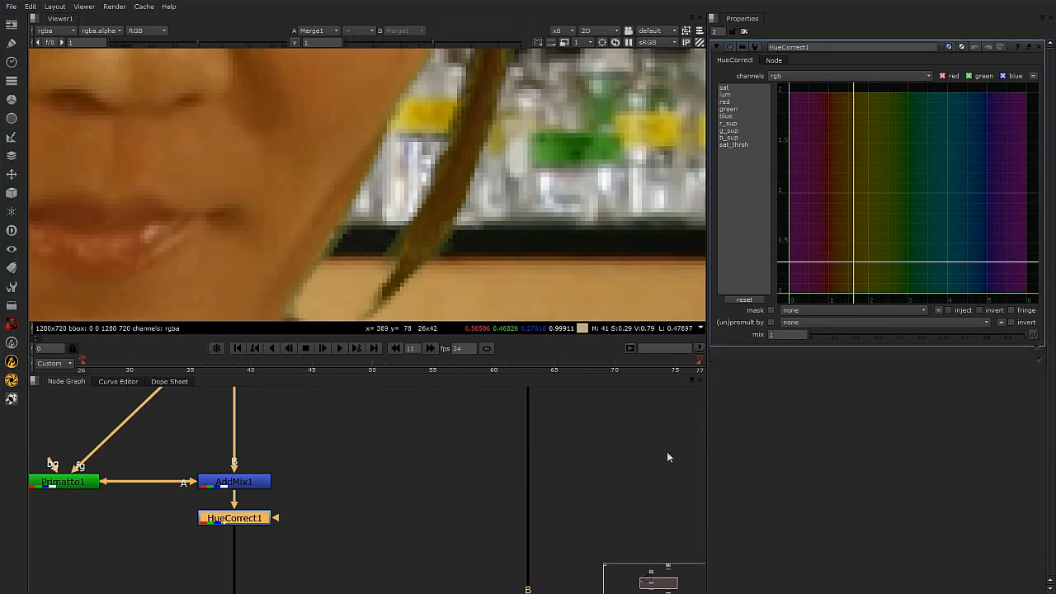
pyautogui.click(733, 131)
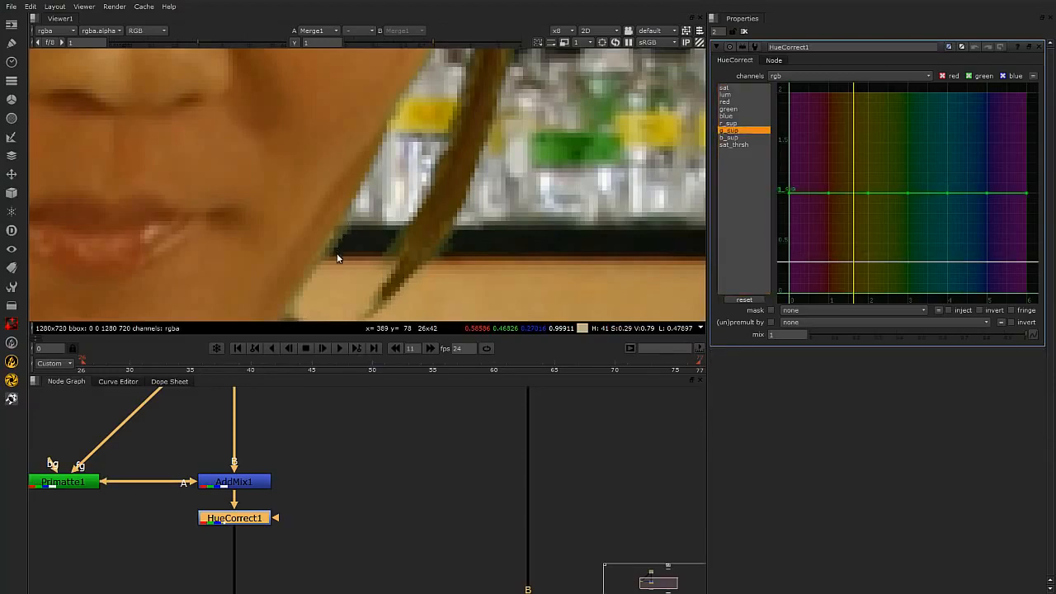
pyautogui.keyDown('ctrl'); pyautogui.click(396, 243); pyautogui.keyUp('ctrl')
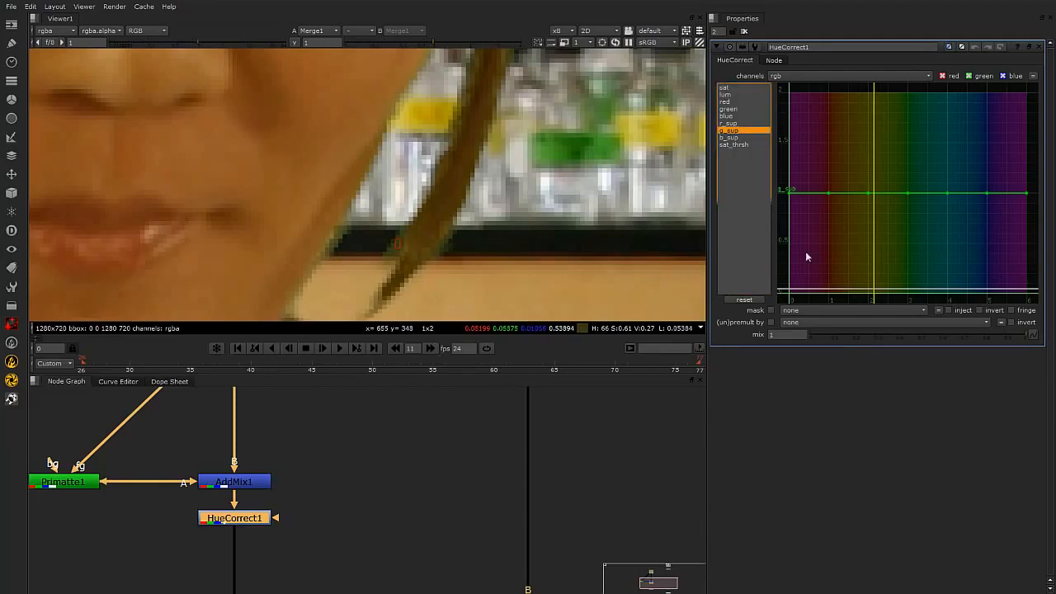
pyautogui.click(870, 195)
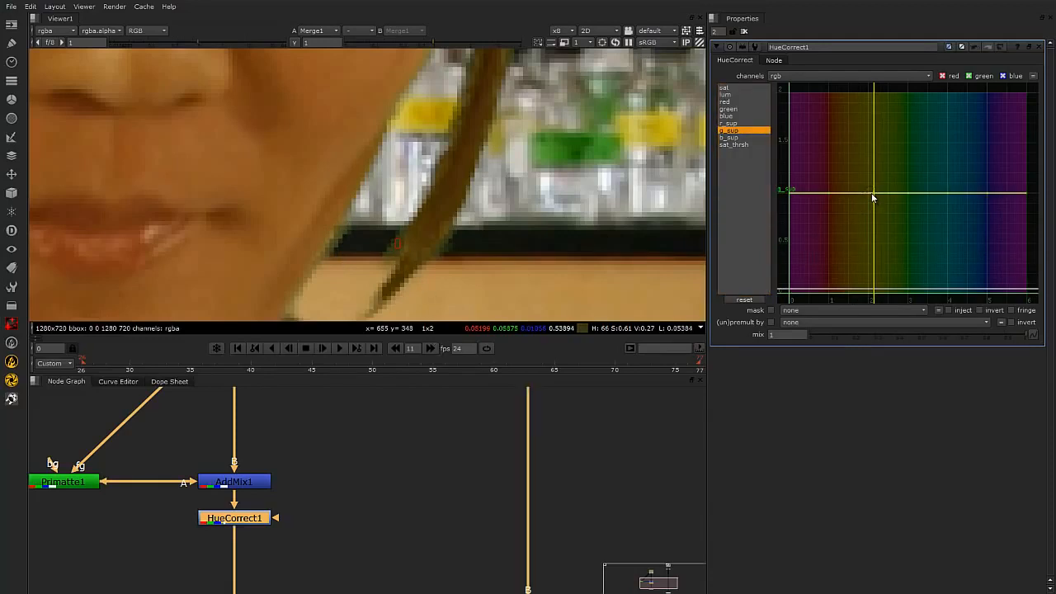
pyautogui.moveTo(868, 193); pyautogui.dragTo(874, 246)
pyautogui.scroll(-5, 368, 229)
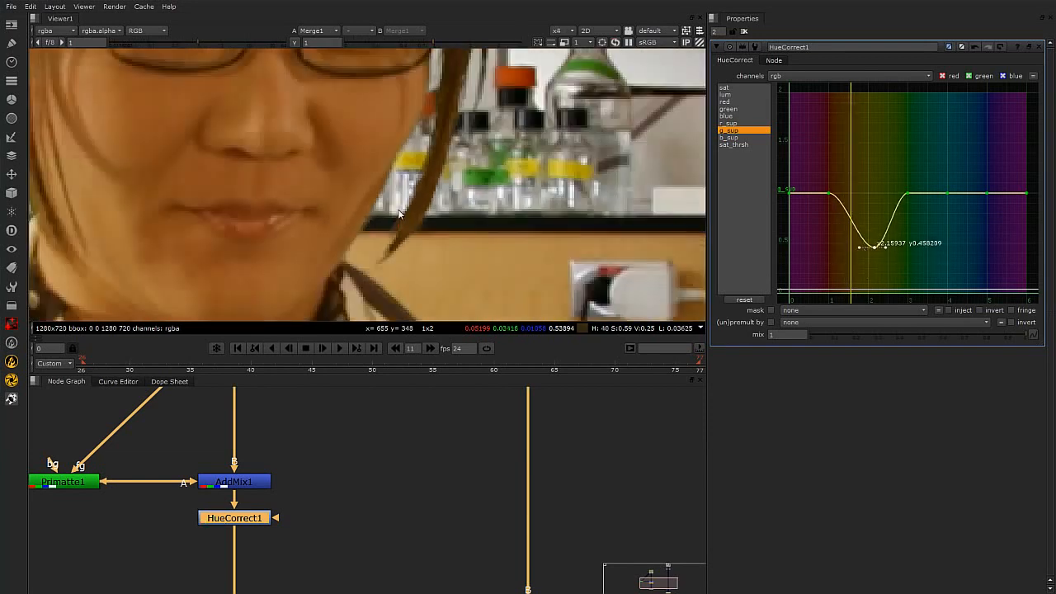
pyautogui.scroll(2, 467, 243)
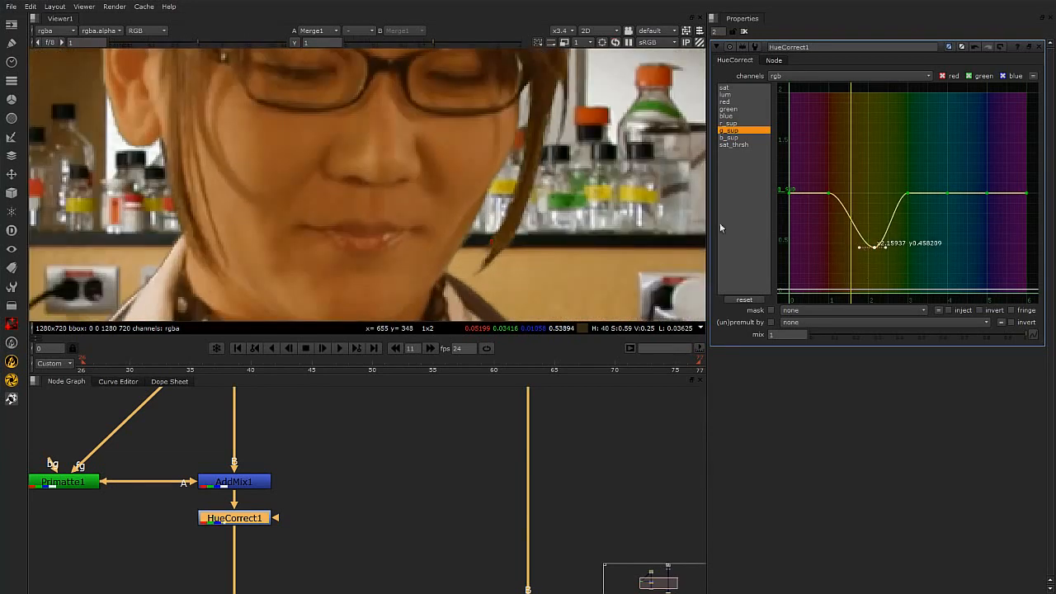
# Step: Widen the g_sup dip by spreading its two shoulder points to about hue 0.8 and 3.6 and stretching the low point's tangent
pyautogui.moveTo(828, 192); pyautogui.dragTo(820, 192)
pyautogui.moveTo(908, 192); pyautogui.dragTo(930, 193)
pyautogui.click(875, 246)
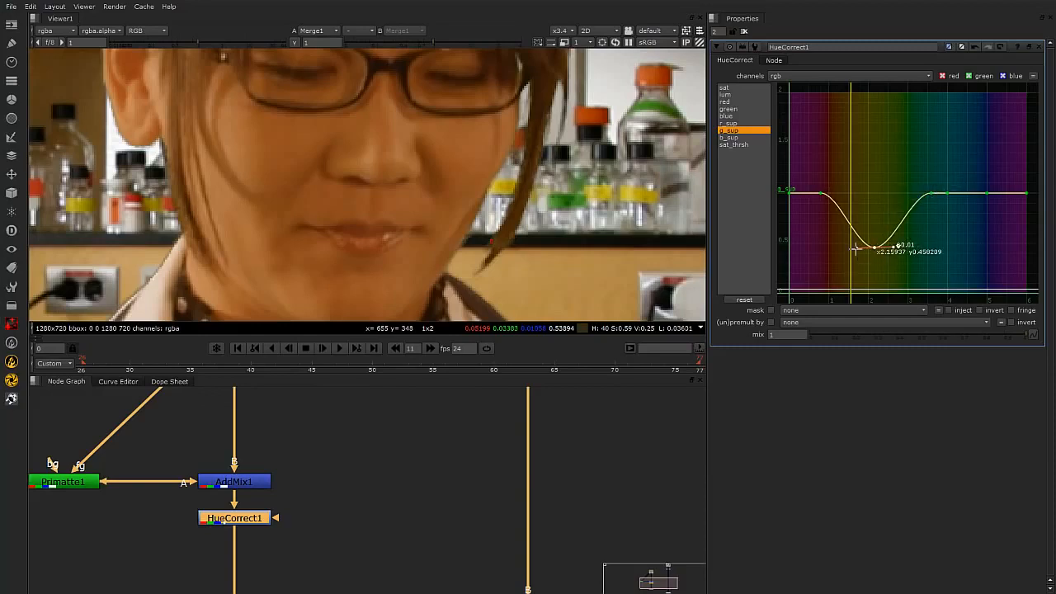
pyautogui.moveTo(856, 247); pyautogui.dragTo(834, 248)
pyautogui.scroll(-3, 496, 224)
pyautogui.scroll(2, 493, 228)
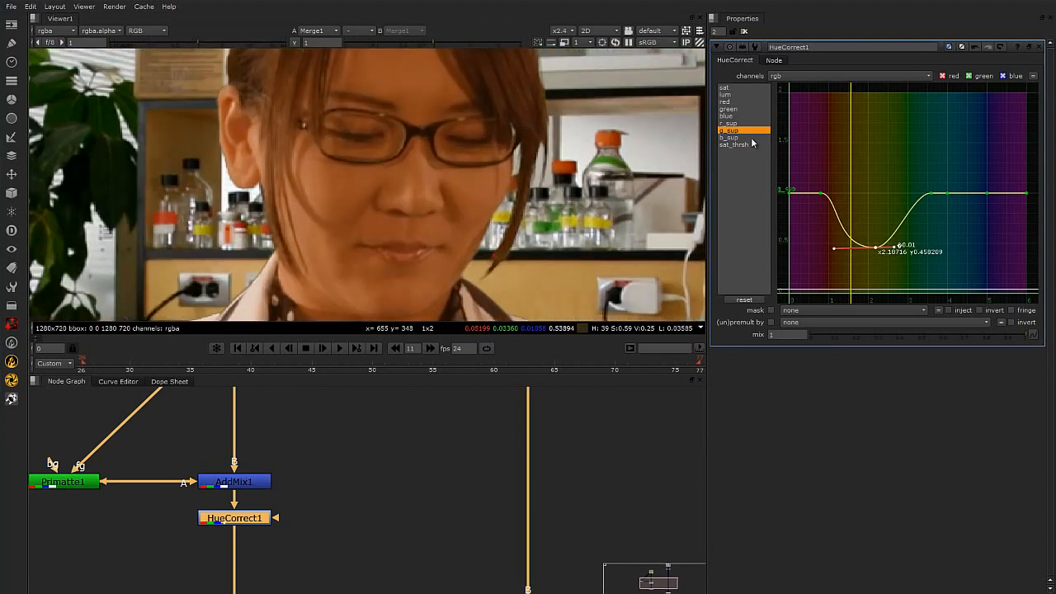
# Step: Lower HueCorrect's r_sup curve to about 0.52 at hue 2 and widen its shoulders to about 0.7 and 3.19
pyautogui.click(730, 123)
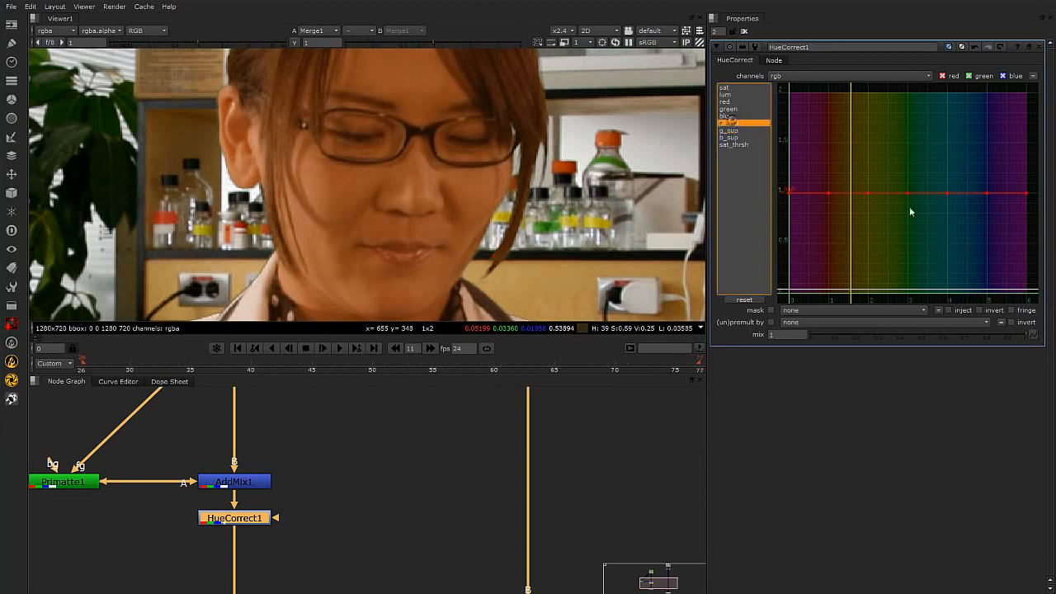
pyautogui.keyDown('ctrl'); pyautogui.keyDown('alt'); pyautogui.click(867, 192); pyautogui.keyUp('alt'); pyautogui.keyUp('ctrl')
pyautogui.moveTo(867, 192); pyautogui.dragTo(868, 231)
pyautogui.moveTo(828, 193); pyautogui.dragTo(816, 194)
pyautogui.moveTo(906, 193); pyautogui.dragTo(915, 193)
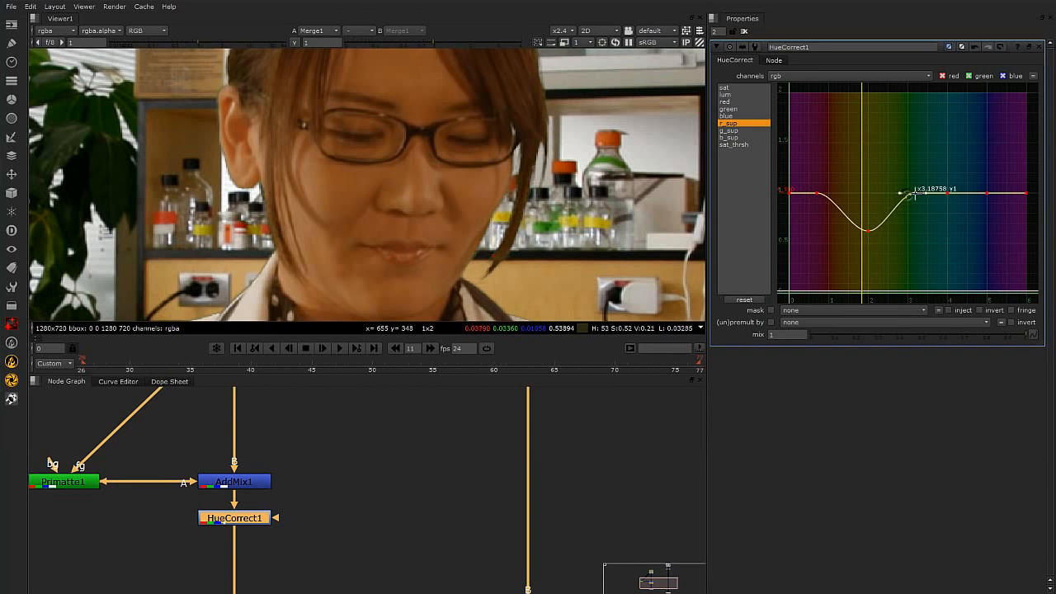
pyautogui.moveTo(868, 231); pyautogui.dragTo(867, 240)
pyautogui.scroll(-3, 590, 215)
pyautogui.scroll(4, 590, 216)
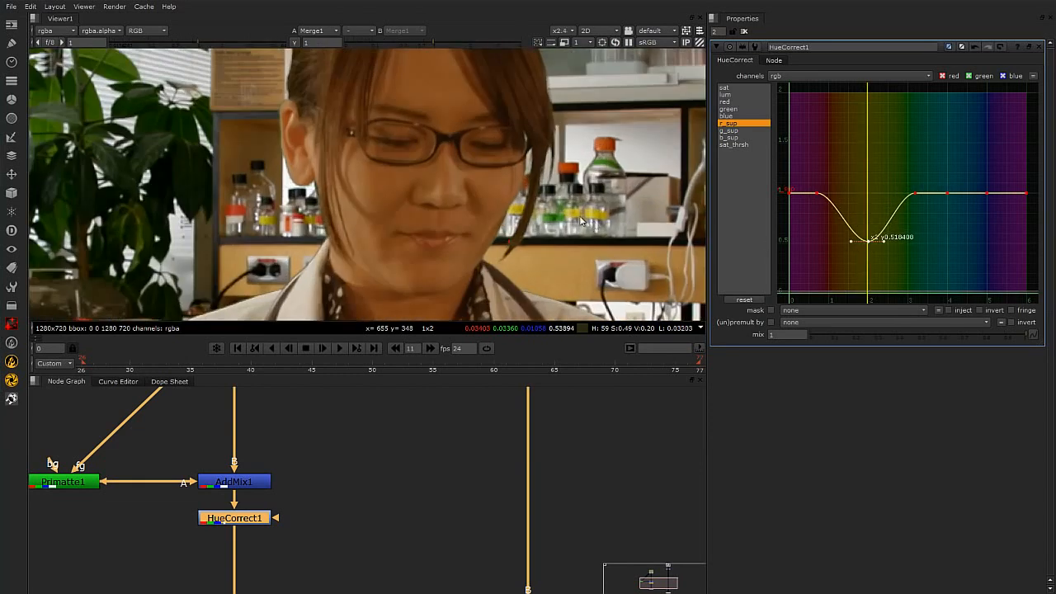
pyautogui.scroll(-5, 570, 208)
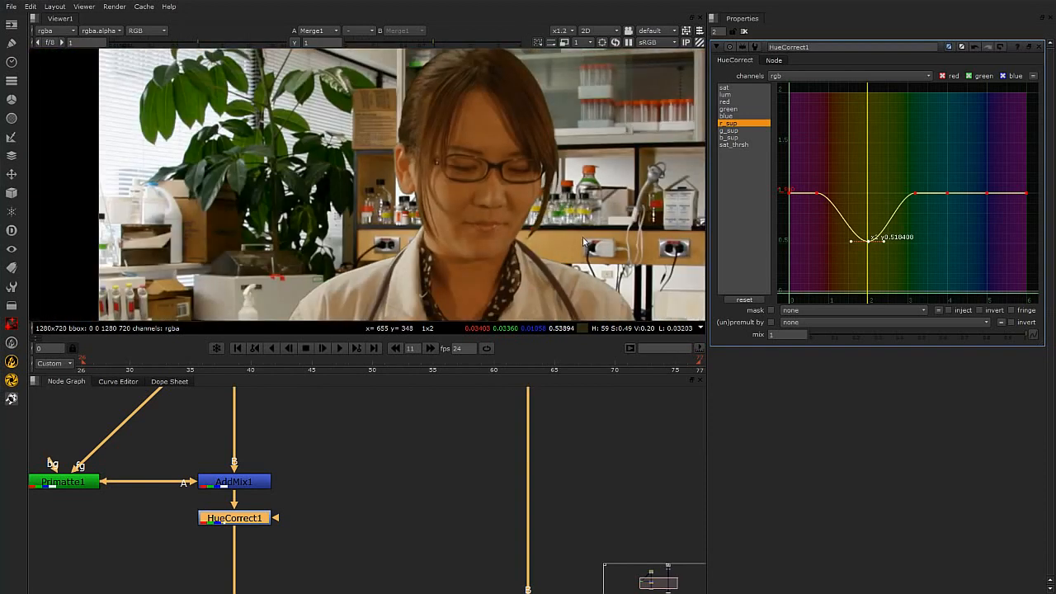
pyautogui.scroll(-2, 378, 250)
pyautogui.moveTo(379, 250); pyautogui.dragTo(375, 221, button='middle')
# Step: Insert a Saturation node after HueCorrect and set its saturation to 0.76
pyautogui.click(246, 527)
pyautogui.click(245, 521)
pyautogui.press('Tab')
pyautogui.write('sat')
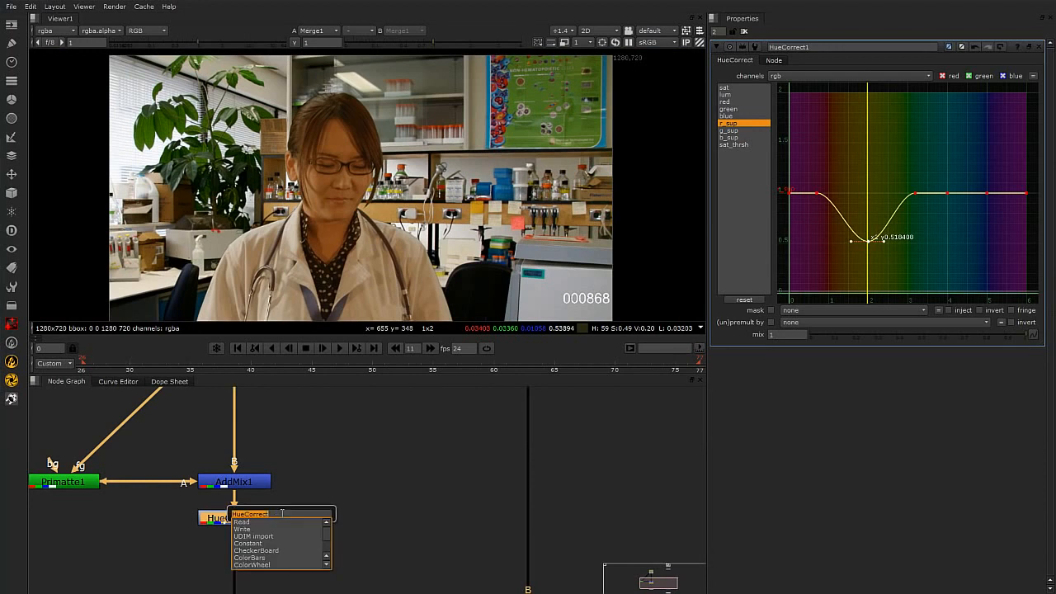
pyautogui.press('Return')
pyautogui.moveTo(249, 536); pyautogui.dragTo(249, 544)
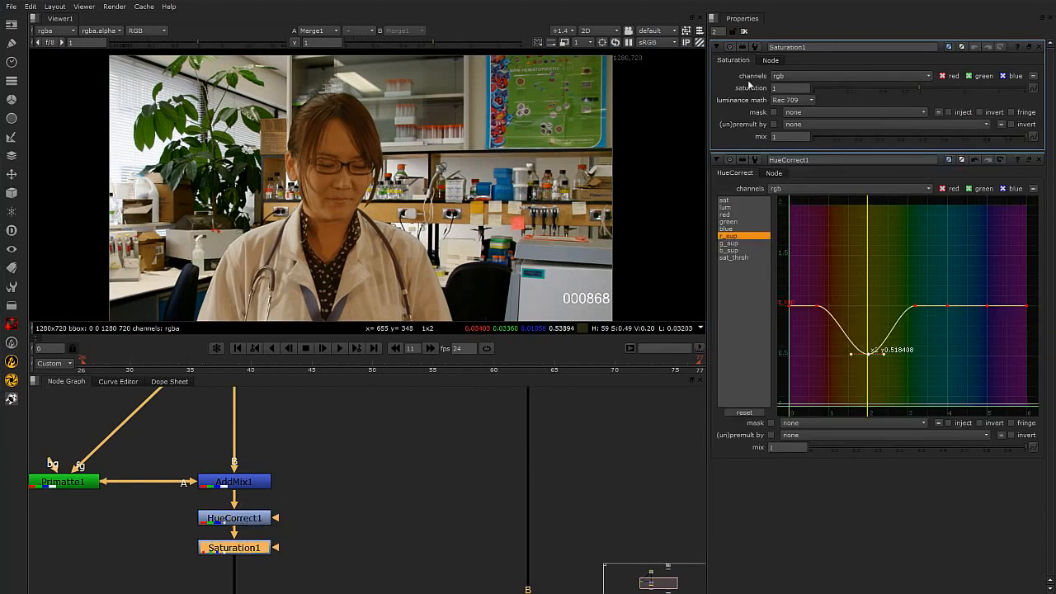
pyautogui.moveTo(916, 89)
pyautogui.mouseDown()
pyautogui.moveTo(897, 88)
pyautogui.moveTo(911, 89)
pyautogui.moveTo(906, 97)
pyautogui.mouseUp()
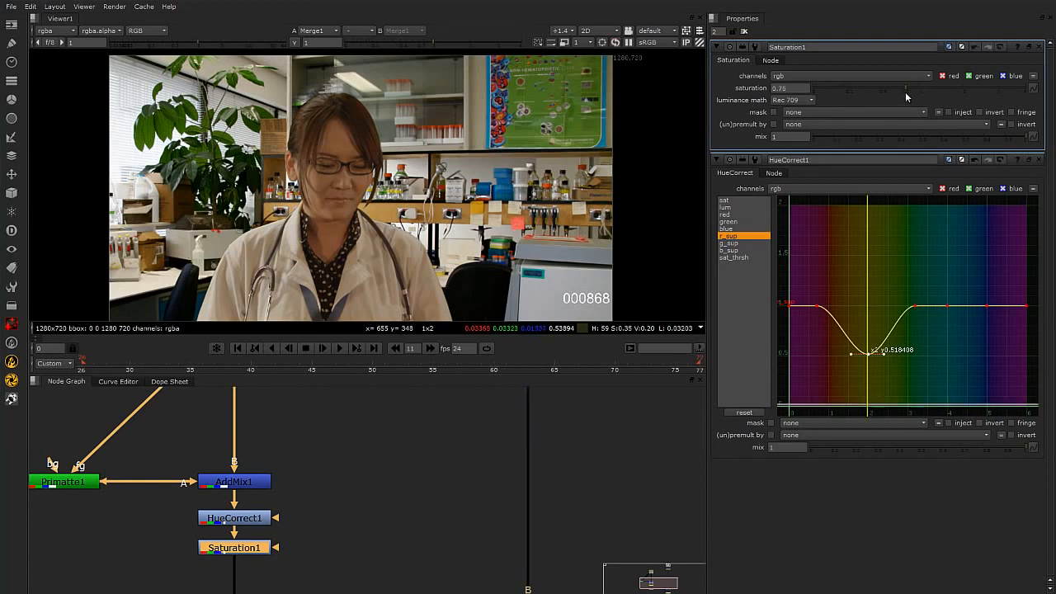
pyautogui.scroll(-2, 408, 263)
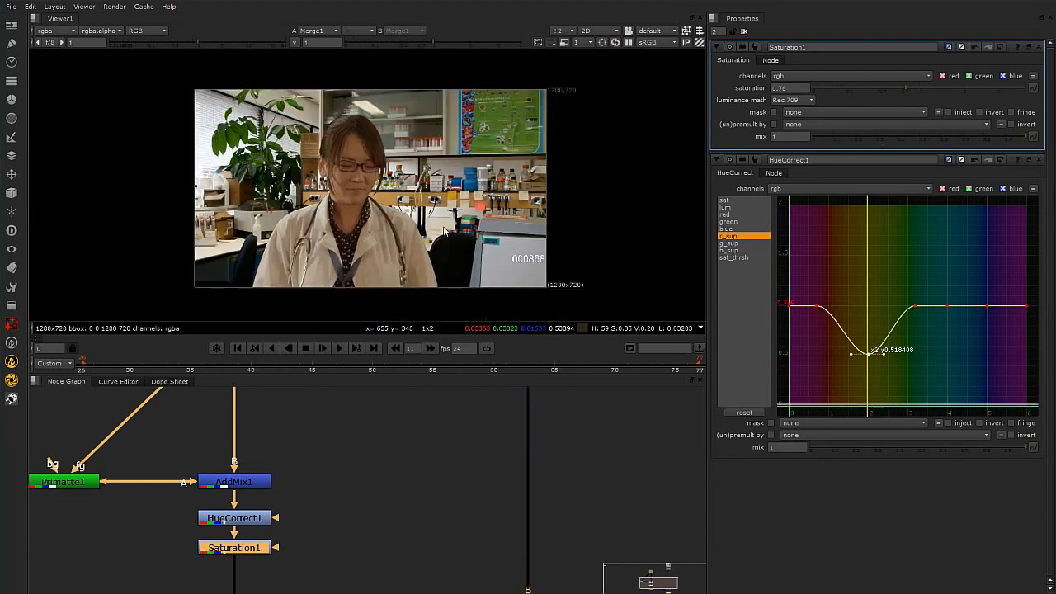
pyautogui.scroll(4, 407, 264)
pyautogui.click(379, 441)
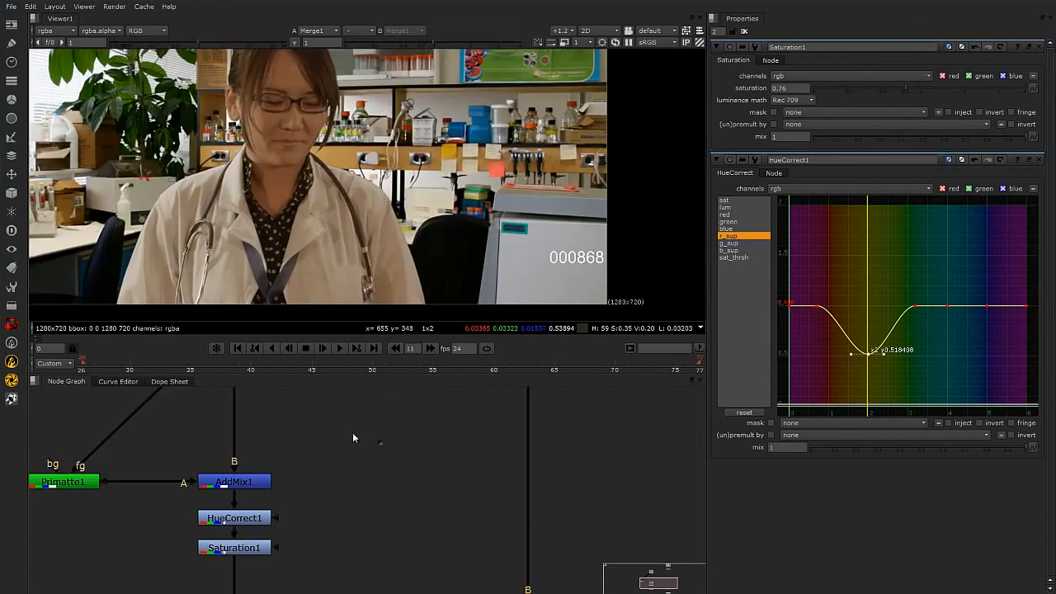
# Step: Insert a Transform node between Premult1 and the Merge's A input, and align the Merge node with it
pyautogui.scroll(-2, 301, 542)
pyautogui.click(268, 547)
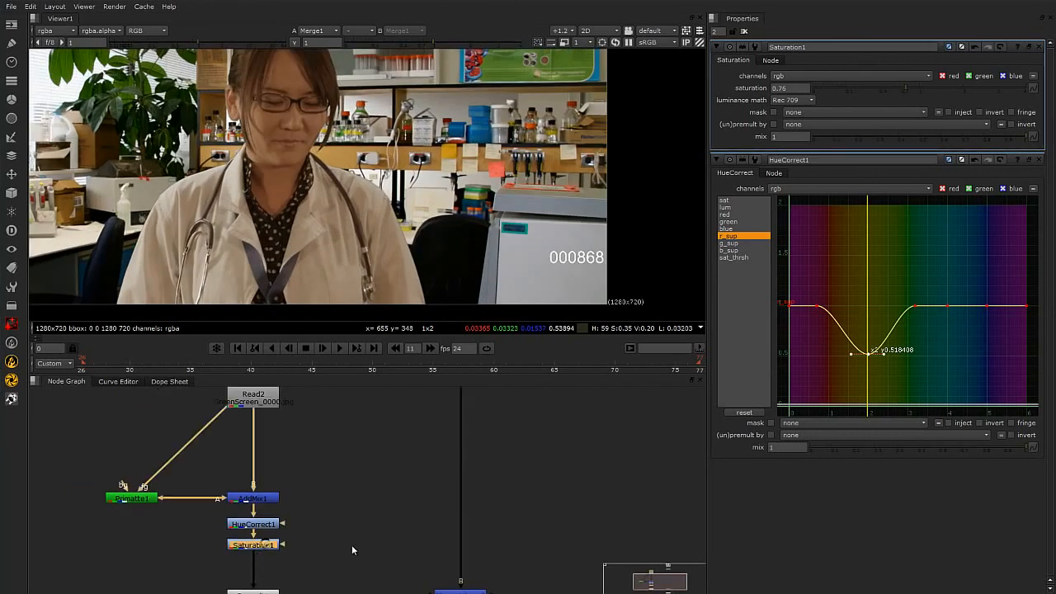
pyautogui.scroll(-2, 270, 543)
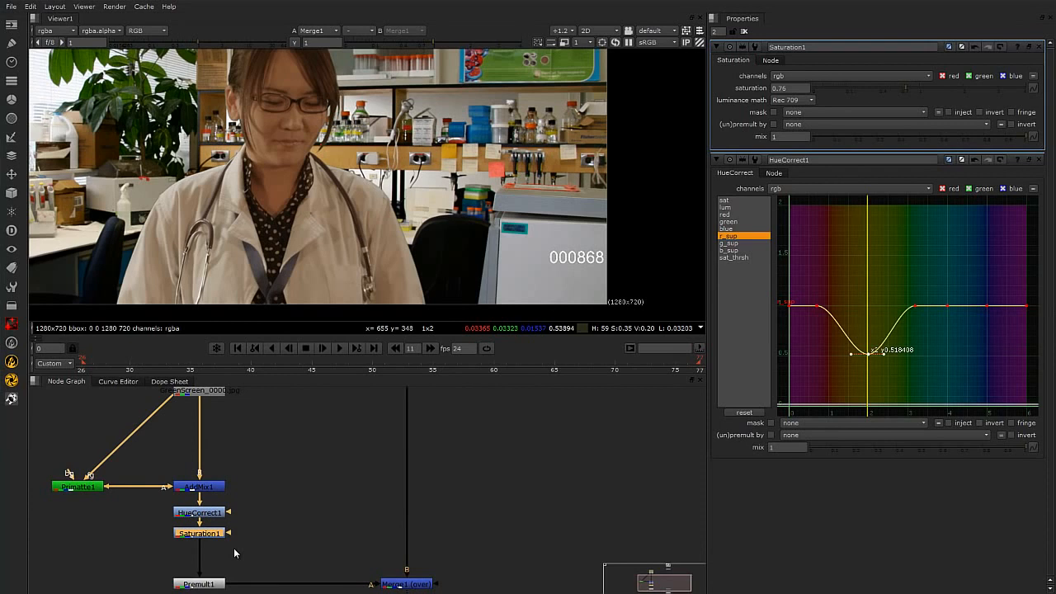
pyautogui.scroll(-1, 220, 506)
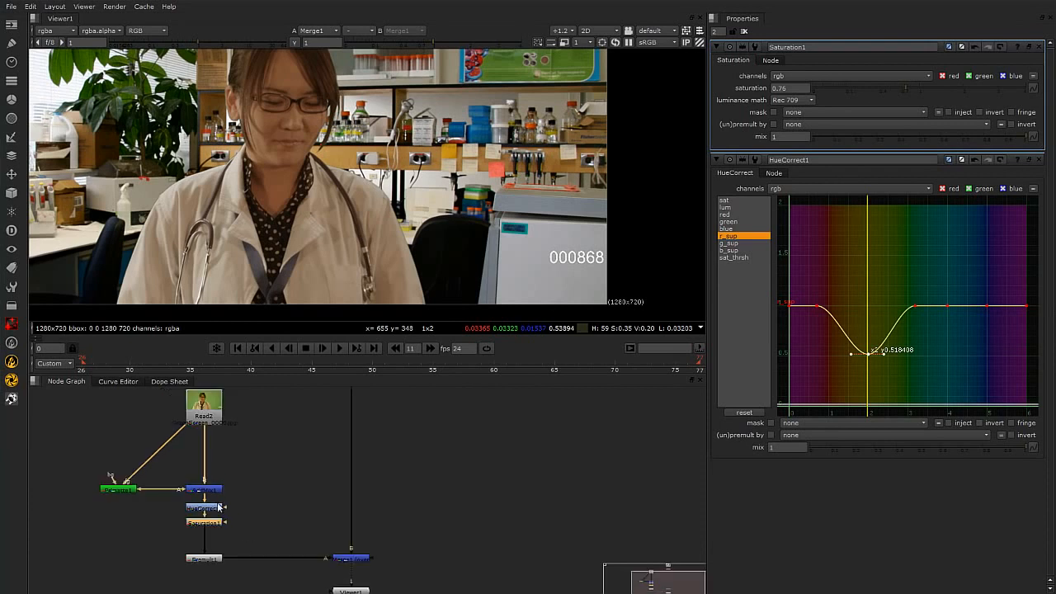
pyautogui.click(212, 560)
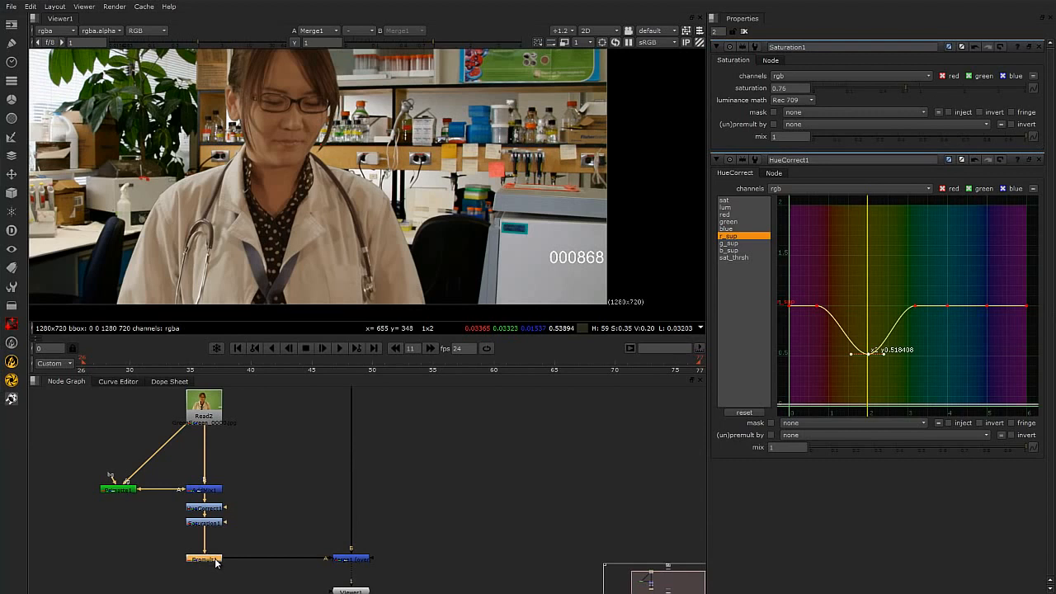
pyautogui.press('t')
pyautogui.moveTo(210, 569)
pyautogui.mouseDown()
pyautogui.moveTo(253, 566)
pyautogui.moveTo(208, 577)
pyautogui.mouseUp()
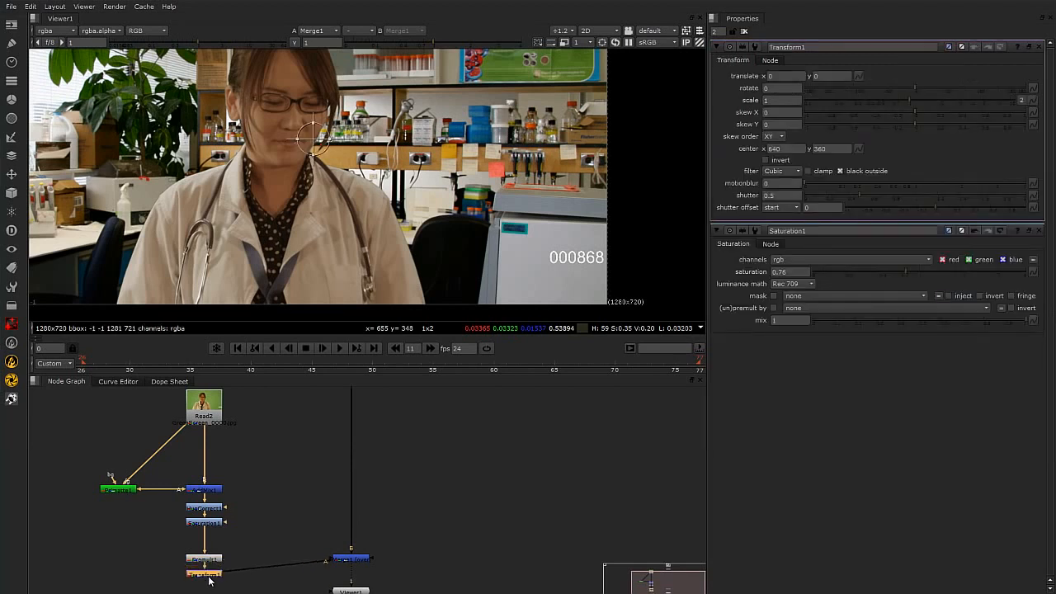
pyautogui.moveTo(351, 558); pyautogui.dragTo(351, 568)
pyautogui.click(198, 575)
# Step: Scale the doctor to 0.77 and reposition her at translate x -104, y -91 so her coat meets the lower frame edge
pyautogui.moveTo(314, 139); pyautogui.dragTo(264, 192)
pyautogui.scroll(-3, 282, 179)
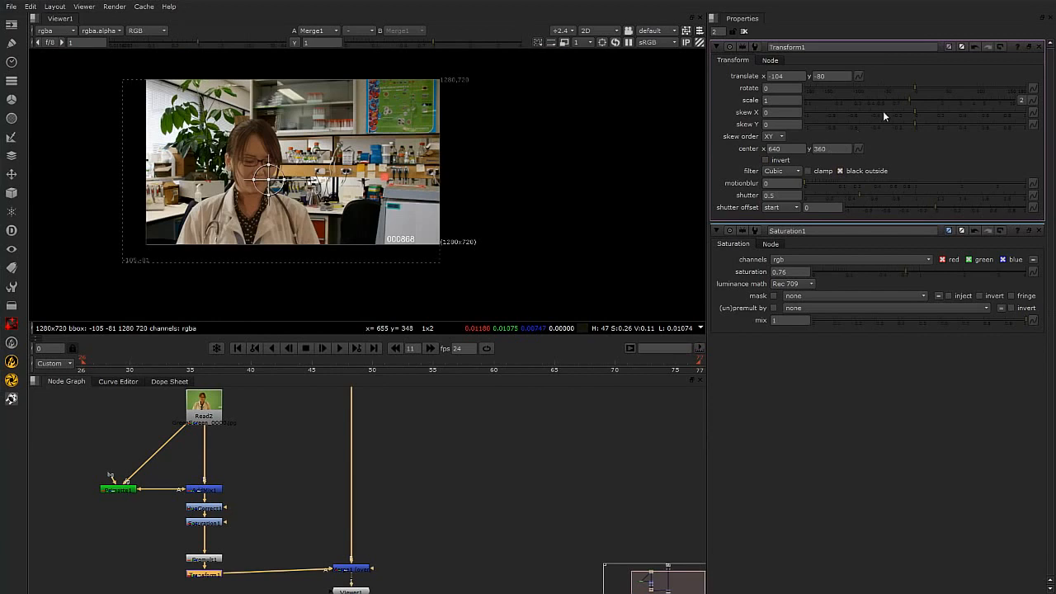
pyautogui.moveTo(910, 100); pyautogui.dragTo(897, 102)
pyautogui.scroll(3, 328, 188)
pyautogui.moveTo(293, 214); pyautogui.dragTo(390, 183, button='middle')
pyautogui.moveTo(330, 151); pyautogui.dragTo(332, 157)
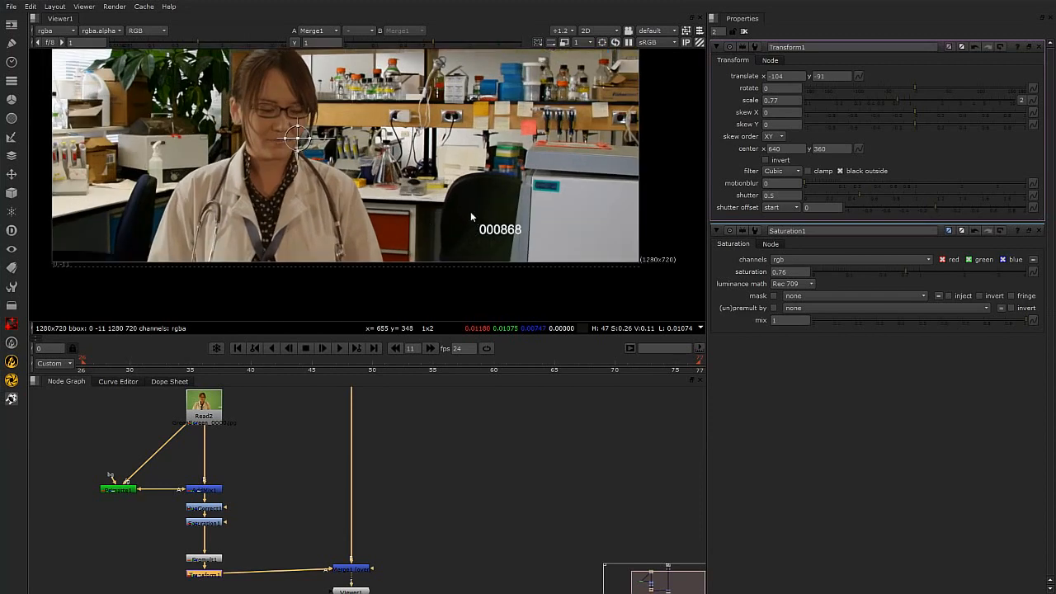
pyautogui.moveTo(459, 225); pyautogui.dragTo(487, 262, button='middle')
# Step: Add a Roto node to the node graph beside Merge1
pyautogui.moveTo(292, 464); pyautogui.dragTo(311, 417, button='middle')
pyautogui.scroll(2, 297, 469)
pyautogui.scroll(-1, 341, 474)
pyautogui.moveTo(470, 584)
pyautogui.mouseDown()
pyautogui.moveTo(471, 593)
pyautogui.moveTo(470, 564)
pyautogui.mouseUp()
pyautogui.click(472, 591)
pyautogui.click(561, 523)
pyautogui.press('Tab')
pyautogui.write('ro')
pyautogui.click(522, 531)
pyautogui.moveTo(573, 531); pyautogui.dragTo(554, 554)
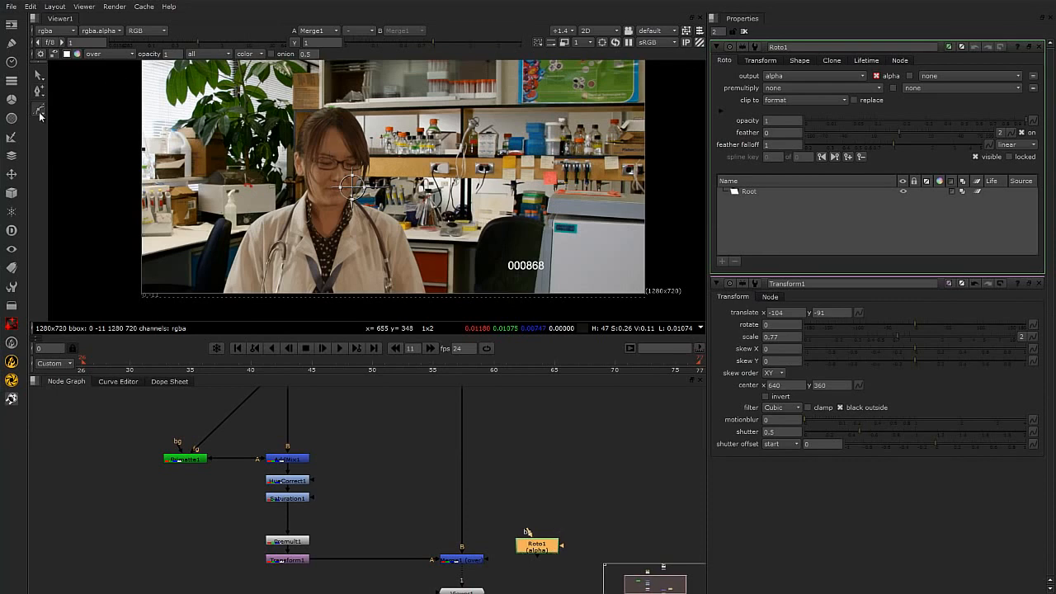
# Step: Draw a closed Bezier garbage matte loosely around the doctor, extending below the frame and leaving out the frame-number text
pyautogui.click(41, 108)
pyautogui.click(203, 301)
pyautogui.click(218, 212)
pyautogui.click(281, 178)
pyautogui.click(278, 119)
pyautogui.click(334, 80)
pyautogui.click(381, 118)
pyautogui.click(430, 227)
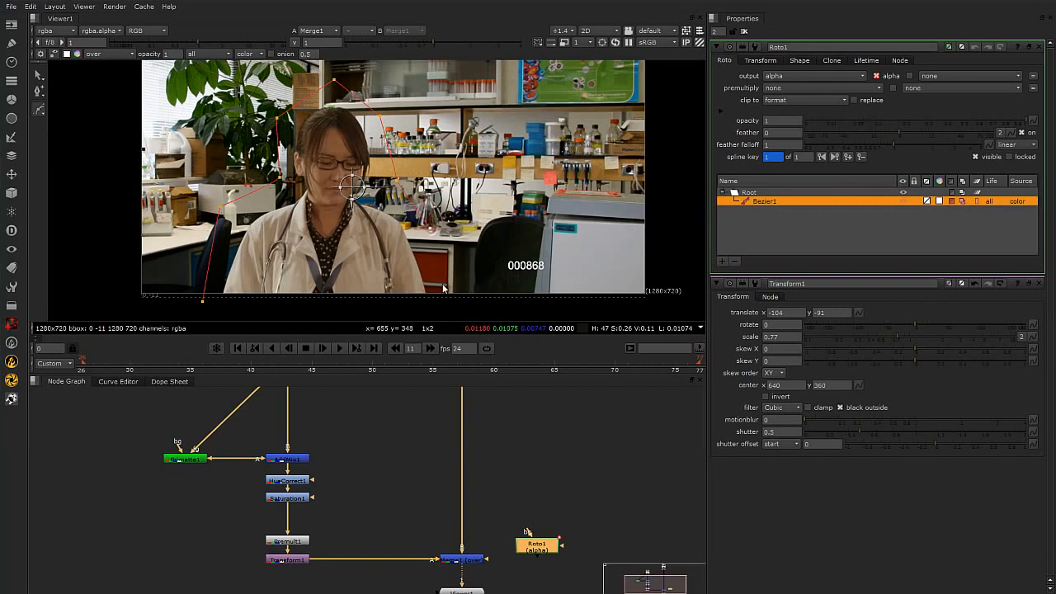
pyautogui.click(442, 311)
pyautogui.click(201, 304)
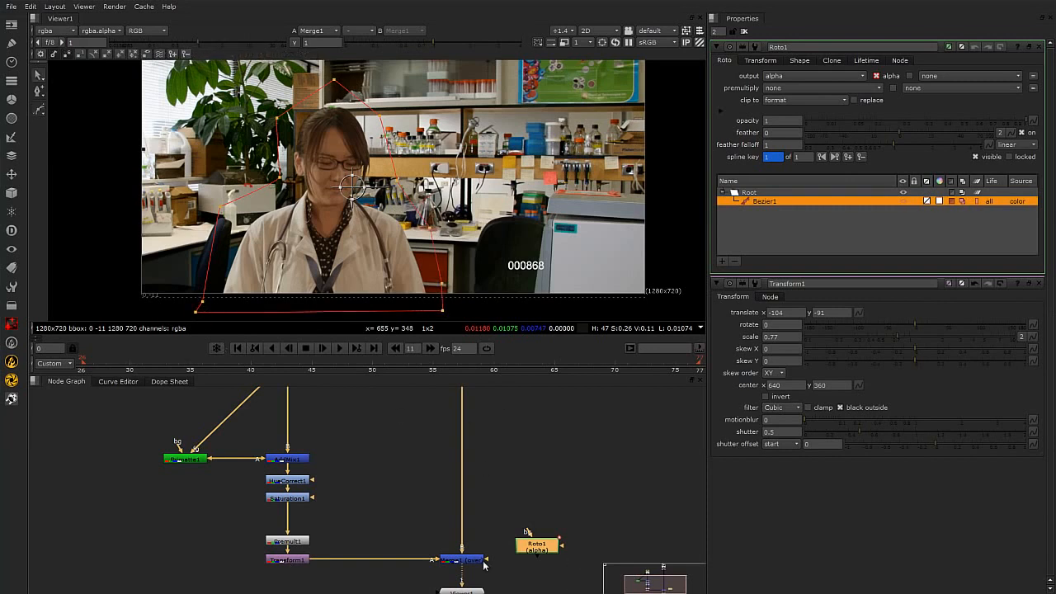
# Step: Connect Roto1 to Merge1's mask input, and close the Roto1 and Transform1 properties
pyautogui.moveTo(530, 545); pyautogui.dragTo(552, 554)
pyautogui.scroll(1, 452, 264)
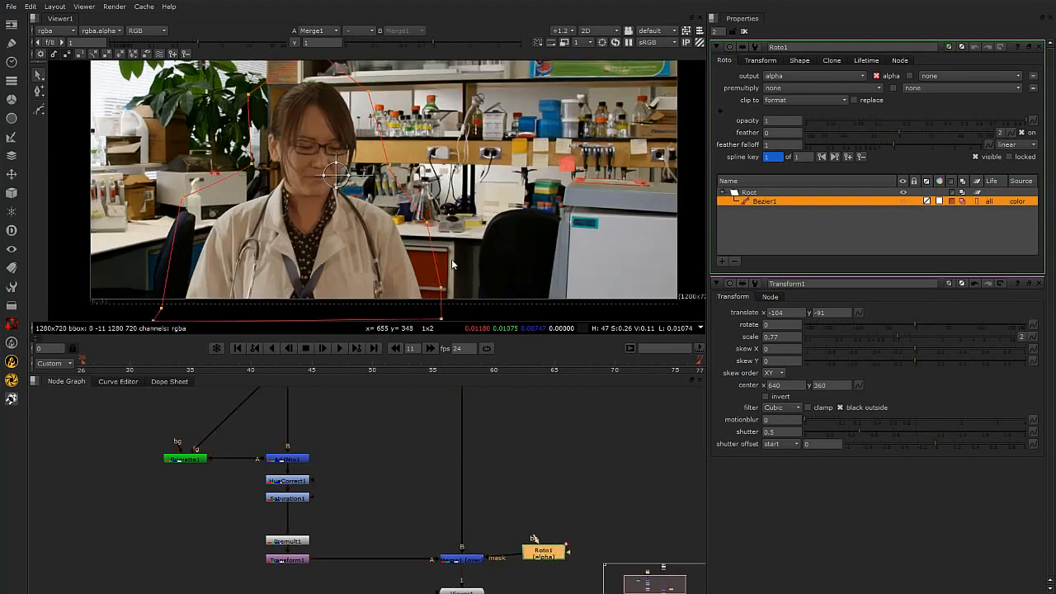
pyautogui.moveTo(476, 253); pyautogui.dragTo(549, 279, button='middle')
pyautogui.scroll(-1, 303, 361)
pyautogui.scroll(-2, 382, 232)
pyautogui.moveTo(382, 232); pyautogui.dragTo(325, 224, button='middle')
pyautogui.click(395, 446)
pyautogui.click(549, 446)
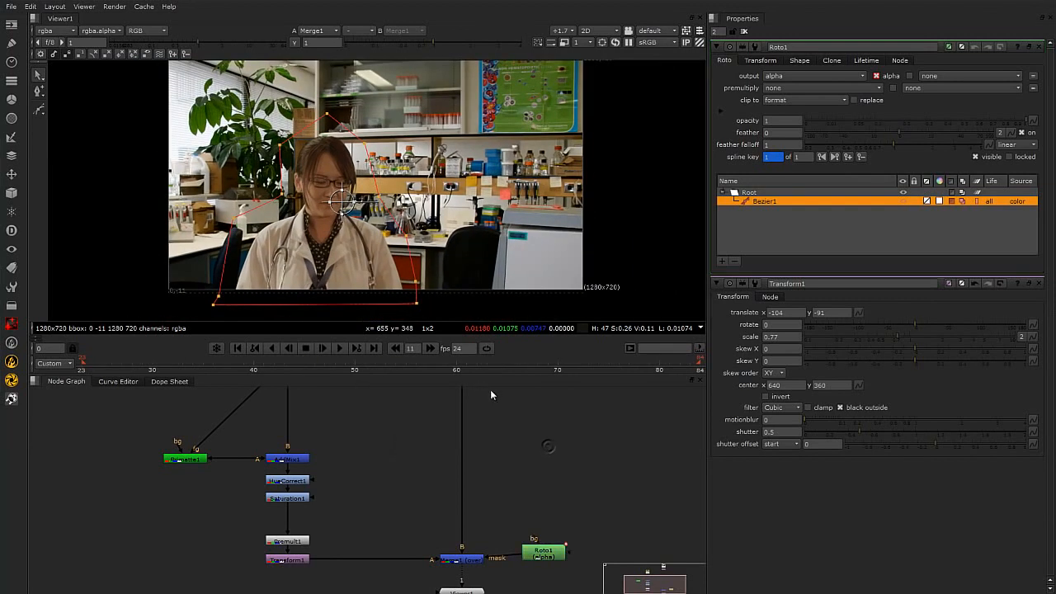
pyautogui.click(1038, 47)
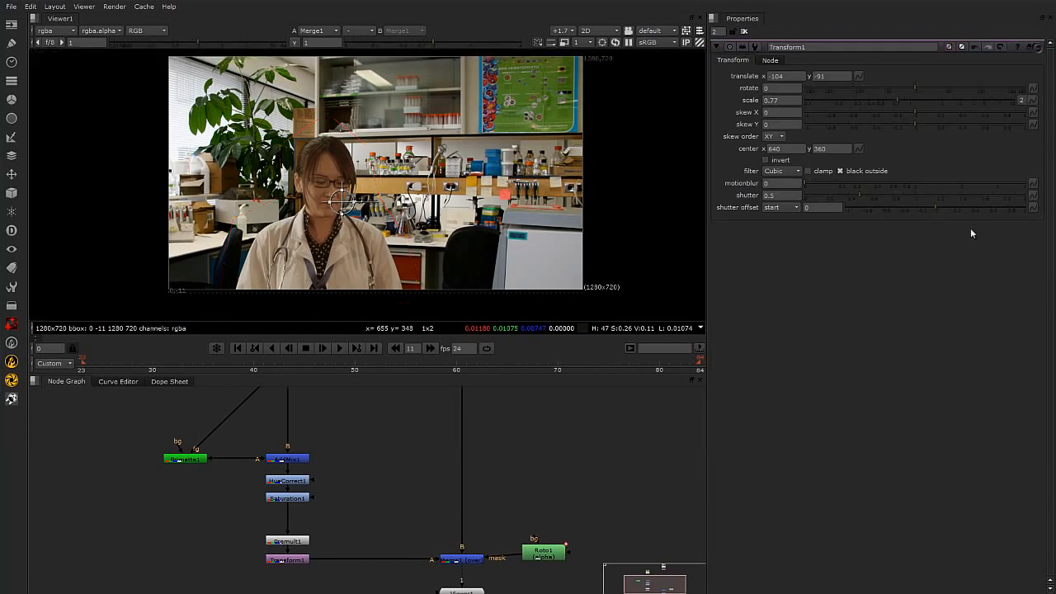
pyautogui.click(1039, 47)
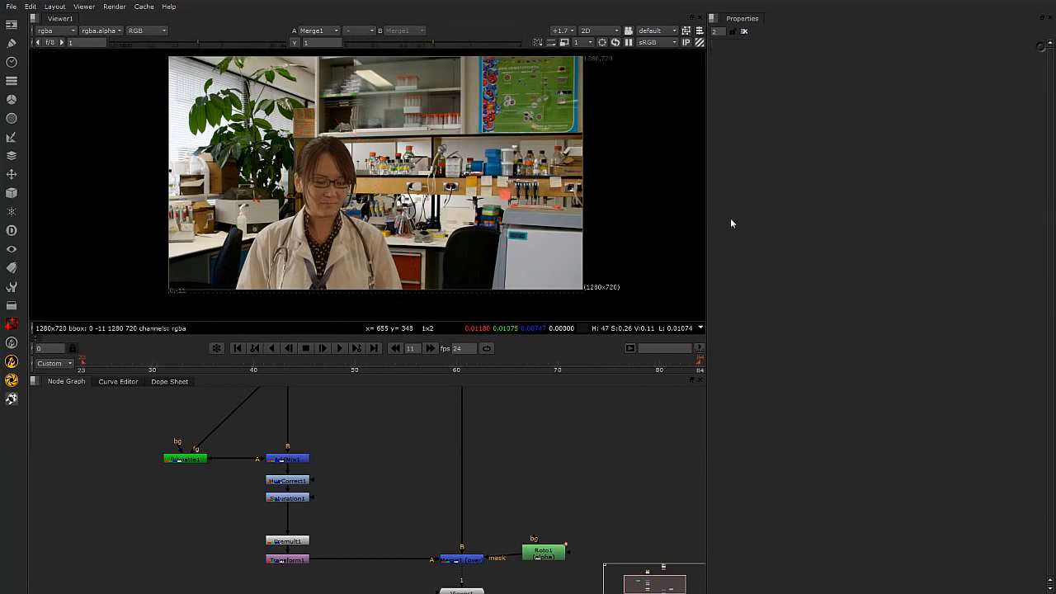
# Step: Play back the masked composite to check the doctor against the lab background, and stop the playback
pyautogui.click(336, 343)
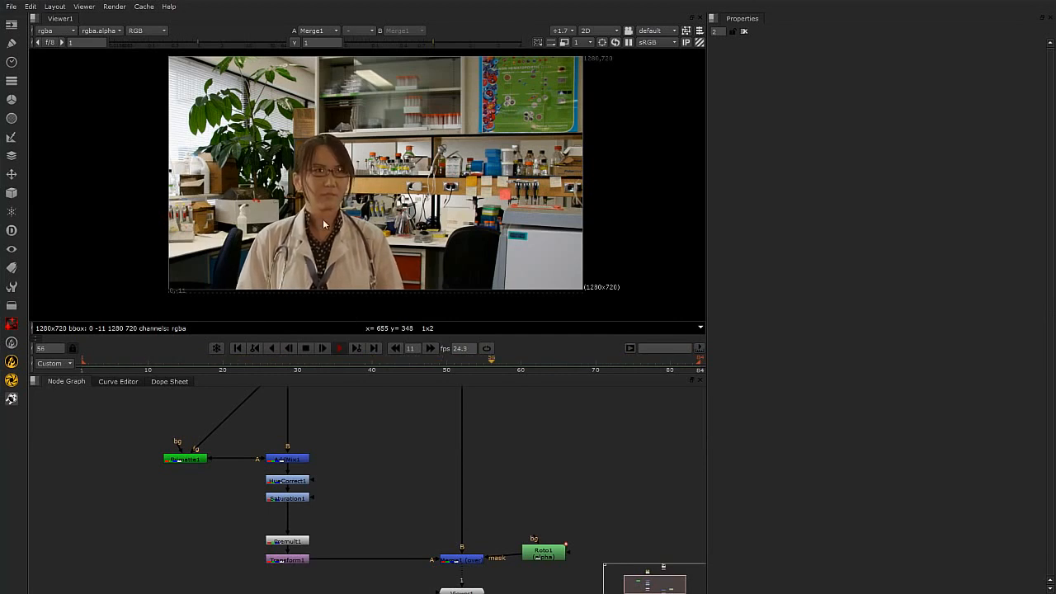
pyautogui.scroll(2, 334, 230)
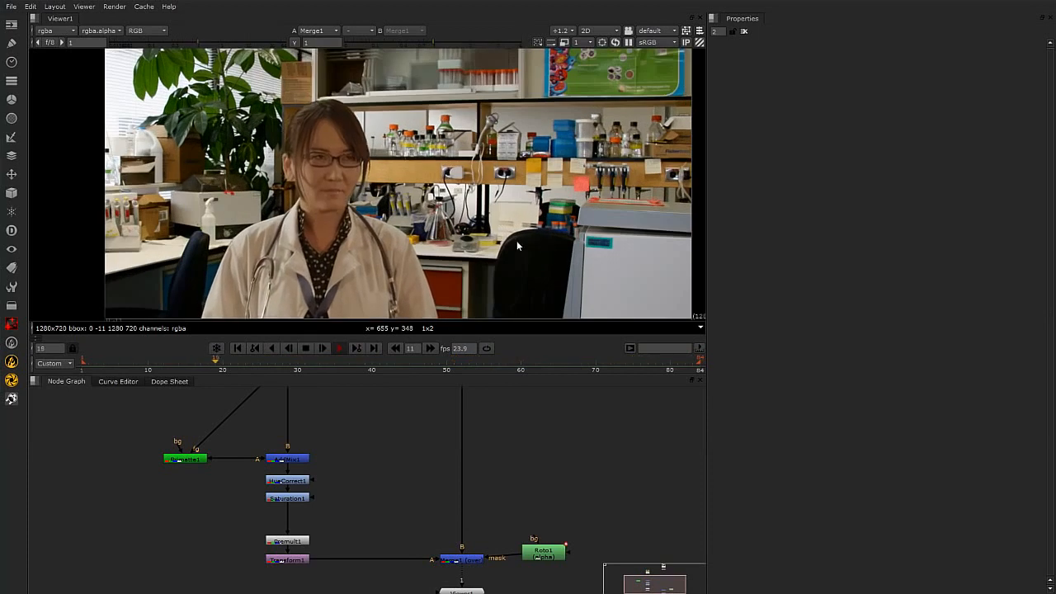
pyautogui.scroll(-1, 545, 245)
pyautogui.moveTo(546, 245); pyautogui.dragTo(482, 247, button='middle')
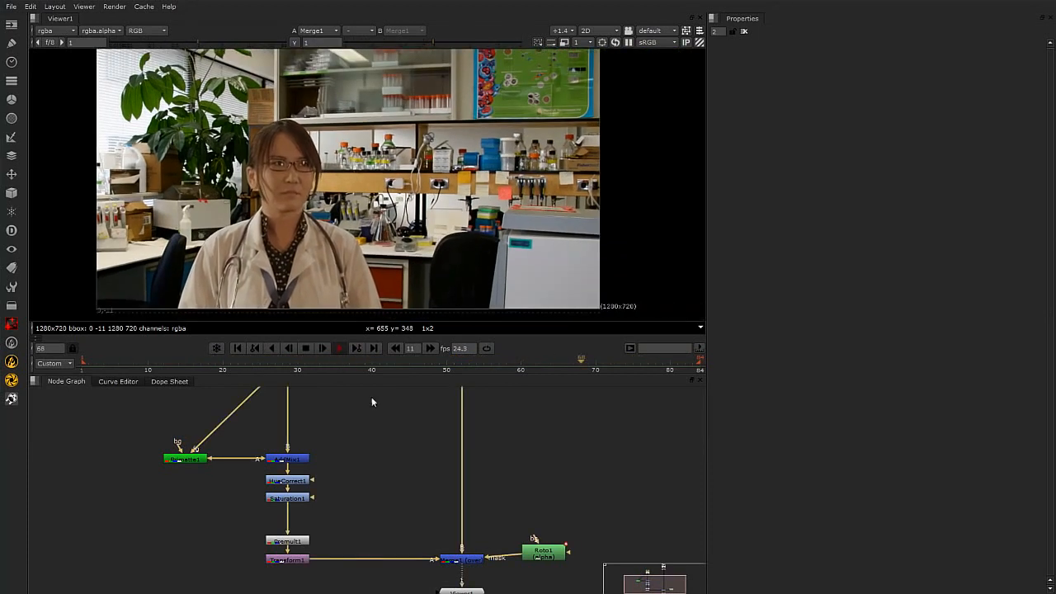
pyautogui.click(305, 348)
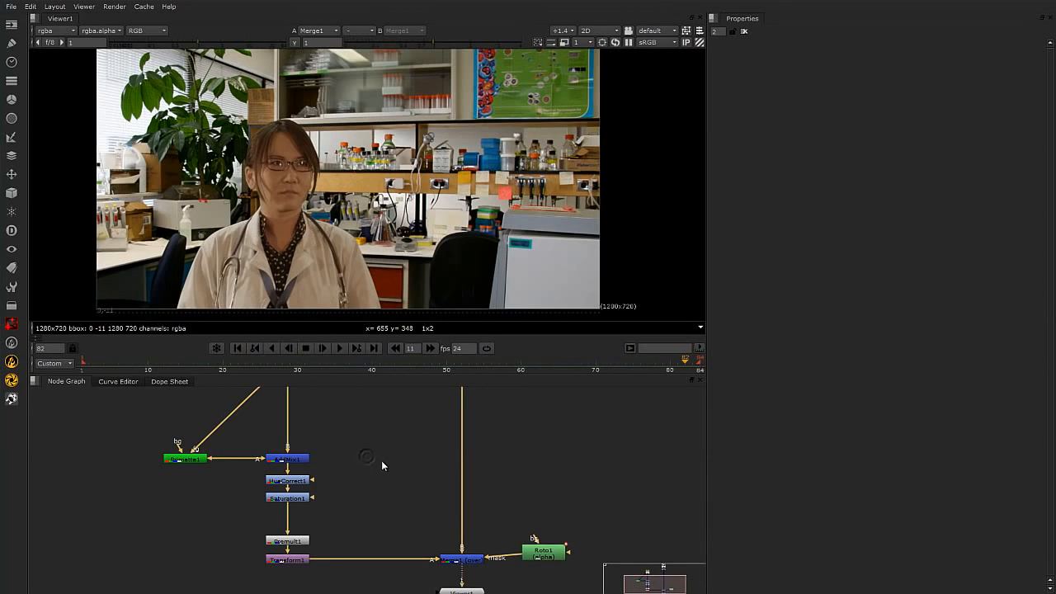
# Step: Align Roto1 level with Merge1 and add a LightWrap node below the Transform
pyautogui.moveTo(549, 564); pyautogui.dragTo(562, 574)
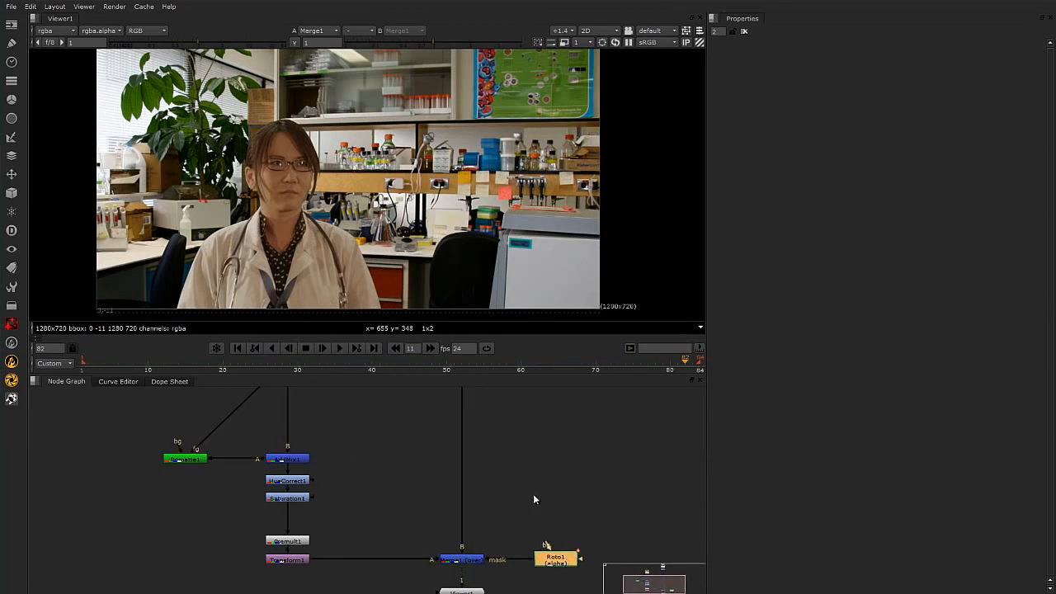
pyautogui.scroll(-3, 532, 495)
pyautogui.moveTo(525, 486); pyautogui.dragTo(471, 510, button='middle')
pyautogui.scroll(1, 488, 470)
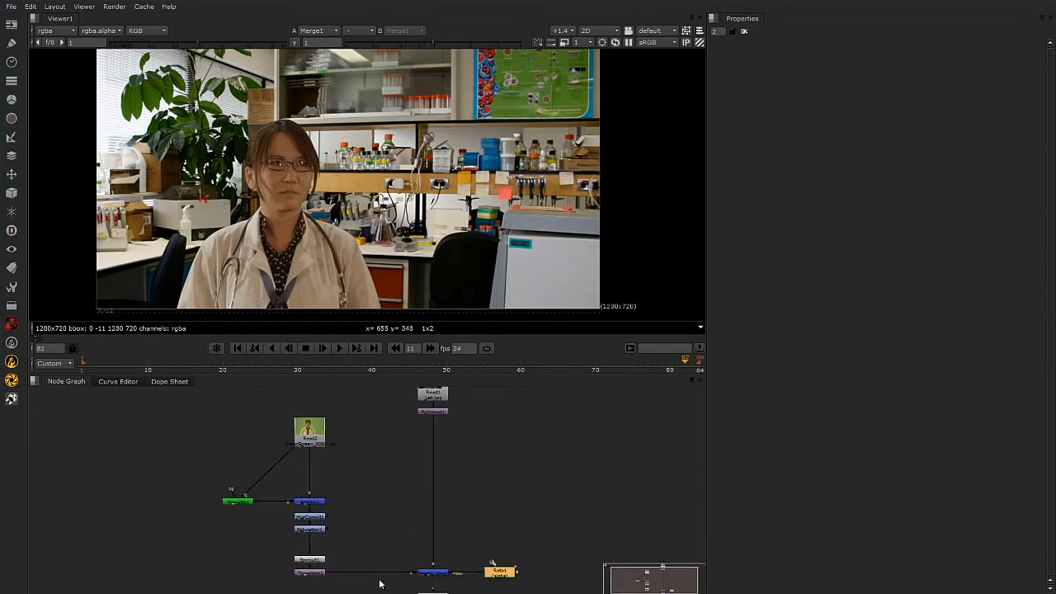
pyautogui.moveTo(369, 563); pyautogui.dragTo(352, 536, button='middle')
pyautogui.click(347, 573)
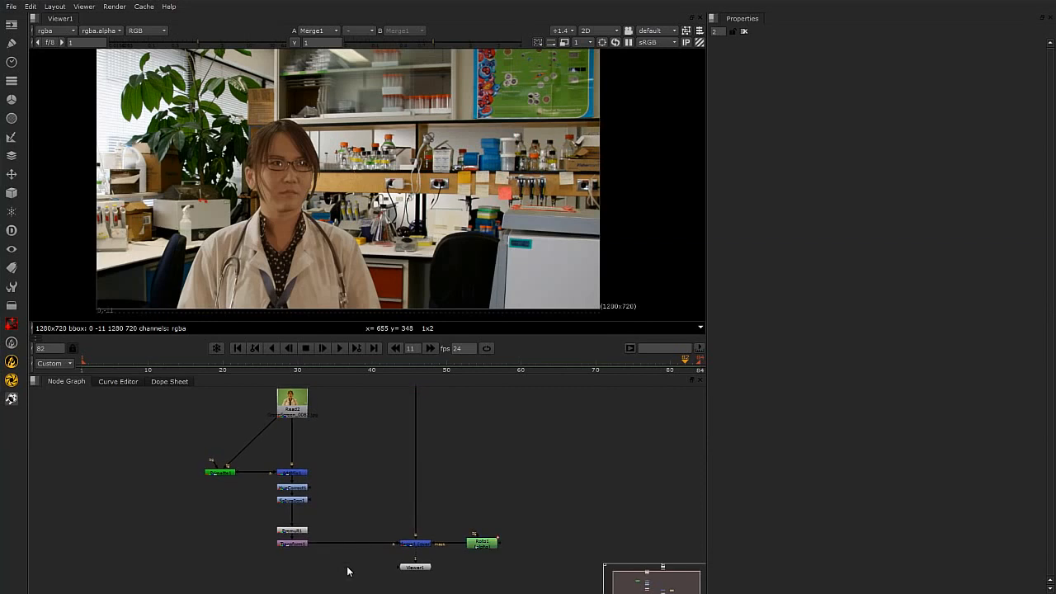
pyautogui.press('Tab')
pyautogui.write('l')
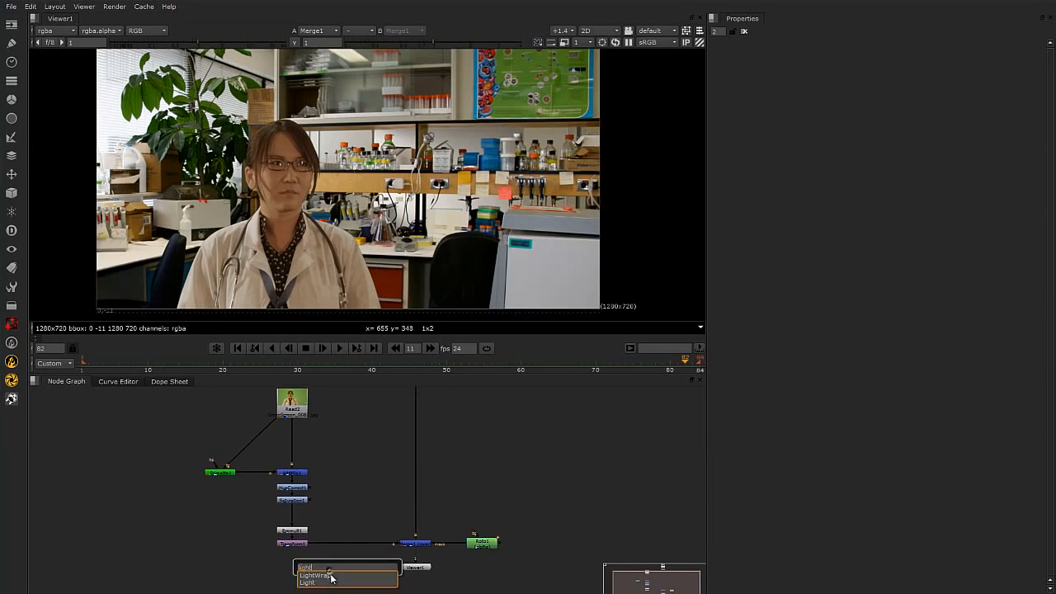
pyautogui.click(332, 576)
pyautogui.moveTo(344, 576)
pyautogui.mouseDown()
pyautogui.moveTo(366, 525)
pyautogui.moveTo(316, 568)
pyautogui.moveTo(358, 569)
pyautogui.mouseUp()
# Step: Connect the LightWrap's A input to Transform1 and shift the Viewer node down to make room
pyautogui.scroll(1, 356, 563)
pyautogui.scroll(-3, 358, 566)
pyautogui.moveTo(357, 566); pyautogui.dragTo(307, 552)
pyautogui.scroll(2, 357, 569)
pyautogui.moveTo(413, 575); pyautogui.dragTo(416, 590)
pyautogui.scroll(-2, 450, 565)
pyautogui.scroll(2, 449, 566)
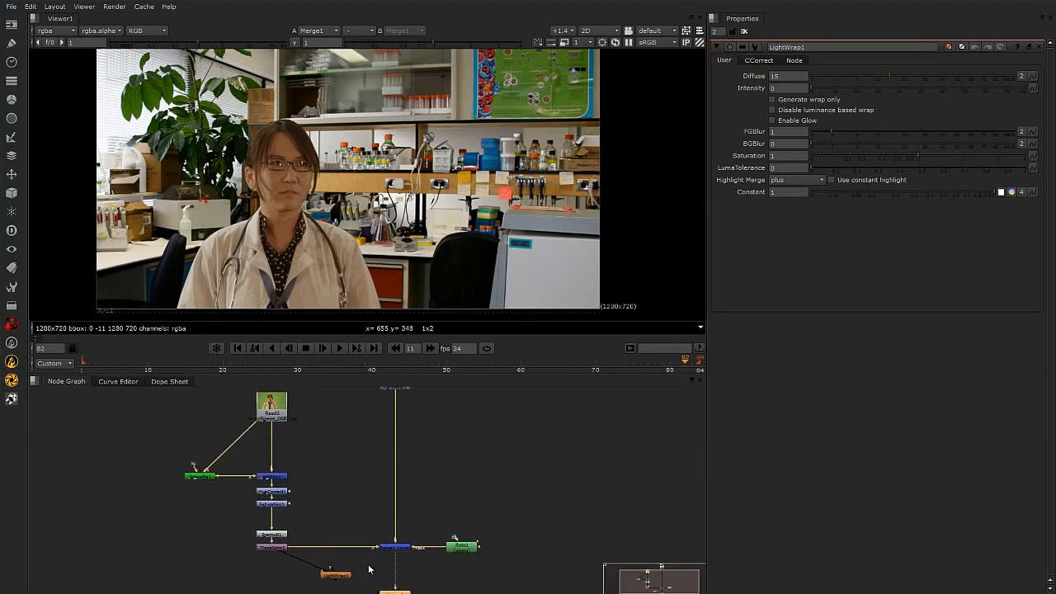
# Step: Connect the LightWrap's B input to the lab image's Reformat node and view the LightWrap output
pyautogui.moveTo(329, 571); pyautogui.dragTo(395, 388)
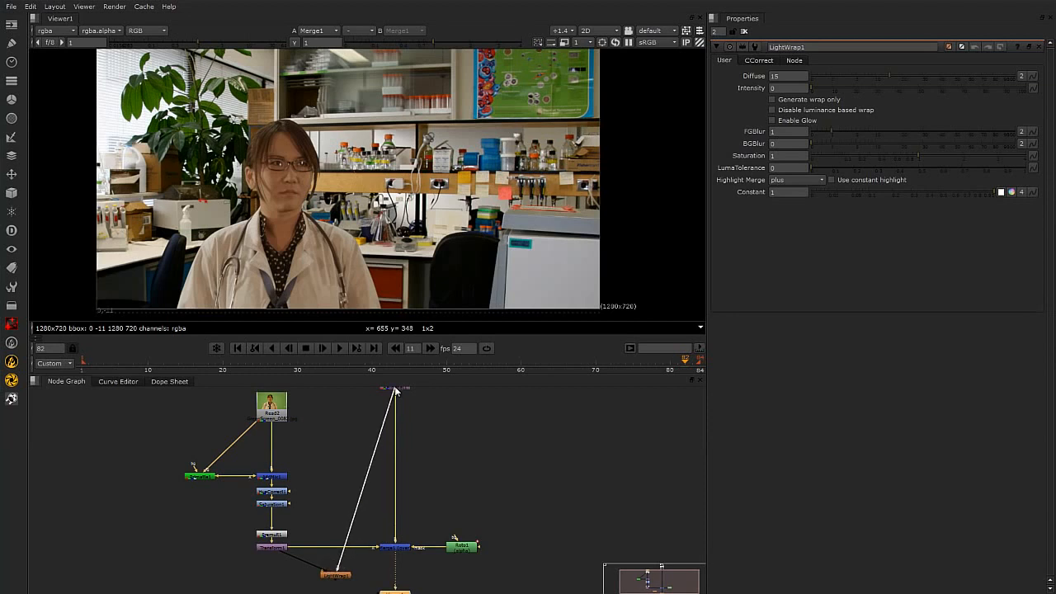
pyautogui.moveTo(405, 416)
pyautogui.mouseDown(button='middle')
pyautogui.moveTo(416, 435)
pyautogui.moveTo(403, 405)
pyautogui.mouseUp(button='middle')
pyautogui.moveTo(374, 562); pyautogui.dragTo(363, 554, button='middle')
pyautogui.click(307, 563)
pyautogui.press('1')
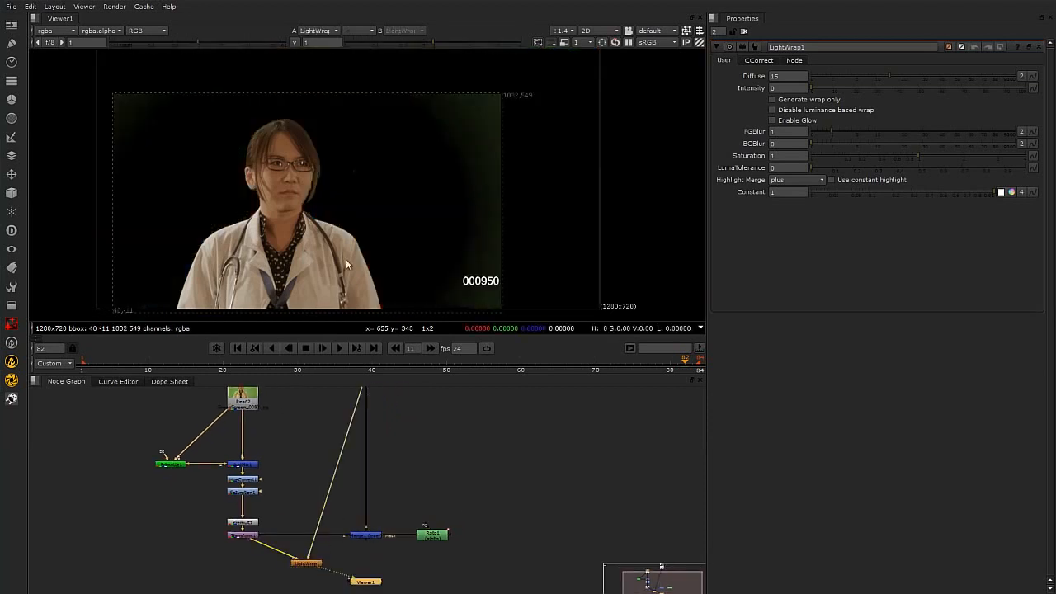
pyautogui.scroll(2, 309, 548)
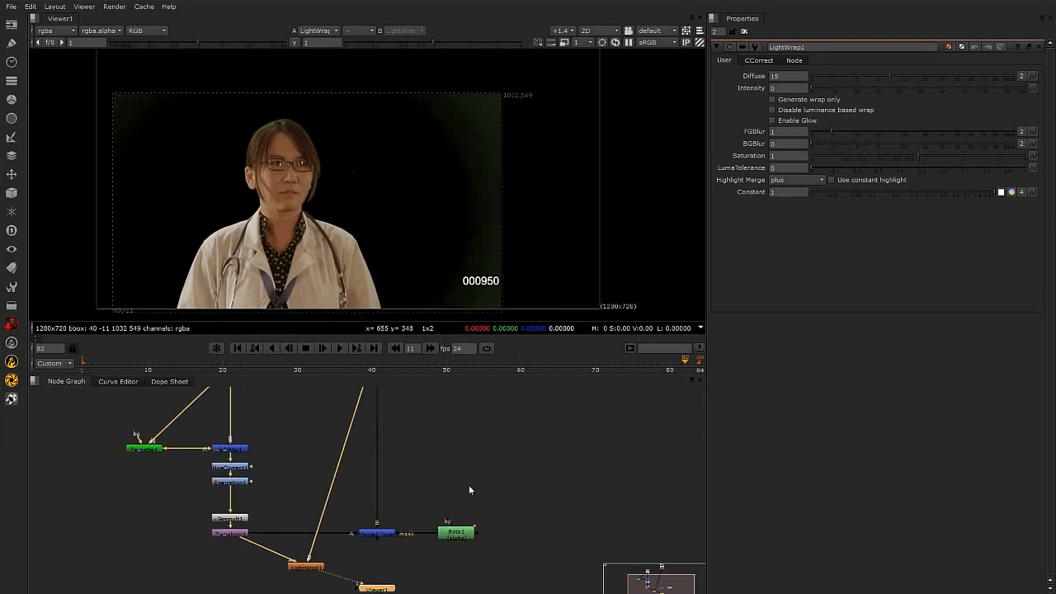
# Step: Set LightWrap to generate the wrap only, with Intensity 6.5 and Diffuse 3.6
pyautogui.moveTo(813, 87); pyautogui.dragTo(822, 88)
pyautogui.click(782, 99)
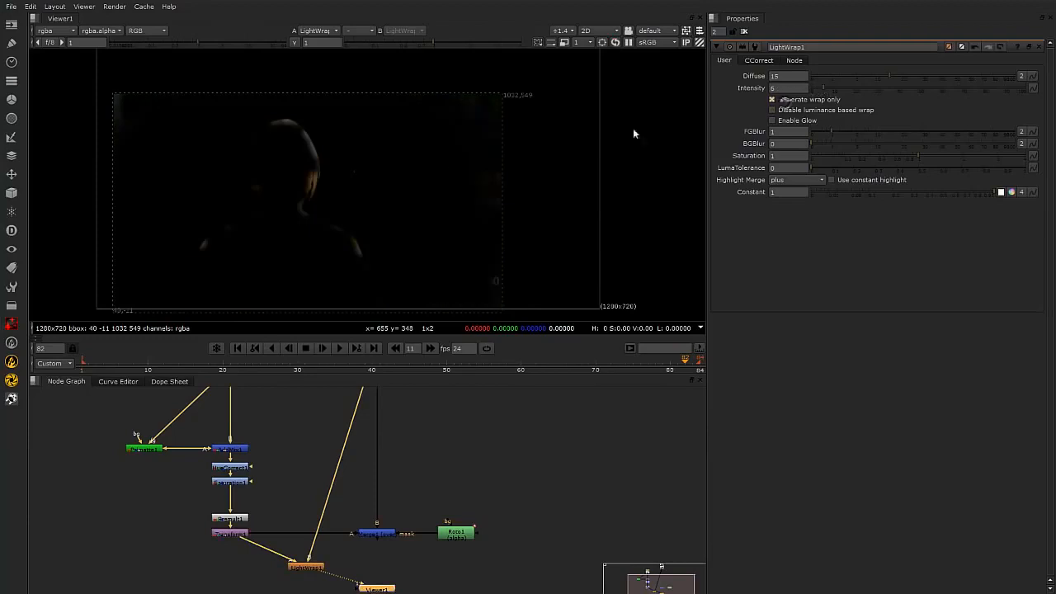
pyautogui.moveTo(889, 74); pyautogui.dragTo(849, 74)
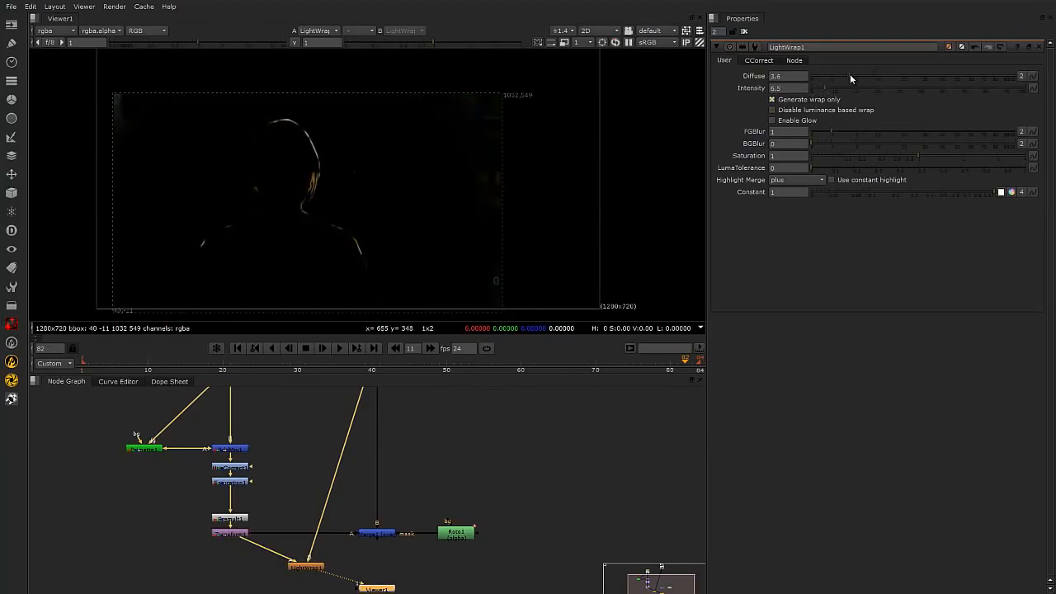
# Step: Add a second Merge node below Merge1, connect its A input to LightWrap1, and view the result
pyautogui.scroll(2, 318, 231)
pyautogui.moveTo(366, 541); pyautogui.dragTo(287, 487, button='middle')
pyautogui.click(289, 479)
pyautogui.doubleClick(289, 477)
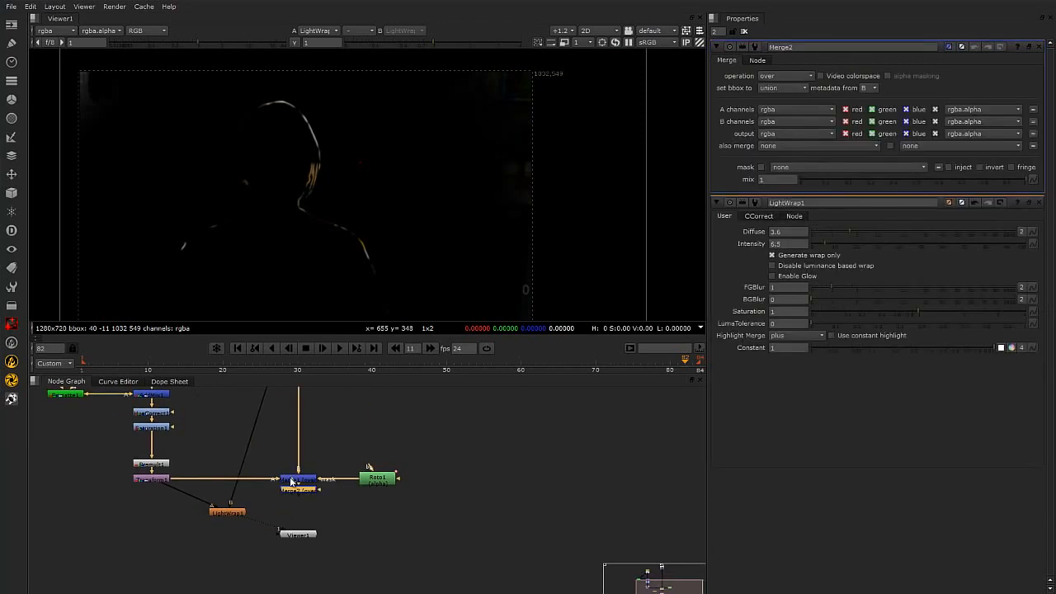
pyautogui.moveTo(301, 492); pyautogui.dragTo(302, 514)
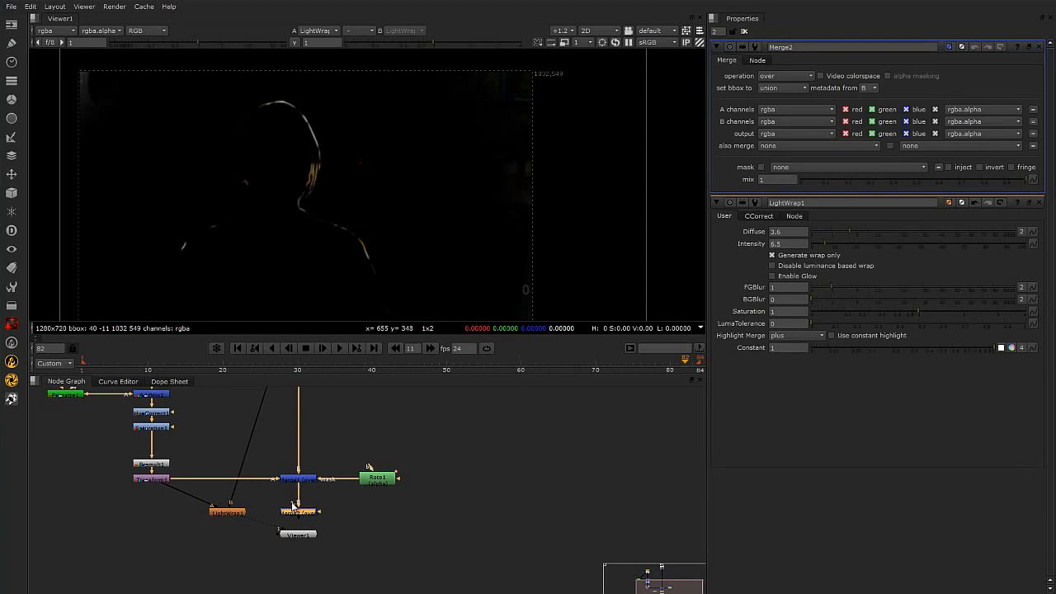
pyautogui.moveTo(292, 505); pyautogui.dragTo(224, 514)
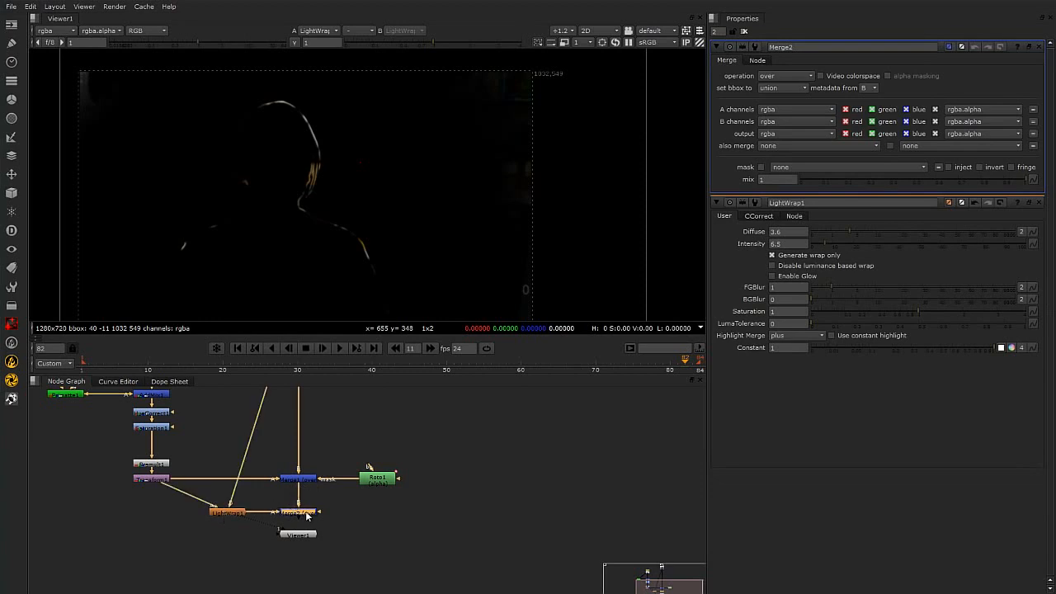
pyautogui.press('1')
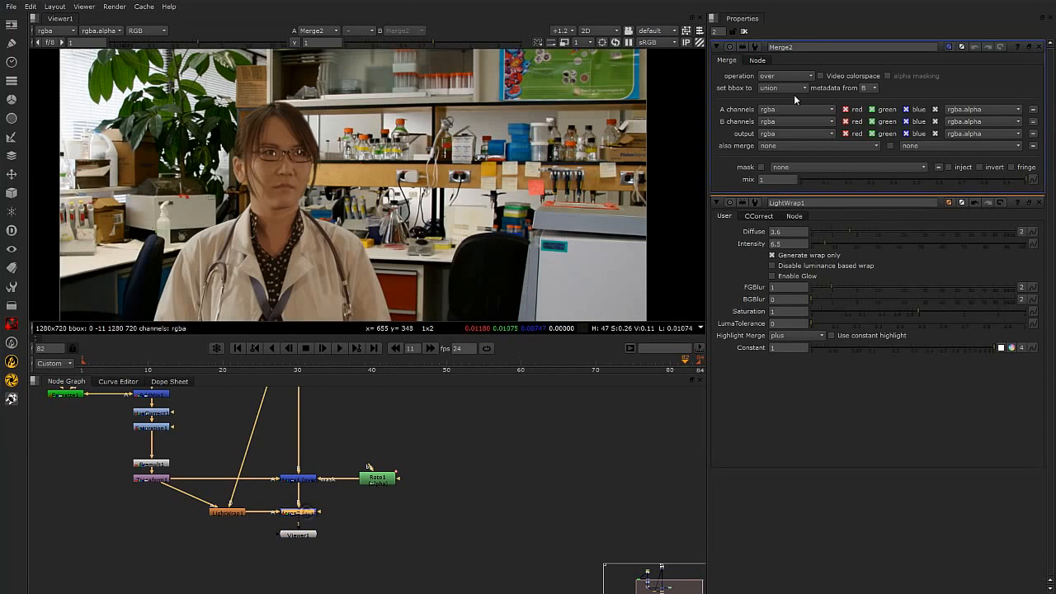
# Step: Set Merge2's operation to screen and inspect the light wrap along the doctor's hair and shoulders
pyautogui.click(786, 78)
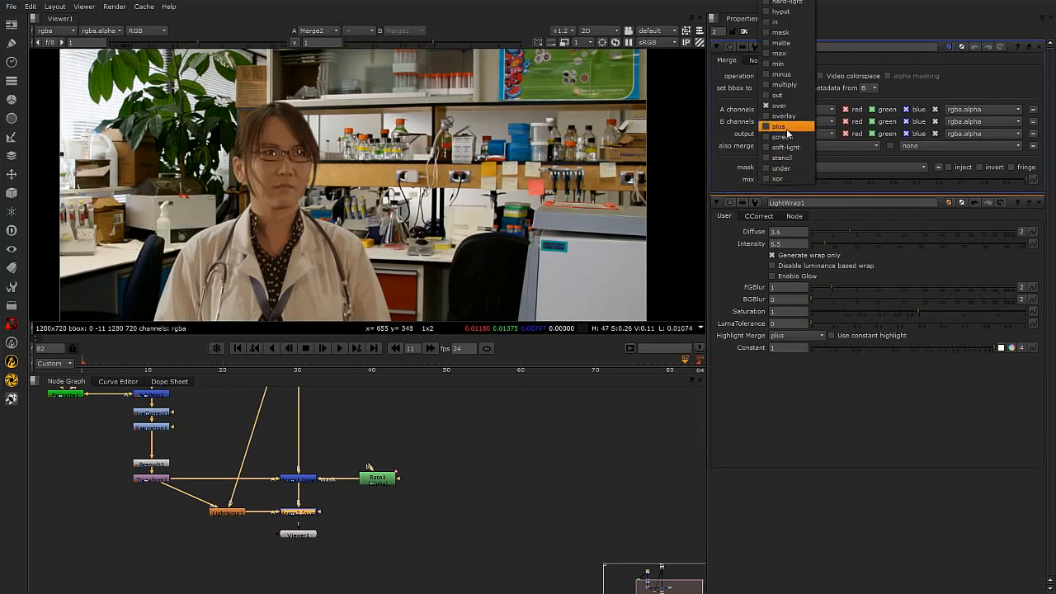
pyautogui.click(783, 136)
pyautogui.scroll(3, 278, 168)
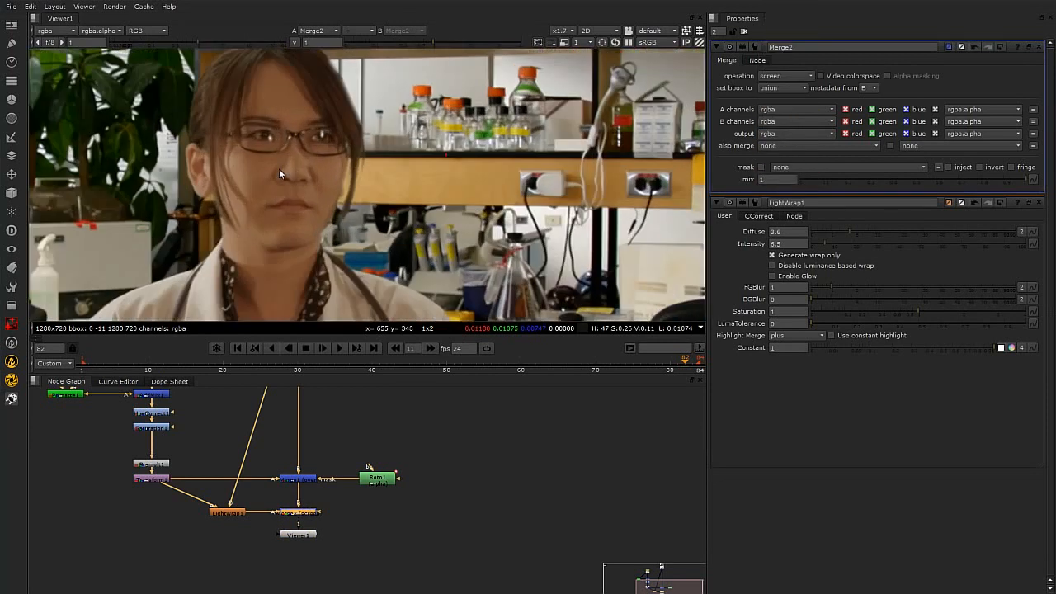
pyautogui.moveTo(323, 179); pyautogui.dragTo(357, 252, button='middle')
pyautogui.scroll(-3, 397, 246)
pyautogui.moveTo(425, 260); pyautogui.dragTo(354, 161, button='middle')
pyautogui.click(375, 508)
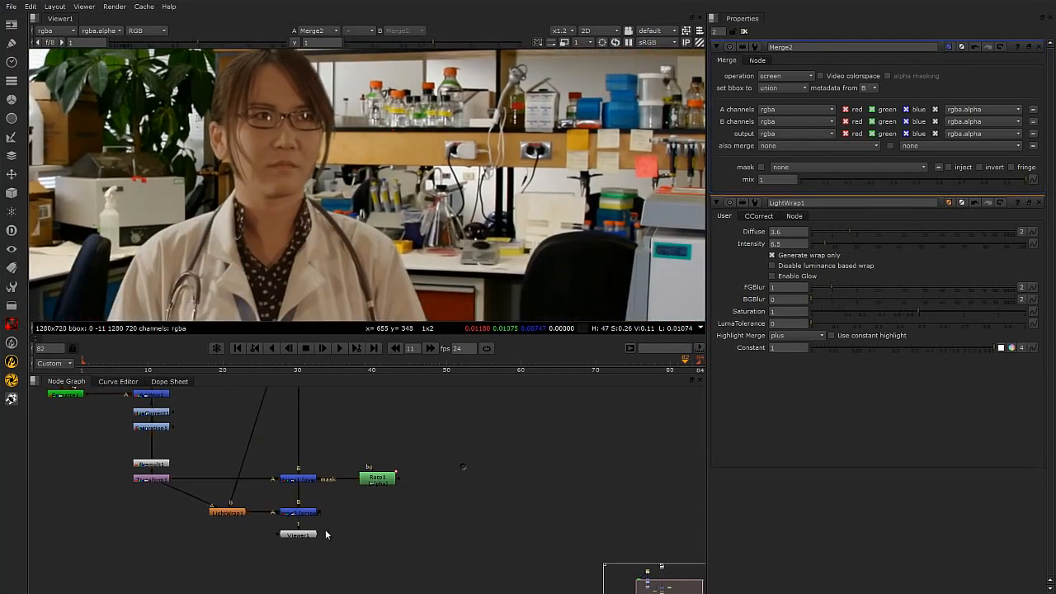
# Step: Adjust LightWrap1 to Diffuse 3.3, Intensity 4.5 and LumaTolerance 0.13
pyautogui.moveTo(298, 536); pyautogui.dragTo(297, 553)
pyautogui.click(230, 513)
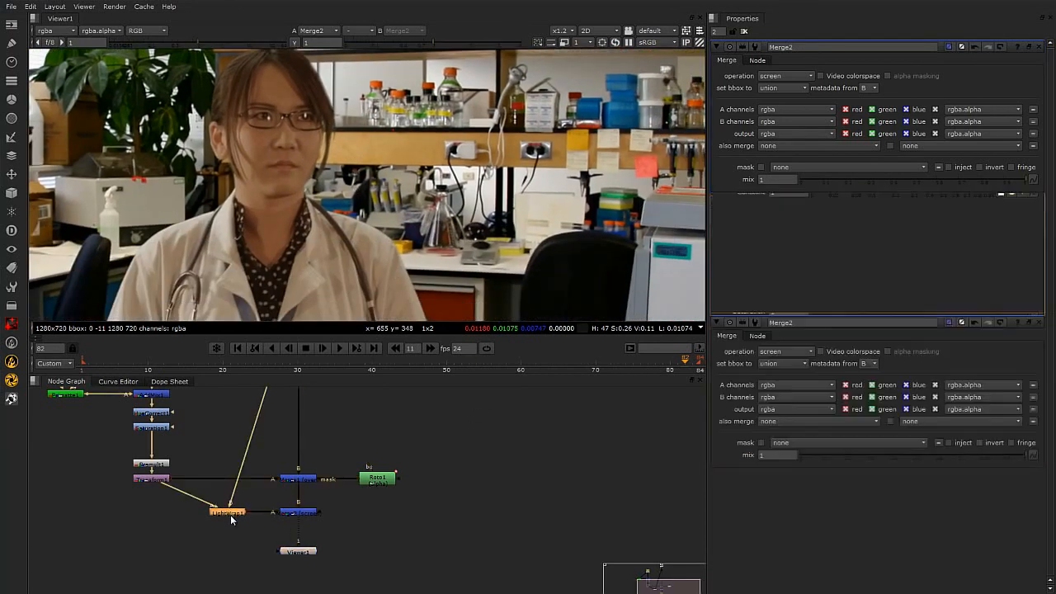
pyautogui.click(845, 76)
pyautogui.moveTo(825, 88)
pyautogui.mouseDown()
pyautogui.moveTo(867, 84)
pyautogui.moveTo(816, 93)
pyautogui.moveTo(853, 73)
pyautogui.moveTo(847, 79)
pyautogui.mouseUp()
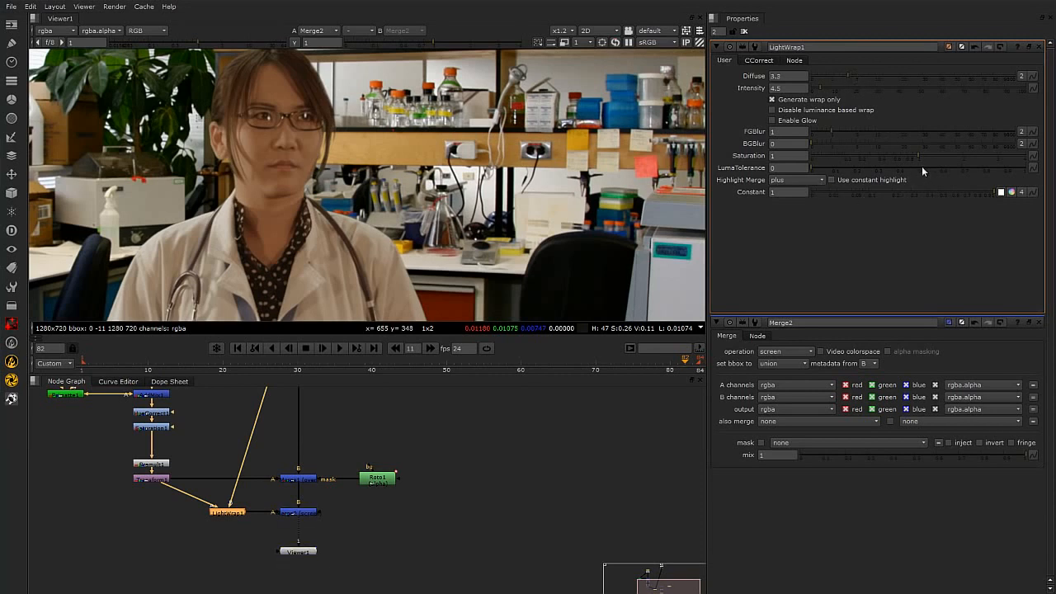
pyautogui.moveTo(828, 168); pyautogui.dragTo(838, 172)
pyautogui.scroll(-2, 480, 199)
pyautogui.moveTo(462, 258); pyautogui.dragTo(458, 223, button='middle')
# Step: Toggle Merge2 off and on to compare the light wrap around the doctor's hair and face
pyautogui.click(207, 549)
pyautogui.click(290, 515)
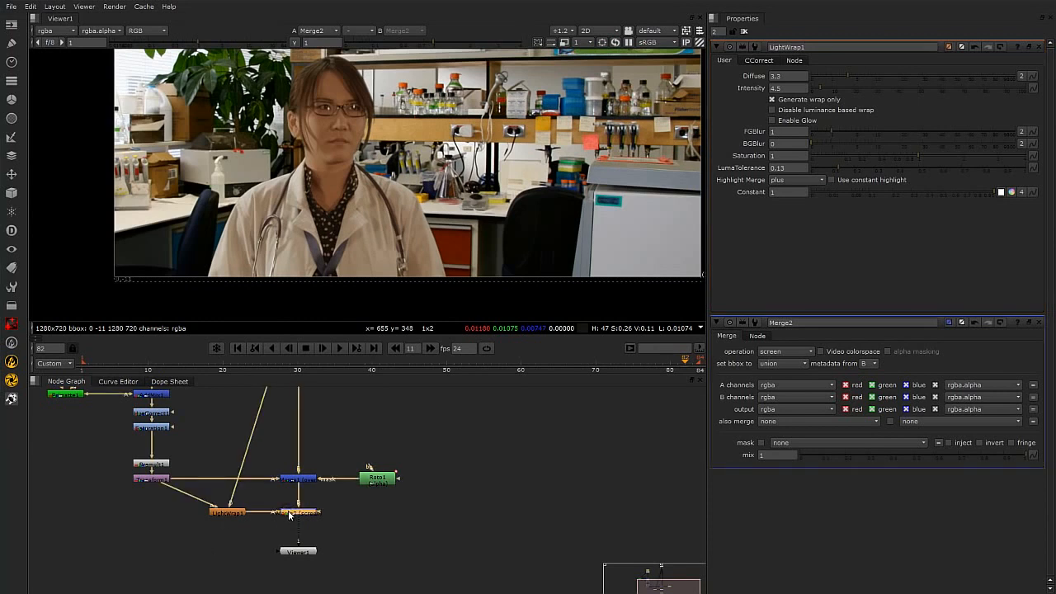
pyautogui.scroll(1, 358, 213)
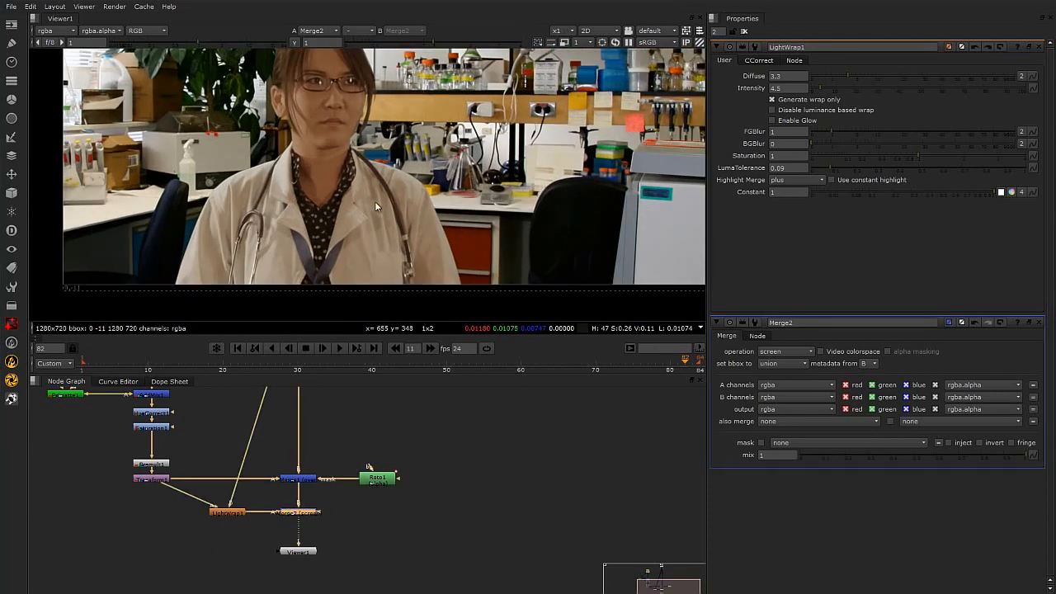
pyautogui.scroll(2, 373, 201)
pyautogui.moveTo(351, 114); pyautogui.dragTo(429, 241, button='middle')
pyautogui.press('d')
pyautogui.press('d')
pyautogui.scroll(2, 411, 131)
pyautogui.moveTo(412, 156); pyautogui.dragTo(399, 228, button='middle')
pyautogui.press('d')
pyautogui.press('d')
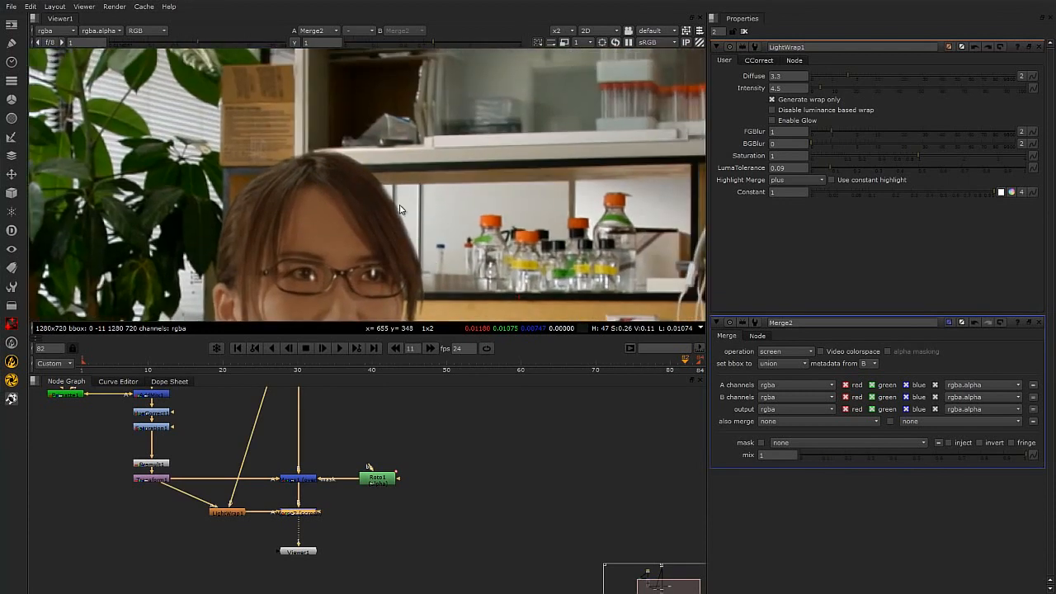
pyautogui.press('d')
pyautogui.press('d')
pyautogui.press('d')
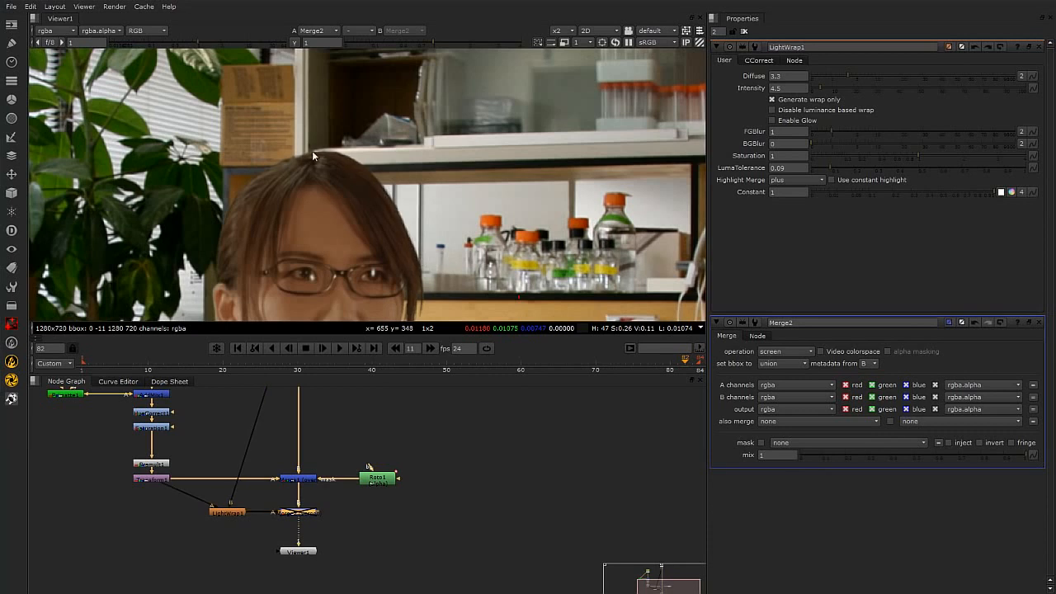
pyautogui.press('d')
pyautogui.moveTo(315, 226); pyautogui.dragTo(424, 186, button='middle')
pyautogui.scroll(-1, 447, 231)
pyautogui.moveTo(466, 234); pyautogui.dragTo(313, 153, button='middle')
pyautogui.scroll(2, 313, 150)
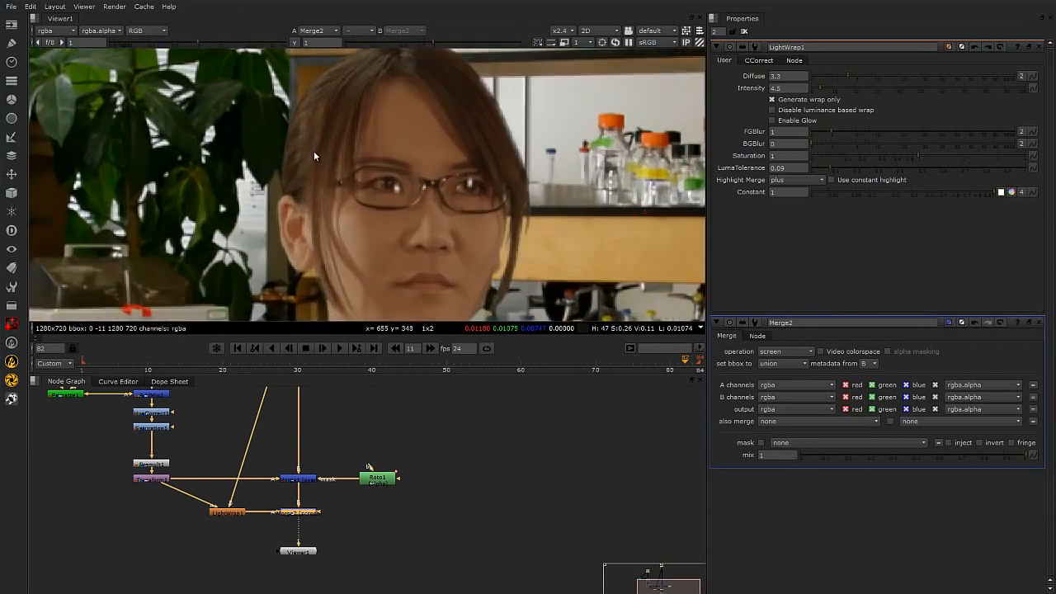
# Step: Set LightWrap1's LumaTolerance to 0, Intensity to 7.5 and Diffuse to 2
pyautogui.moveTo(829, 168); pyautogui.dragTo(817, 168)
pyautogui.moveTo(821, 87); pyautogui.dragTo(840, 76)
pyautogui.scroll(-5, 396, 231)
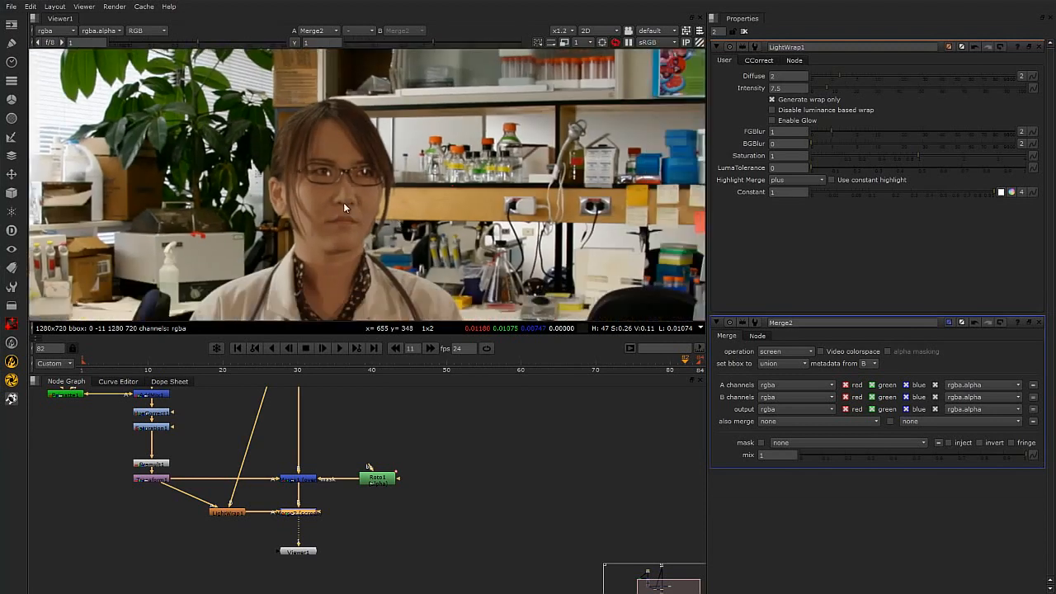
# Step: Lower the Saturation1 node's saturation to 0.62
pyautogui.scroll(3, 142, 423)
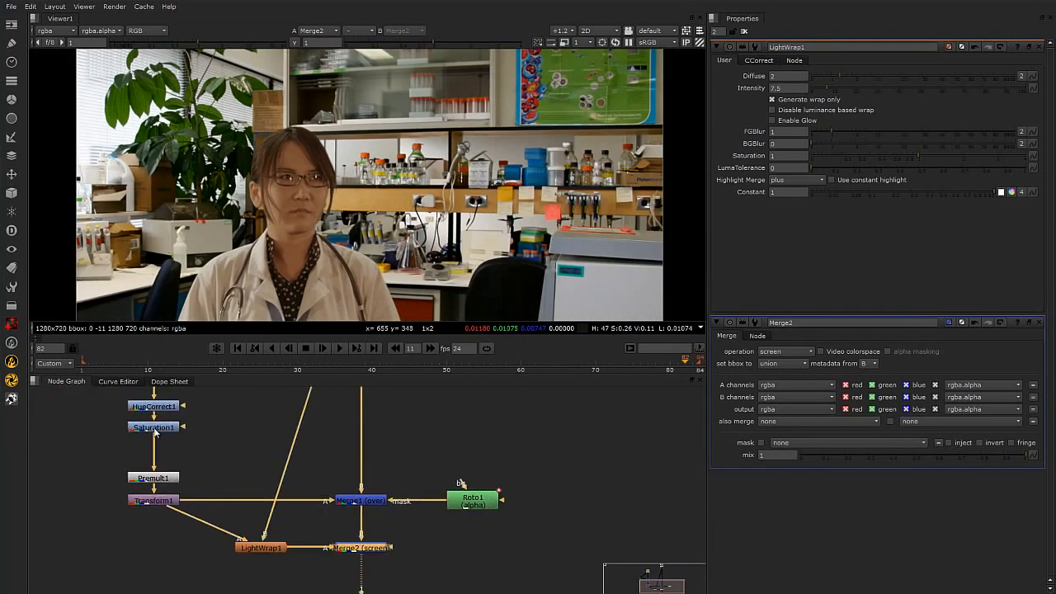
pyautogui.doubleClick(153, 428)
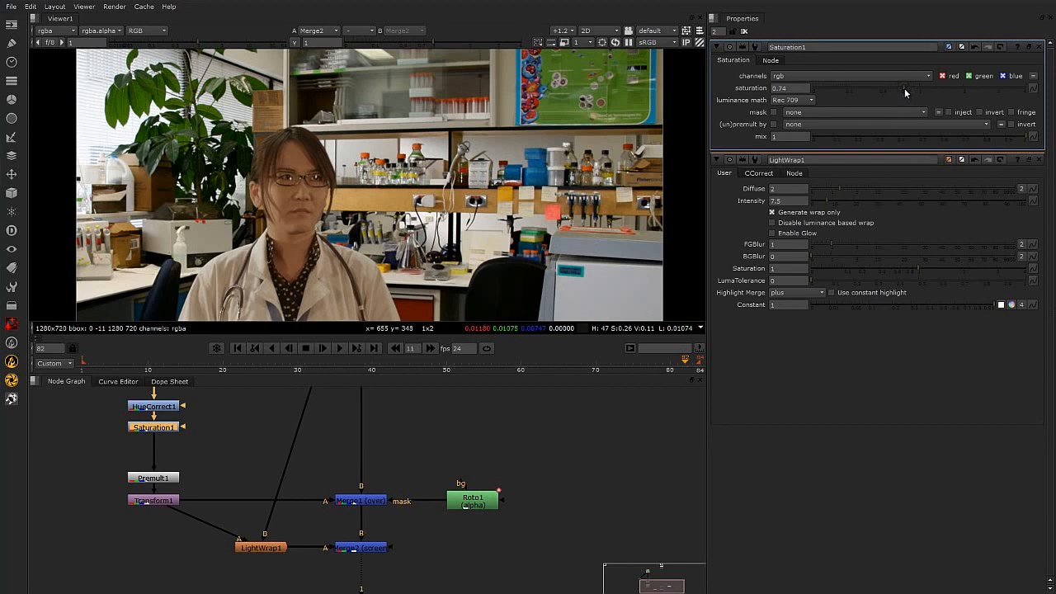
pyautogui.moveTo(901, 91); pyautogui.dragTo(892, 91)
# Step: Insert a Grade node between Saturation1 and Premult1
pyautogui.click(171, 476)
pyautogui.click(158, 429)
pyautogui.press('Tab')
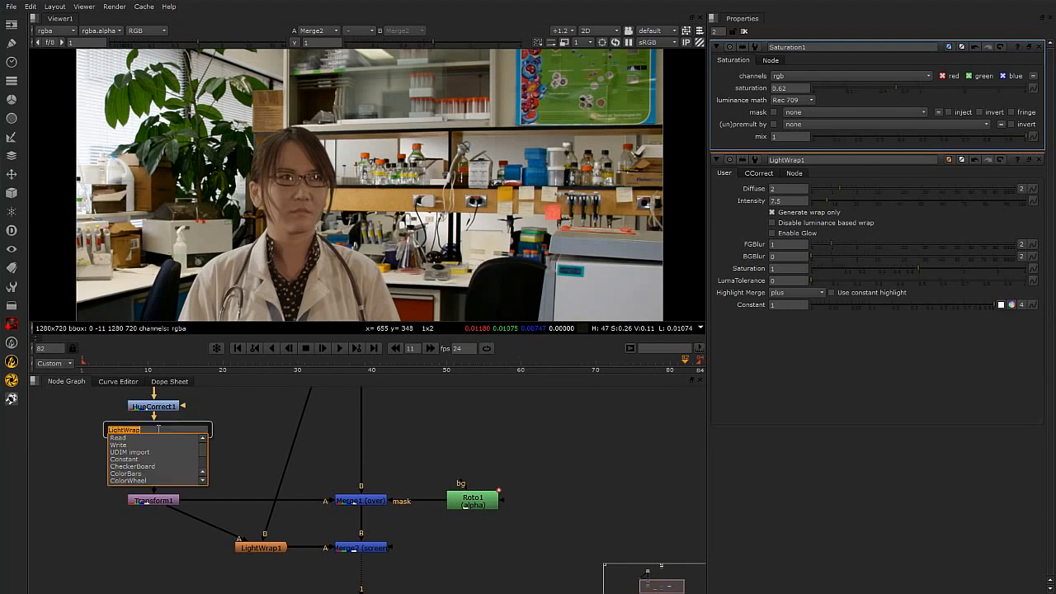
pyautogui.write('grade')
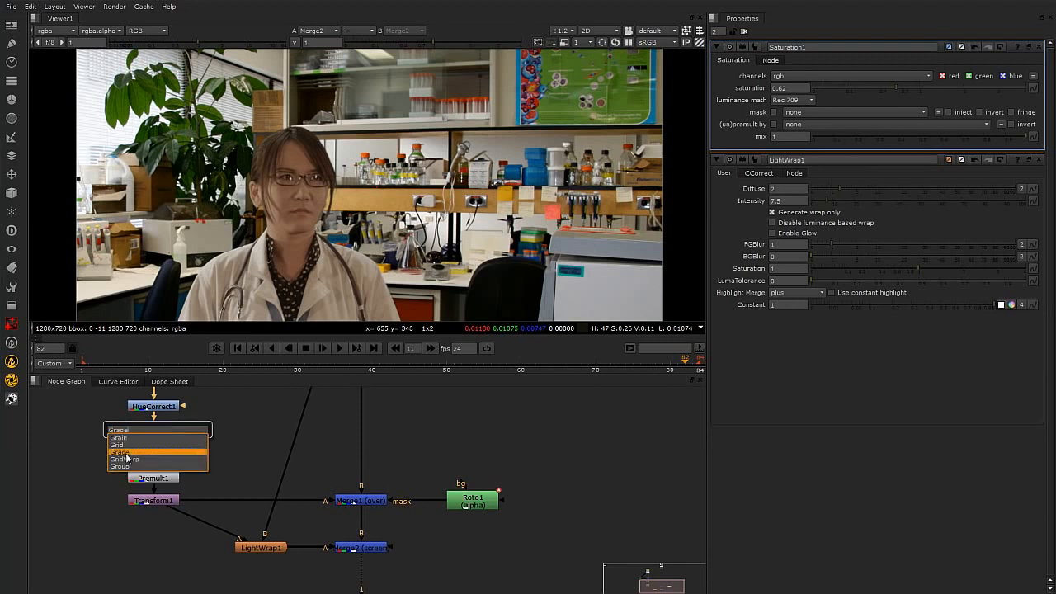
pyautogui.press('Return')
pyautogui.moveTo(177, 444); pyautogui.dragTo(171, 449)
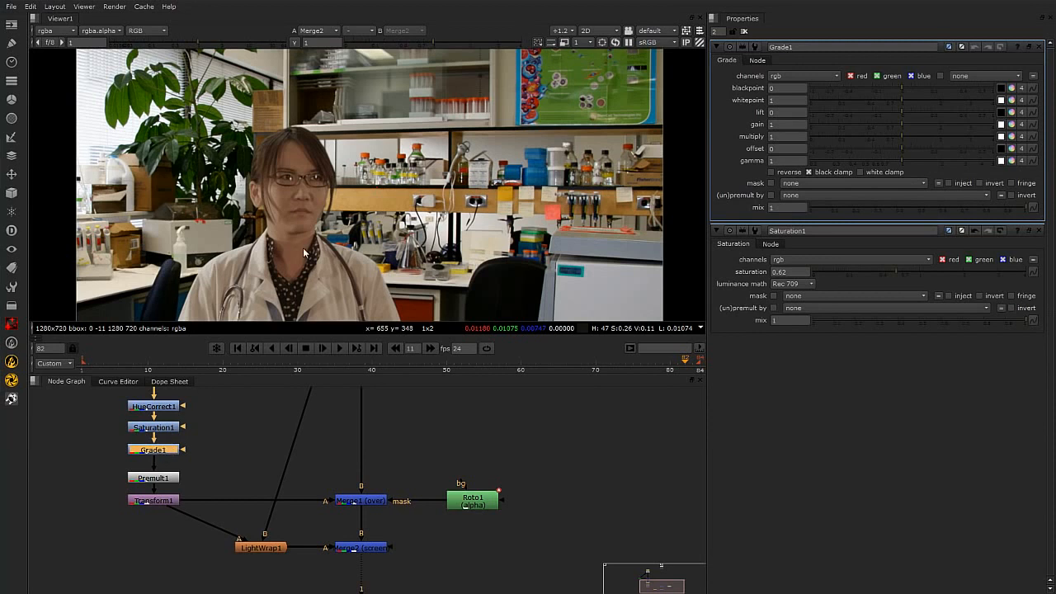
# Step: Disable Grade1 and isolate the brightest areas by setting the viewer's gain to 1.65 and gamma to 0.001
pyautogui.press('d')
pyautogui.scroll(2, 320, 203)
pyautogui.moveTo(336, 252); pyautogui.dragTo(390, 208, button='middle')
pyautogui.moveTo(436, 45); pyautogui.dragTo(379, 46)
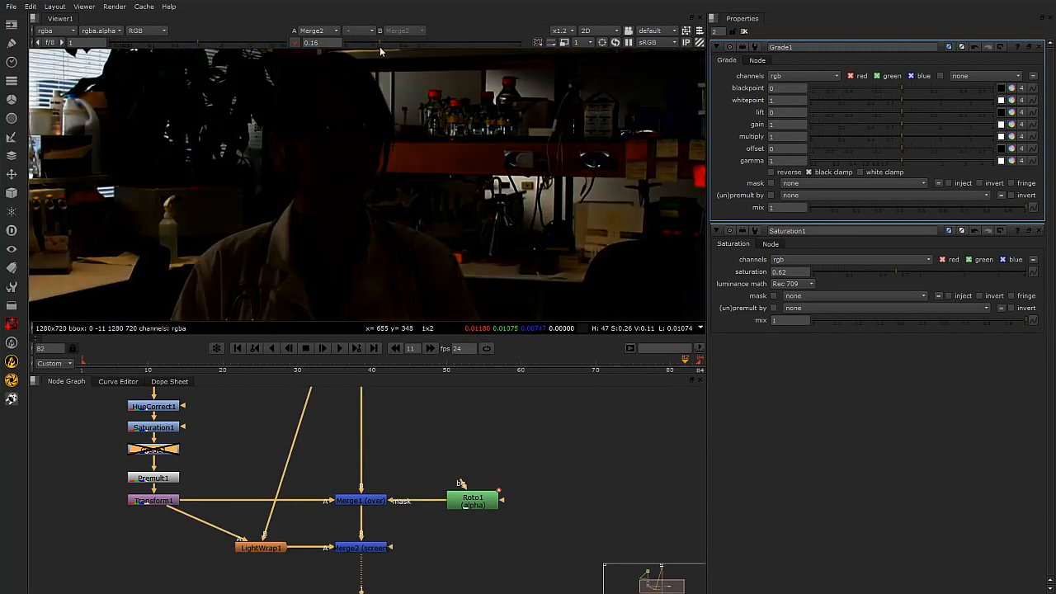
pyautogui.moveTo(197, 47); pyautogui.dragTo(258, 50)
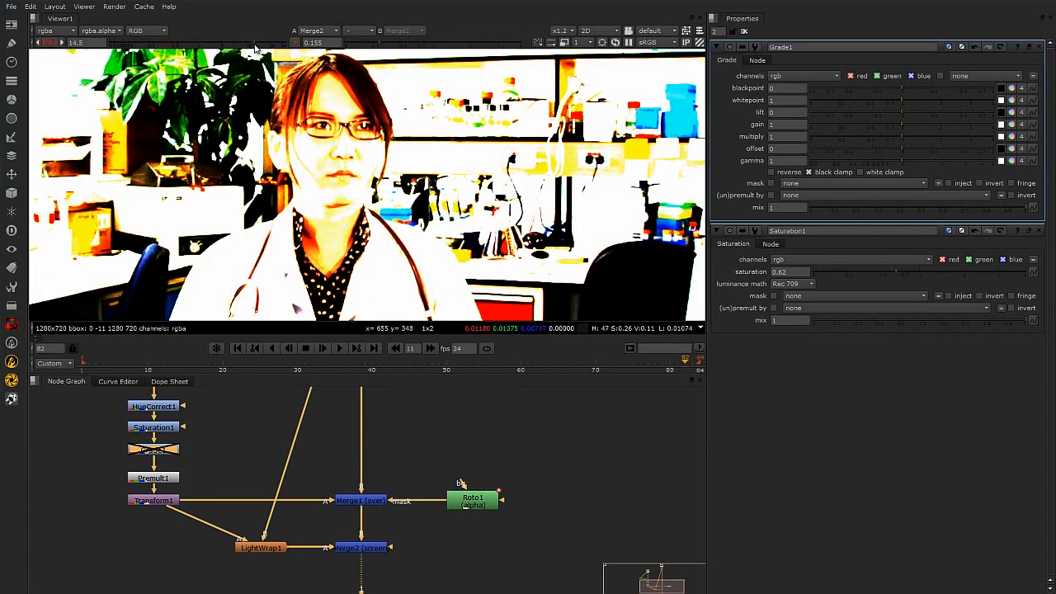
pyautogui.moveTo(377, 47); pyautogui.dragTo(347, 51)
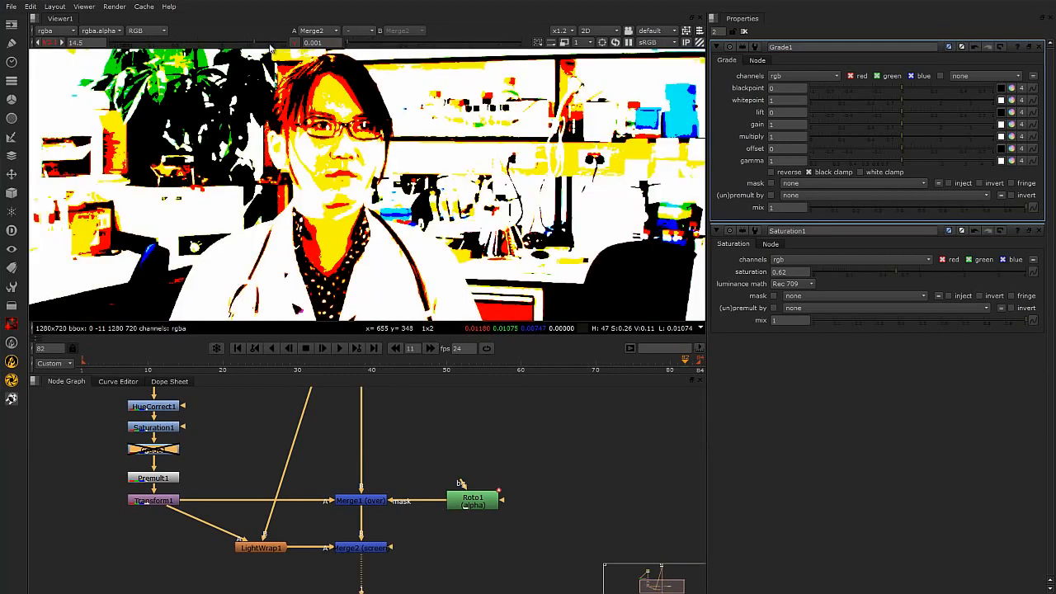
pyautogui.moveTo(254, 45); pyautogui.dragTo(211, 47)
# Step: Sample Grade1's whitepoint from the brightest spot on the doctor's coat collar
pyautogui.scroll(3, 246, 208)
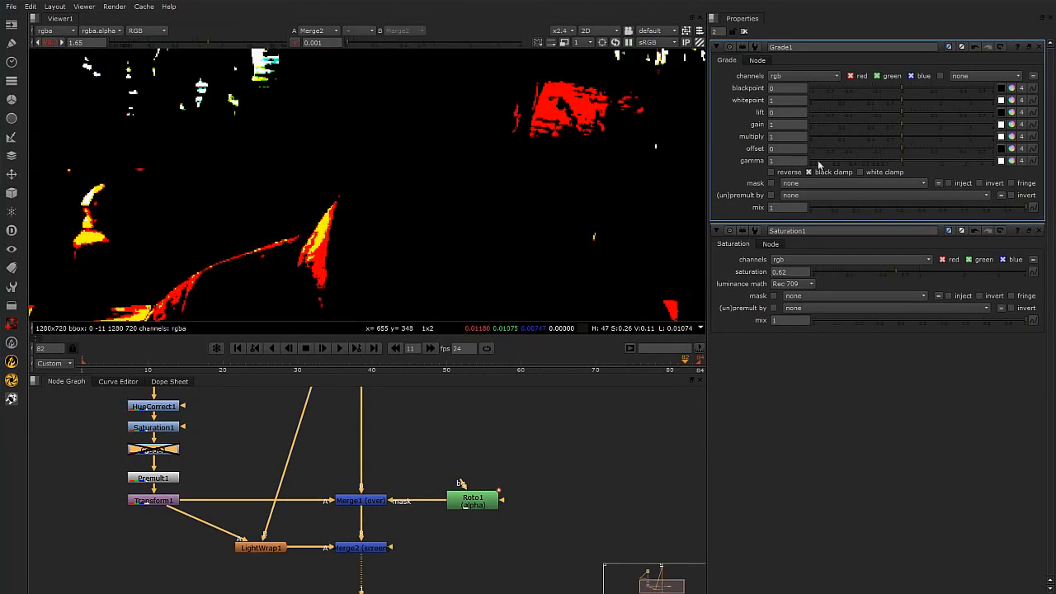
pyautogui.click(1000, 100)
pyautogui.keyDown('ctrl'); pyautogui.keyDown('shift'); pyautogui.moveTo(323, 233); pyautogui.dragTo(321, 229); pyautogui.keyUp('shift'); pyautogui.keyUp('ctrl')
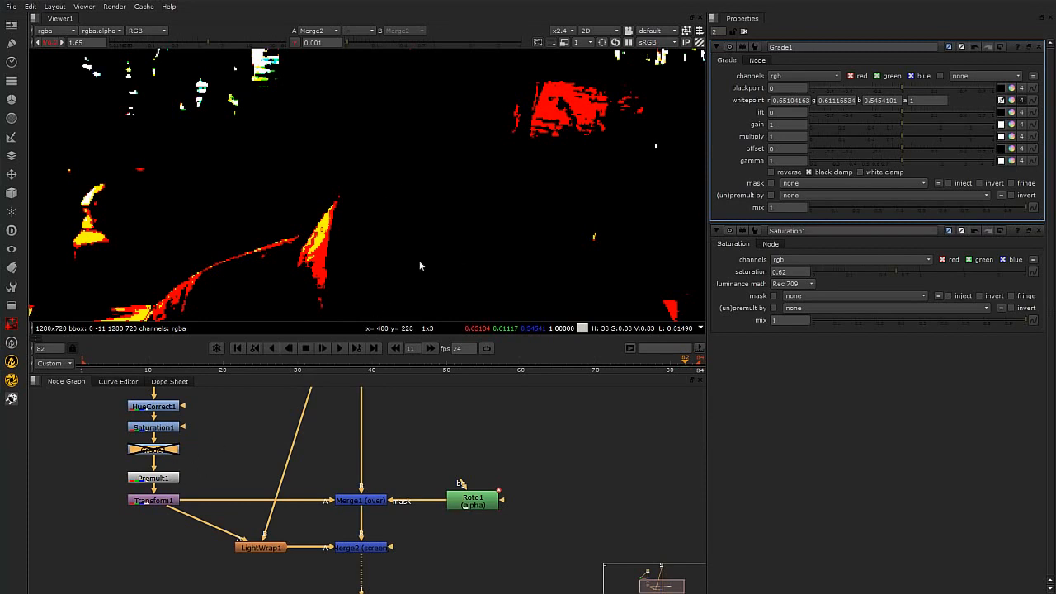
# Step: Raise the viewer's gamma to 4 and gain to 64 to expose the darkest areas of the doctor
pyautogui.moveTo(348, 41); pyautogui.dragTo(524, 51)
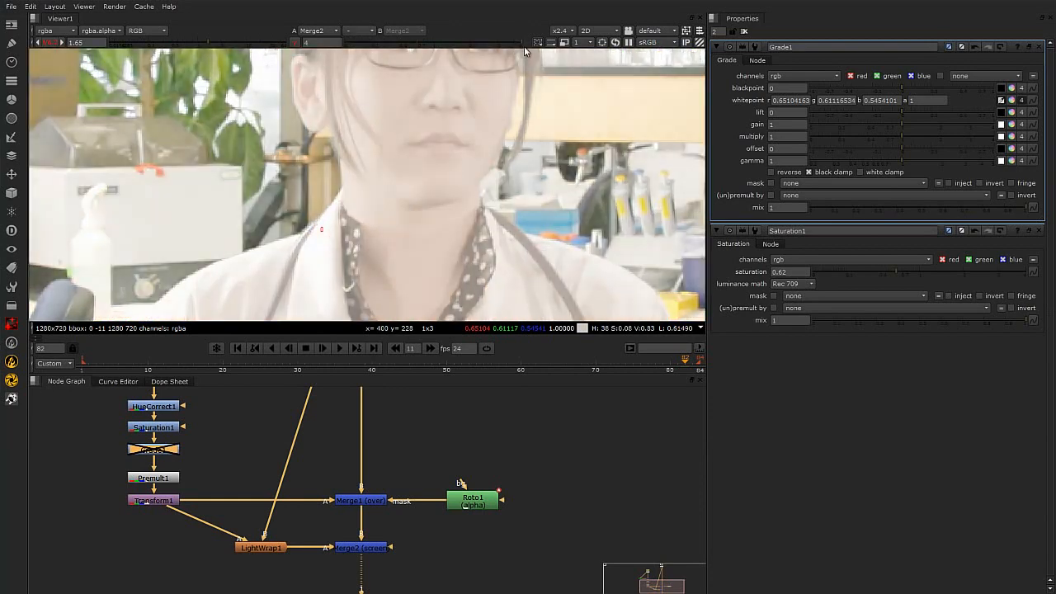
pyautogui.moveTo(211, 43); pyautogui.dragTo(293, 47)
pyautogui.moveTo(421, 239)
pyautogui.mouseDown(button='middle')
pyautogui.moveTo(415, 189)
pyautogui.moveTo(409, 238)
pyautogui.mouseUp(button='middle')
pyautogui.scroll(-3, 405, 245)
pyautogui.scroll(-2, 404, 265)
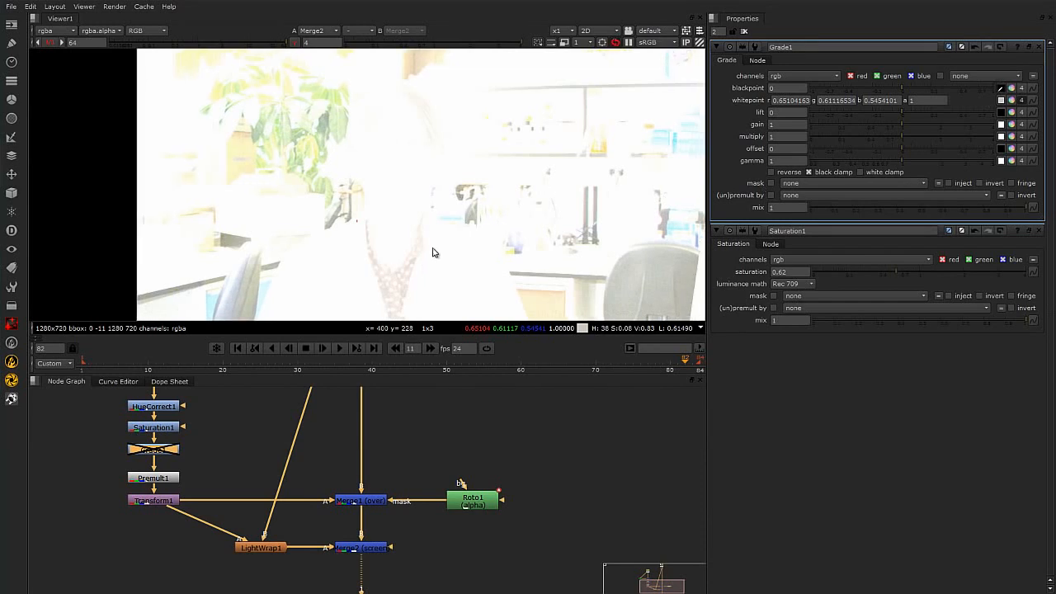
# Step: Sample Grade1's blackpoint from a dark patch of the doctor's shirt near the lower edge of the image
pyautogui.scroll(1, 367, 304)
pyautogui.scroll(3, 388, 289)
pyautogui.scroll(-2, 384, 285)
pyautogui.scroll(4, 418, 297)
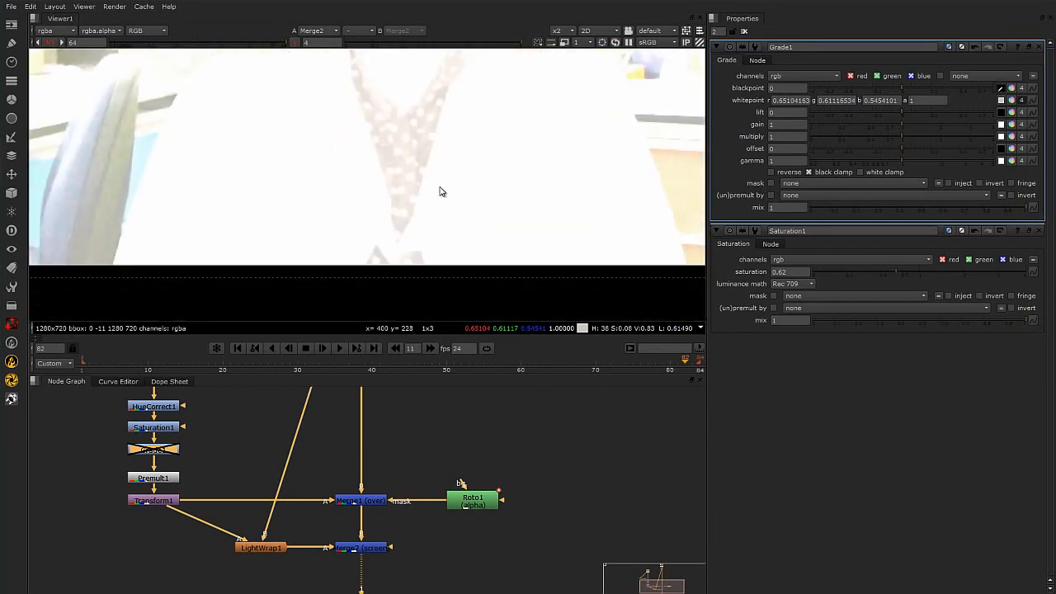
pyautogui.click(1001, 89)
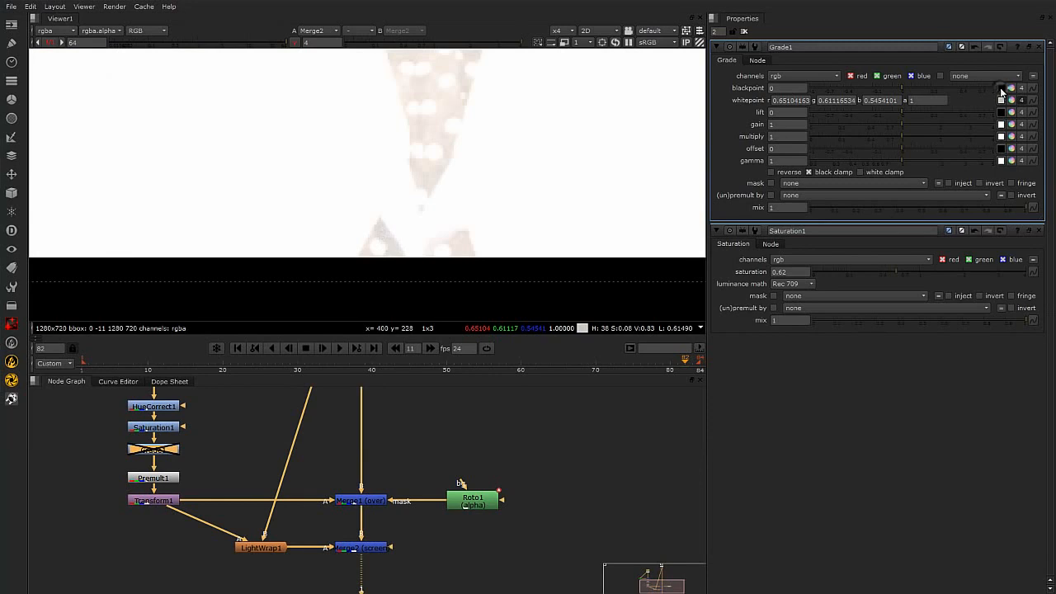
pyautogui.keyDown('ctrl'); pyautogui.click(382, 231); pyautogui.keyUp('ctrl')
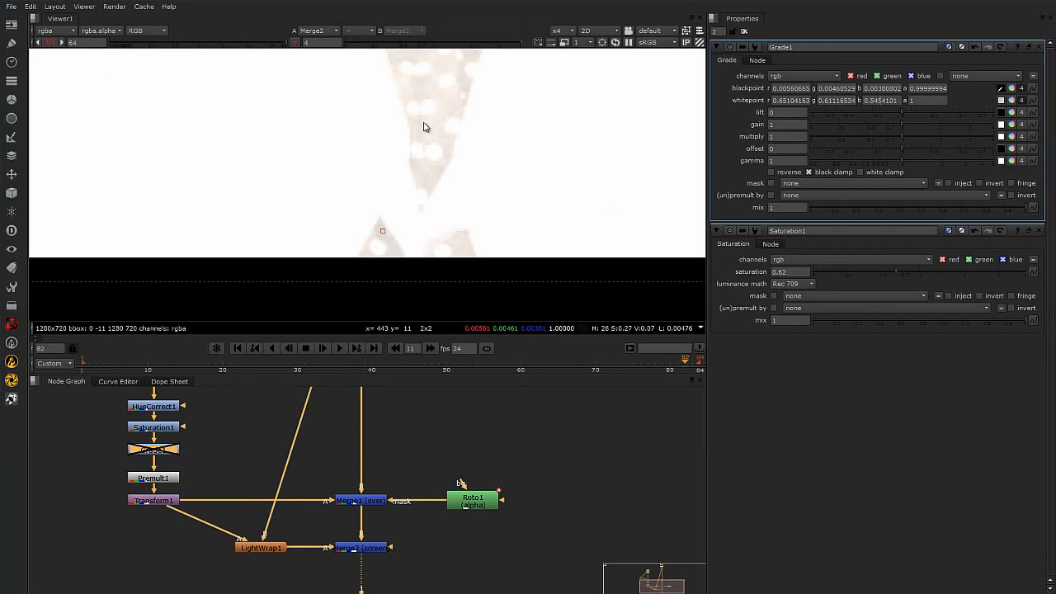
# Step: Reset the viewer's gain and gamma to 1 and re-enable Grade1
pyautogui.scroll(-5, 402, 153)
pyautogui.moveTo(402, 172); pyautogui.dragTo(396, 295, button='middle')
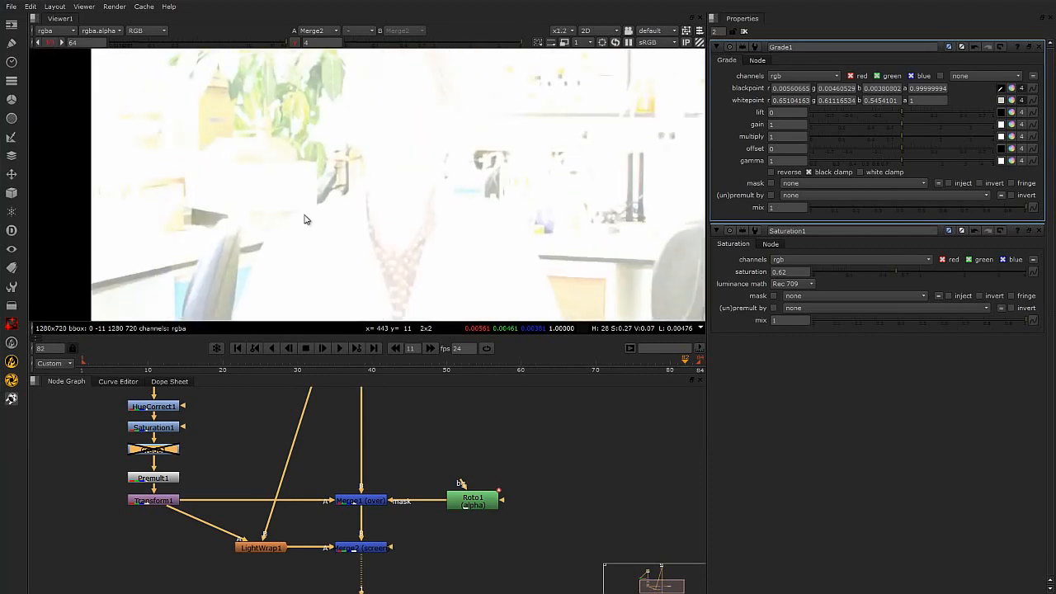
pyautogui.click(51, 42)
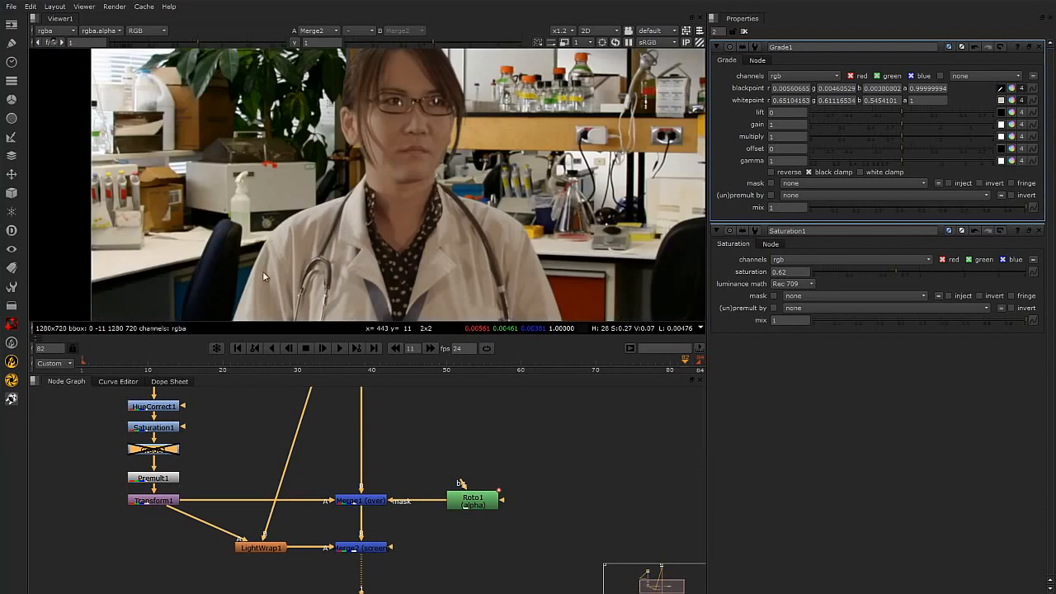
pyautogui.press('d')
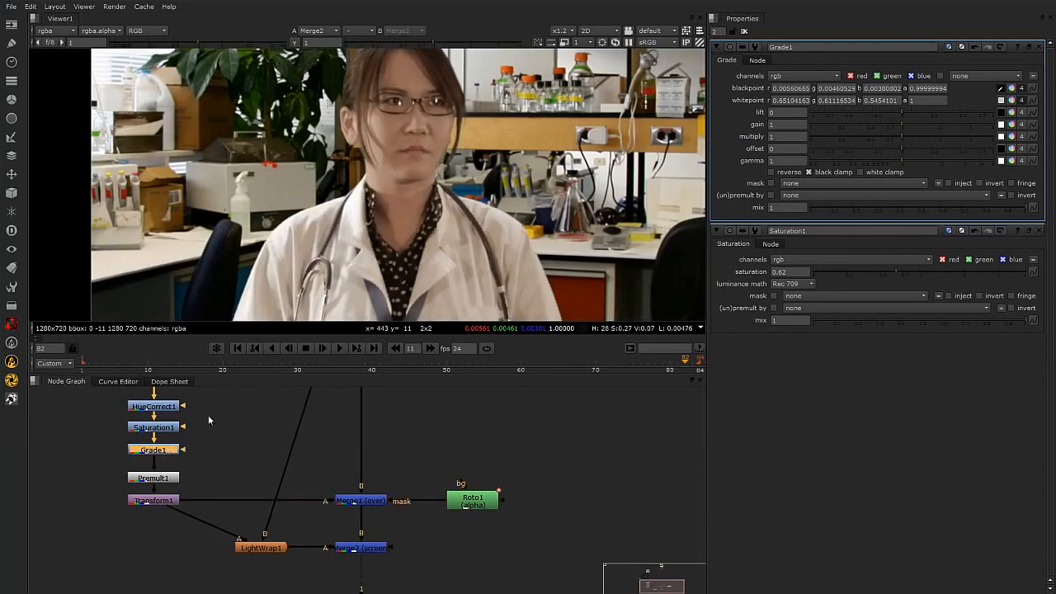
# Step: Toggle Grade1 off and on to compare the doctor's coat and skin tones against the lab background
pyautogui.press('d')
pyautogui.press('d')
pyautogui.press('d')
pyautogui.press('d')
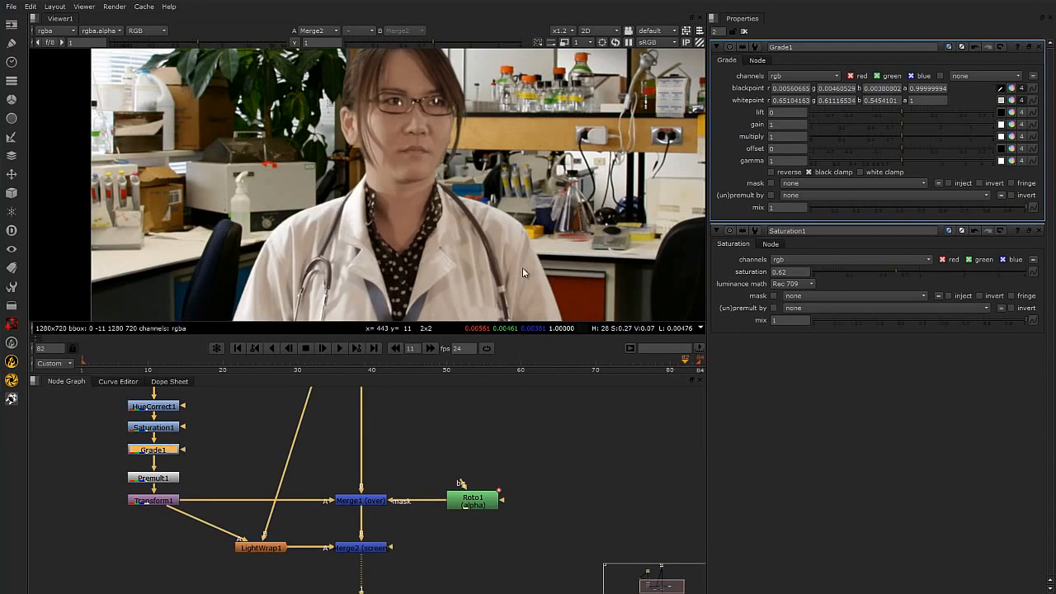
pyautogui.moveTo(382, 248); pyautogui.dragTo(387, 235, button='middle')
pyautogui.scroll(-3, 335, 273)
pyautogui.scroll(2, 336, 281)
pyautogui.scroll(2, 318, 289)
pyautogui.press('d')
pyautogui.press('d')
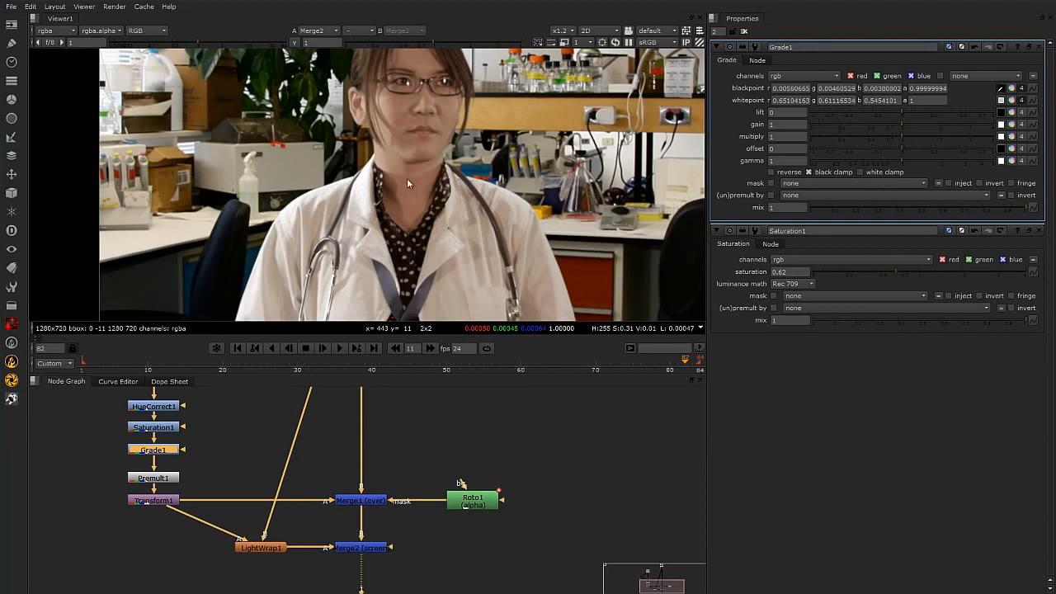
pyautogui.scroll(-1, 219, 142)
pyautogui.moveTo(276, 160)
pyautogui.mouseDown(button='middle')
pyautogui.moveTo(276, 198)
pyautogui.moveTo(281, 178)
pyautogui.mouseUp(button='middle')
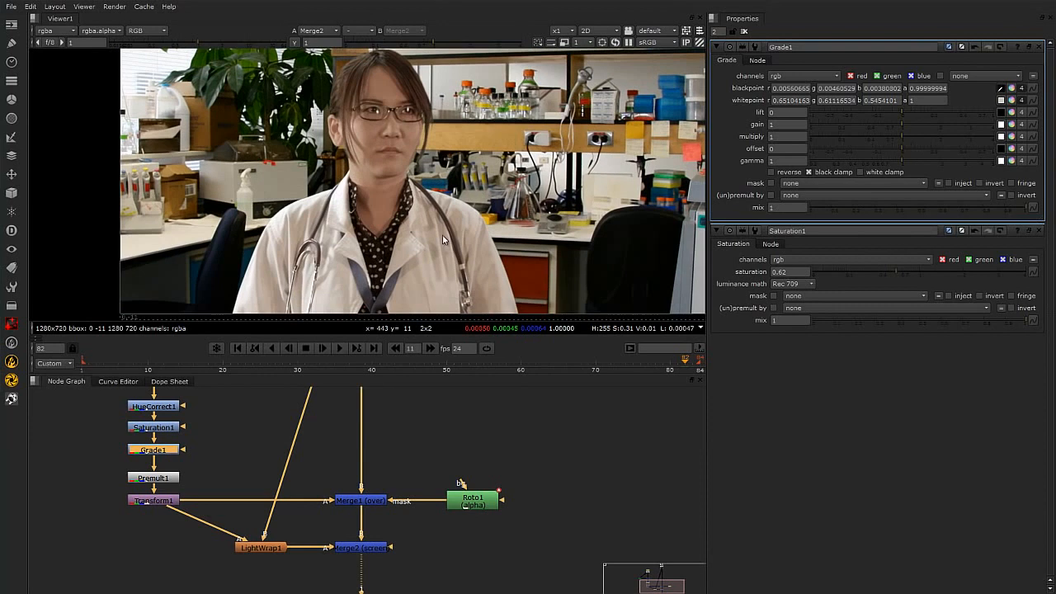
pyautogui.scroll(2, 463, 157)
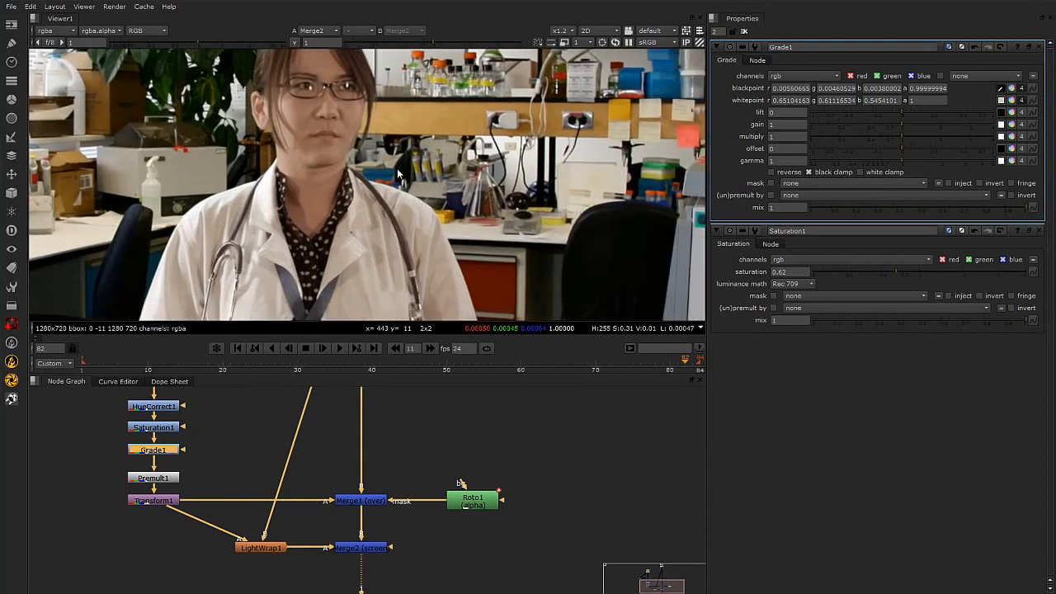
pyautogui.scroll(-2, 344, 205)
# Step: Set Grade1's multiply to 1.12 and gamma to 0.77
pyautogui.click(131, 527)
pyautogui.click(169, 448)
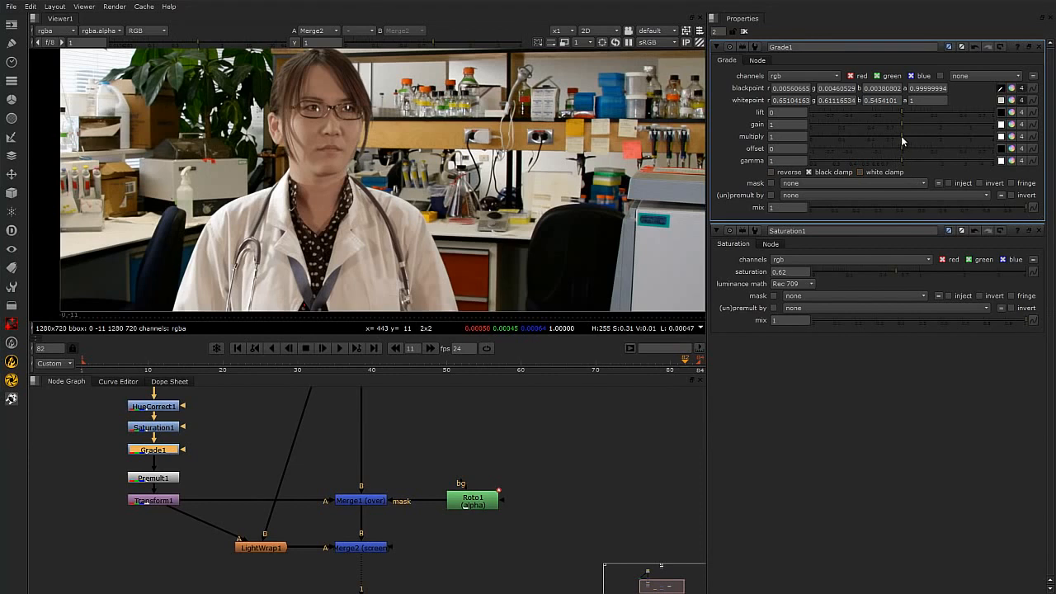
pyautogui.moveTo(900, 136); pyautogui.dragTo(904, 136)
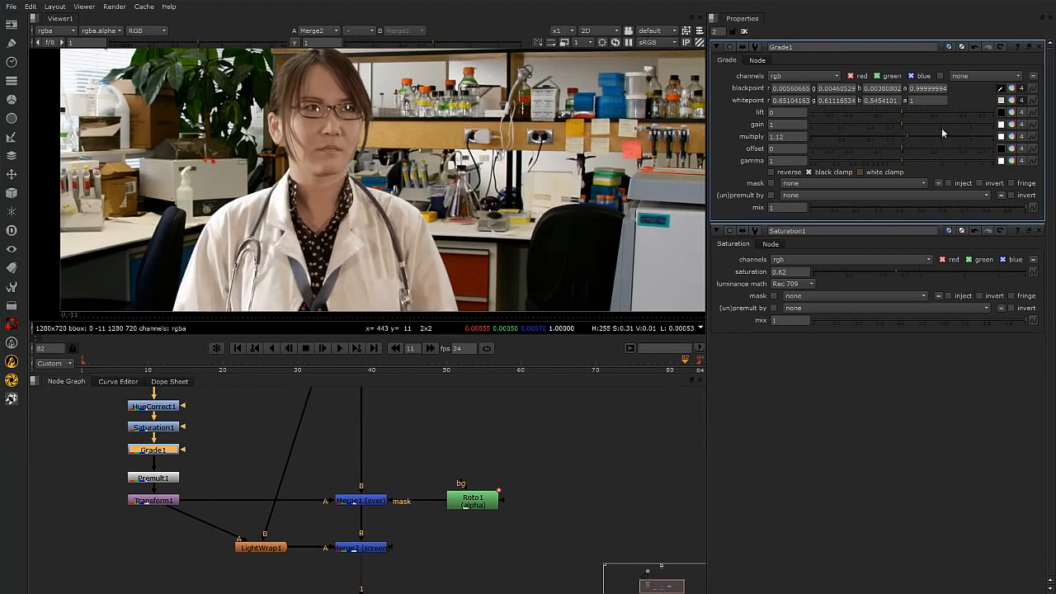
pyautogui.moveTo(903, 162); pyautogui.dragTo(887, 165)
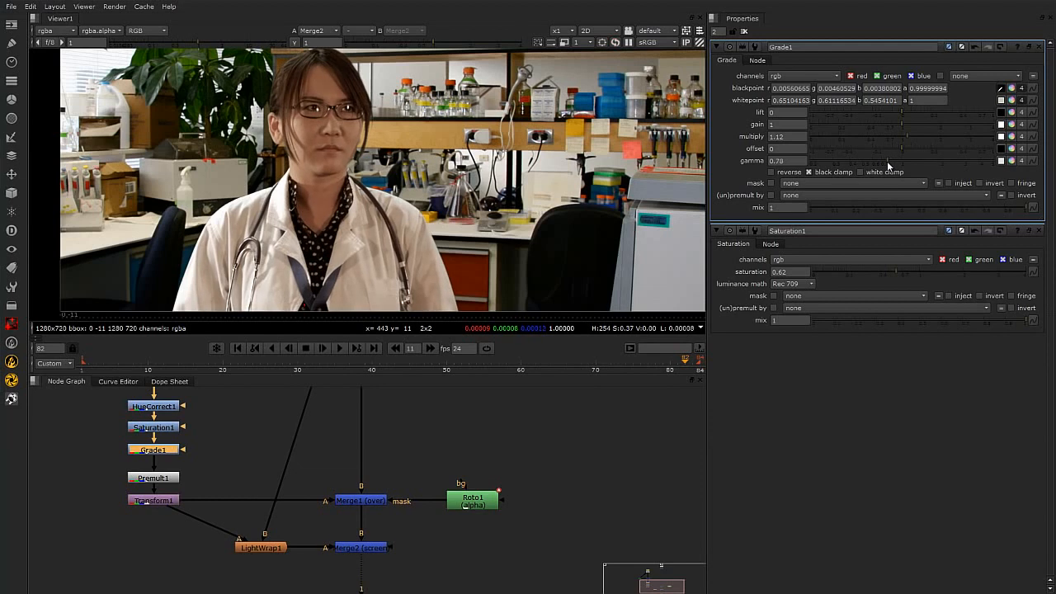
pyautogui.scroll(-2, 462, 142)
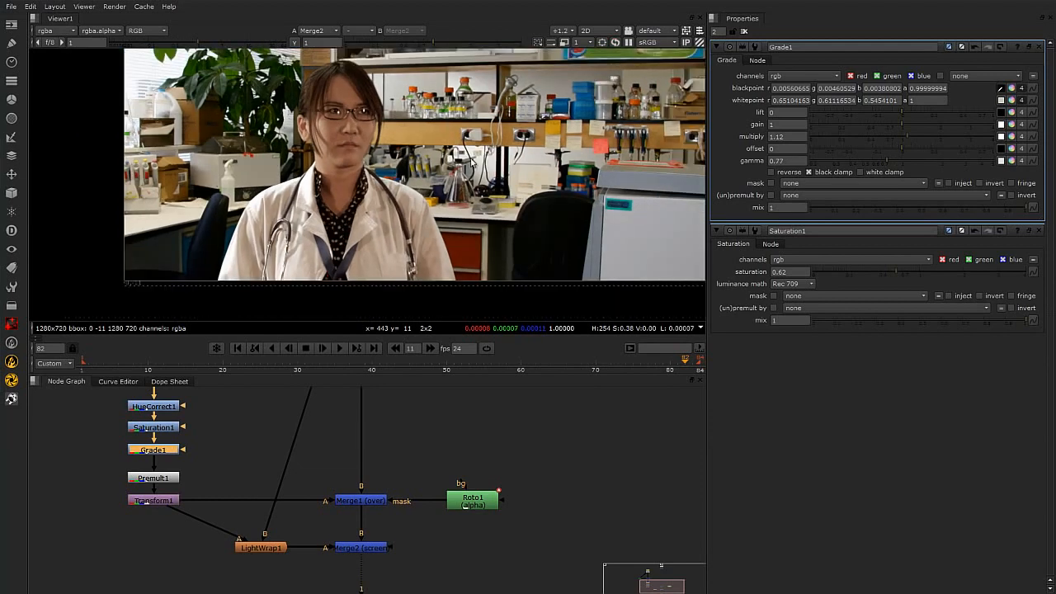
pyautogui.scroll(3, 495, 186)
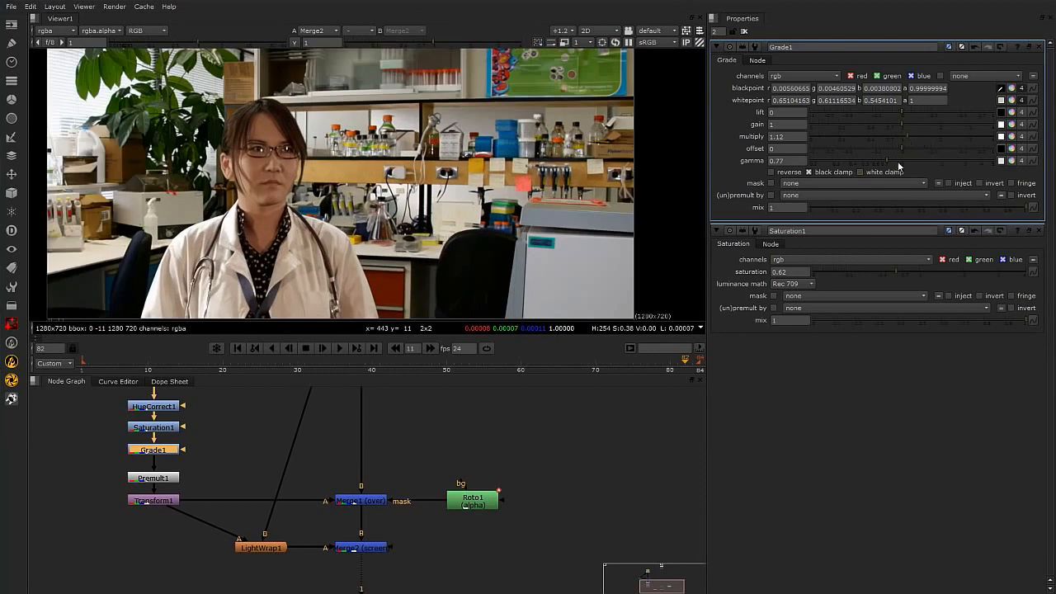
# Step: Set Grade1's gamma to 0.81 and toggle the node to check the change
pyautogui.moveTo(888, 165); pyautogui.dragTo(888, 161)
pyautogui.click(158, 453)
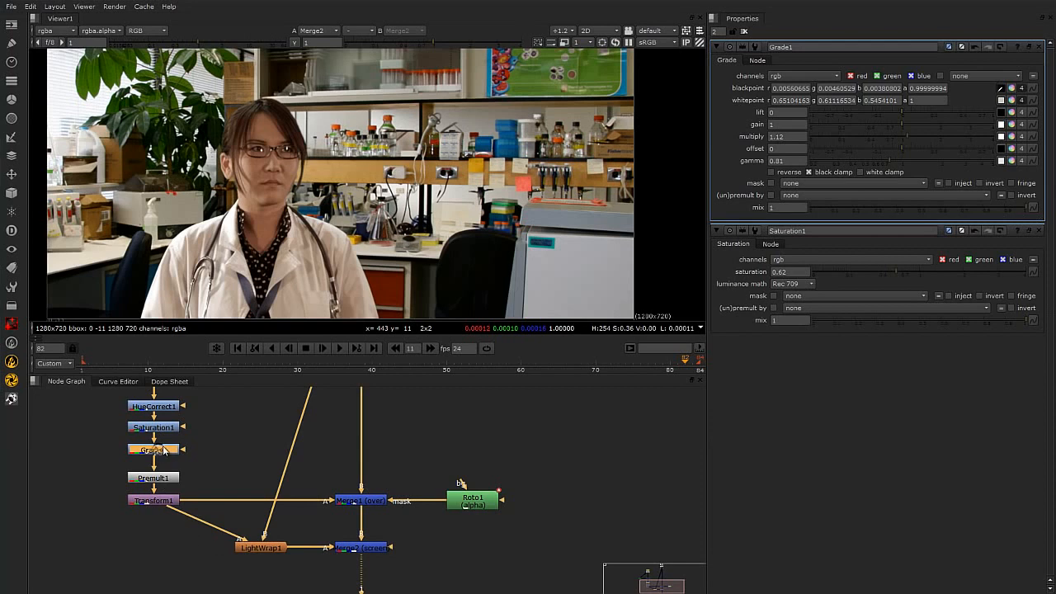
pyautogui.press('d')
pyautogui.press('d')
pyautogui.press('d')
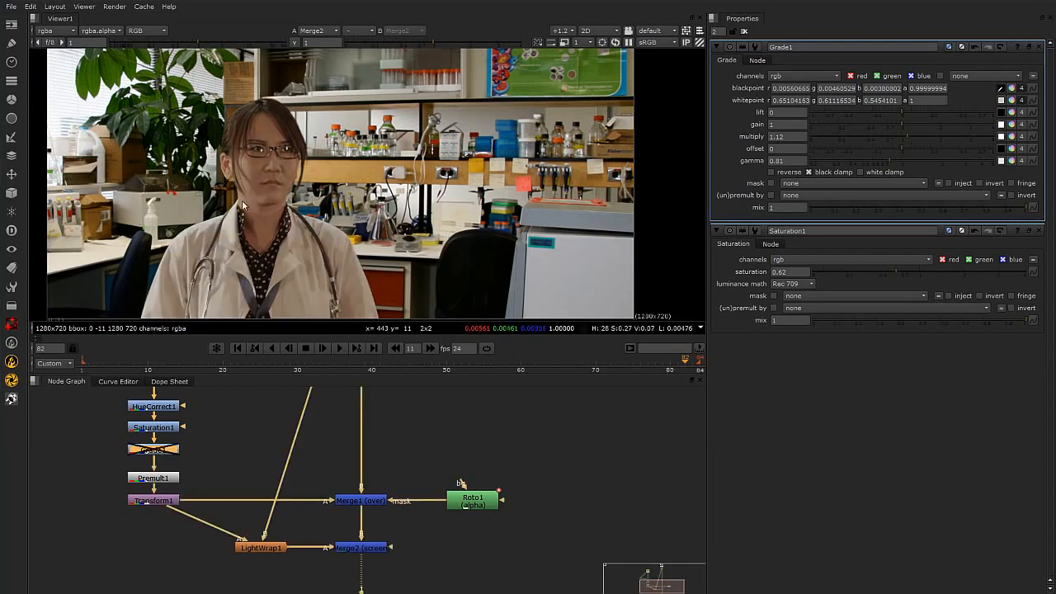
# Step: Compare the doctor with and without Grade1 against the whole lab frame, leaving the grade enabled
pyautogui.scroll(2, 247, 201)
pyautogui.scroll(-3, 264, 201)
pyautogui.moveTo(263, 198)
pyautogui.mouseDown(button='middle')
pyautogui.moveTo(236, 193)
pyautogui.moveTo(261, 217)
pyautogui.mouseUp(button='middle')
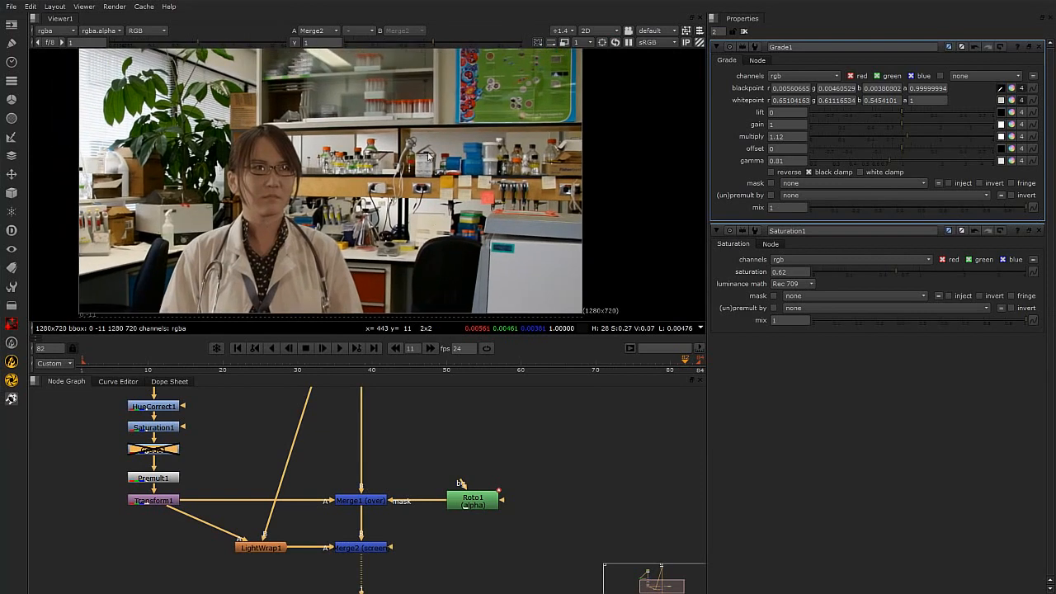
pyautogui.press('d')
pyautogui.press('d')
pyautogui.press('d')
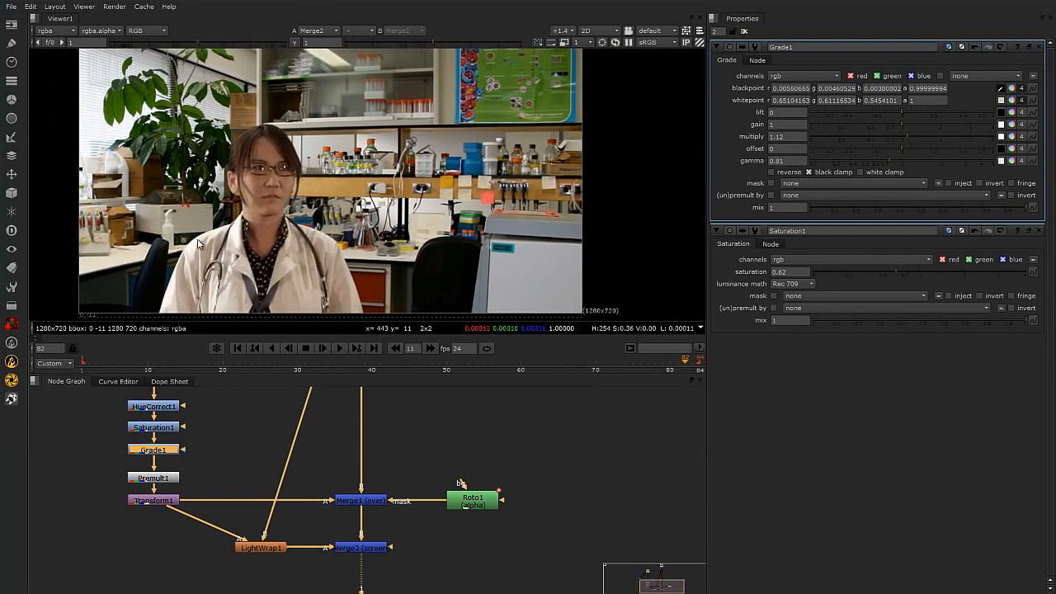
pyautogui.press('d')
pyautogui.press('d')
# Step: Set Saturation1's saturation to 0.54
pyautogui.click(157, 428)
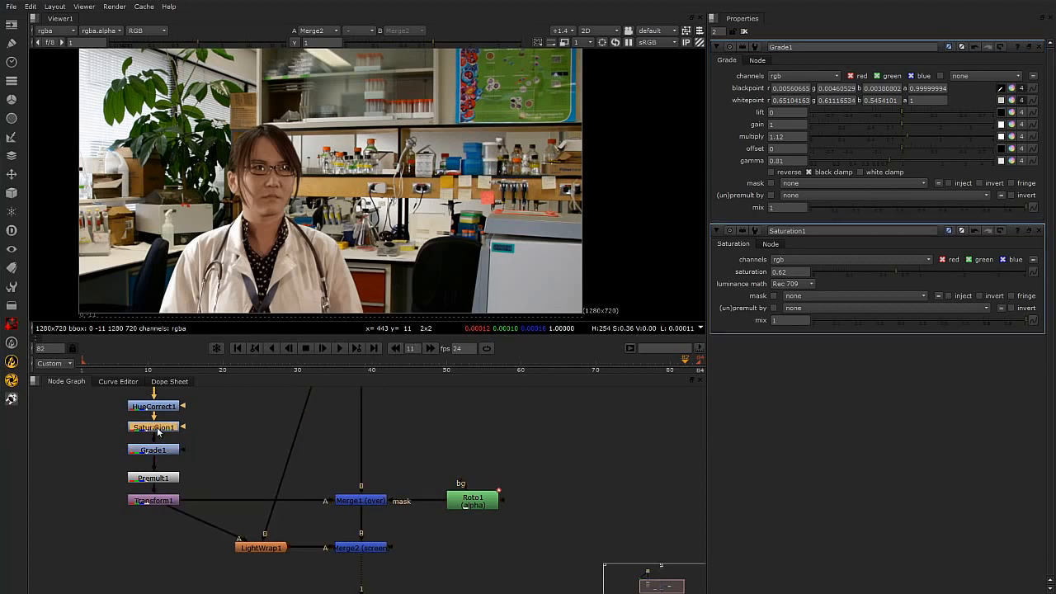
pyautogui.doubleClick(158, 430)
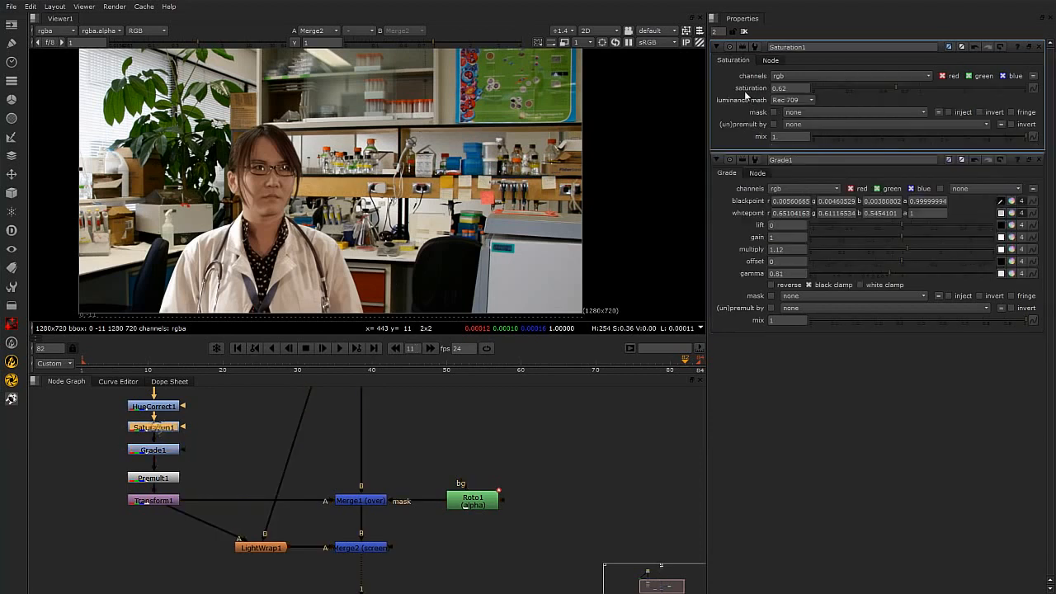
pyautogui.moveTo(893, 90); pyautogui.dragTo(886, 89)
pyautogui.click(891, 89)
pyautogui.click(496, 408)
pyautogui.scroll(-1, 357, 200)
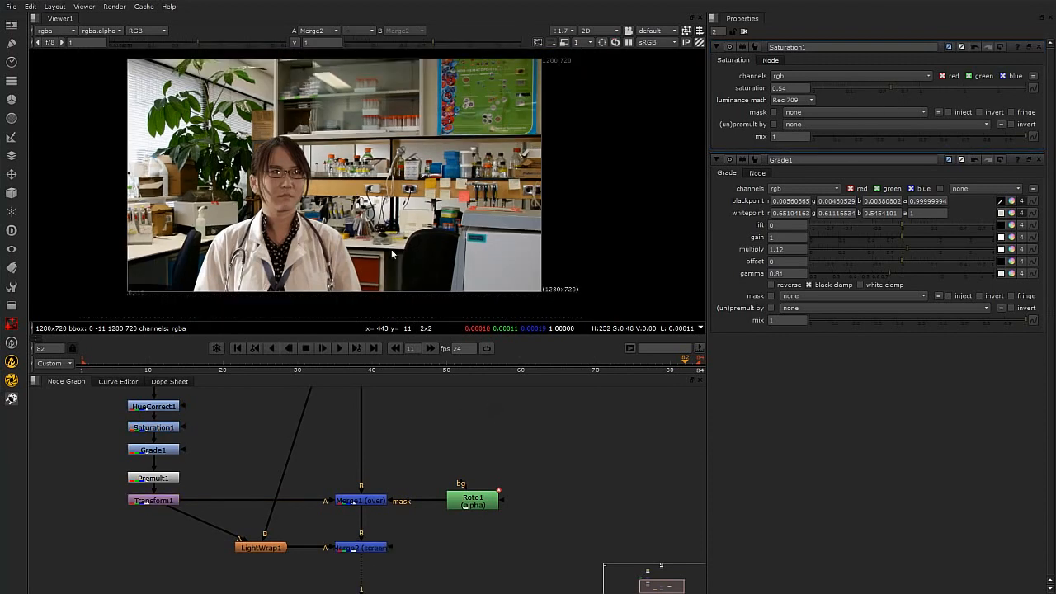
pyautogui.scroll(1, 420, 272)
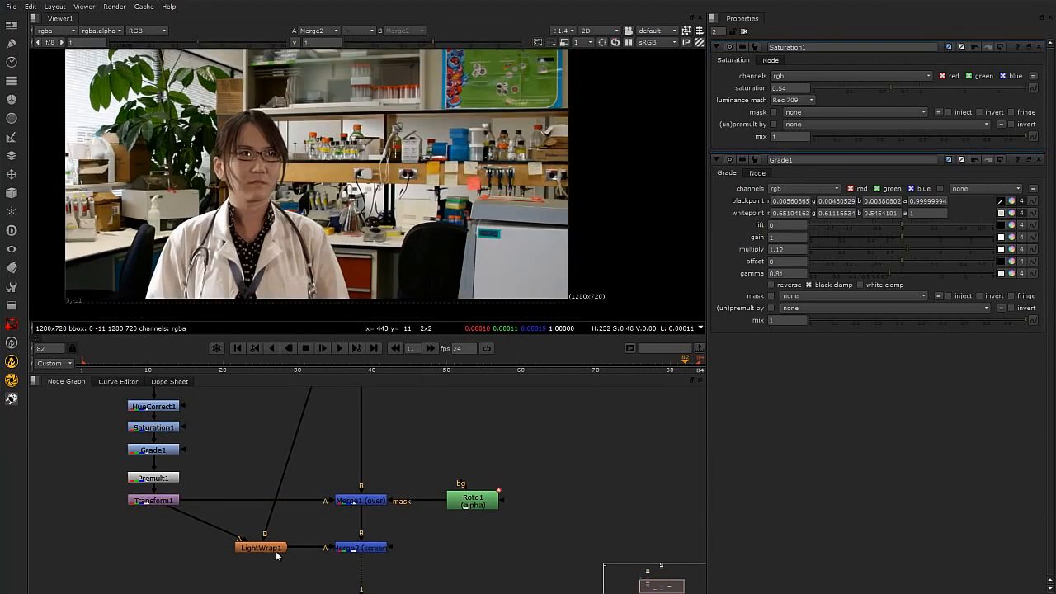
# Step: Insert a Blur node into the lab background pipe between Reformat1 and Merge1
pyautogui.scroll(2, 309, 534)
pyautogui.scroll(-2, 364, 509)
pyautogui.moveTo(459, 468); pyautogui.dragTo(395, 519, button='middle')
pyautogui.scroll(-2, 429, 477)
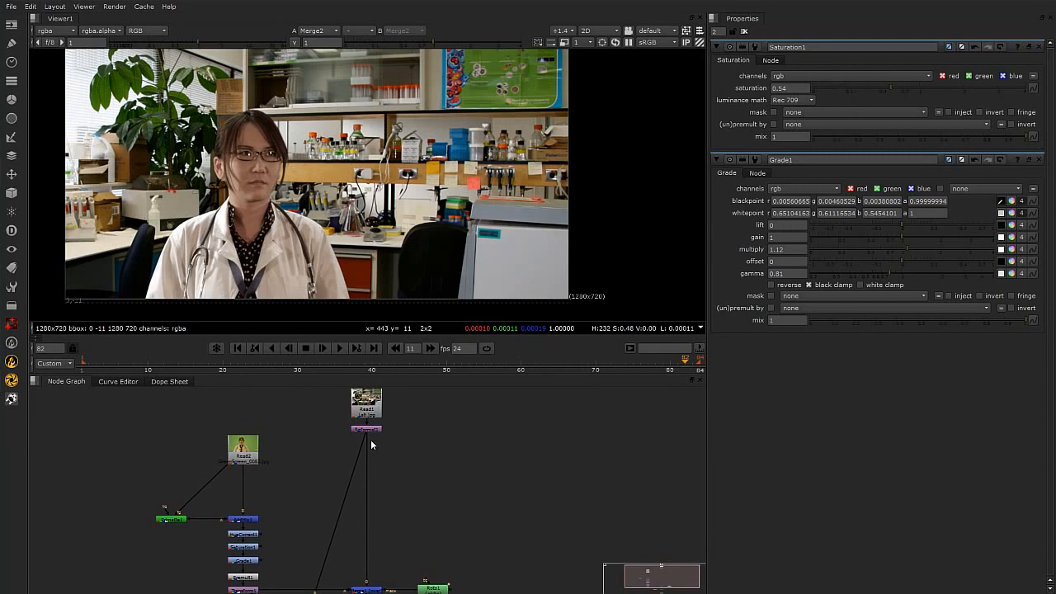
pyautogui.scroll(3, 371, 440)
pyautogui.click(370, 425)
pyautogui.click(406, 518)
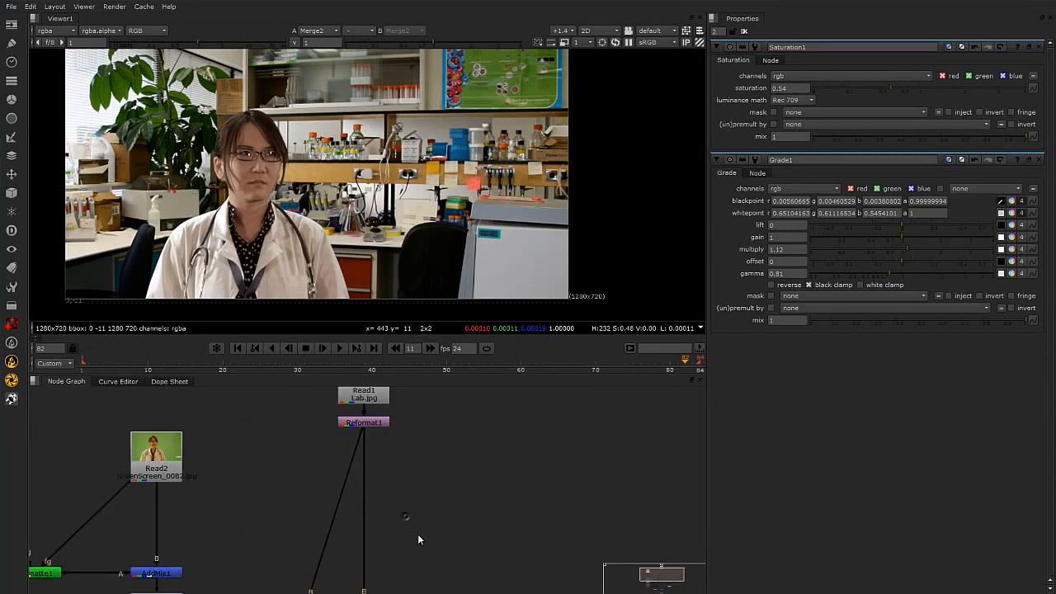
pyautogui.scroll(-1, 414, 530)
pyautogui.moveTo(412, 511); pyautogui.dragTo(398, 456, button='middle')
pyautogui.scroll(1, 387, 500)
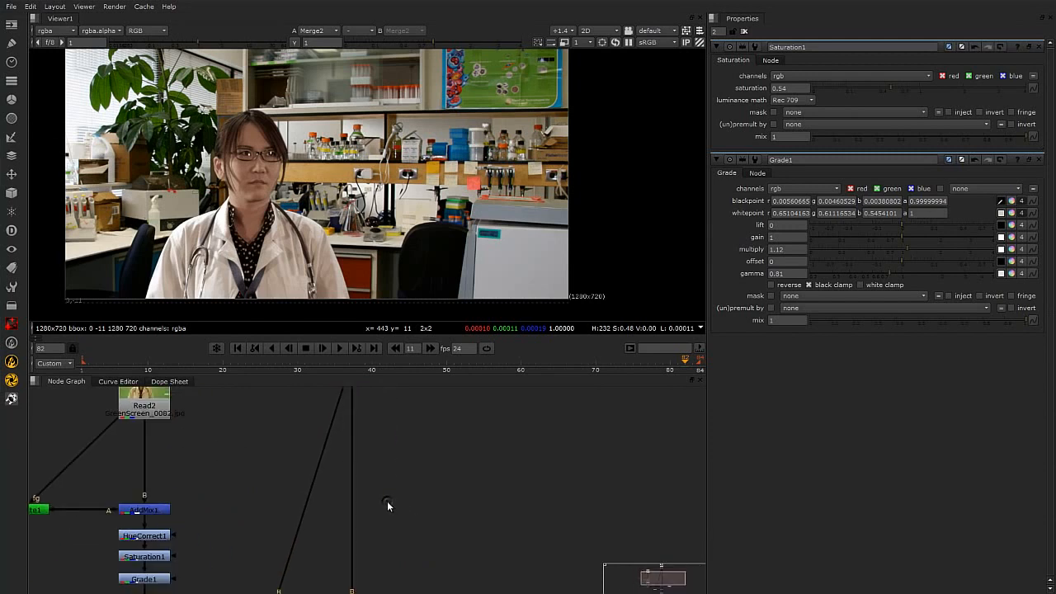
pyautogui.press('b')
pyautogui.moveTo(387, 500); pyautogui.dragTo(357, 509)
pyautogui.moveTo(381, 467); pyautogui.dragTo(386, 513, button='middle')
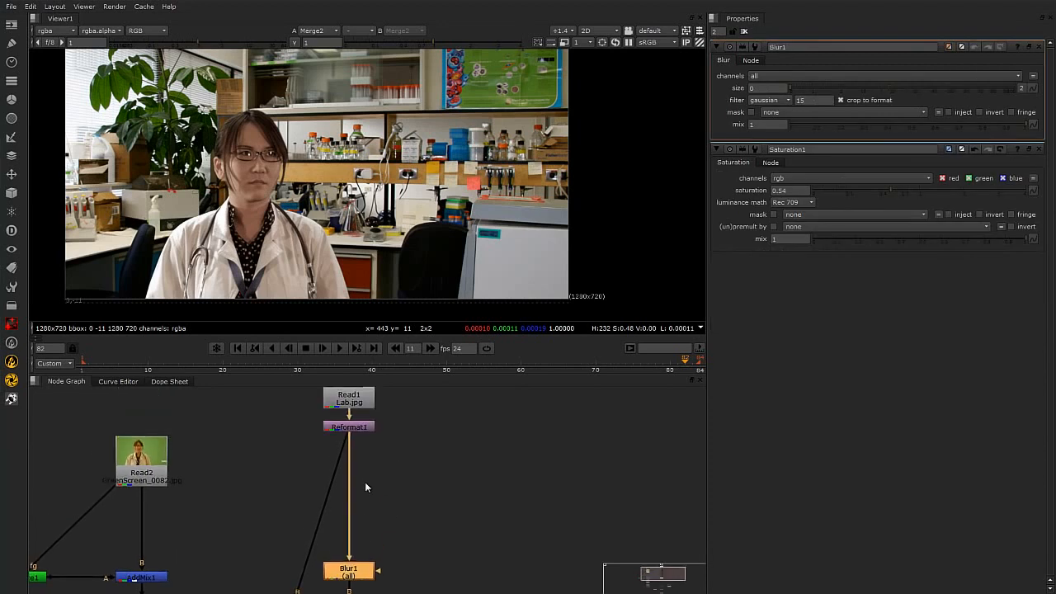
# Step: Set Blur1's size to 3 to soften the lab background
pyautogui.scroll(-4, 404, 532)
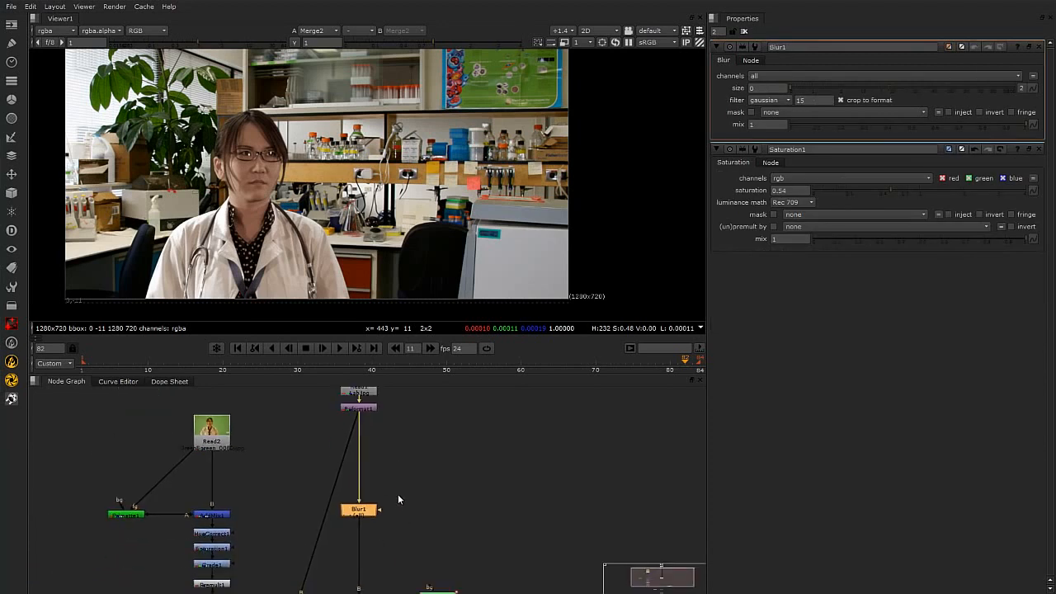
pyautogui.scroll(4, 397, 537)
pyautogui.click(295, 549)
pyautogui.moveTo(402, 471); pyautogui.dragTo(379, 589, button='middle')
pyautogui.moveTo(415, 411); pyautogui.dragTo(376, 414, button='middle')
pyautogui.scroll(1, 362, 443)
pyautogui.click(361, 440)
pyautogui.click(328, 495)
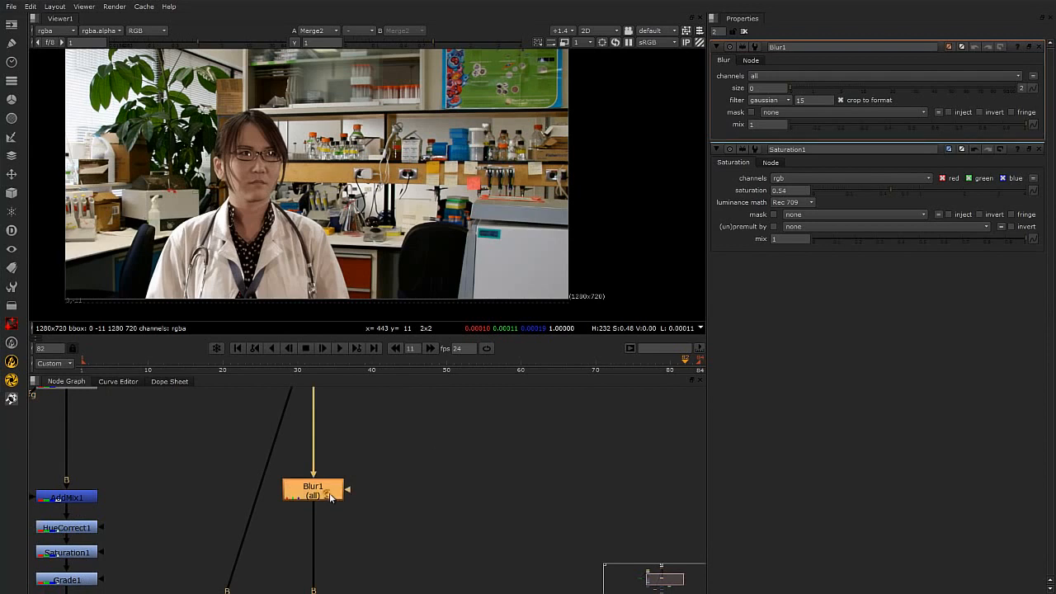
pyautogui.moveTo(791, 85); pyautogui.dragTo(828, 103)
pyautogui.scroll(2, 305, 182)
pyautogui.moveTo(305, 182); pyautogui.dragTo(519, 267, button='middle')
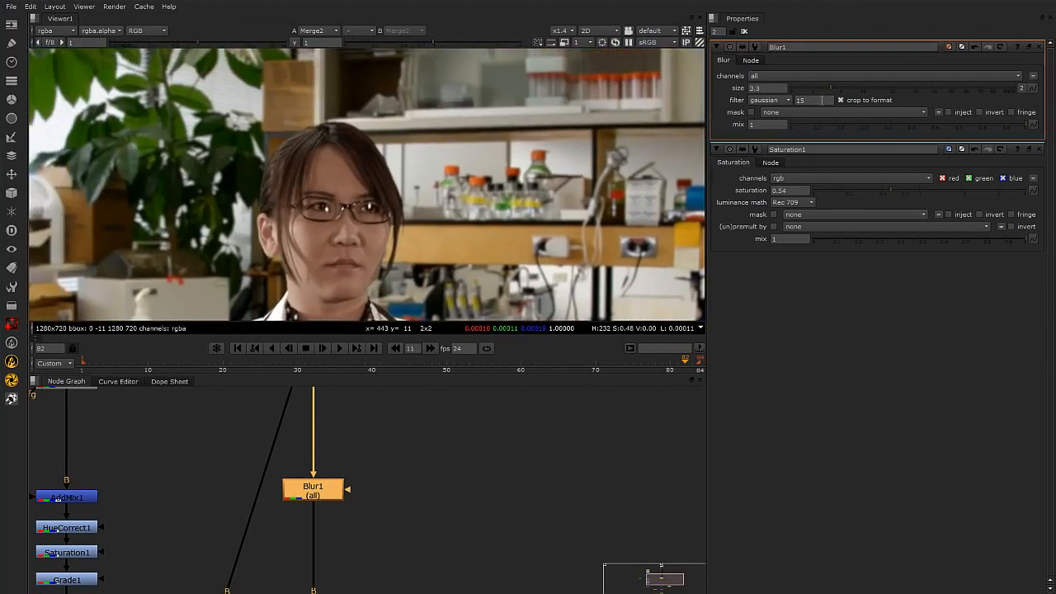
pyautogui.moveTo(826, 86)
pyautogui.mouseDown()
pyautogui.moveTo(810, 94)
pyautogui.moveTo(826, 96)
pyautogui.mouseUp()
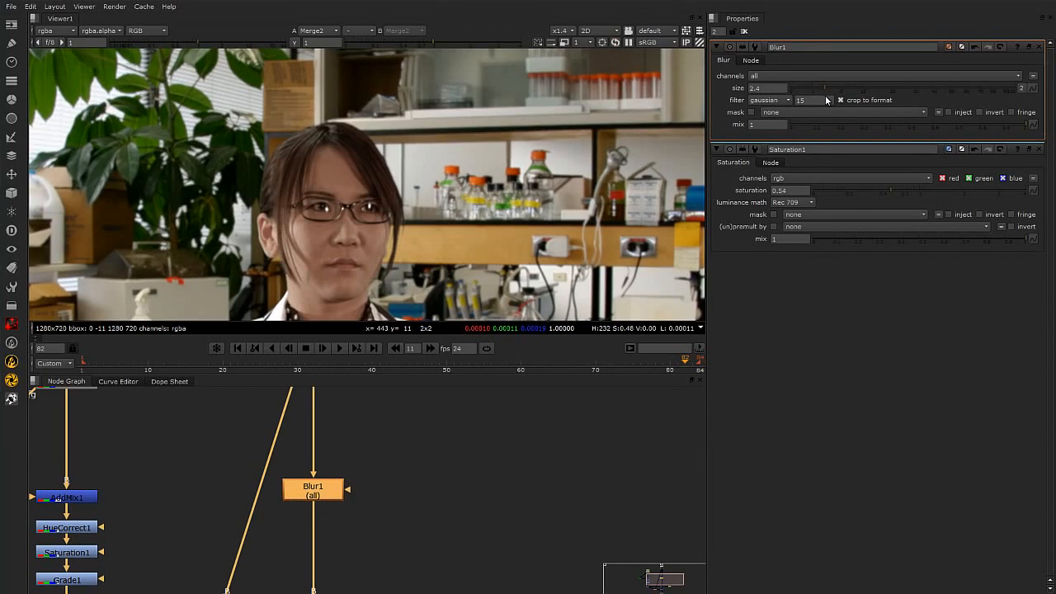
# Step: Set Blur1's size to 2.2 while judging the full composite
pyautogui.scroll(-4, 328, 248)
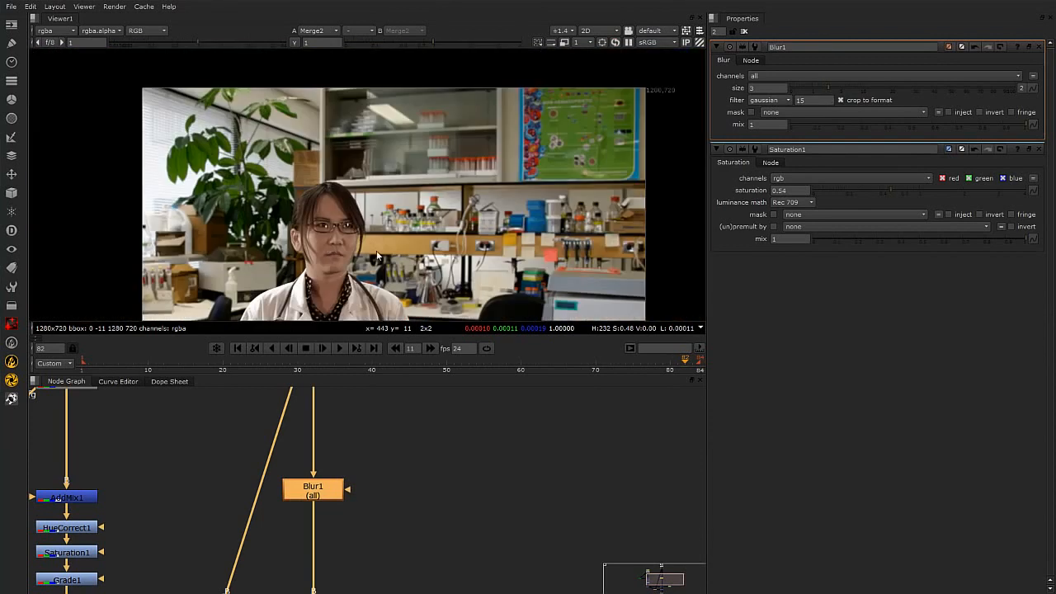
pyautogui.moveTo(409, 254); pyautogui.dragTo(364, 175, button='middle')
pyautogui.scroll(1, 371, 212)
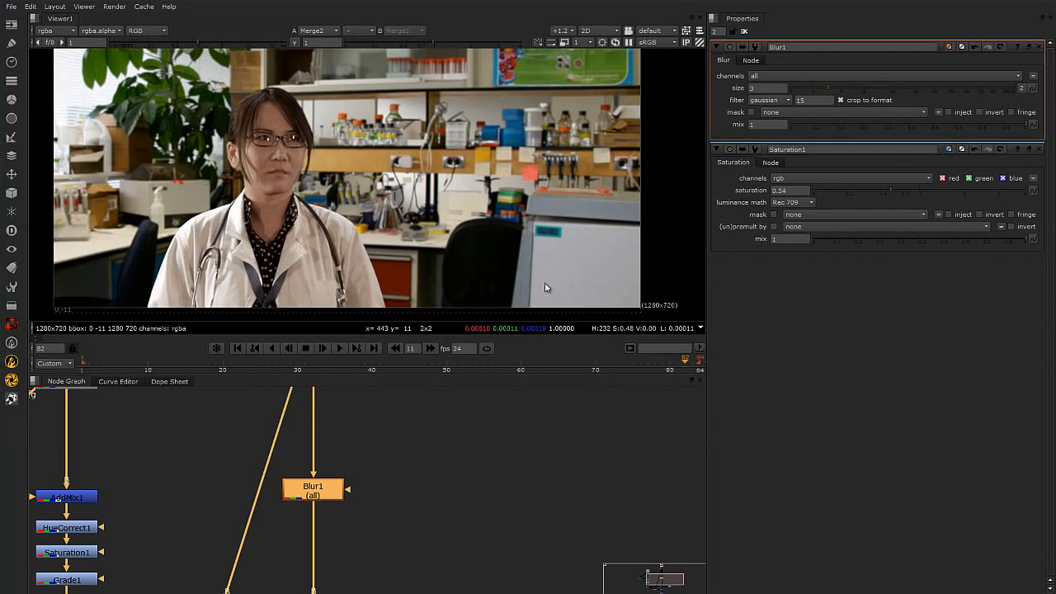
pyautogui.moveTo(830, 90)
pyautogui.mouseDown()
pyautogui.moveTo(800, 93)
pyautogui.moveTo(823, 93)
pyautogui.mouseUp()
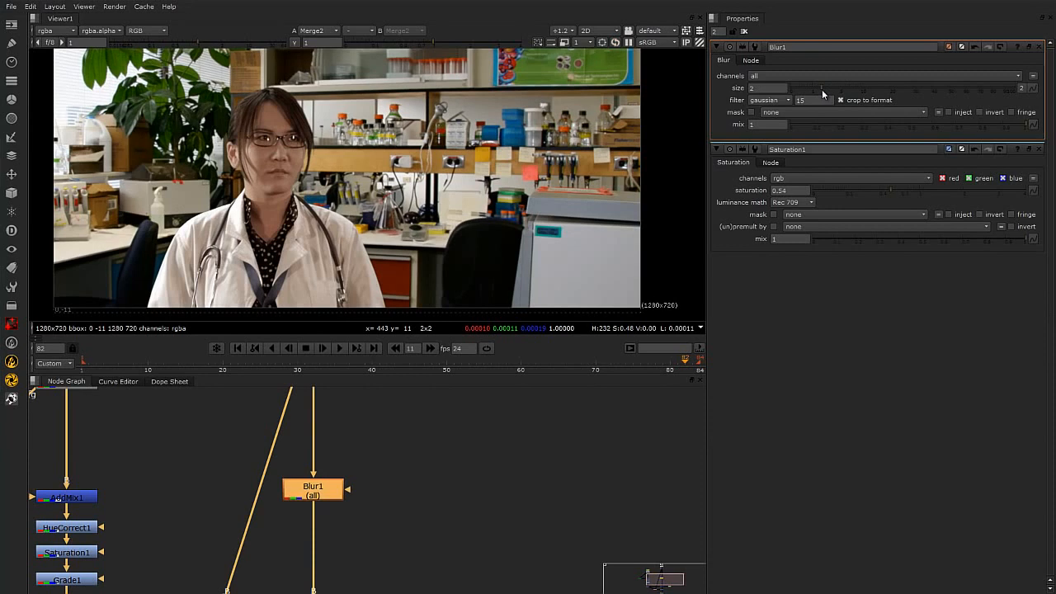
pyautogui.moveTo(822, 94); pyautogui.dragTo(824, 94)
# Step: Add a second Roto node and place it beside Blur1
pyautogui.scroll(-2, 355, 483)
pyautogui.scroll(-1, 413, 517)
pyautogui.moveTo(413, 516); pyautogui.dragTo(371, 457, button='middle')
pyautogui.scroll(2, 373, 461)
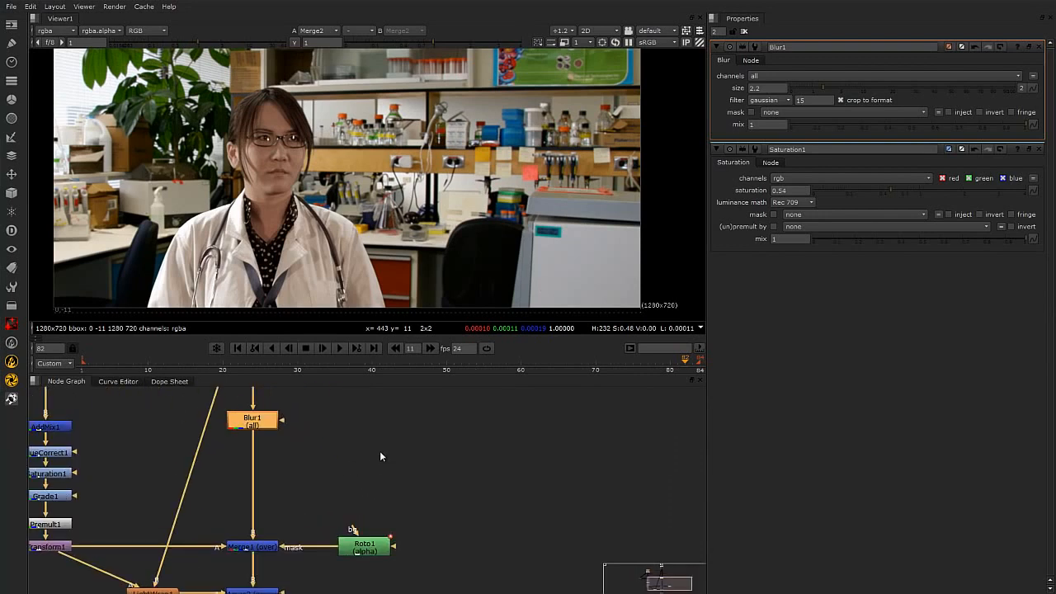
pyautogui.click(422, 433)
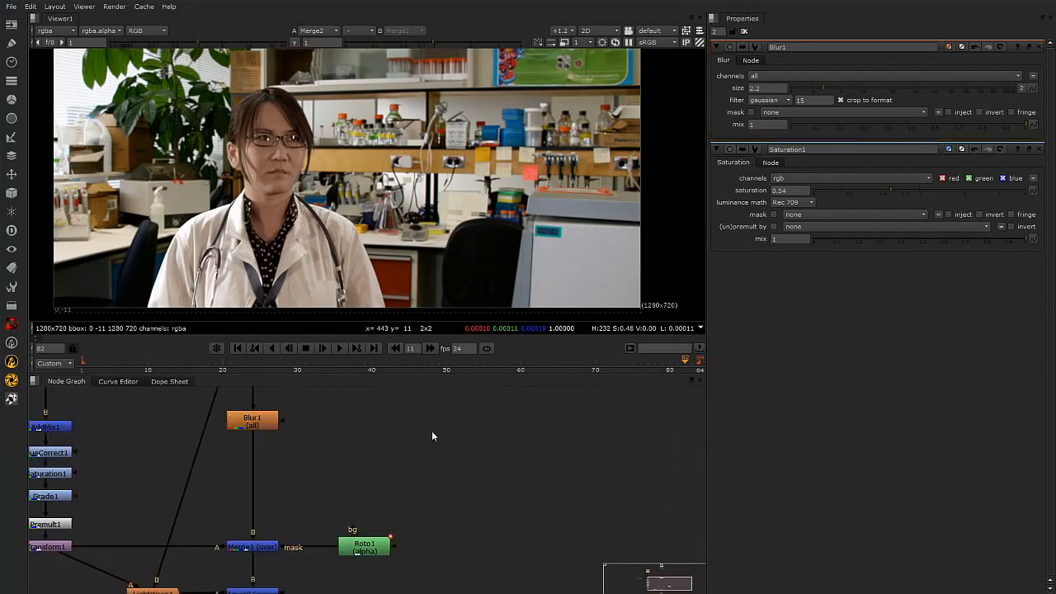
pyautogui.press('Tab')
pyautogui.write('ro')
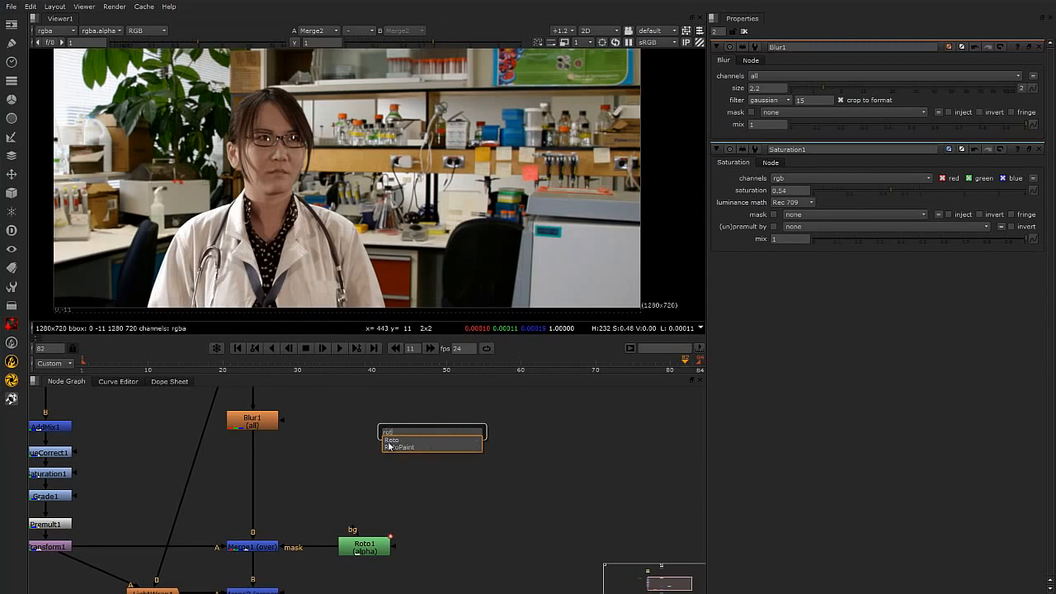
pyautogui.press('Return')
pyautogui.moveTo(360, 446); pyautogui.dragTo(391, 420)
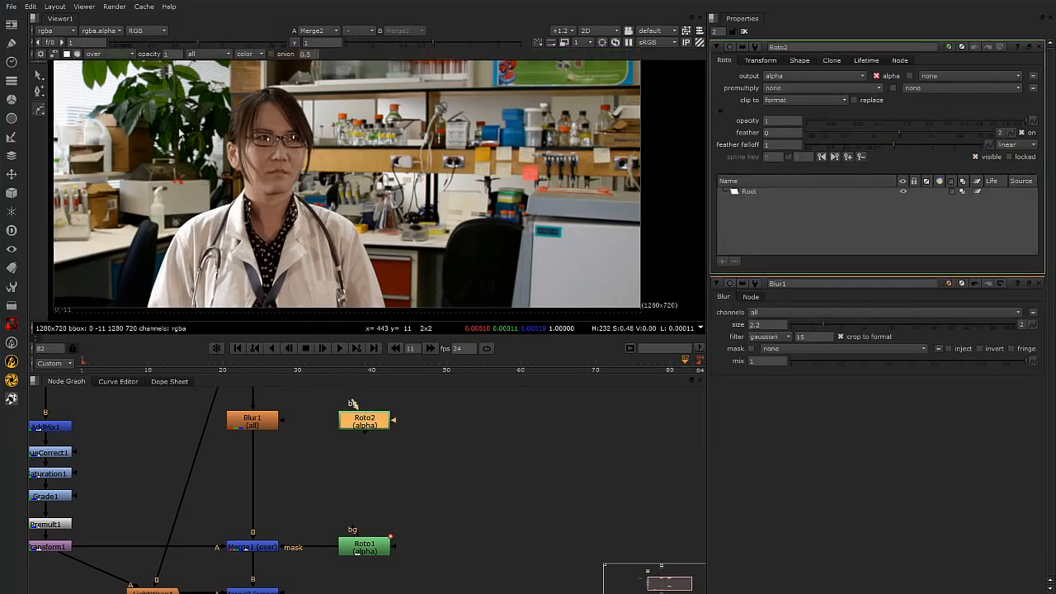
# Step: Draw a closed Bezier shape in Roto2 around the grey cabinet at the lab's right edge, extending slightly past the frame
pyautogui.click(640, 201)
pyautogui.click(529, 197)
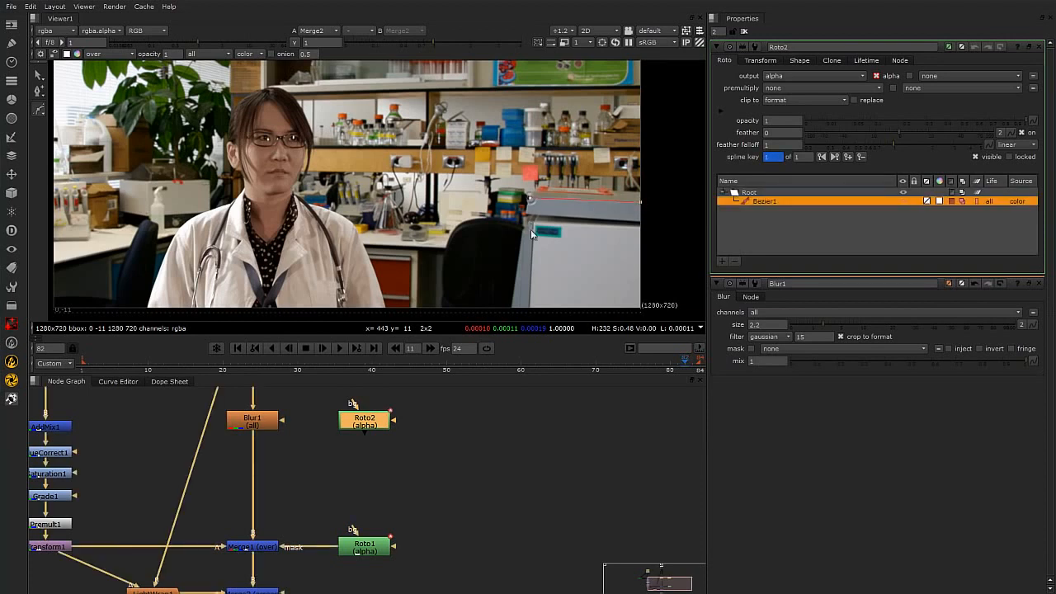
pyautogui.click(508, 315)
pyautogui.click(663, 315)
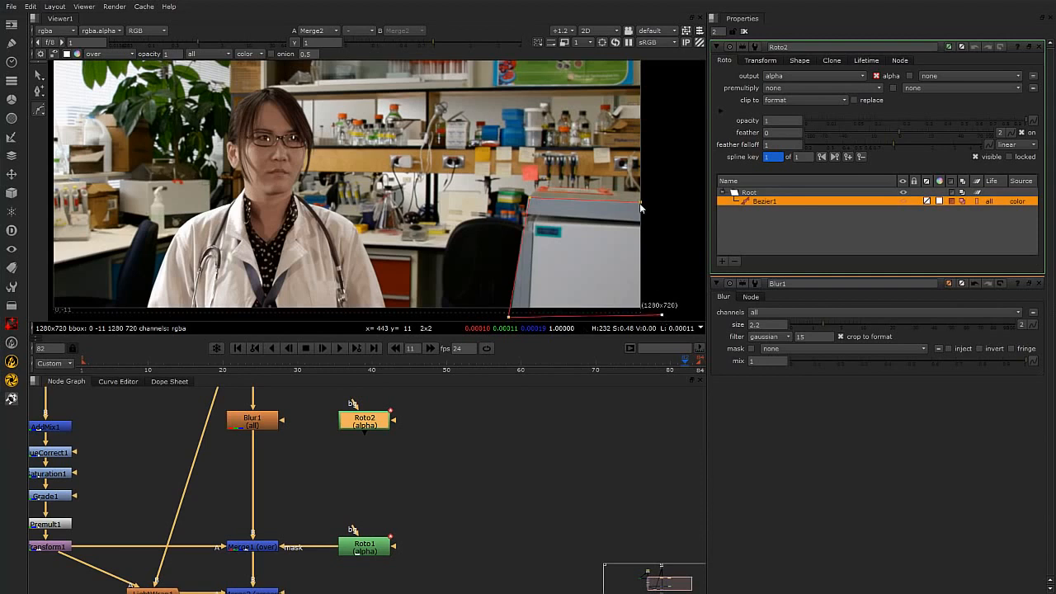
pyautogui.click(641, 206)
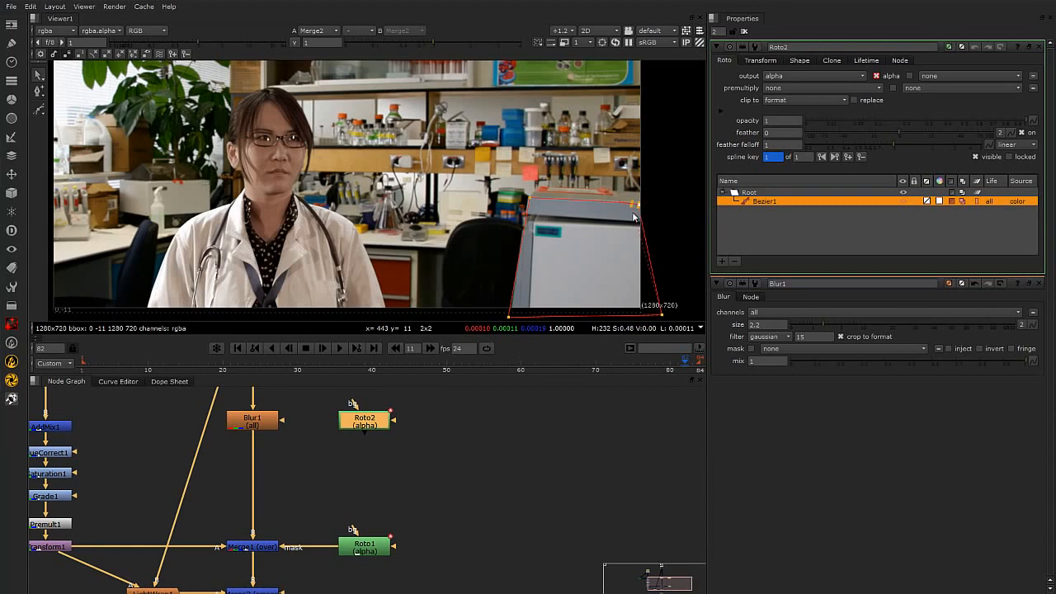
# Step: Pull the feather outward at the two upper corners of the cabinet shape
pyautogui.scroll(1, 631, 212)
pyautogui.moveTo(644, 188); pyautogui.dragTo(672, 178)
pyautogui.moveTo(463, 188)
pyautogui.mouseDown()
pyautogui.moveTo(463, 175)
pyautogui.moveTo(462, 187)
pyautogui.moveTo(450, 181)
pyautogui.mouseUp()
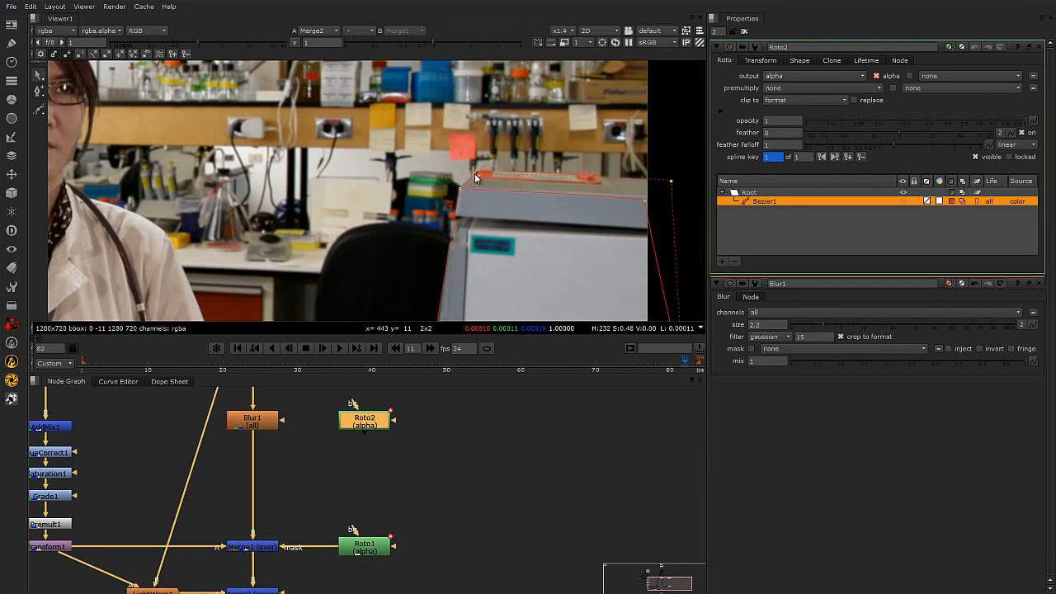
pyautogui.scroll(-2, 479, 176)
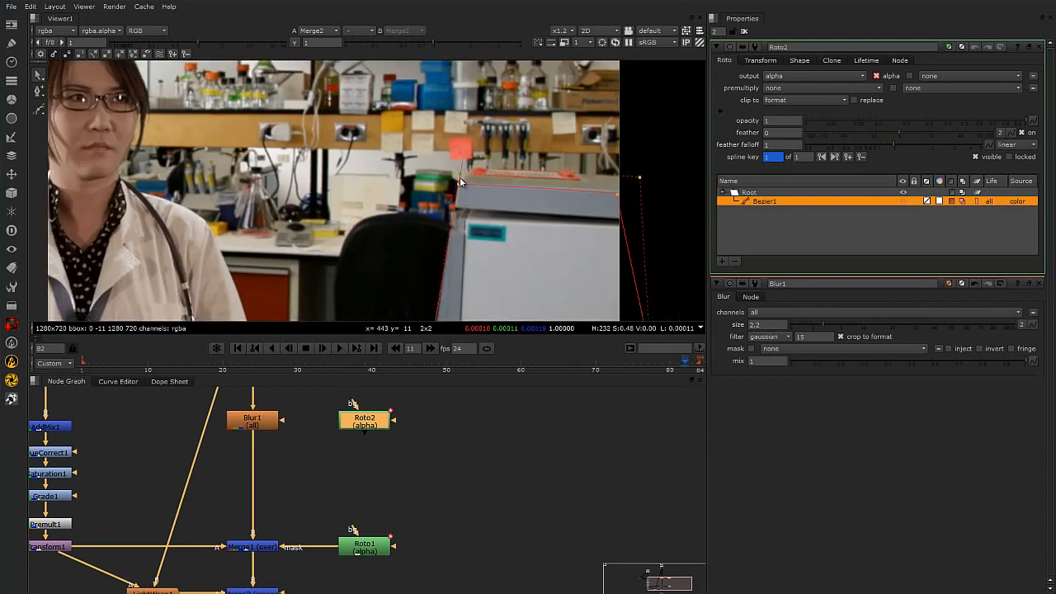
pyautogui.scroll(-2, 521, 248)
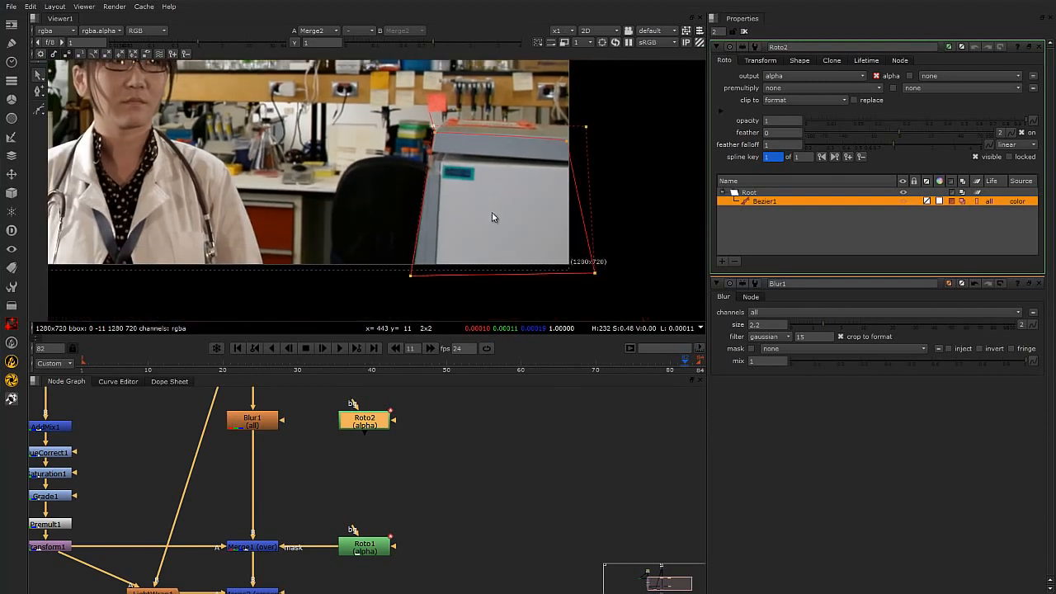
# Step: Connect Roto2 to Blur1's mask input
pyautogui.moveTo(361, 455); pyautogui.dragTo(405, 476, button='middle')
pyautogui.moveTo(409, 442)
pyautogui.mouseDown()
pyautogui.moveTo(433, 442)
pyautogui.moveTo(421, 442)
pyautogui.mouseUp()
pyautogui.moveTo(325, 441); pyautogui.dragTo(419, 440)
pyautogui.click(305, 443)
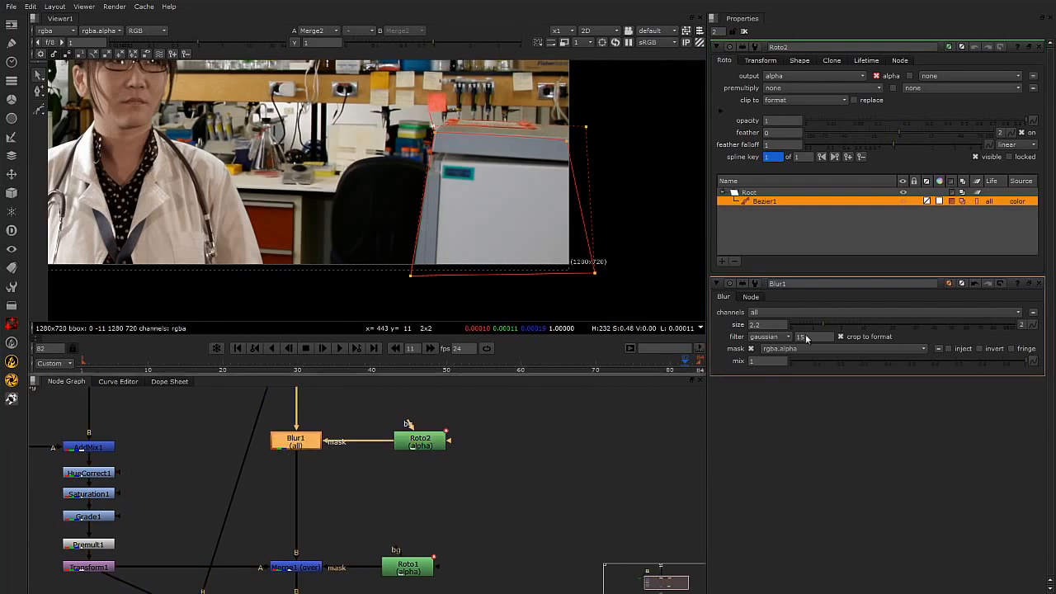
# Step: Set Blur1's size to 24.5 to test the mask and invert Bezier1 so the cabinet is excluded from the blur
pyautogui.moveTo(822, 323); pyautogui.dragTo(900, 320)
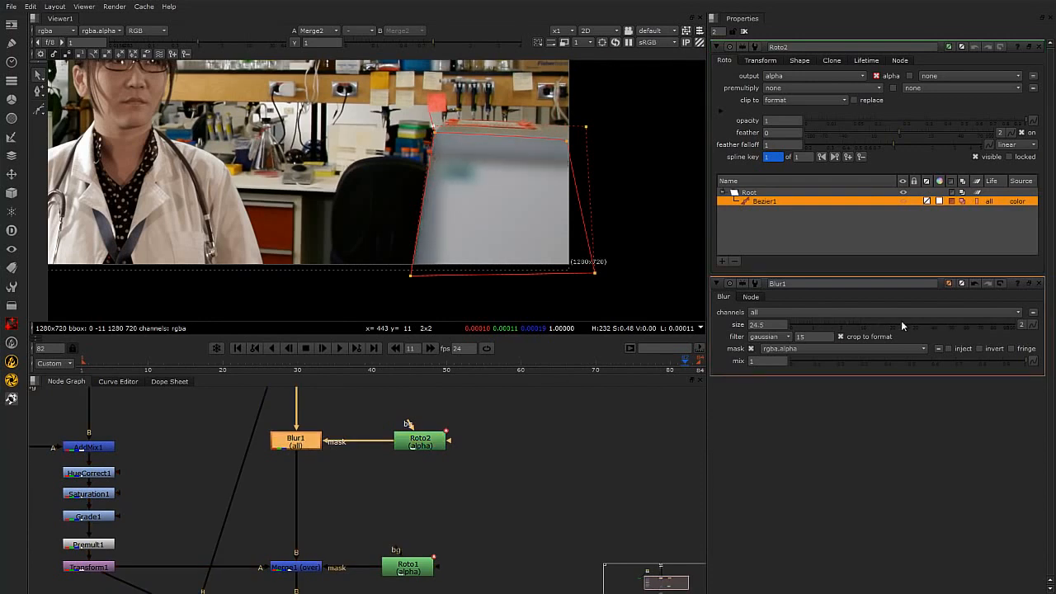
pyautogui.click(951, 201)
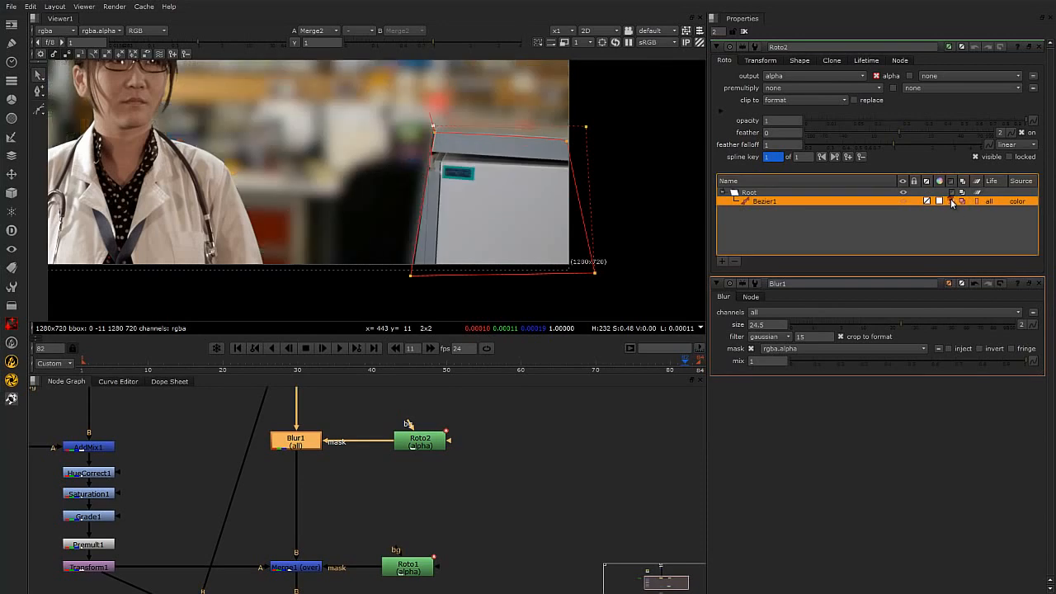
pyautogui.click(510, 452)
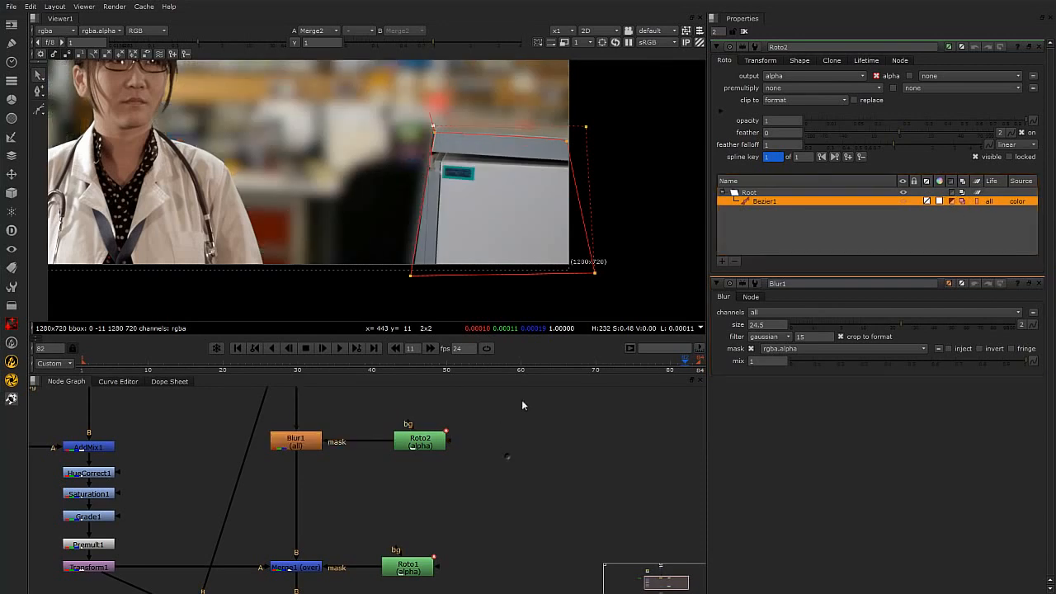
# Step: Set Blur1's size to 7 and close Roto2's properties
pyautogui.click(305, 445)
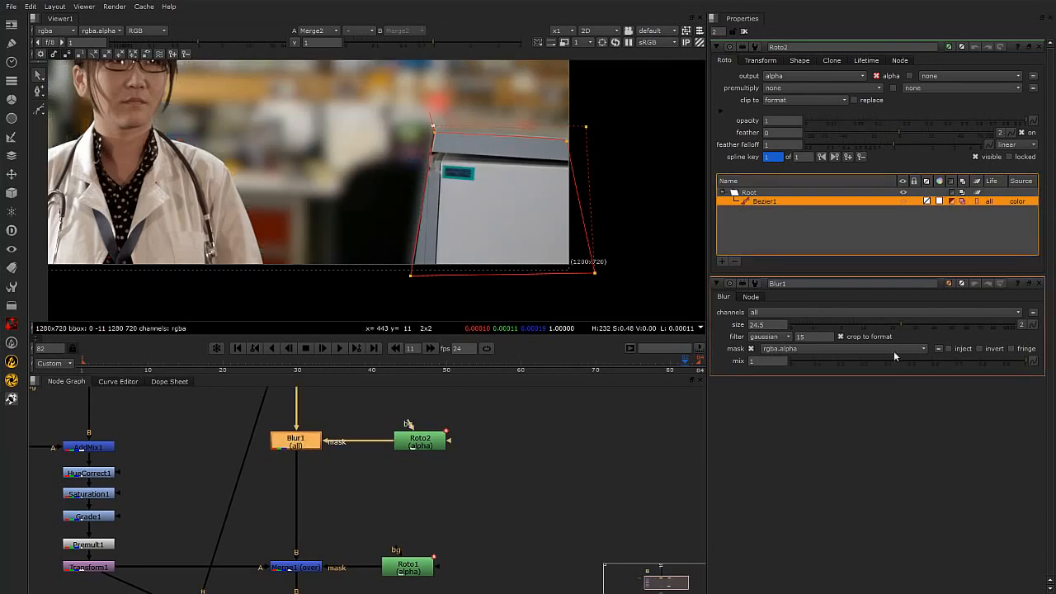
pyautogui.moveTo(896, 324); pyautogui.dragTo(849, 330)
pyautogui.click(1038, 47)
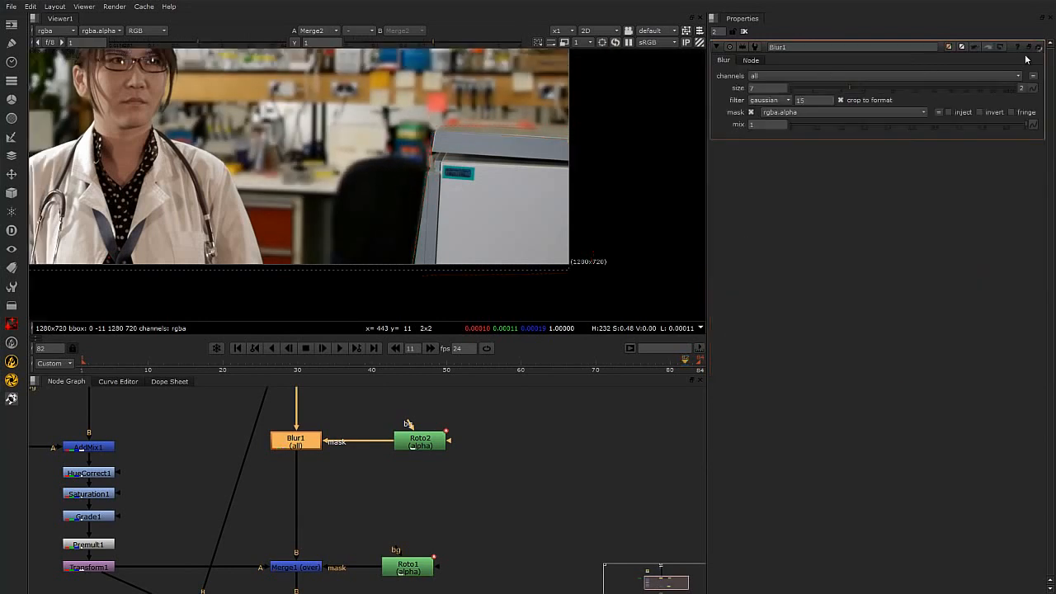
# Step: Reduce Blur1's size to 2.6 for a subtler background blur
pyautogui.scroll(2, 503, 167)
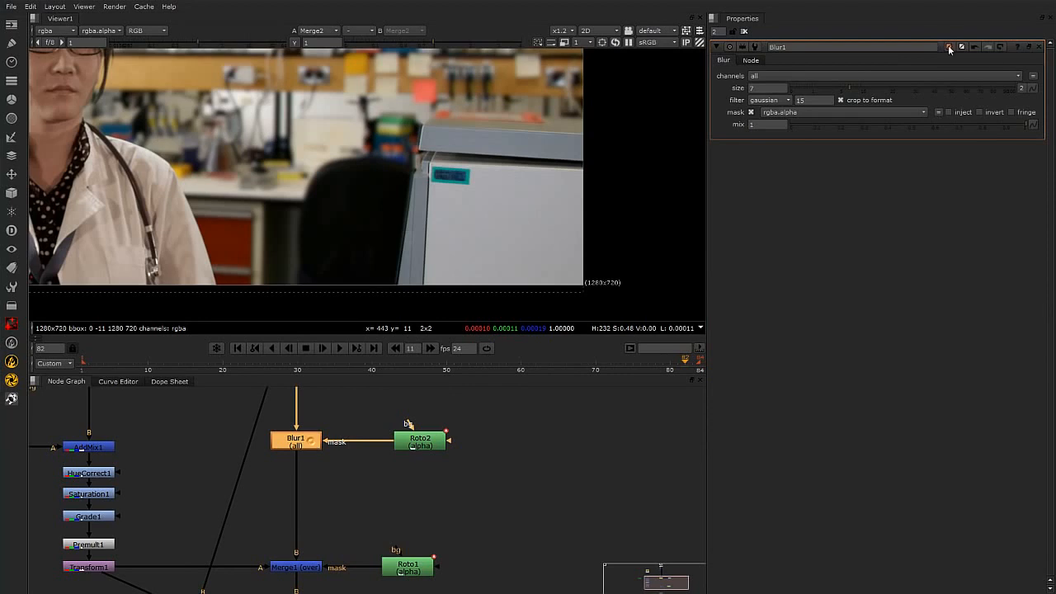
pyautogui.moveTo(850, 89); pyautogui.dragTo(827, 98)
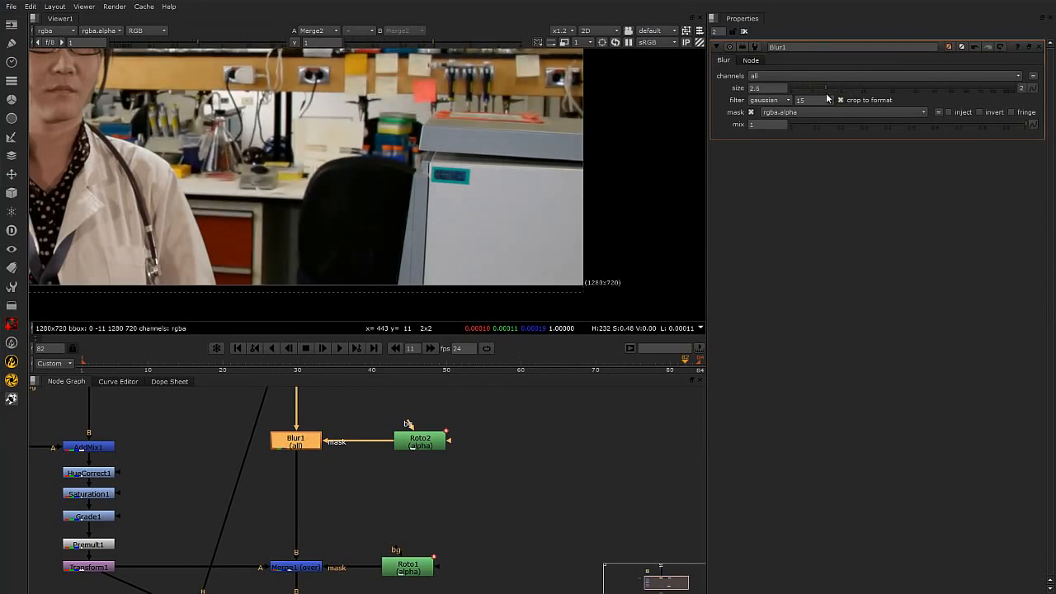
pyautogui.scroll(-3, 426, 173)
pyautogui.moveTo(384, 184); pyautogui.dragTo(482, 243, button='middle')
pyautogui.scroll(1, 349, 230)
pyautogui.scroll(1, 347, 229)
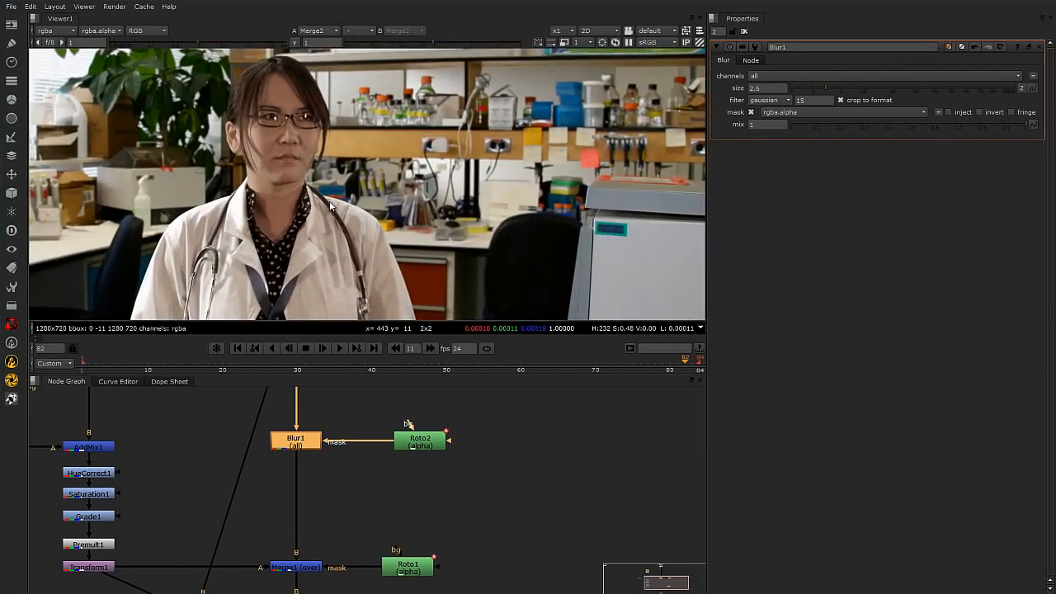
# Step: Play back the composite, examine the doctor's edges and the blurred lab background, and stop playback
pyautogui.scroll(-2, 488, 202)
pyautogui.moveTo(494, 206); pyautogui.dragTo(443, 245, button='middle')
pyautogui.scroll(-2, 378, 239)
pyautogui.click(338, 348)
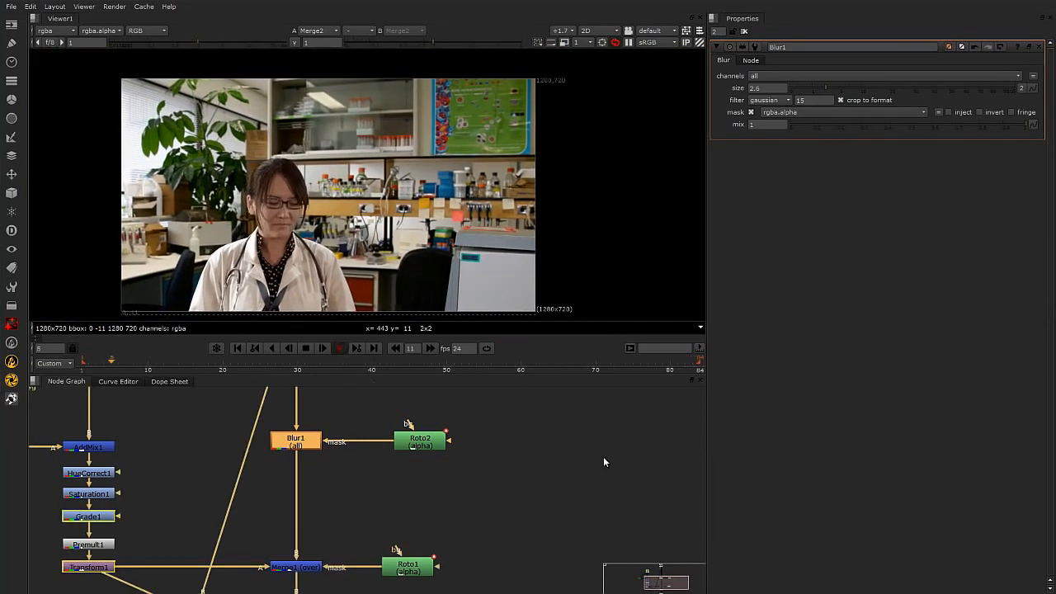
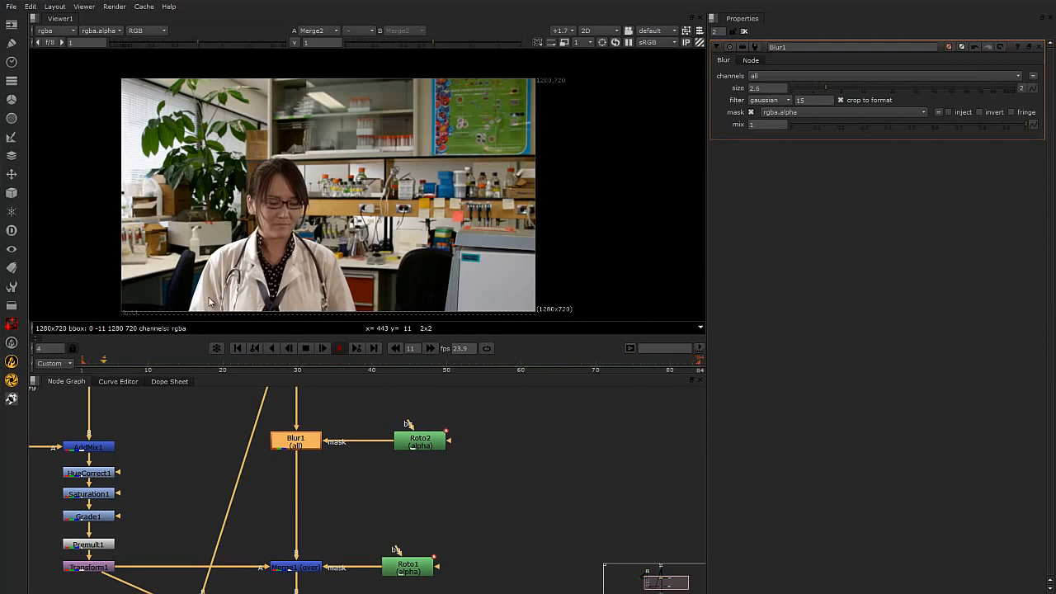
pyautogui.scroll(4, 214, 315)
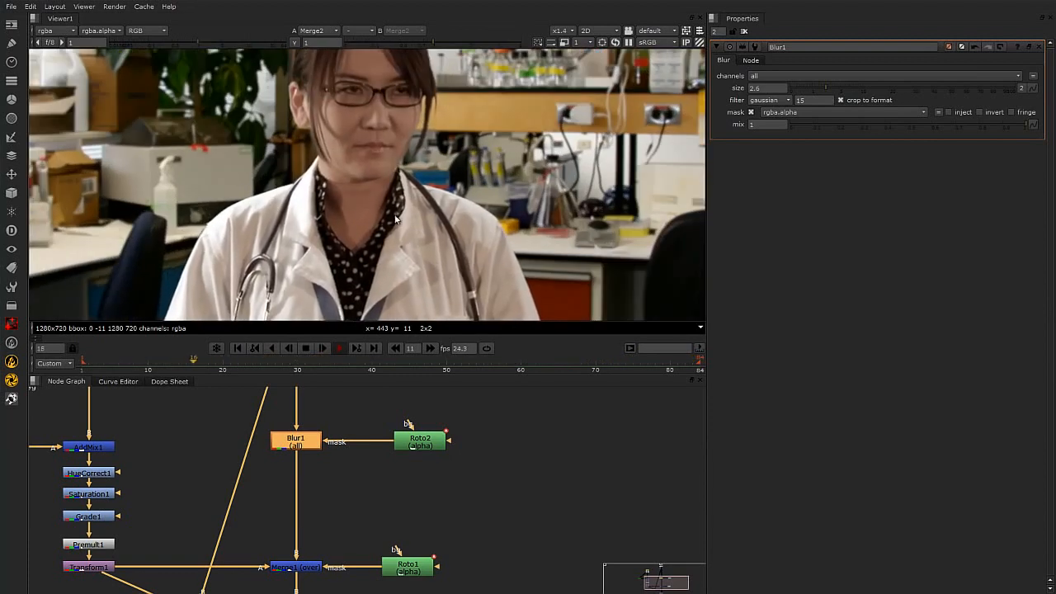
pyautogui.scroll(-3, 512, 282)
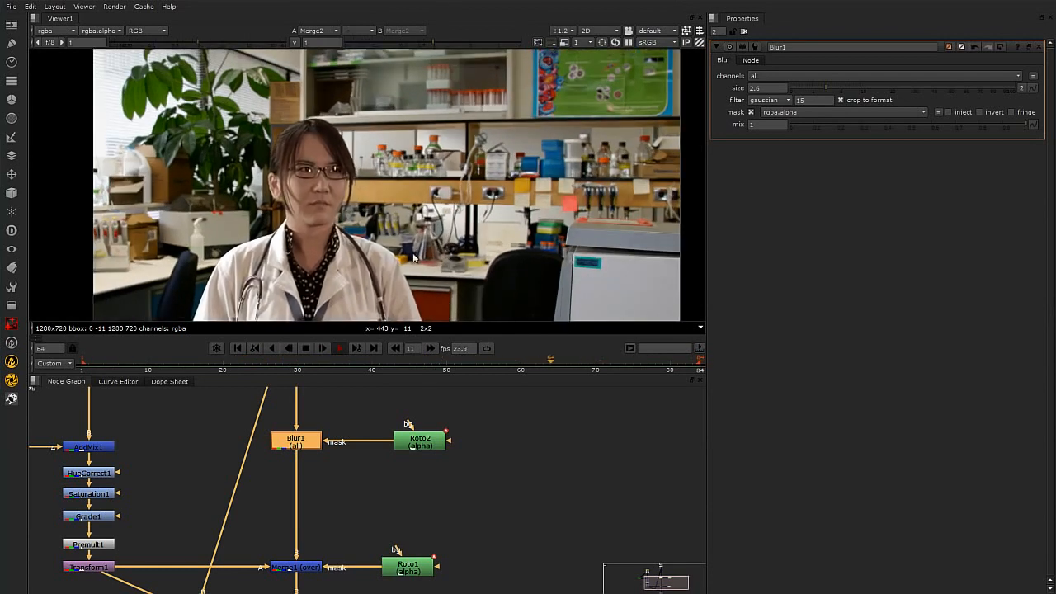
pyautogui.moveTo(445, 231); pyautogui.dragTo(433, 231, button='middle')
pyautogui.scroll(-2, 448, 229)
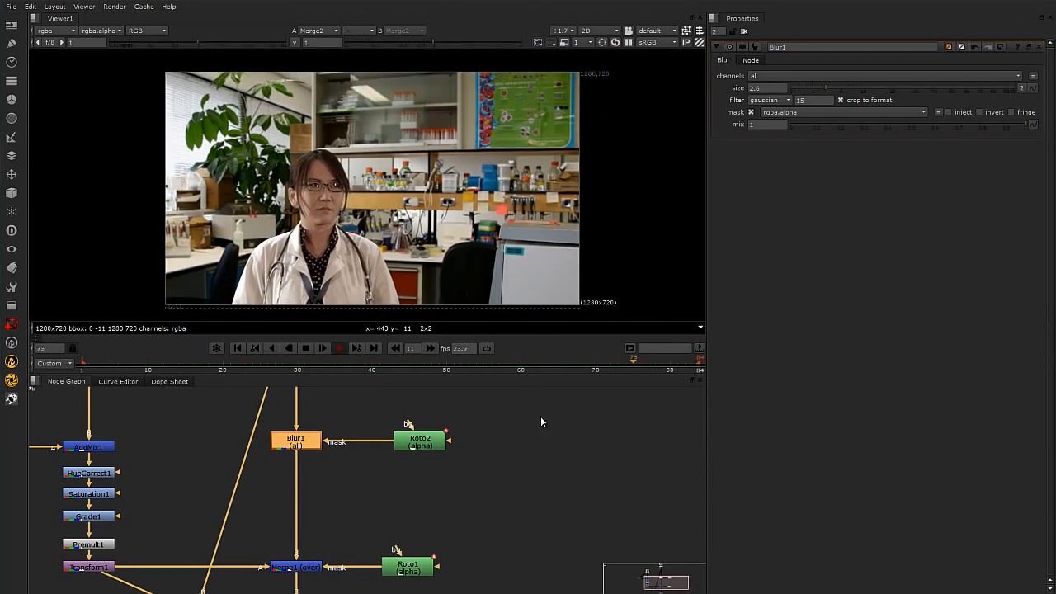
pyautogui.click(541, 418)
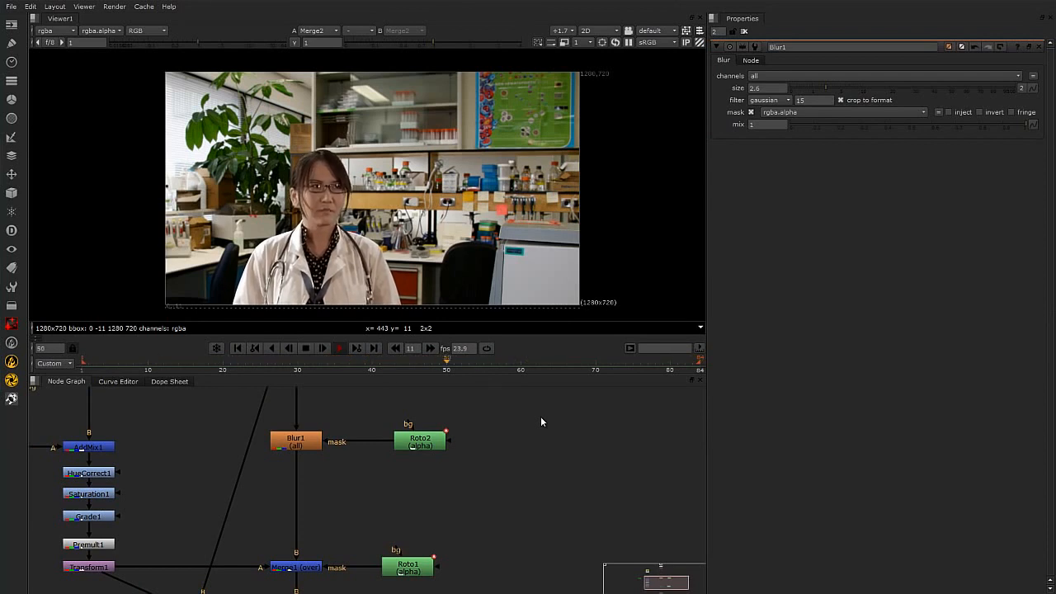
pyautogui.scroll(-5, 499, 480)
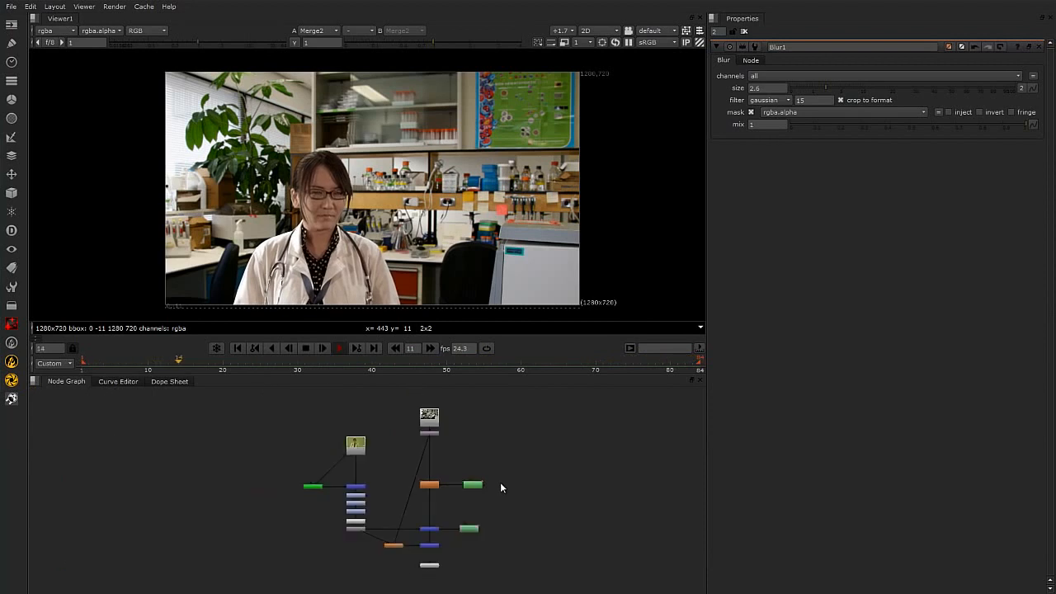
pyautogui.click(306, 349)
# Step: Review the node graph from the Primatte key through the spill, saturation and grade nodes to the light wrap and merges
pyautogui.scroll(4, 363, 462)
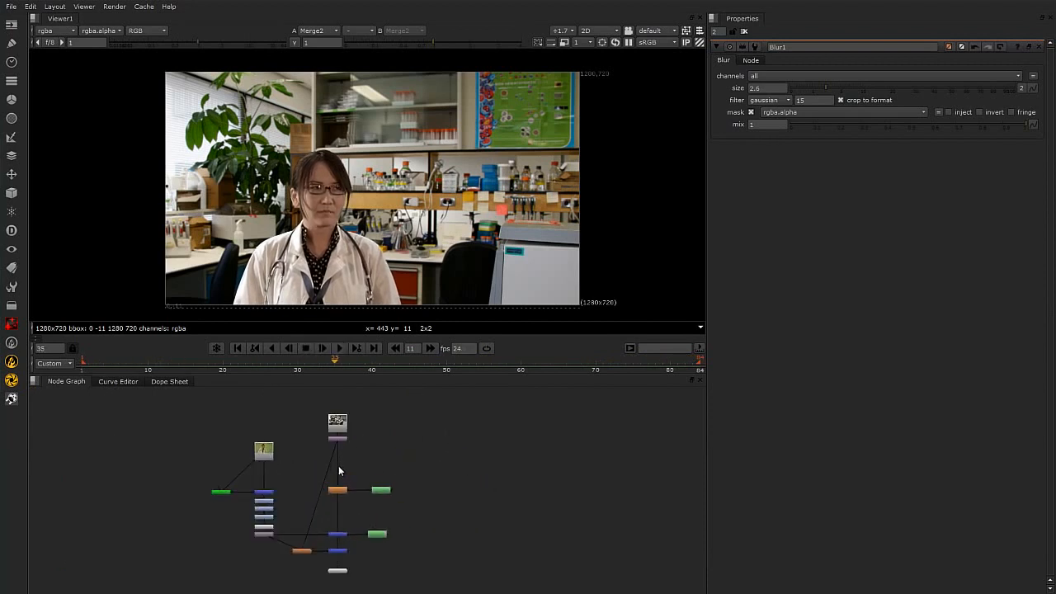
pyautogui.moveTo(193, 388); pyautogui.dragTo(308, 534)
pyautogui.scroll(2, 334, 539)
pyautogui.click(318, 488)
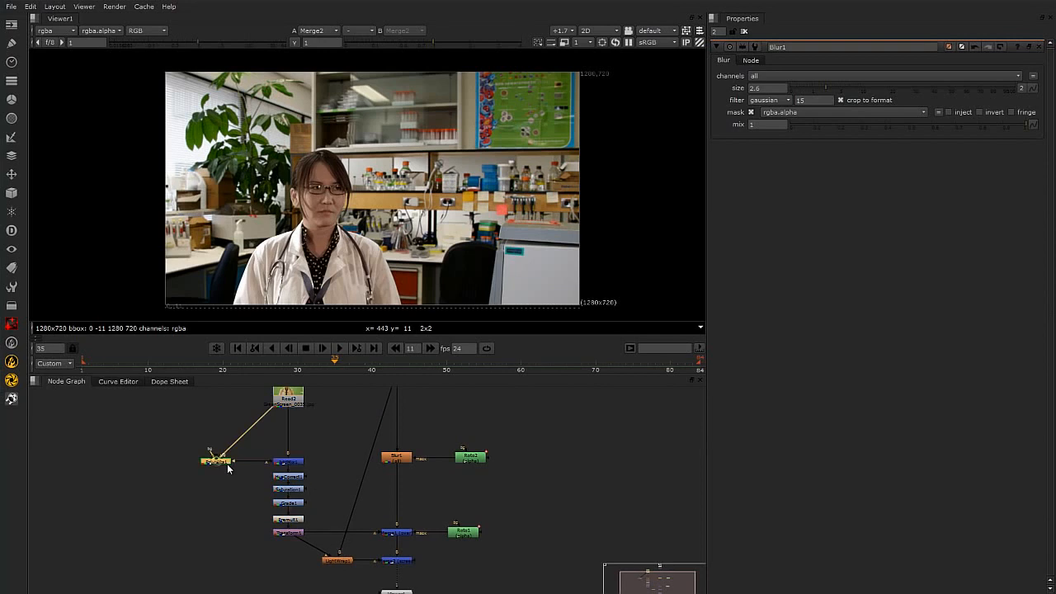
pyautogui.scroll(2, 229, 468)
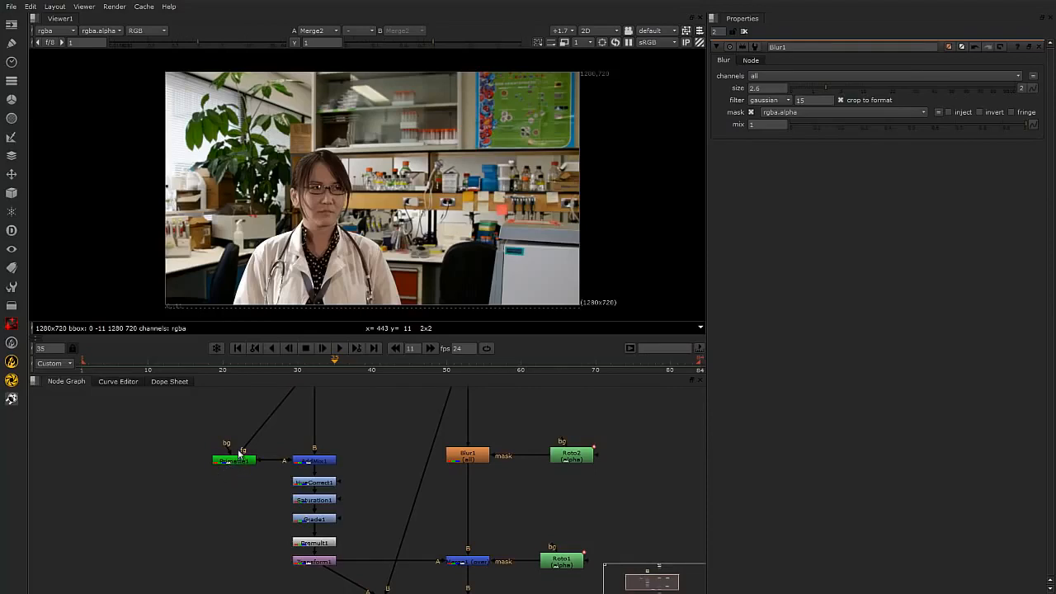
pyautogui.moveTo(282, 465); pyautogui.dragTo(258, 463, button='middle')
pyautogui.moveTo(351, 519); pyautogui.dragTo(283, 457, button='middle')
pyautogui.click(294, 538)
pyautogui.moveTo(204, 449); pyautogui.dragTo(230, 498, button='middle')
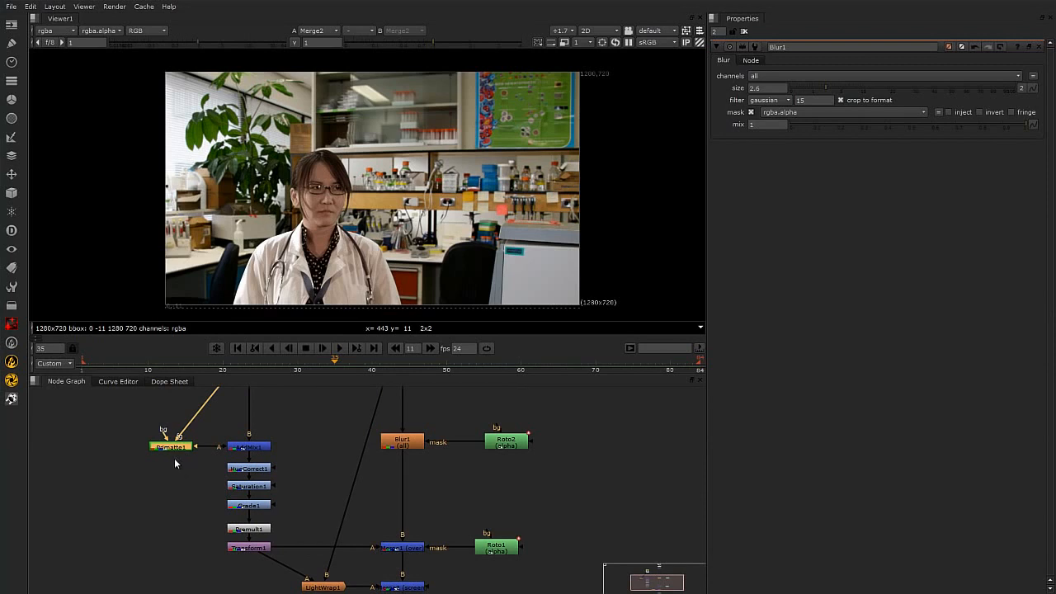
pyautogui.moveTo(207, 509); pyautogui.dragTo(184, 484, button='middle')
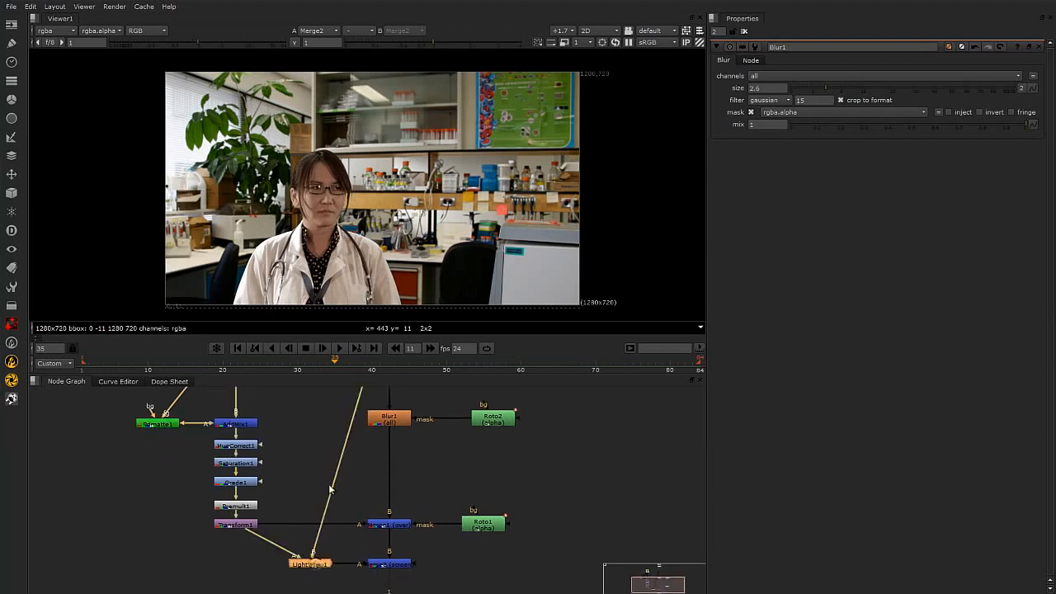